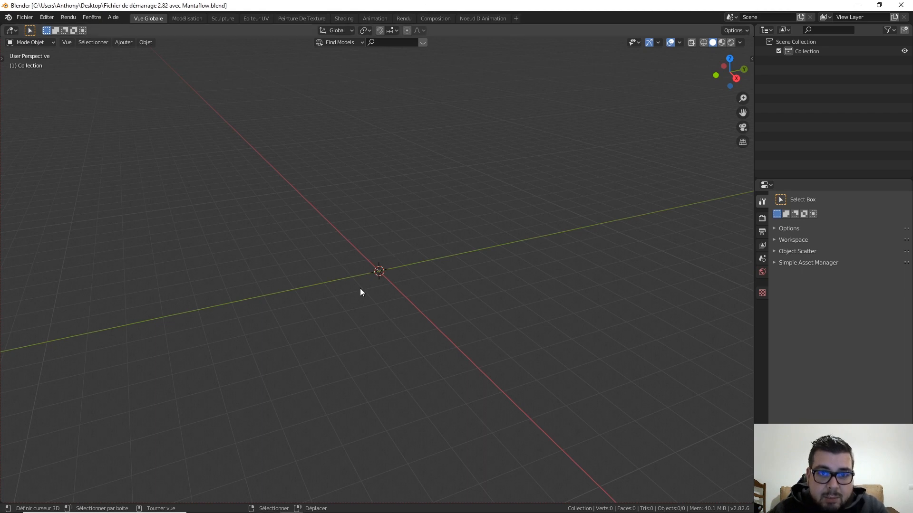
Add a cube mesh at the world origin, switch to the front view and check the cube's dimensions
key("shift+a")
mouse_move(379, 272)
mouse_move(447, 12)
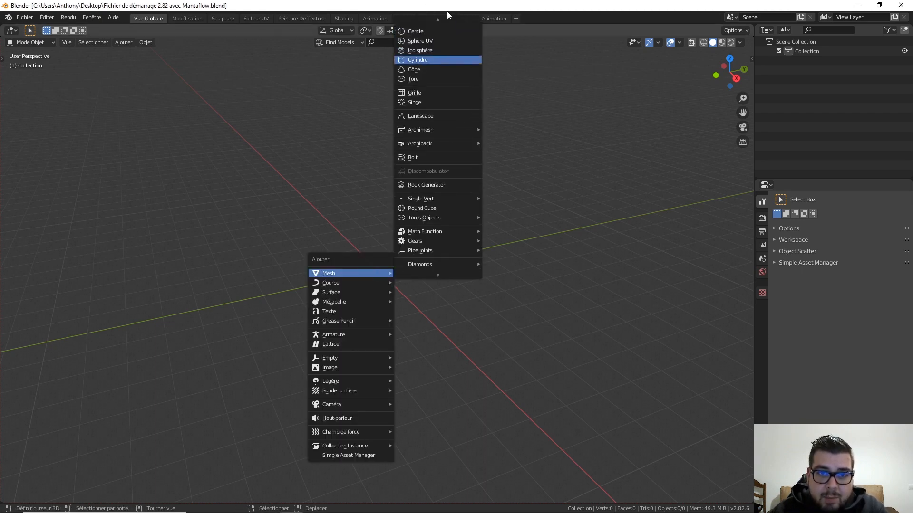
left_click(431, 32)
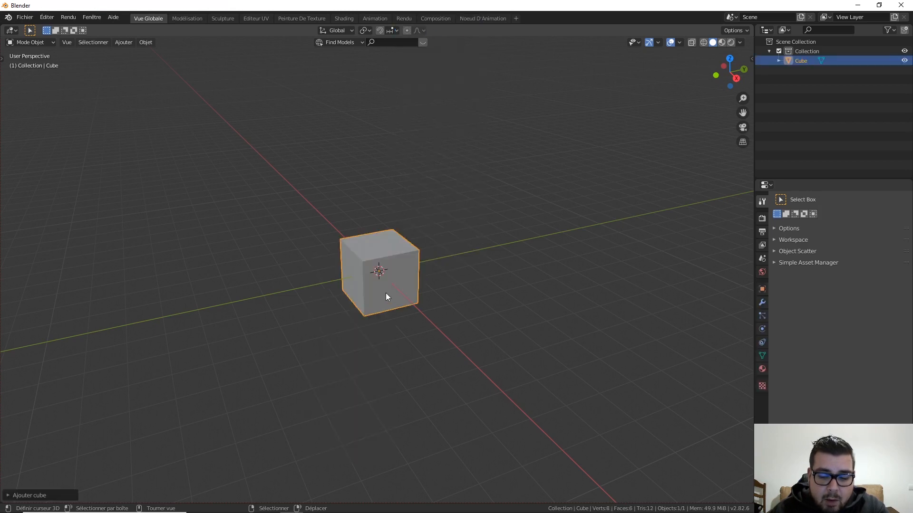
key("KP_1")
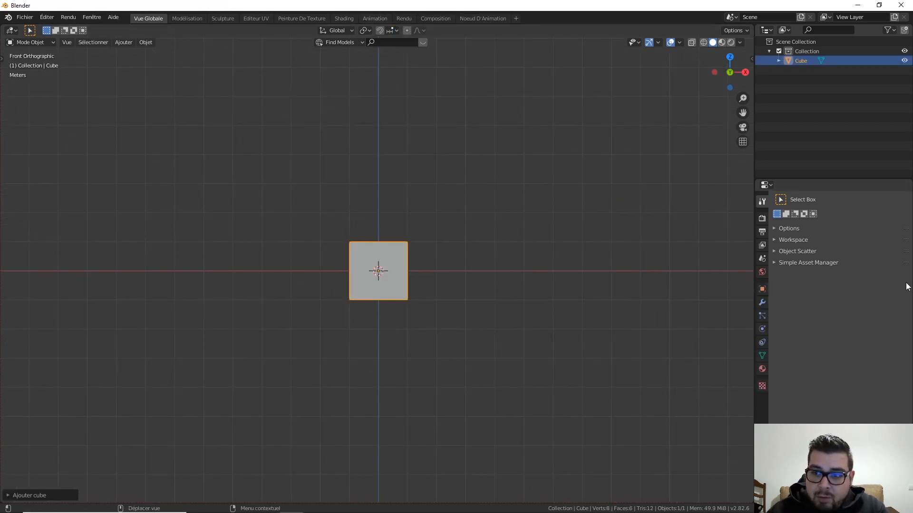
key("n")
left_click(748, 63)
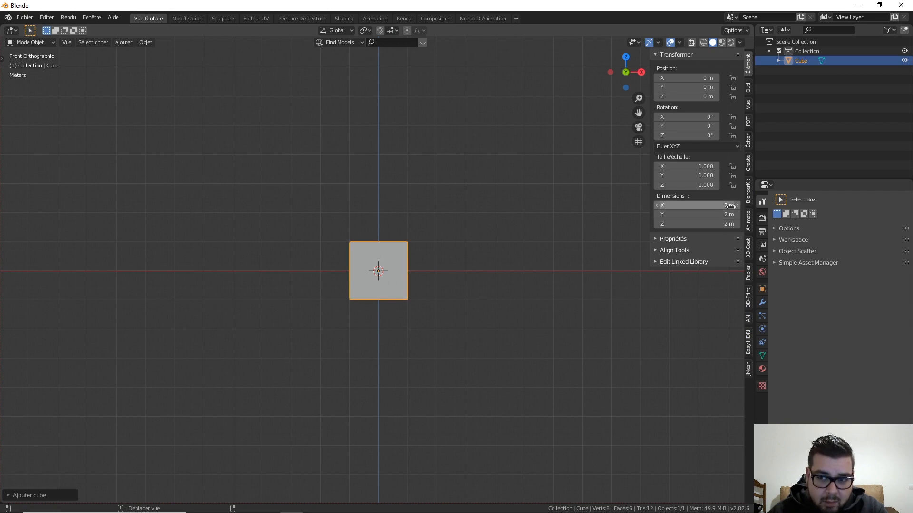
key("n")
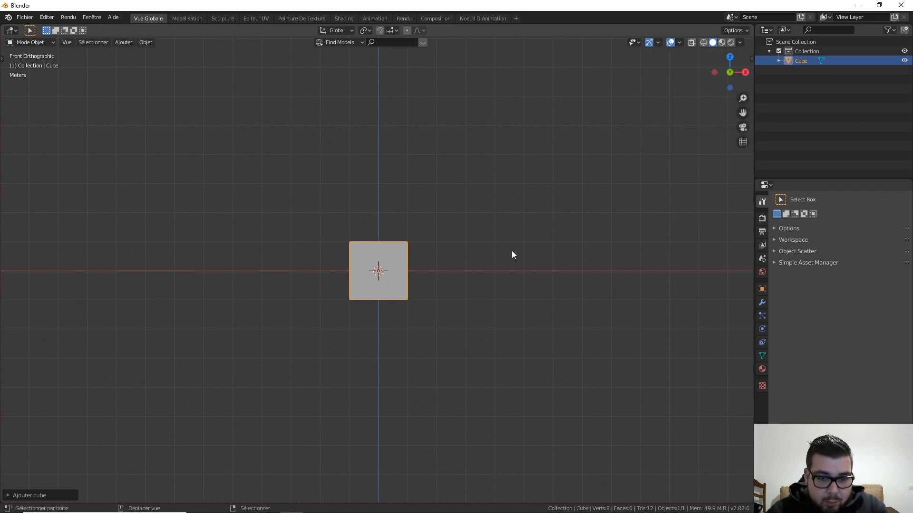
Add a torus mesh at the origin and scale it uniformly by 0.25
key("shift+a")
mouse_move(511, 250)
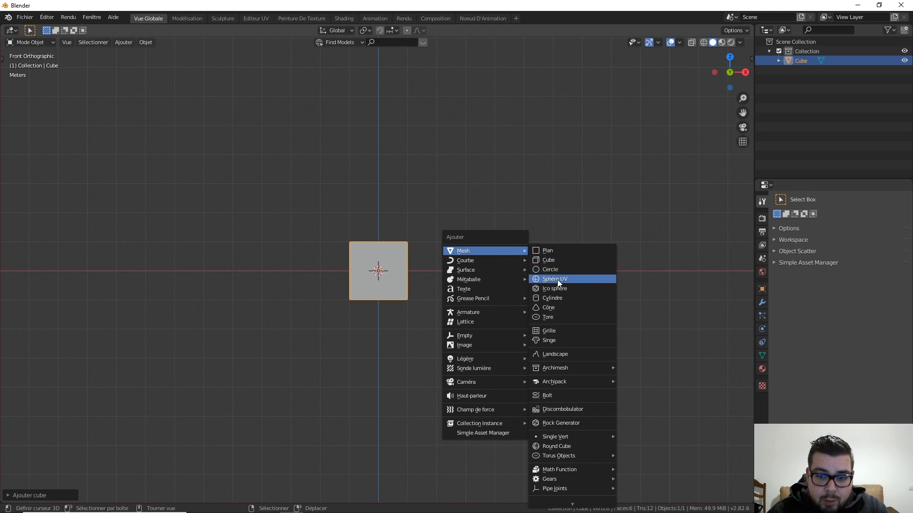
left_click(554, 316)
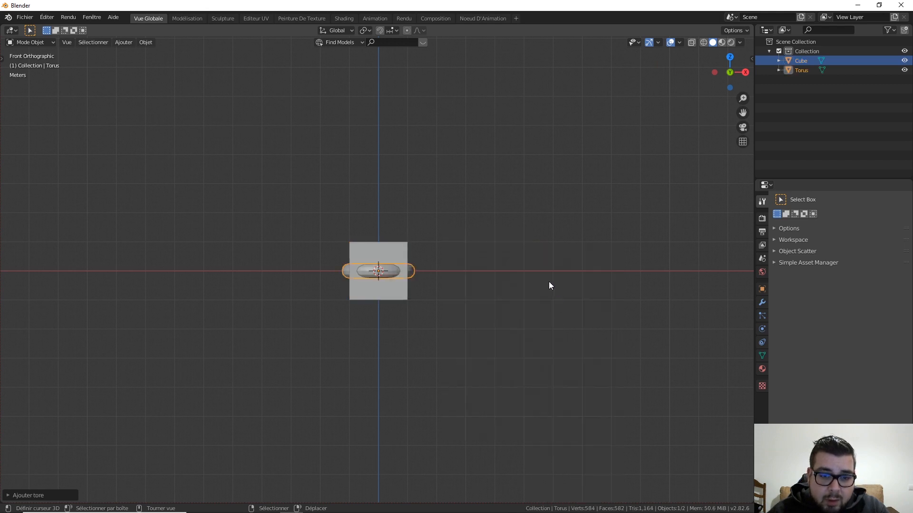
type("s0.25")
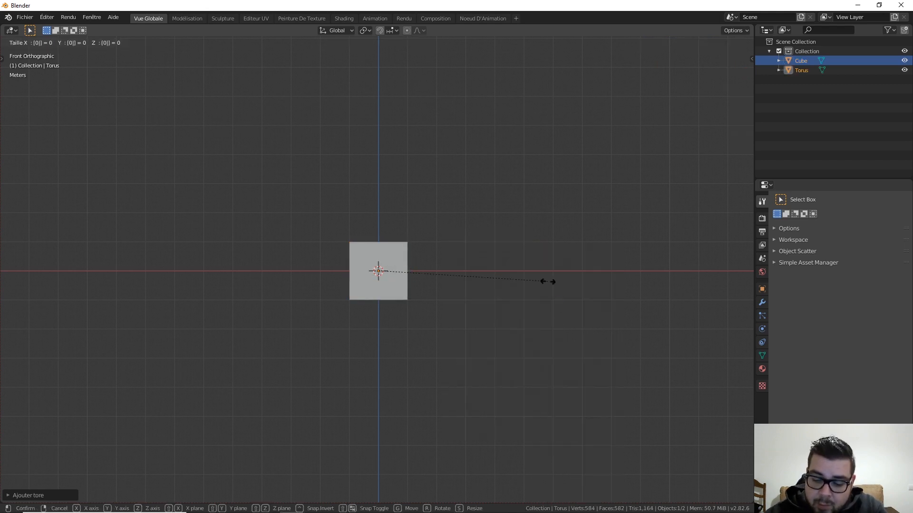
key("Return")
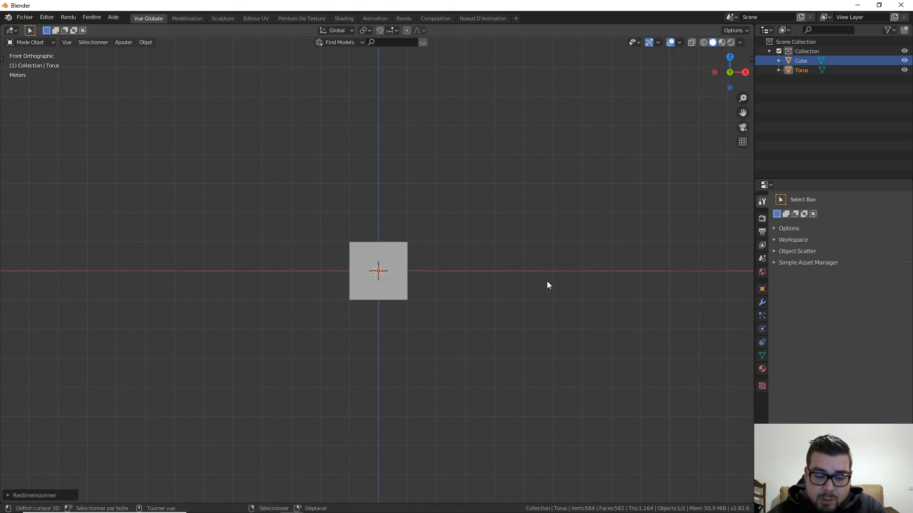
key("n")
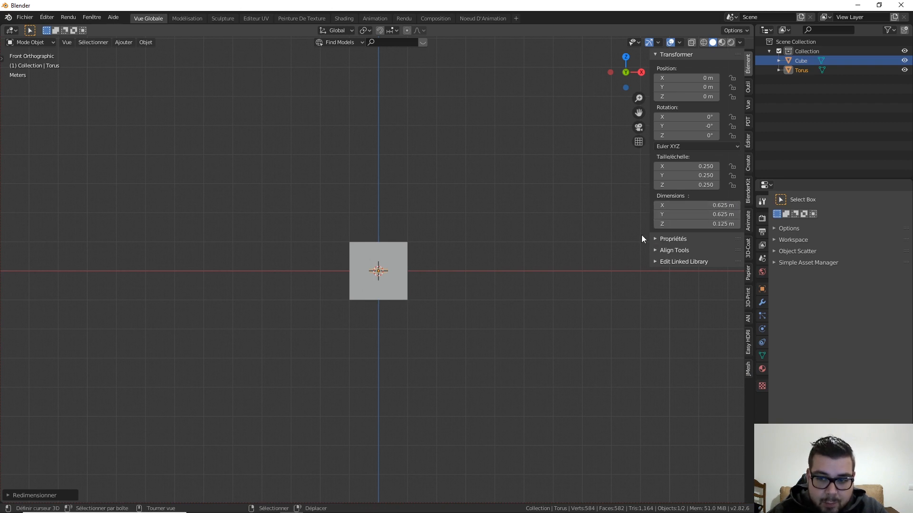
key("n")
Move the torus up along the Z axis to just below the cube's top face, keeping it inside the cube
scroll(396, 289, "up", 6)
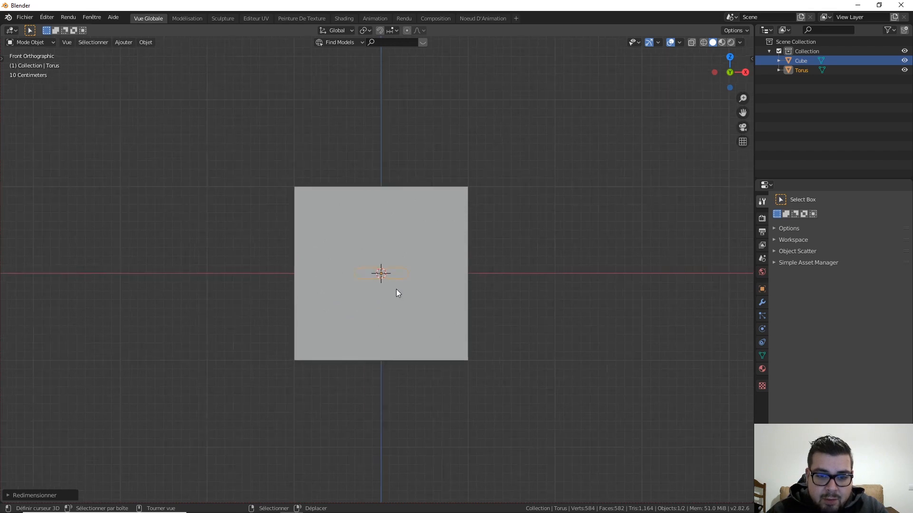
key("g")
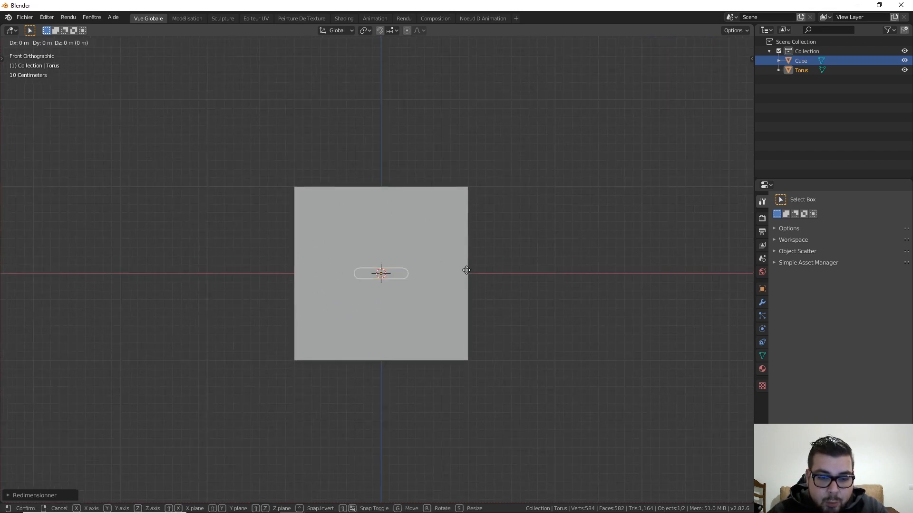
key("z")
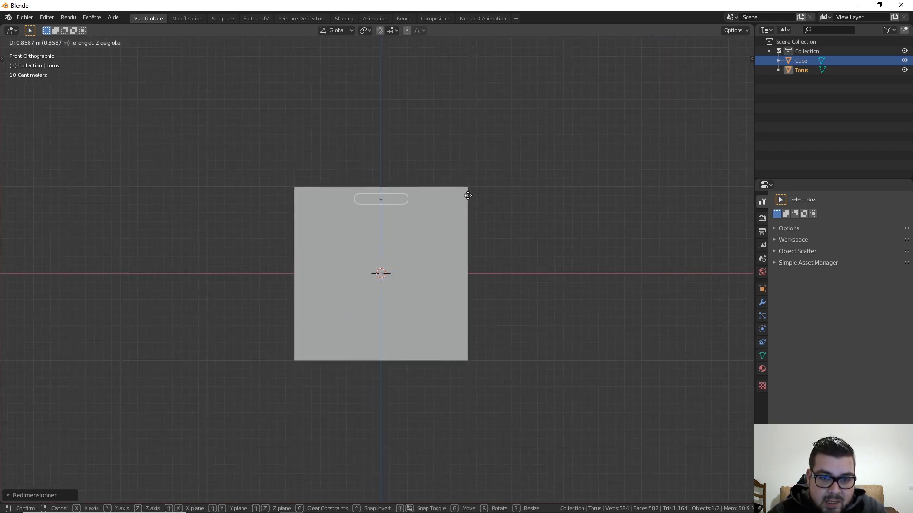
left_click(463, 178)
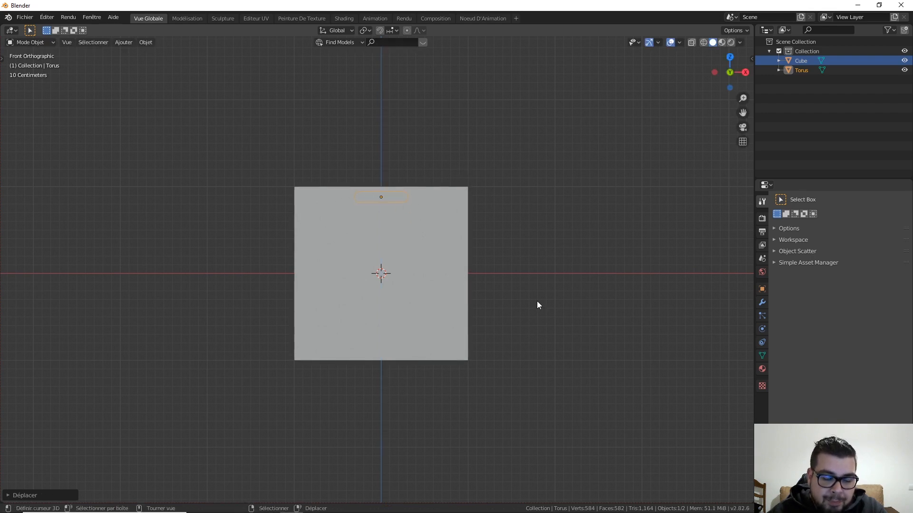
Rename the collection containing the cube and torus as "Simulation 1"
left_click(809, 51)
double_click(810, 51)
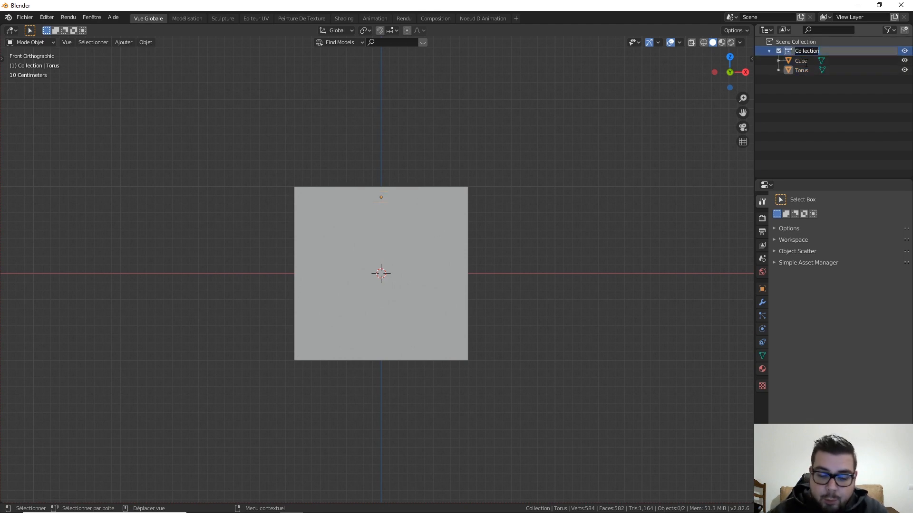
type("Si")
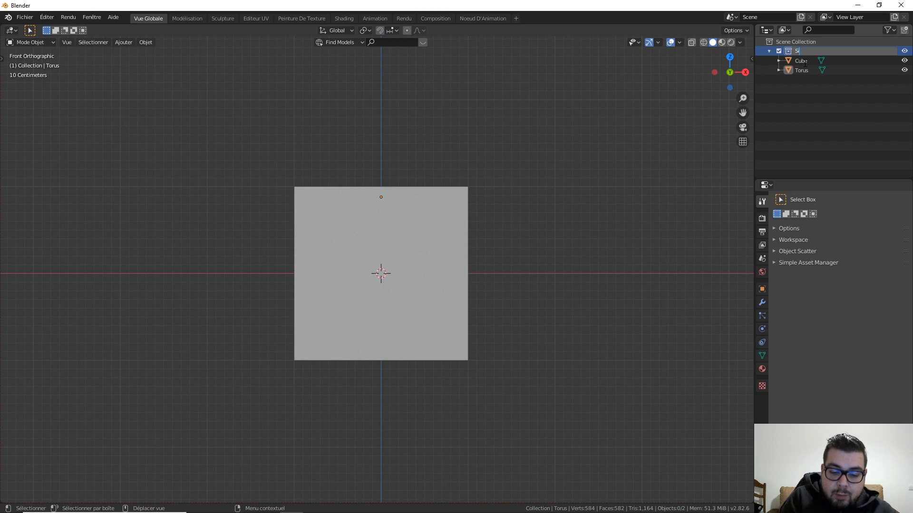
type("mulat")
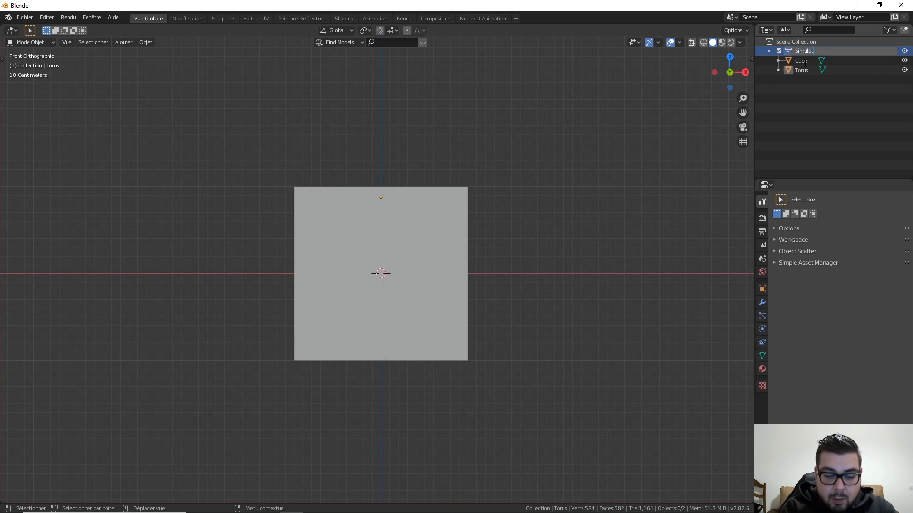
type("ion 1")
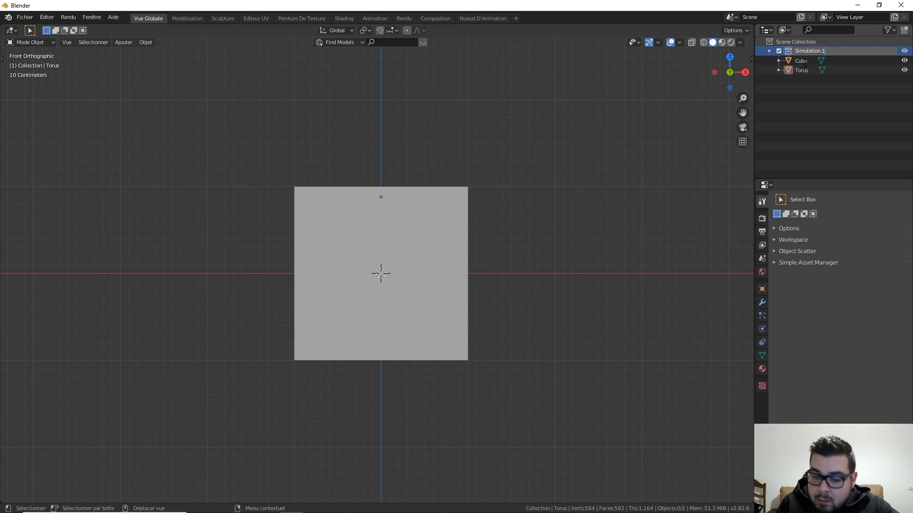
key("Return")
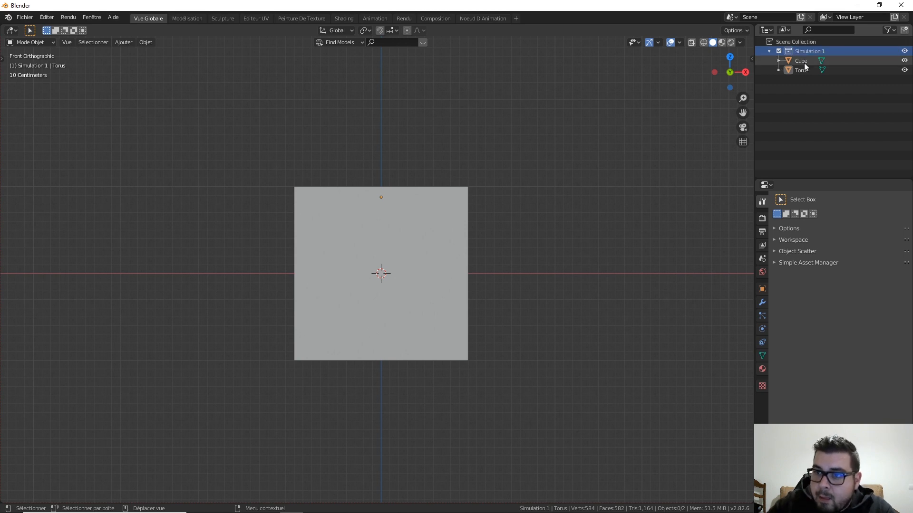
Rename the cube object as "Conteneur"
double_click(803, 62)
type("Co")
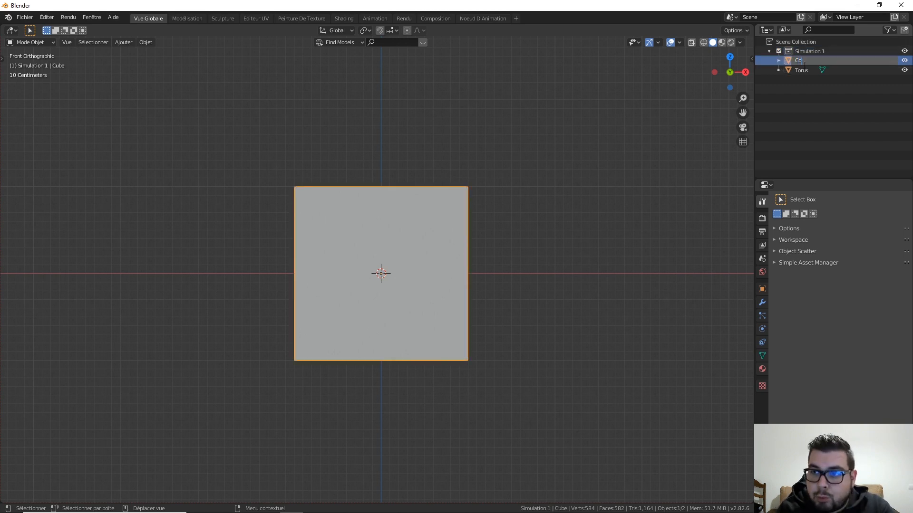
type("nteneur")
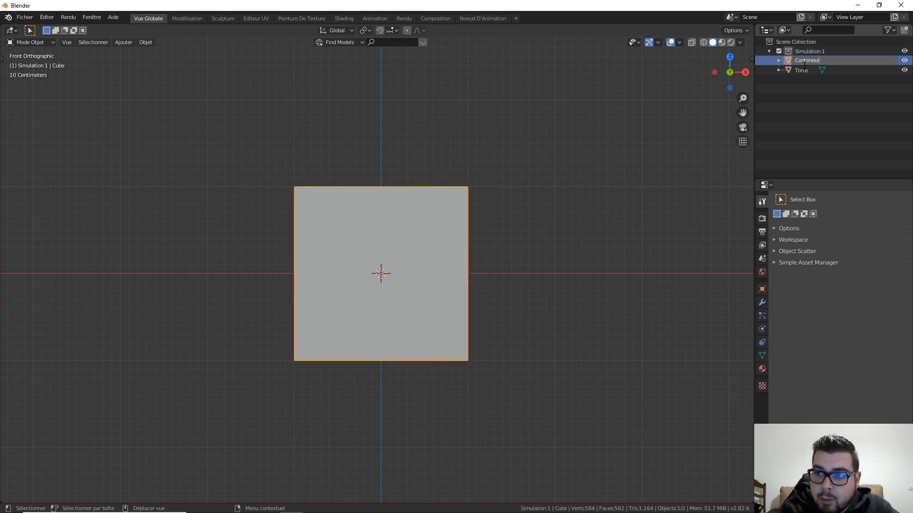
key("Return")
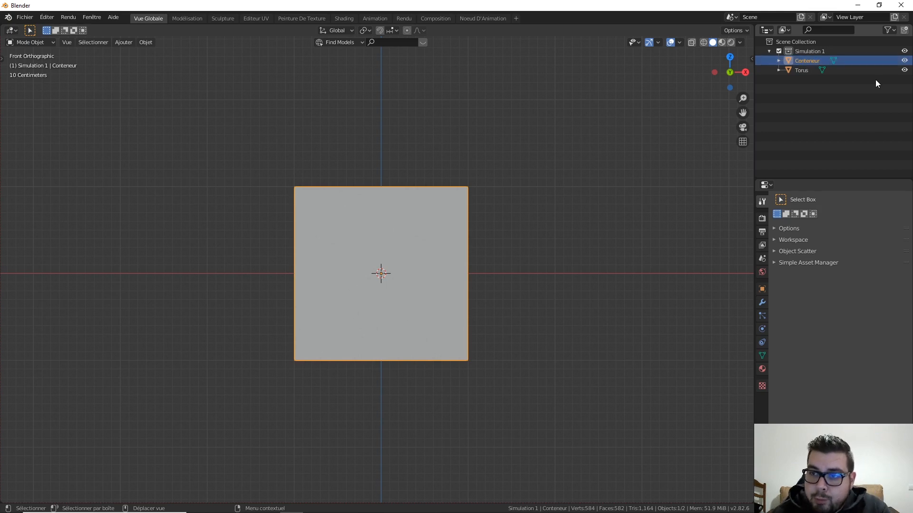
Rename the torus object as "Source 1", keeping it inside the Simulation 1 collection
left_click_drag(806, 72, 809, 79)
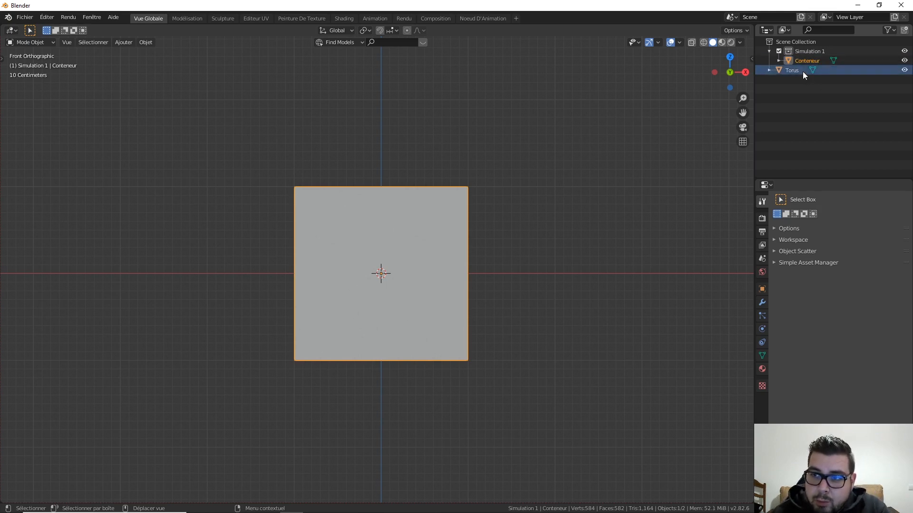
key("ctrl+z")
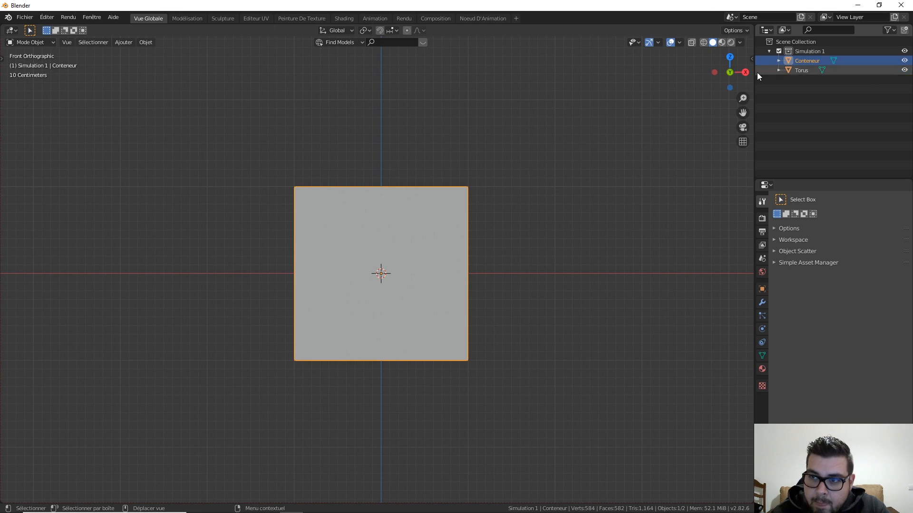
left_click(797, 71)
double_click(784, 71)
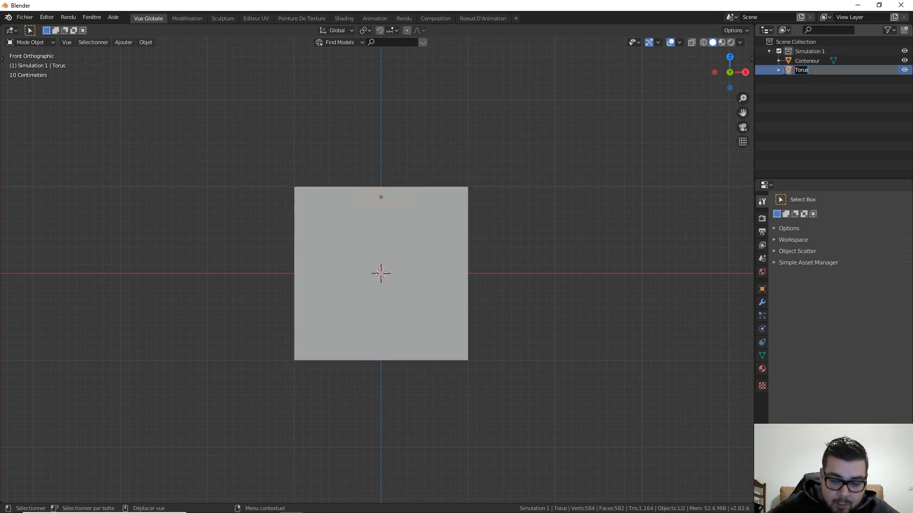
type("Source 1")
Add the number 1 to the cube's name so it reads "Conteneur 1"
double_click(816, 61)
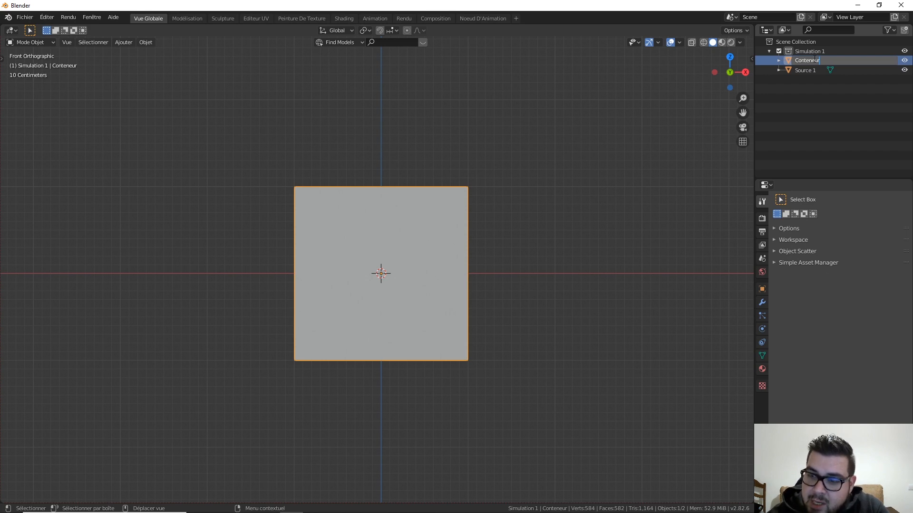
type("1")
key("Return")
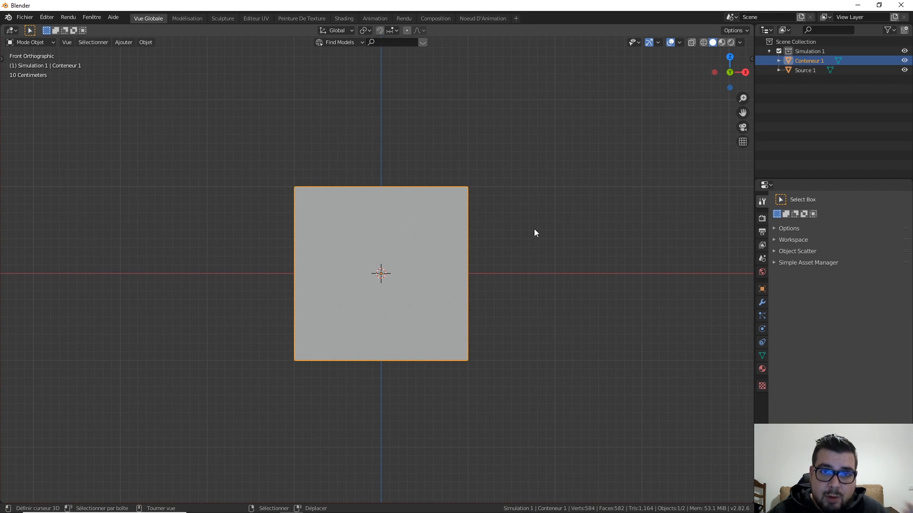
Enable Fluide physics on both the Conteneur 1 cube and the Source 1 torus
left_click(762, 329)
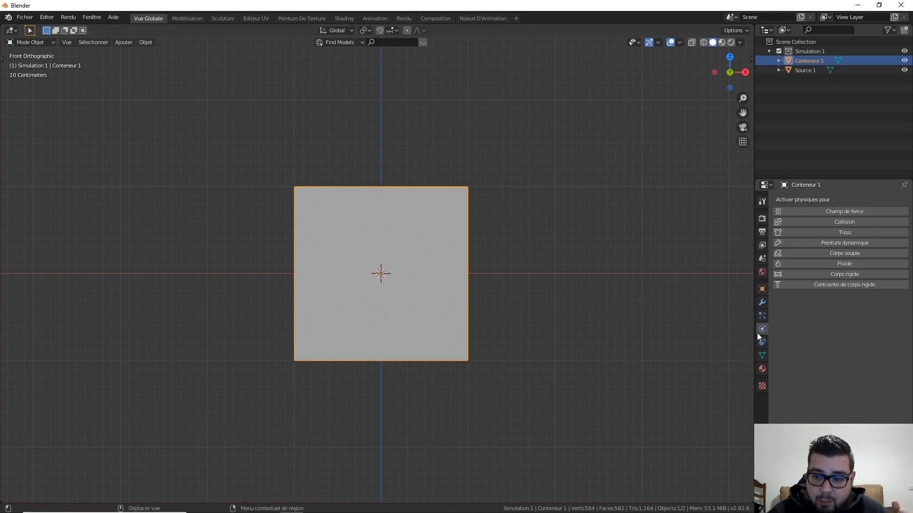
left_click(837, 263)
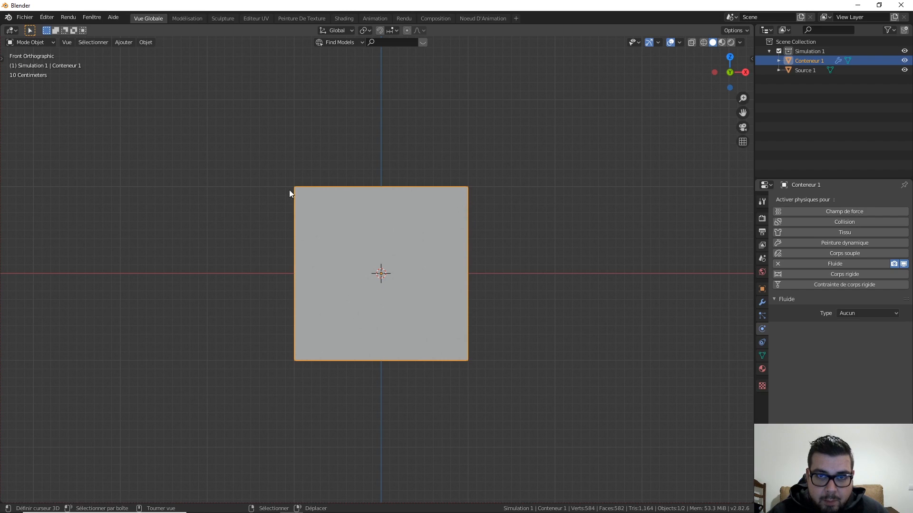
left_click(808, 71)
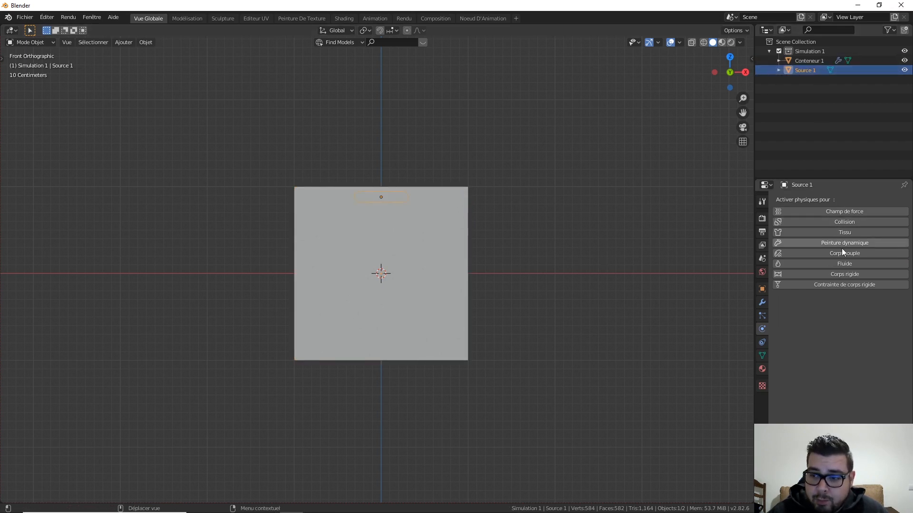
left_click(852, 266)
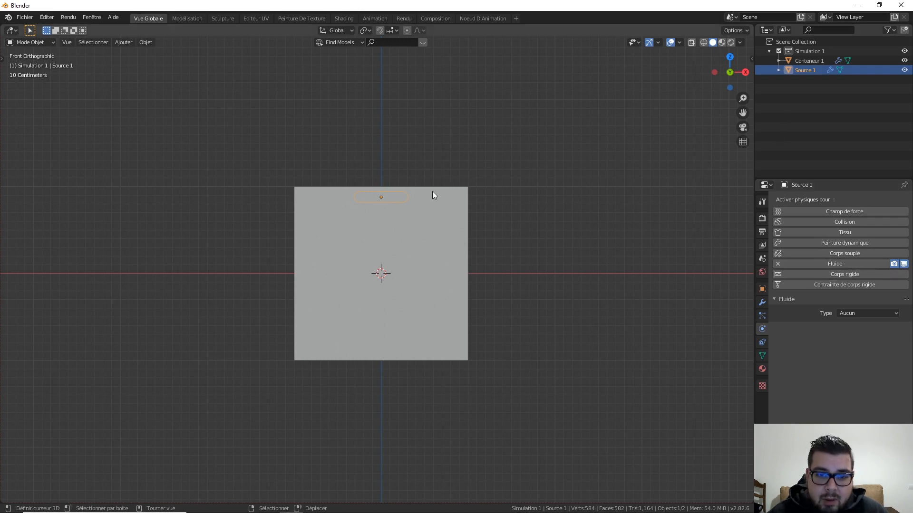
Set the fluid type of Conteneur 1 to Domaine and display the object's transform values
left_click(812, 65)
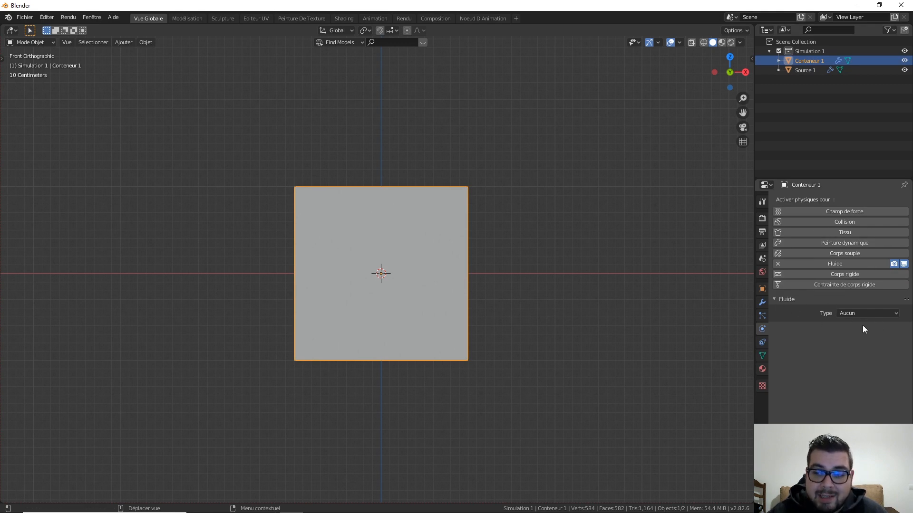
left_click(874, 314)
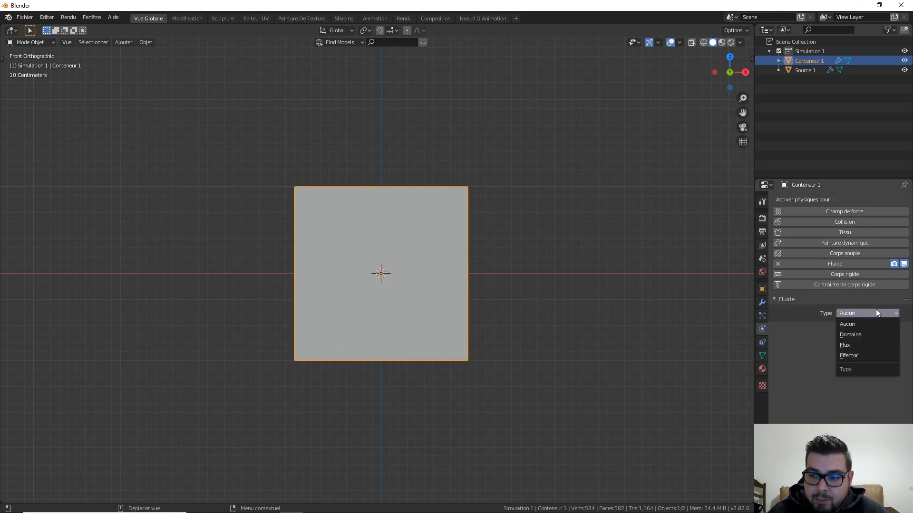
left_click(853, 335)
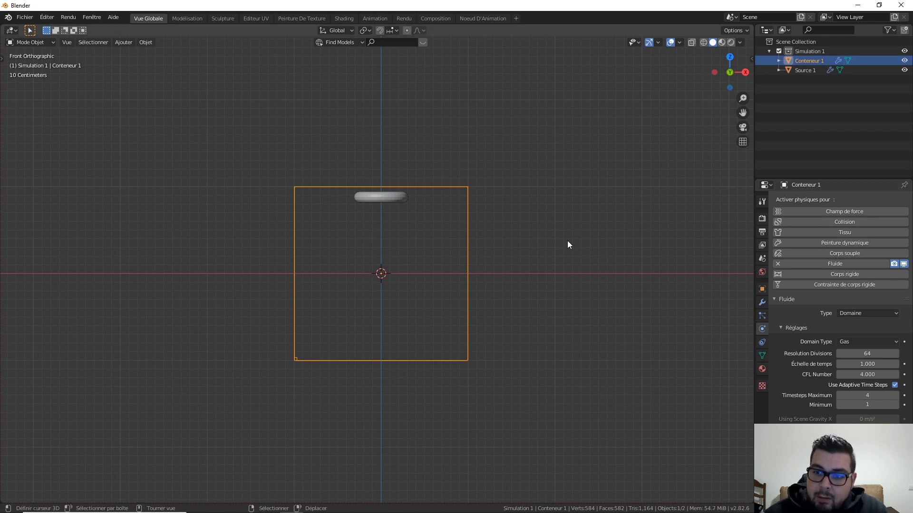
key("n")
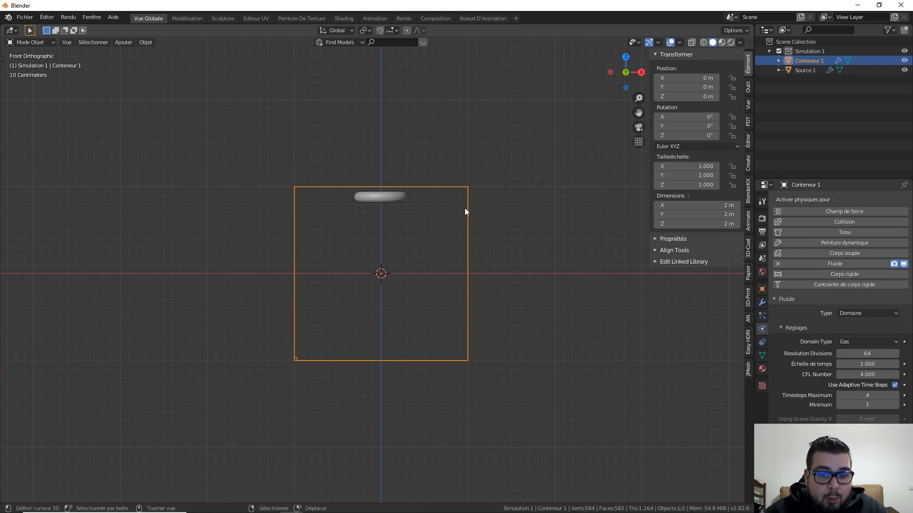
Set the fluid type of the Source 1 torus to Flux and its flow type to Liquid
middle_click_drag(465, 212, 439, 235)
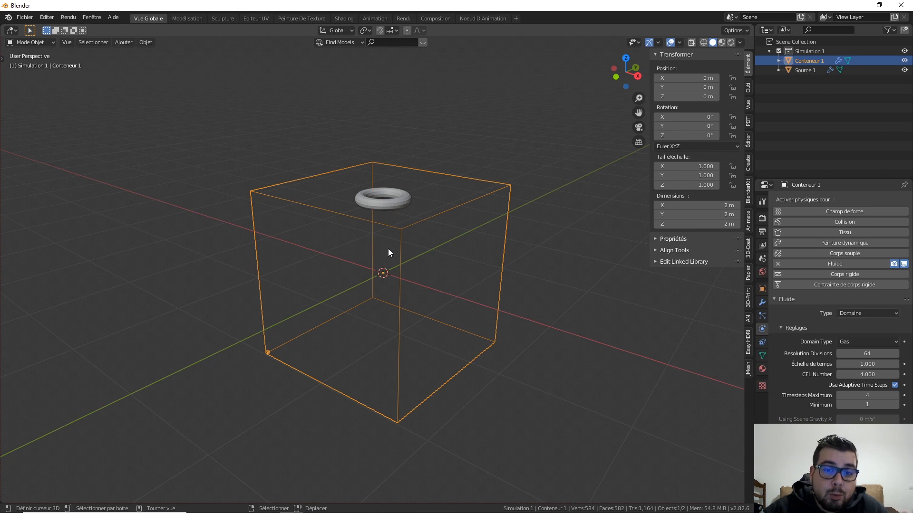
middle_click_drag(405, 237, 450, 202)
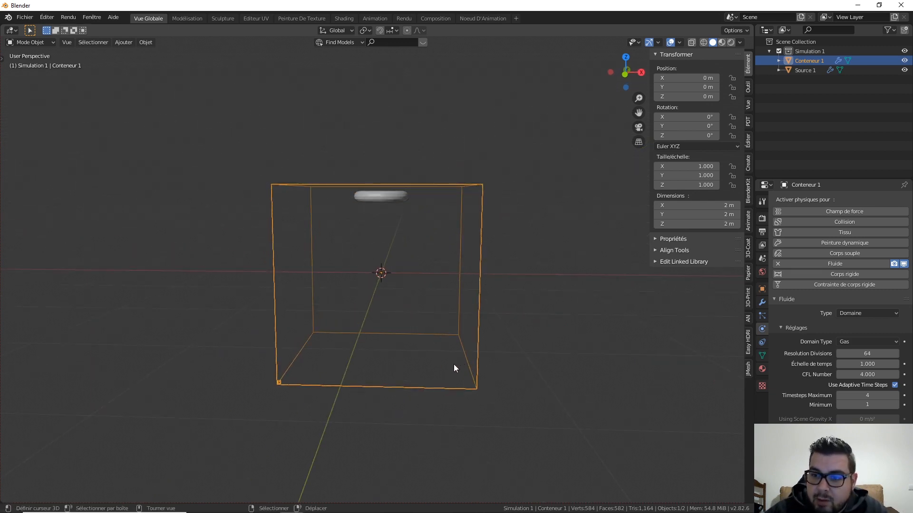
left_click(383, 200)
left_click(457, 185)
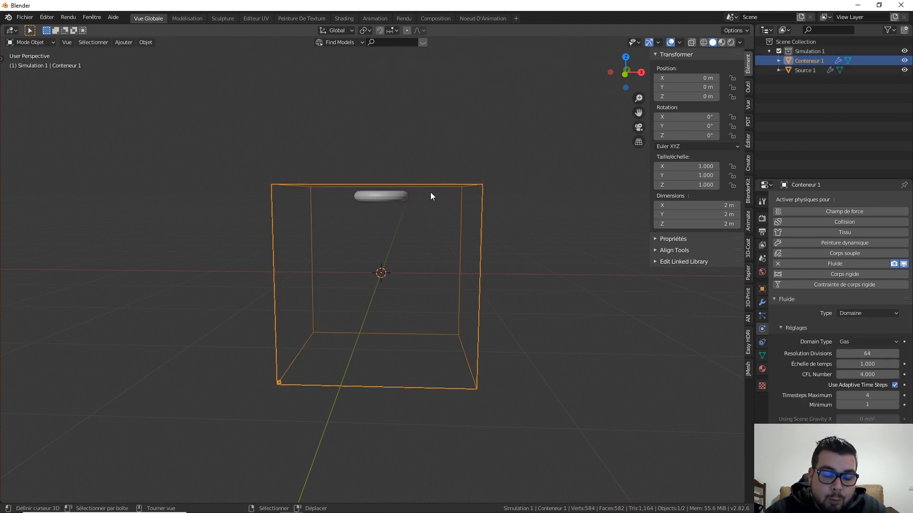
left_click(386, 198)
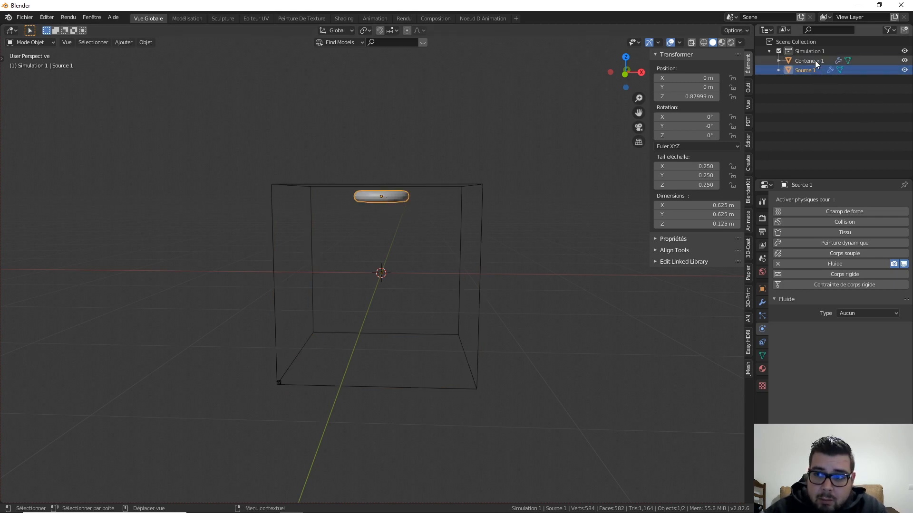
left_click(857, 313)
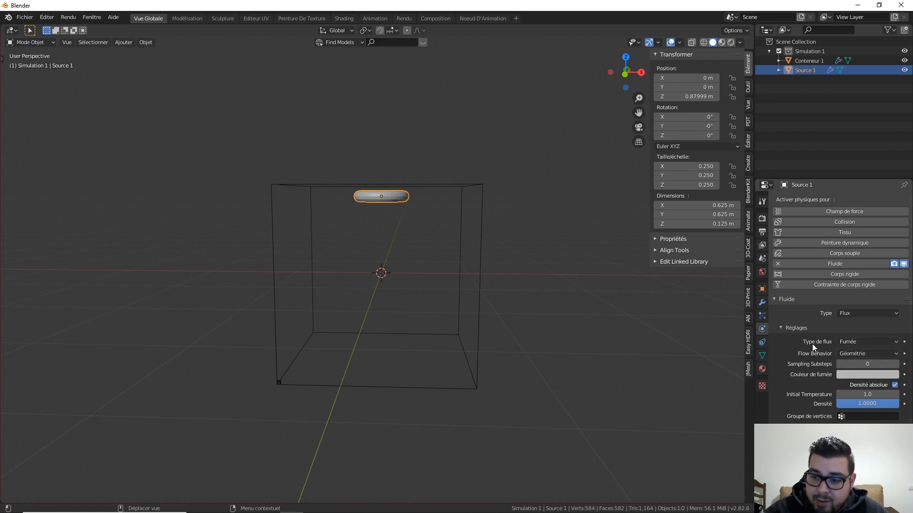
left_click(879, 342)
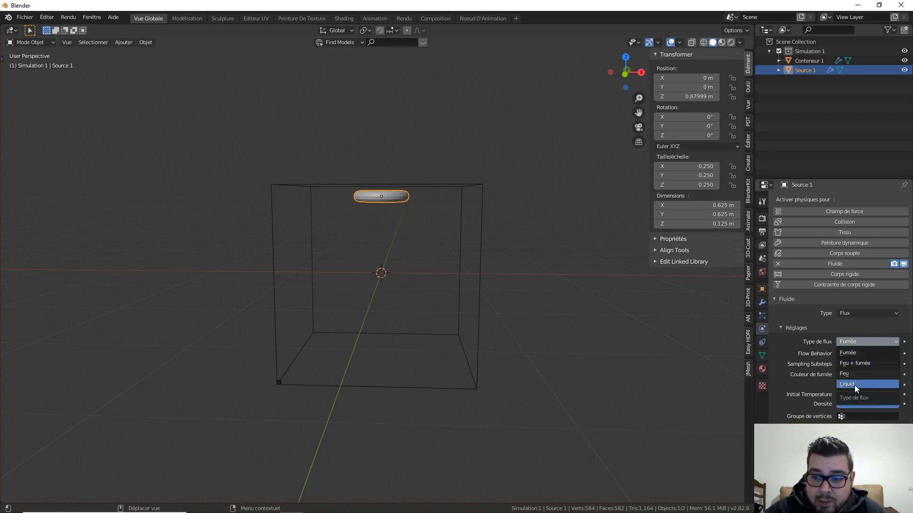
left_click(854, 385)
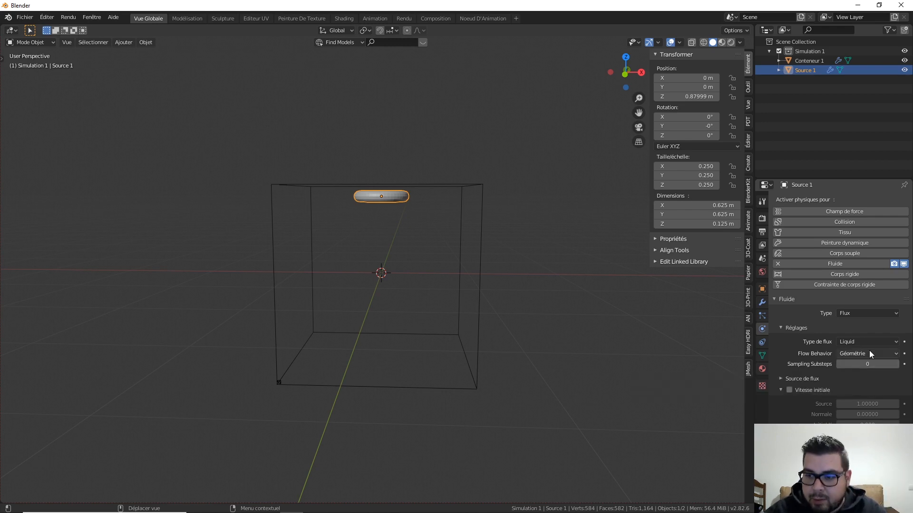
Set the domain type of Conteneur 1 to Liquid
left_click(459, 185)
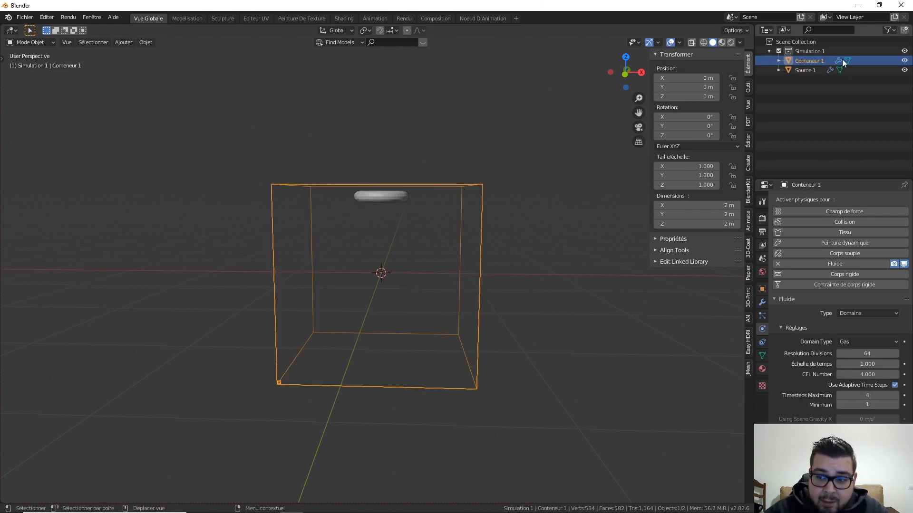
left_click(858, 342)
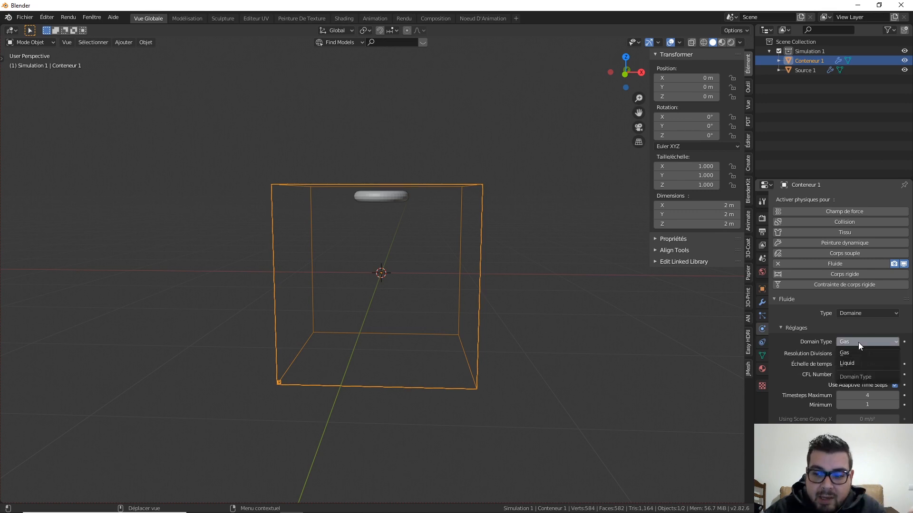
left_click(847, 363)
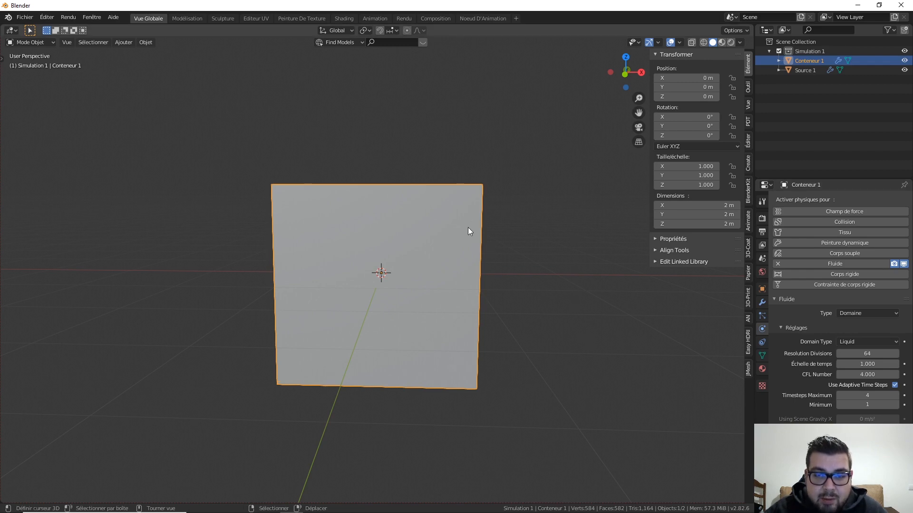
middle_click_drag(545, 179, 490, 230)
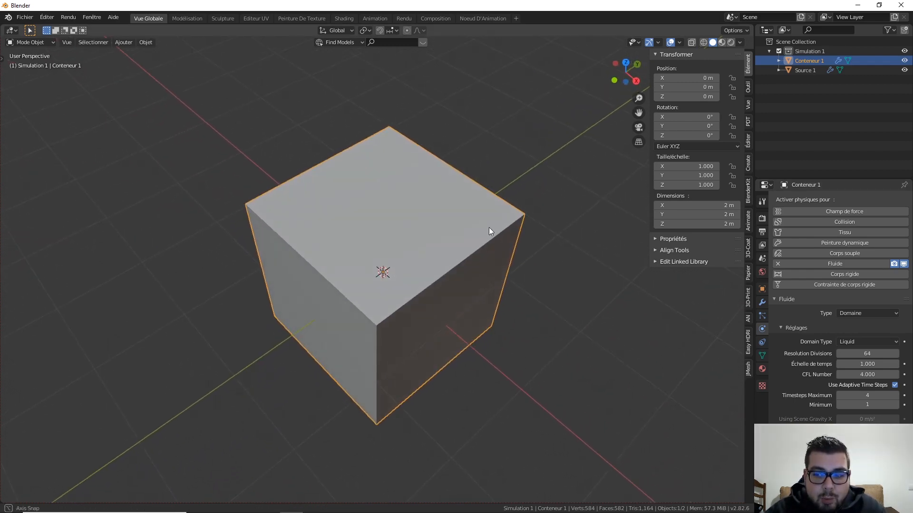
middle_click_drag(552, 353, 591, 293)
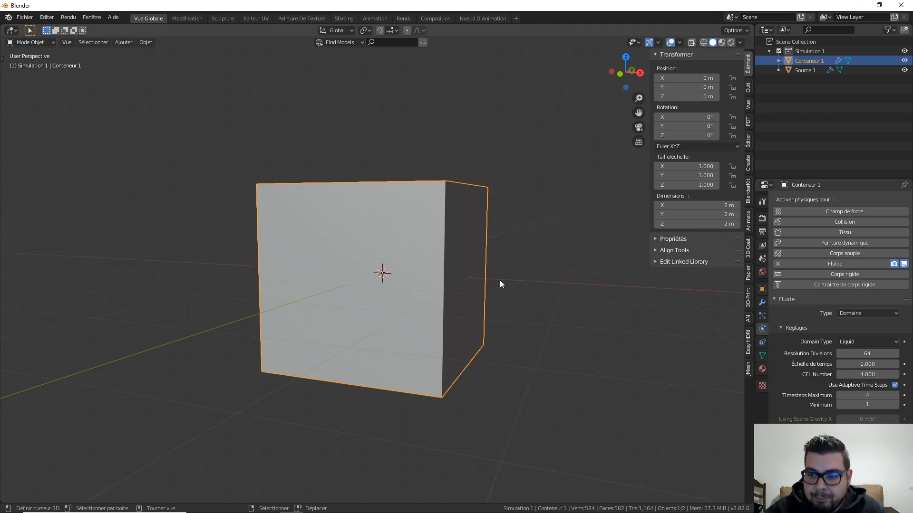
middle_click_drag(499, 283, 521, 235)
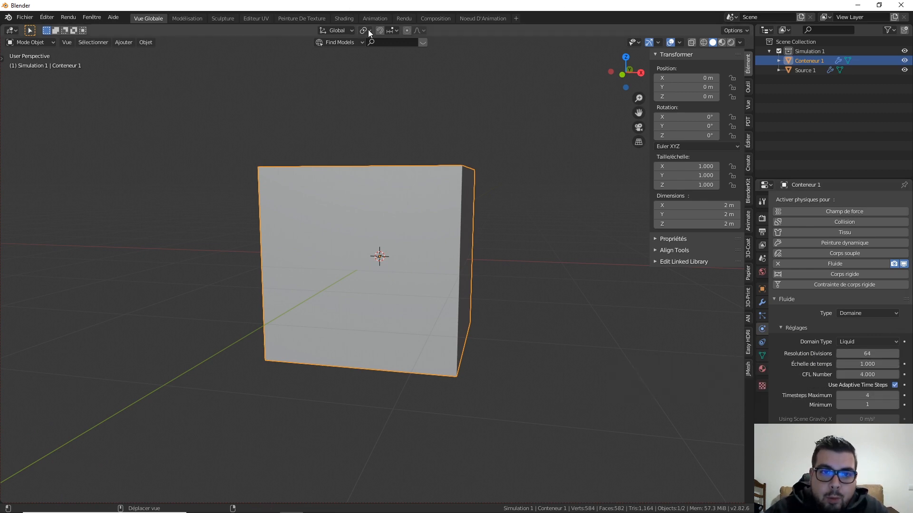
Switch to the Animation workspace and frame the cube closely in the narrow viewport
left_click(375, 19)
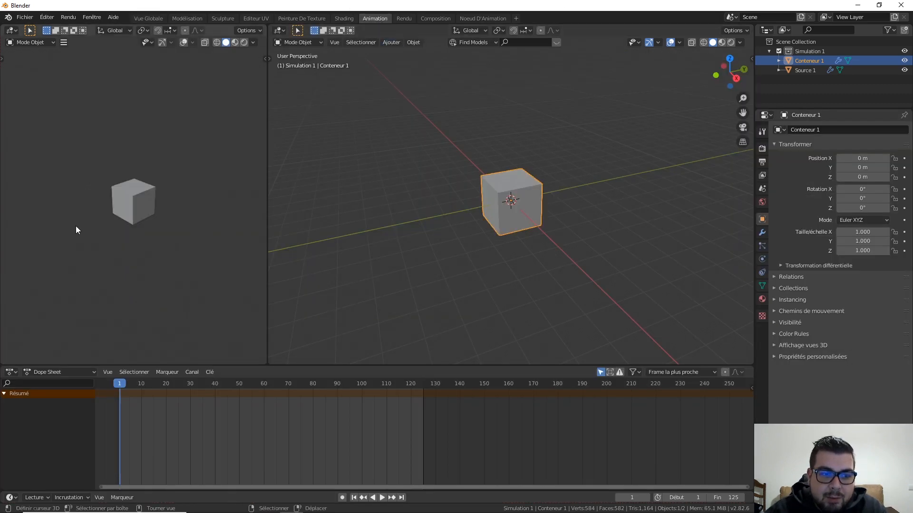
scroll(122, 214, "up", 7)
middle_click_drag(129, 244, 122, 267)
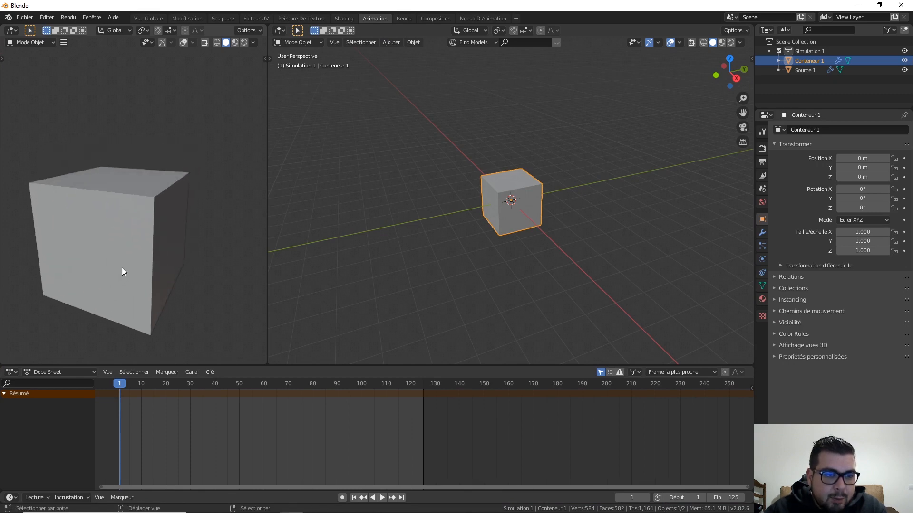
middle_click_drag(110, 206, 135, 156)
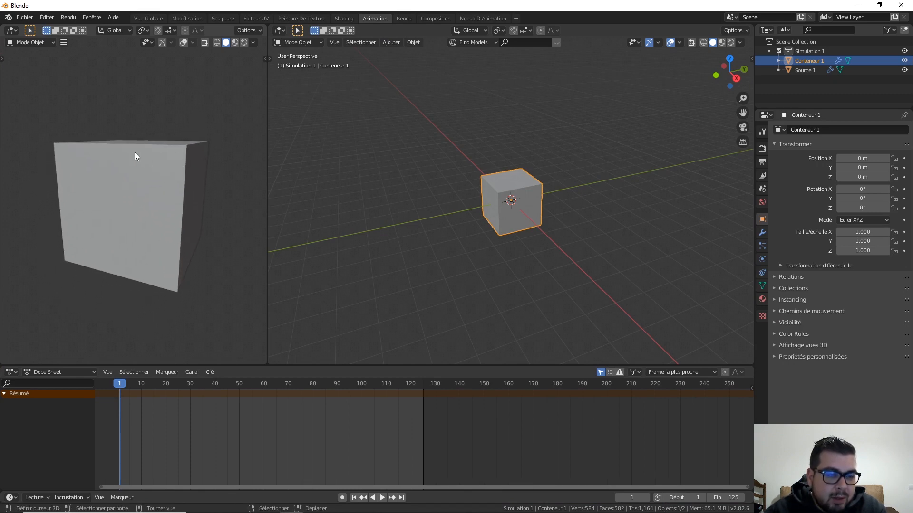
middle_click_drag(191, 181, 196, 174)
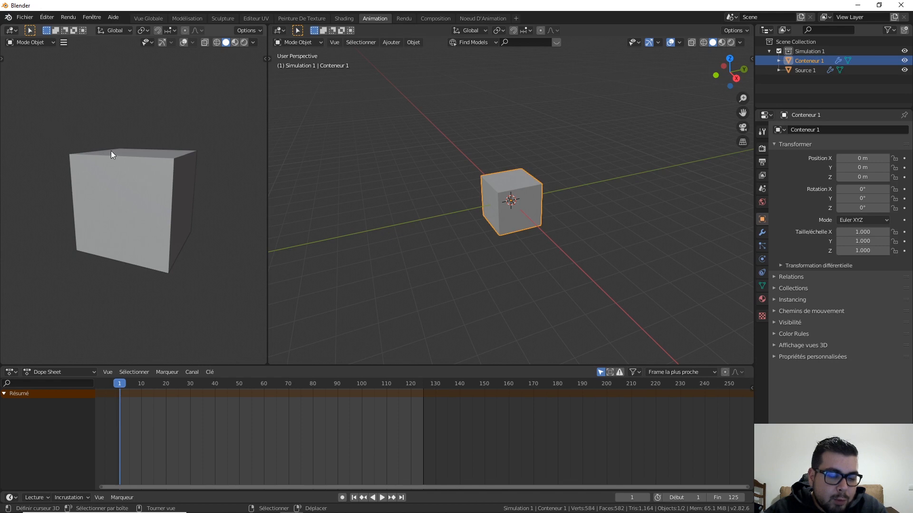
Display the larger viewport in Fil de fer (wireframe) shading and get a close view of Conteneur 1's lower corner
key("z")
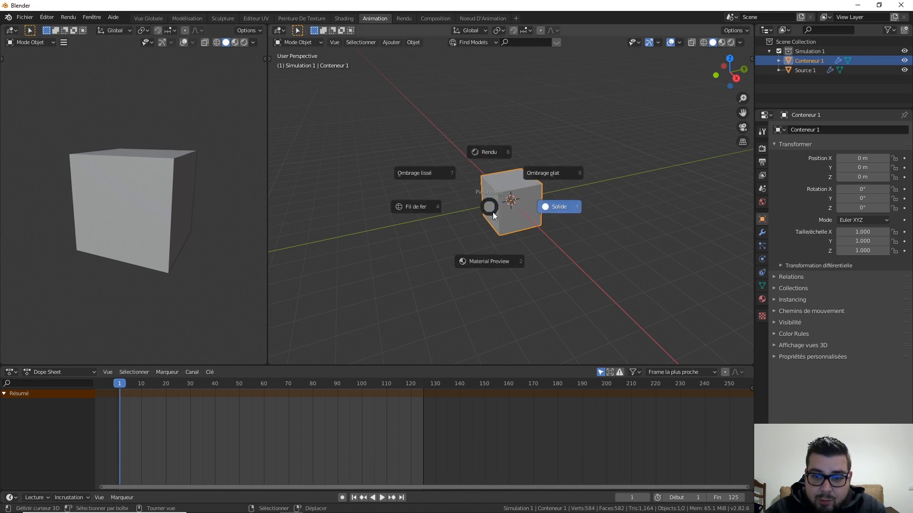
left_click(403, 214)
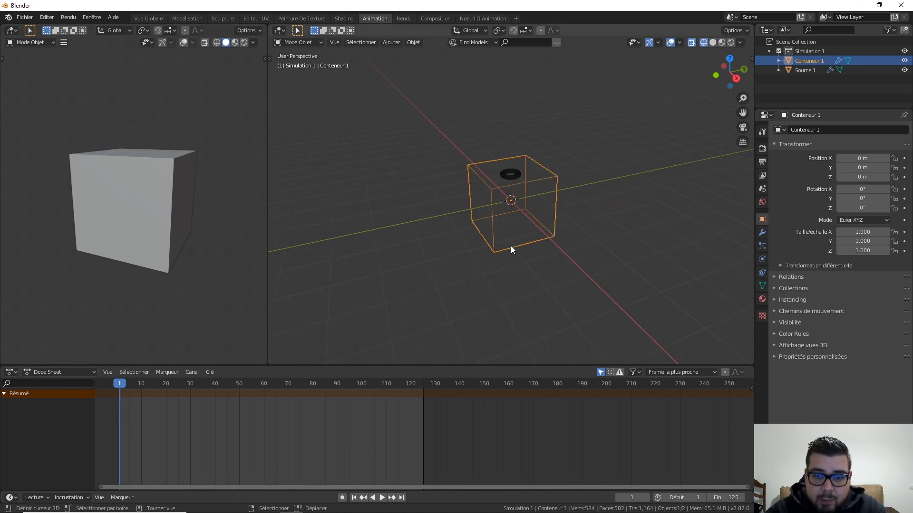
scroll(511, 247, "up", 3)
middle_click_drag(516, 259, 601, 231)
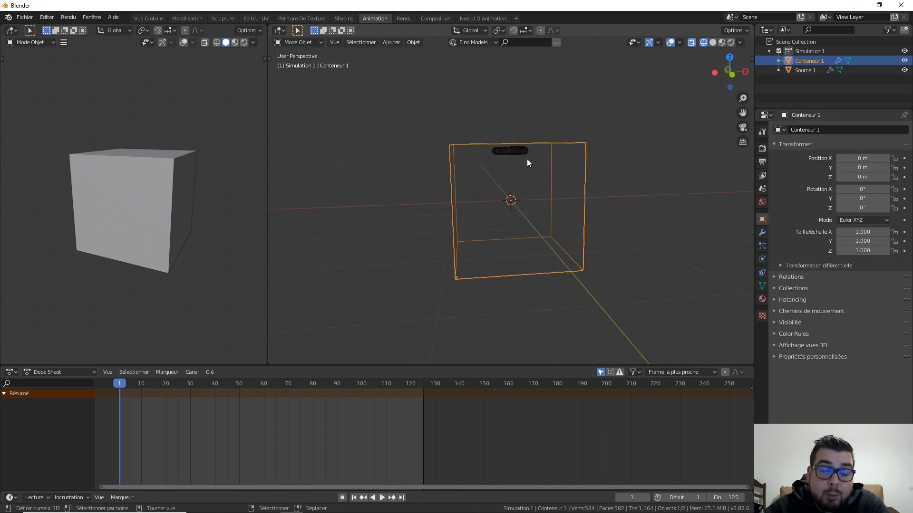
mouse_move(499, 244)
middle_mouse_down()
mouse_move(520, 255)
mouse_move(501, 292)
mouse_move(497, 242)
middle_mouse_up()
scroll(490, 245, "up", 3)
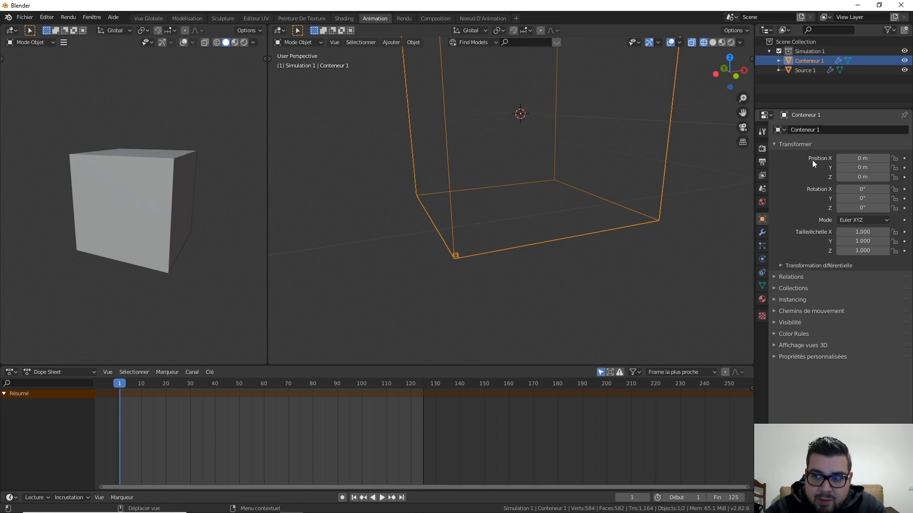
Display the physics settings of Conteneur 1
left_click(762, 272)
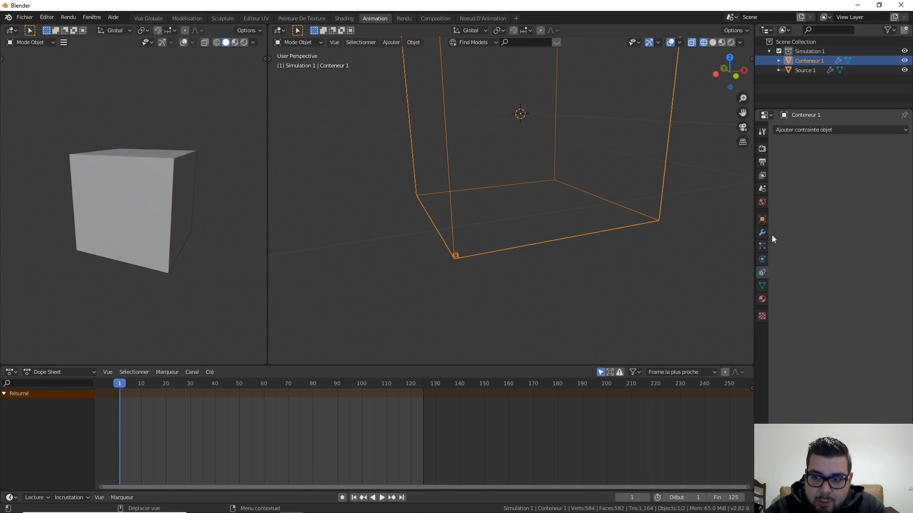
left_click(763, 249)
left_click(761, 259)
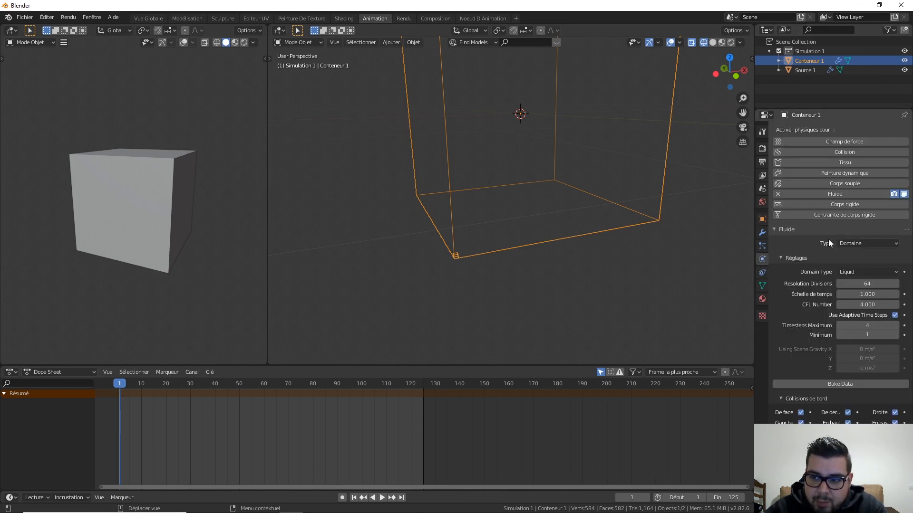
Set Conteneur 1's fluid type to Aucun, return it to Domaine, and choose Liquid as its domain type again
left_click(871, 242)
left_click(858, 250)
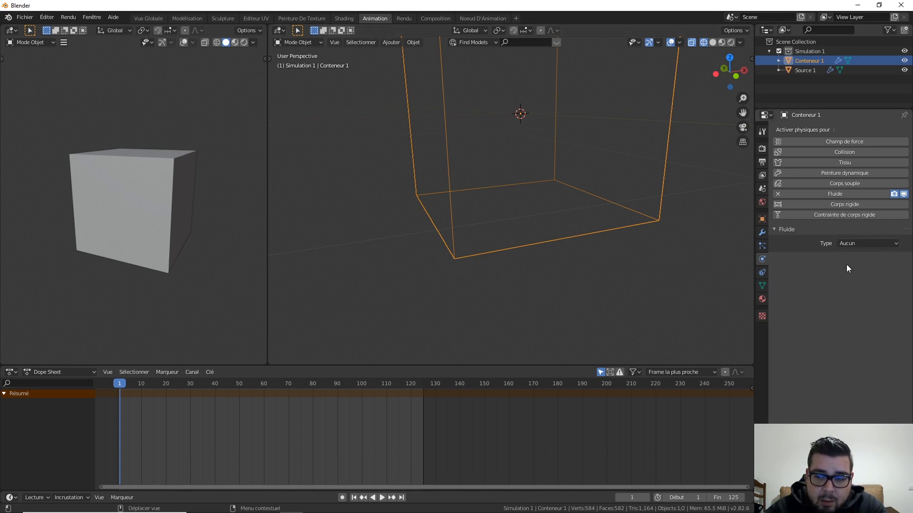
left_click(855, 245)
left_click(853, 263)
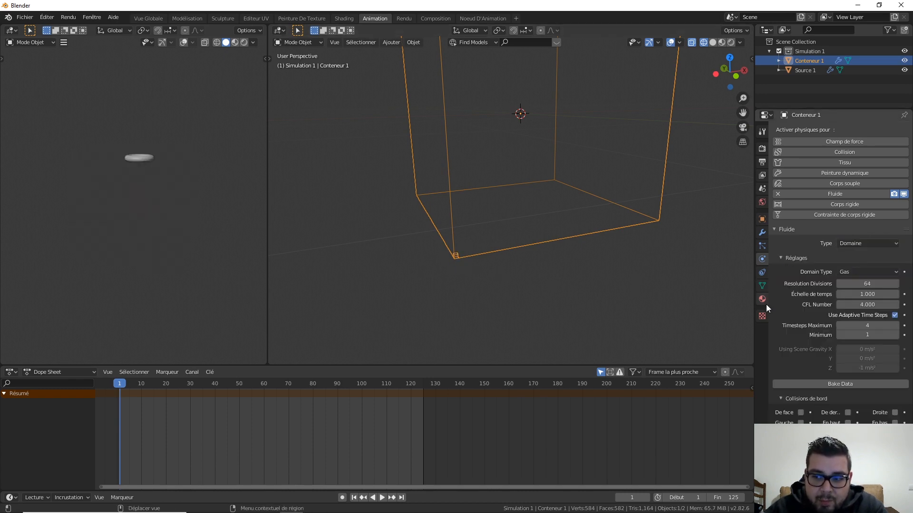
left_click(866, 271)
left_click(871, 296)
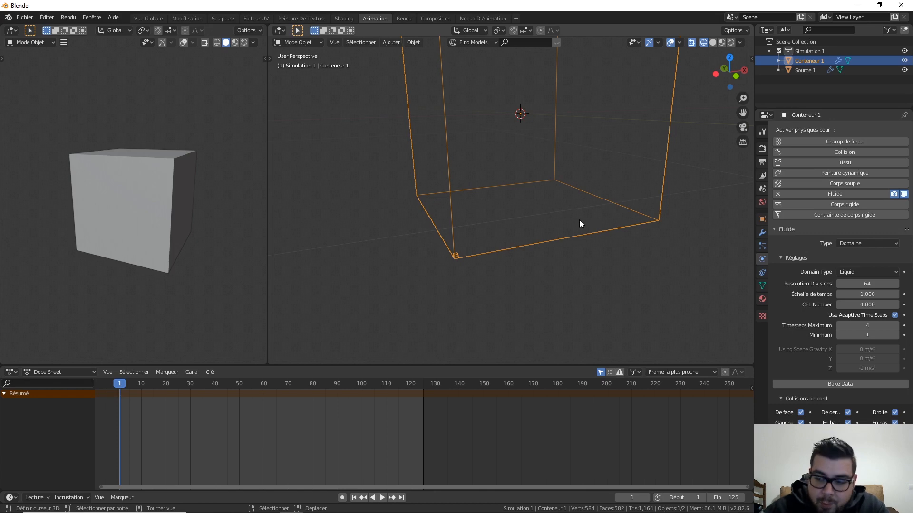
Add a cube mesh and move it along the X axis to the negative side, clear of Conteneur 1
scroll(583, 221, "down", 3)
key("shift+a")
mouse_move(564, 218)
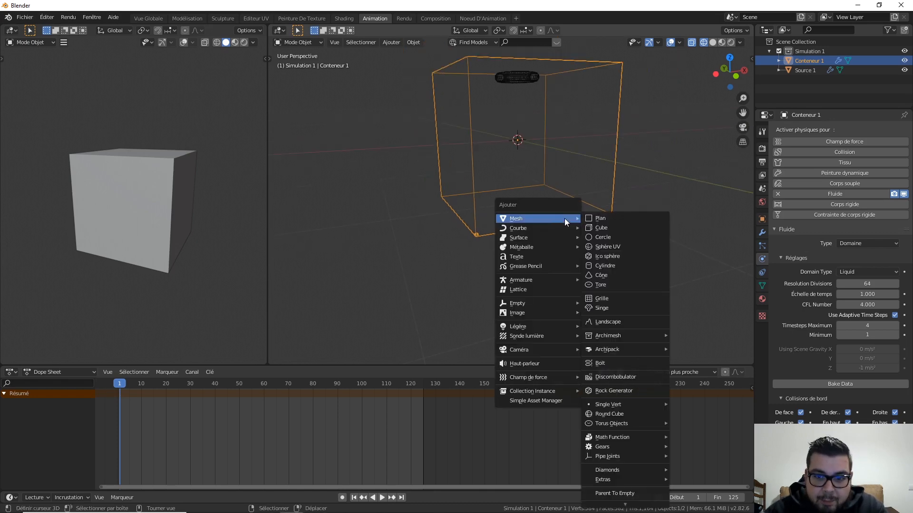
left_click(621, 228)
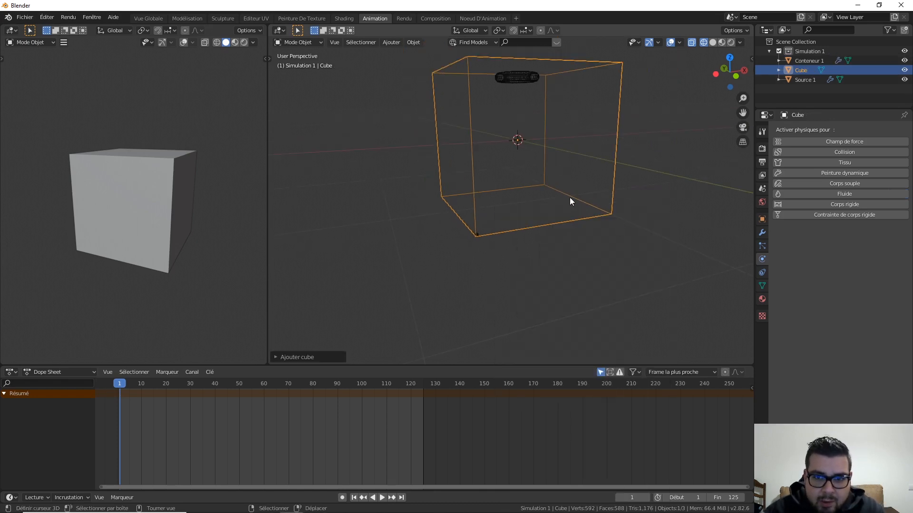
scroll(576, 190, "down", 3)
key("g")
key("x")
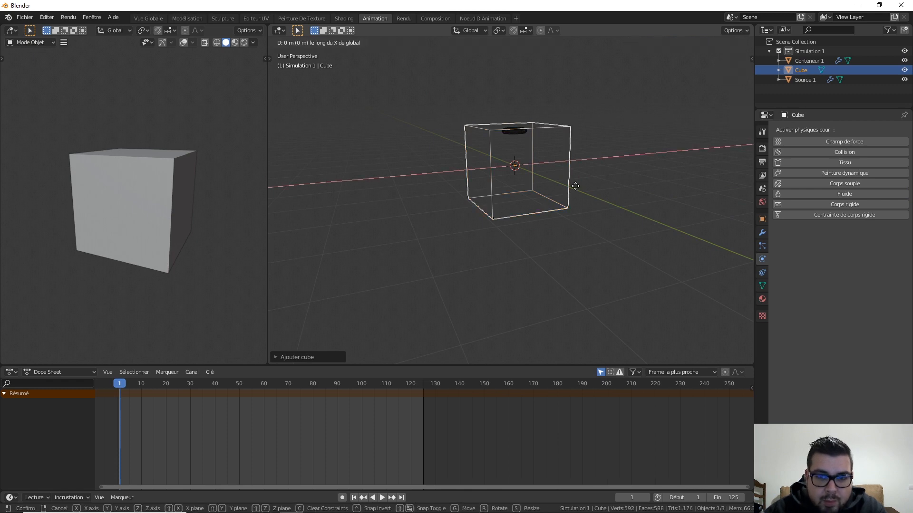
left_click(387, 220)
middle_click_drag(406, 211, 499, 199, "shift")
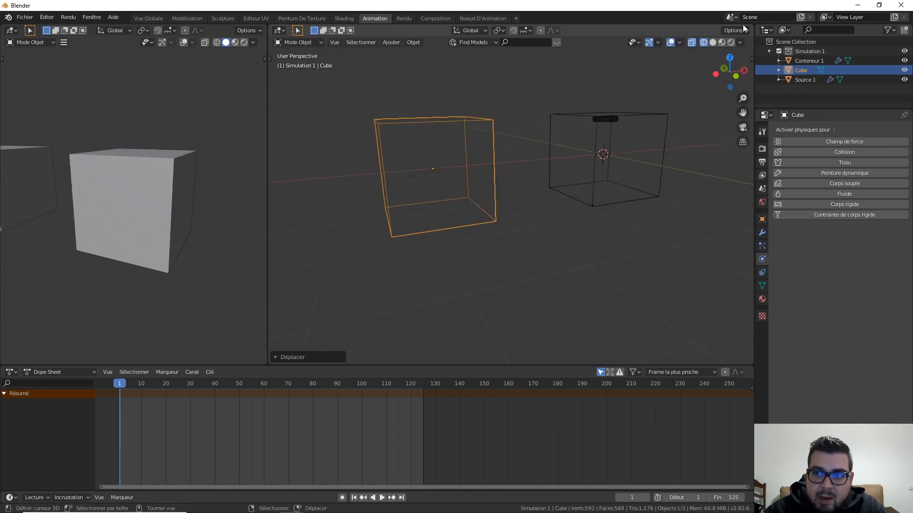
key("s")
right_click(672, 93)
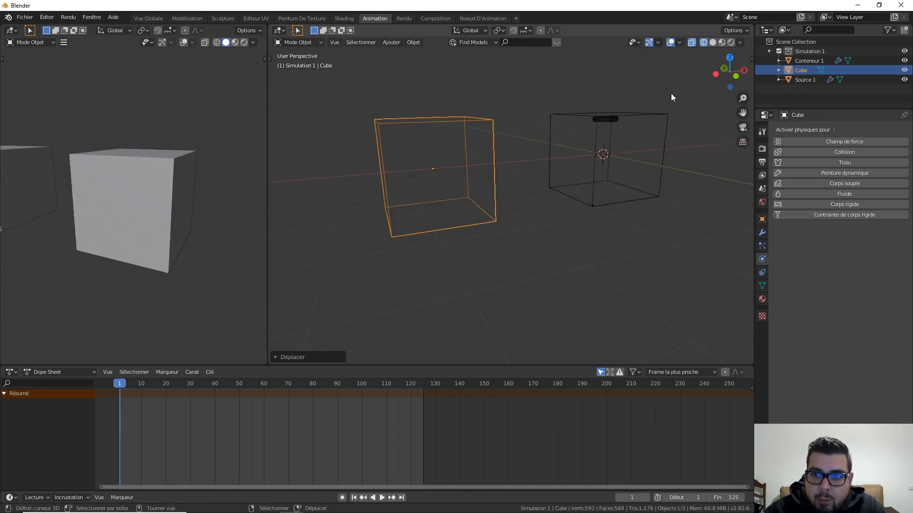
Return the larger viewport to solid shading to compare the two cubes
key("z")
left_click(721, 104)
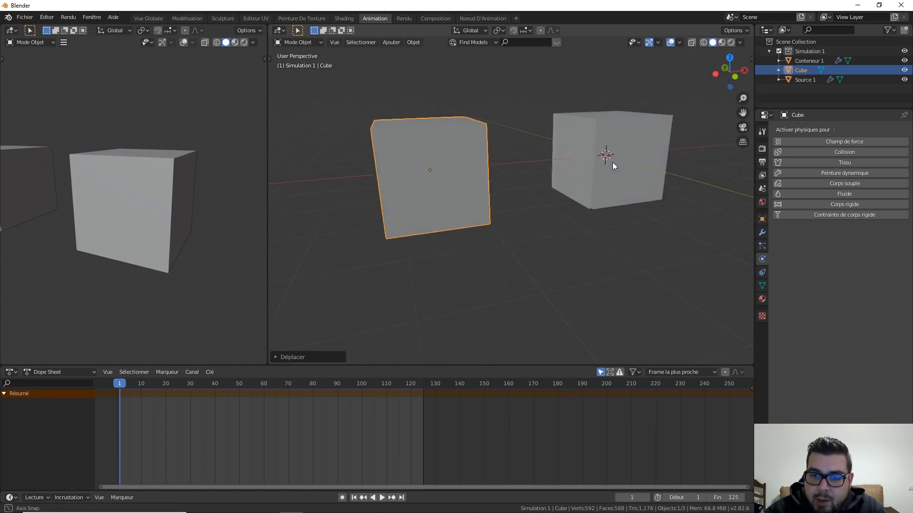
middle_click_drag(613, 162, 626, 156)
Set the Resolution Divisions of Conteneur 1 to 6
left_click(626, 156)
middle_click_drag(580, 247, 574, 224, "shift")
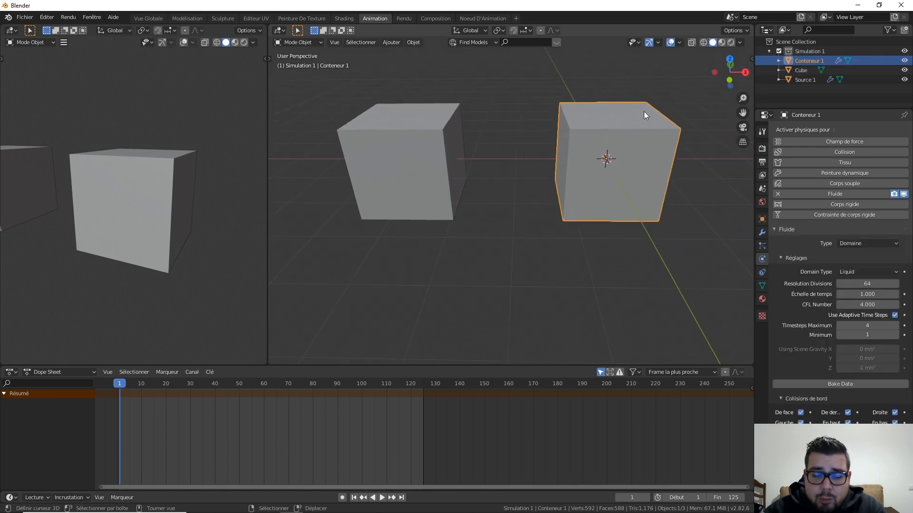
left_click(868, 284)
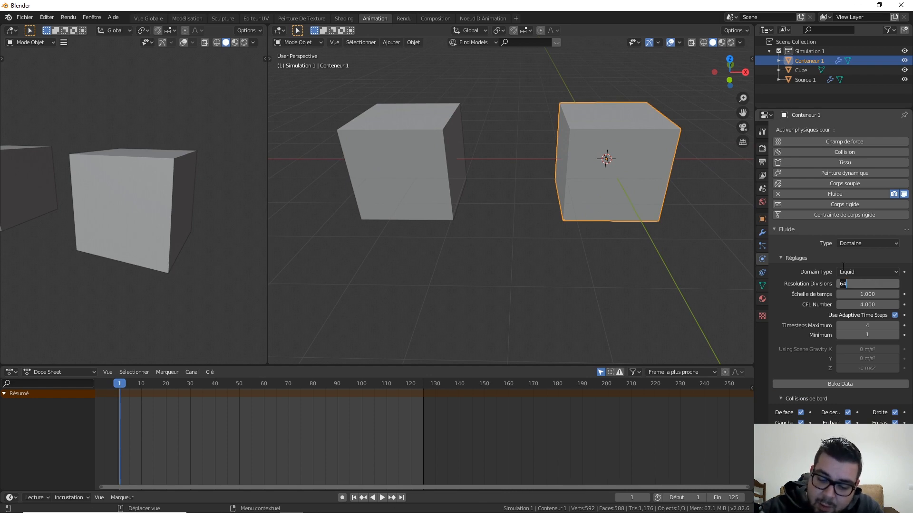
key("Return")
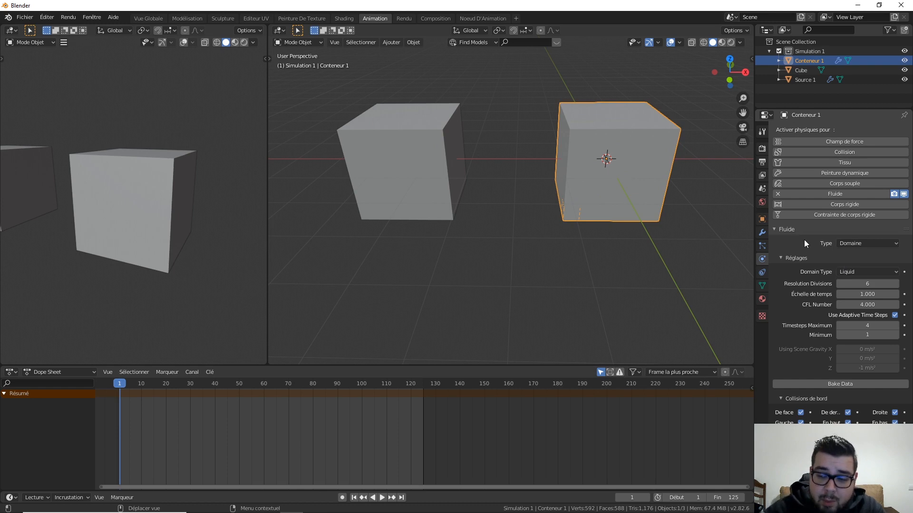
Switch the larger viewport to wireframe shading and get a close view of the small division cube in Conteneur 1's corner
left_click_drag(866, 284, 885, 283)
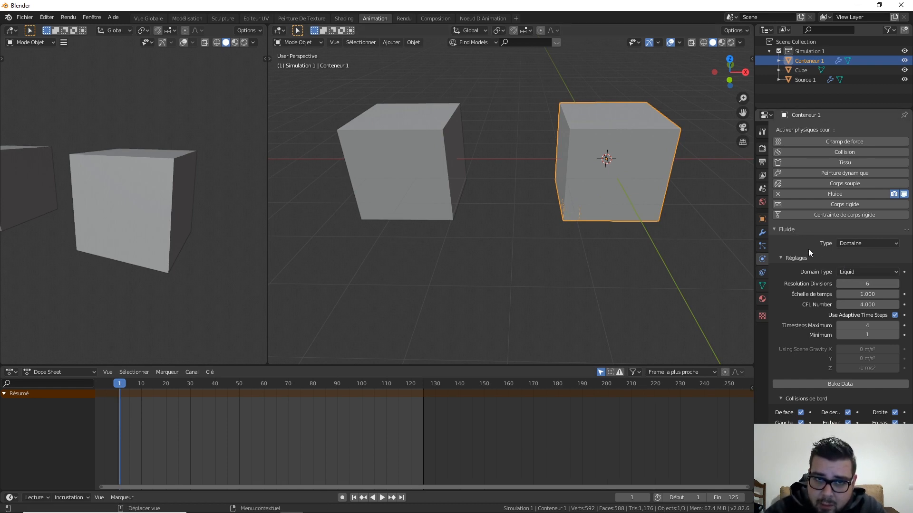
middle_click_drag(84, 128, 122, 119)
middle_click_drag(480, 149, 657, 203)
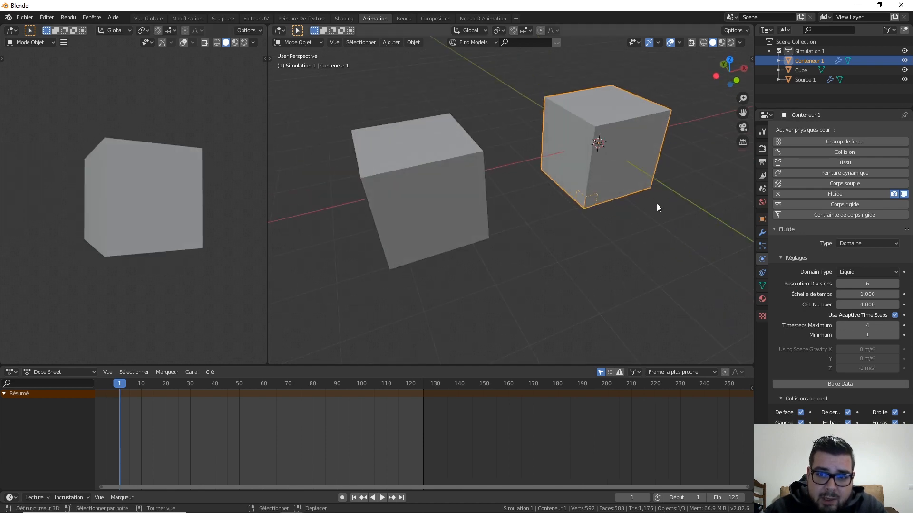
key("z")
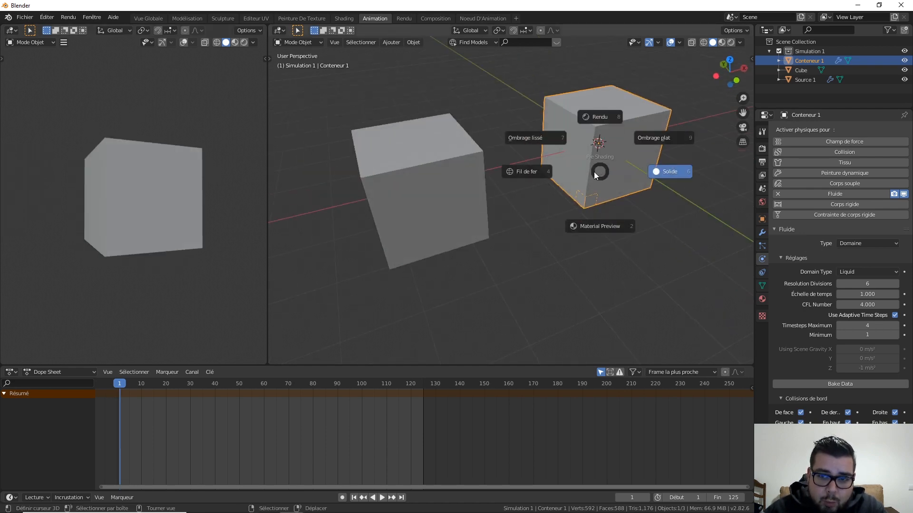
left_click(520, 183)
middle_click_drag(600, 202, 505, 195)
scroll(534, 221, "up", 4)
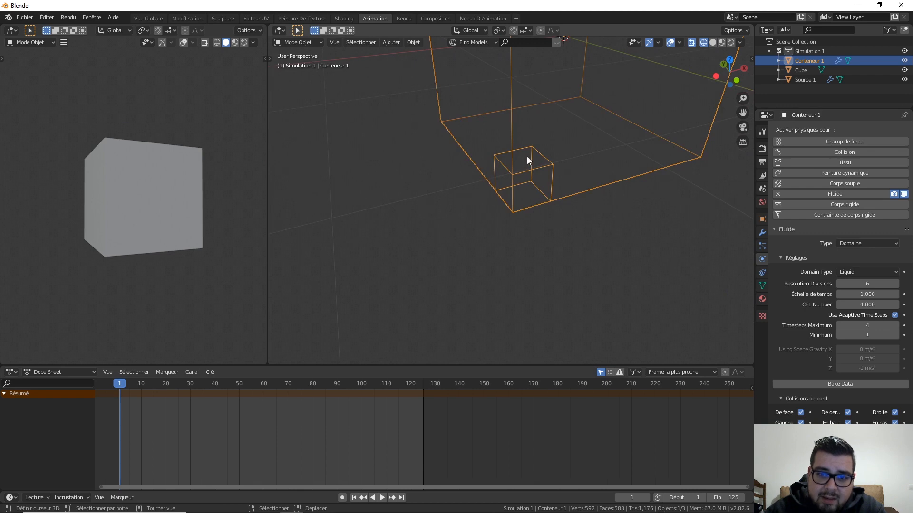
Compare the separate cube with Conteneur 1 and the small division cube in its lower corner
scroll(549, 171, "down", 2)
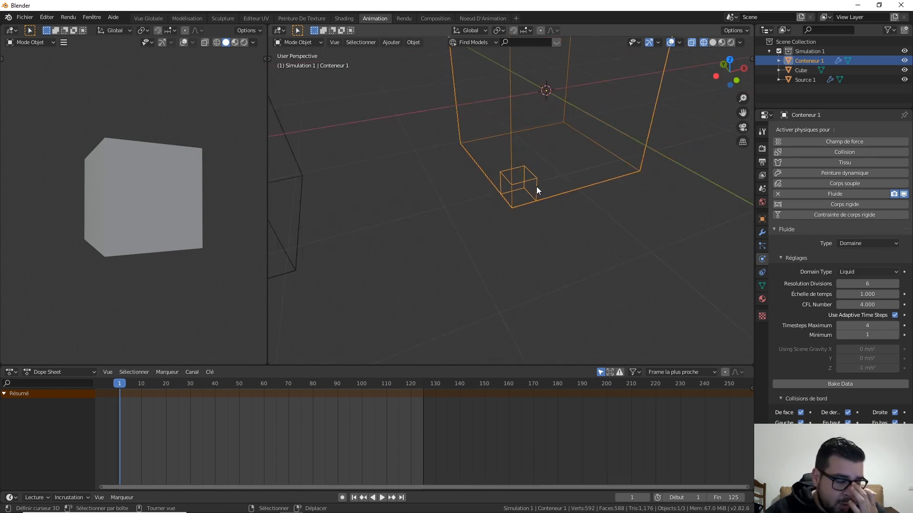
middle_click_drag(574, 184, 492, 162)
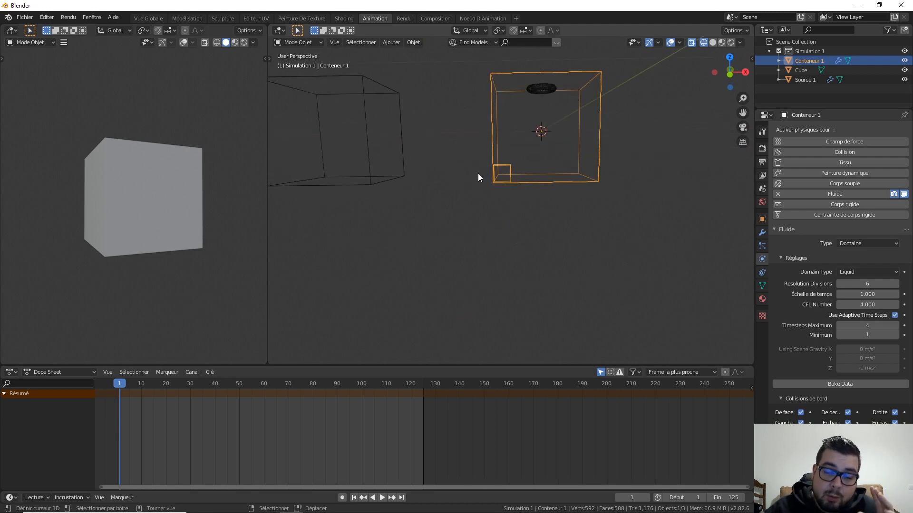
middle_click_drag(473, 175, 342, 223)
middle_click_drag(412, 219, 429, 164)
middle_click_drag(475, 138, 414, 191)
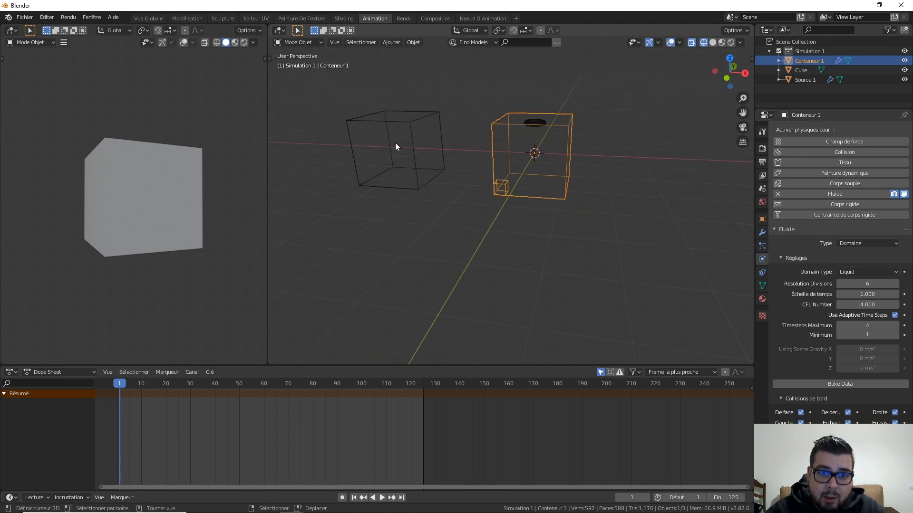
middle_click_drag(402, 146, 463, 164)
left_click(489, 138)
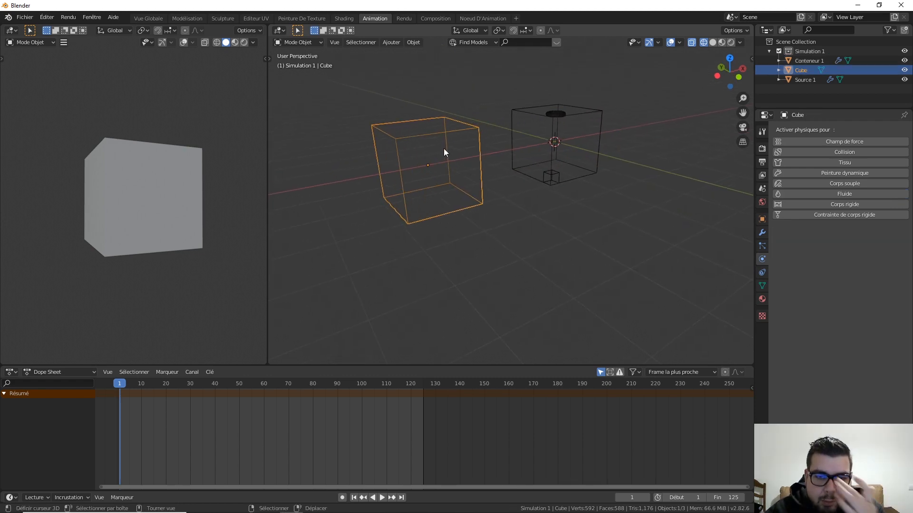
left_click(600, 132)
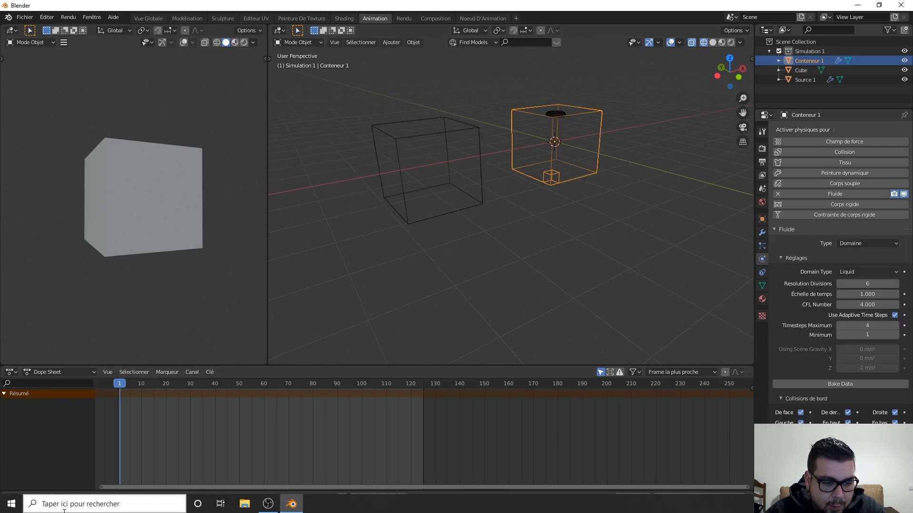
Open the Windows Calculator, divide 2 by 6 to find the size of one division, and minimize it
left_click(76, 503)
type("c")
left_click(73, 240)
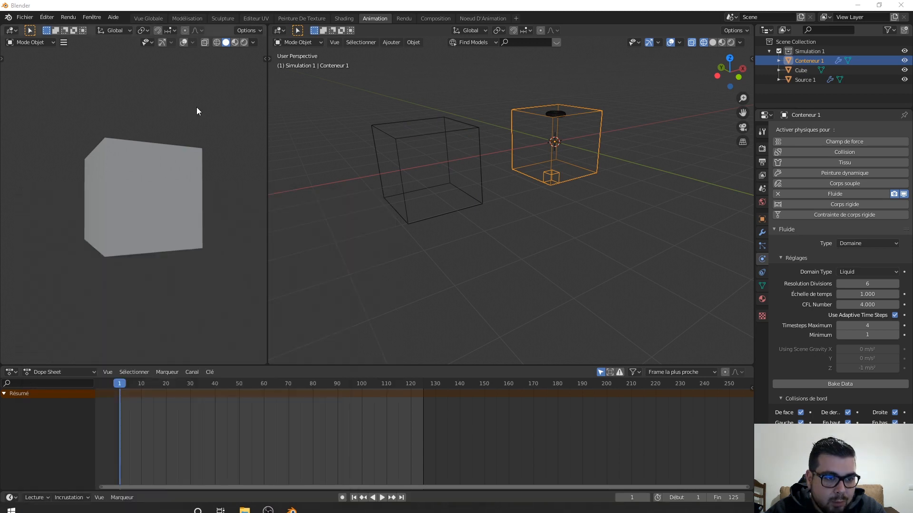
left_click_drag(163, 78, 194, 79)
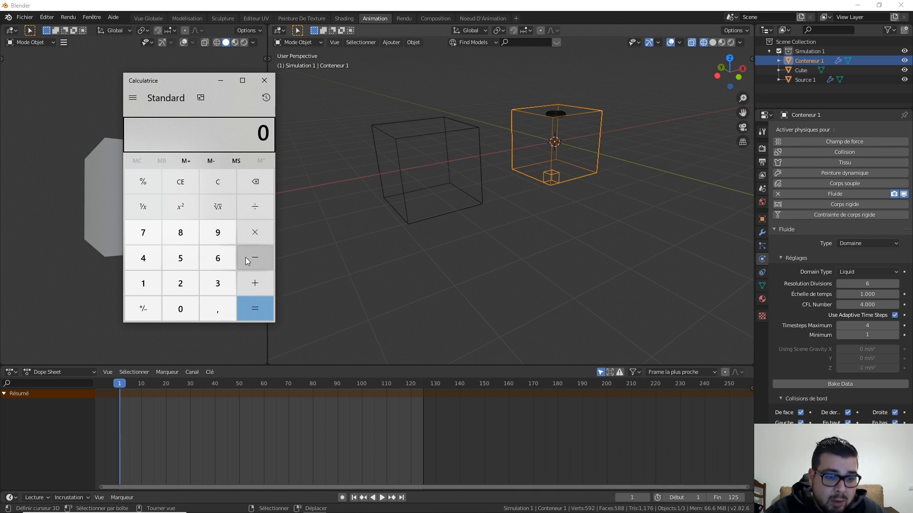
left_click(187, 290)
left_click(252, 205)
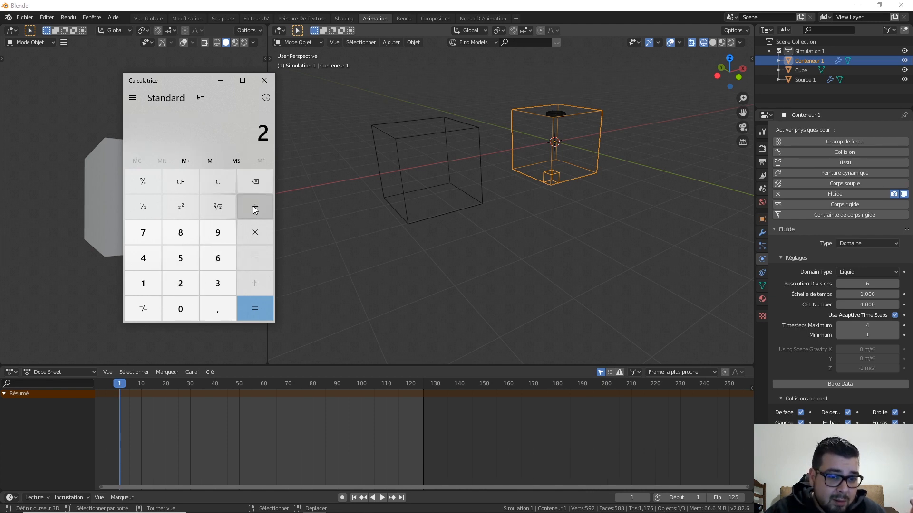
left_click(209, 255)
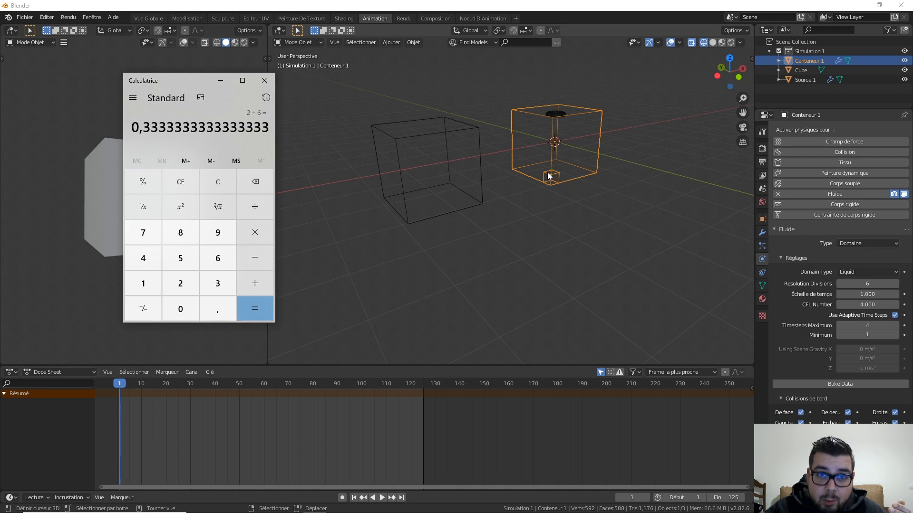
left_click(220, 80)
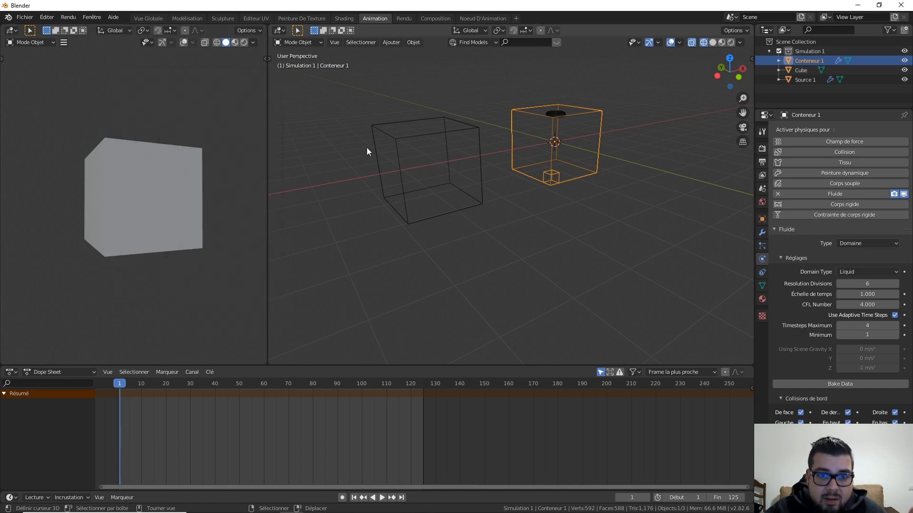
Set the separate cube's X, Y and Z dimensions to 0.33 m each
left_click(468, 137)
key("n")
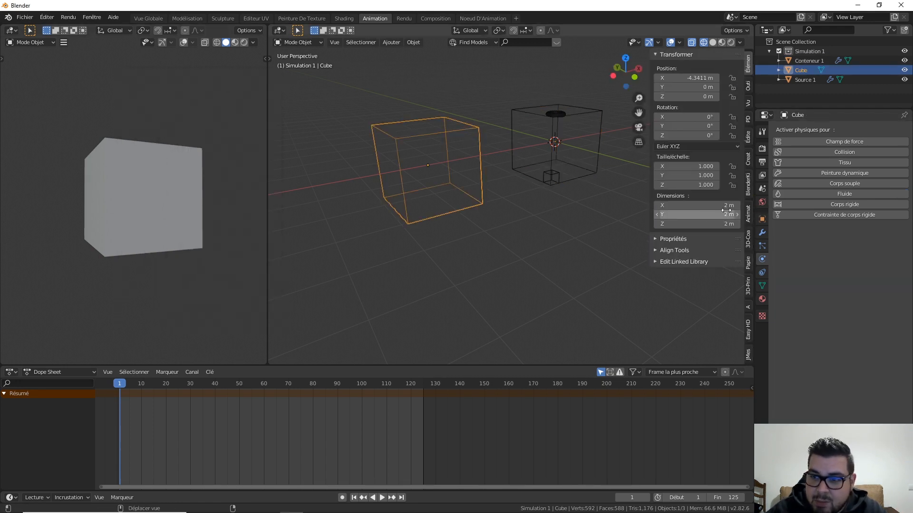
left_click(722, 205)
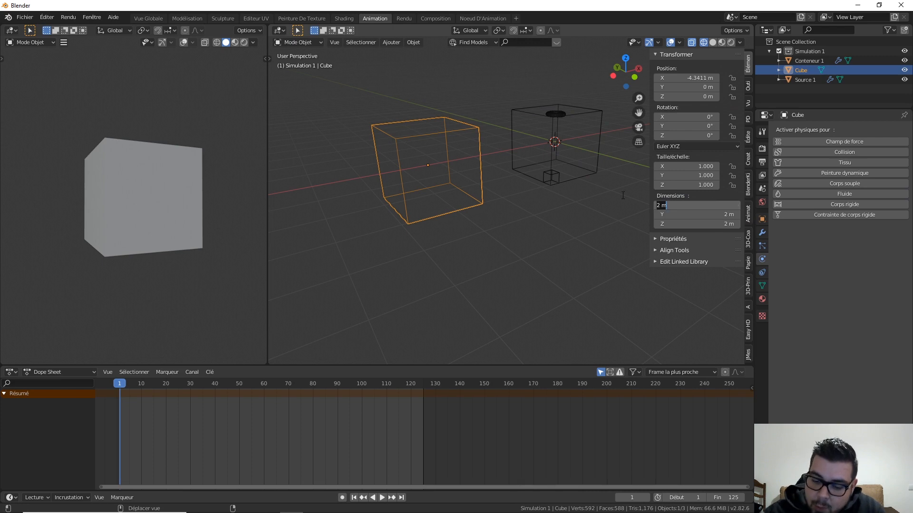
type("0.33")
key("Return")
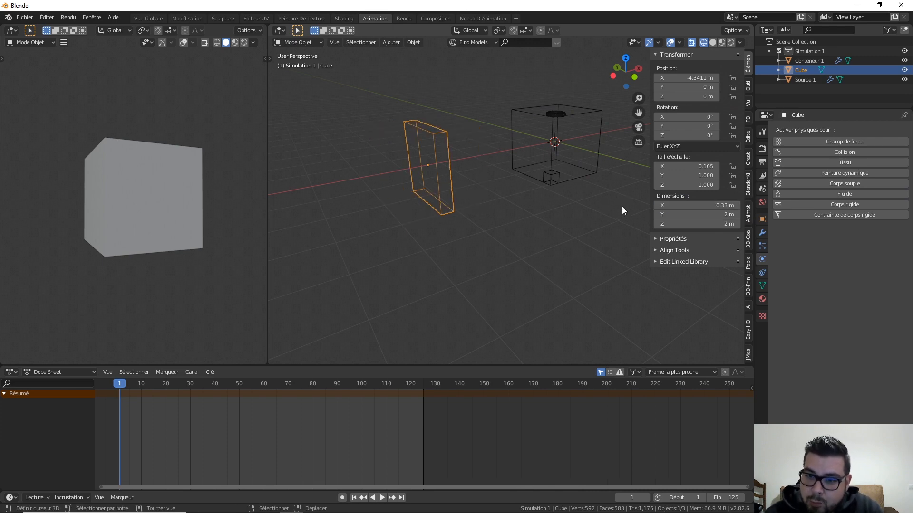
left_click(708, 215)
type("0.33")
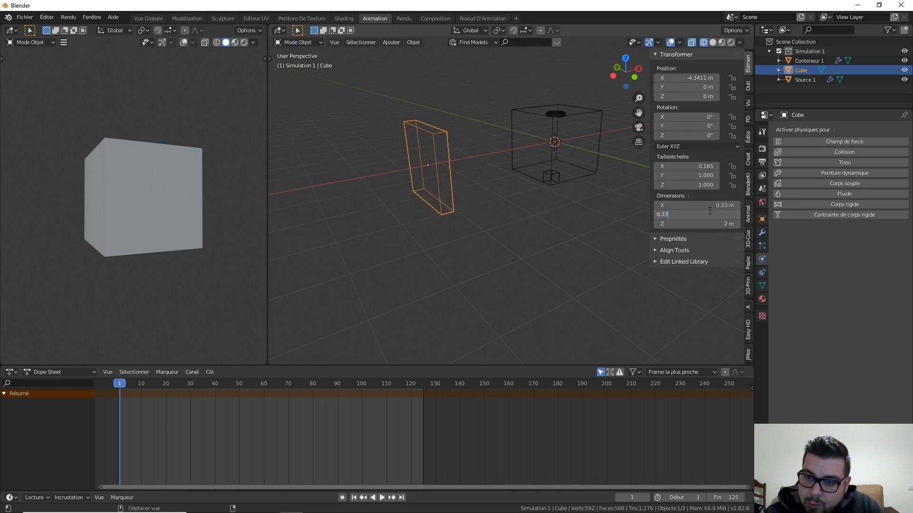
key("Return")
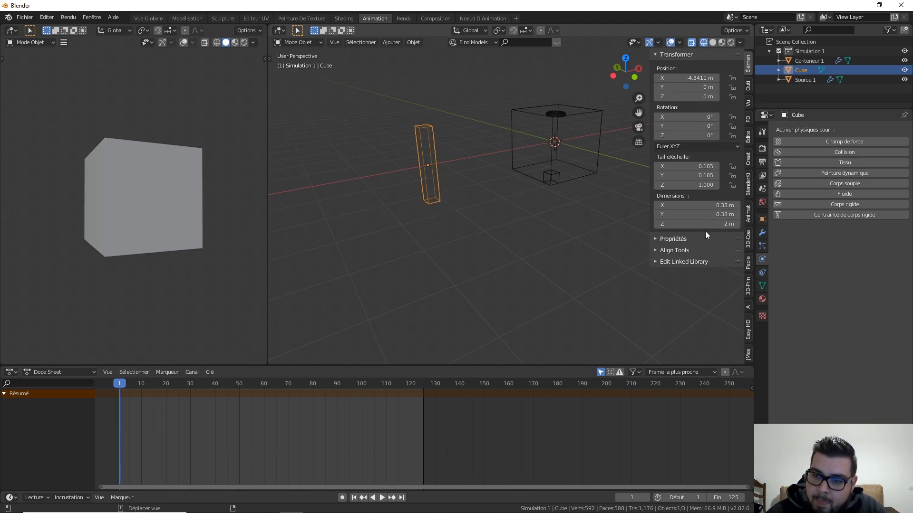
left_click(709, 224)
type("0.33")
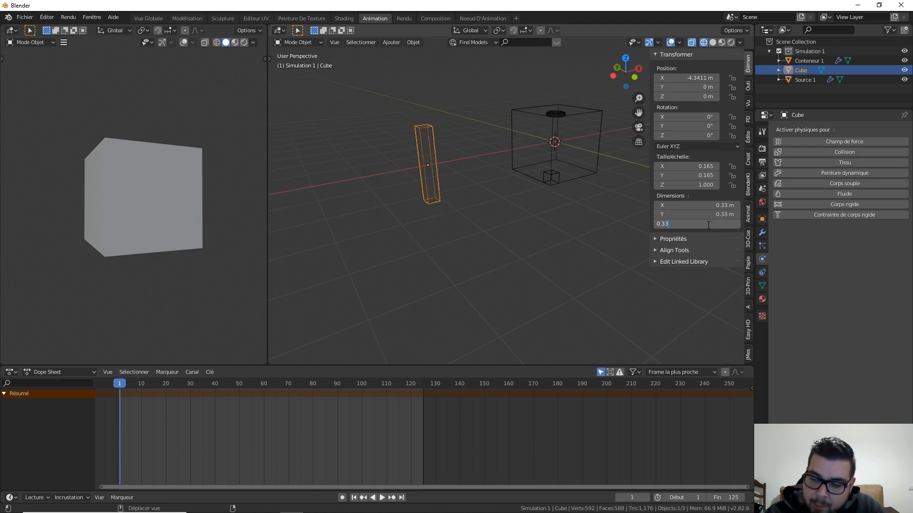
key("Return")
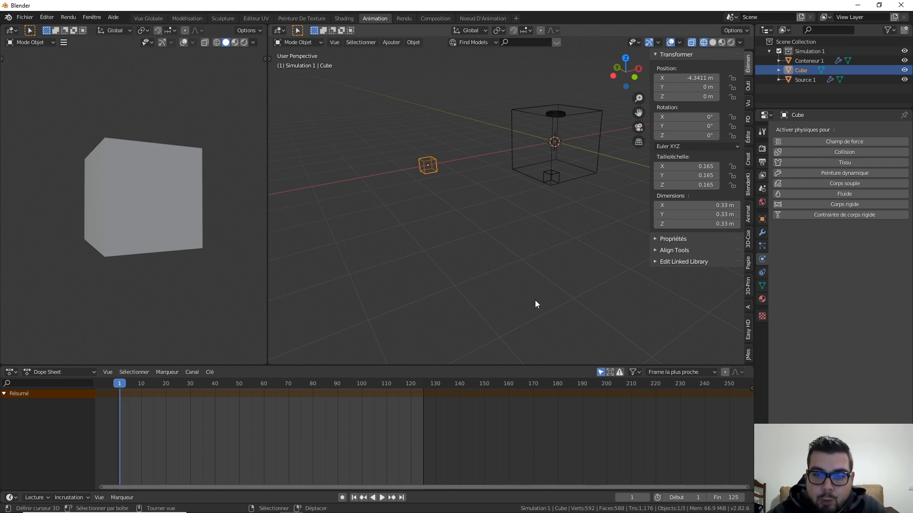
key("n")
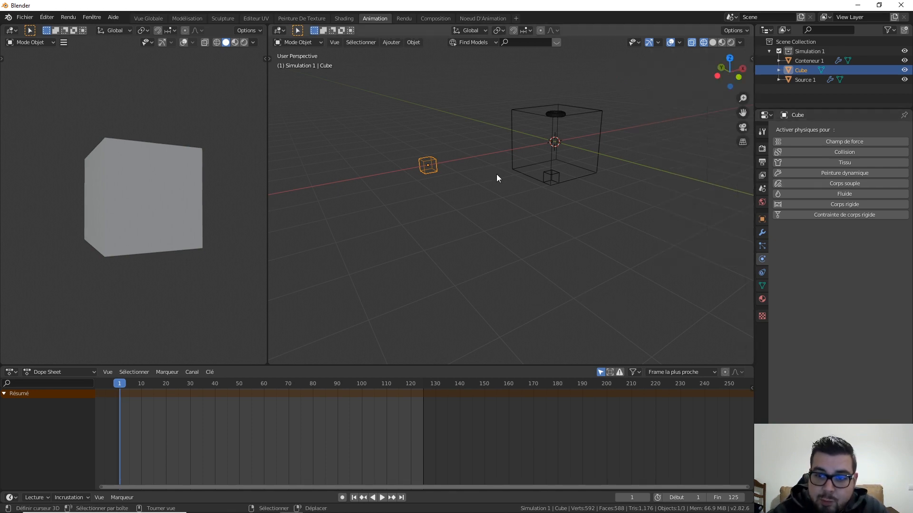
Compare the resized cube with Conteneur 1's corner division cube and its Resolution Divisions setting
middle_click_drag(506, 167, 438, 166)
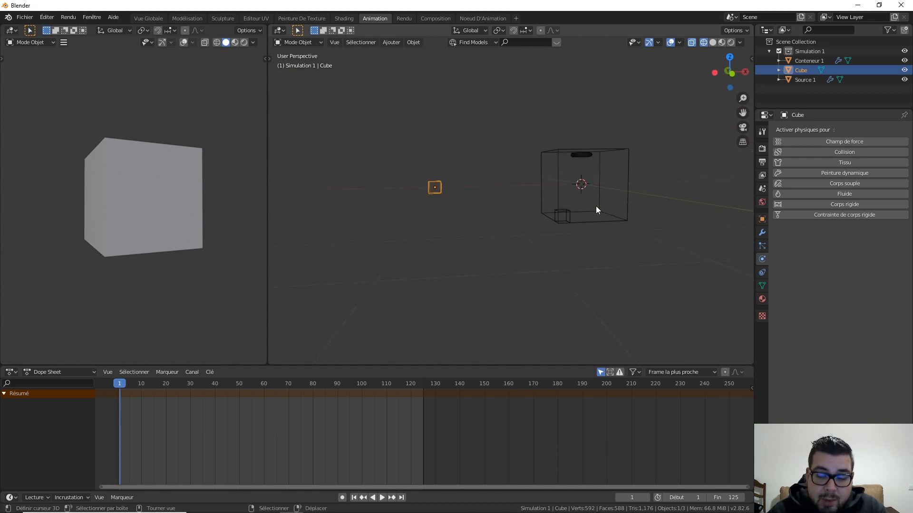
left_click(628, 180)
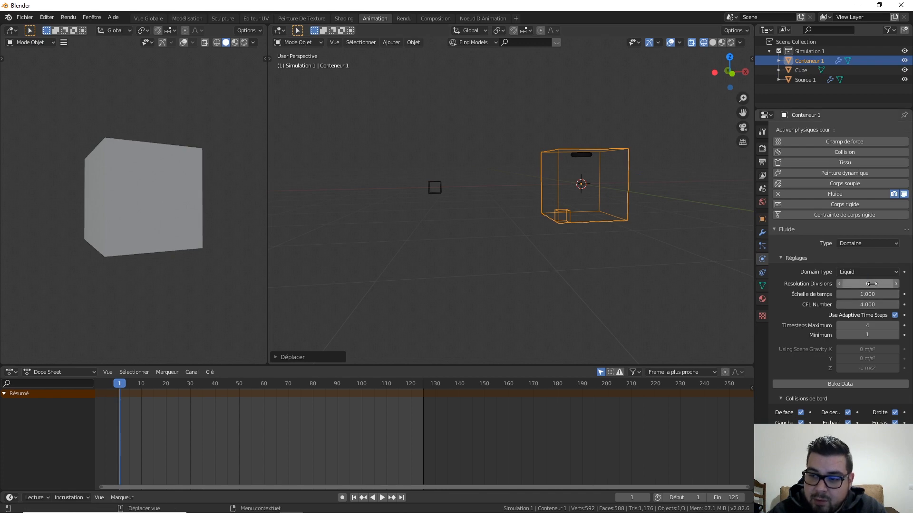
left_click(435, 187)
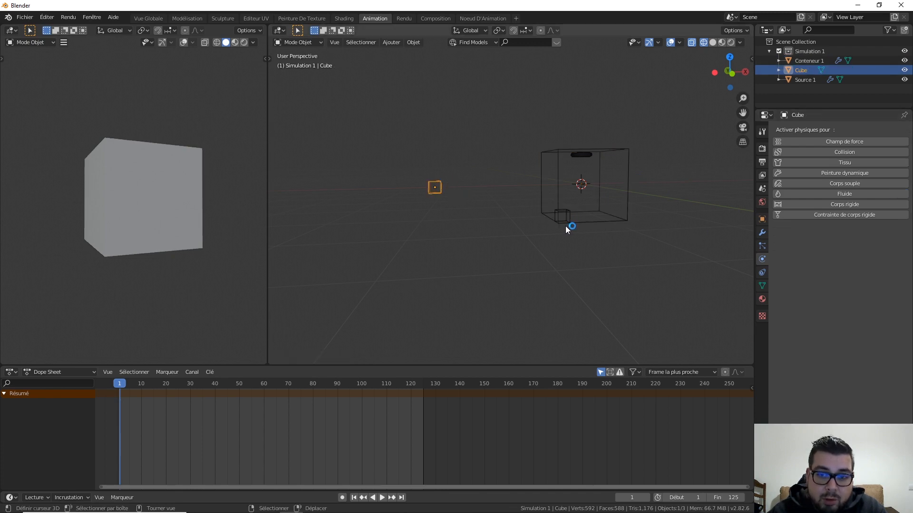
middle_click_drag(420, 187, 626, 201)
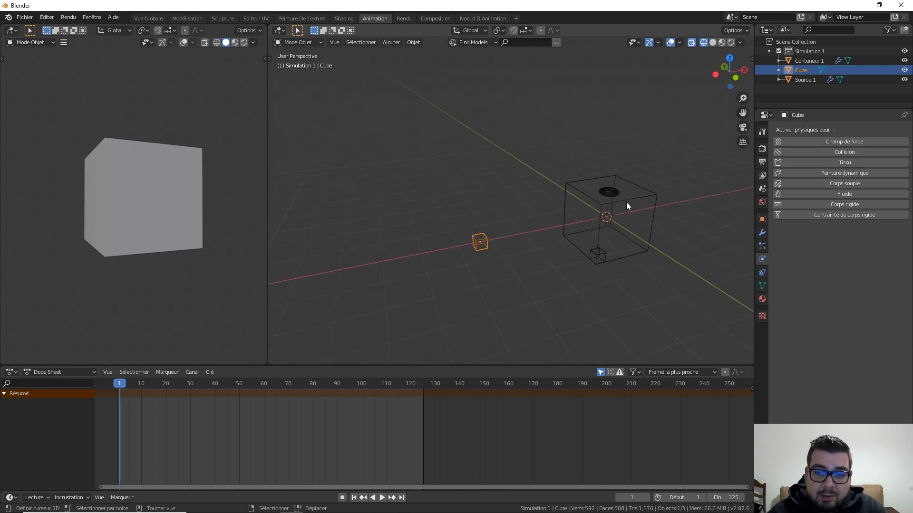
left_click(626, 201)
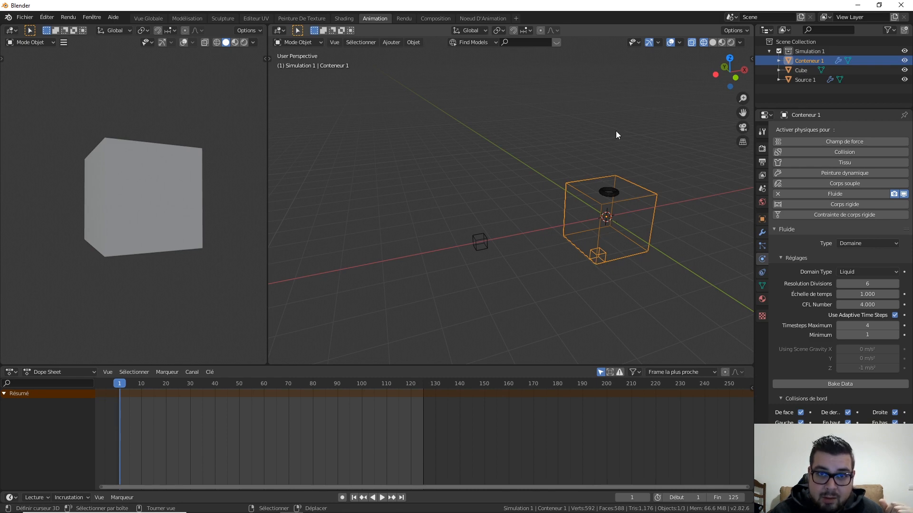
Add an array modifier (Tableau) to the resized cube and set its count to 6
left_click(481, 241)
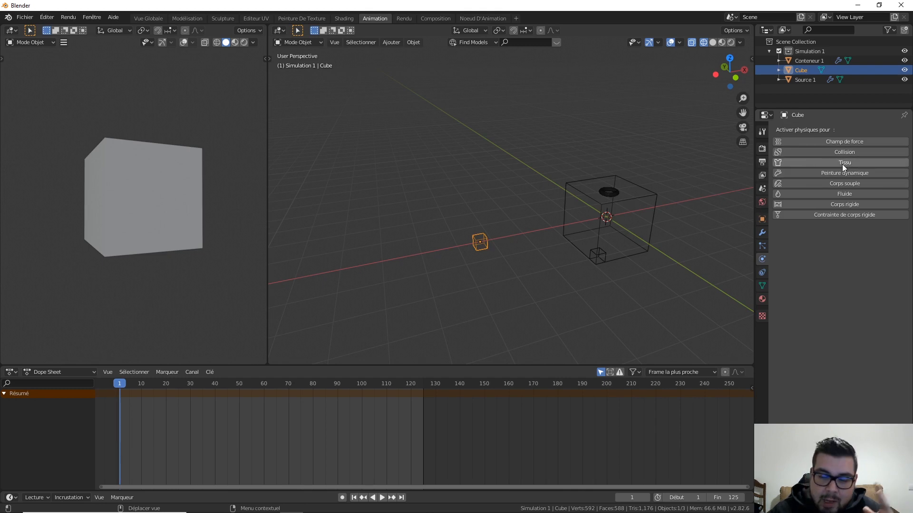
left_click(762, 232)
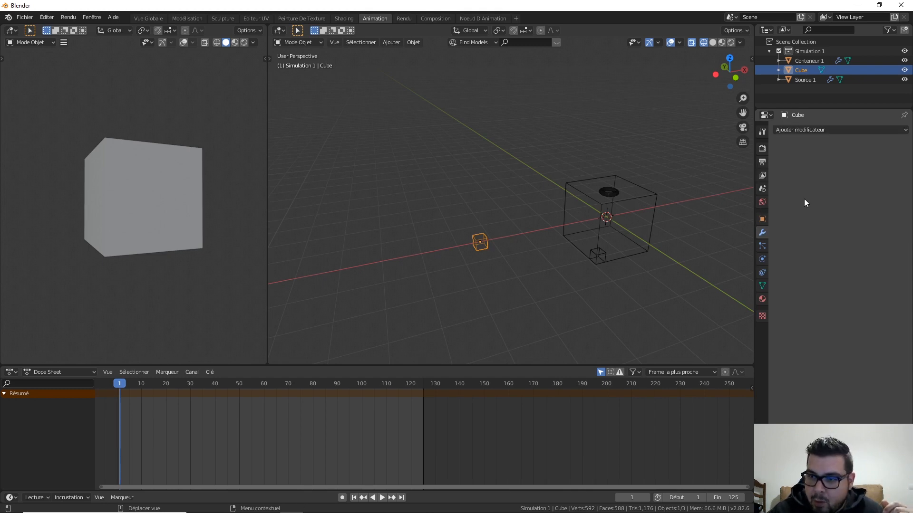
left_click(840, 130)
left_click(703, 152)
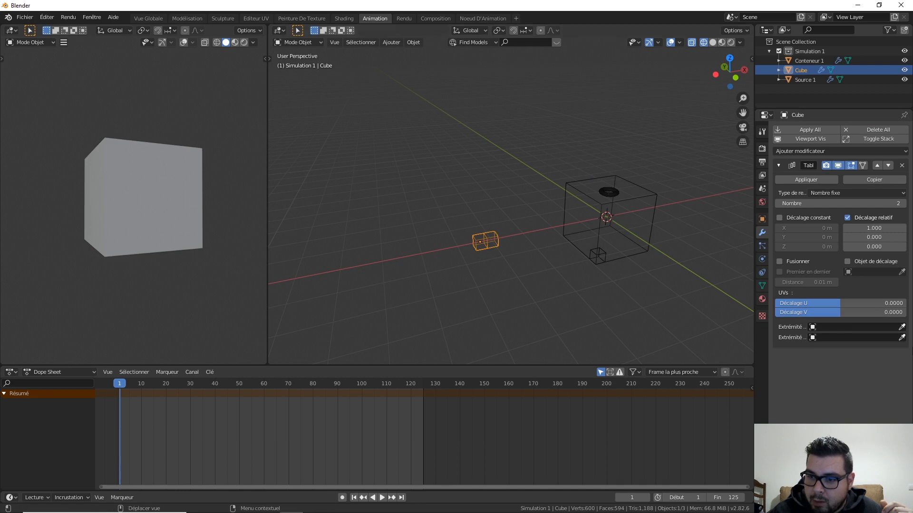
left_click(903, 203)
left_click(903, 204)
left_click(903, 204)
left_click(903, 204)
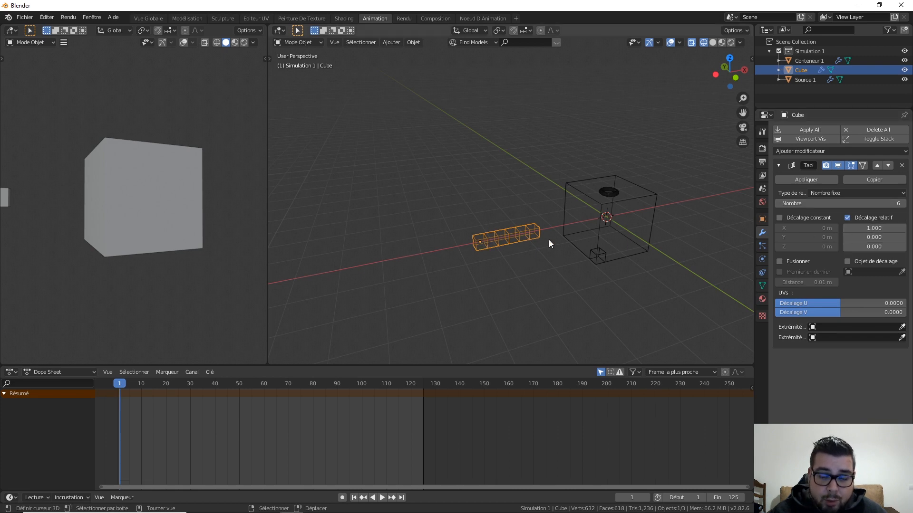
Duplicate the cube's array modifier and set the copy's relative offset to 0 in X and 1 in Y
left_click(883, 179)
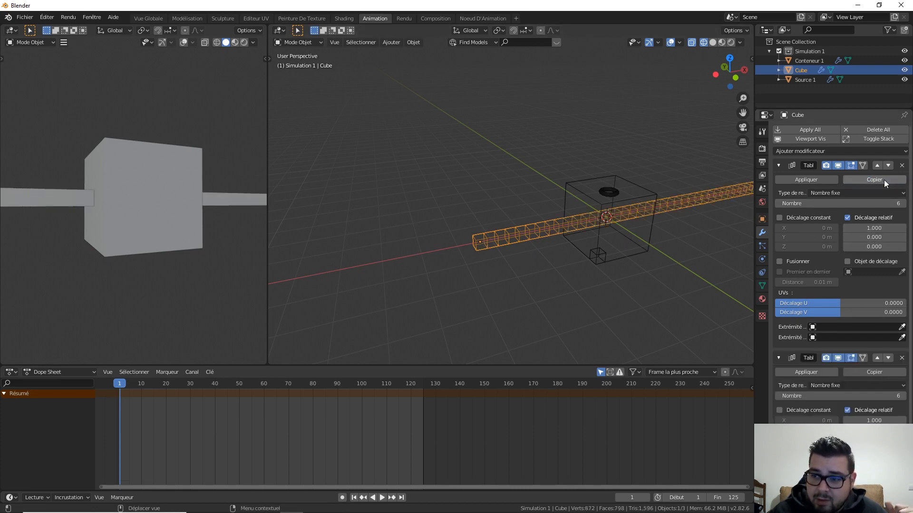
left_click(877, 421)
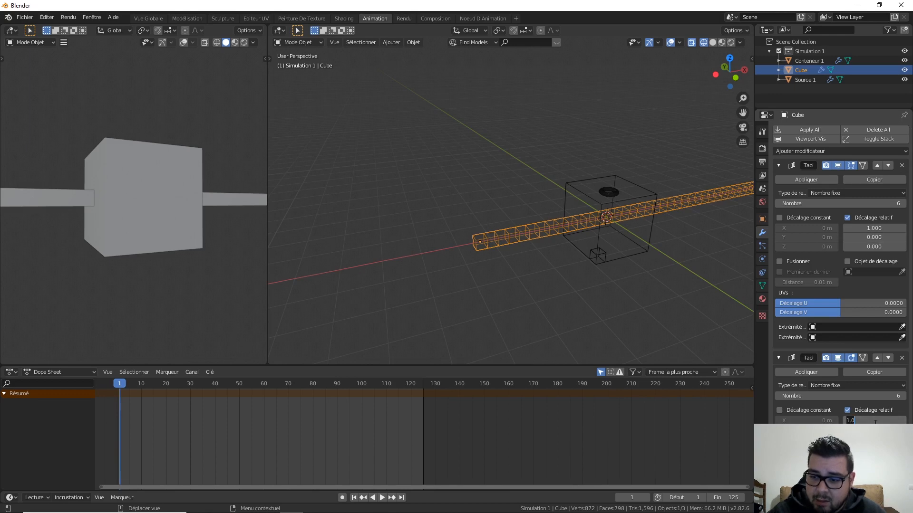
type("0")
key("Return")
left_click(879, 429)
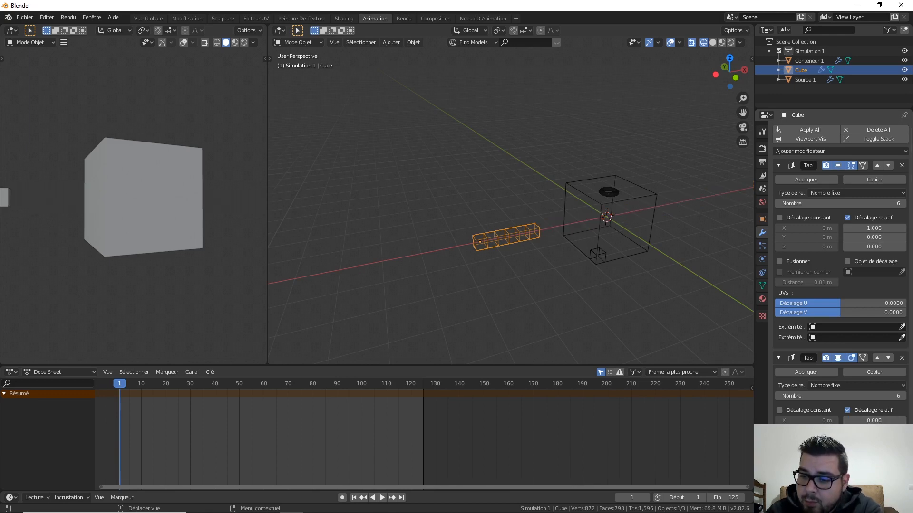
type("1")
key("Return")
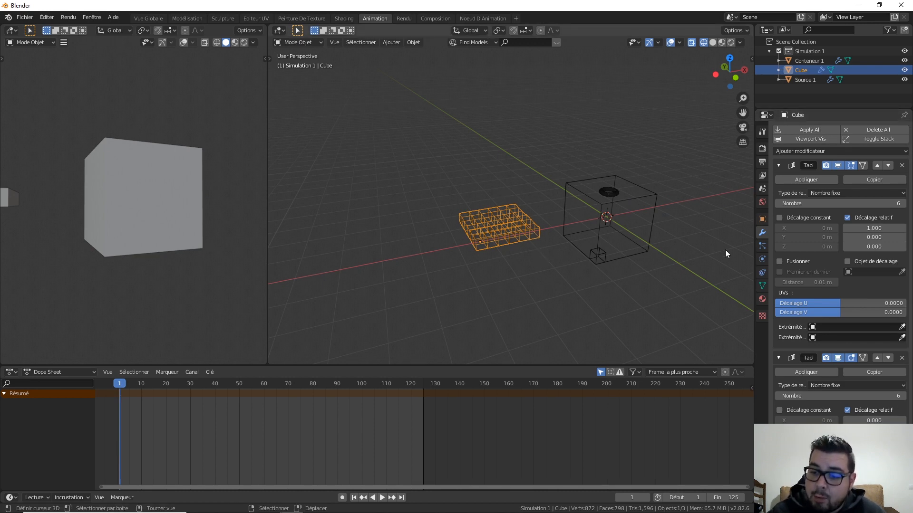
Duplicate the cube's second array modifier and set the copy's relative offset to 0 in Y and 1 in Z
scroll(846, 380, "down", 2)
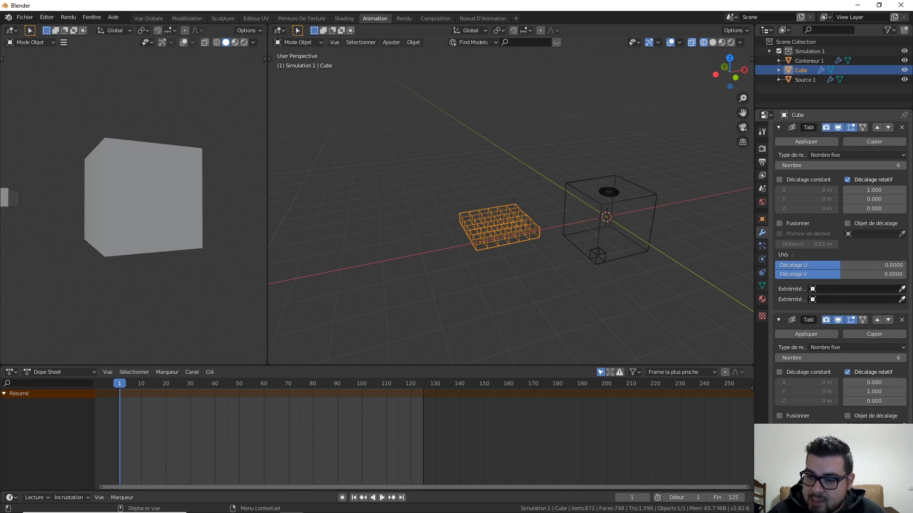
scroll(866, 403, "down", 1)
left_click(880, 332)
scroll(880, 332, "down", 4)
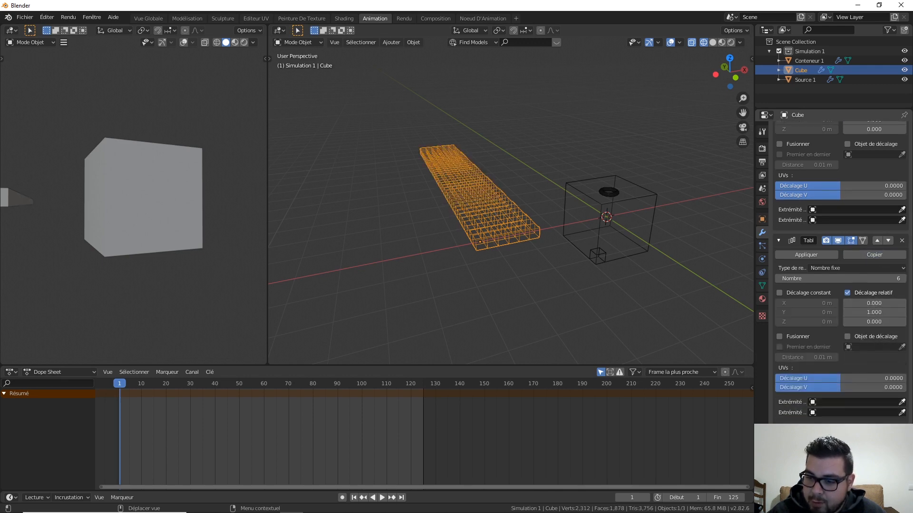
scroll(880, 332, "down", 4)
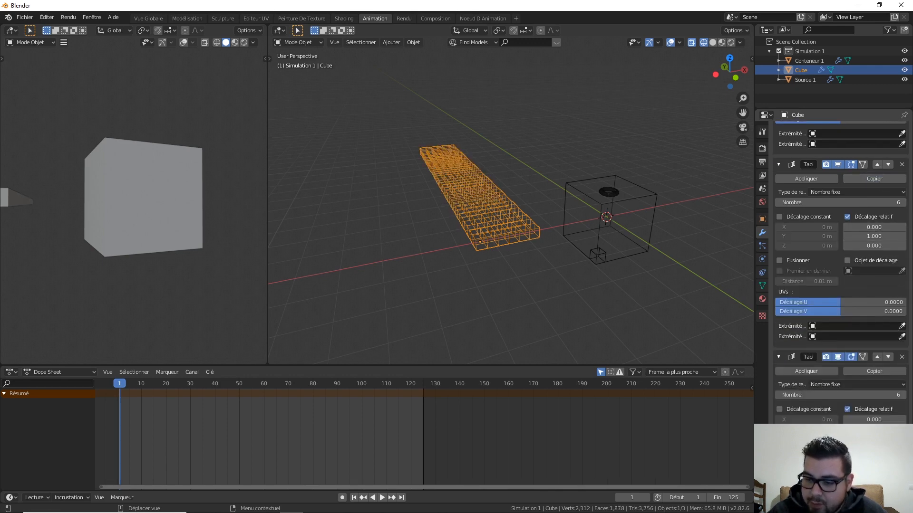
double_click(874, 429)
type("0")
key("Return")
type("1")
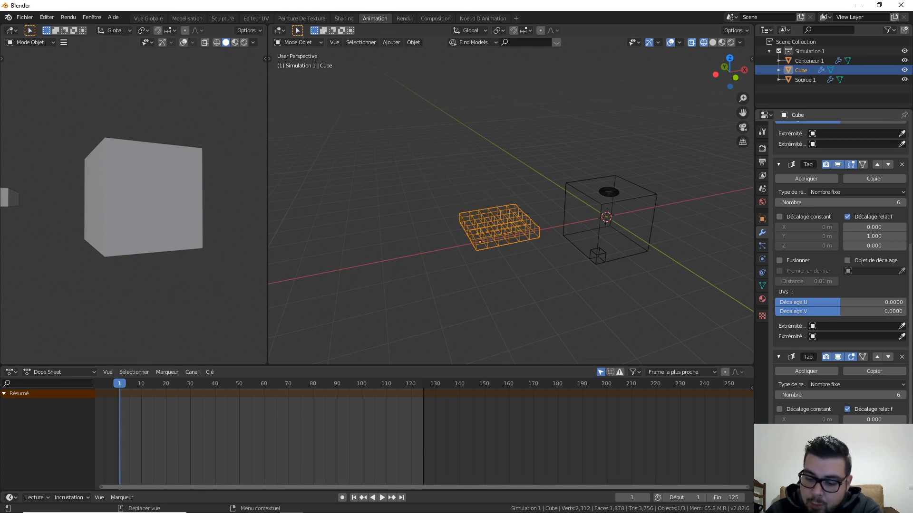
key("Return")
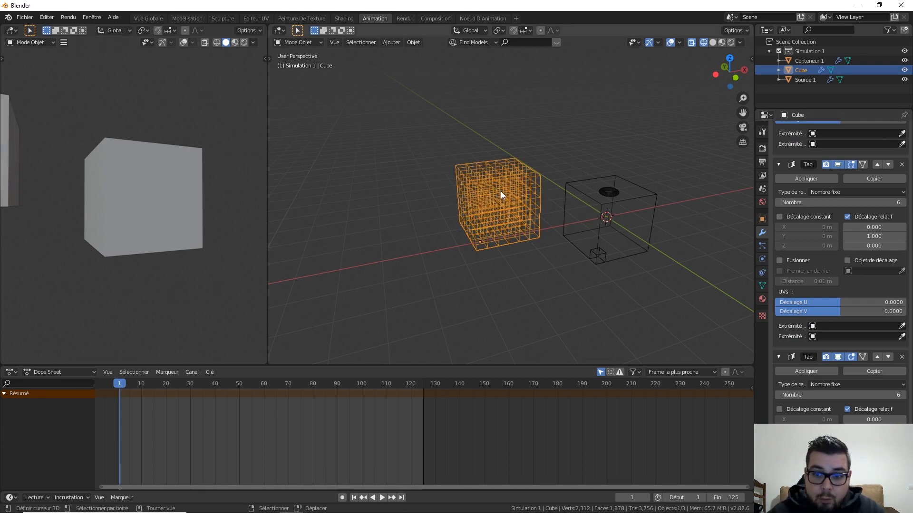
Compare the arrayed cube grid with Conteneur 1 and its Resolution Divisions setting in the fluid physics
middle_click_drag(501, 192, 491, 181)
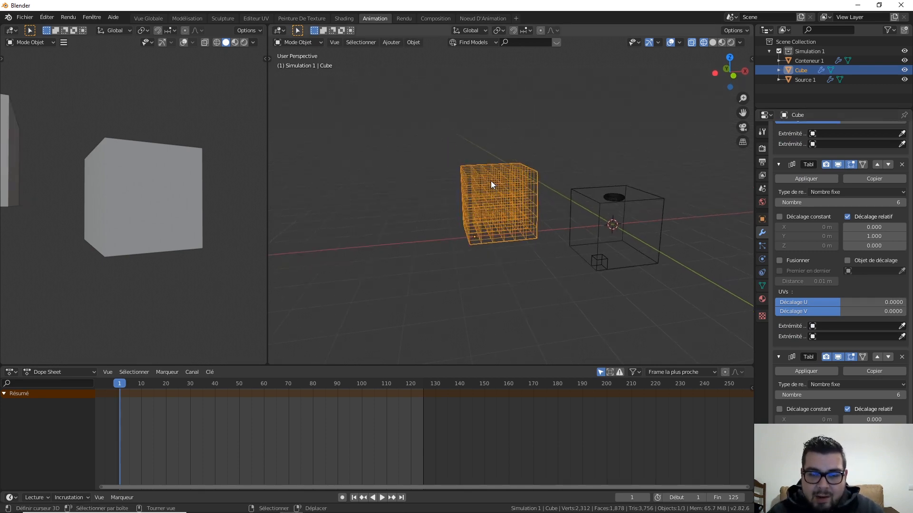
left_click(656, 199)
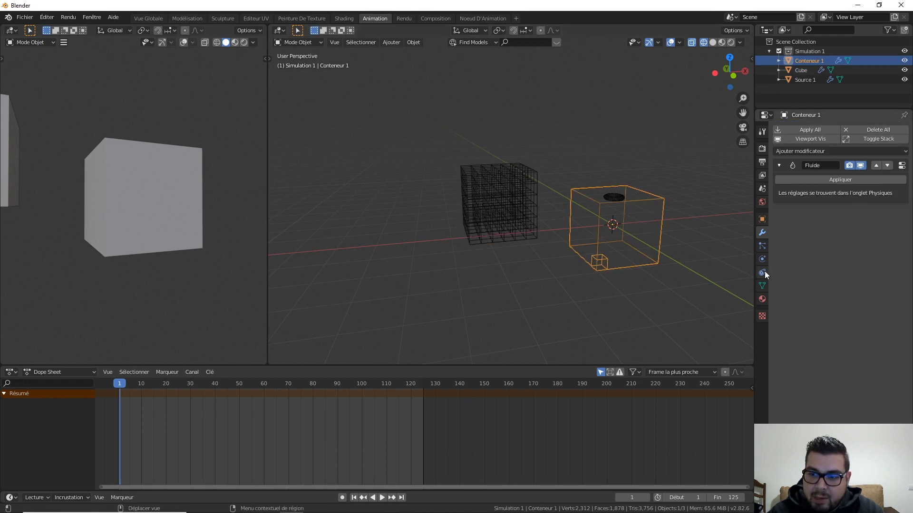
left_click(762, 259)
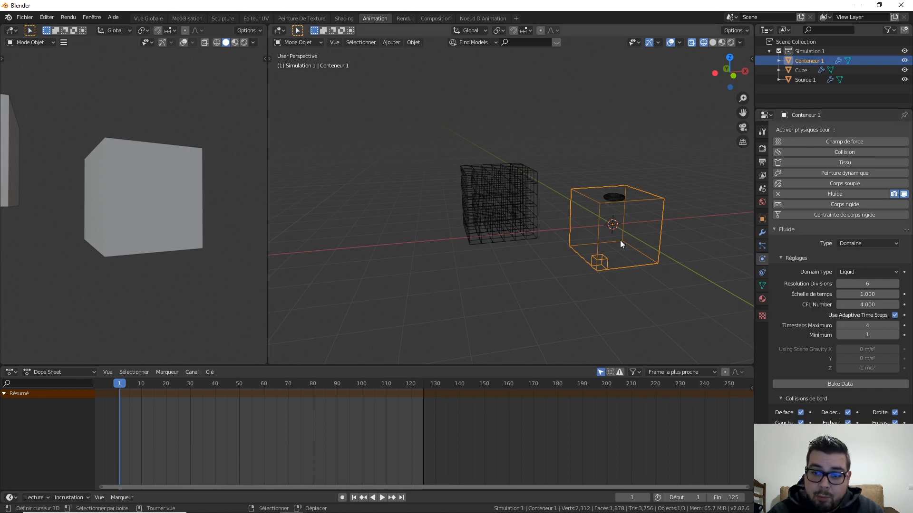
middle_click_drag(476, 150, 469, 200)
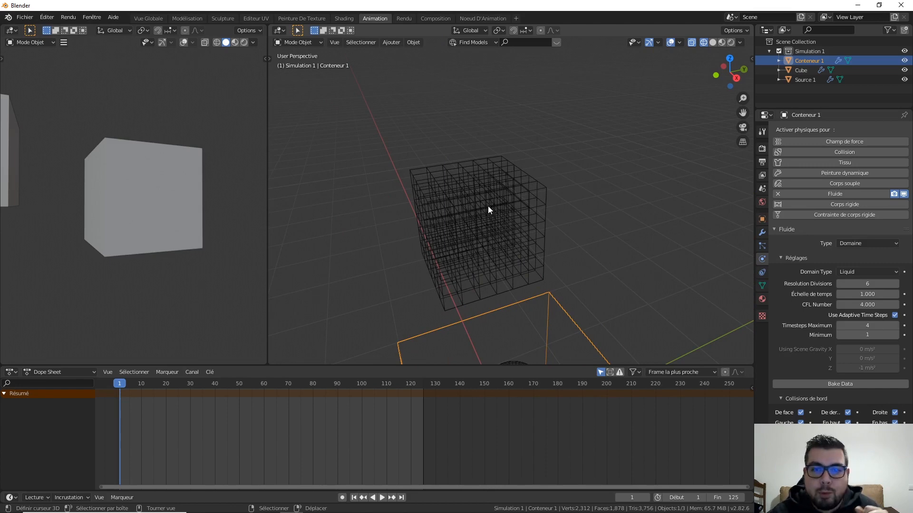
scroll(486, 240, "down", 3)
middle_click_drag(487, 241, 561, 179)
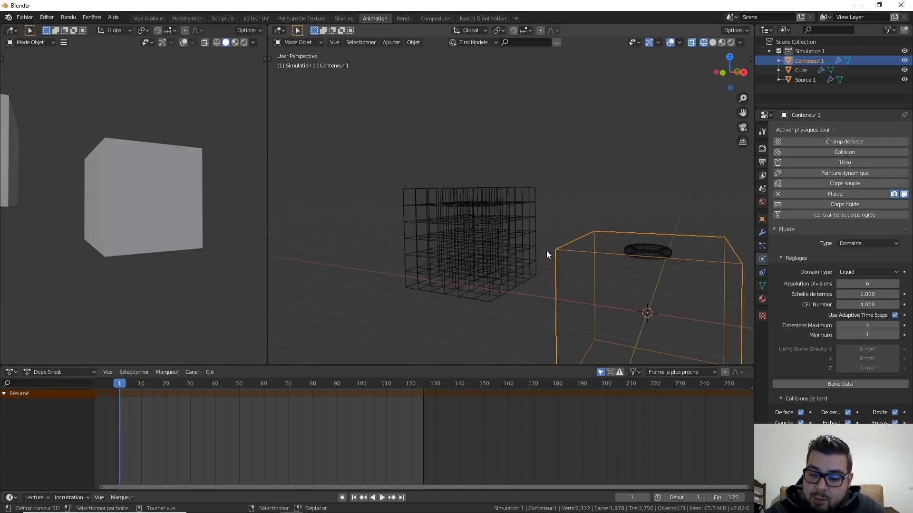
Move the arrayed cube over Conteneur 1 in the top view, about 3.5 m in X and -0.8 m in Y
key("KP_7")
left_click(483, 228)
key("g")
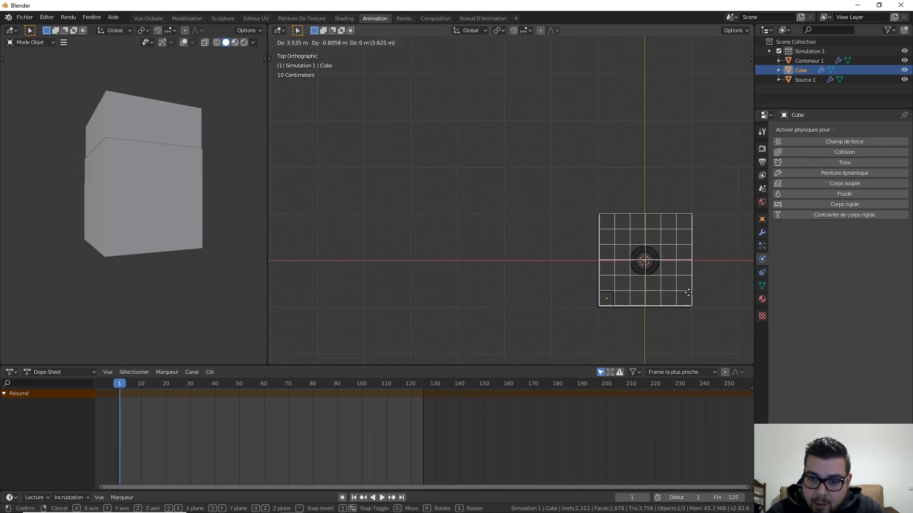
left_click(680, 296)
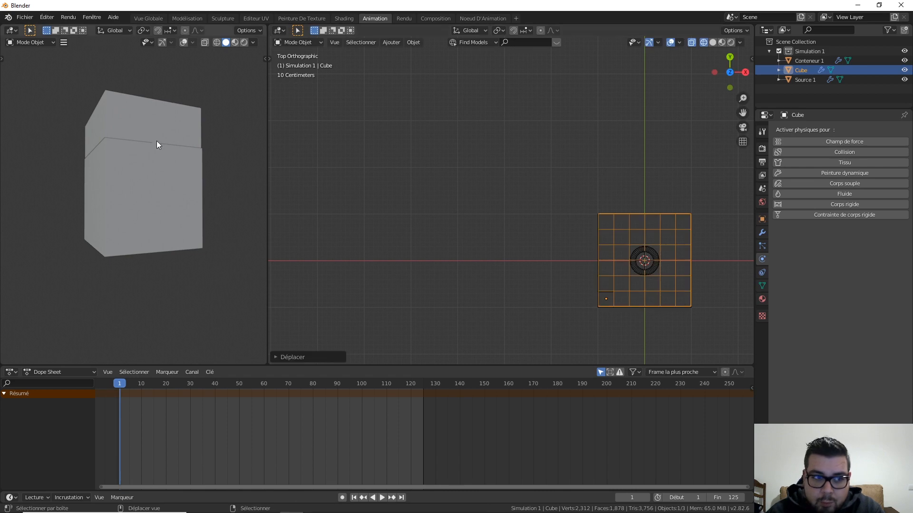
Lower the arrayed cube about 0.85 m along Z so that it sits inside Conteneur 1
middle_click_drag(427, 247, 518, 118)
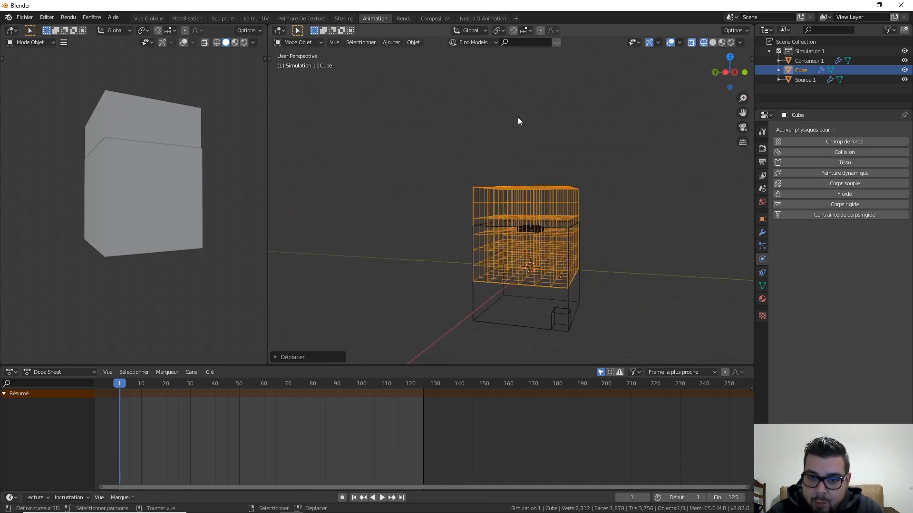
key("g")
key("z")
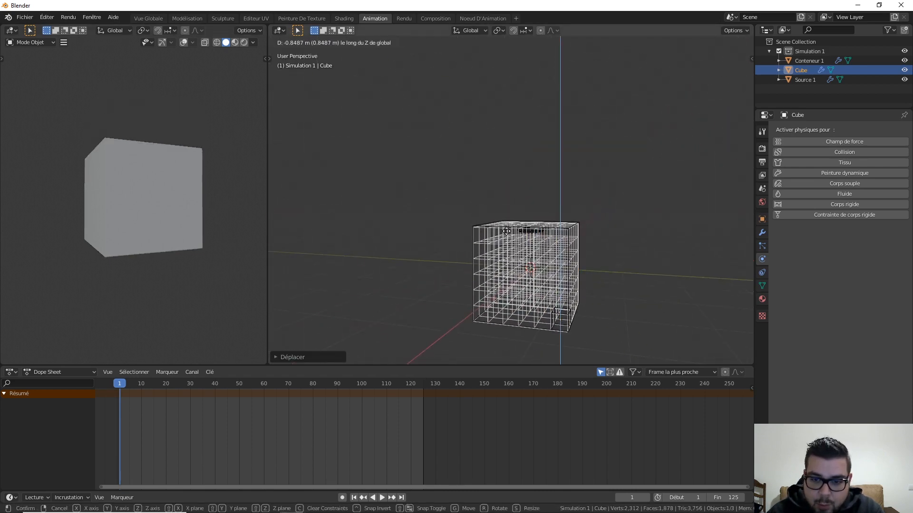
left_click(506, 231)
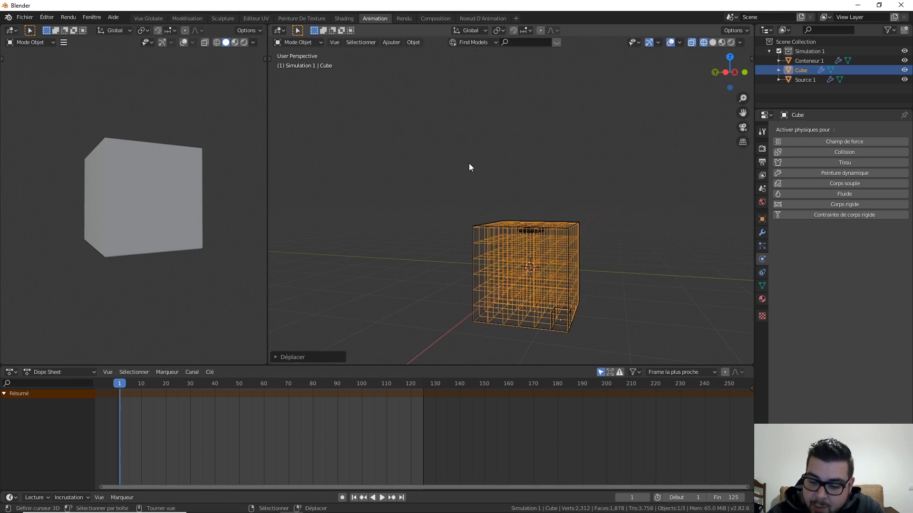
Fine-tune the arrayed cube's height along Z in the front view to align it with Conteneur 1's edges
key("KP_1")
scroll(618, 305, "up", 6)
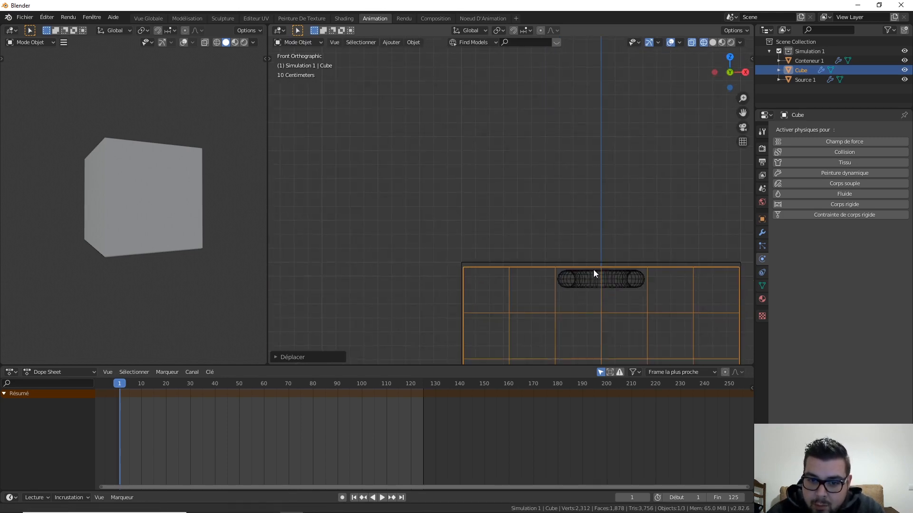
middle_click_drag(593, 270, 518, 78, "shift")
key("g")
key("z")
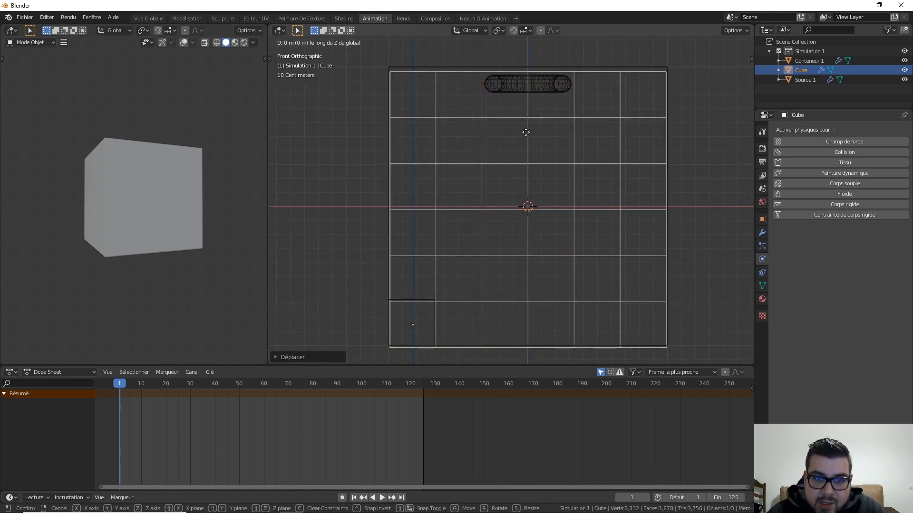
left_click(524, 106)
Nudge the arrayed cube slightly along X to center it in Conteneur 1 and check the fit from above
key("g")
key("x")
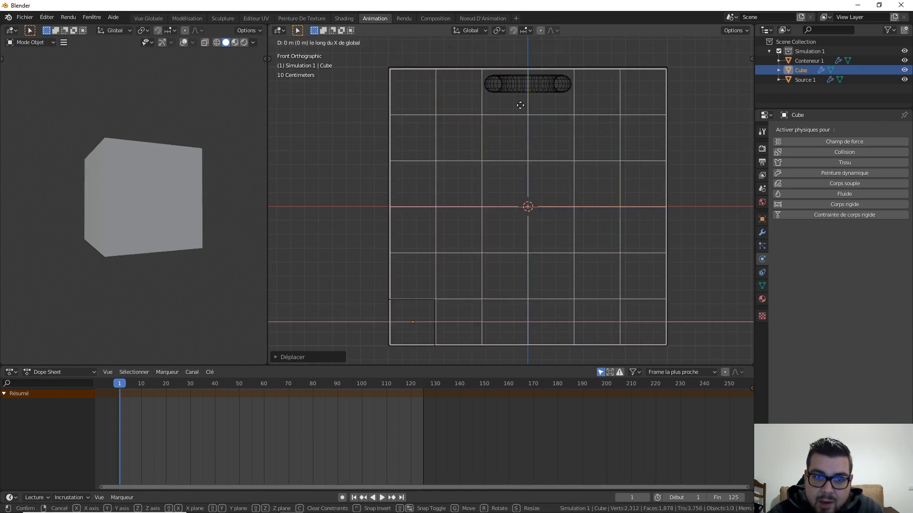
left_click(513, 102)
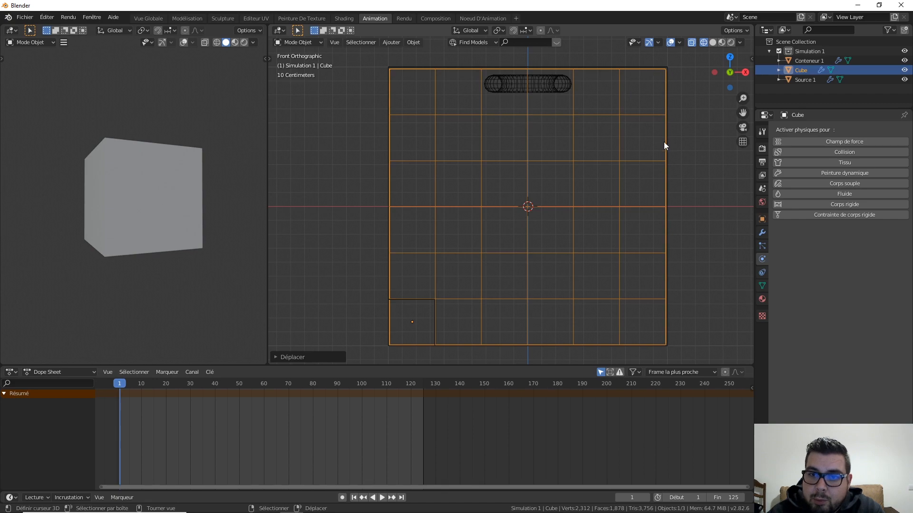
middle_click_drag(626, 140, 609, 172)
key("KP_7")
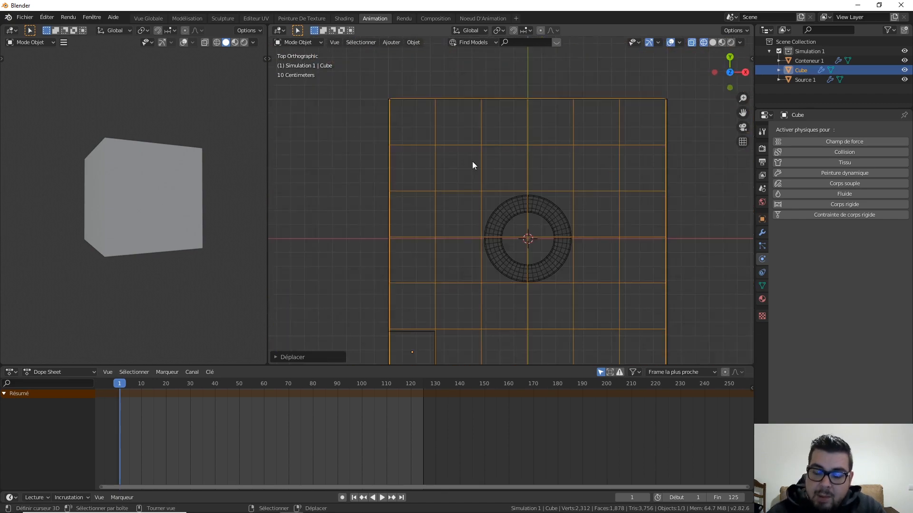
scroll(548, 227, "down", 3)
middle_click_drag(546, 308, 539, 185)
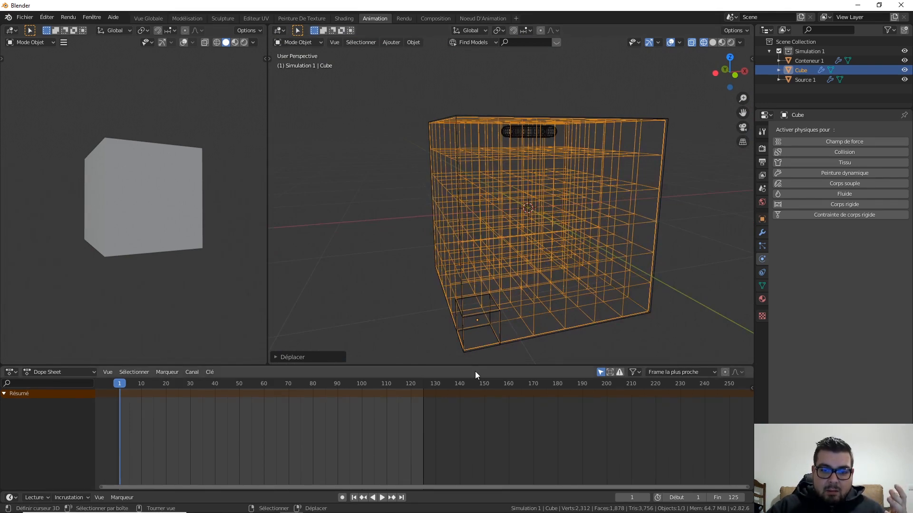
Switch to the Windows Calculator, compute 6 × 6 × 6 for the number of division cubes, and clear the result
left_click(314, 503)
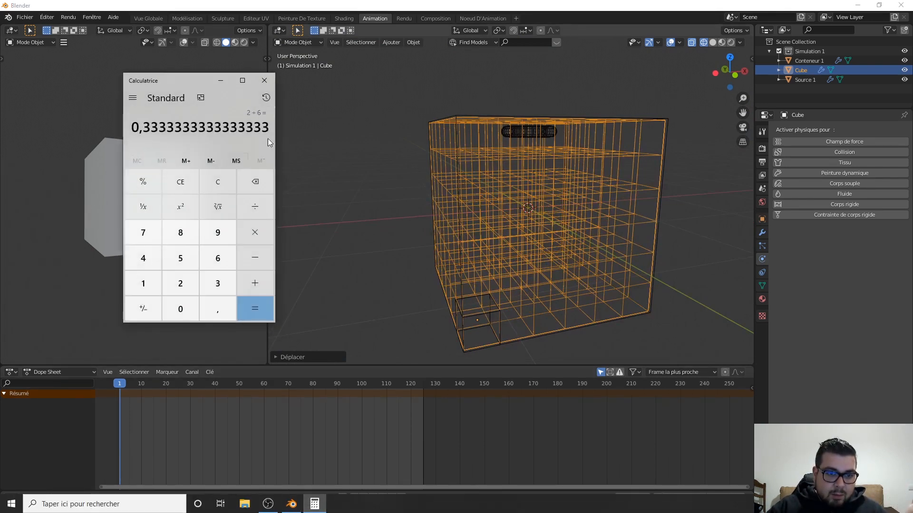
left_click(218, 182)
left_click(218, 260)
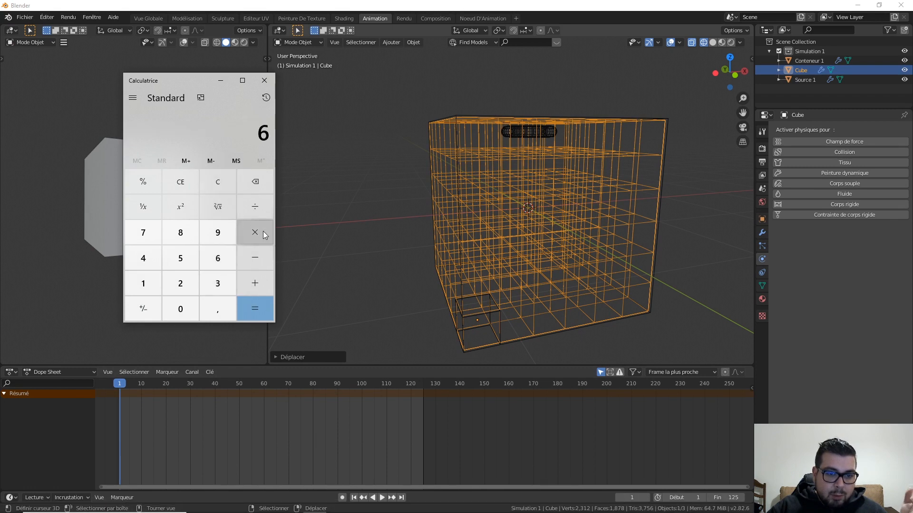
left_click(256, 231)
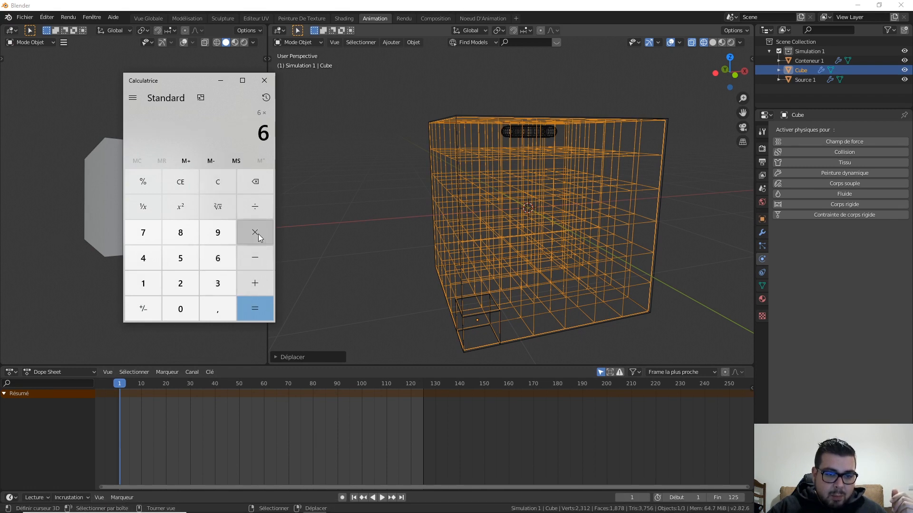
left_click(218, 262)
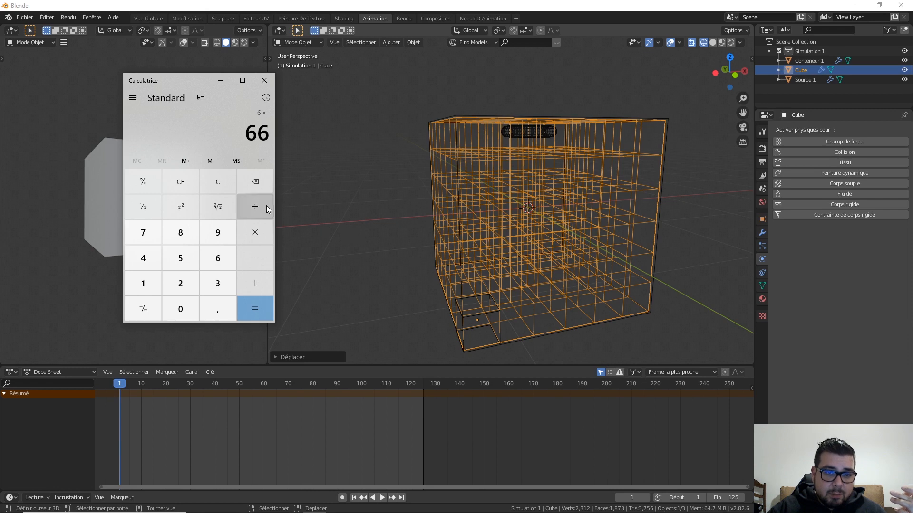
left_click(217, 183)
left_click(222, 253)
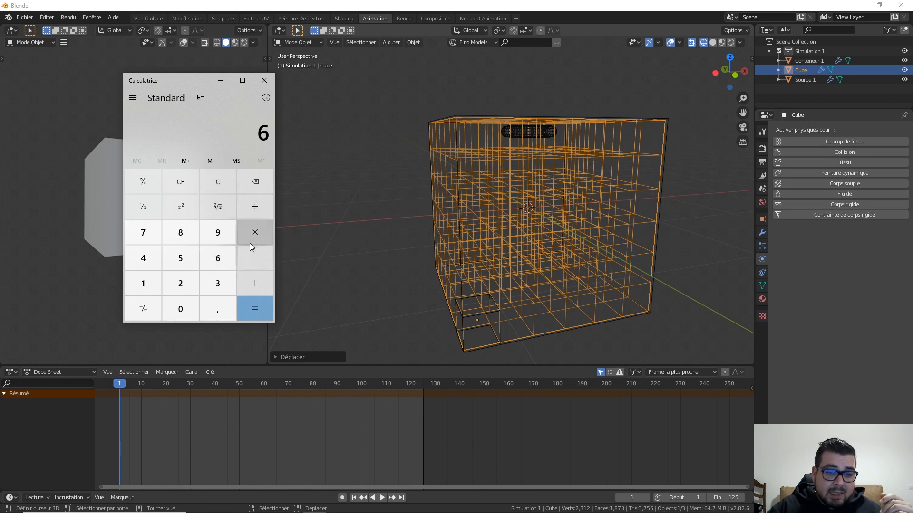
left_click(220, 255)
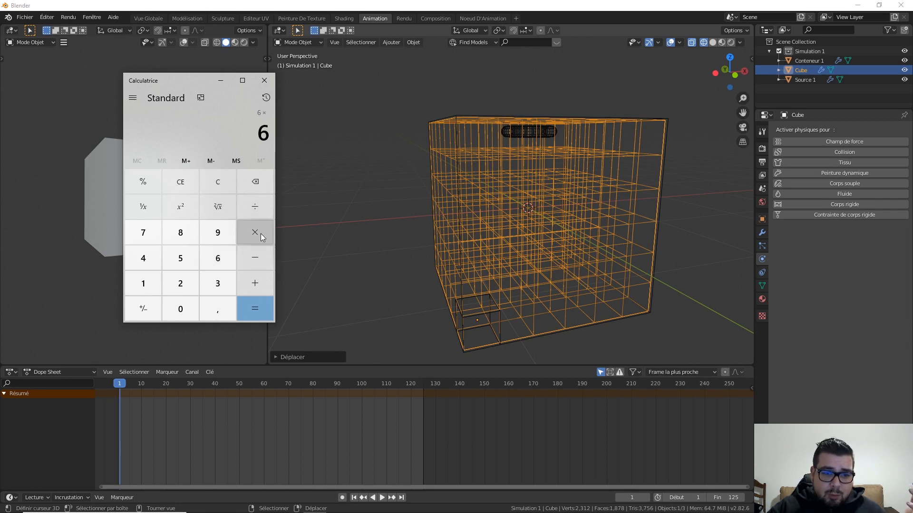
left_click(260, 233)
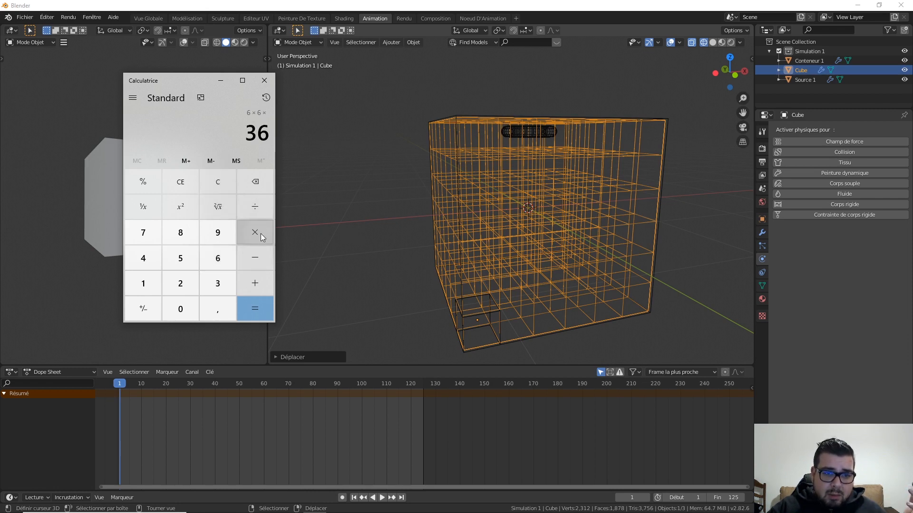
left_click(224, 252)
left_click(255, 305)
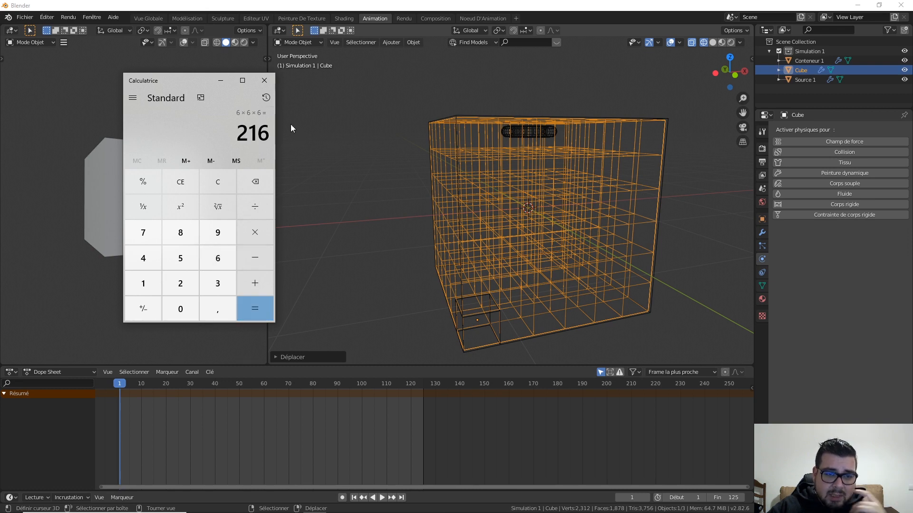
key("Escape")
Hide Conteneur 1 and Source 1 in the Blender scene, leaving only the arrayed cube displayed
left_click(904, 60)
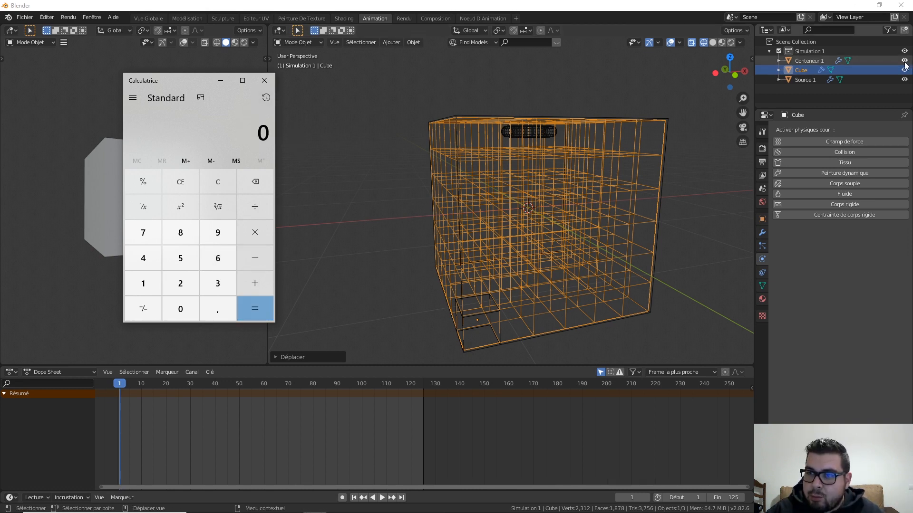
left_click(904, 80)
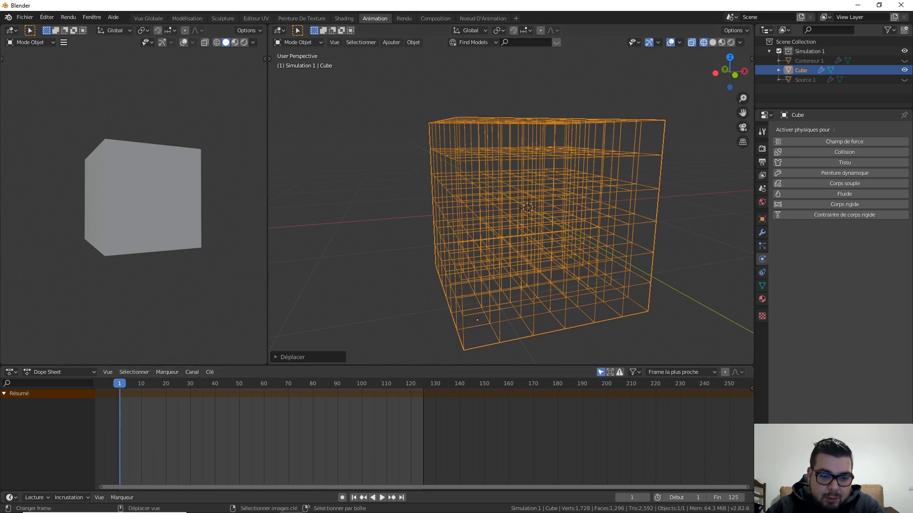
Switch back to the Calculator and divide the arrayed cube's face count, 1296, by 6
left_click(315, 504)
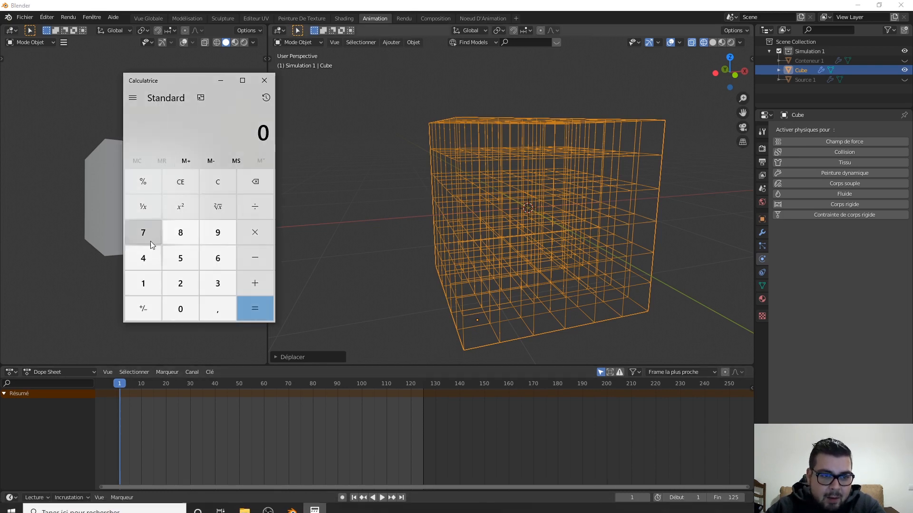
left_click(143, 283)
left_click(180, 283)
left_click(218, 232)
left_click(218, 258)
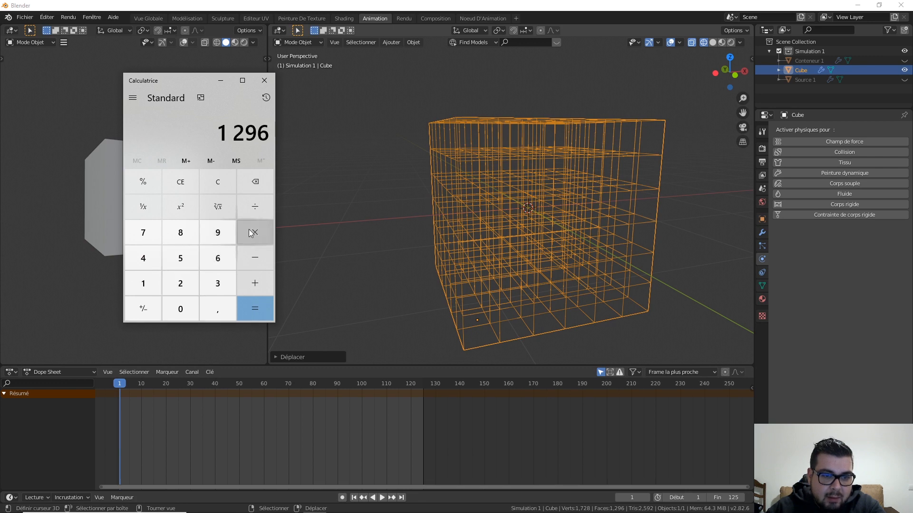
left_click(255, 206)
left_click(217, 258)
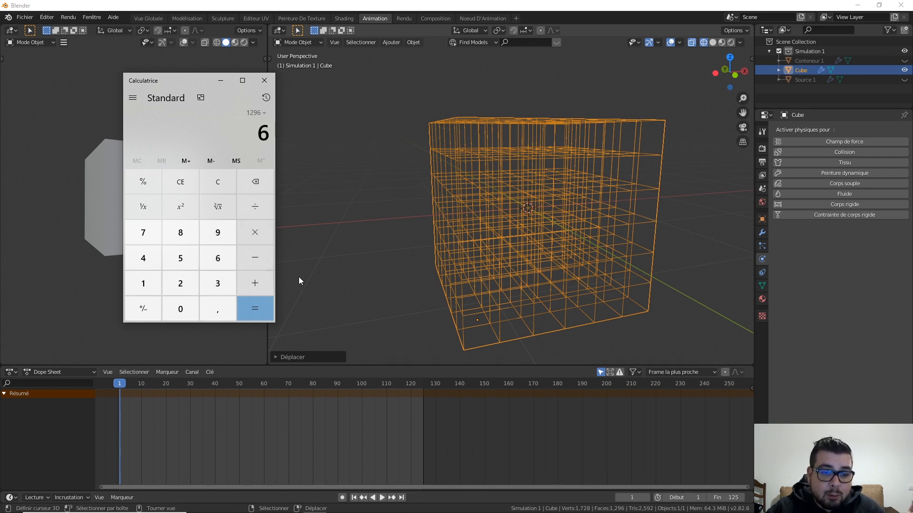
left_click(256, 308)
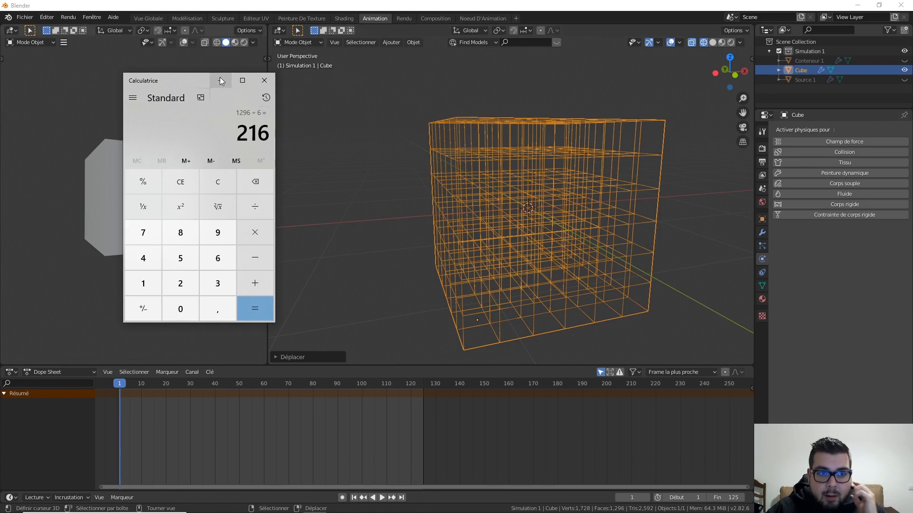
Clear the Calculator and compute one division cube's volume as 0,33 × 0,33 × 0,33
left_click(188, 304)
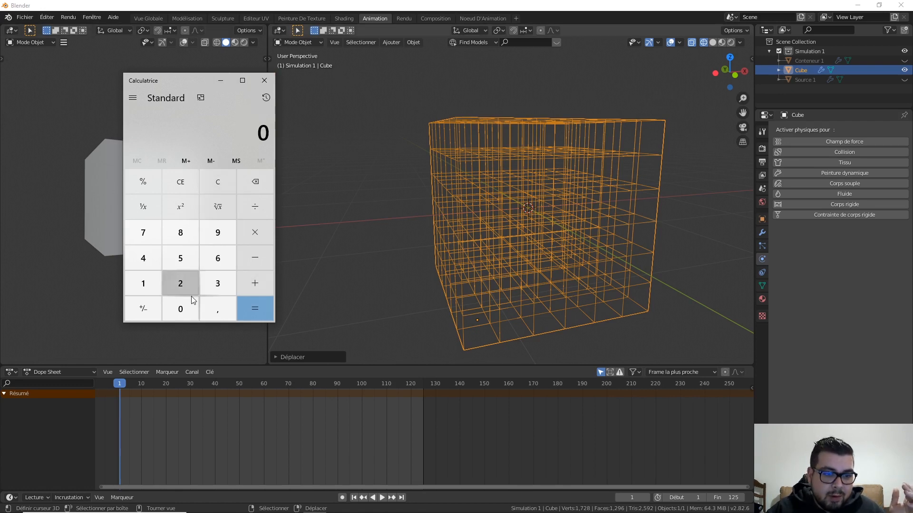
left_click(215, 309)
left_click(218, 285)
left_click(218, 289)
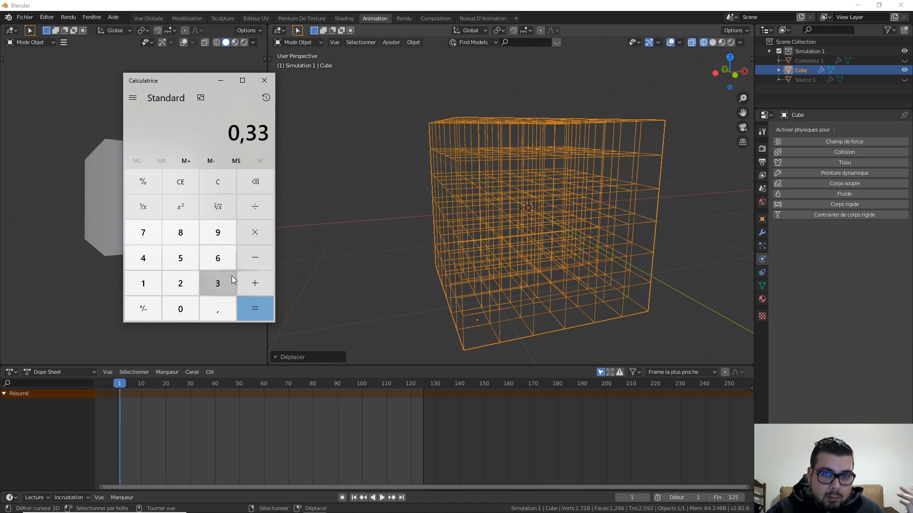
left_click(262, 238)
left_click(204, 311)
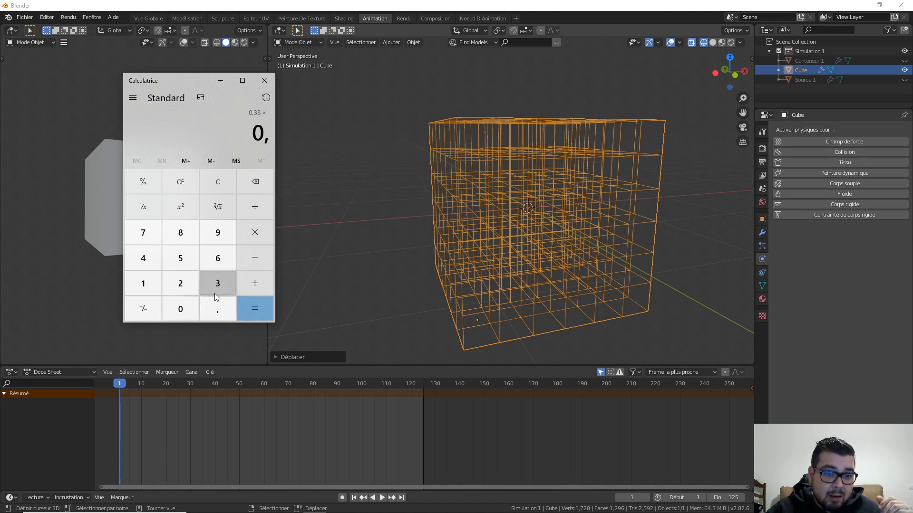
double_click(215, 291)
left_click(254, 232)
left_click(194, 309)
left_click(206, 308)
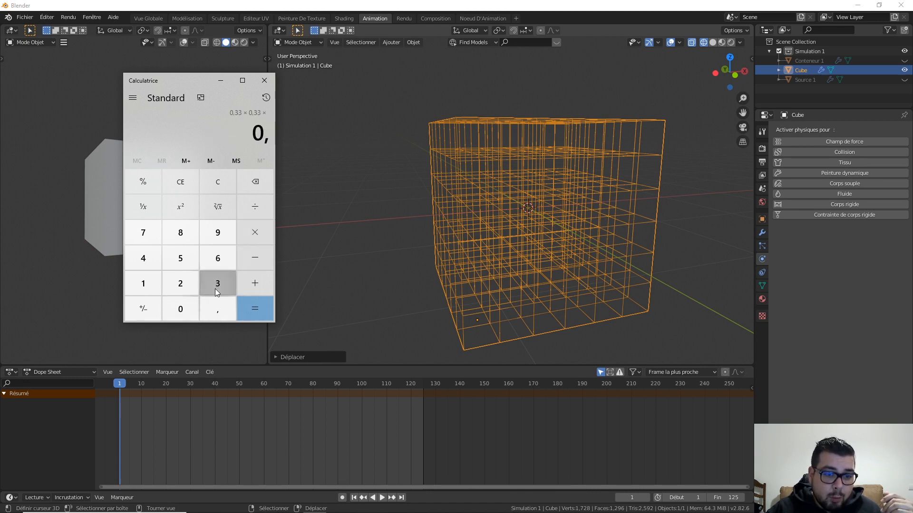
double_click(215, 288)
left_click(261, 309)
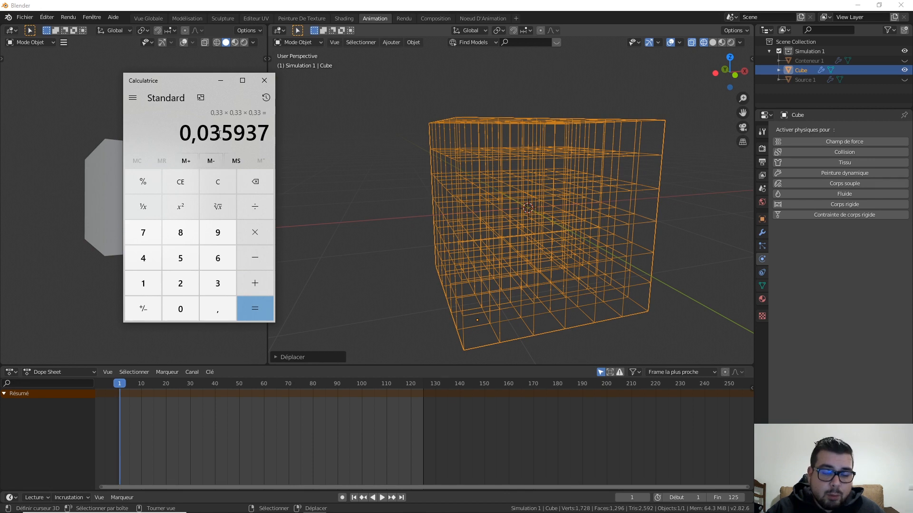
Multiply the single-cube volume by 216 to get the total volume, and close the Calculator
left_click(258, 230)
left_click(181, 281)
left_click(155, 290)
left_click(218, 258)
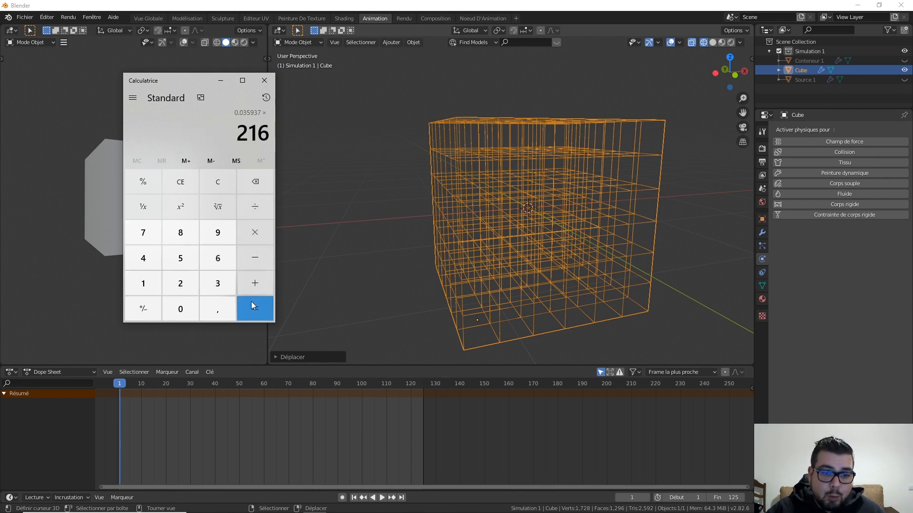
left_click(252, 304)
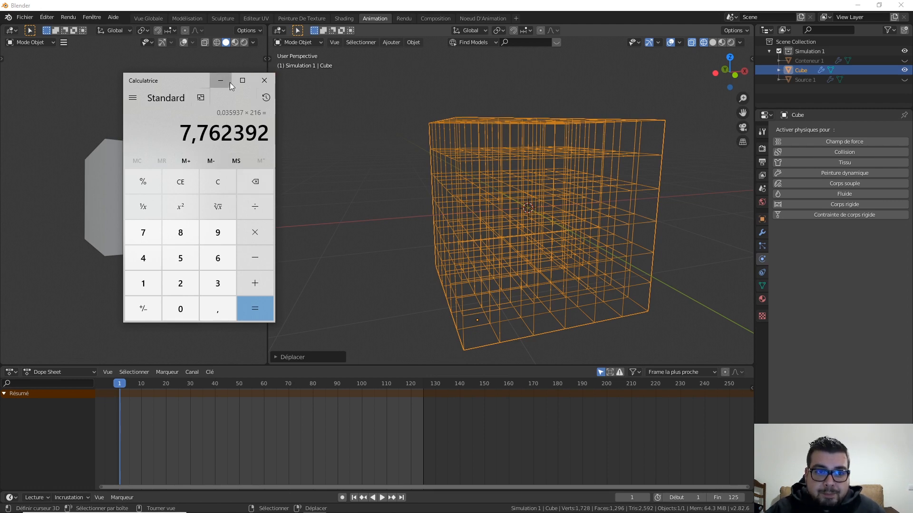
left_click(261, 81)
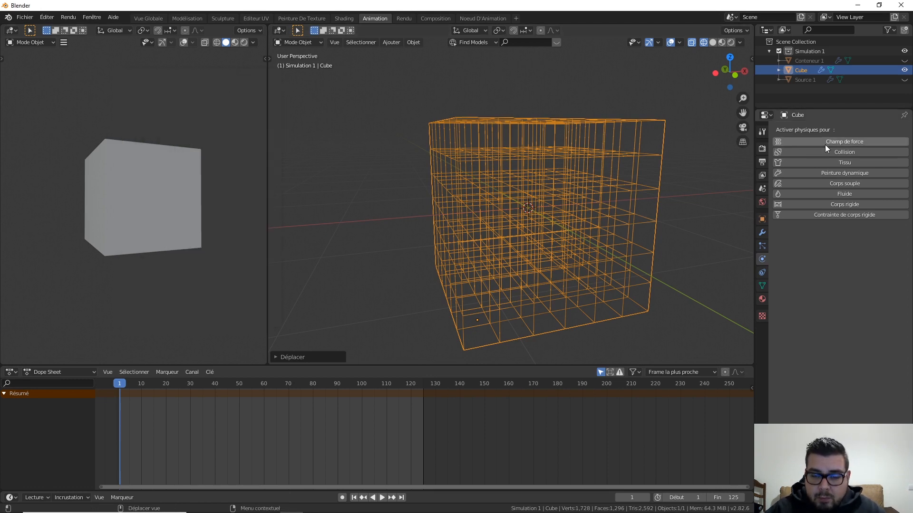
Delete the arrayed cube from the Blender scene and make Conteneur 1 and Source 1 visible again
left_click(905, 70)
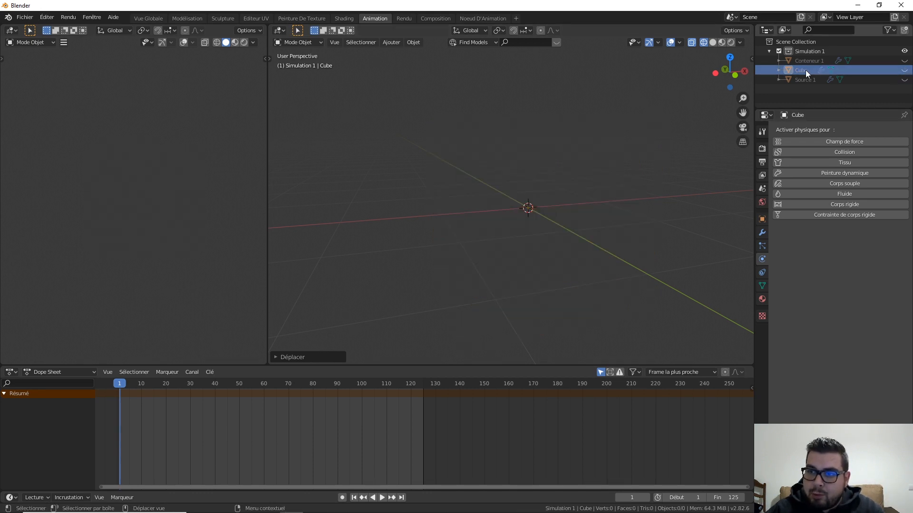
right_click(805, 70)
left_click(786, 95)
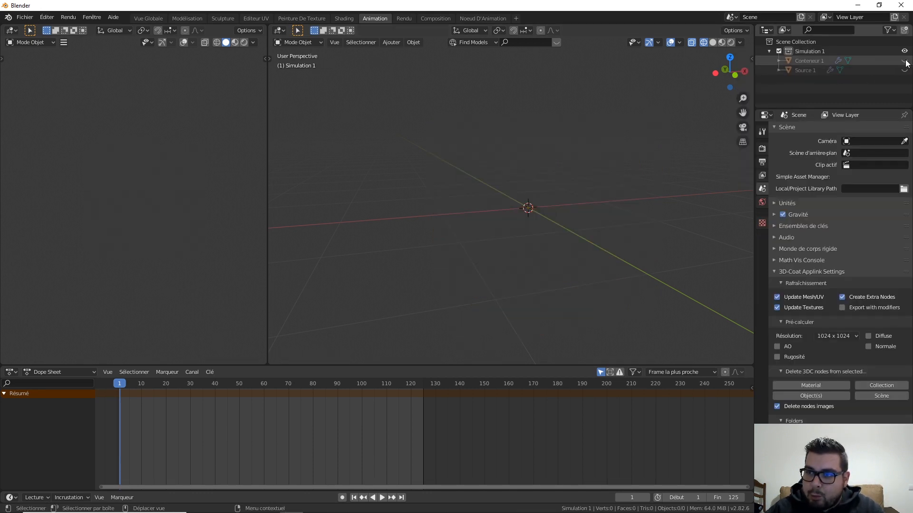
left_click(905, 61)
left_click(904, 70)
middle_click_drag(578, 178, 489, 270)
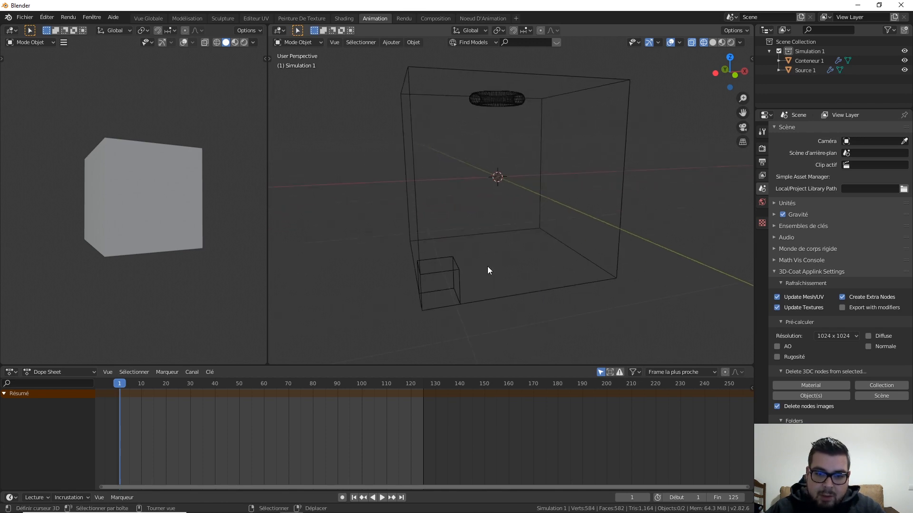
middle_click_drag(660, 213, 613, 232)
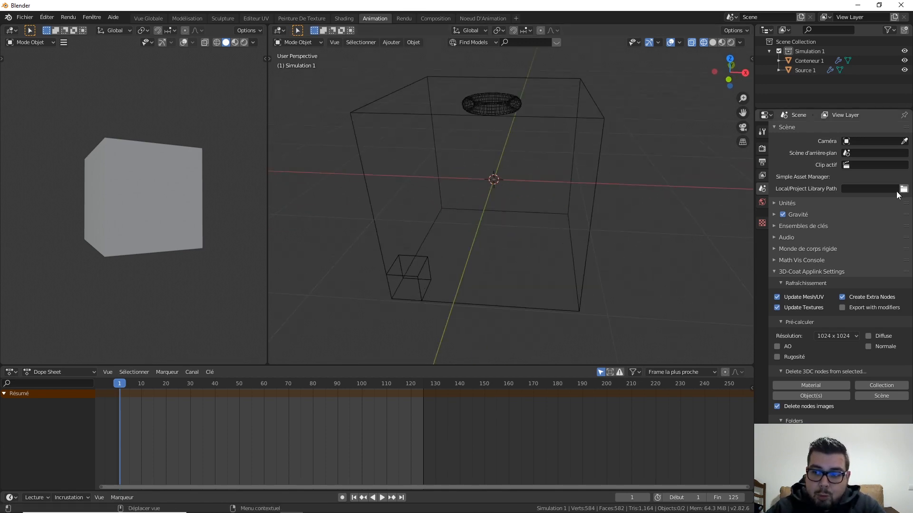
Select the Conteneur 1 domain and bake its fluid data with the current Resolution Divisions
left_click(584, 118)
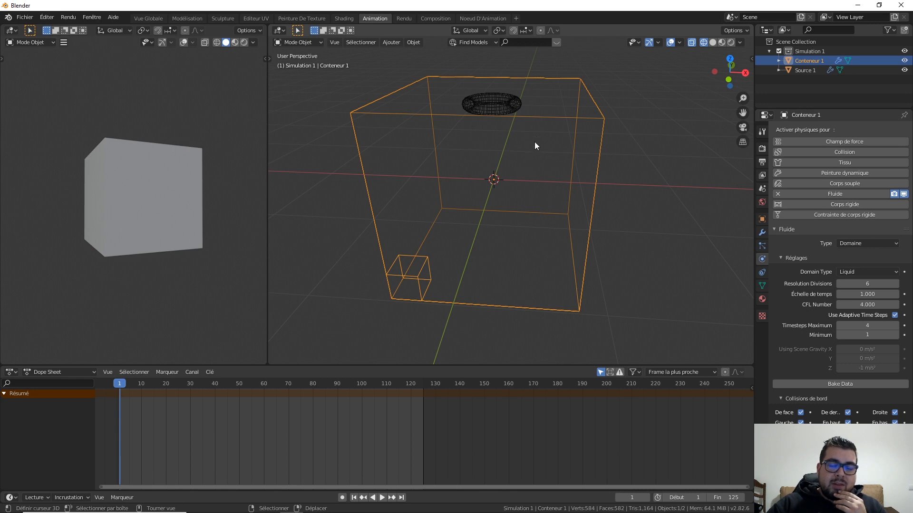
middle_click_drag(527, 112, 515, 90)
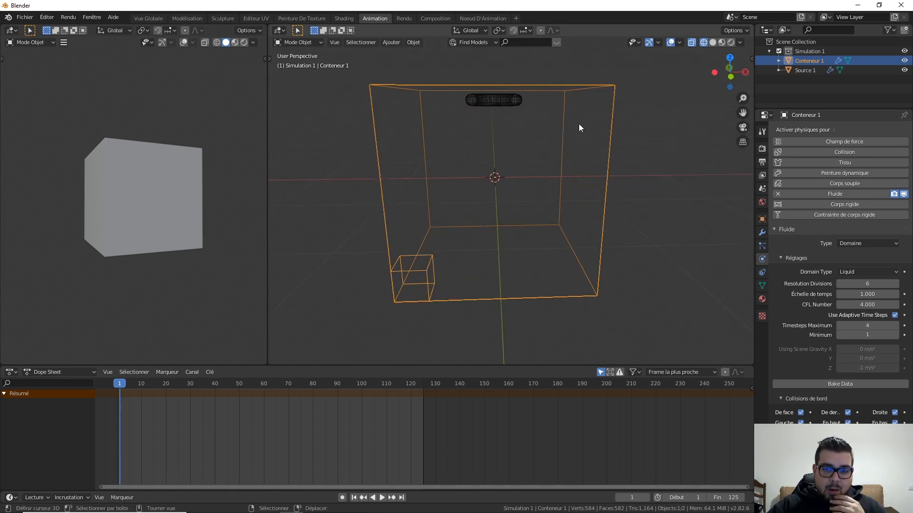
left_click(501, 104)
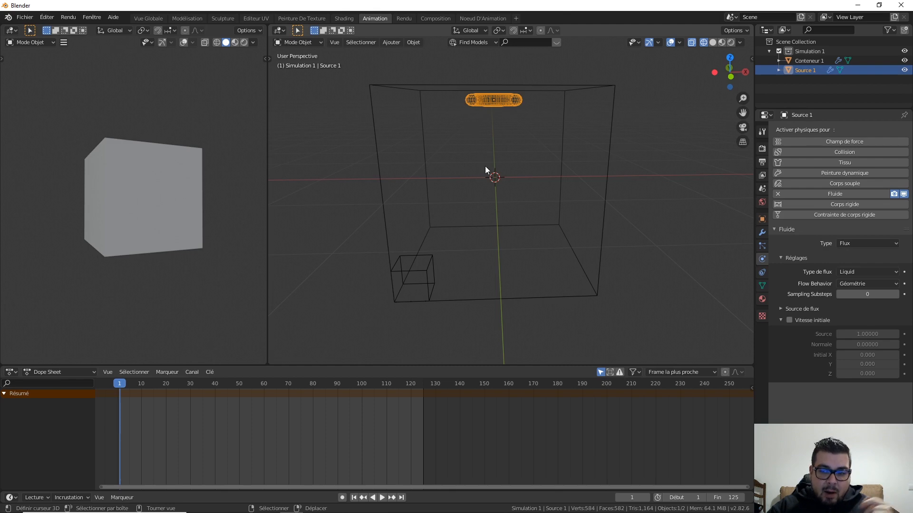
left_click(611, 105)
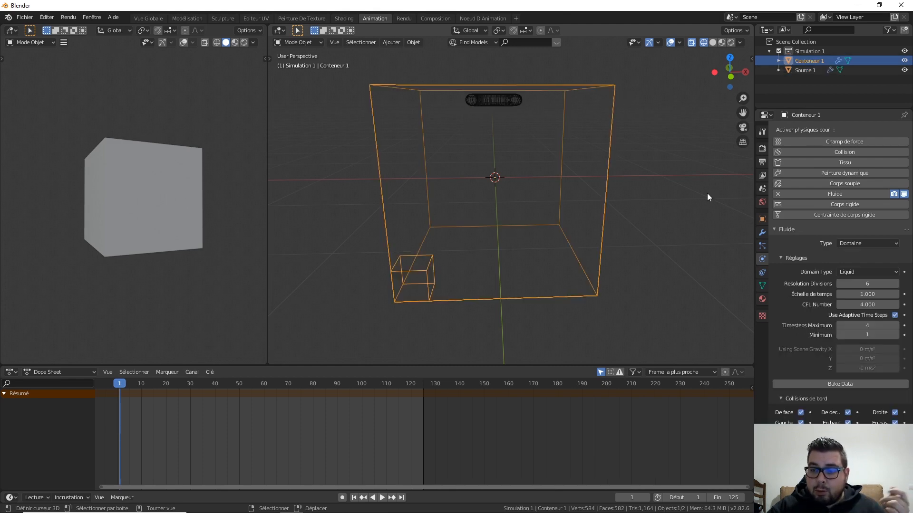
left_click(851, 384)
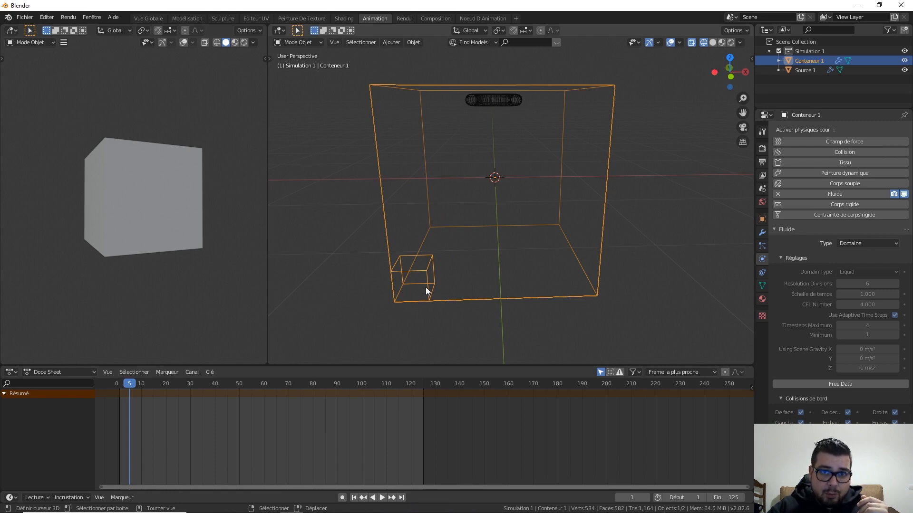
Play back the baked simulation in the timeline and return to frame 1
scroll(843, 367, "down", 3)
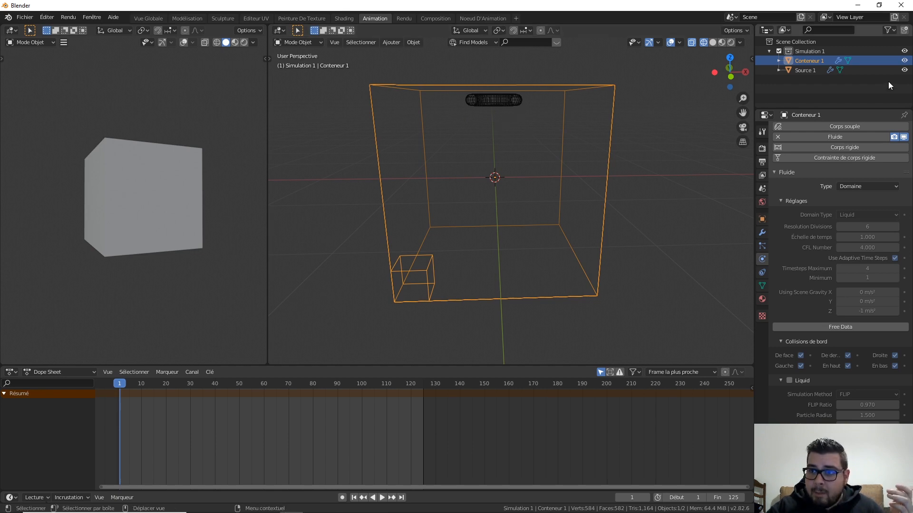
scroll(855, 390, "down", 7)
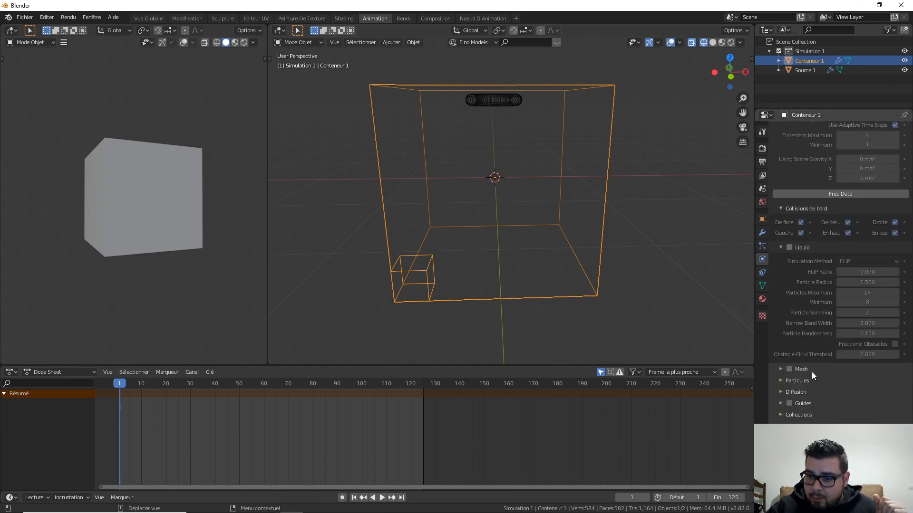
left_click(382, 498)
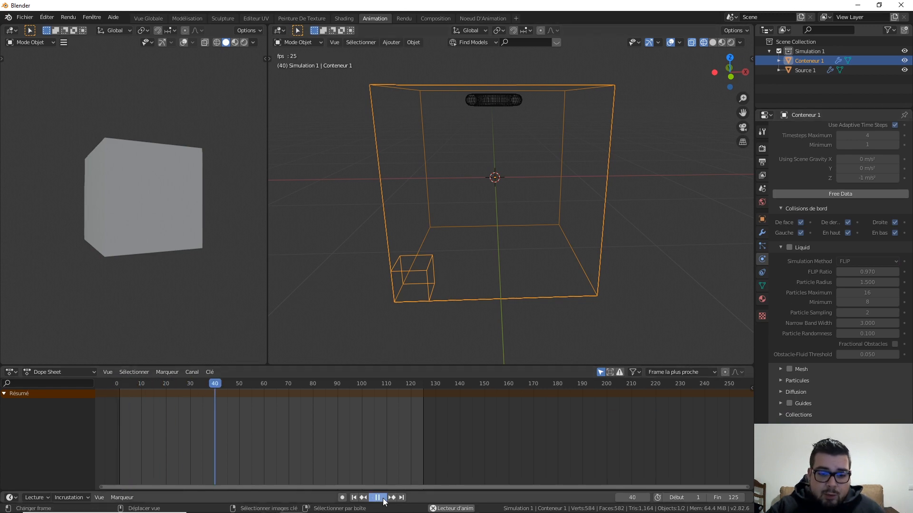
left_click(377, 498)
left_click(354, 497)
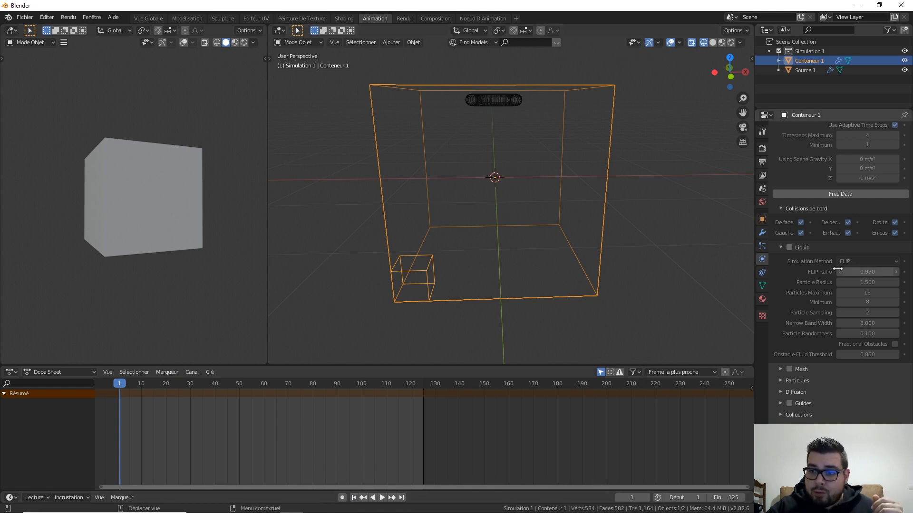
Free the baked fluid data of Conteneur 1 and set the domain's Resolution Divisions to 64
scroll(812, 261, "up", 7)
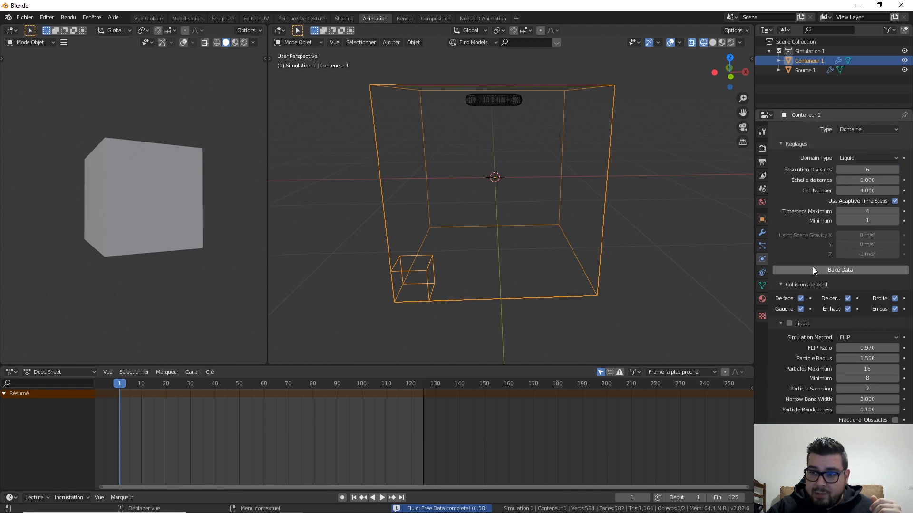
left_click(849, 227)
type("6")
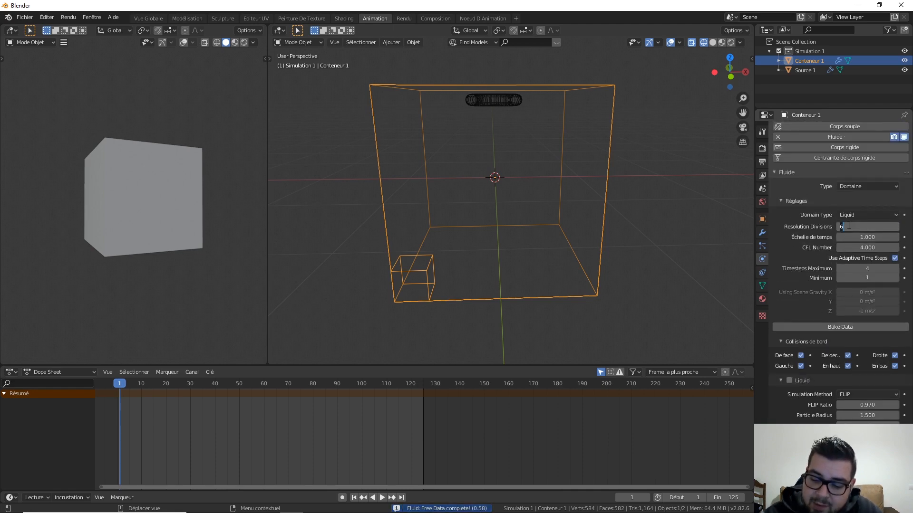
type("4")
key("Return")
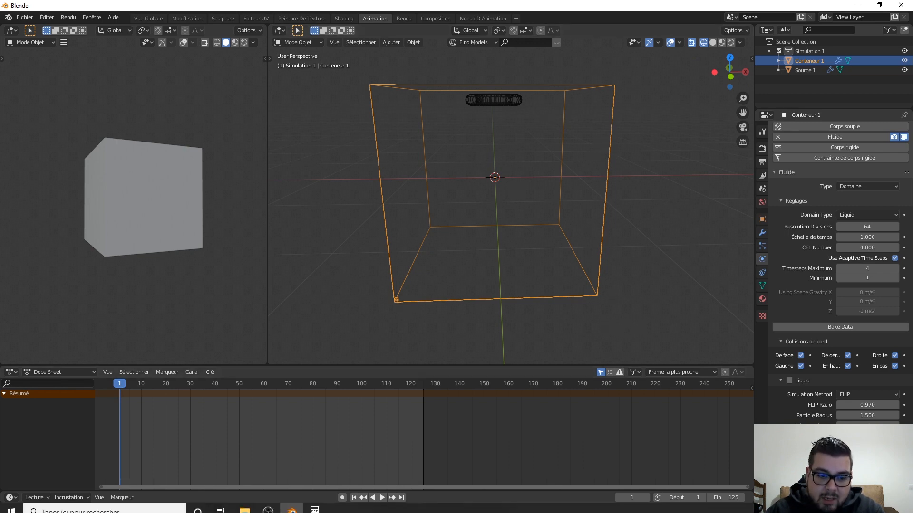
Switch to the Windows Calculator, compute 64 × 64 × 64 for the number of divisions, and minimize it
left_click(315, 504)
left_click(210, 188)
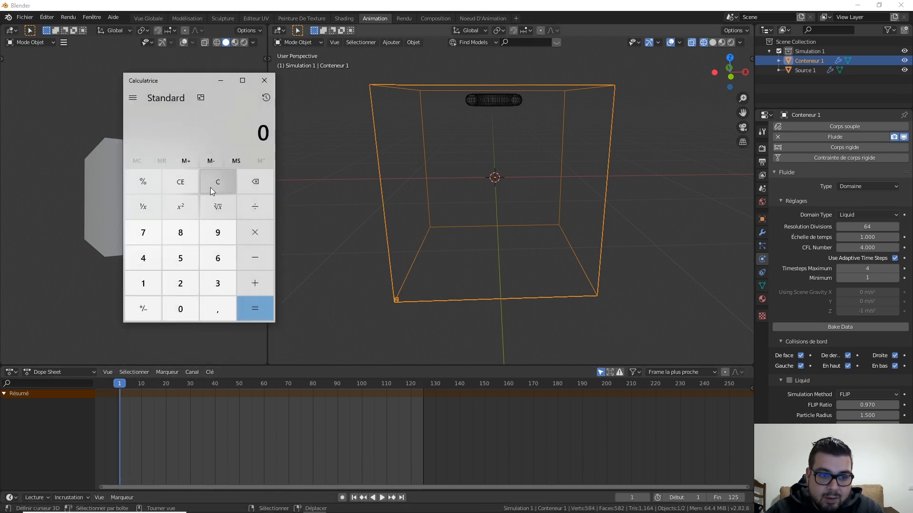
left_click(219, 257)
left_click(148, 258)
left_click(256, 238)
left_click(203, 263)
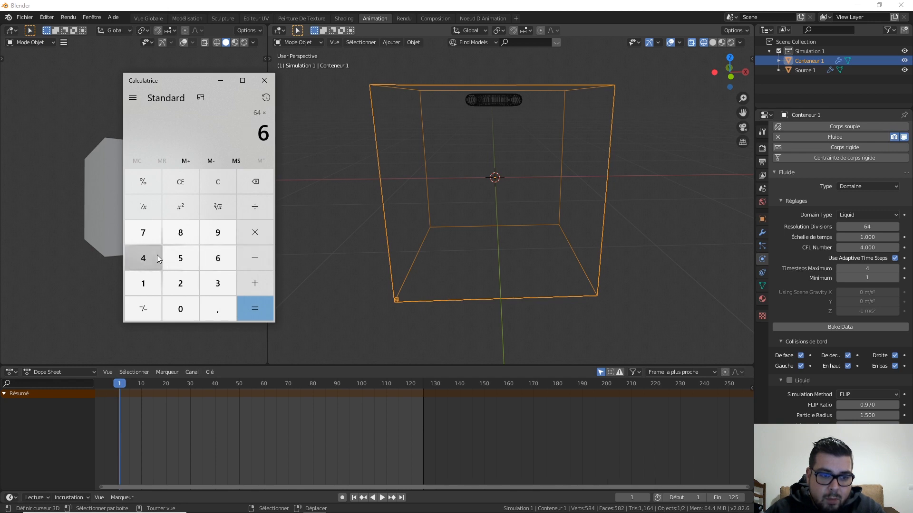
left_click(143, 258)
left_click(245, 307)
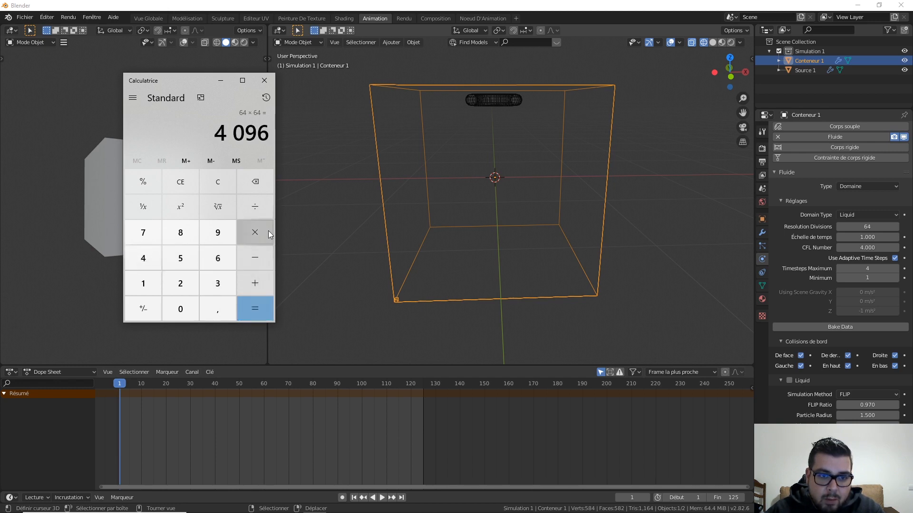
left_click(257, 232)
left_click(218, 258)
left_click(137, 261)
left_click(255, 309)
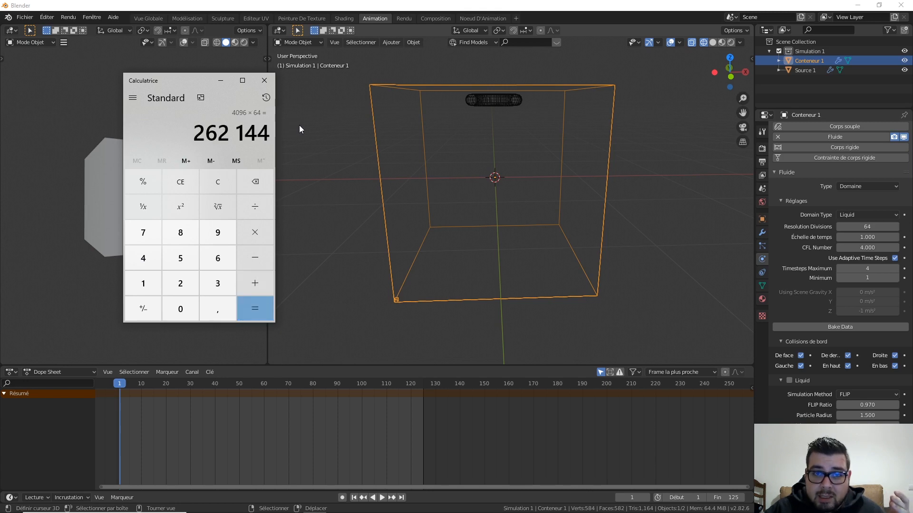
left_click(220, 80)
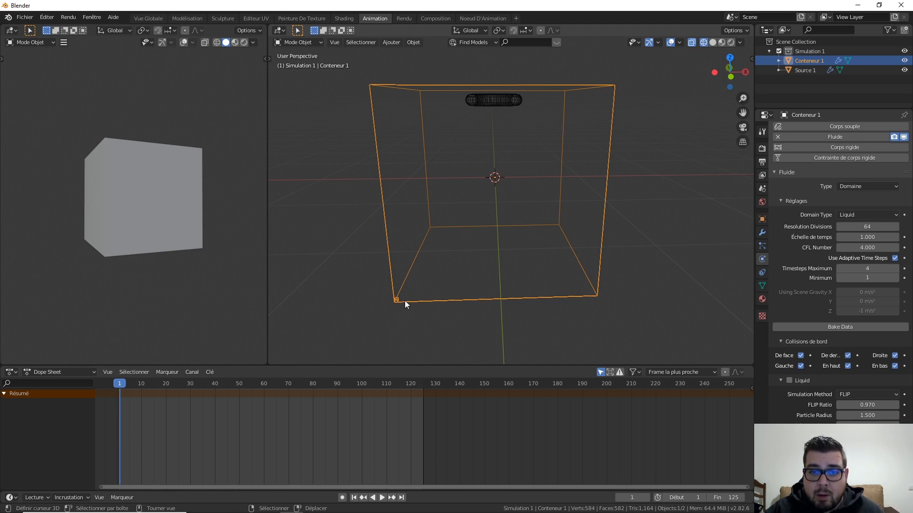
Compare the small division cube in Conteneur 1 with the torus source, and bake the domain's fluid data again
middle_click_drag(404, 300, 386, 269)
scroll(401, 286, "up", 5)
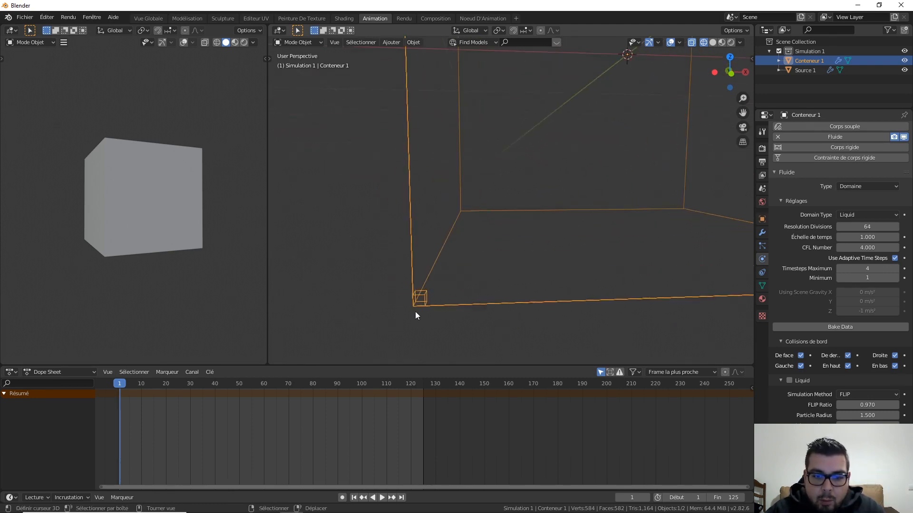
middle_click_drag(531, 94, 363, 362, "shift")
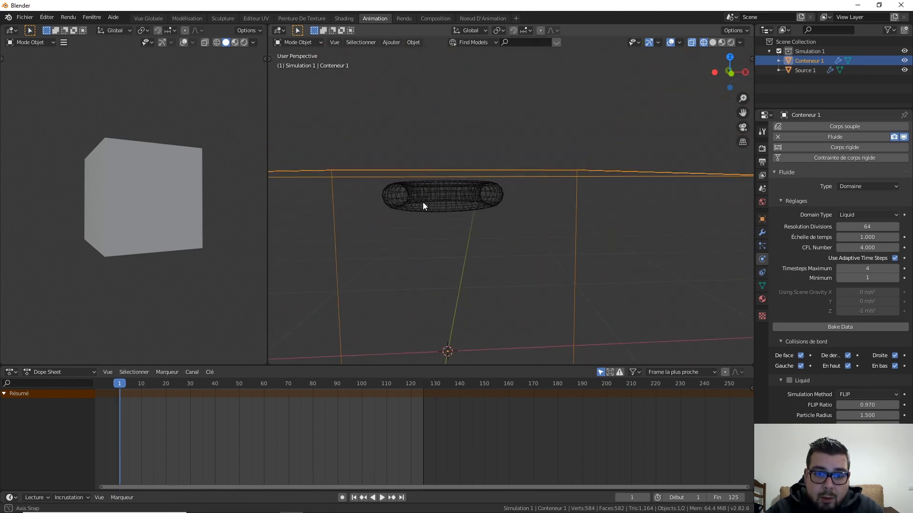
middle_click_drag(423, 202, 424, 220)
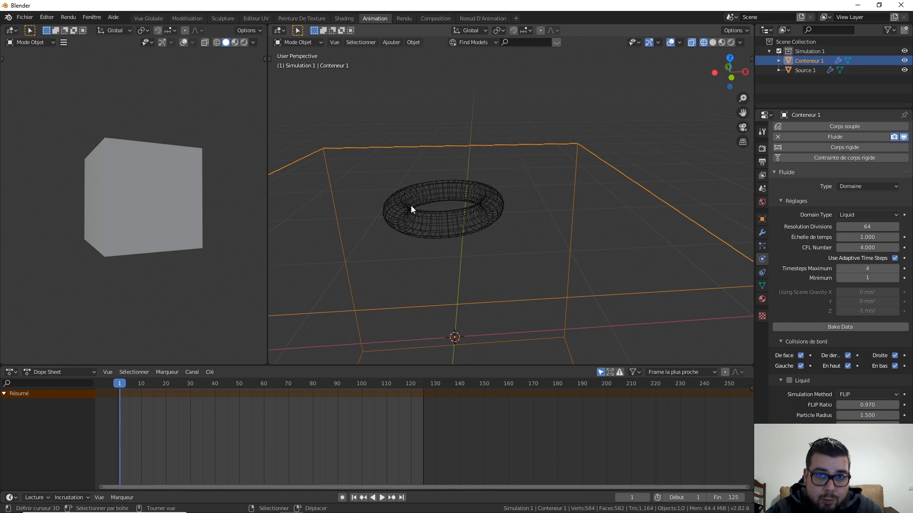
middle_click_drag(411, 206, 413, 179)
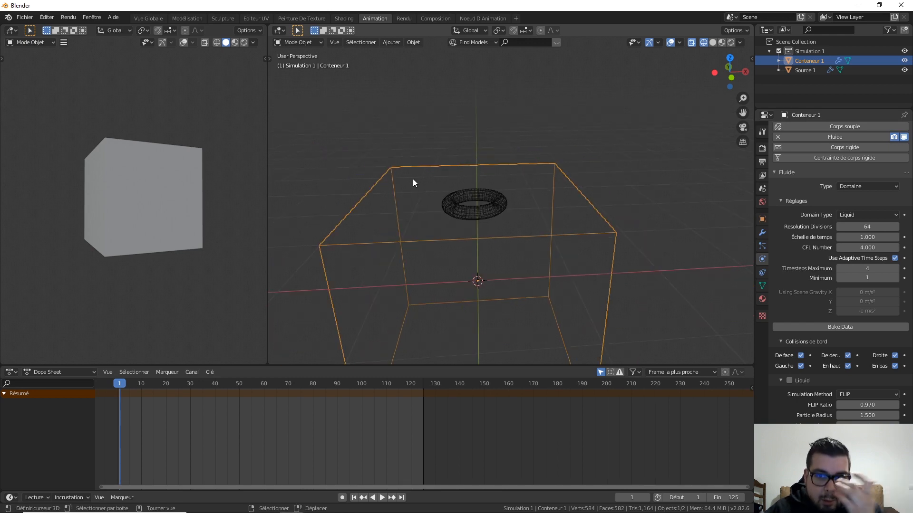
mouse_move(418, 177)
middle_mouse_down()
mouse_move(445, 193)
mouse_move(457, 283)
mouse_move(461, 257)
mouse_move(505, 226)
middle_mouse_up()
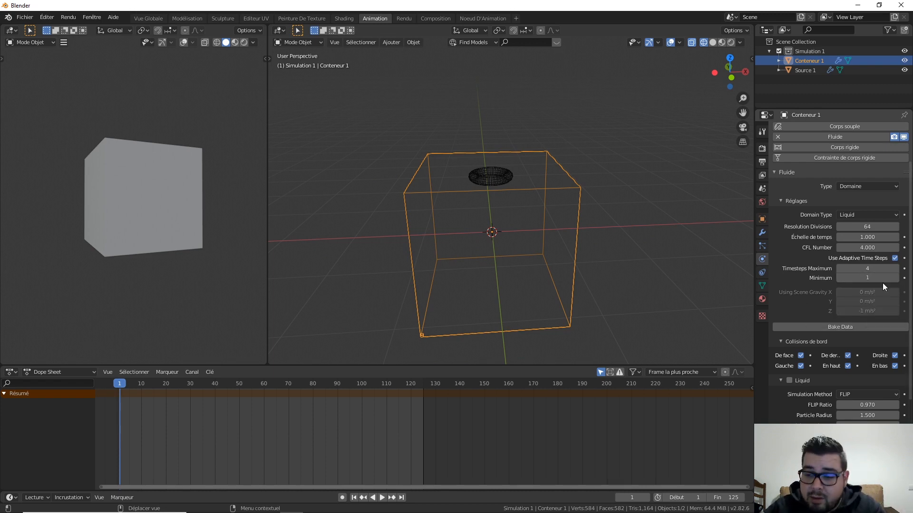
left_click(851, 327)
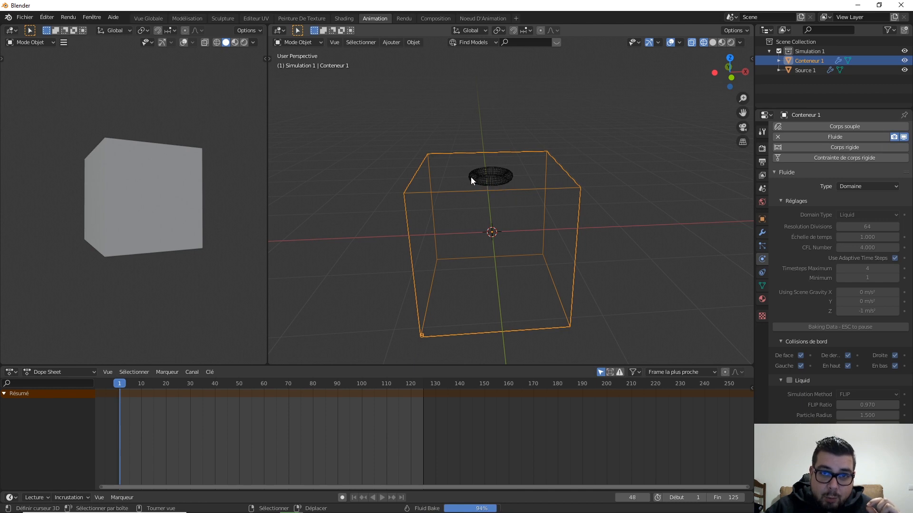
Select Conteneur 1, enable Mesh in its liquid domain settings, and set the mesh Upres Factor to 1
left_click(496, 184)
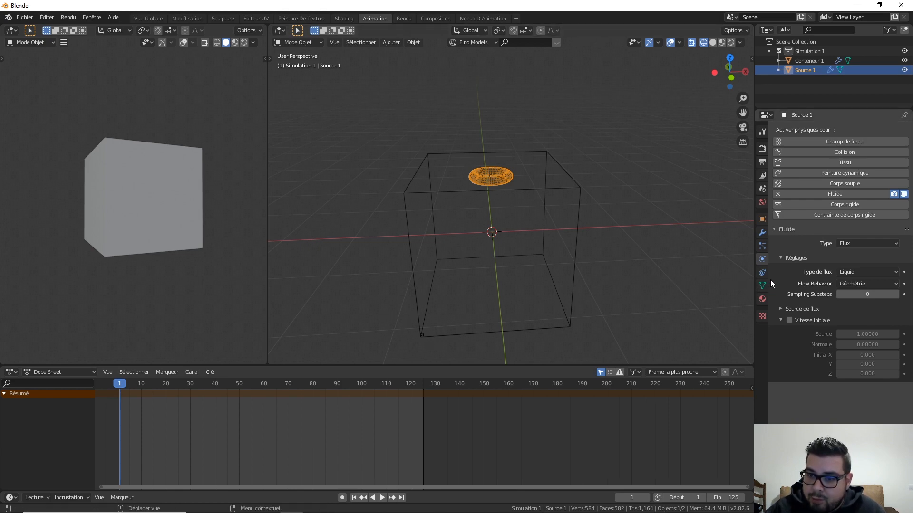
left_click(579, 204)
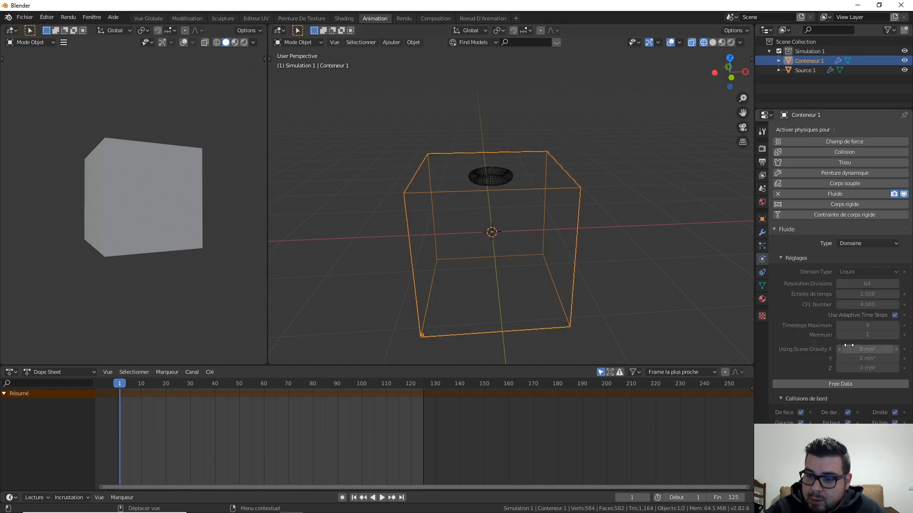
scroll(839, 341, "down", 10)
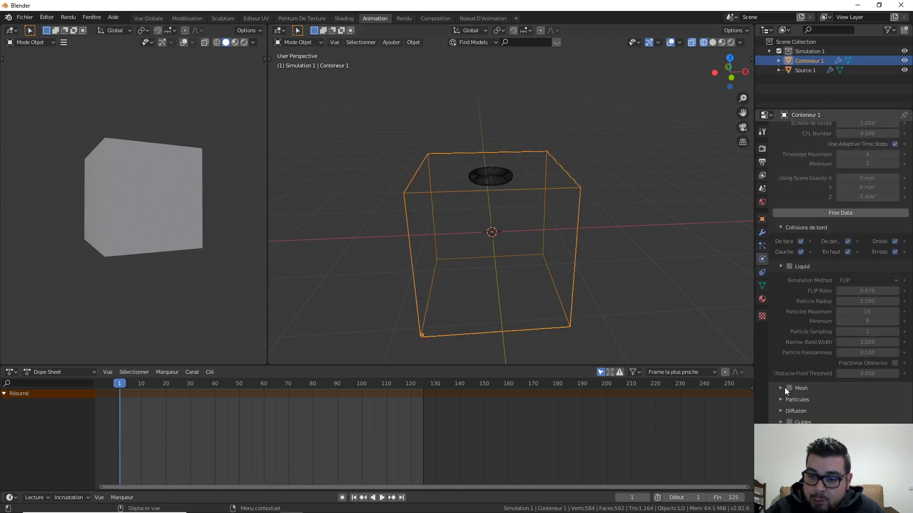
left_click(783, 388)
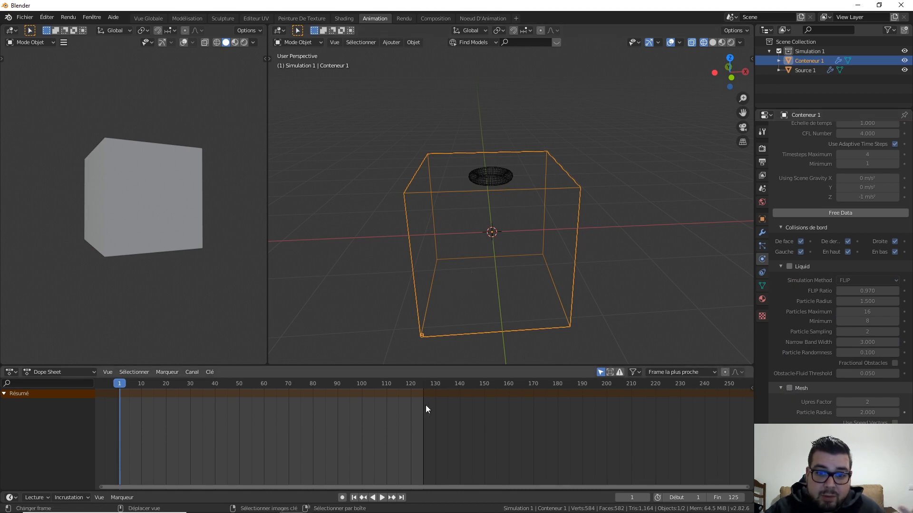
left_click(789, 388)
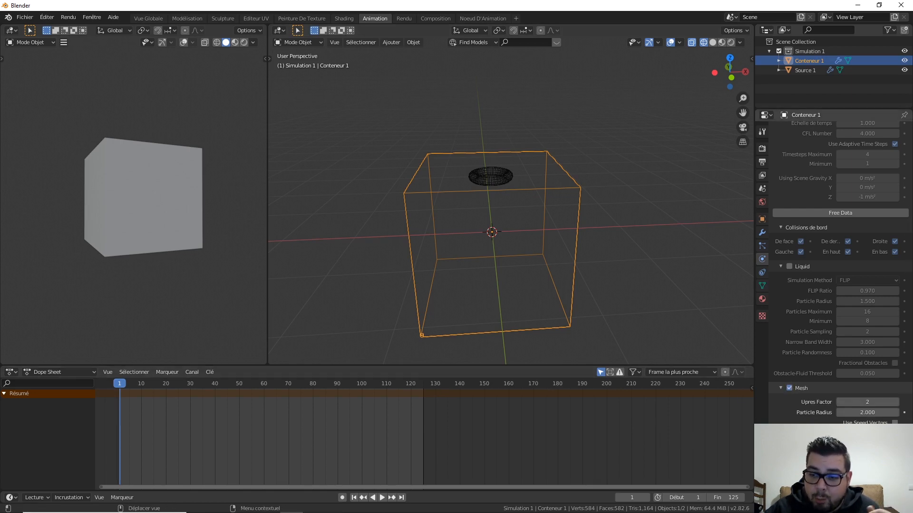
left_click(840, 402)
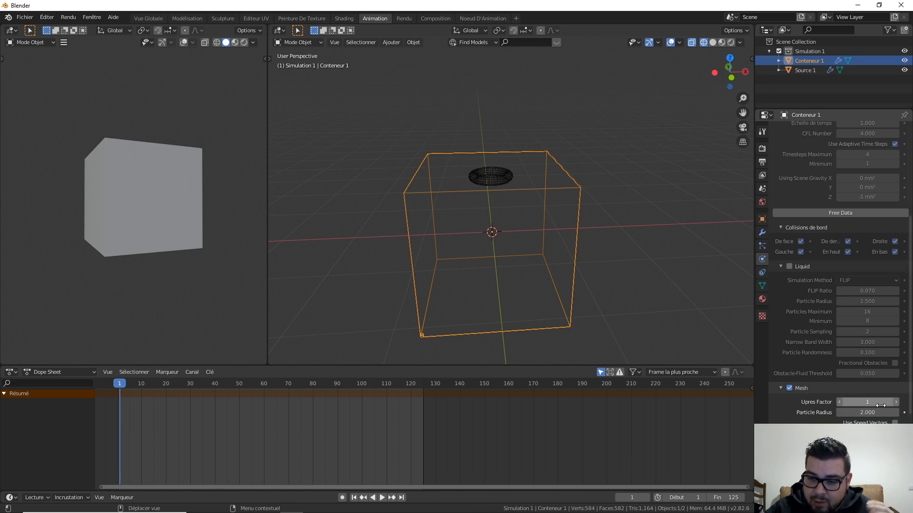
Bake the liquid mesh of the Conteneur 1 domain with the Final mesh generator
scroll(884, 409, "down", 1)
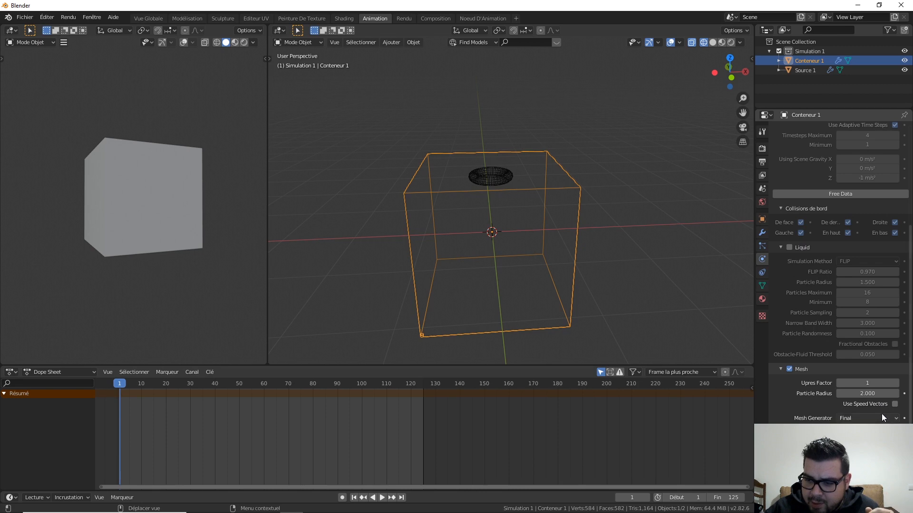
scroll(881, 415, "down", 1)
left_click(877, 455)
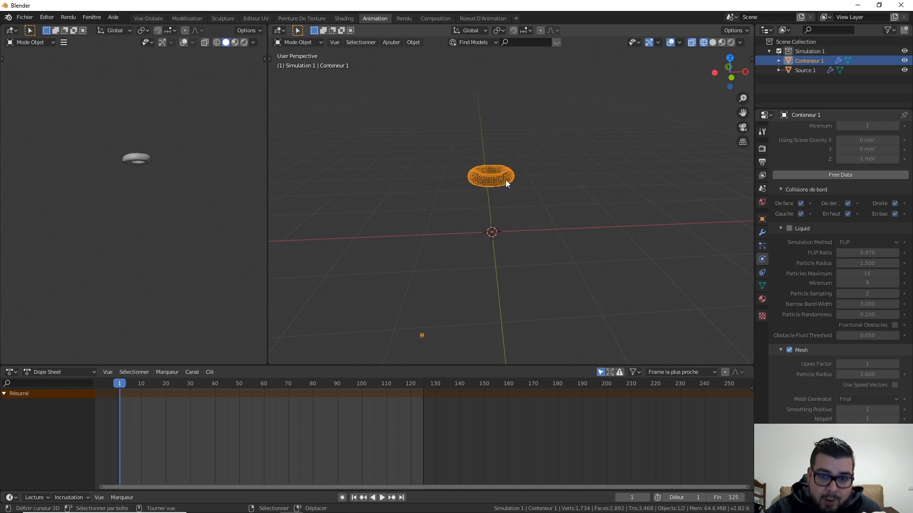
Examine the baked liquid mesh around the torus source from the side and from above
scroll(521, 190, "up", 5)
middle_click_drag(521, 189, 487, 210)
scroll(511, 249, "up", 3)
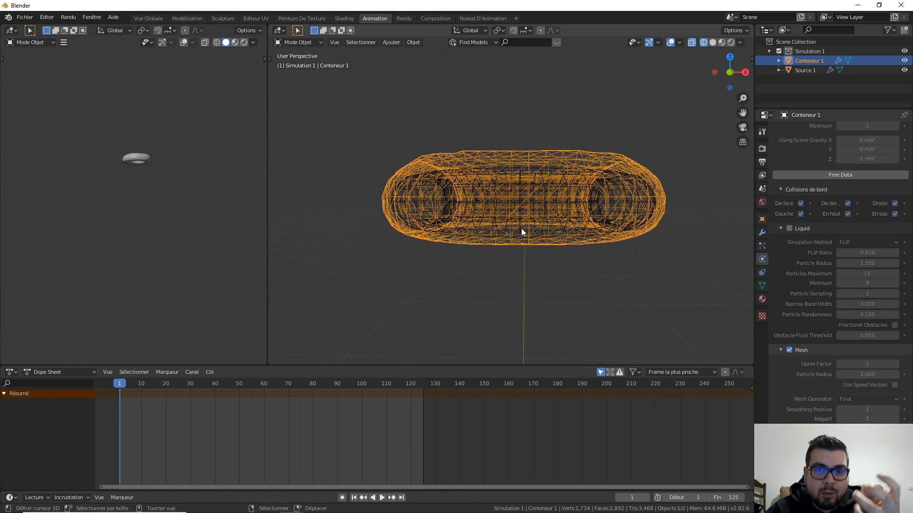
scroll(533, 214, "down", 2)
middle_click_drag(548, 204, 523, 231)
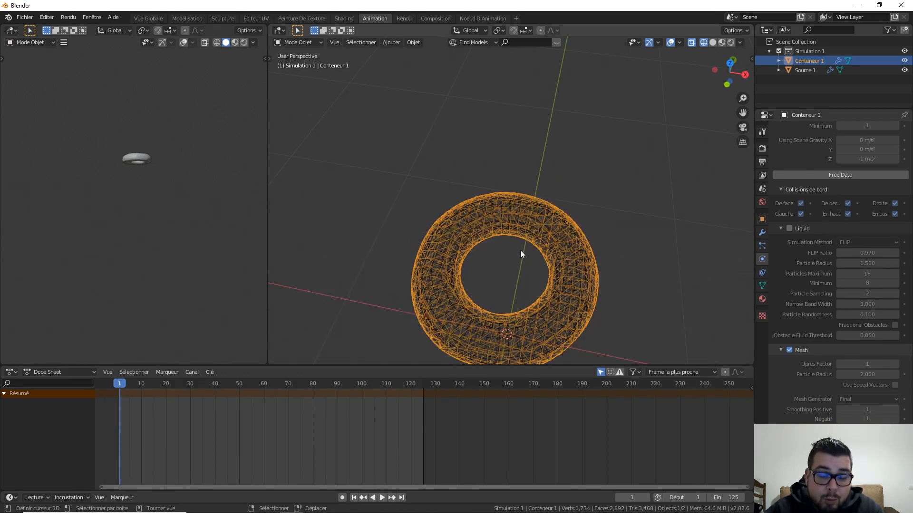
scroll(521, 250, "down", 3)
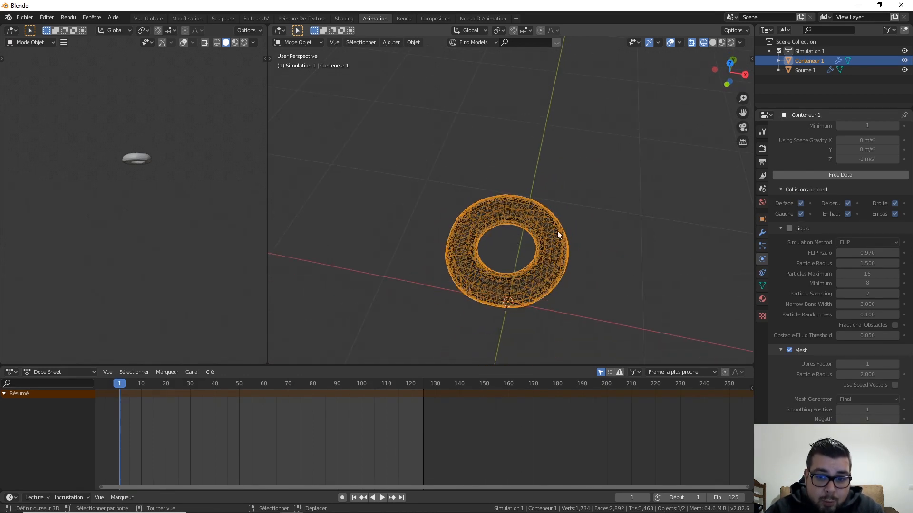
scroll(478, 226, "down", 2)
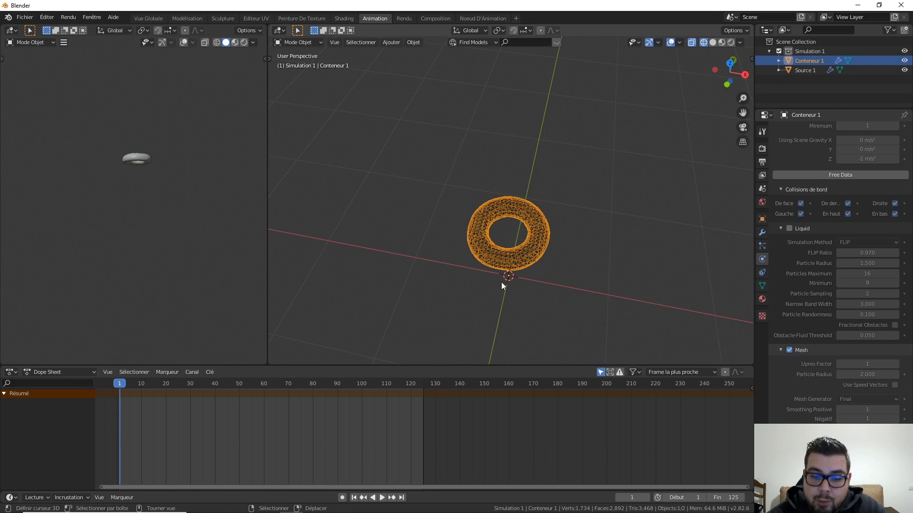
Play back the meshed liquid simulation, pause it at frame 29, and view the splash from the side
left_click(383, 497)
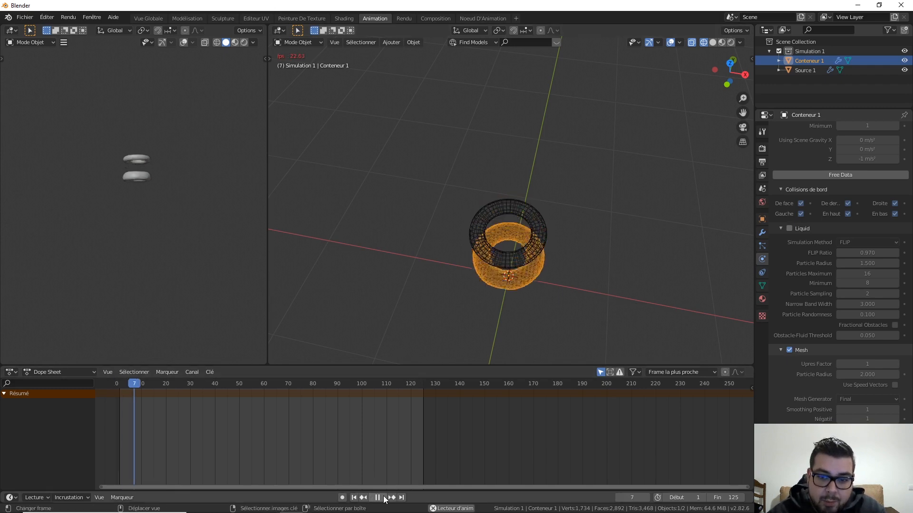
left_click(383, 497)
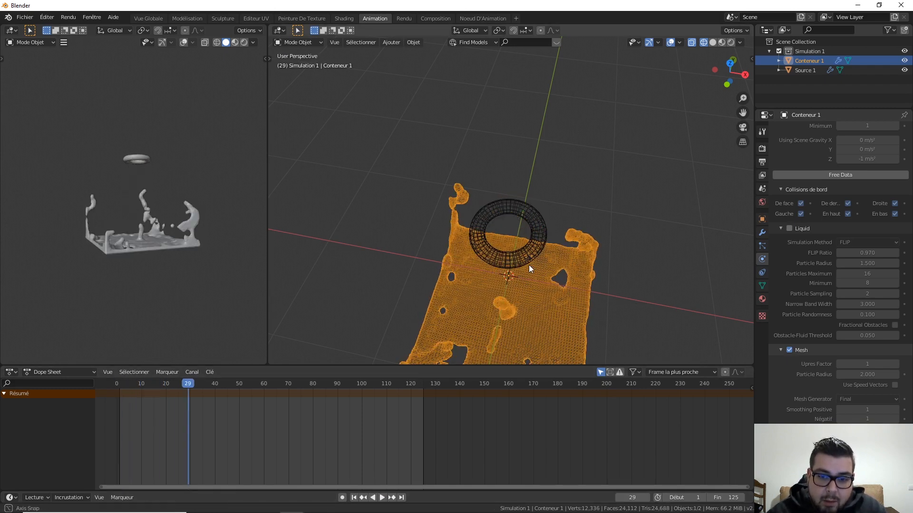
middle_click_drag(529, 264, 563, 224)
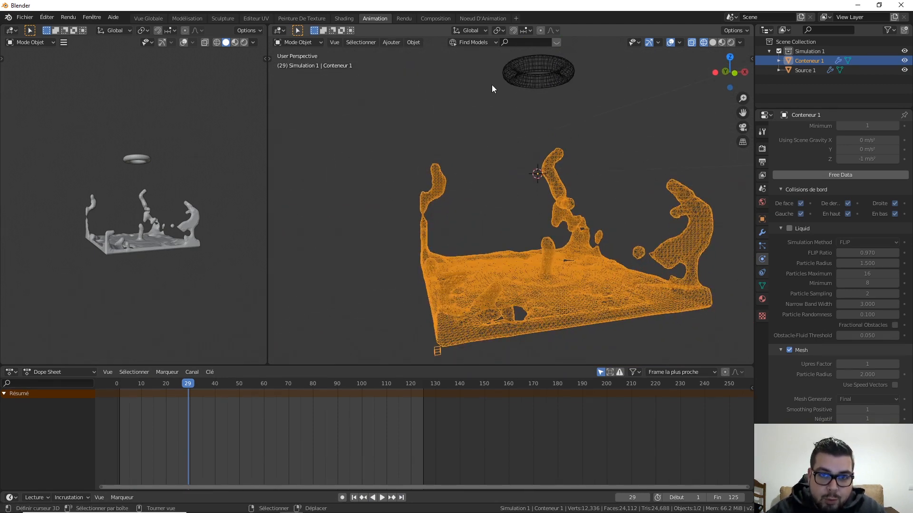
Replay the liquid simulation several times from the first frame, and return to frame 1
left_click(353, 498)
left_click(382, 498)
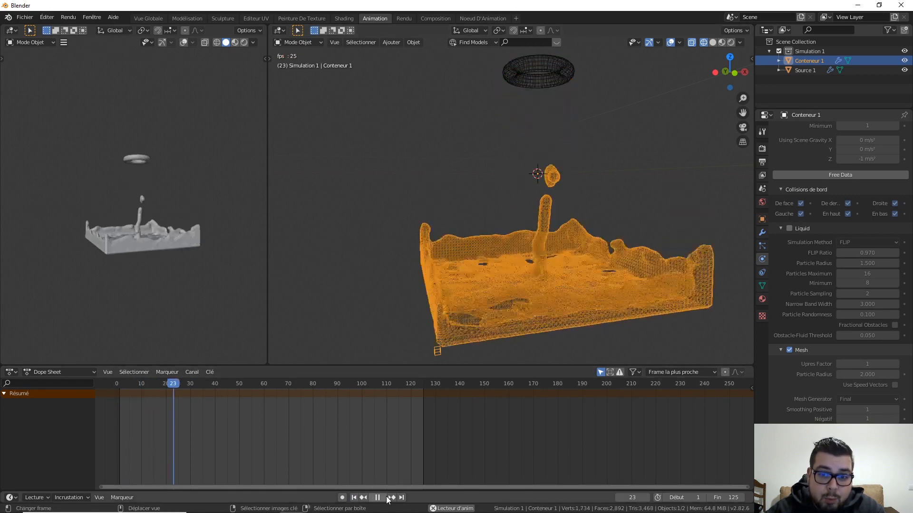
left_click(381, 497)
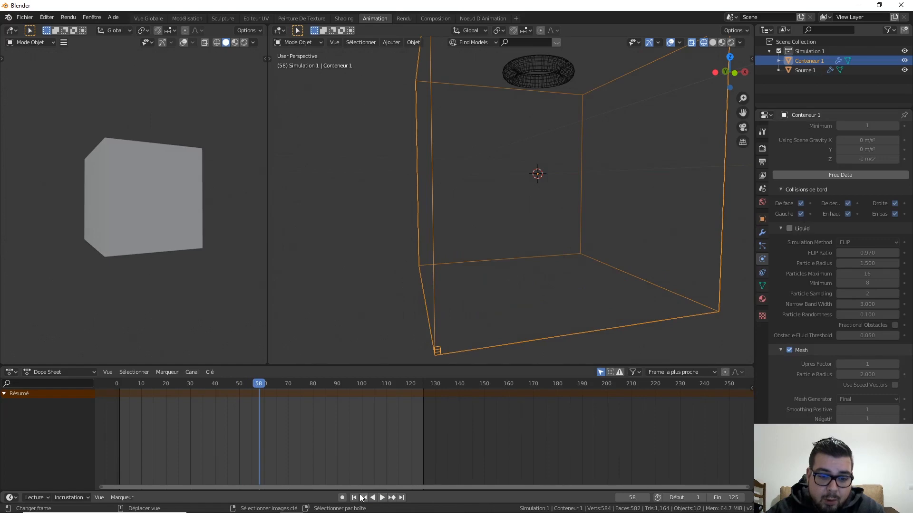
left_click(355, 498)
left_click(380, 497)
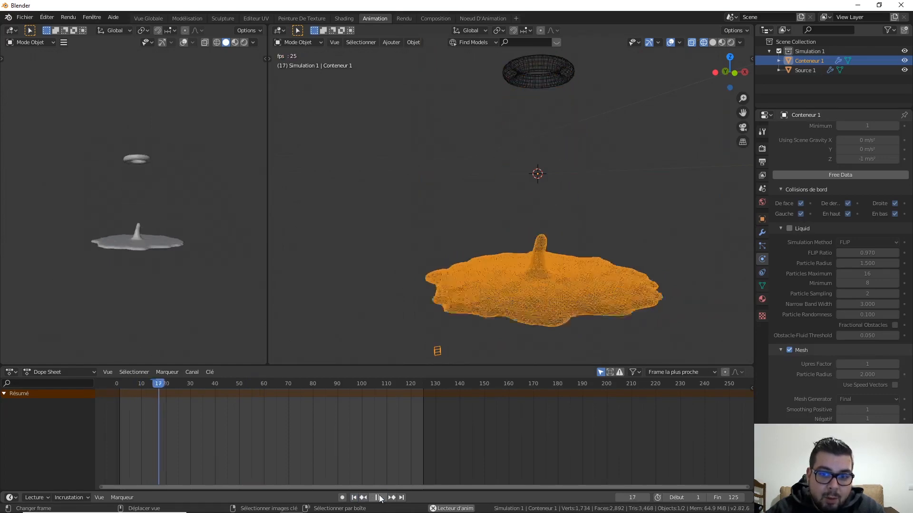
left_click(379, 498)
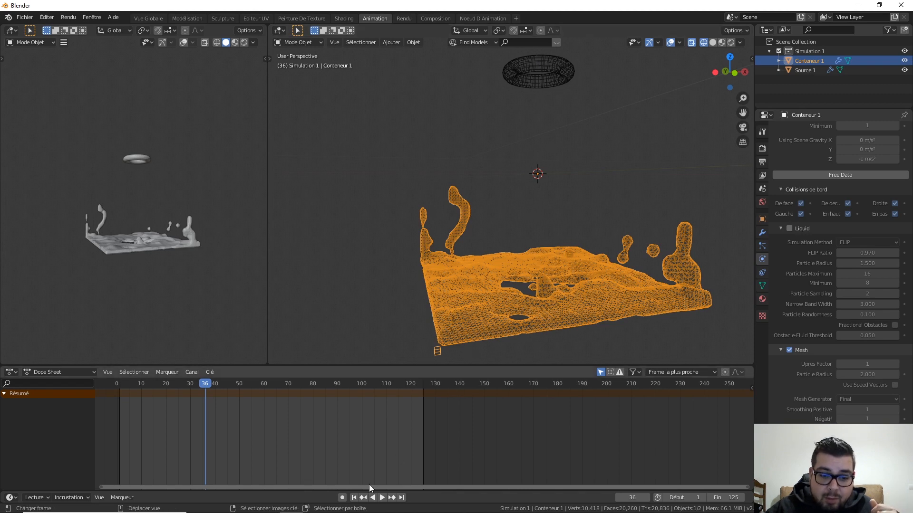
left_click(354, 498)
left_click(384, 498)
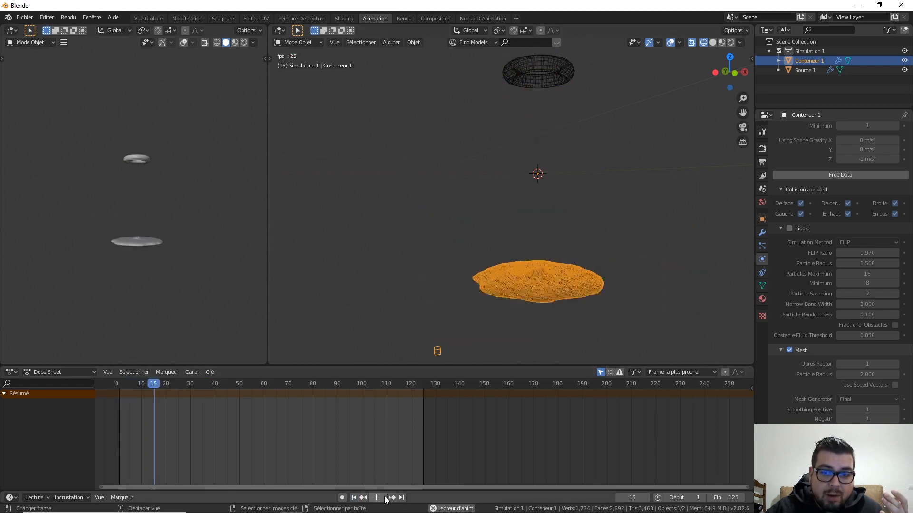
left_click(384, 498)
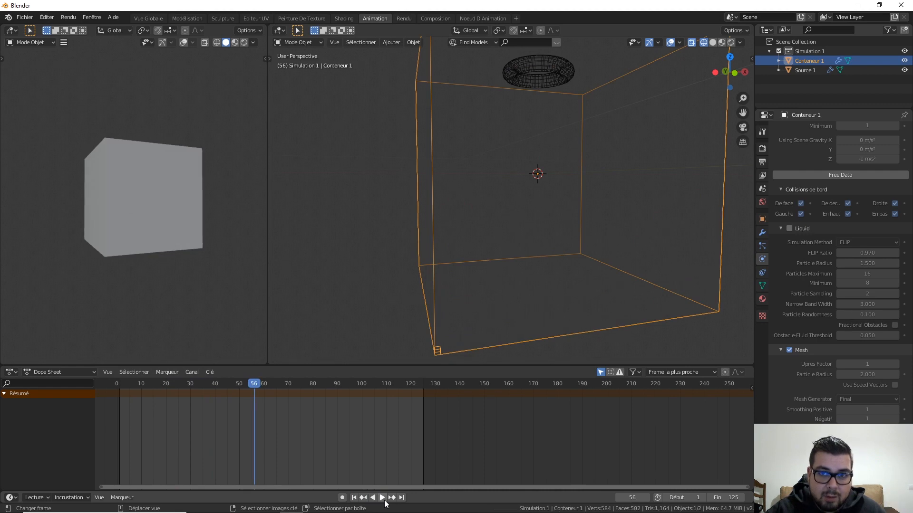
left_click(354, 498)
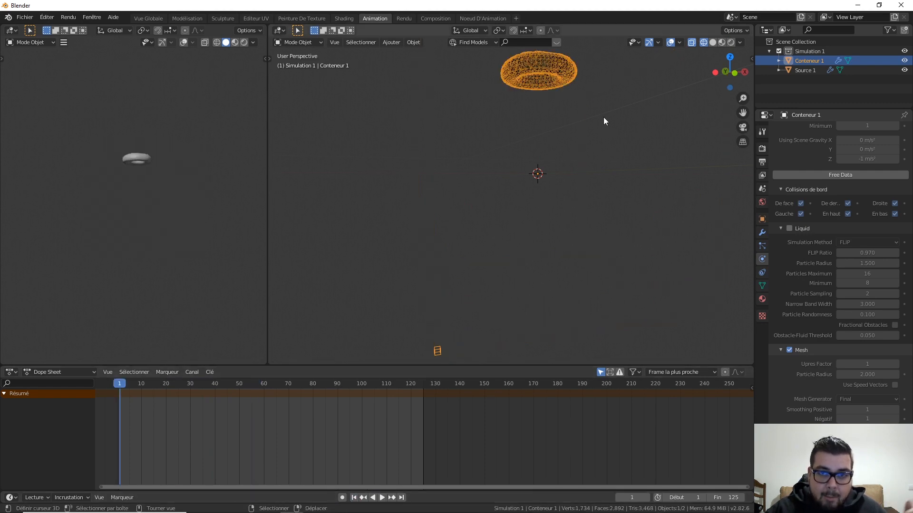
Free the baked fluid data of the Conteneur 1 domain
middle_click_drag(589, 114, 528, 164)
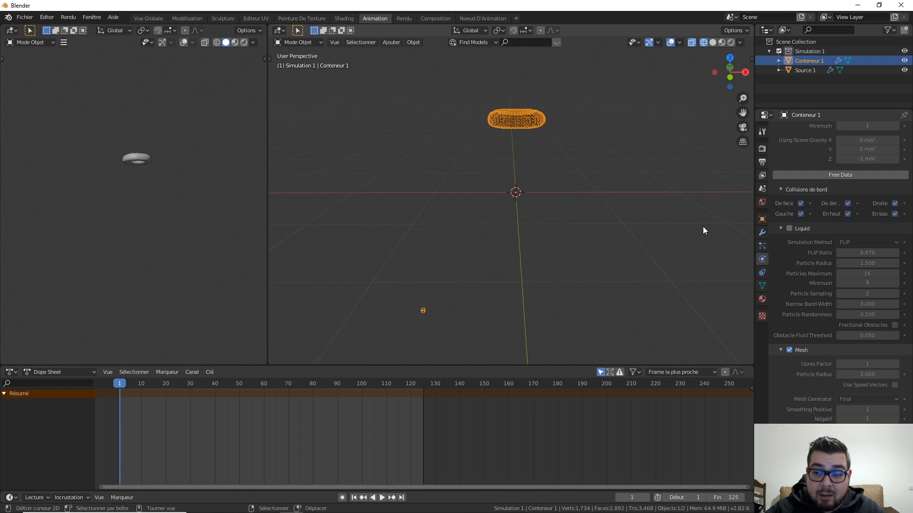
middle_click_drag(607, 206, 581, 229)
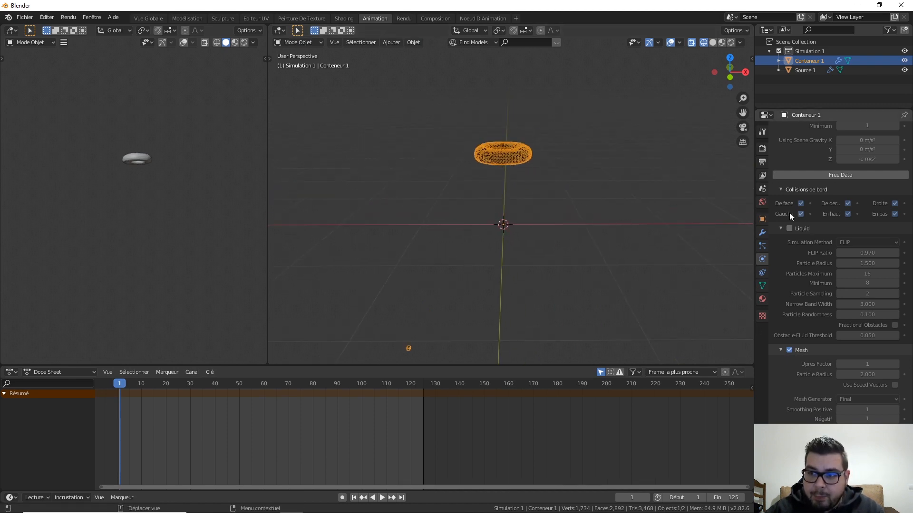
left_click(843, 174)
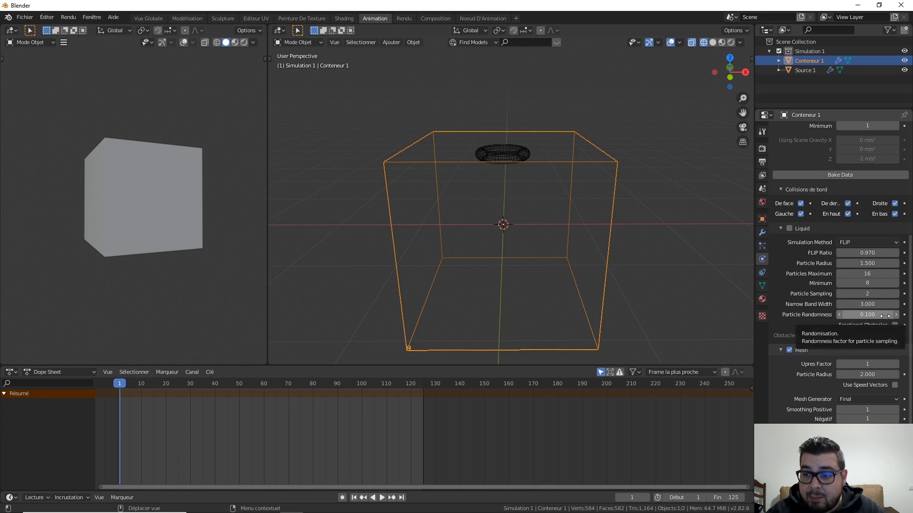
scroll(836, 247, "up", 6)
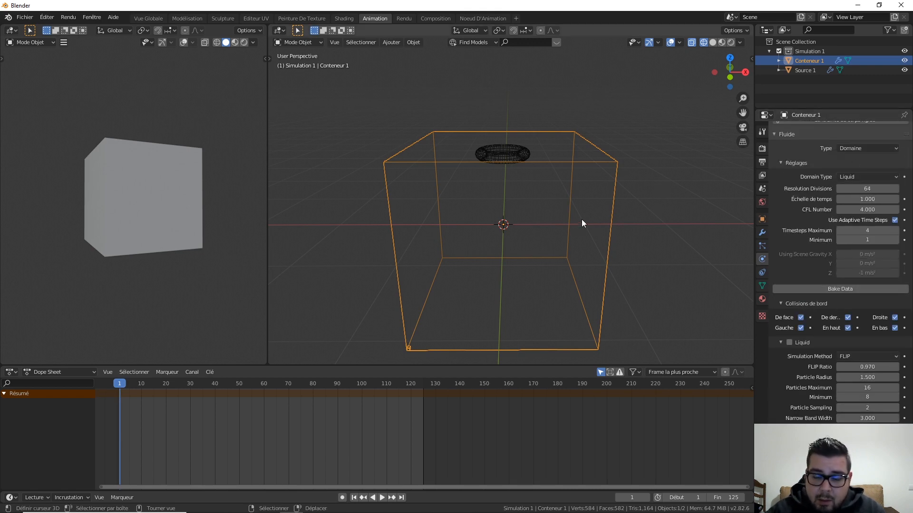
Delete the torus Source 1 from inside the container
middle_click_drag(582, 220, 607, 199)
left_click(512, 151)
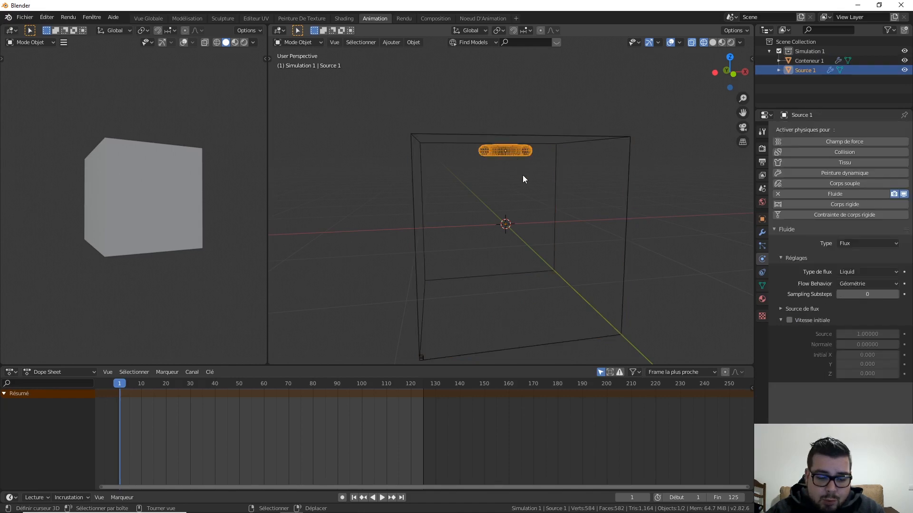
key("x")
left_click(621, 134)
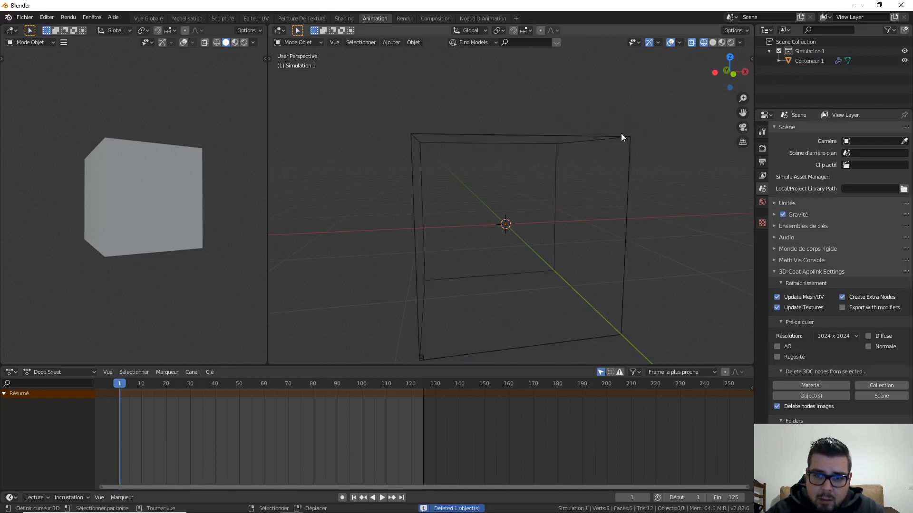
Add a mesh circle at the centre of the container and set its fill type to Ngone
key("shift+a")
mouse_move(535, 190)
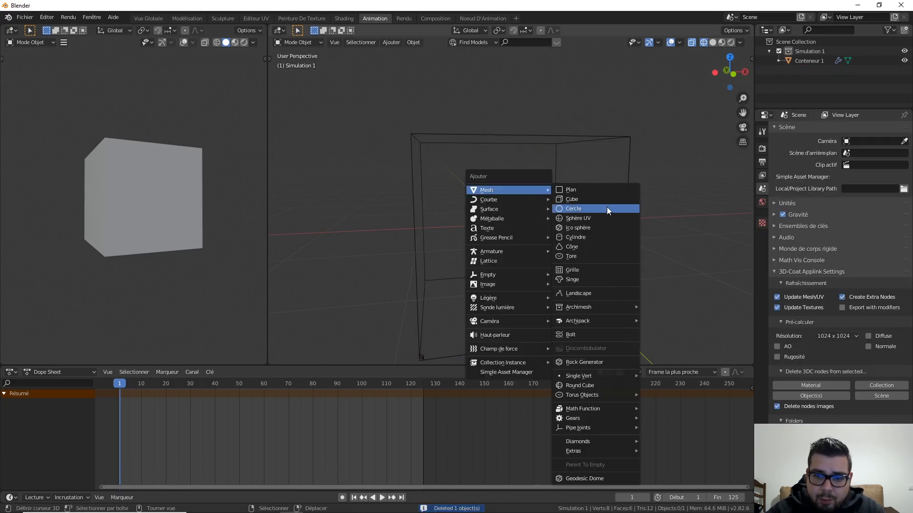
left_click(583, 209)
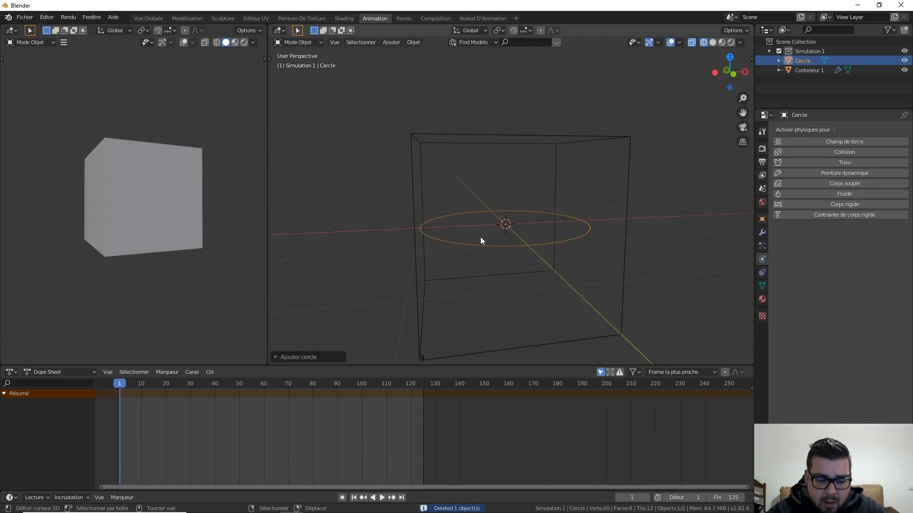
left_click(274, 355)
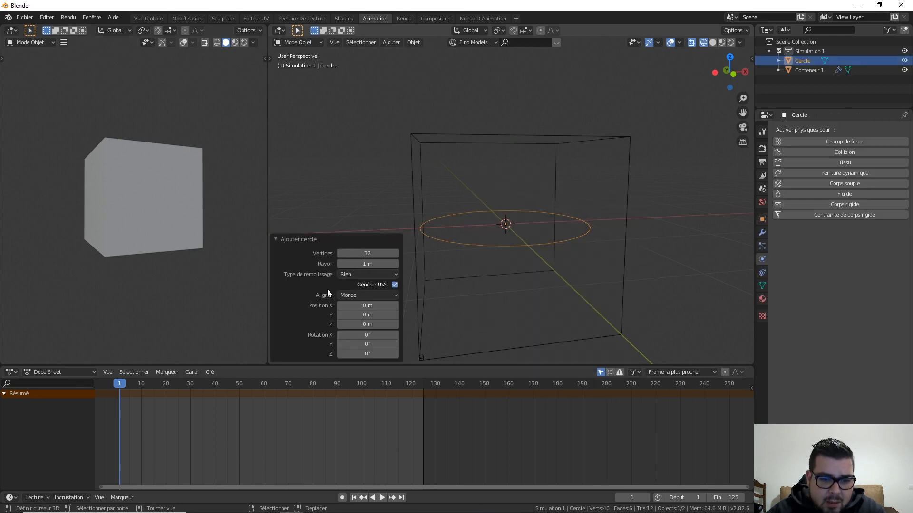
left_click(372, 275)
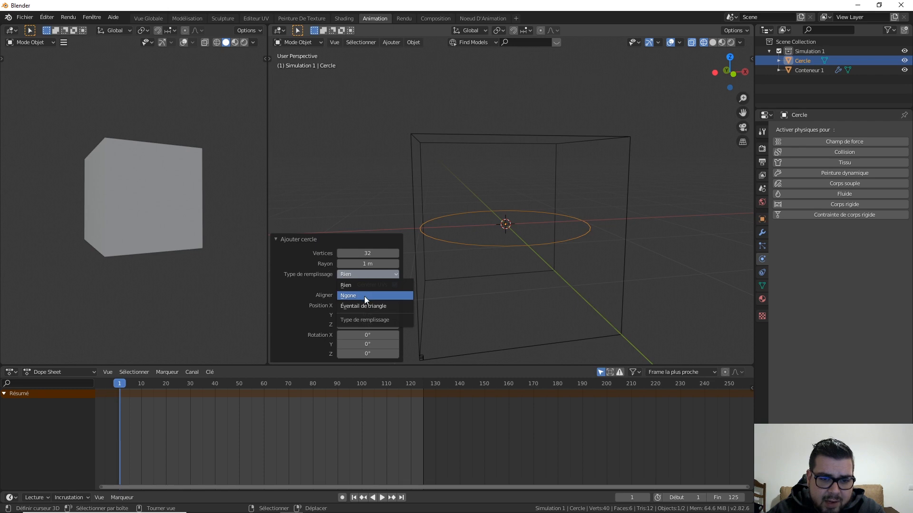
left_click(364, 296)
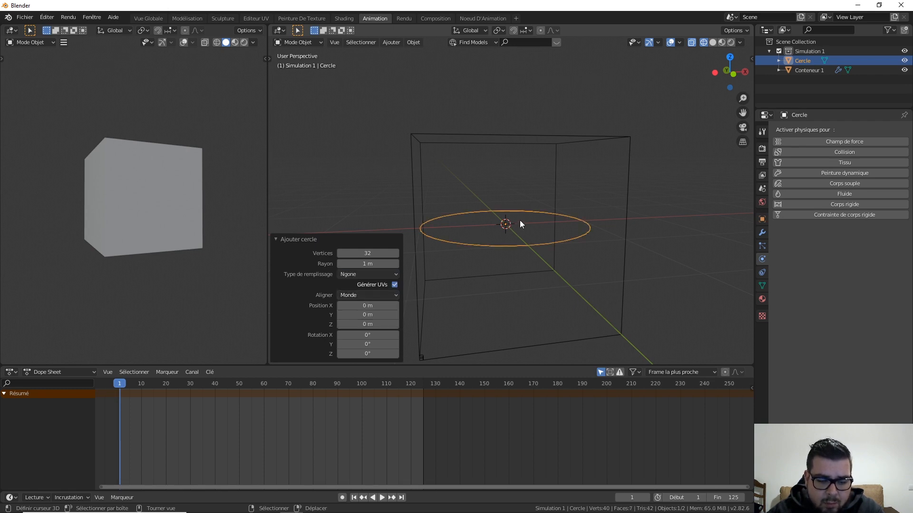
Switch the 3D viewport to solid shading and set the new circle's vertices to 16
key("z")
left_click(571, 222)
key("g")
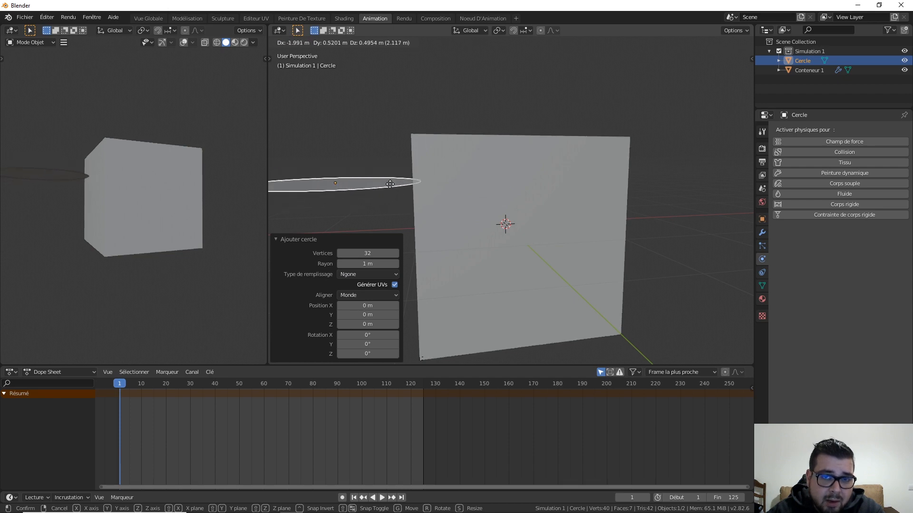
key("Escape")
left_click(368, 253)
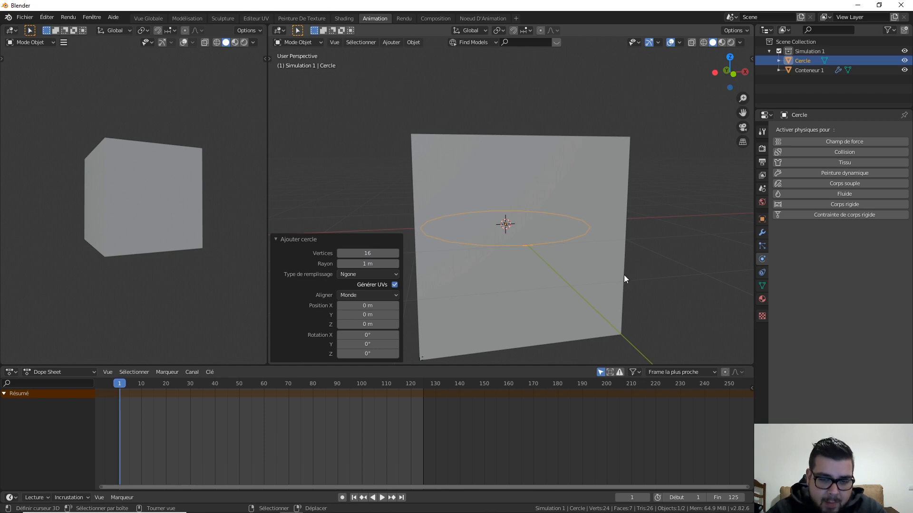
Move the circle up along Z by about 0.885 m, just below the top of the container
key("KP_1")
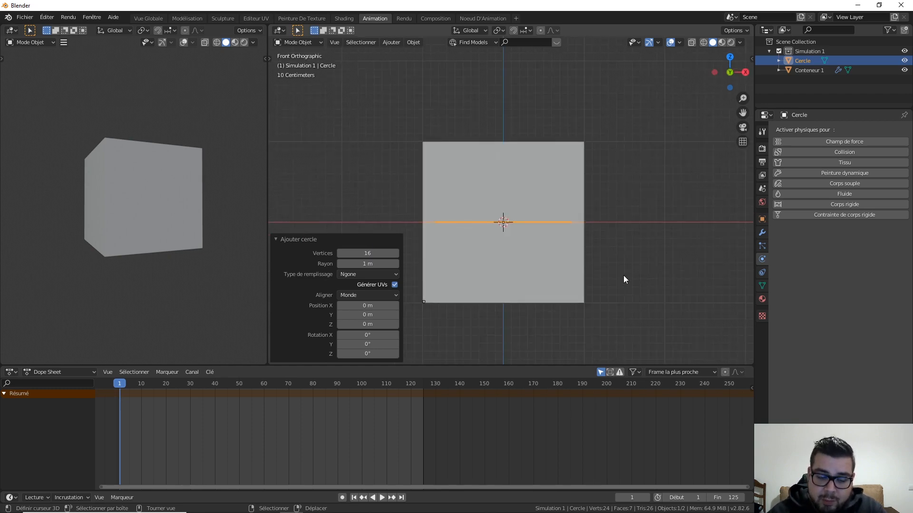
key("g")
key("z")
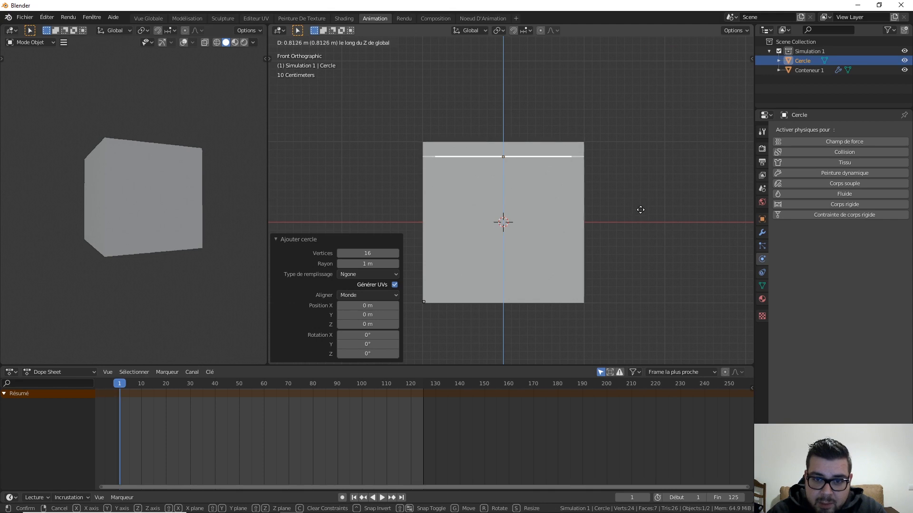
left_click(647, 155)
Scale the circle to 0.25 on all axes and check its transform values
type("s")
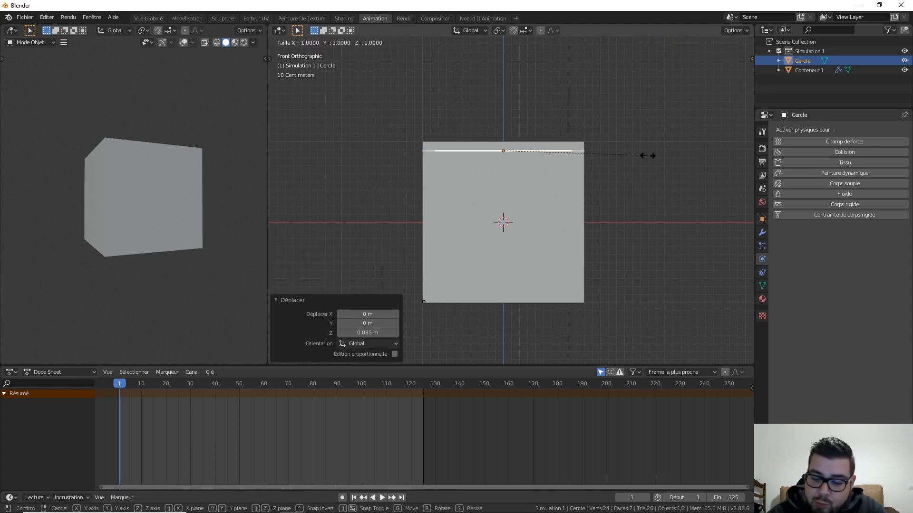
type("0.25")
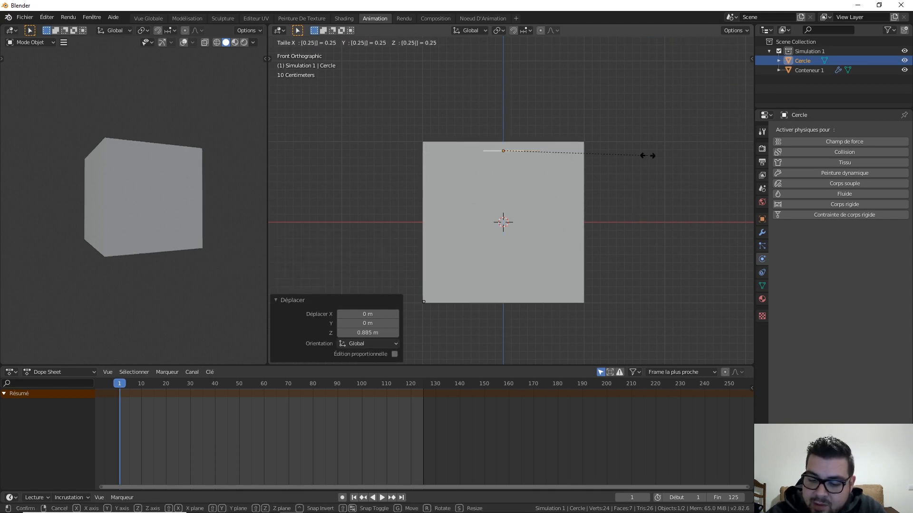
key("Return")
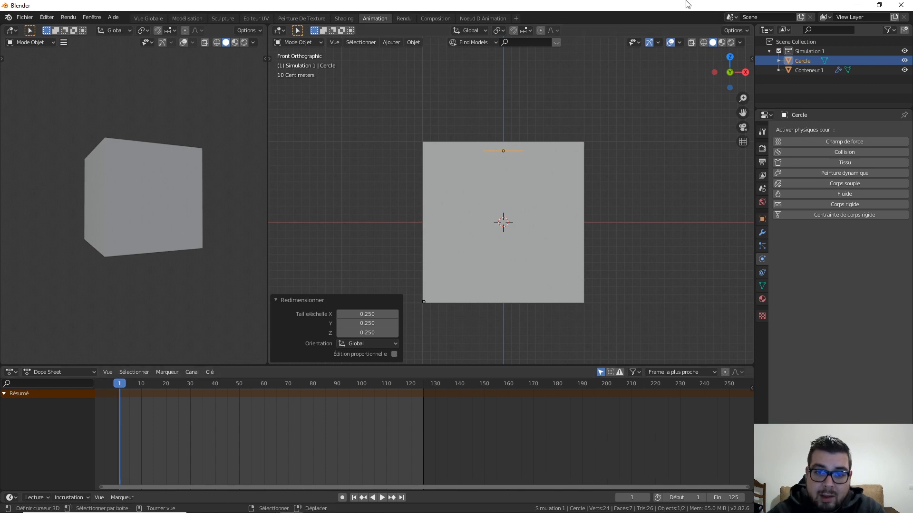
middle_click_drag(647, 156, 552, 196)
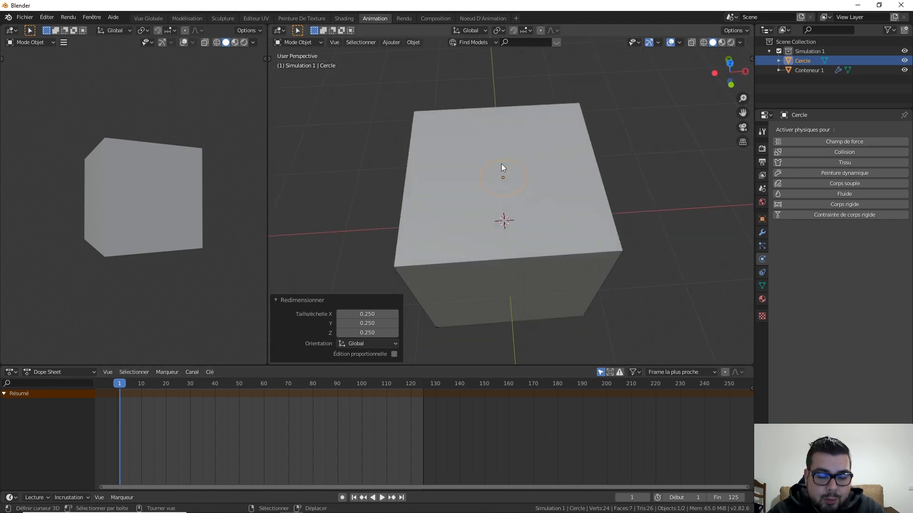
key("n")
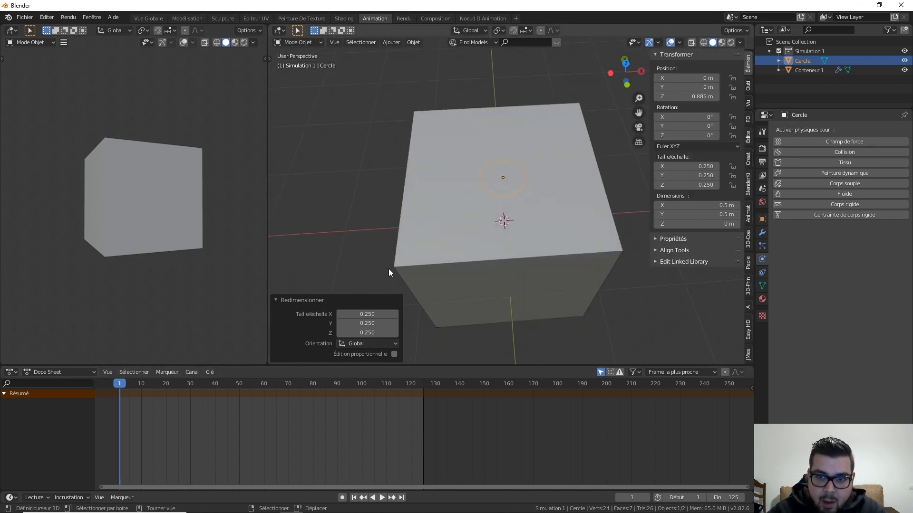
key("n")
middle_click_drag(482, 264, 522, 161)
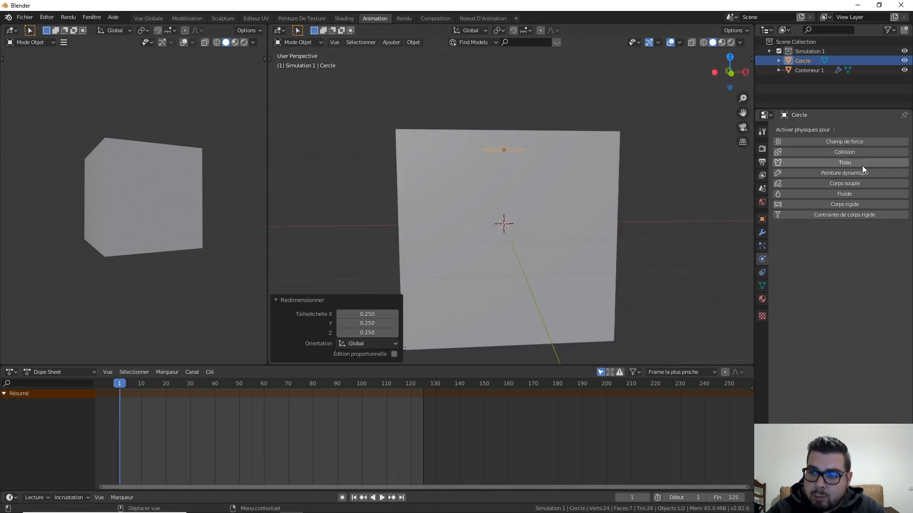
Enable fluid physics on Cercle with type Flux and flow type Liquid, and expand its flow source settings
left_click(851, 195)
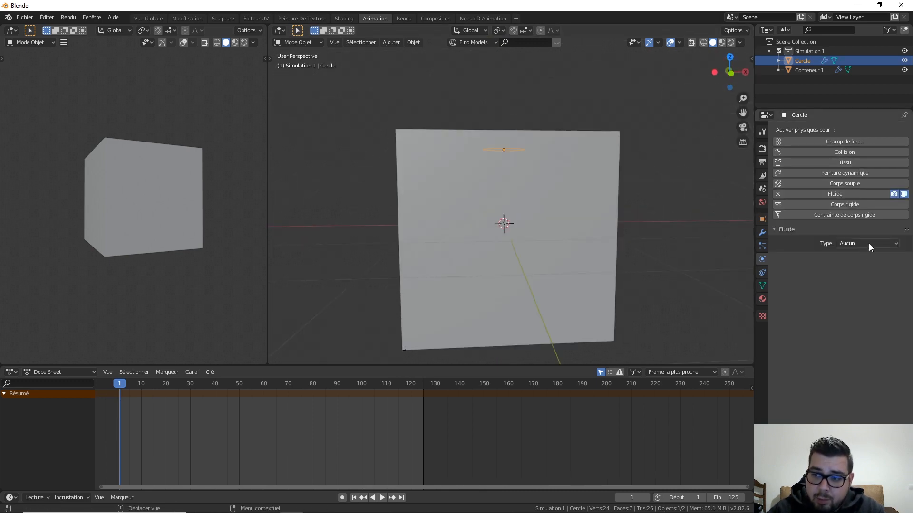
left_click(868, 243)
left_click(849, 273)
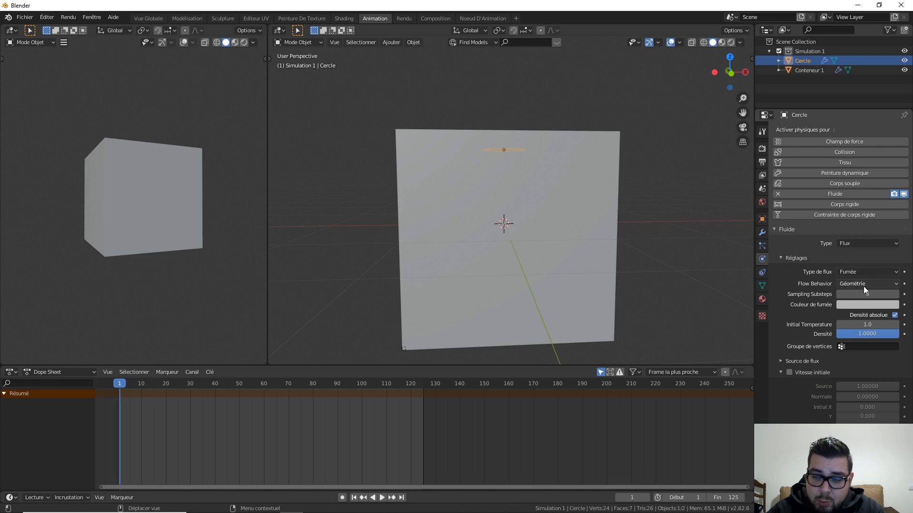
left_click(879, 271)
left_click(857, 315)
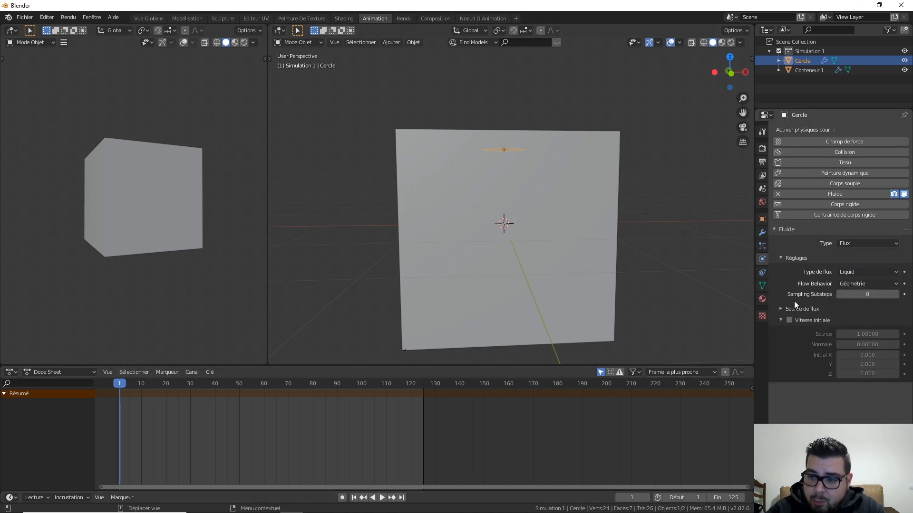
left_click(780, 309)
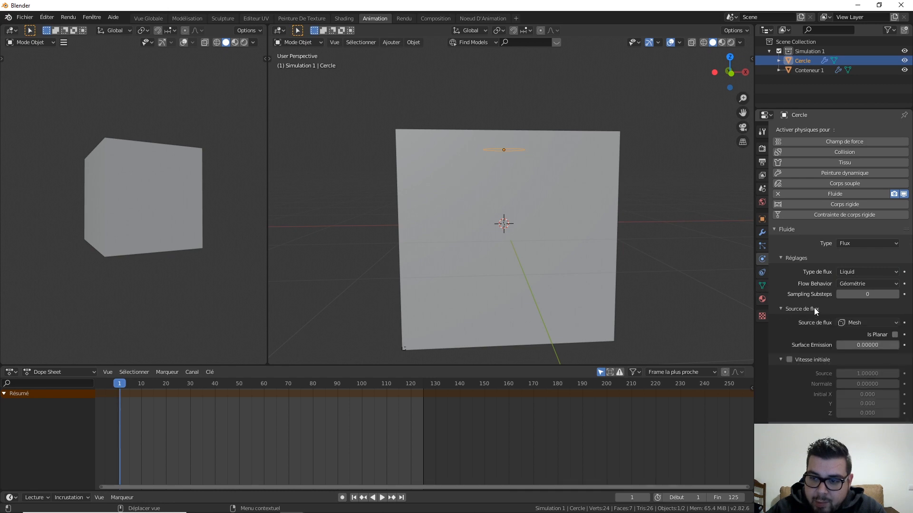
Select the Conteneur 1 domain and switch the 3D viewport to wireframe shading
left_click(566, 171)
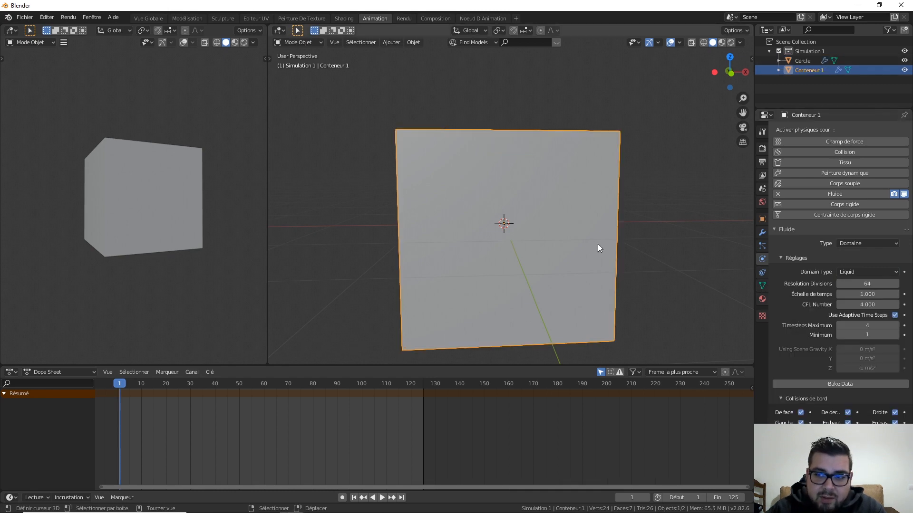
key("z")
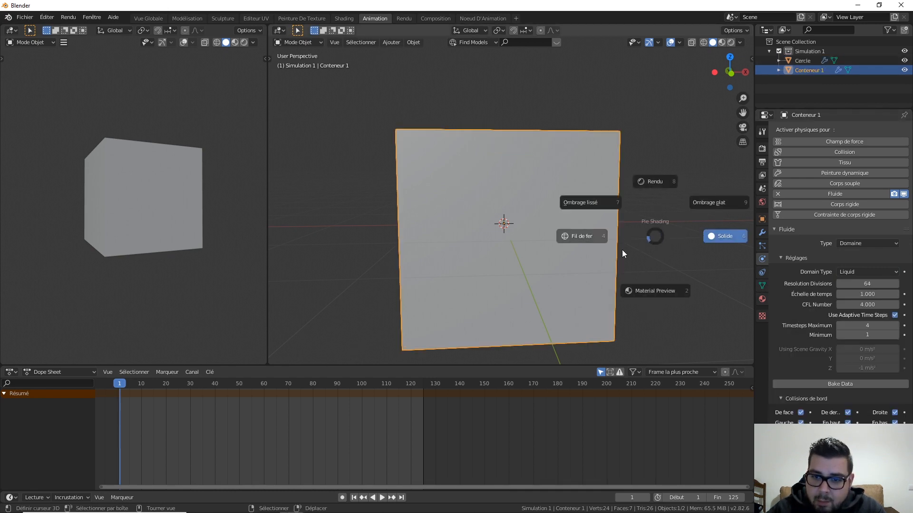
left_click(582, 240)
middle_click_drag(611, 272, 664, 243)
Bake the fluid data and the liquid mesh of the Conteneur 1 domain
left_click(854, 381)
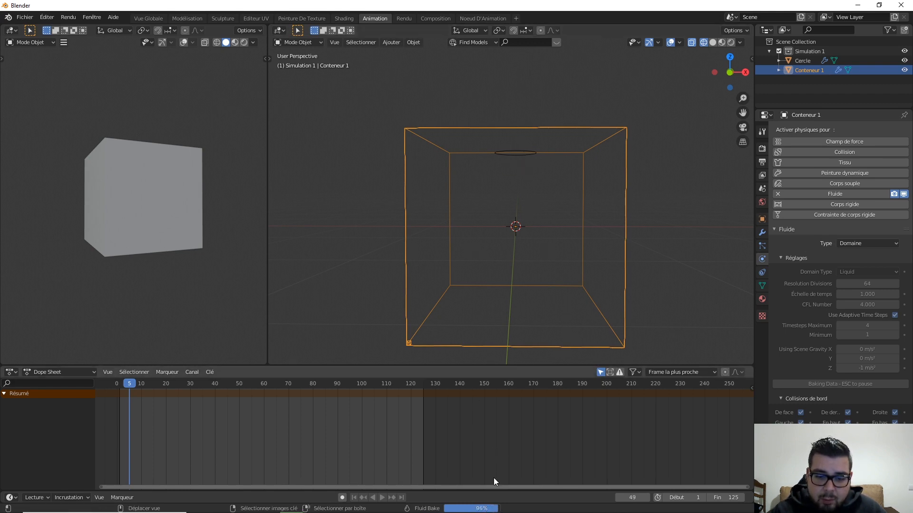
scroll(851, 393, "down", 10)
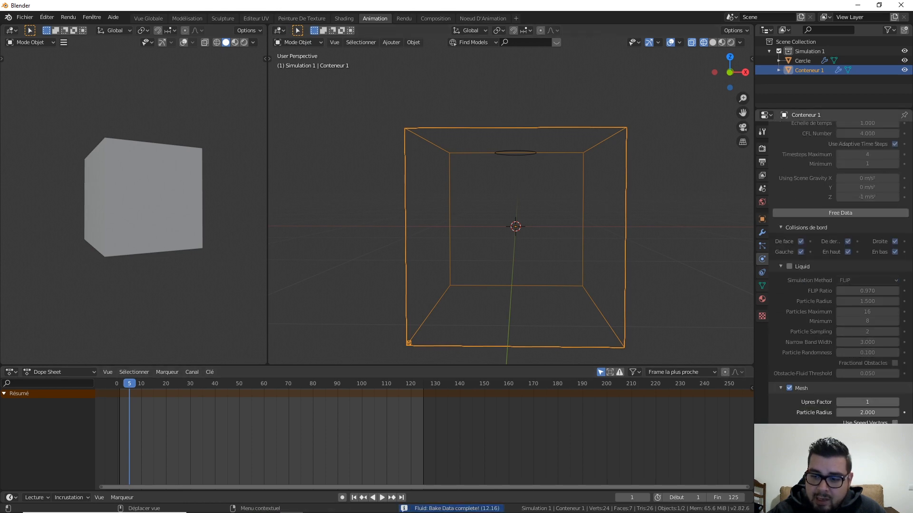
left_click(841, 455)
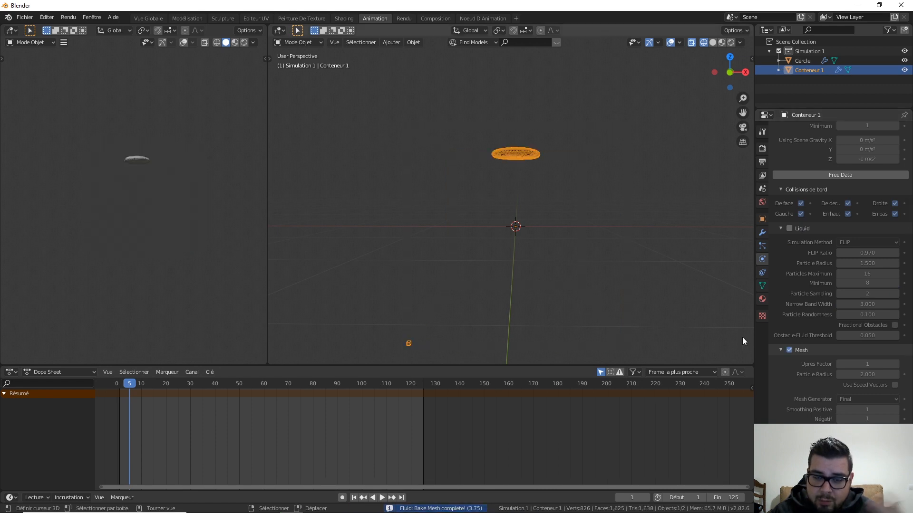
Examine the baked liquid mesh around the source, and review the Is Planar and Surface Emission options of Cercle's flow source
middle_click_drag(547, 127, 526, 263)
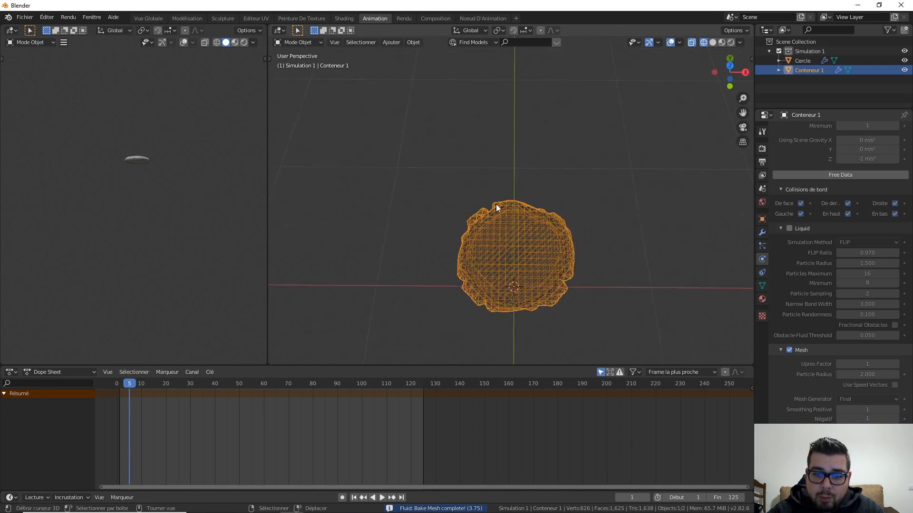
middle_click_drag(497, 223, 540, 174)
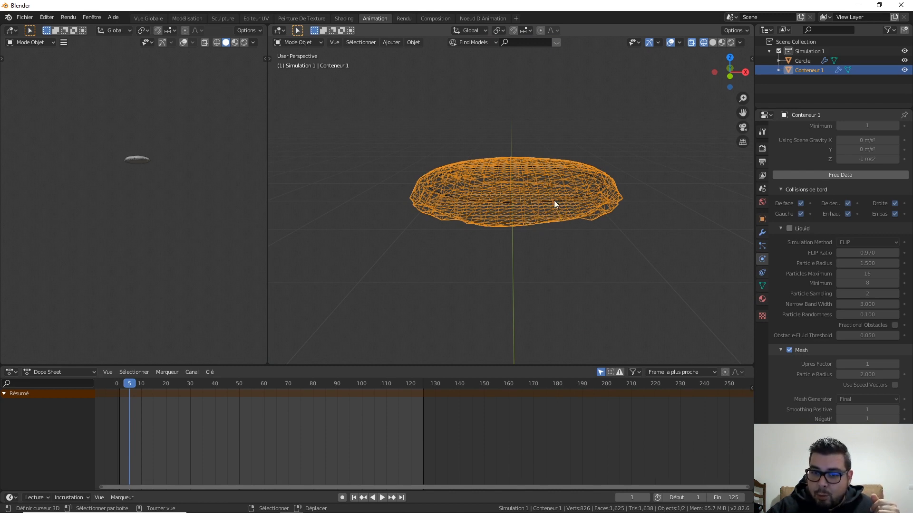
left_click(808, 62)
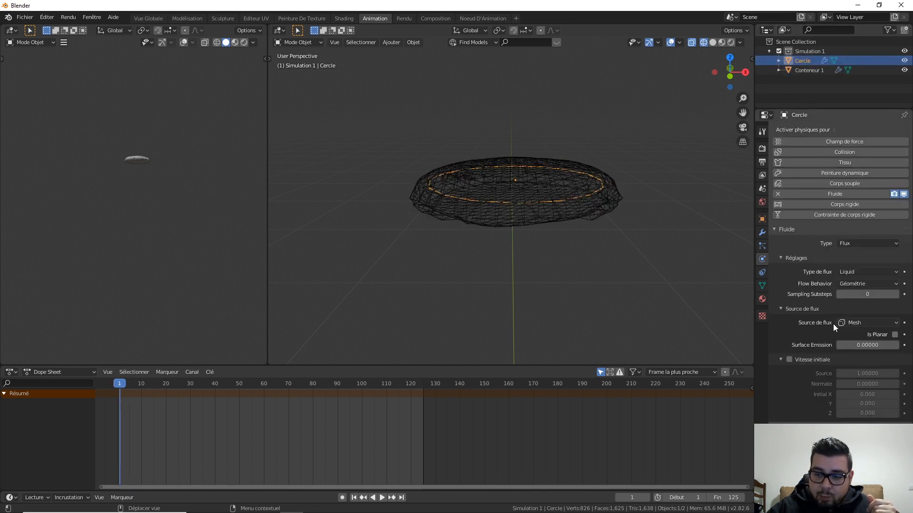
left_click(870, 325)
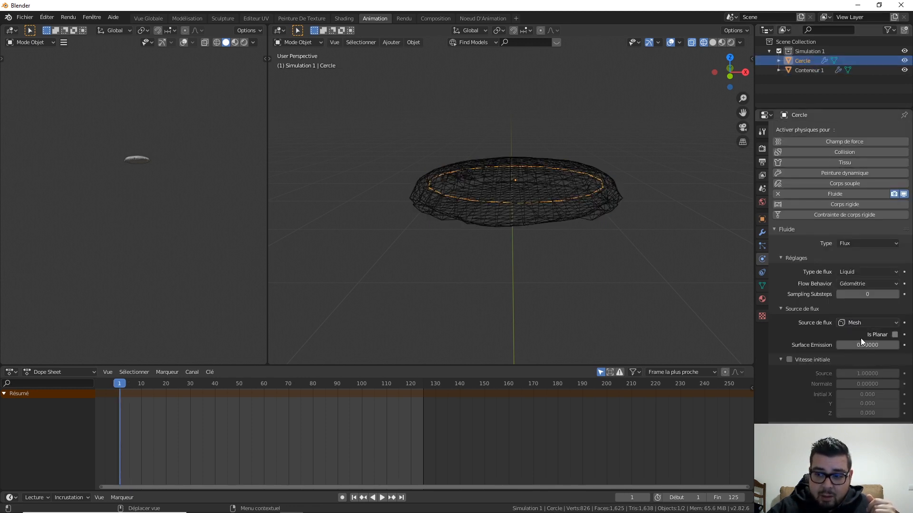
left_click(893, 336)
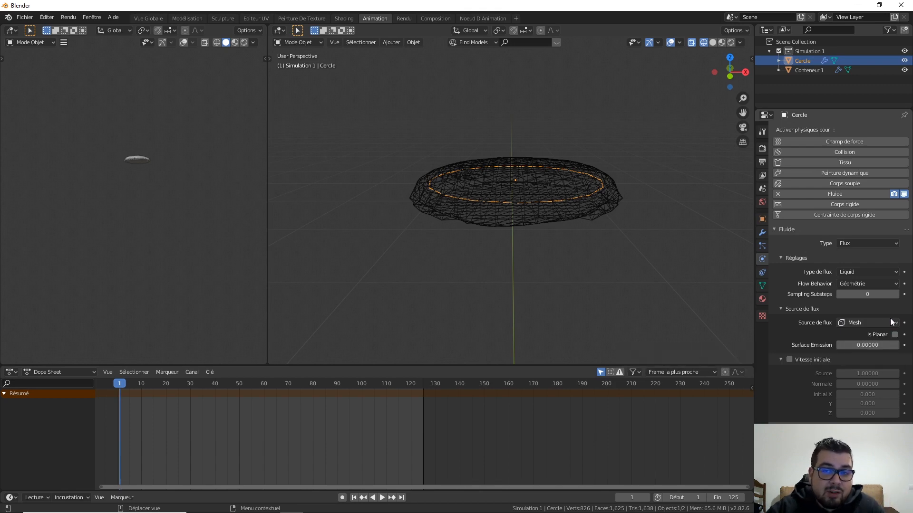
left_click(863, 346)
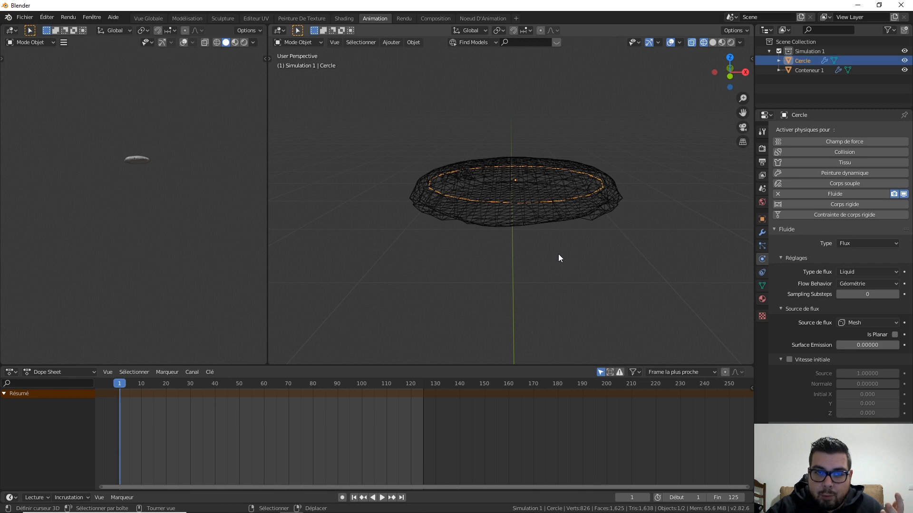
scroll(558, 254, "down", 6)
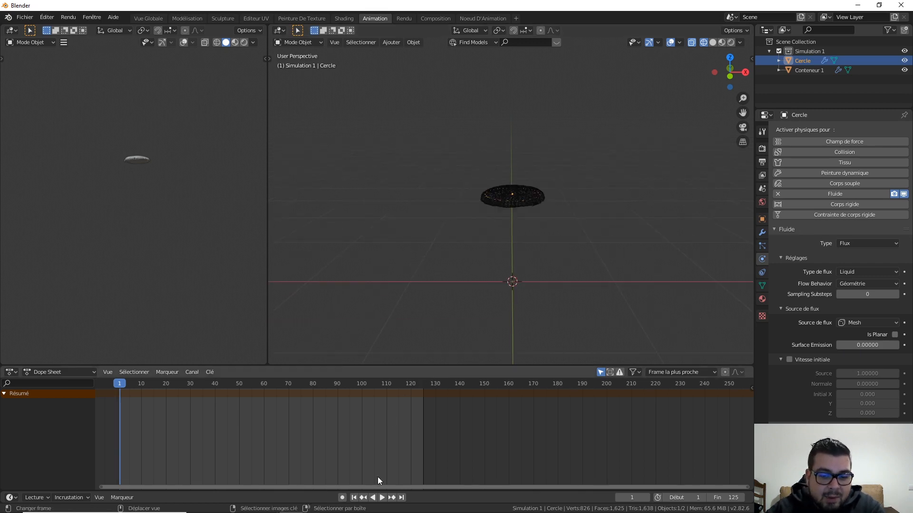
Play the baked liquid animation twice while viewing it at an angle, and return to the first frame
left_click(382, 497)
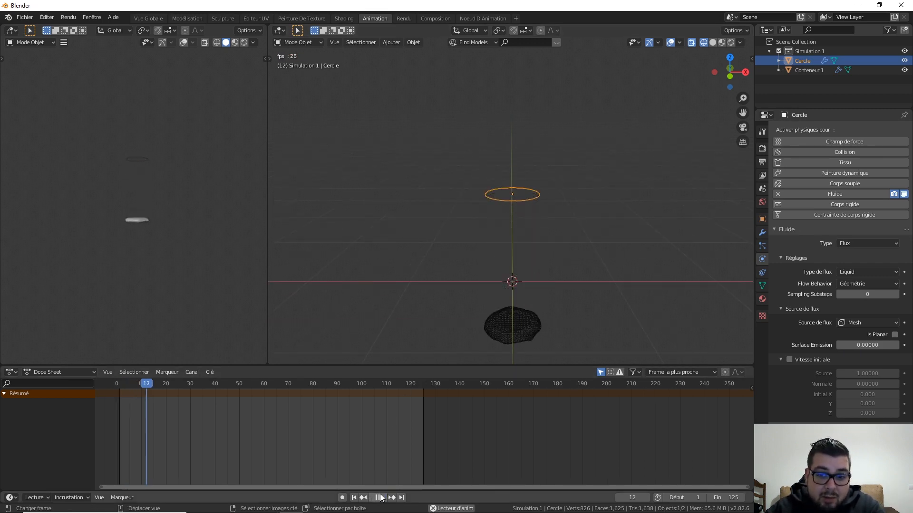
middle_click_drag(480, 259, 540, 284)
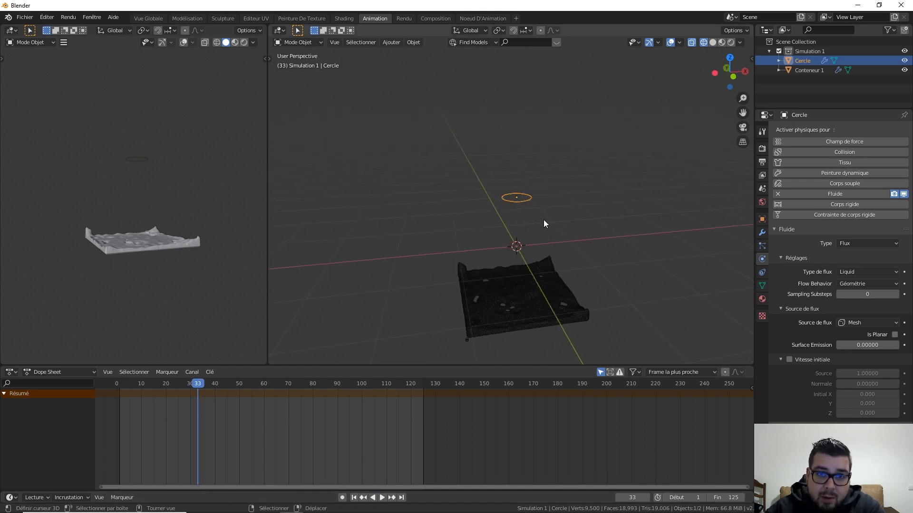
left_click(355, 498)
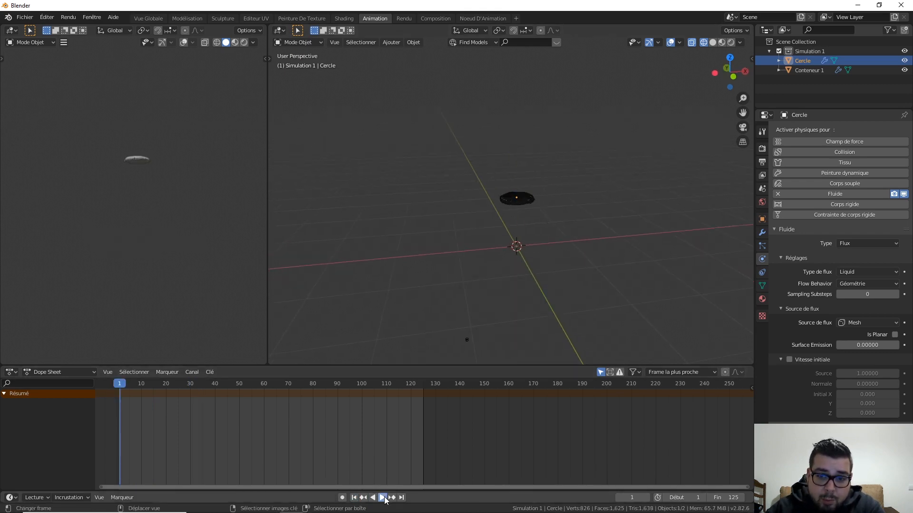
left_click(382, 498)
left_click(384, 498)
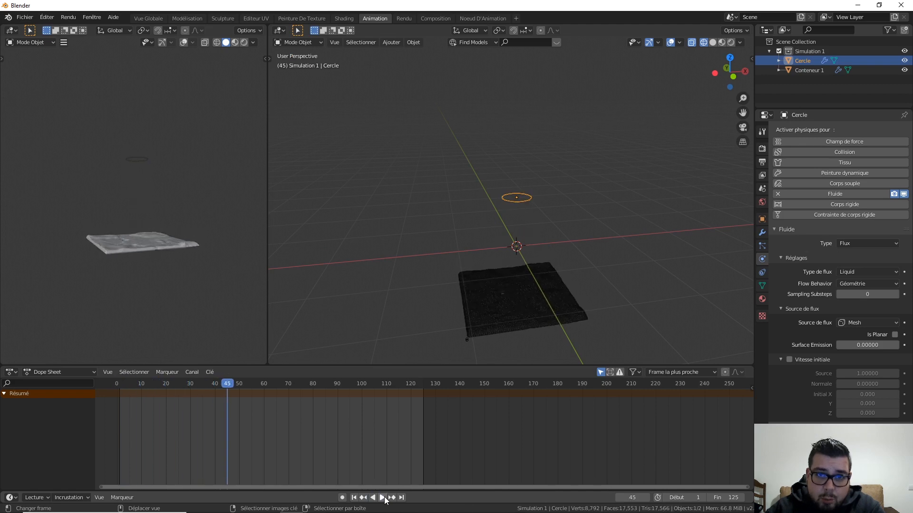
left_click(355, 498)
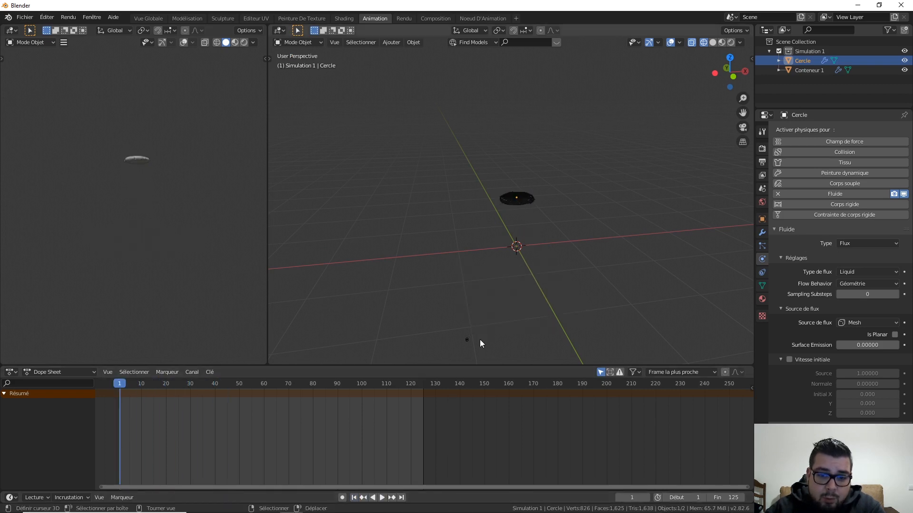
Select Conteneur 1 and inspect its baked liquid mesh up close from several angles
left_click(468, 344)
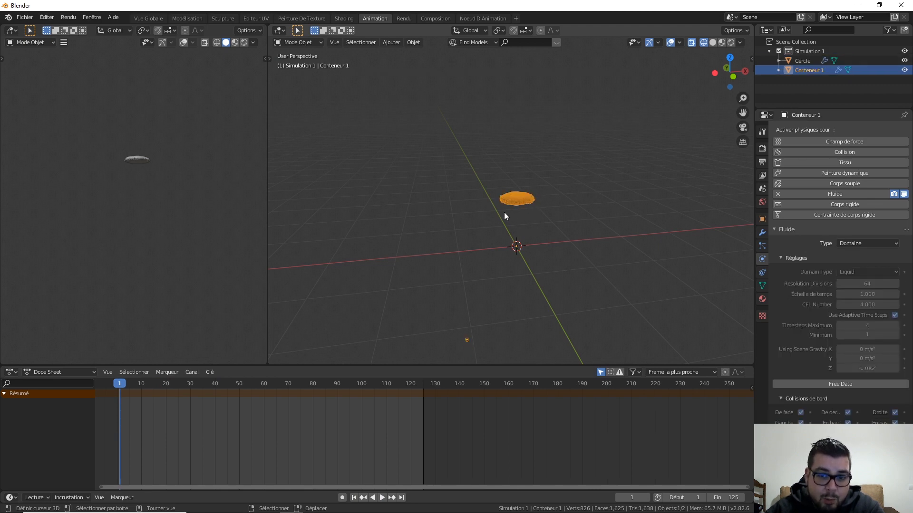
key("KP_Decimal")
middle_click_drag(510, 232, 490, 276)
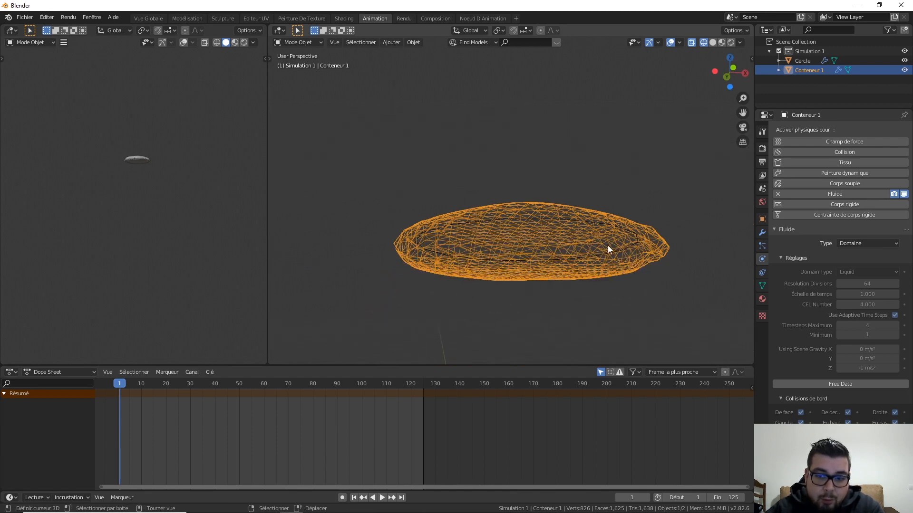
scroll(563, 240, "down", 3)
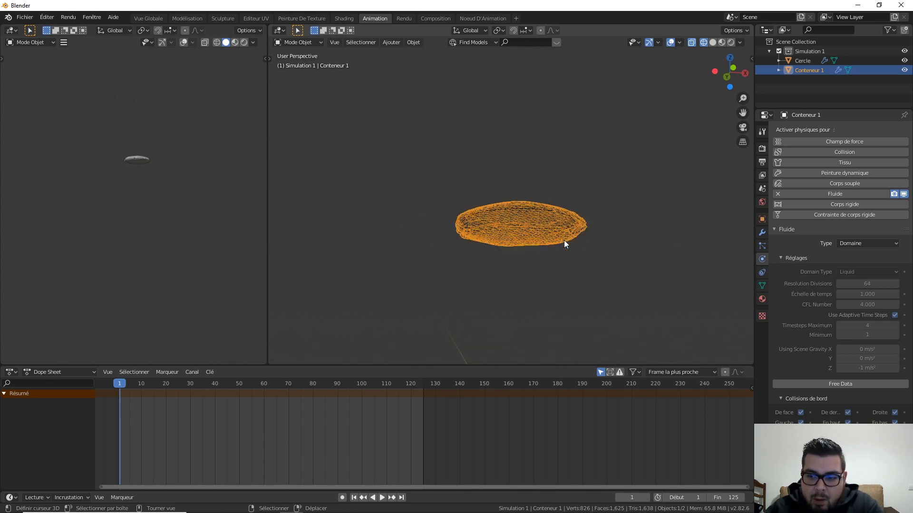
scroll(552, 241, "down", 3)
middle_click_drag(553, 241, 510, 276)
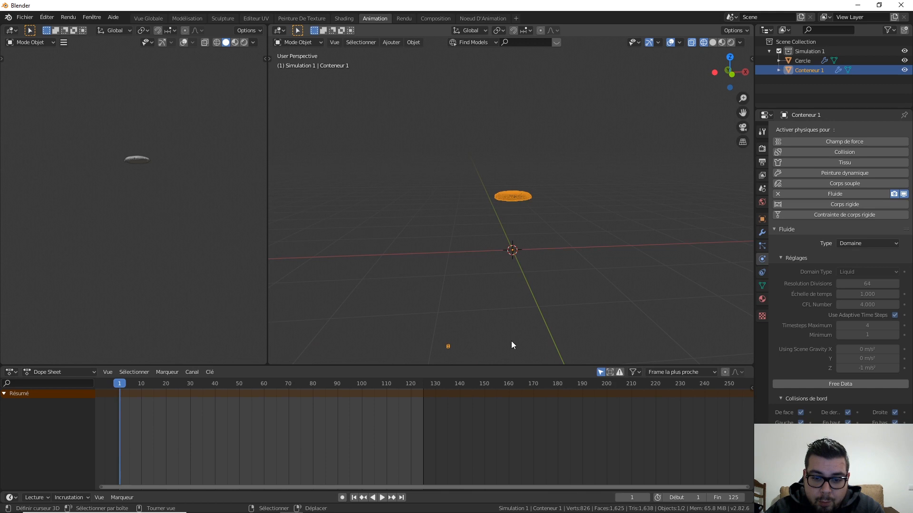
Replay the simulation, return to the first frame and free the baked data of the Conteneur 1 domain
left_click(382, 497)
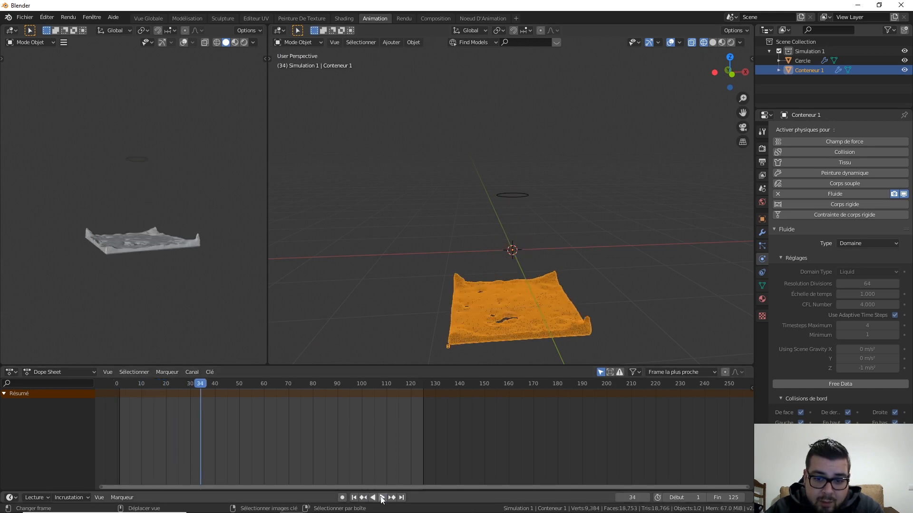
left_click(355, 497)
left_click(840, 384)
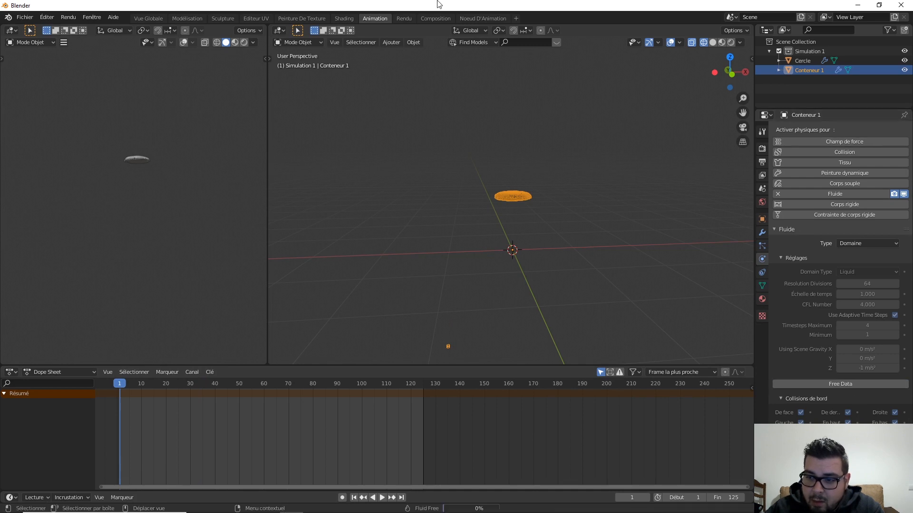
Enable Is Planar for Cercle's flow source and set its Surface Emission to 0.25
left_click(523, 195)
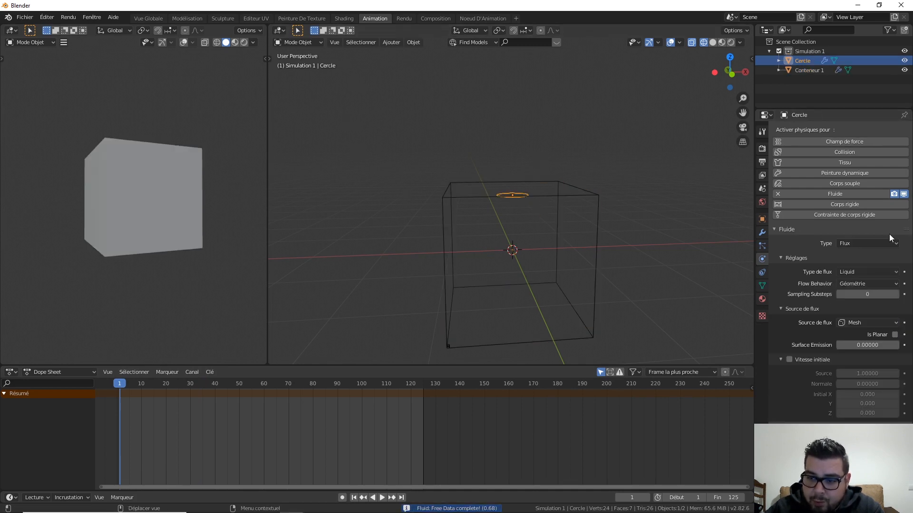
left_click(894, 335)
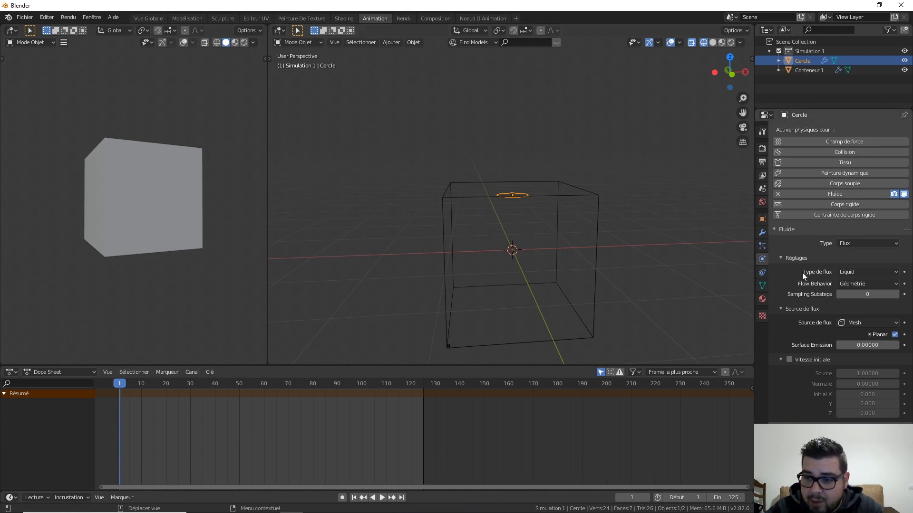
left_click_drag(870, 345, 882, 345)
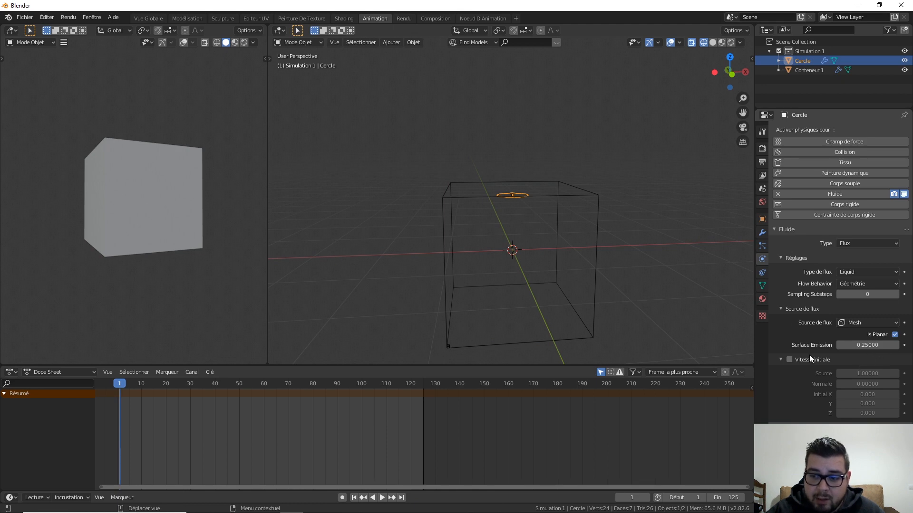
Enable the initial velocity on Cercle's flow and set its initial Z velocity to -1
left_click(790, 359)
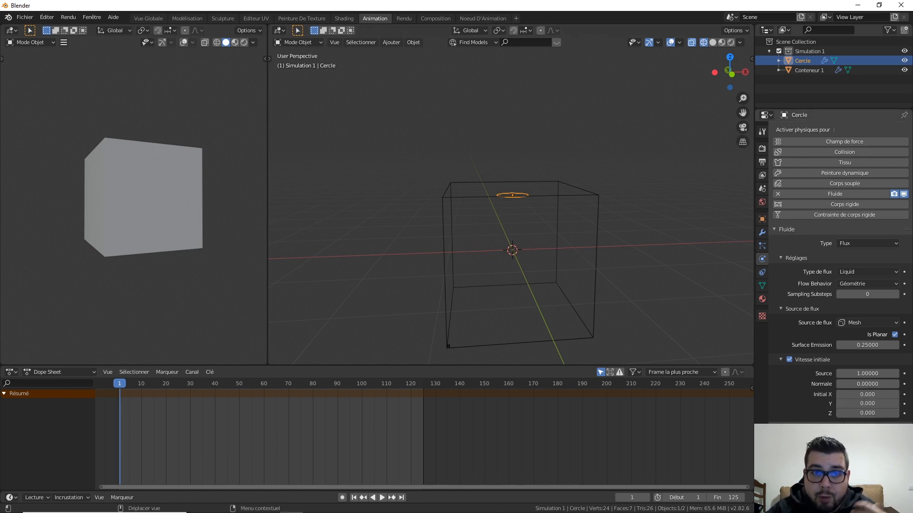
left_click(857, 415)
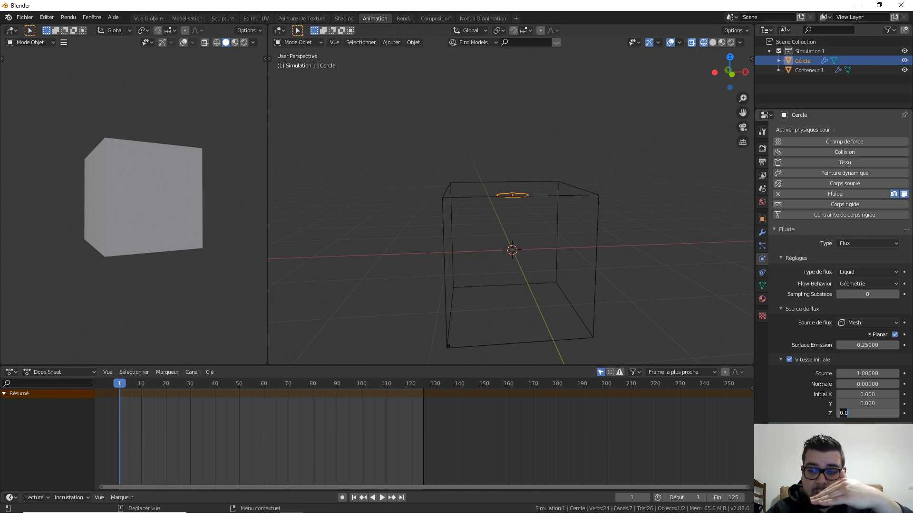
type("-1")
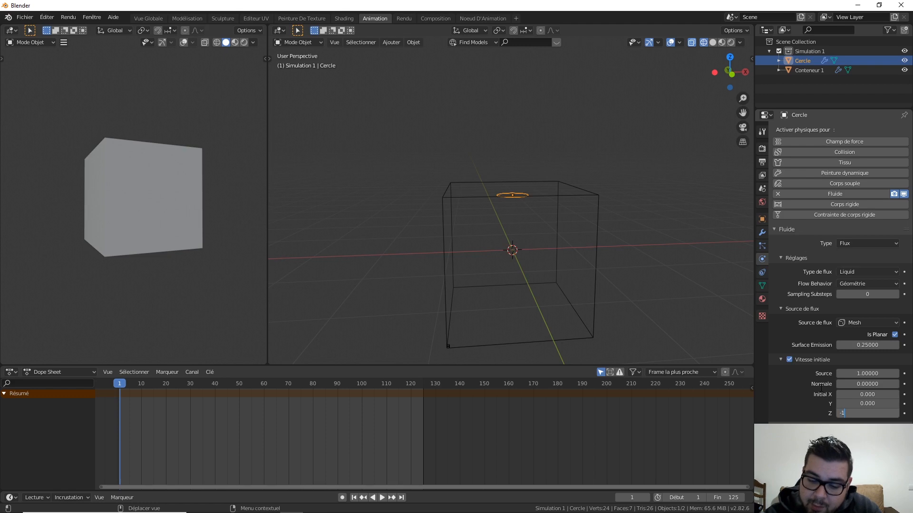
key("Return")
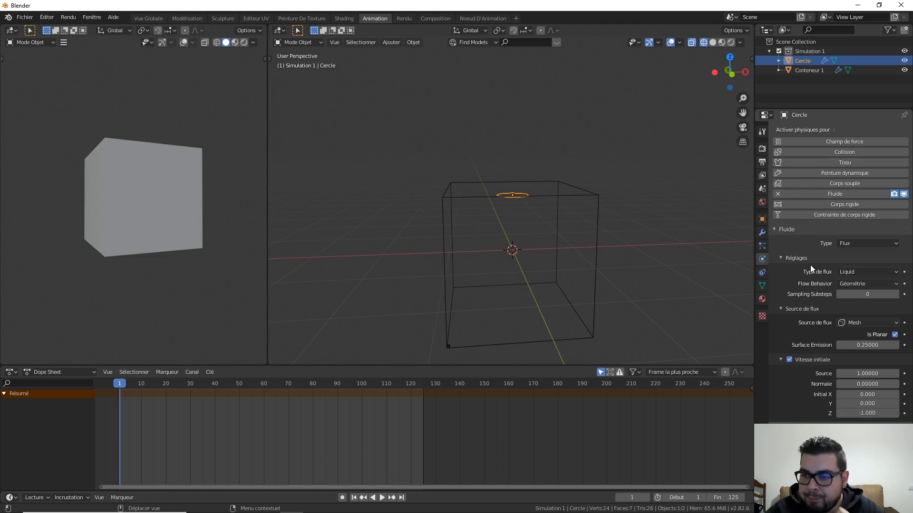
Set the Surface Emission of Cercle's flow source to 0
left_click(873, 345)
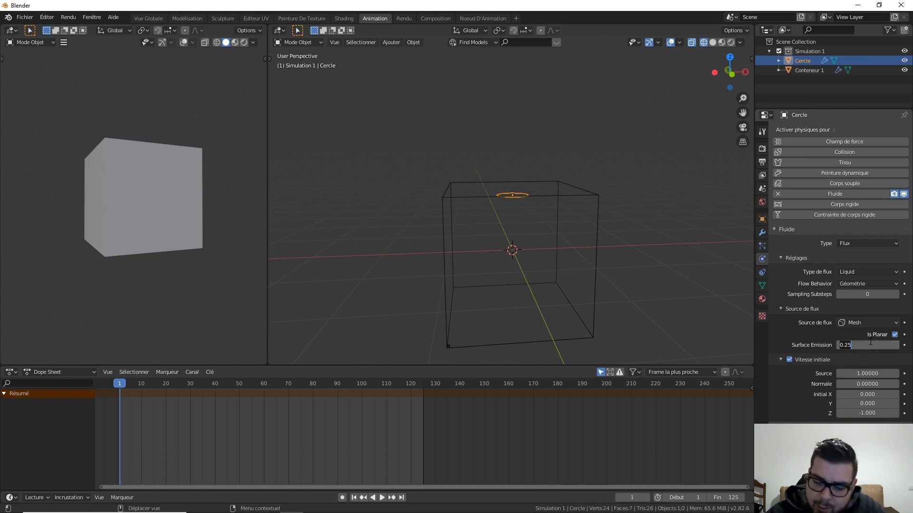
type("0")
key("Return")
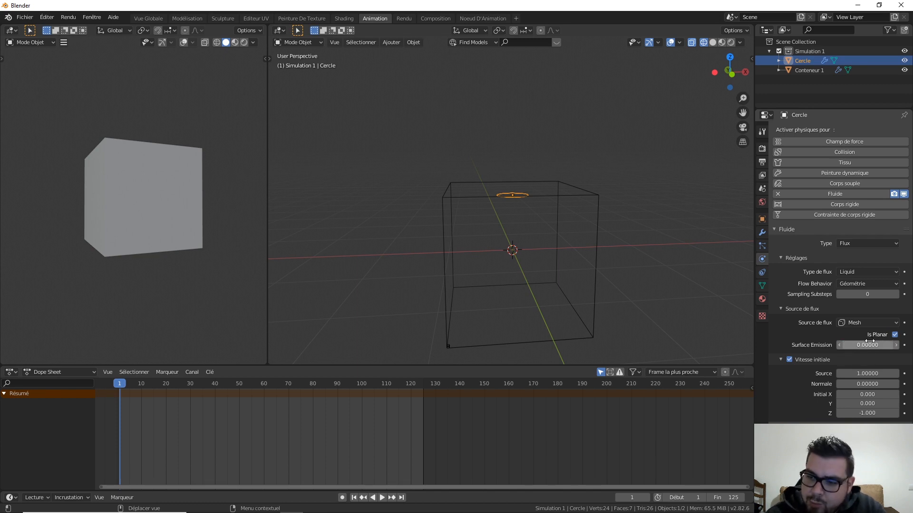
Bake the fluid data and the liquid mesh of the Conteneur 1 domain
left_click(591, 194)
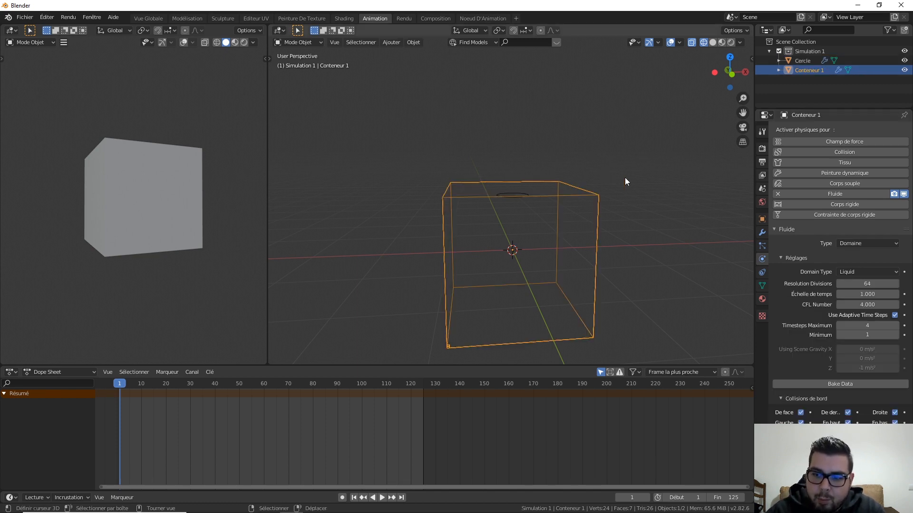
left_click(849, 383)
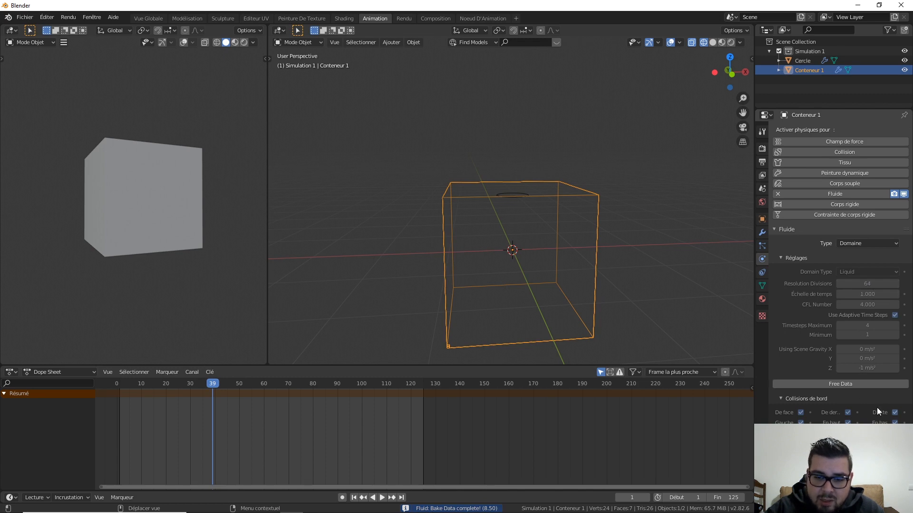
scroll(876, 412, "down", 10)
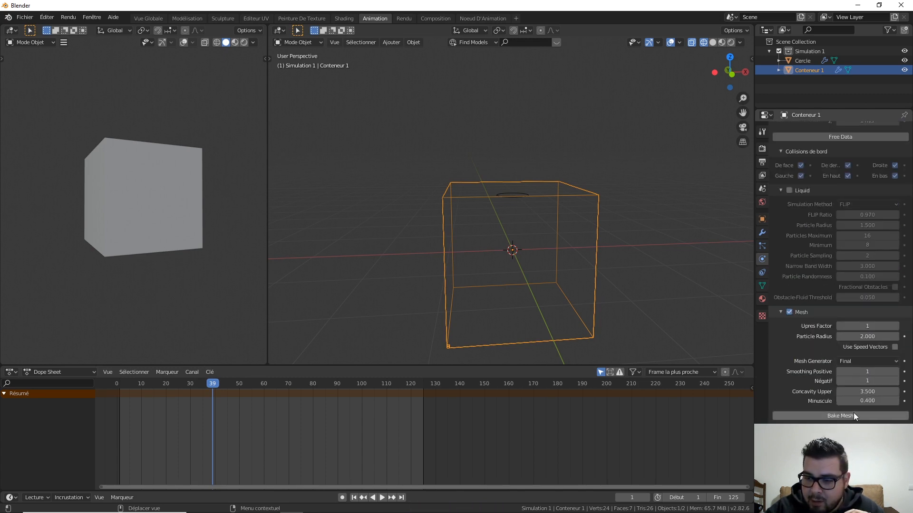
left_click(855, 414)
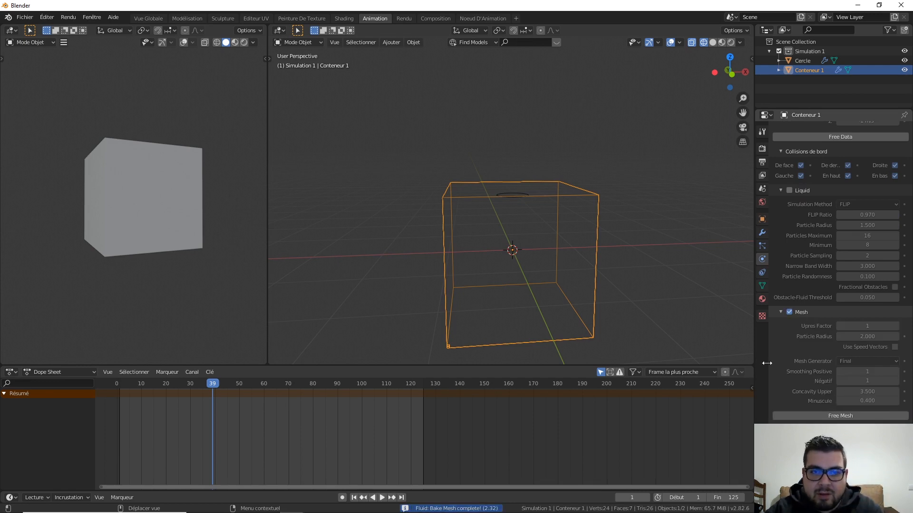
Play the simulation from the first frame to check the bake, stop it and return to frame 1
left_click(354, 497)
left_click(383, 497)
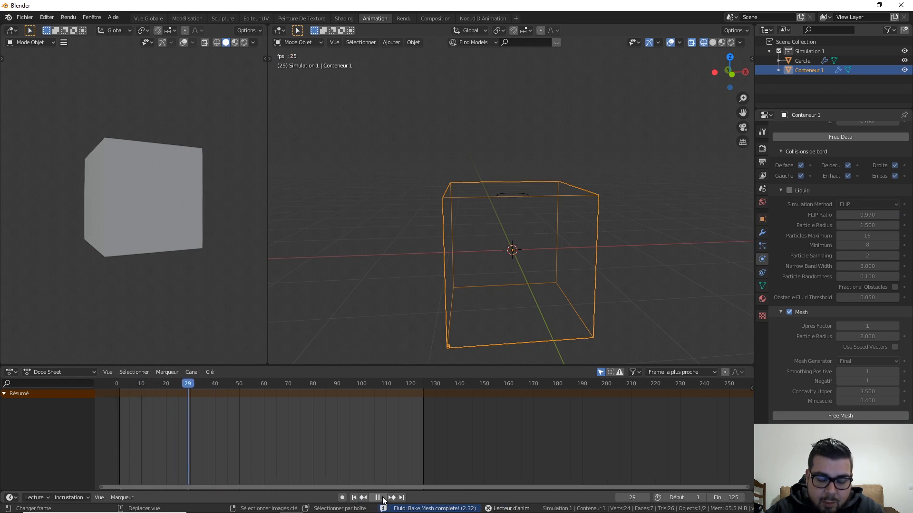
left_click(383, 498)
left_click(354, 497)
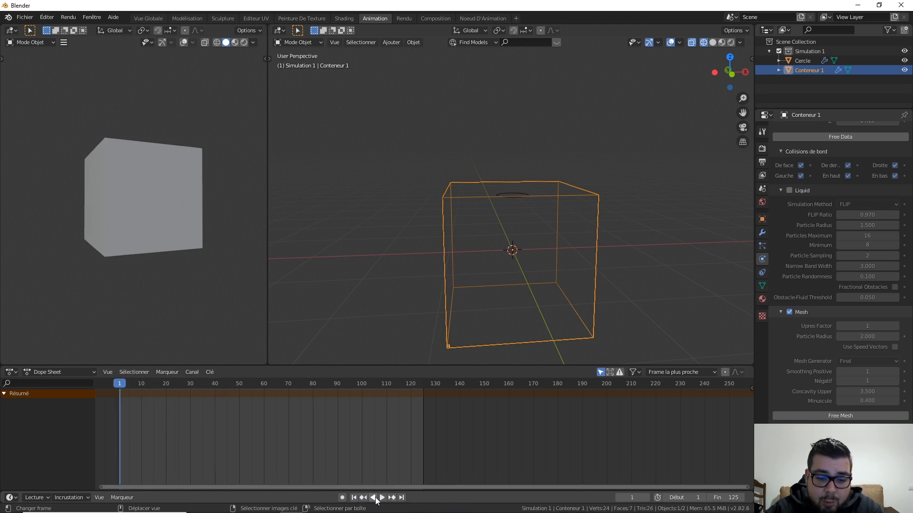
Select Cercle, make sure Is Planar is enabled, and set its Surface Emission to 2
left_click(502, 194)
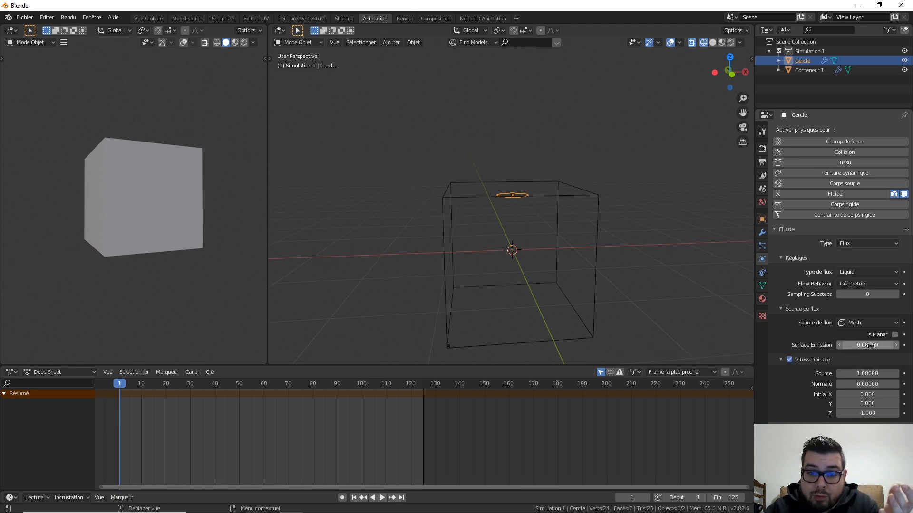
left_click(894, 335)
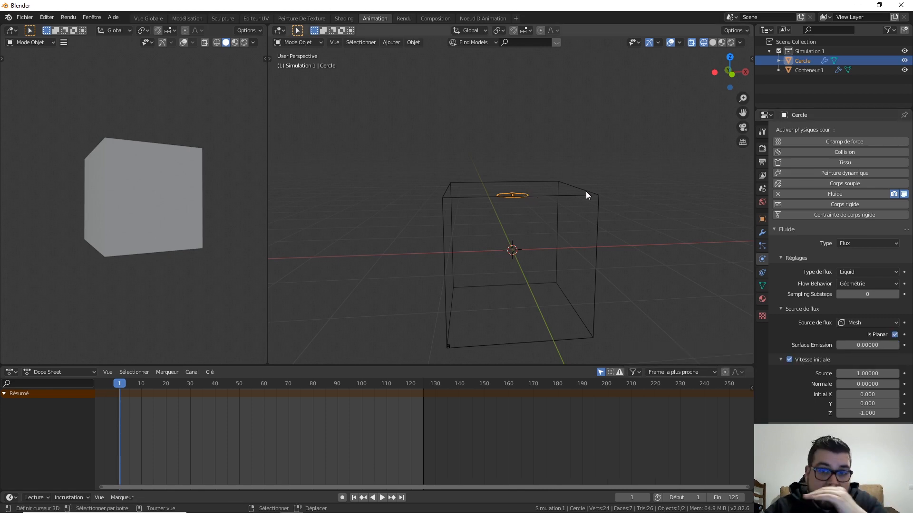
left_click(869, 344)
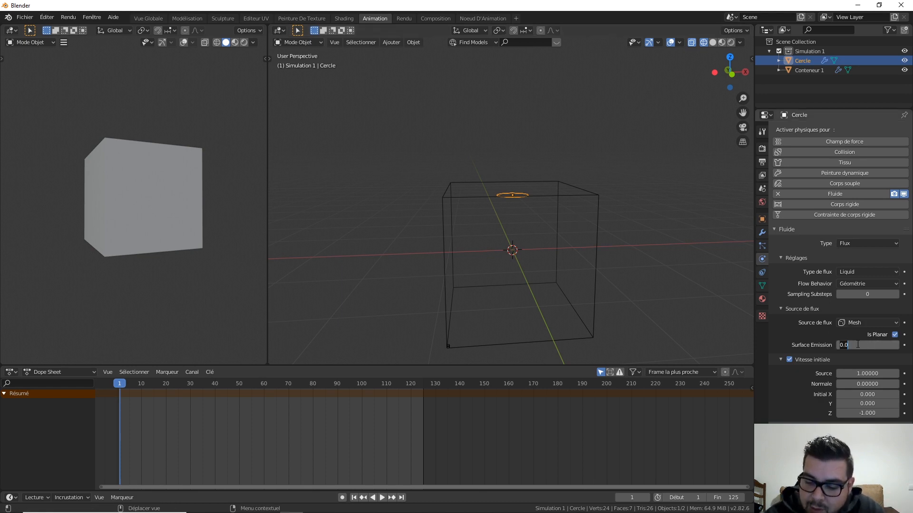
type("2")
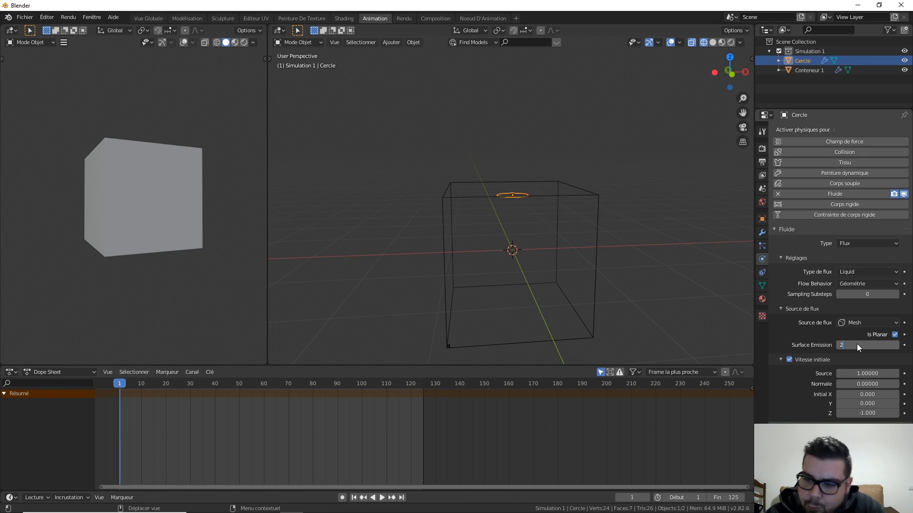
key("Return")
Nudge Conteneur 1 by about 0.1 m in X, -0.01 m in Y and 0.02 m in Z, and switch the viewport to solid shading
left_click(592, 217)
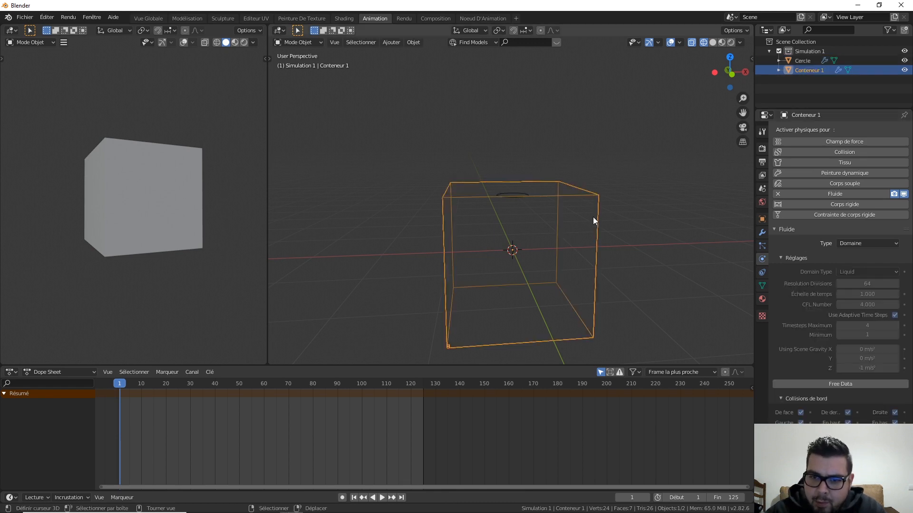
left_click_drag(592, 216, 586, 242)
key("shift+z")
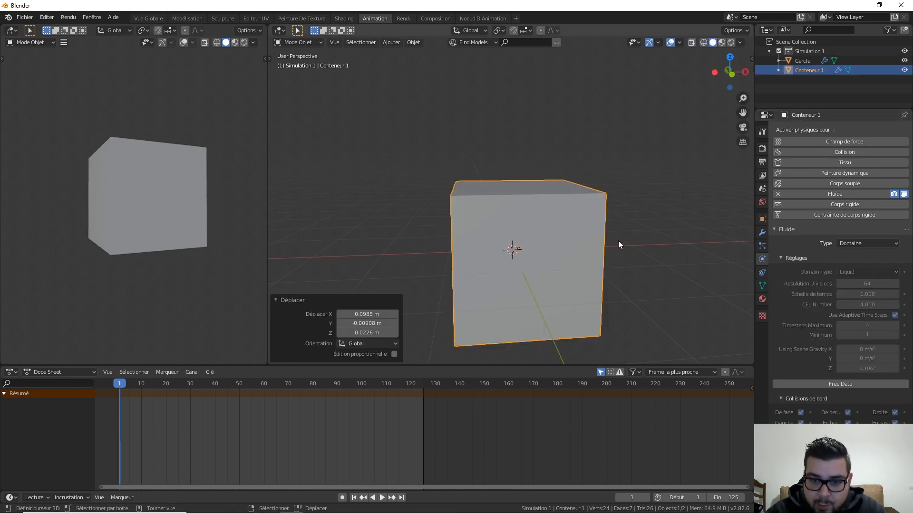
Free the baked data of the Conteneur 1 domain and set the viewport back to wireframe shading
left_click(846, 383)
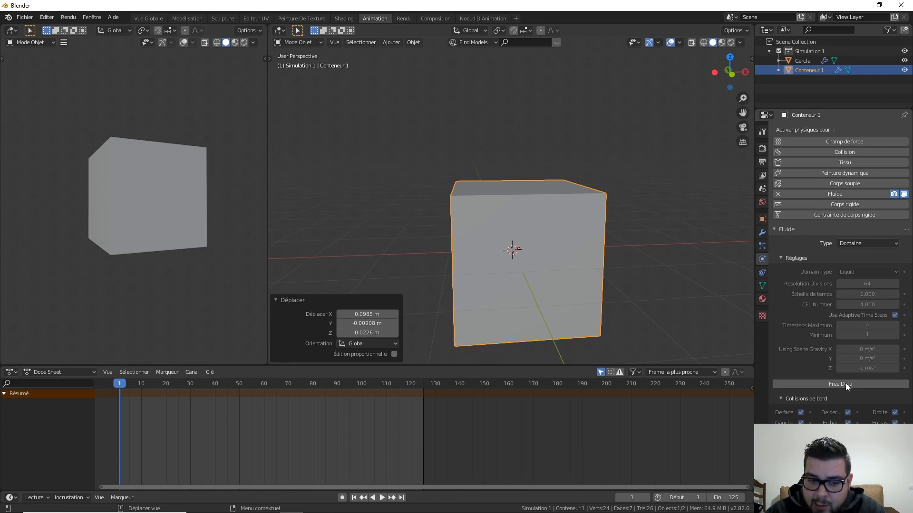
key("z")
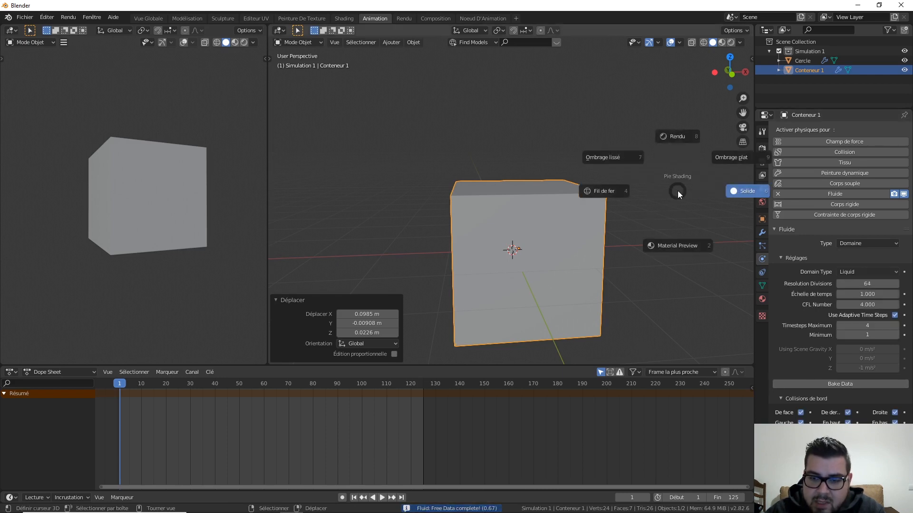
left_click(620, 192)
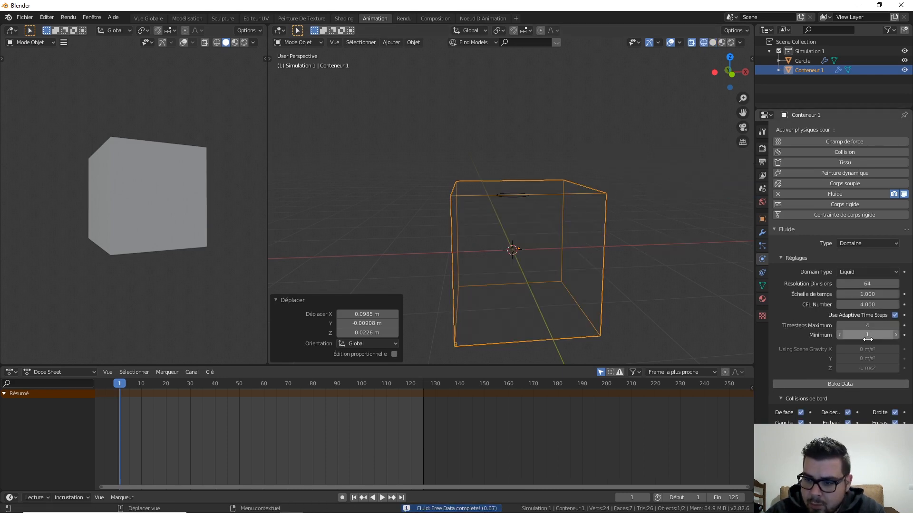
Rebake the Conteneur 1 domain's fluid data with the current flow settings, and bake its liquid mesh
left_click(865, 385)
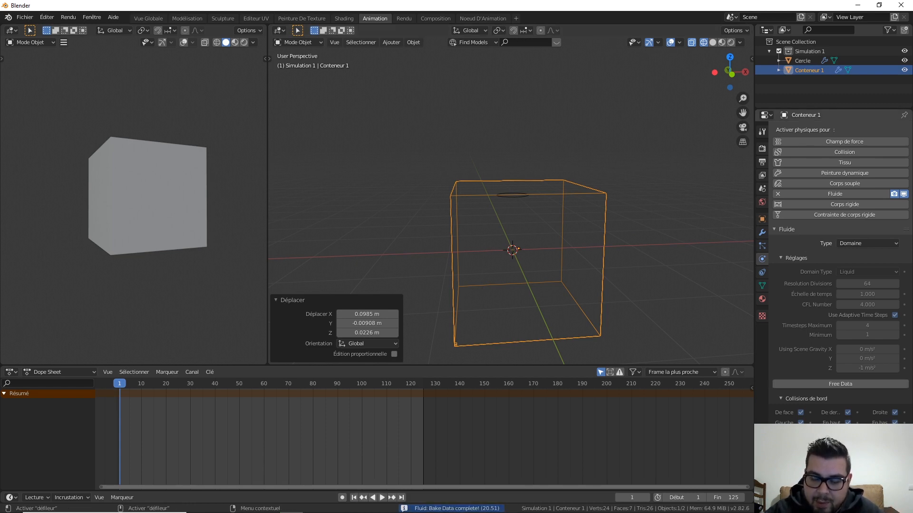
scroll(839, 266, "down", 8)
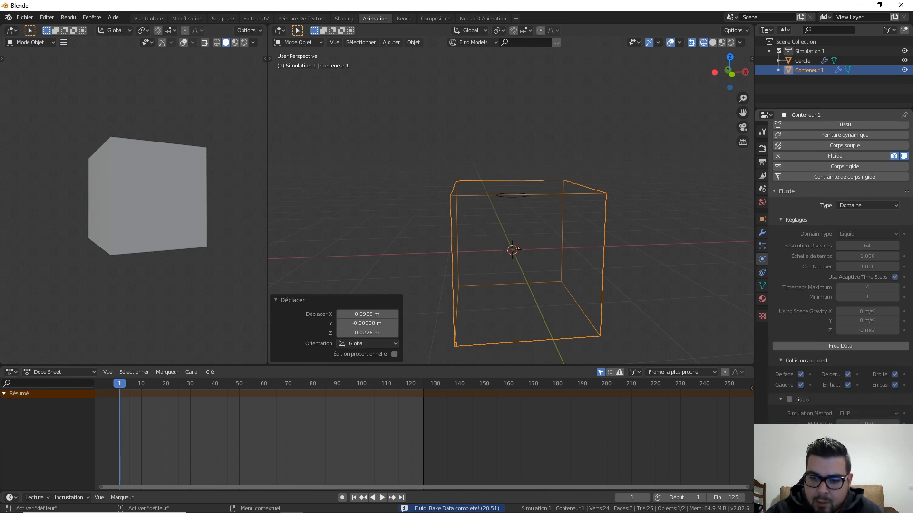
scroll(839, 333, "down", 5)
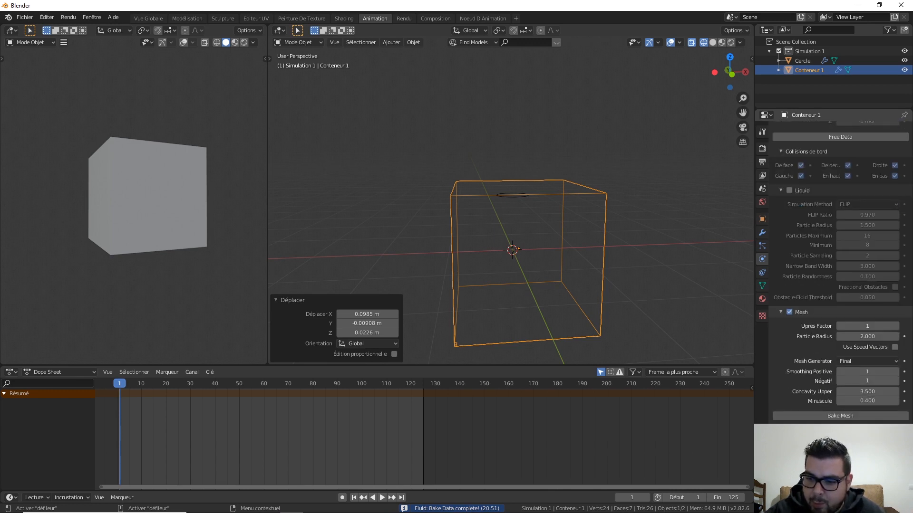
left_click(859, 414)
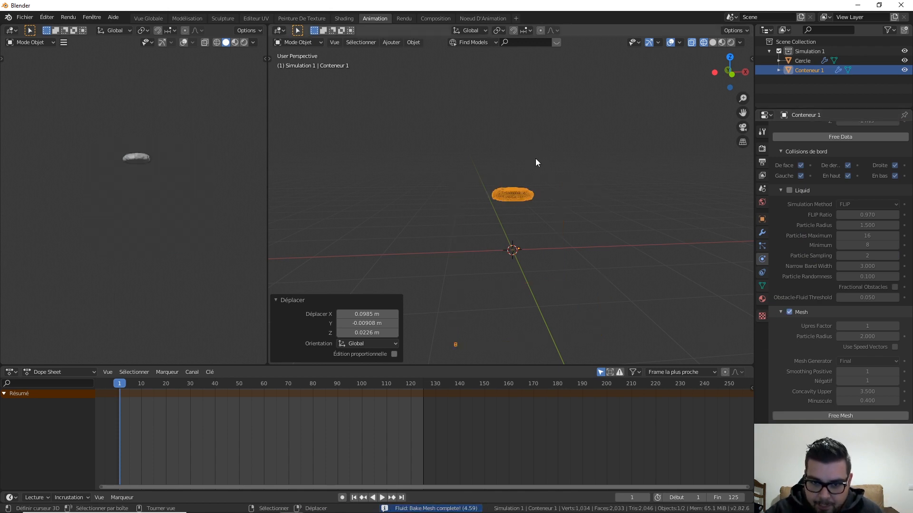
Examine the baked liquid mesh around the source up close, and select Cercle to compare its plane with the emitted liquid
scroll(565, 228, "up", 8)
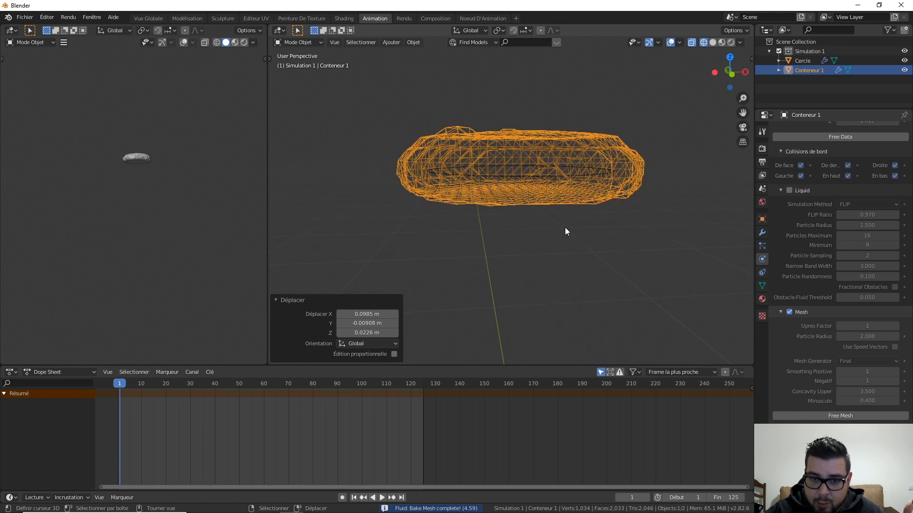
middle_click_drag(565, 227, 561, 208)
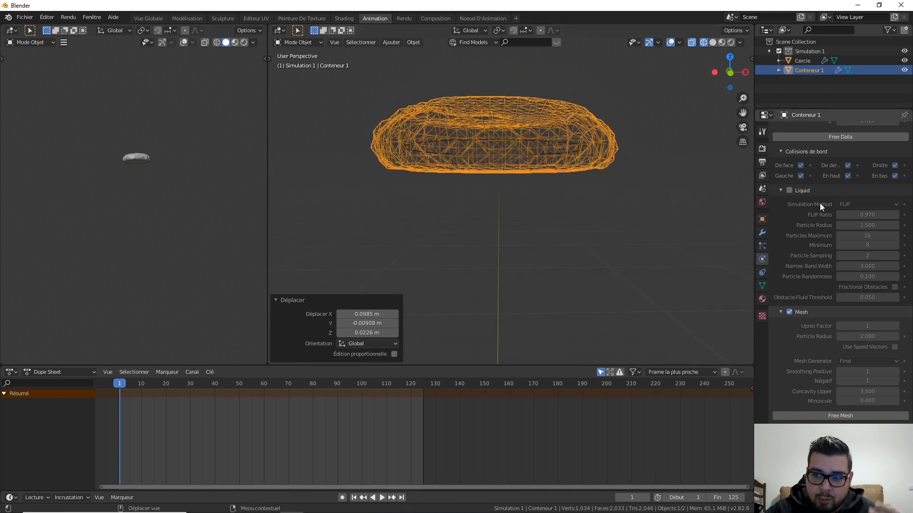
left_click(534, 143)
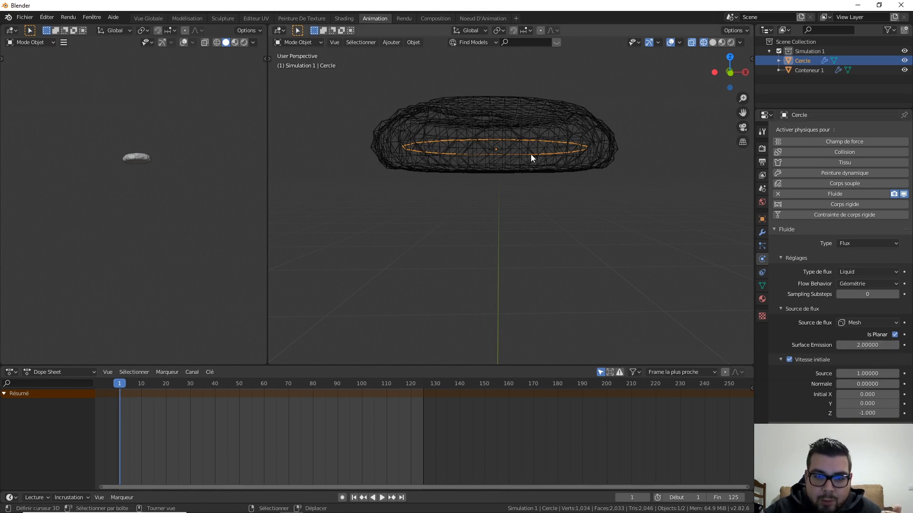
scroll(531, 154, "down", 3)
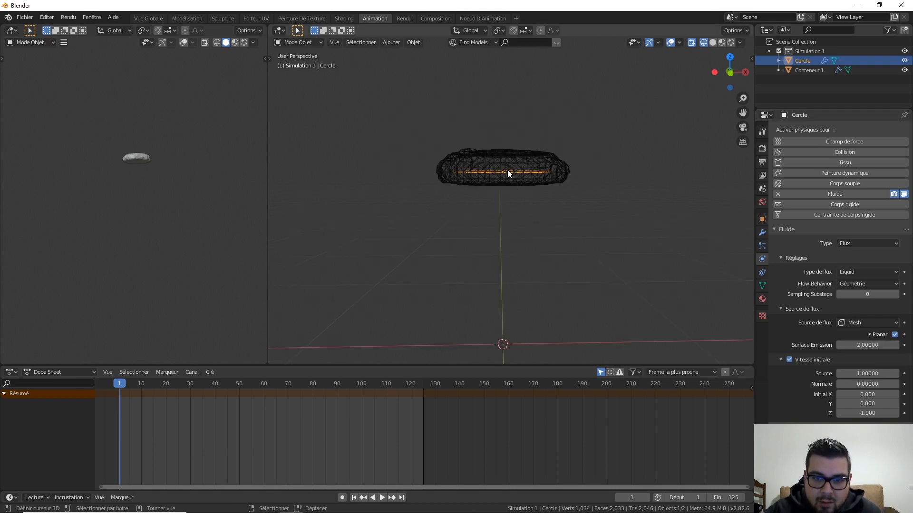
middle_click_drag(521, 209, 521, 260)
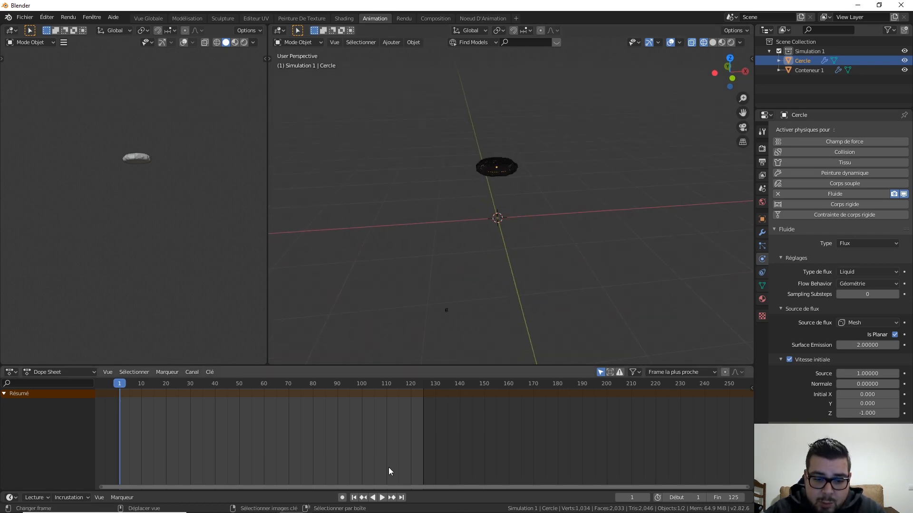
Play back the baked fluid simulation in two short runs, then return to the first frame
left_click(381, 498)
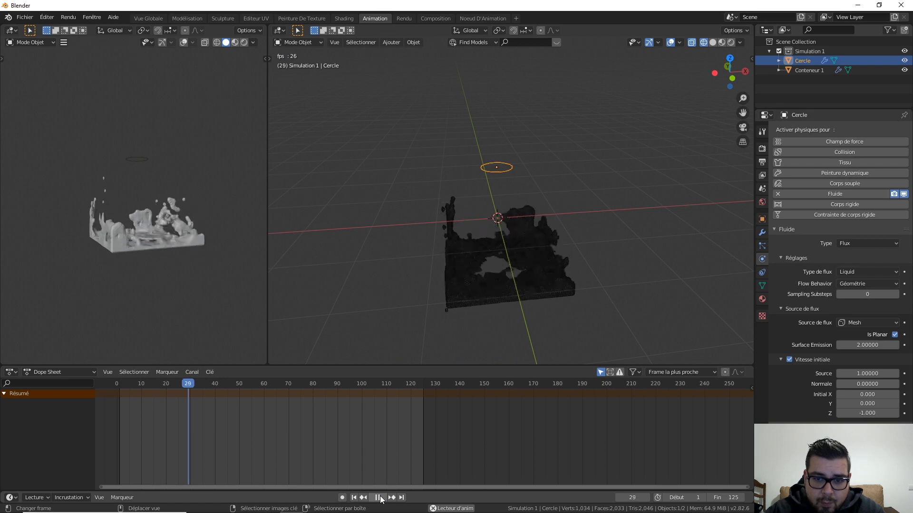
left_click(381, 498)
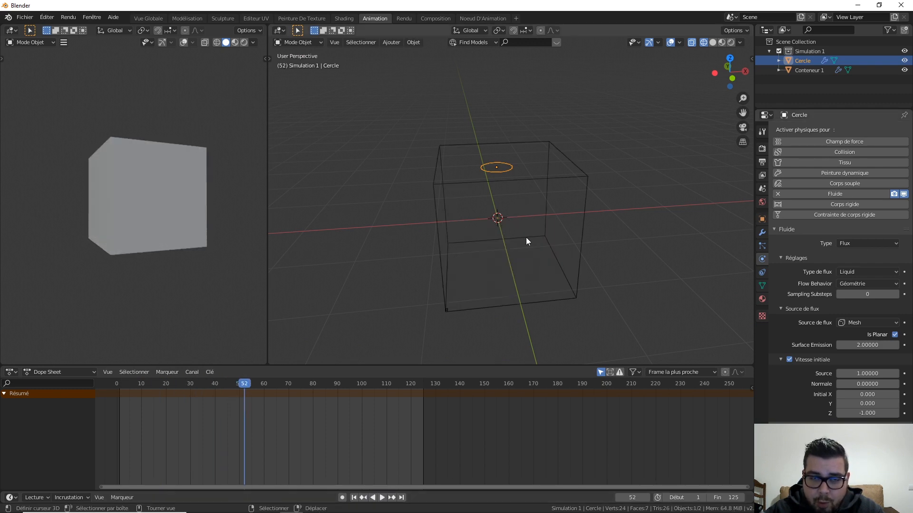
left_click(383, 498)
left_click(382, 498)
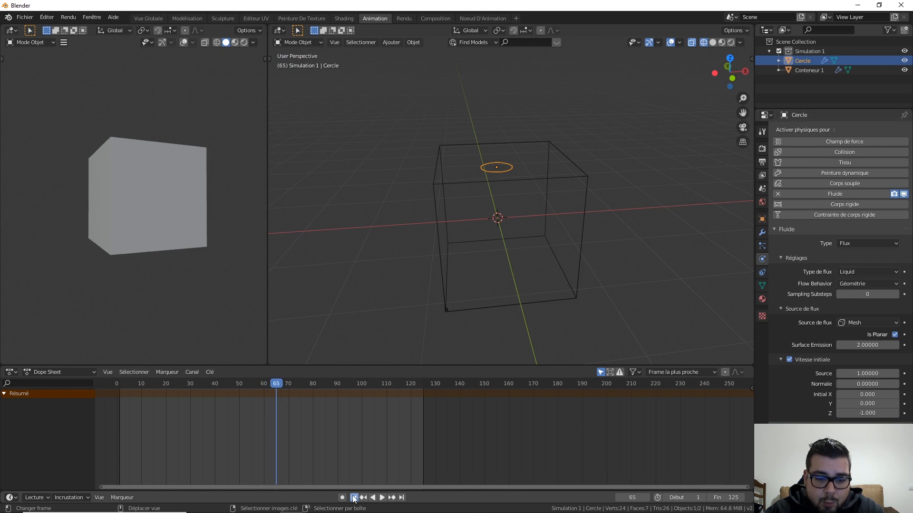
left_click(353, 498)
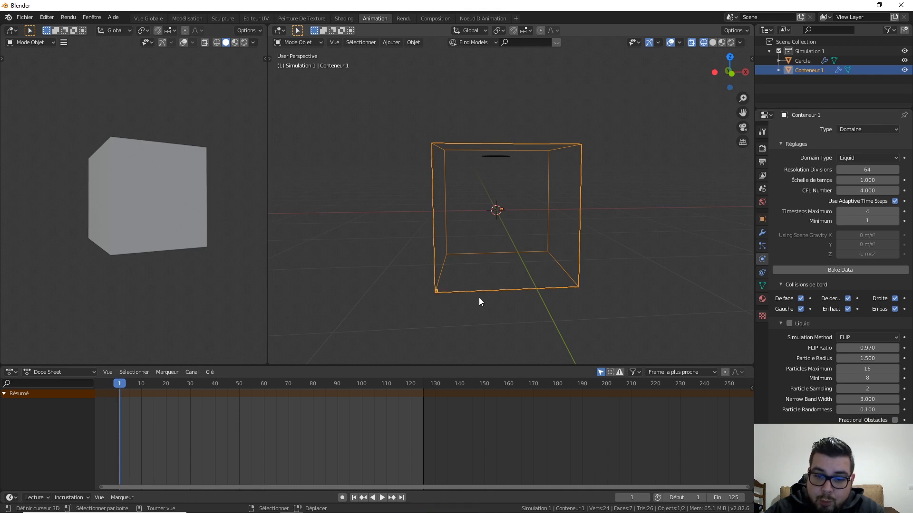
Set the Conteneur 1 domain's Resolution Divisions to 32, then bake the fluid data and mesh
left_click(867, 170)
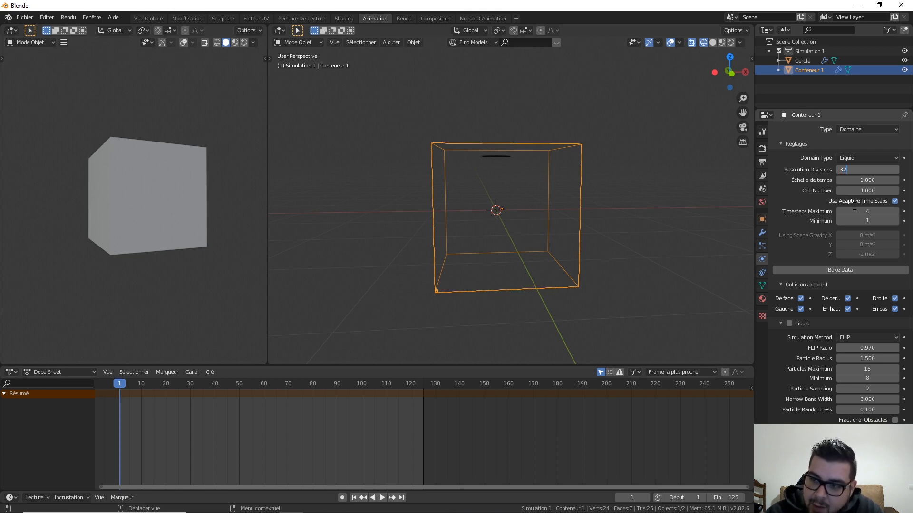
type("32")
key("Return")
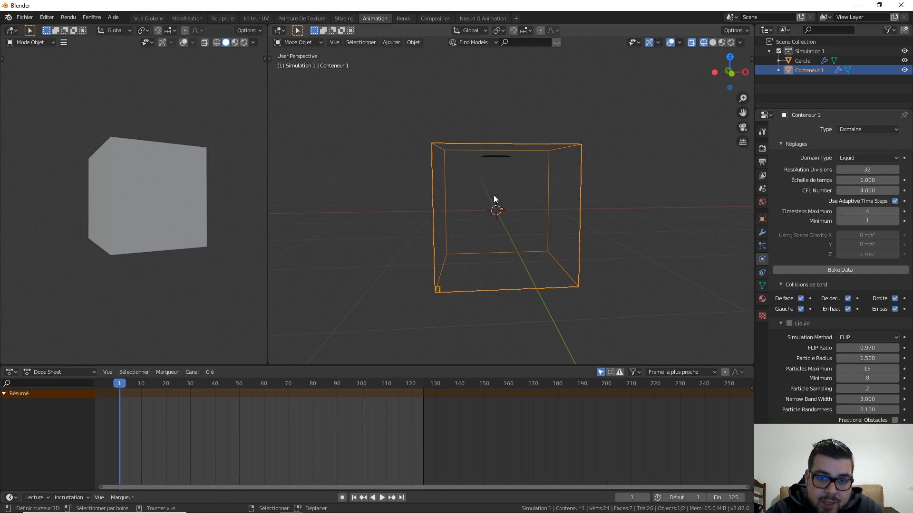
left_click(854, 268)
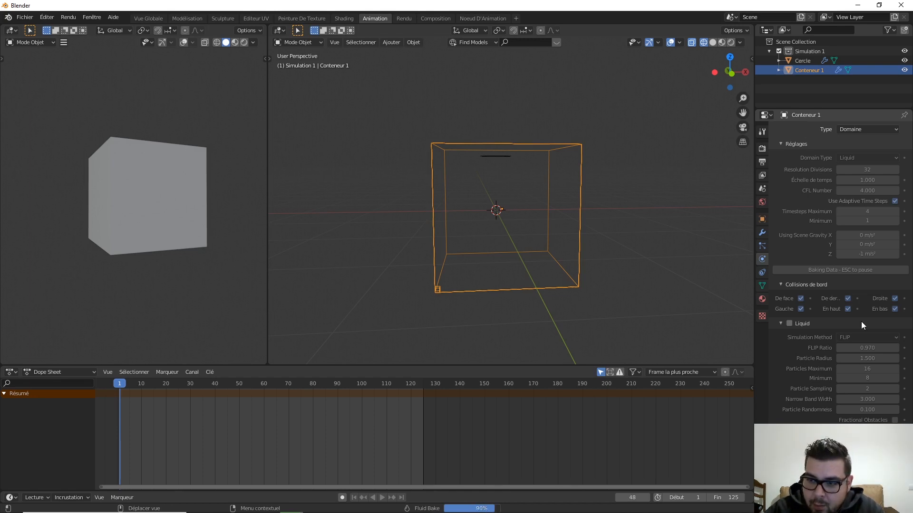
scroll(857, 363, "down", 4)
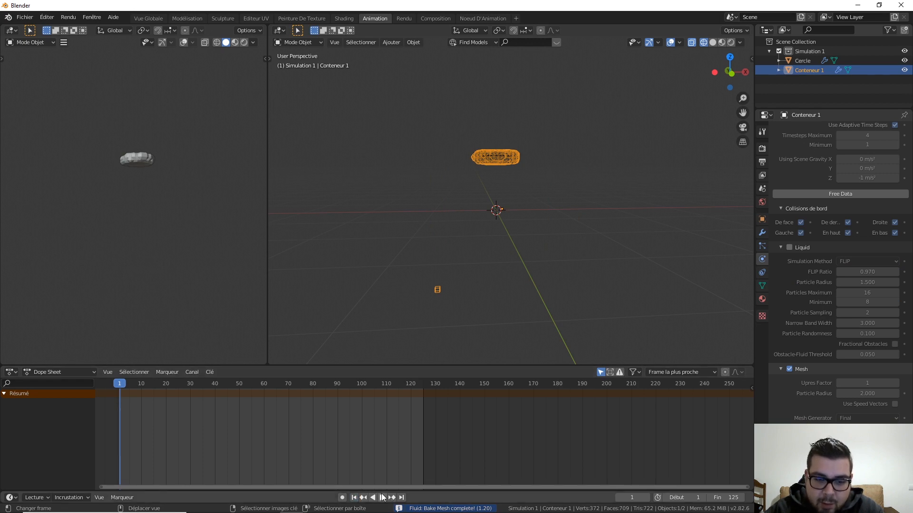
Play the rebaked simulation in short runs and examine the liquid mesh from above and from the side in both viewports
left_click(382, 497)
left_click(382, 497)
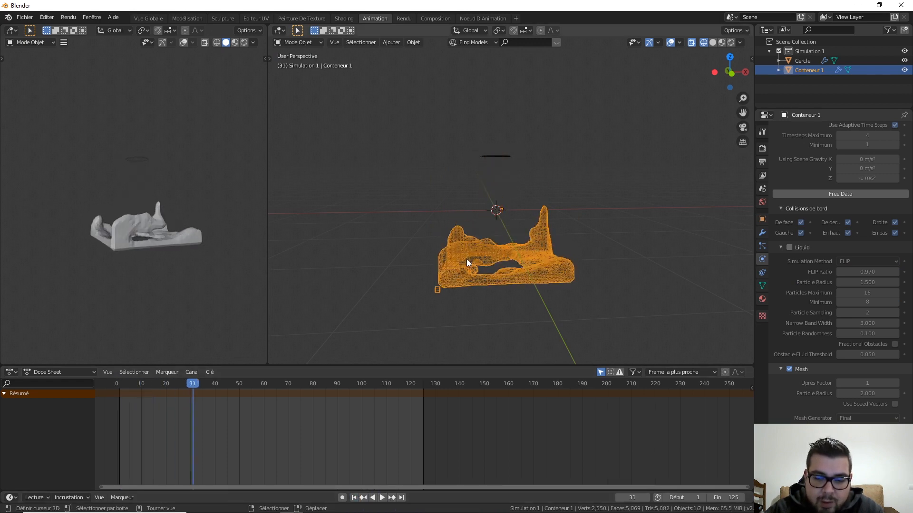
middle_click_drag(466, 259, 500, 295)
middle_click_drag(140, 203, 140, 222)
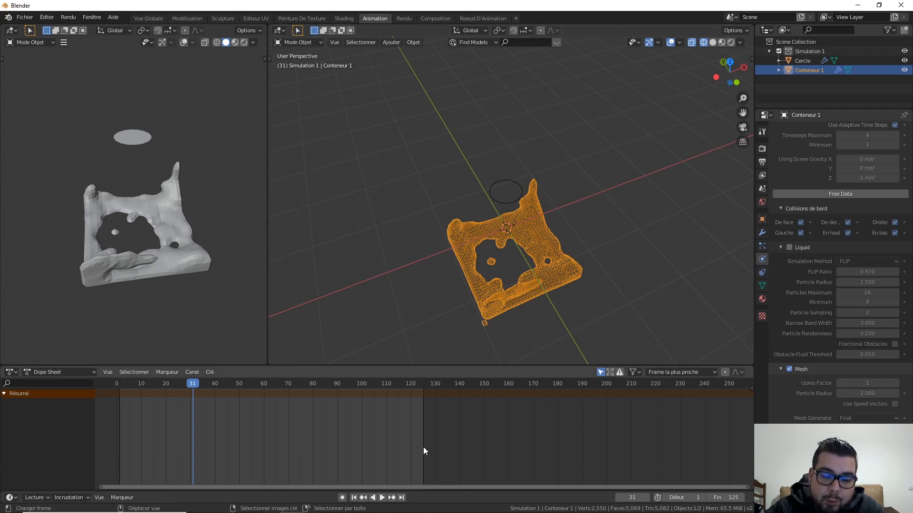
left_click(382, 499)
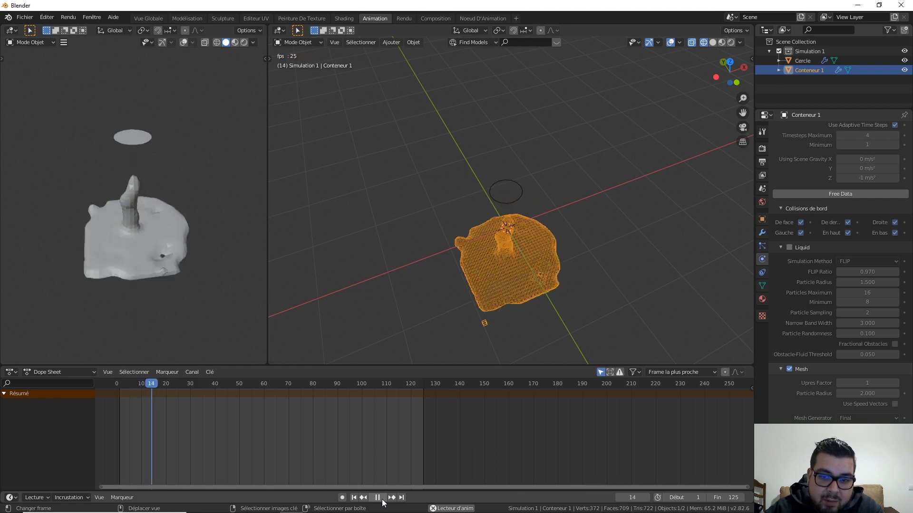
left_click(382, 500)
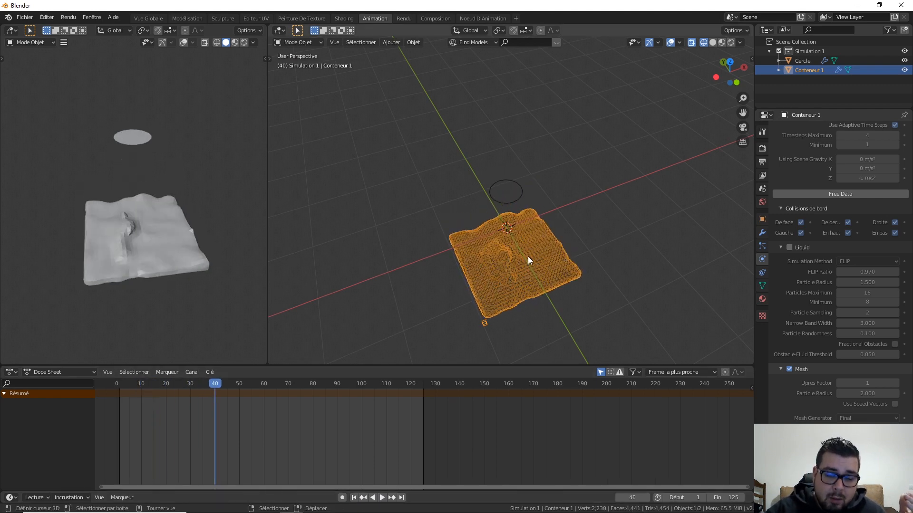
middle_click_drag(503, 323, 483, 281)
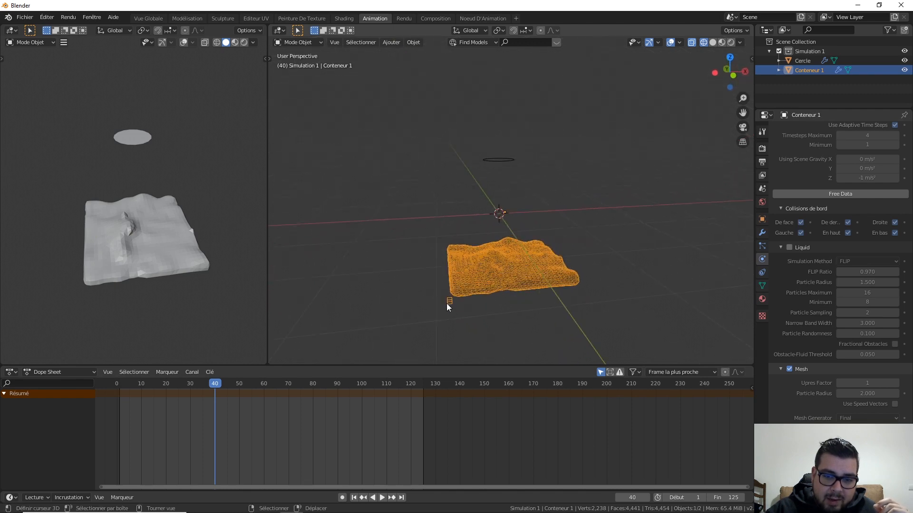
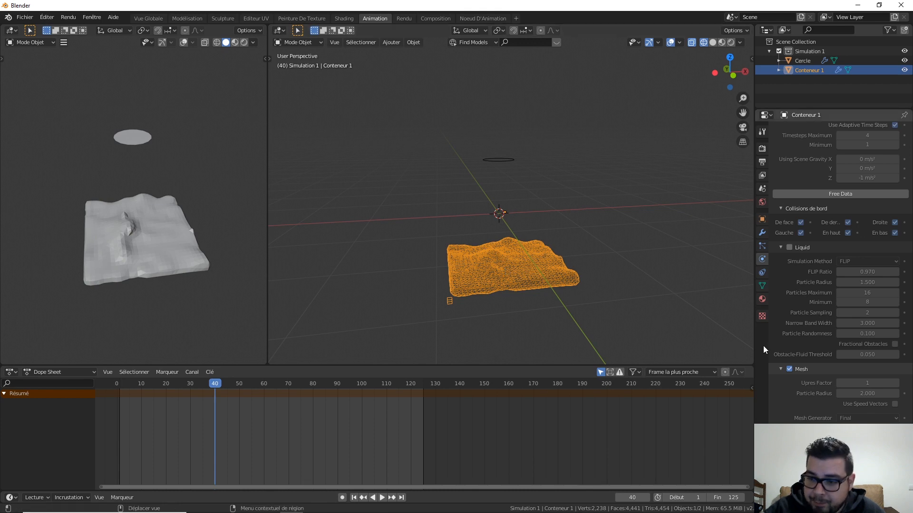
Clear the baked mesh by turning Mesh off and on, then rebake it with an Upres Factor of 3
left_click(789, 369)
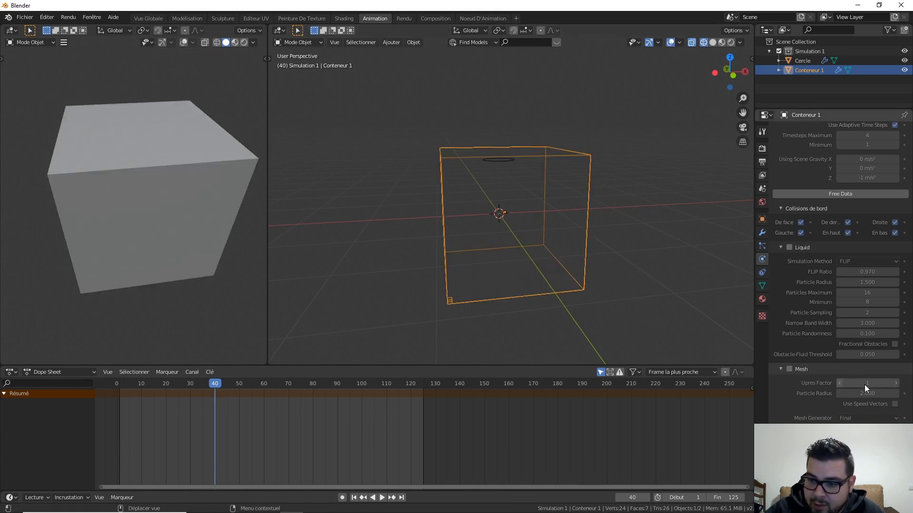
left_click(788, 369)
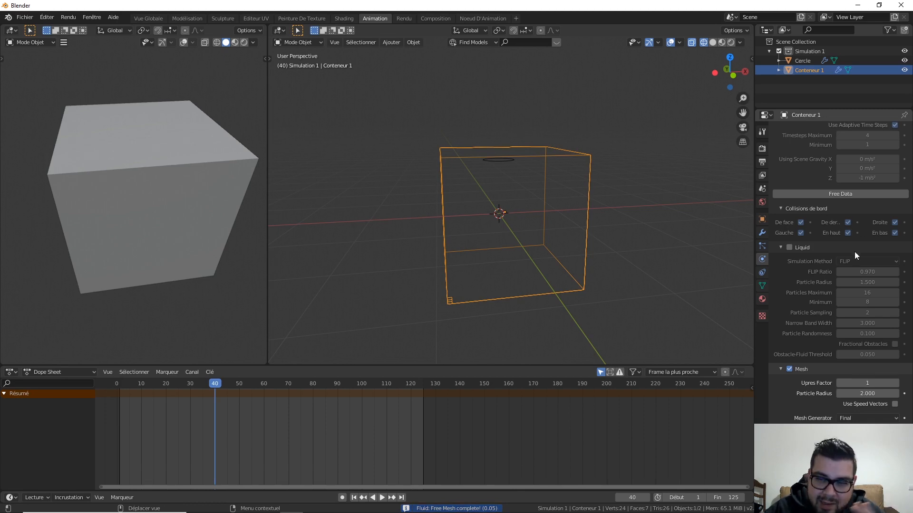
left_click(869, 382)
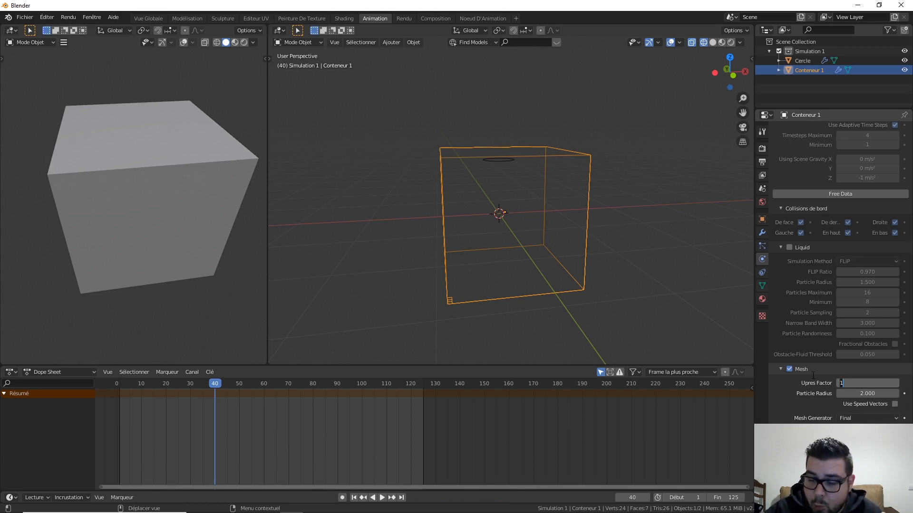
type("3")
key("Return")
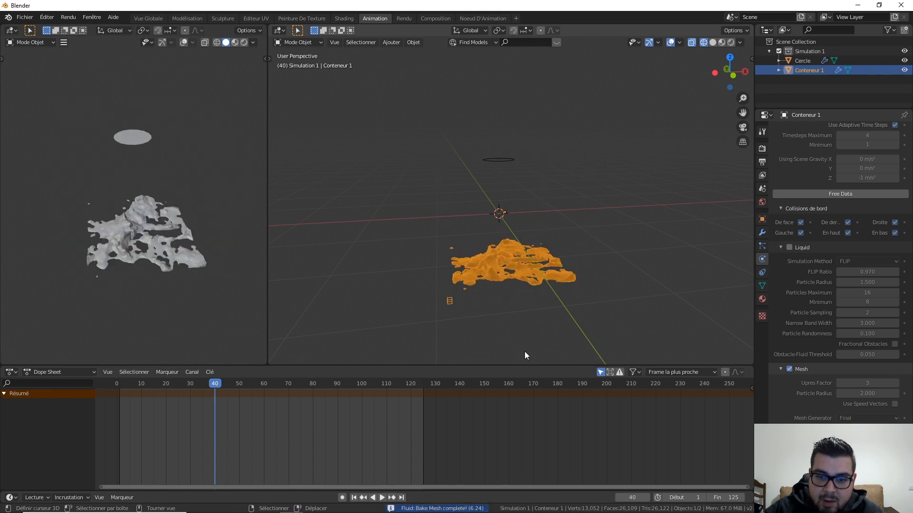
Apply smooth shading (Ombrage lissé) to the liquid mesh at the first frame
left_click(353, 497)
right_click(535, 194)
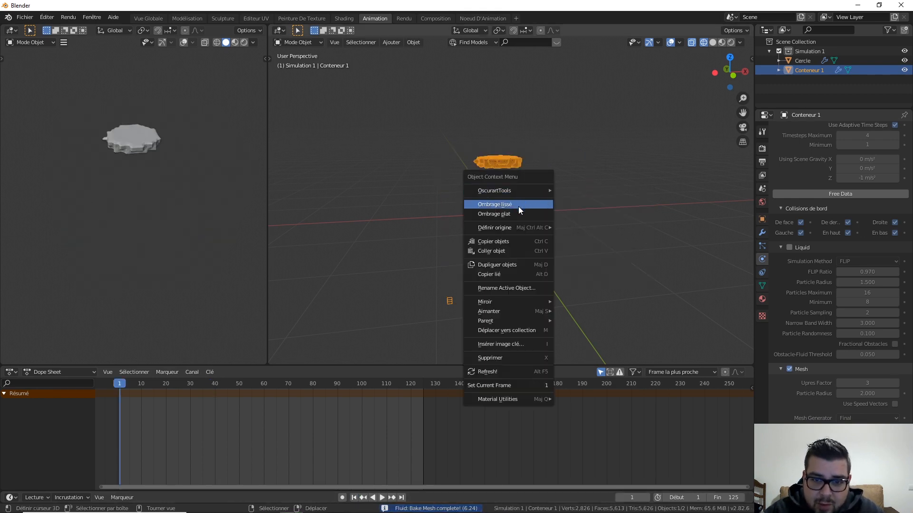
Play the simulation, examine the splash shape and go back to frame 40
left_click(383, 498)
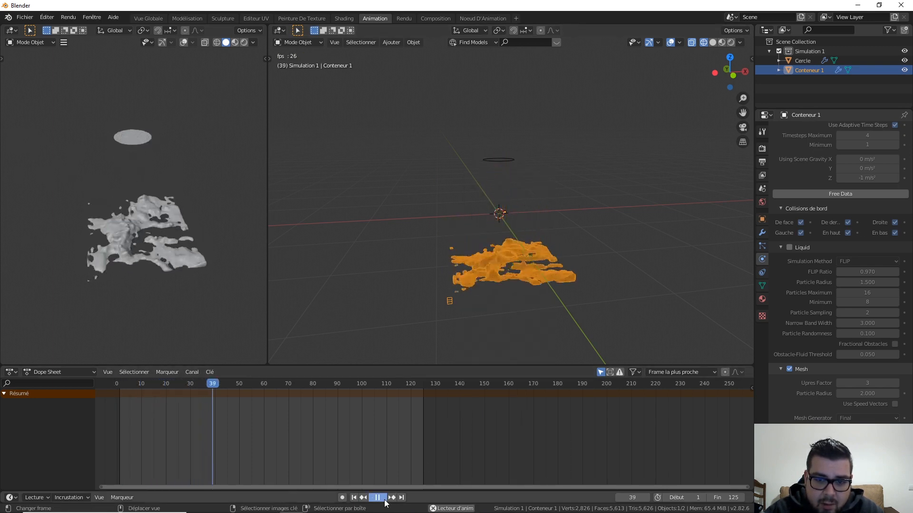
left_click(383, 500)
middle_click_drag(483, 258, 505, 207)
scroll(512, 297, "up", 3)
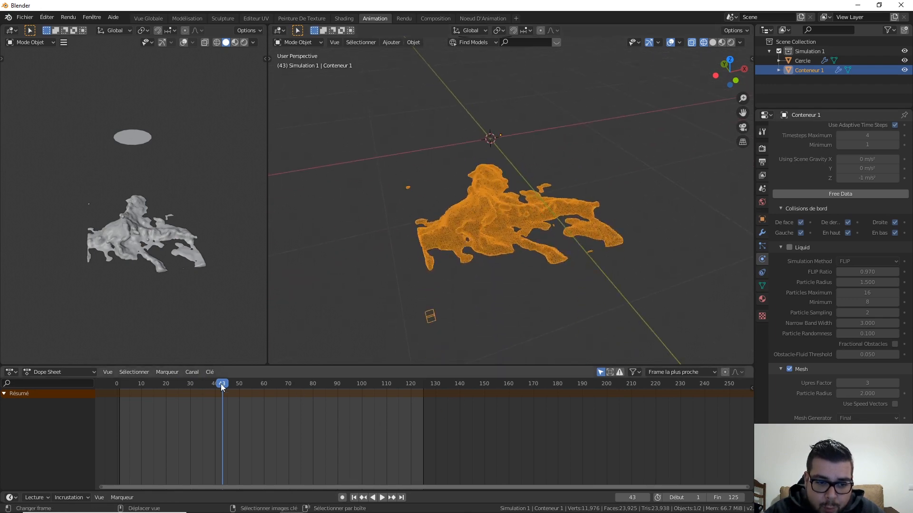
mouse_move(220, 383)
left_mouse_down()
mouse_move(176, 384)
mouse_move(216, 393)
left_mouse_up()
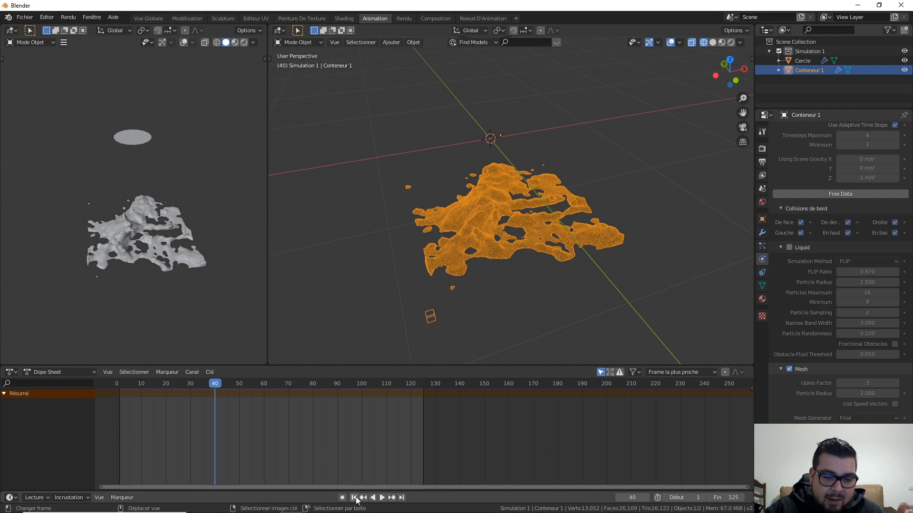
Examine the liquid surface up close in the solid-shaded viewport at frame 40, then go to frame 10
middle_click_drag(203, 269, 4, 146)
scroll(206, 242, "up", 4)
scroll(197, 266, "up", 2)
middle_click_drag(132, 190, 87, 173, "shift")
scroll(138, 245, "up", 1)
middle_click_drag(164, 227, 126, 270, "shift")
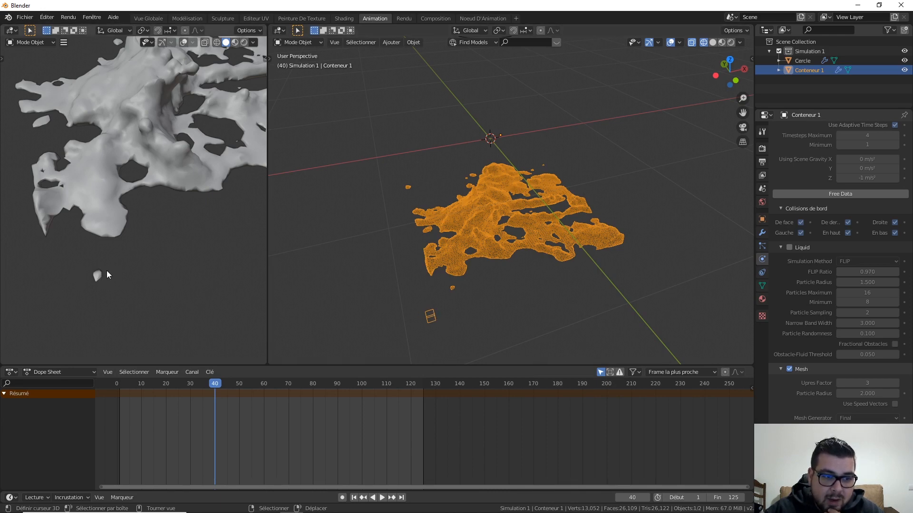
left_click_drag(216, 387, 141, 376)
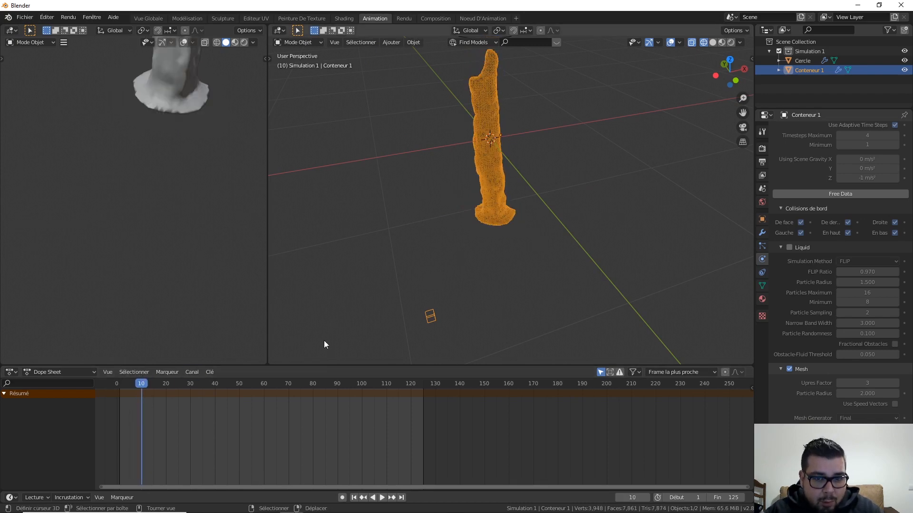
Add a ball metaball and move it about -4.2 m in X, 2.35 m in Y and 0.87 m in Z, away from the fluid
scroll(375, 247, "down", 4)
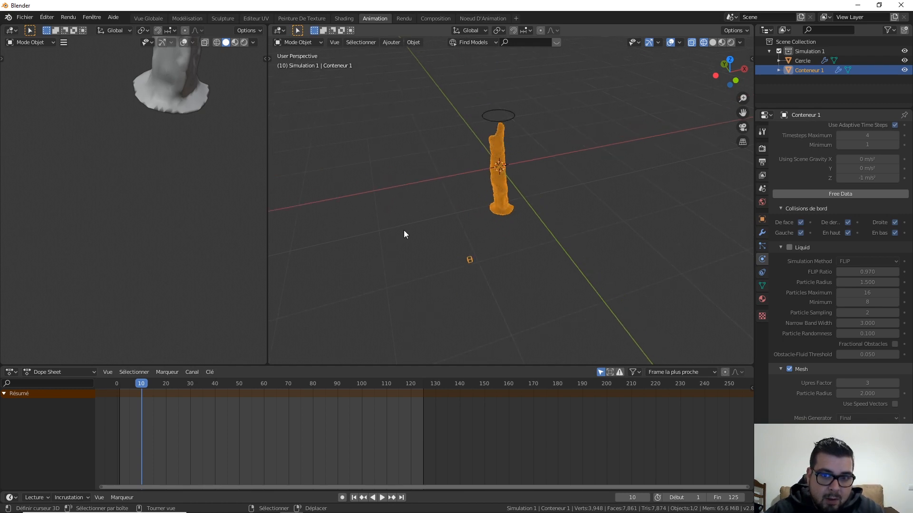
middle_click_drag(434, 211, 467, 204, "shift")
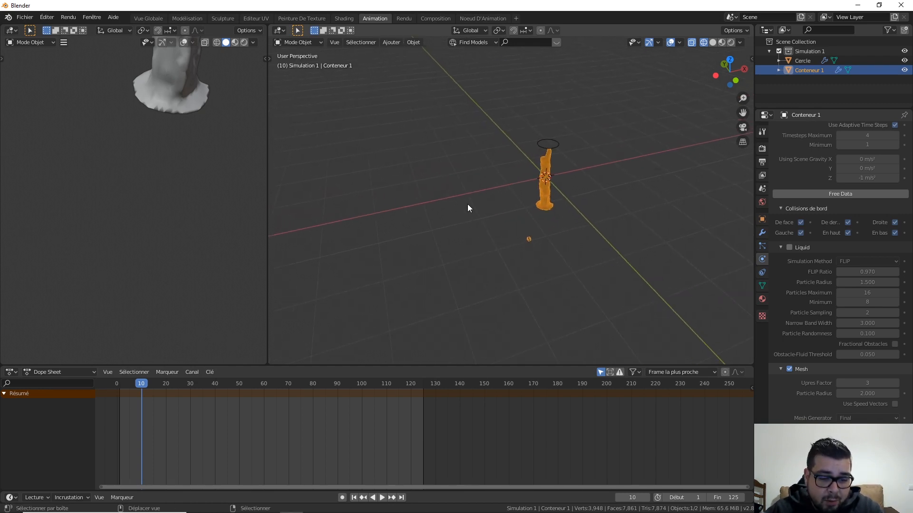
key("shift+a")
mouse_move(467, 204)
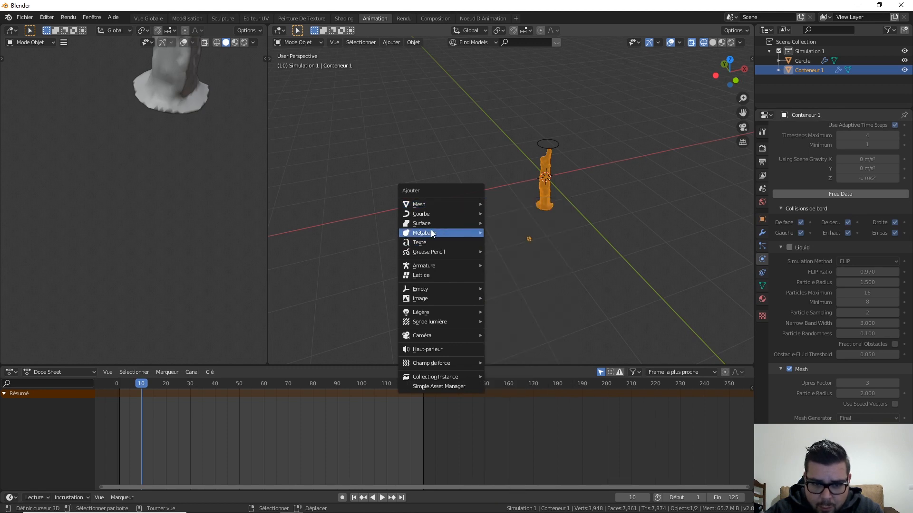
left_click(499, 234)
key("g")
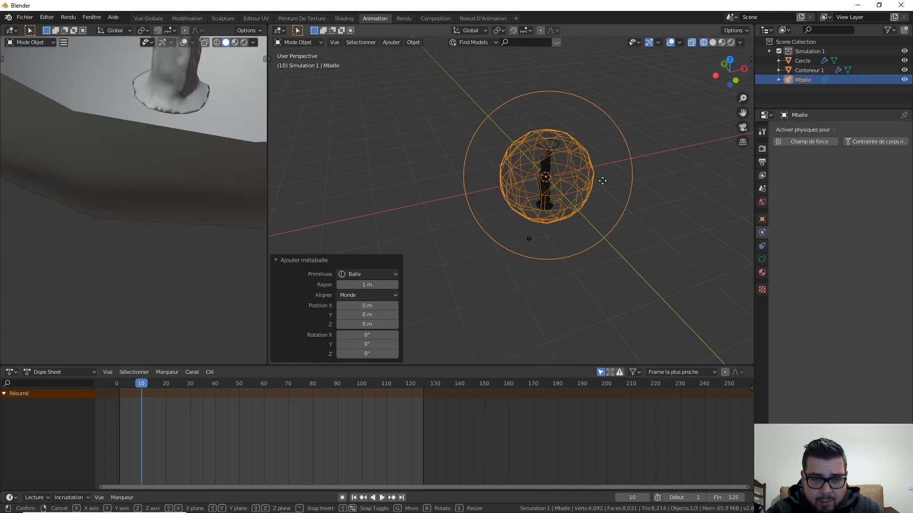
left_click(416, 151)
Duplicate the metaball and shift the copy partly across the original to try out how the two shapes merge, then cancel the shift
scroll(416, 148, "down", 2)
scroll(175, 87, "down", 4)
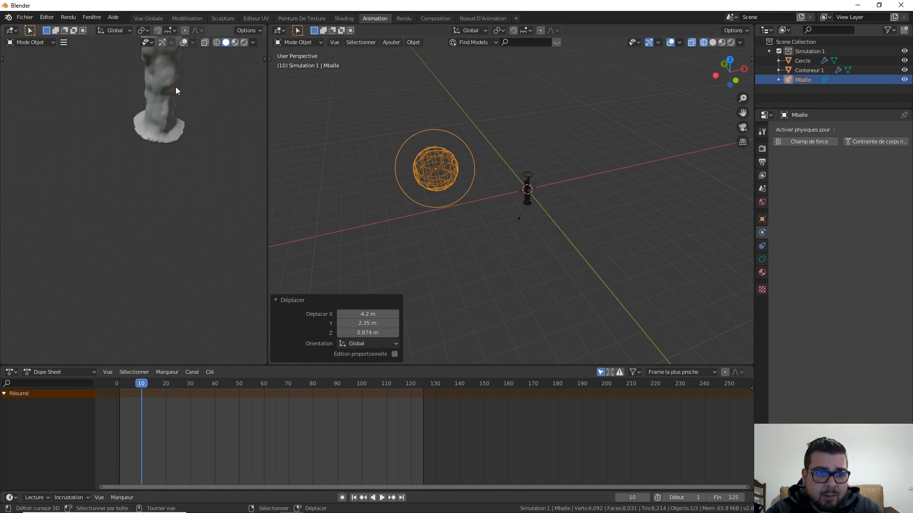
middle_click_drag(167, 108, 222, 130)
scroll(221, 130, "down", 4)
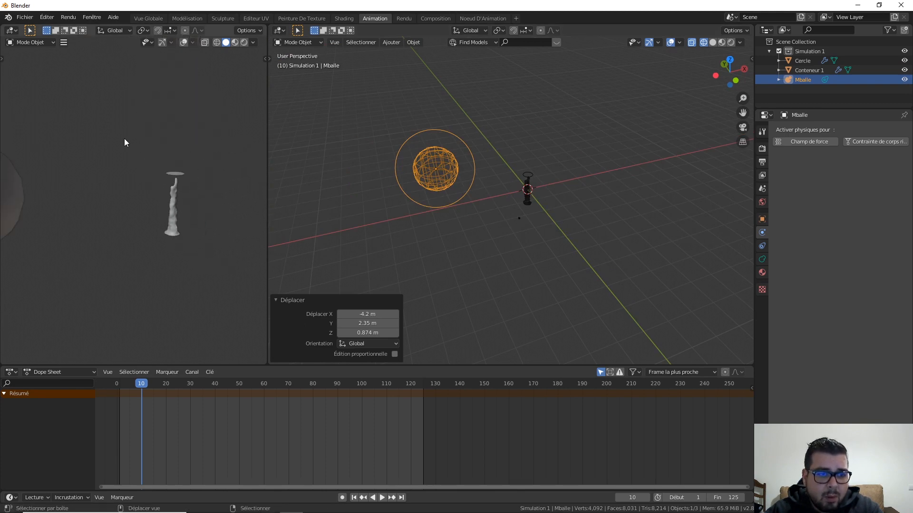
middle_click_drag(125, 139, 274, 132, "shift")
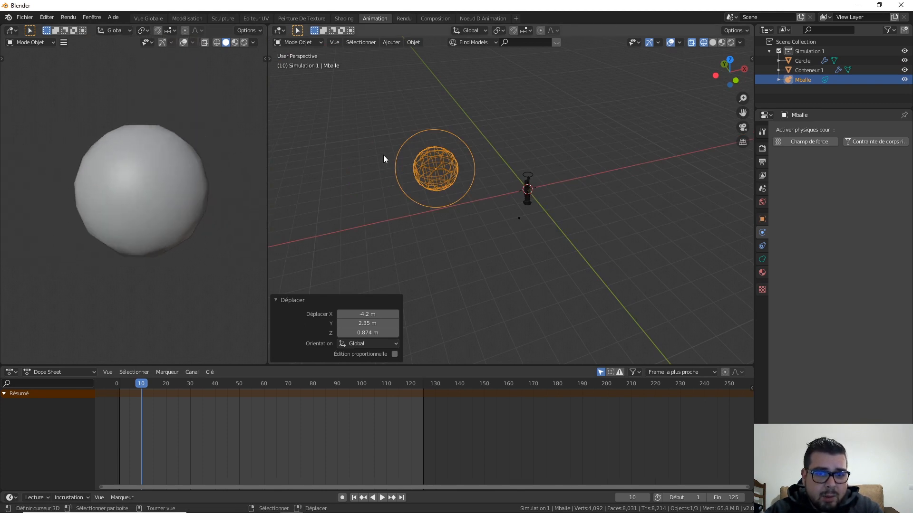
key("shift+d")
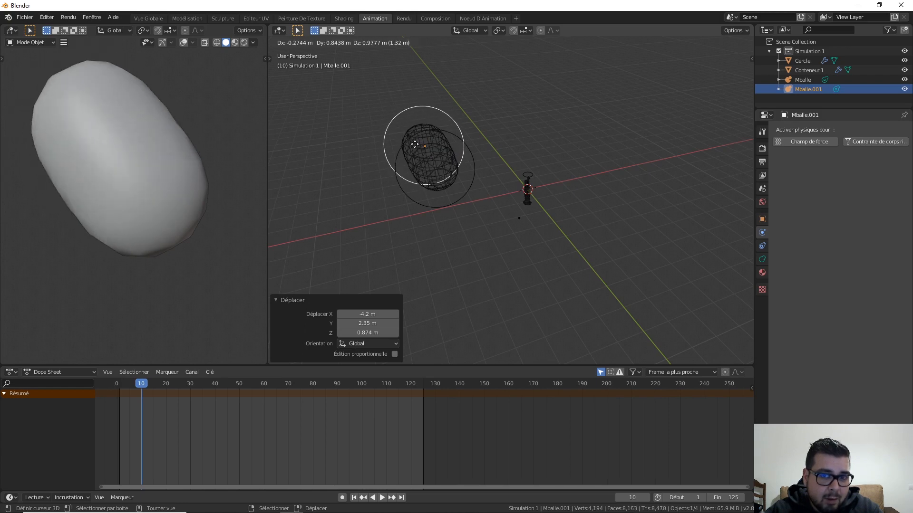
right_click(414, 144)
Delete the duplicated metaball and the original metaball
key("x")
left_click(418, 152)
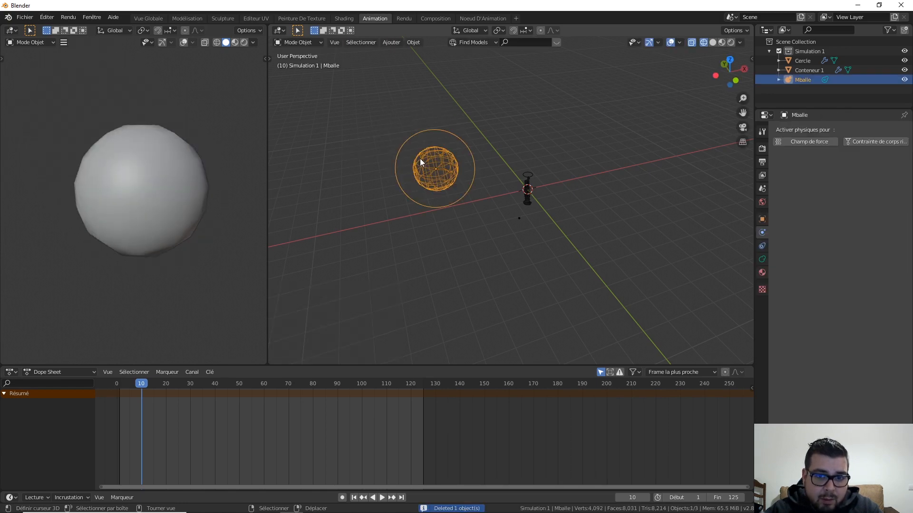
key("x")
left_click(420, 158)
Examine the falling liquid column at frame 10 up close in both viewports
scroll(532, 210, "up", 6)
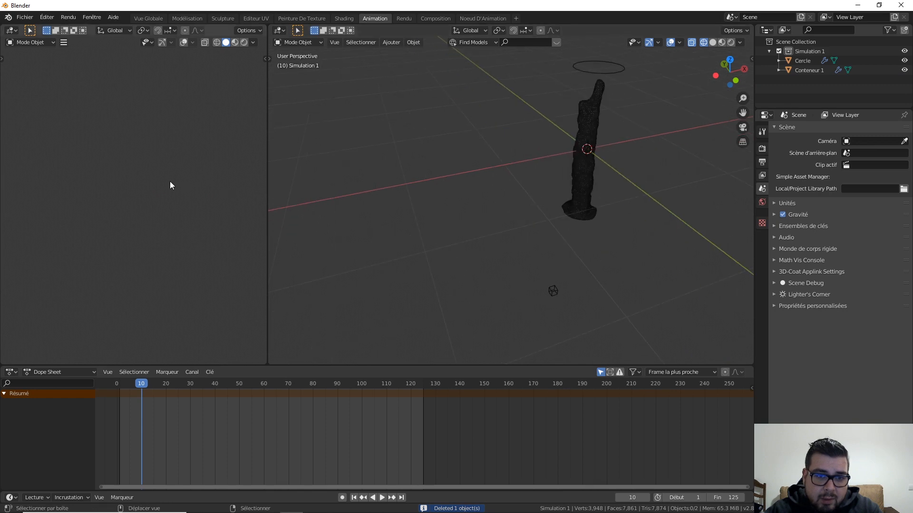
middle_click_drag(170, 182, 181, 219, "shift")
scroll(181, 218, "up", 8)
middle_click_drag(179, 254, 144, 134, "shift")
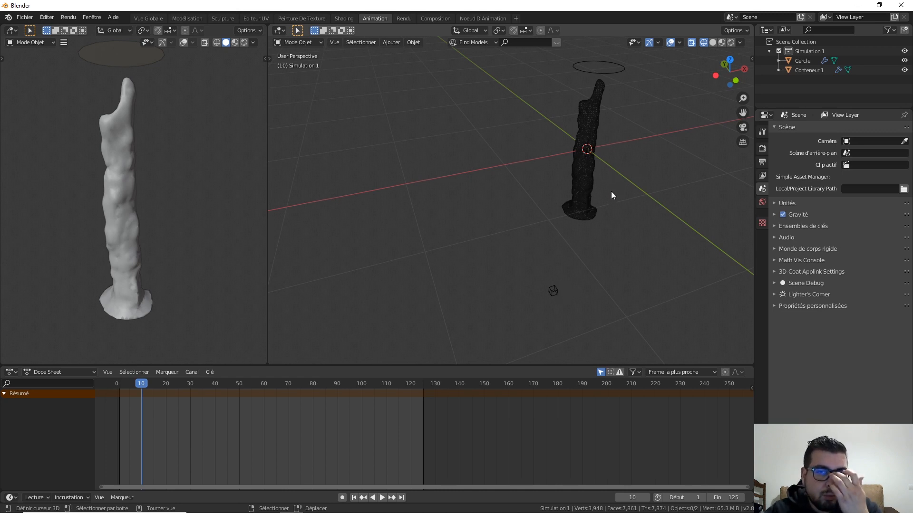
Scrub the baked liquid from frame 10 to frames 13 and 45, examining the column and splashes in both viewports
scroll(602, 199, "up", 1)
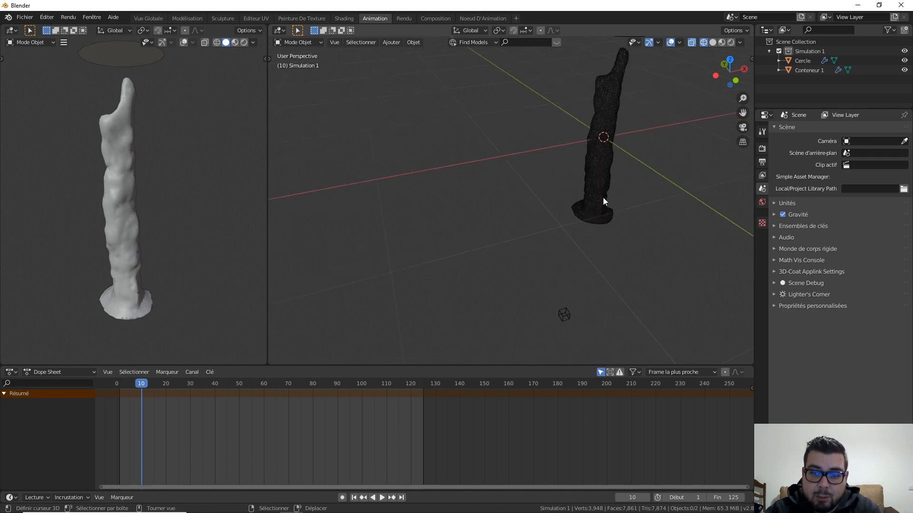
middle_click_drag(602, 202, 559, 104, "shift")
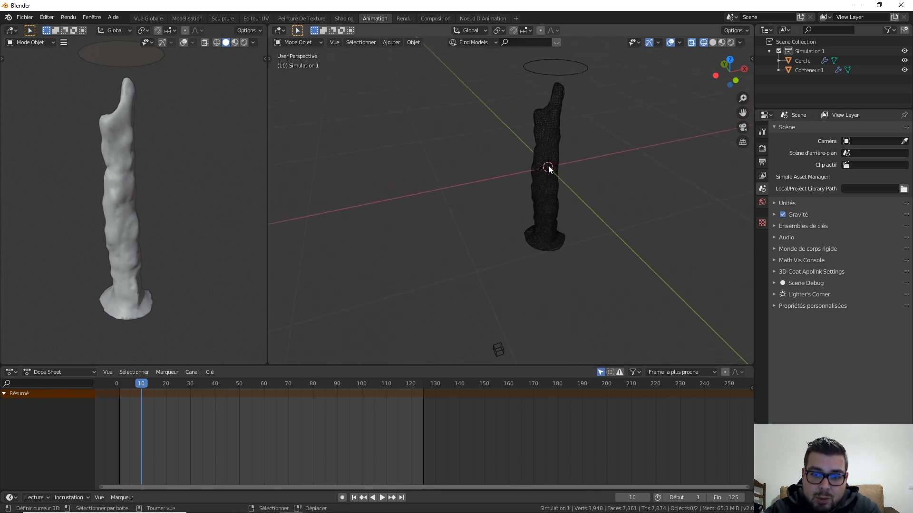
scroll(182, 175, "up", 3)
middle_click_drag(181, 175, 209, 135, "shift")
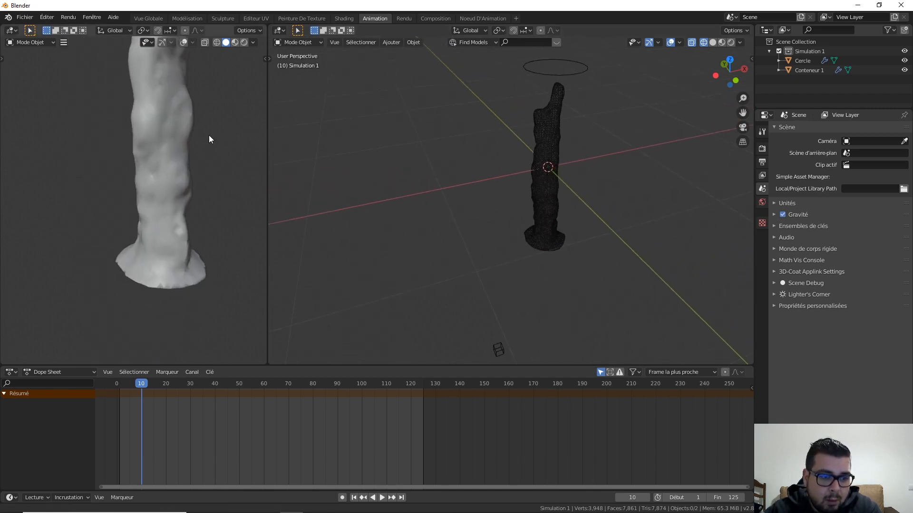
left_click_drag(142, 383, 149, 384)
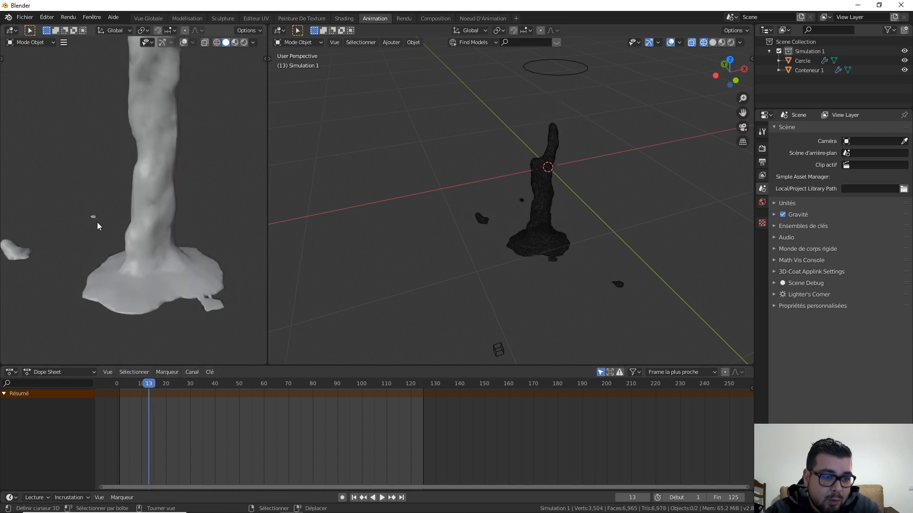
scroll(98, 232, "down", 4)
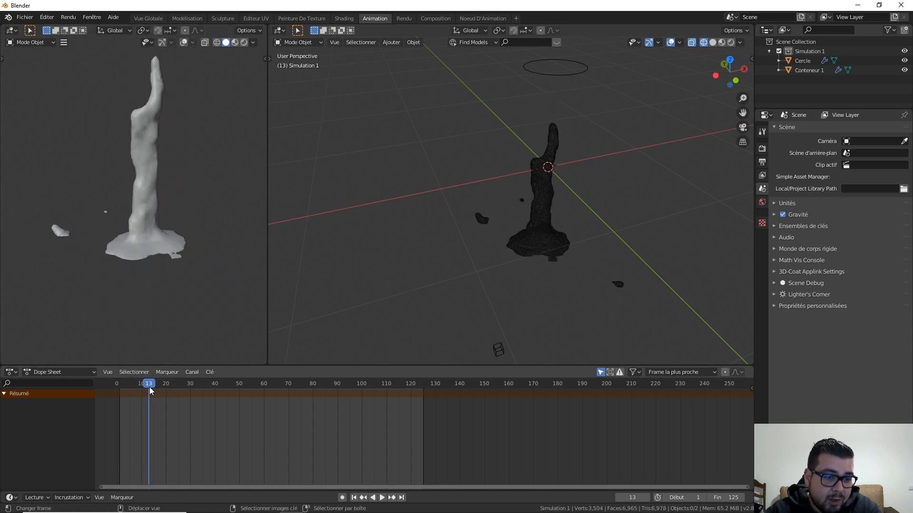
left_click_drag(149, 386, 228, 398)
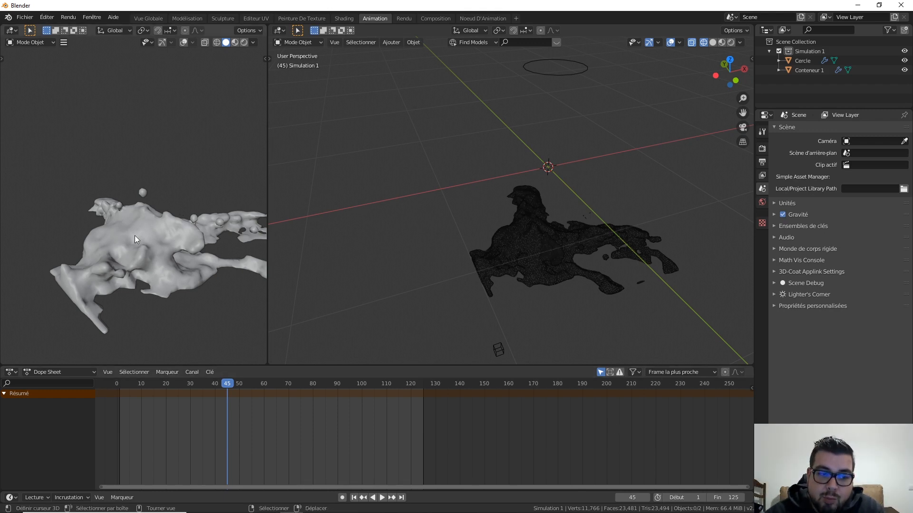
Select the fluid domain container and free its baked simulation data
left_click(122, 232)
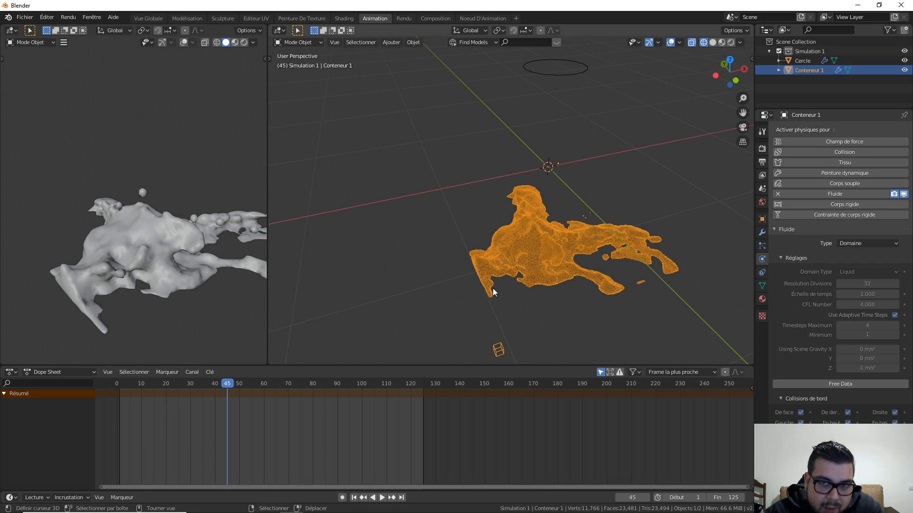
scroll(498, 284, "down", 3)
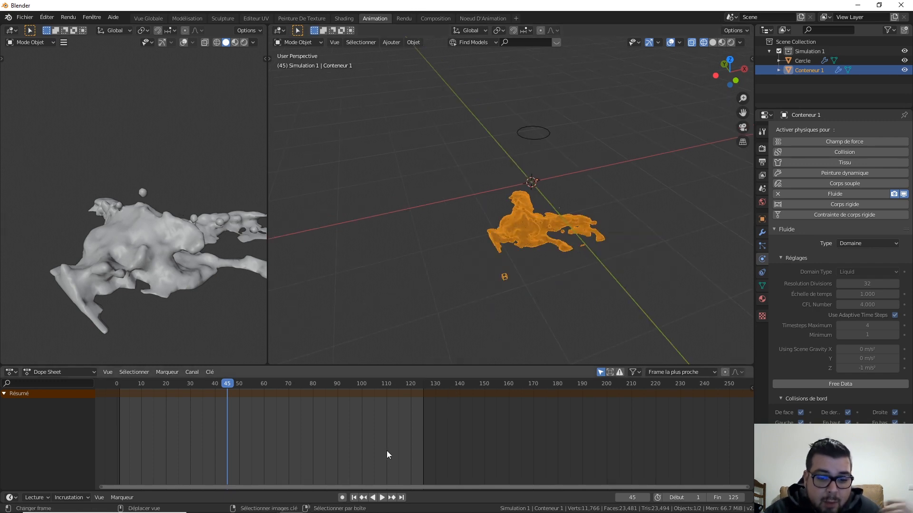
mouse_move(356, 508)
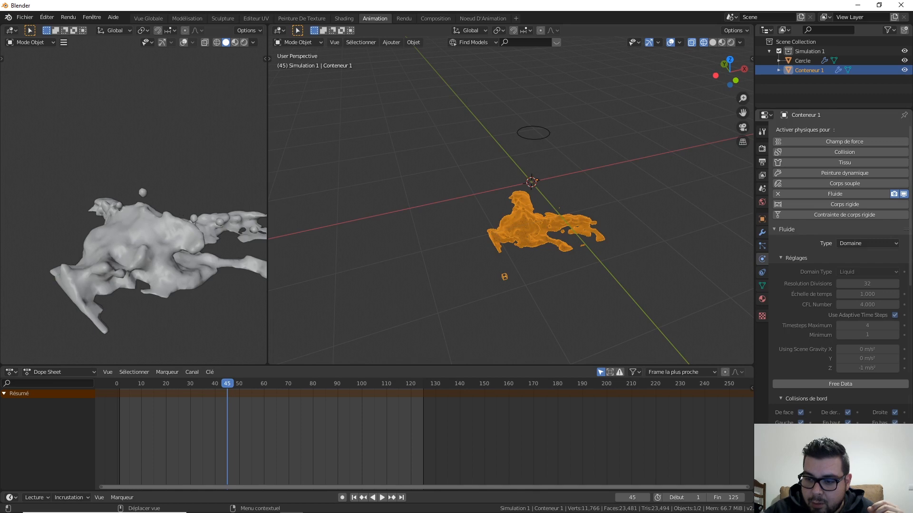
scroll(840, 271, "down", 6)
scroll(869, 312, "up", 2)
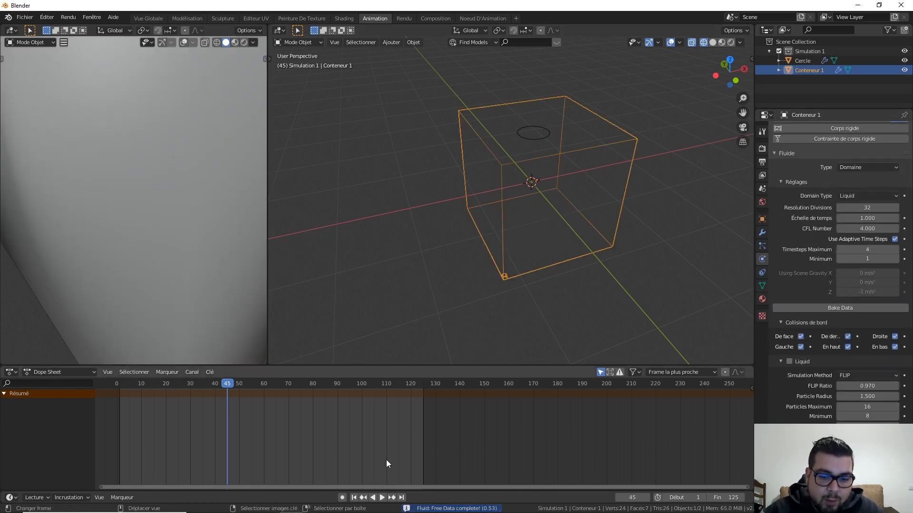
Return to frame 1, then set the domain's resolution divisions to 16 and bake the data
left_click(359, 497)
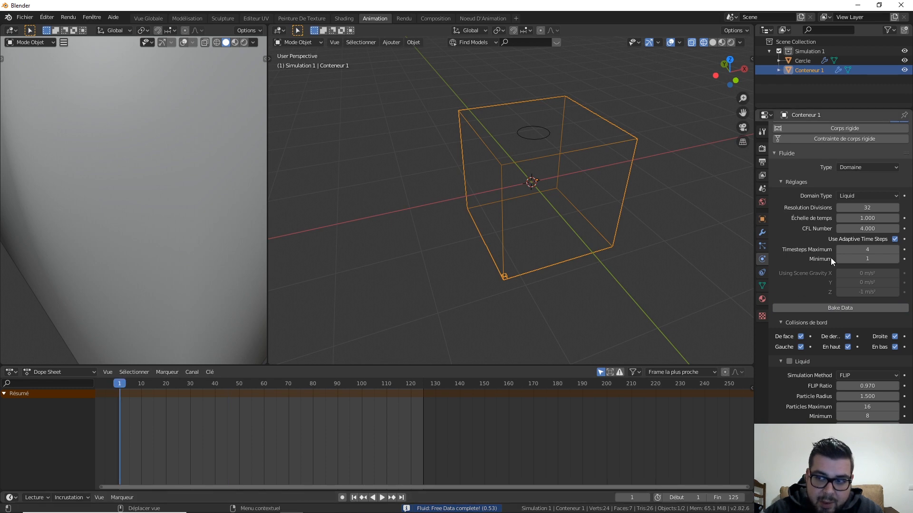
scroll(860, 213, "up", 3)
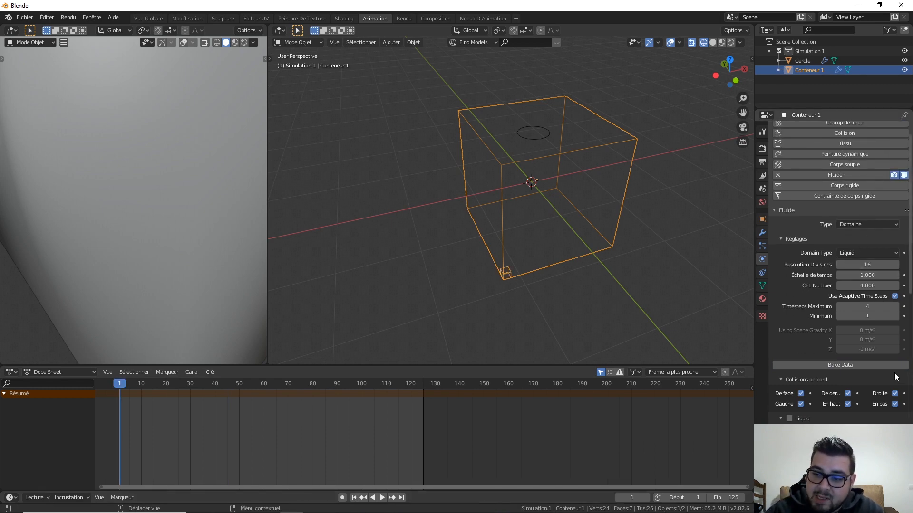
left_click(873, 366)
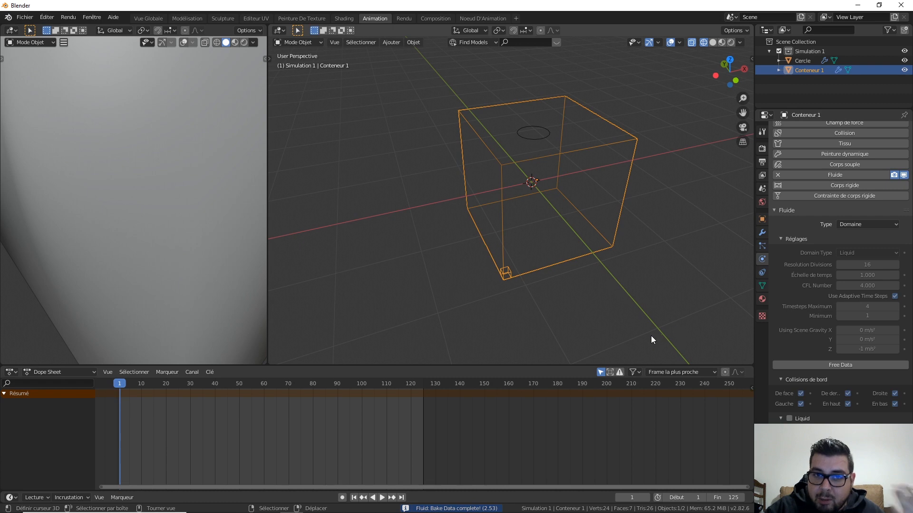
Check the circle emitter's flow settings, then reselect the container and bake its mesh with an upres factor of 3
scroll(651, 335, "down", 2)
scroll(520, 251, "up", 5)
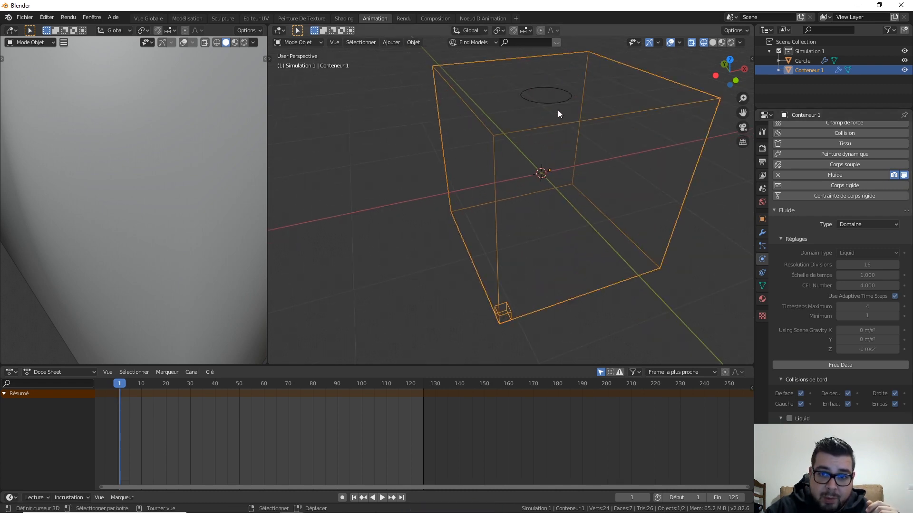
left_click(532, 92)
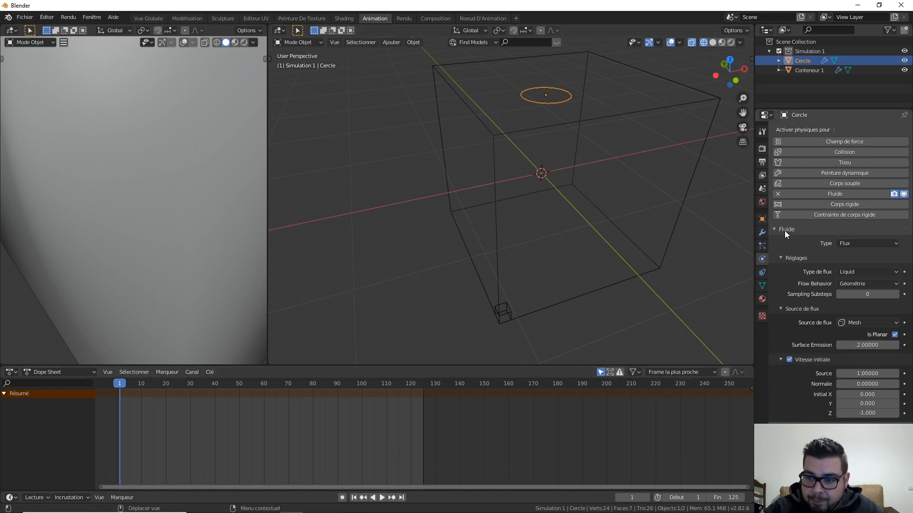
left_click(678, 212)
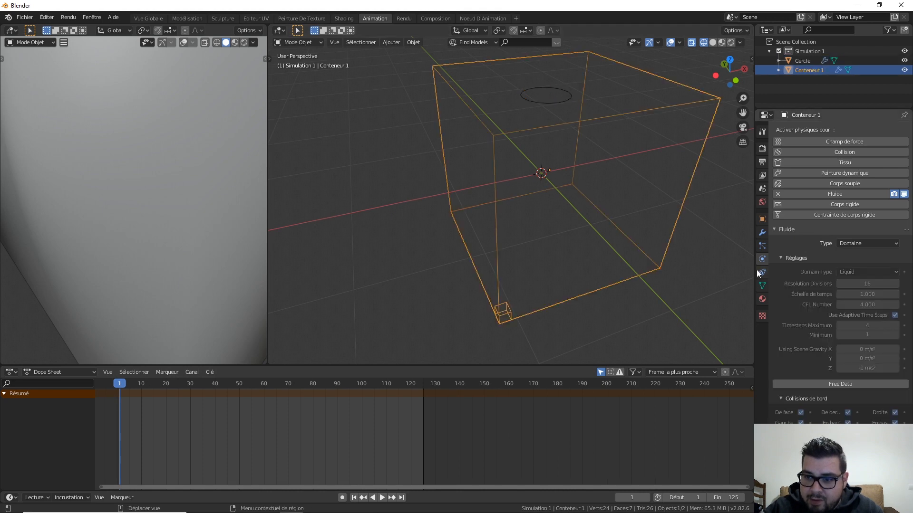
scroll(863, 387, "down", 3)
scroll(864, 387, "down", 10)
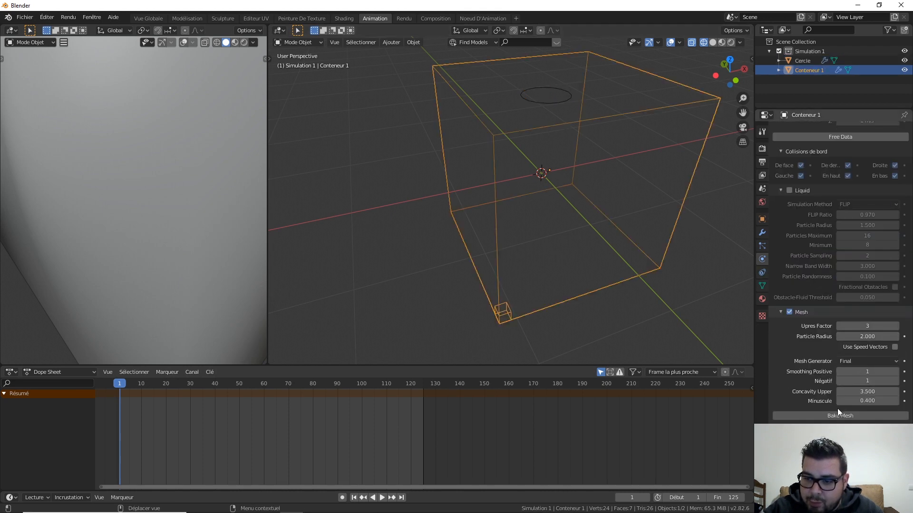
left_click(838, 414)
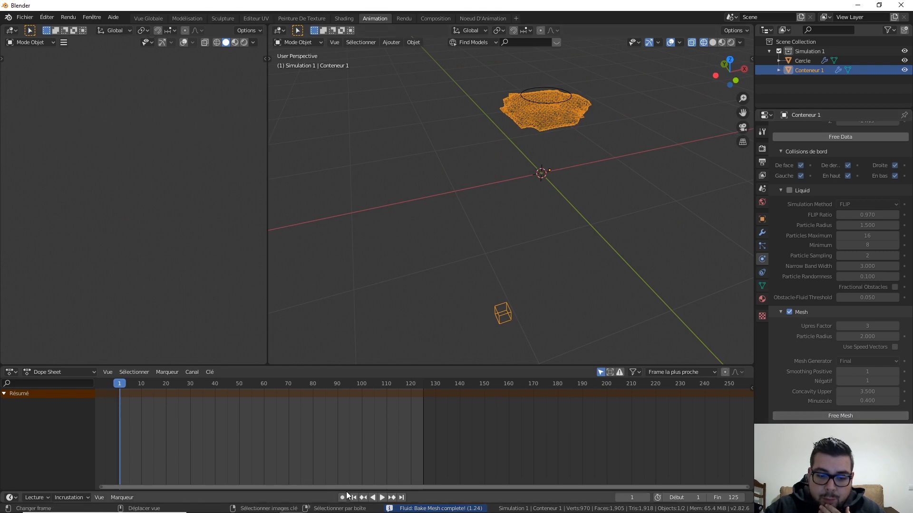
Play the low-resolution liquid simulation from frame 1 and examine the fluid around frames 50 to 53
left_click(383, 499)
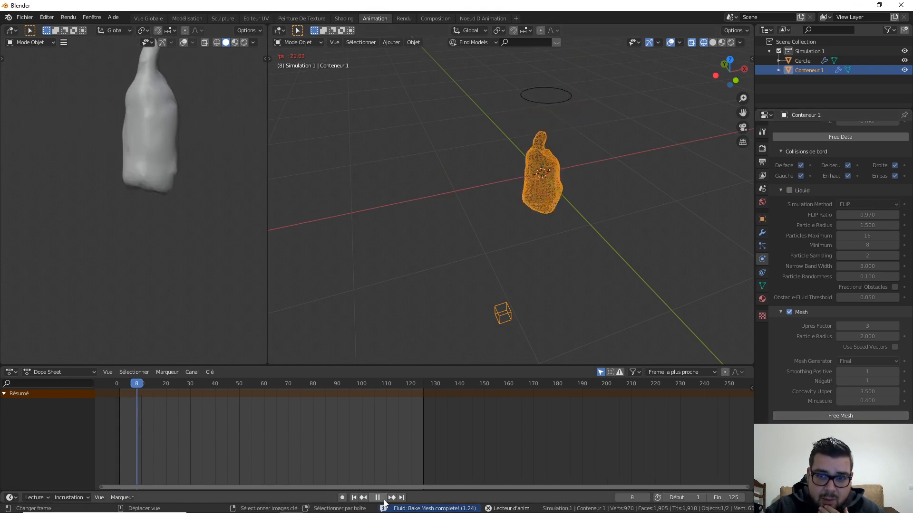
left_click(378, 497)
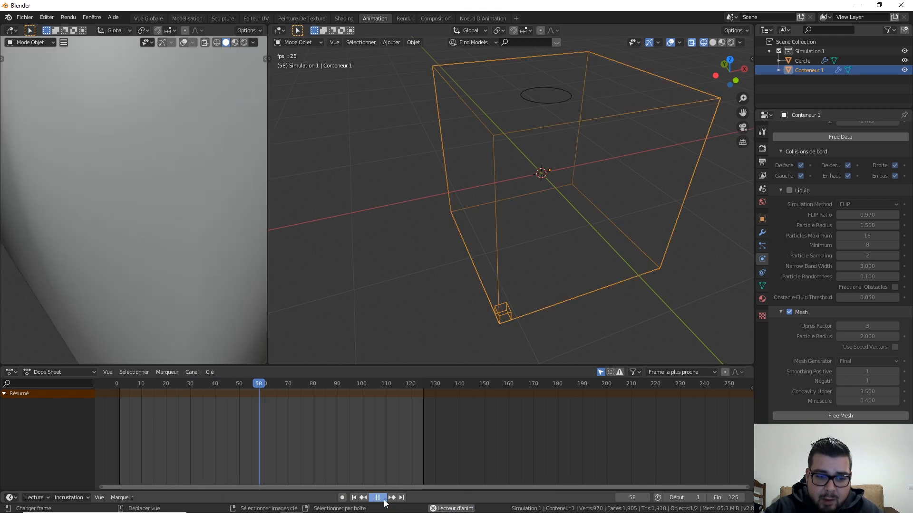
left_click_drag(259, 392, 238, 386)
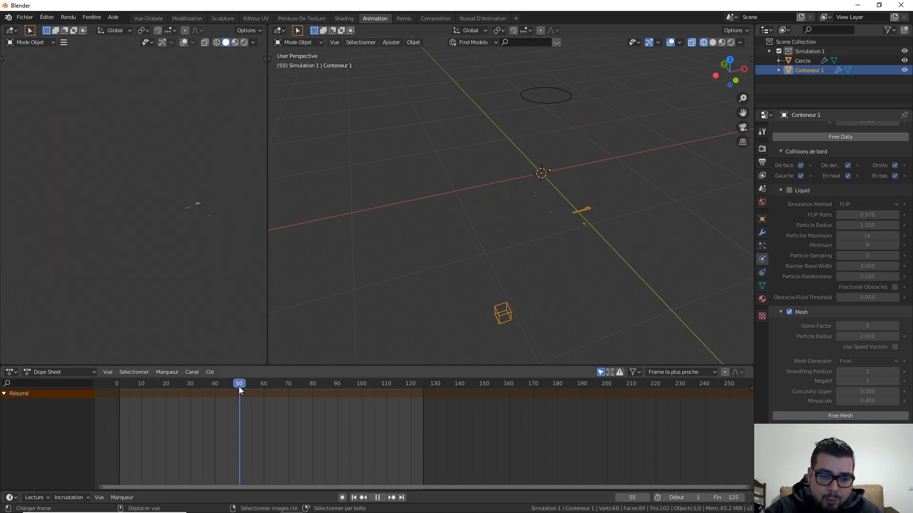
key("space")
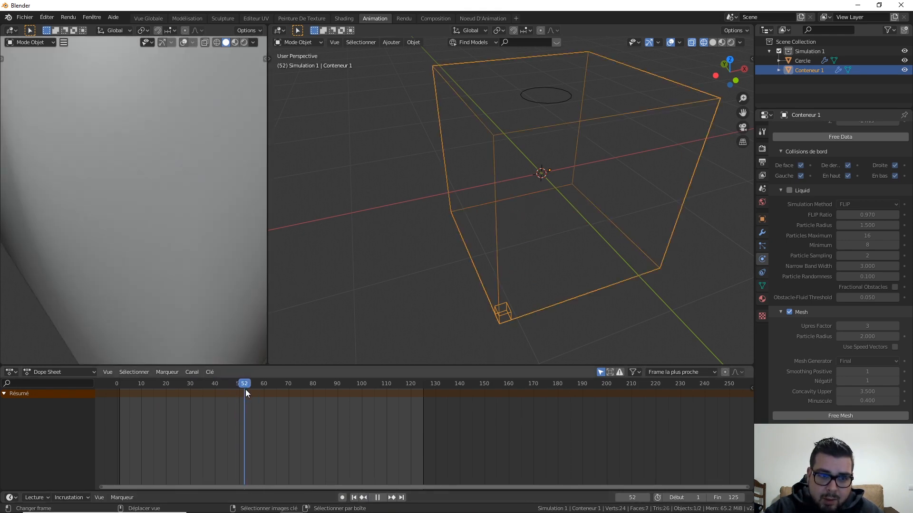
key("space")
Compare frames 50 and 53 against the domain's cache range, then set the cache end frame to 125
scroll(856, 362, "down", 10)
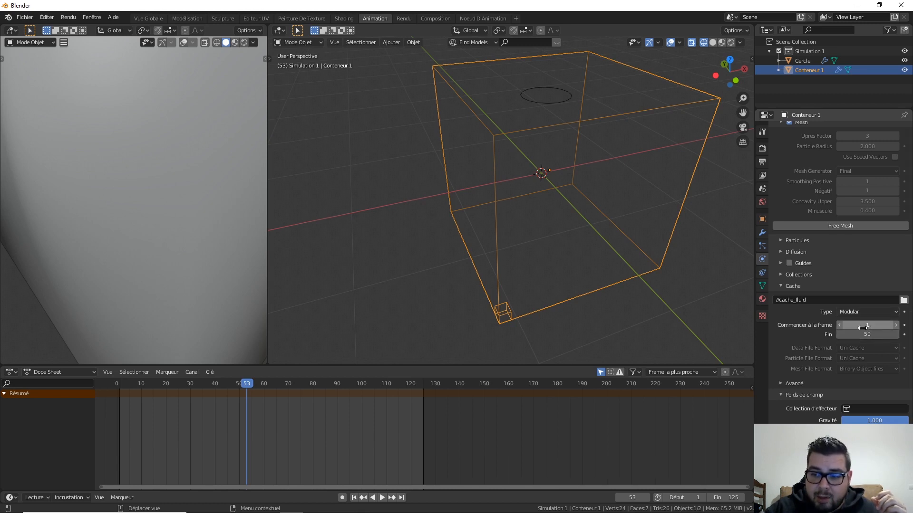
left_click_drag(244, 382, 238, 386)
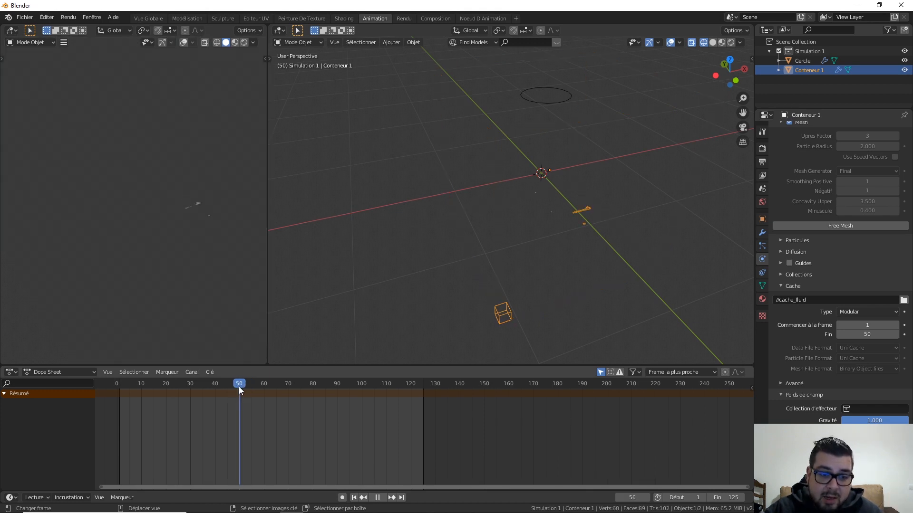
left_click_drag(239, 387, 246, 387)
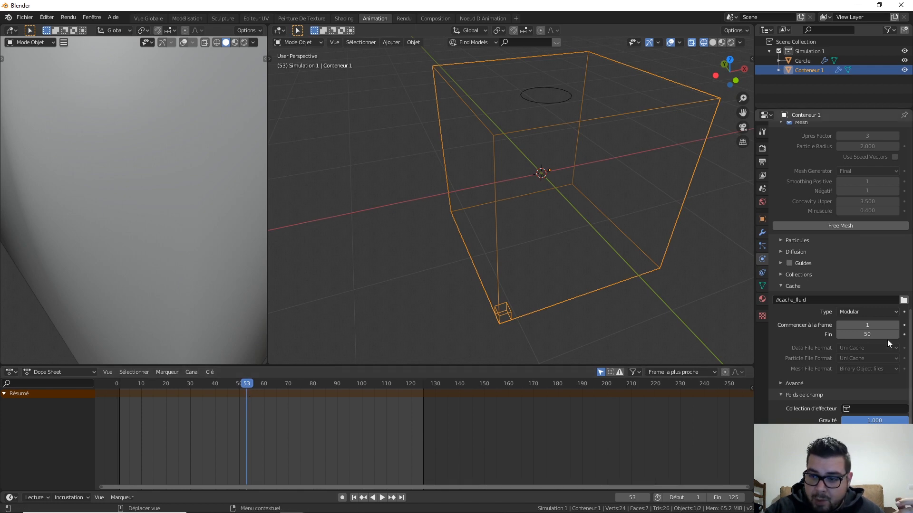
left_click(856, 336)
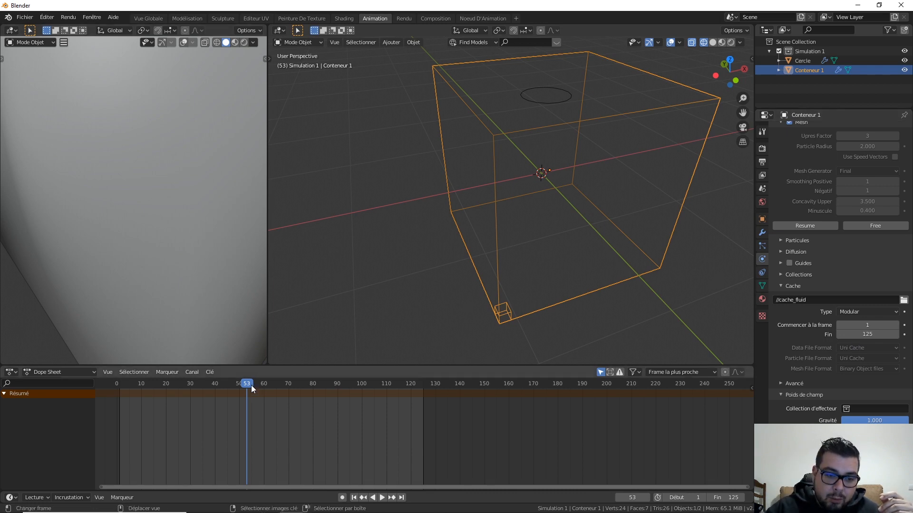
Examine the fluid at frames 27 and 16, and check the scene's output frame range and frame rate
left_click_drag(249, 385, 183, 383)
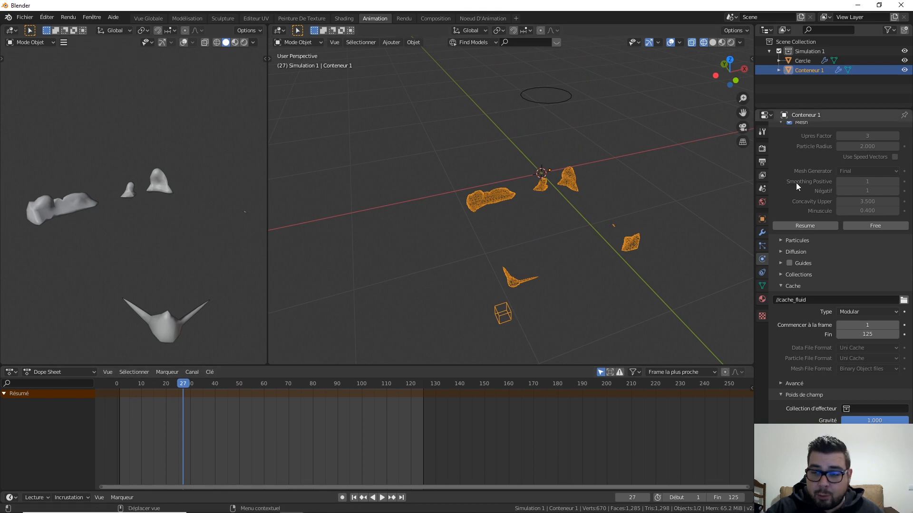
left_click(763, 148)
left_click(763, 162)
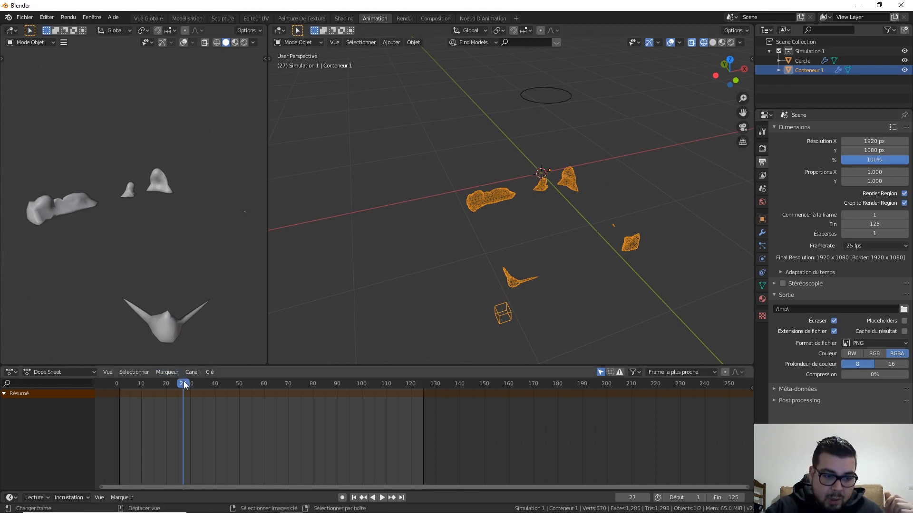
left_click_drag(185, 385, 157, 392)
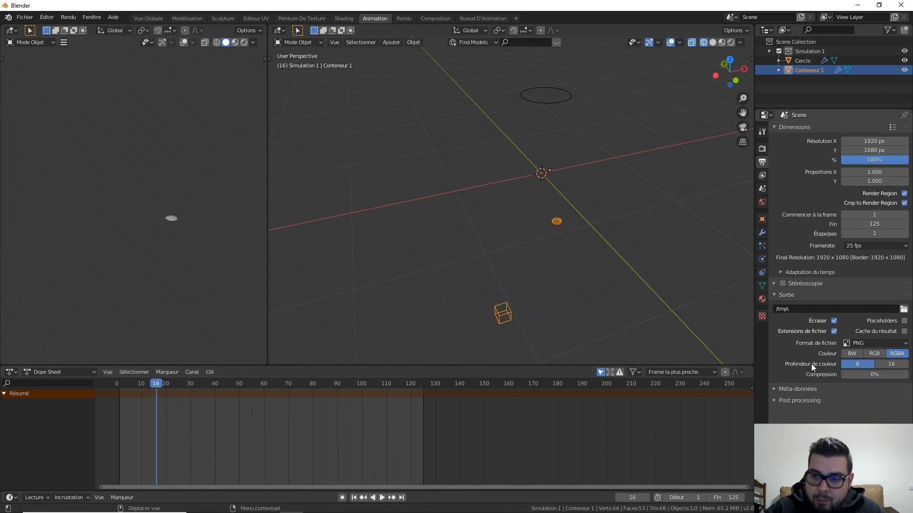
left_click(762, 273)
left_click(762, 286)
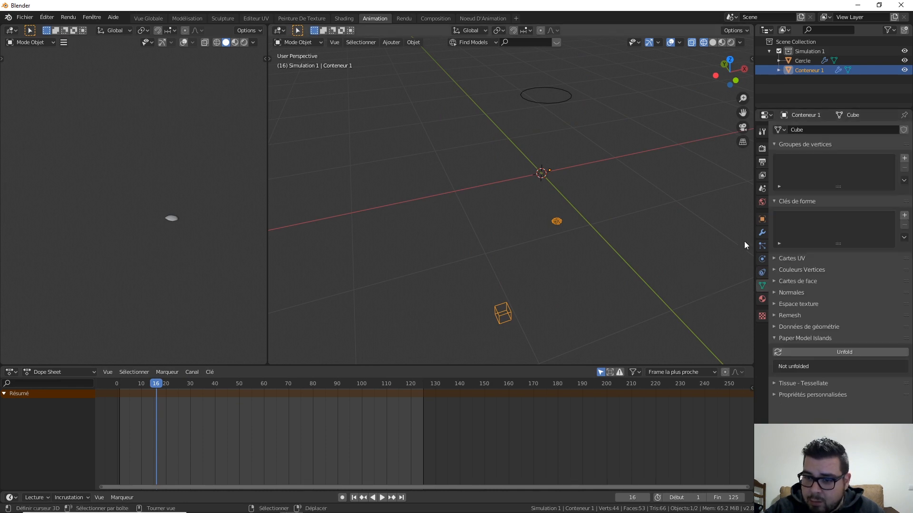
left_click(761, 259)
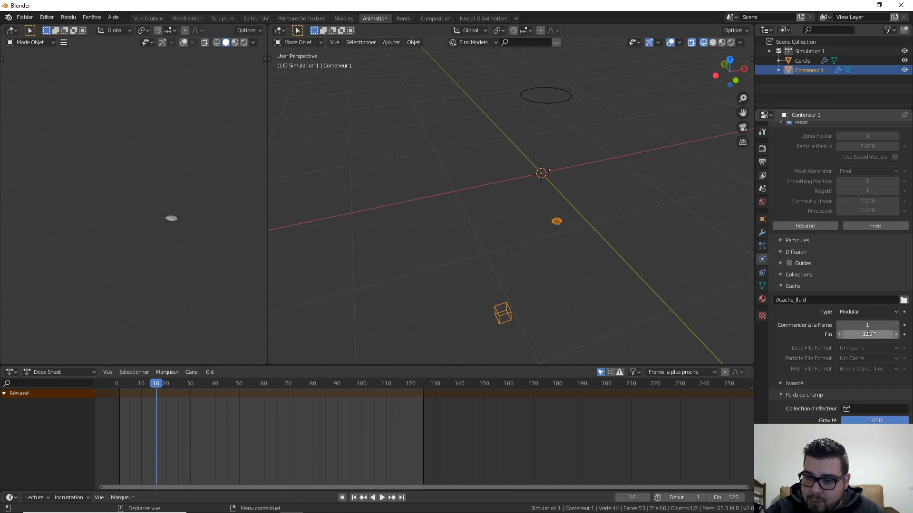
Free the container domain's baked data and set its resolution divisions to 64
scroll(780, 284, "up", 12)
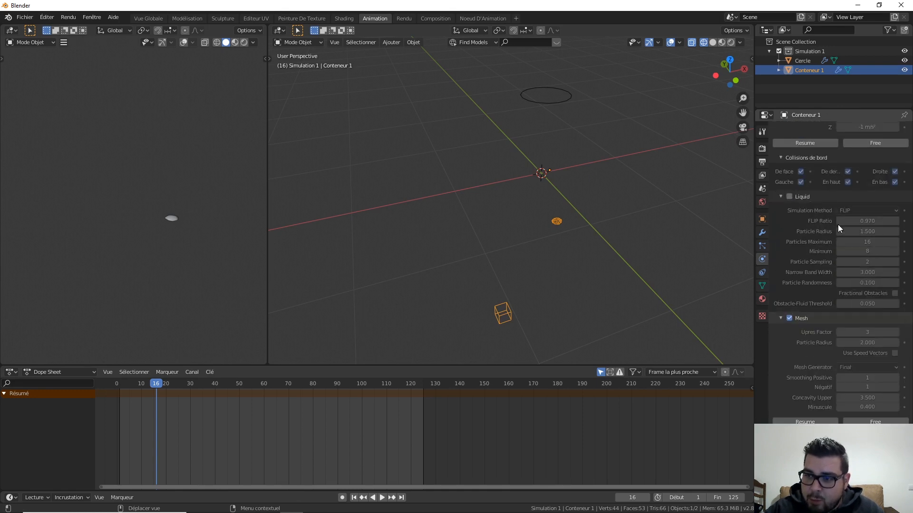
scroll(846, 284, "up", 4)
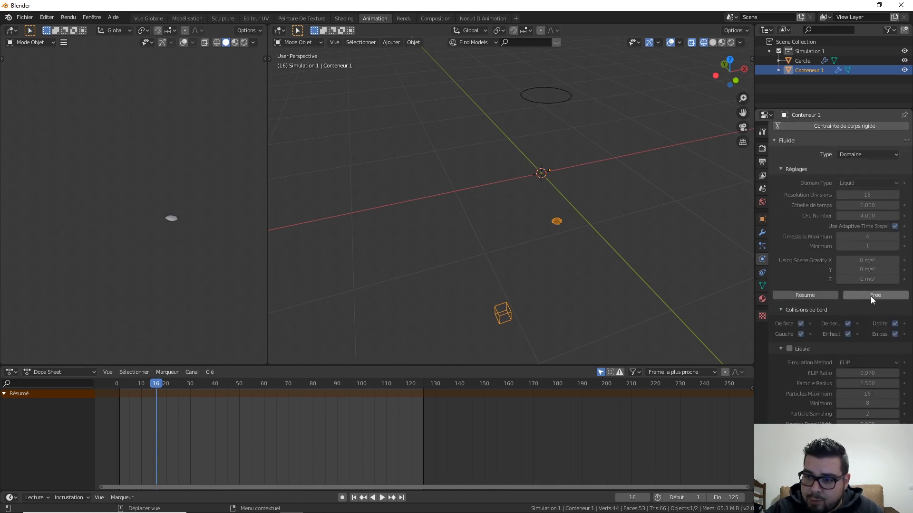
left_click(871, 295)
left_click(881, 196)
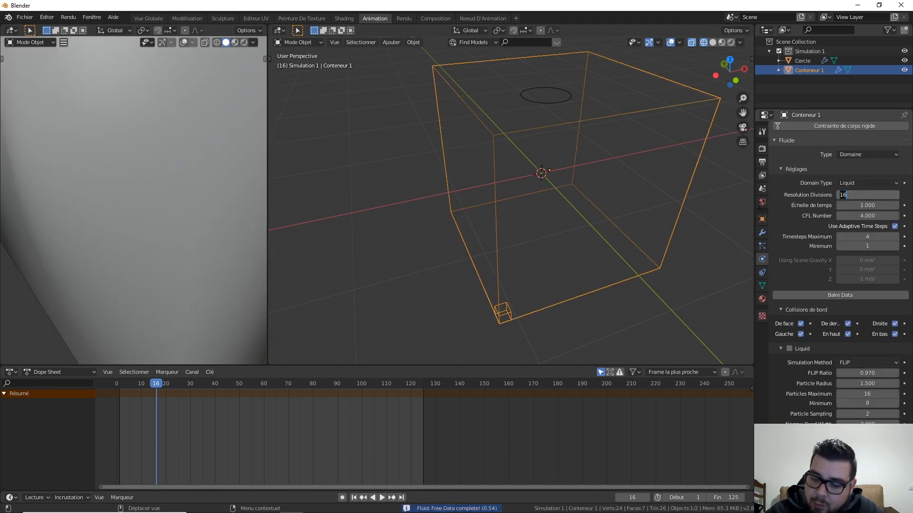
key("Return")
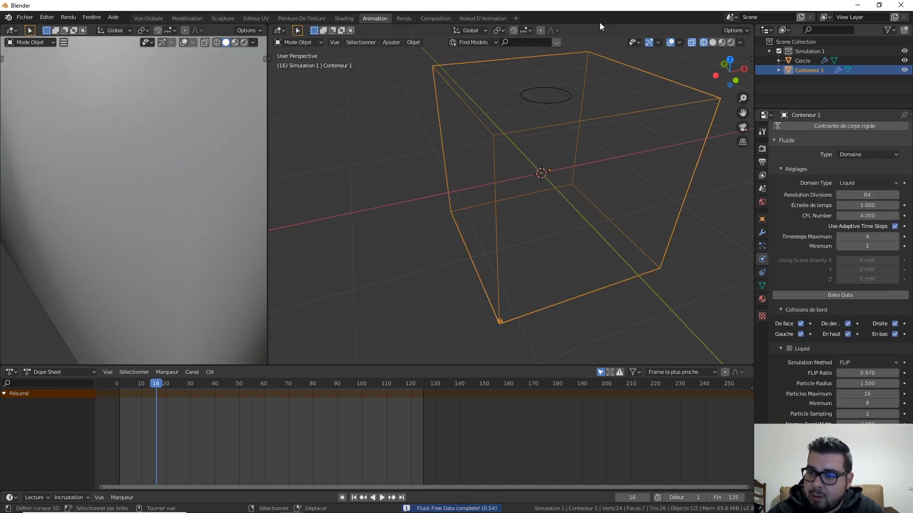
Bake the container domain's data at 64 resolution divisions, then bake its mesh and pause that bake at frame 114
left_click(860, 295)
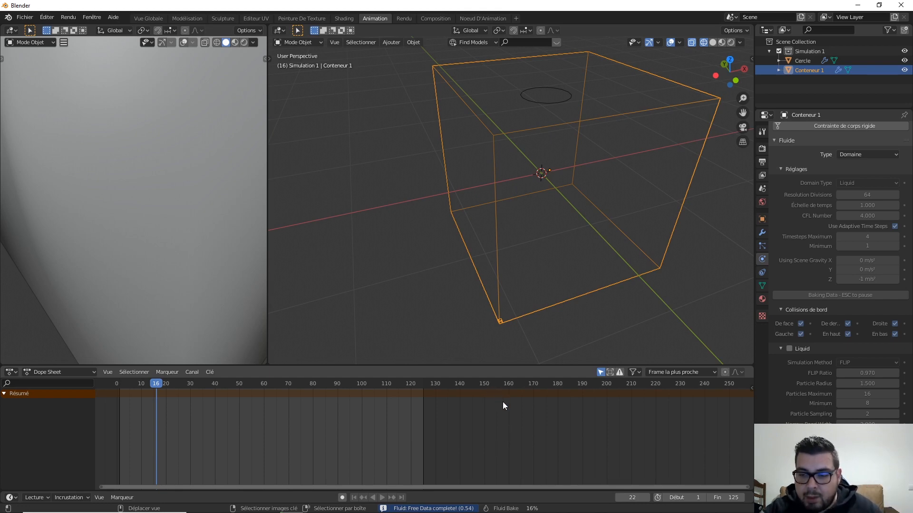
key("Escape")
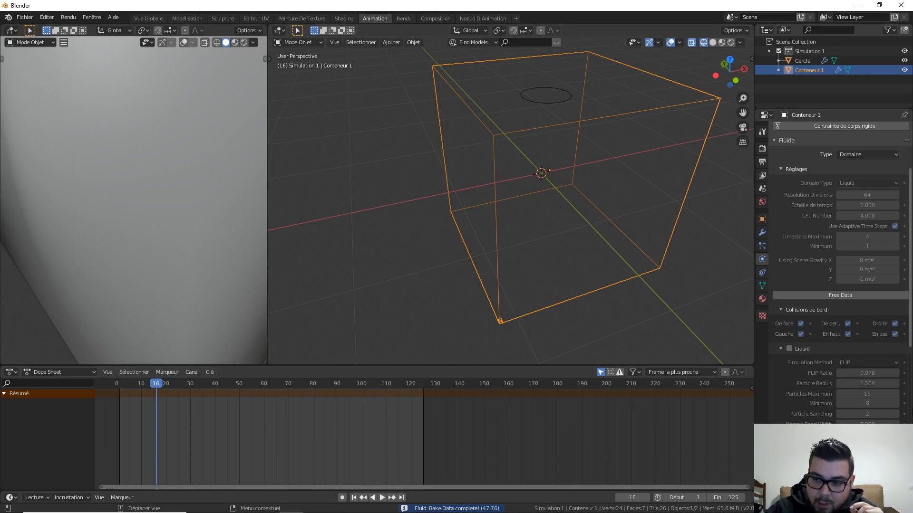
scroll(825, 390, "down", 8)
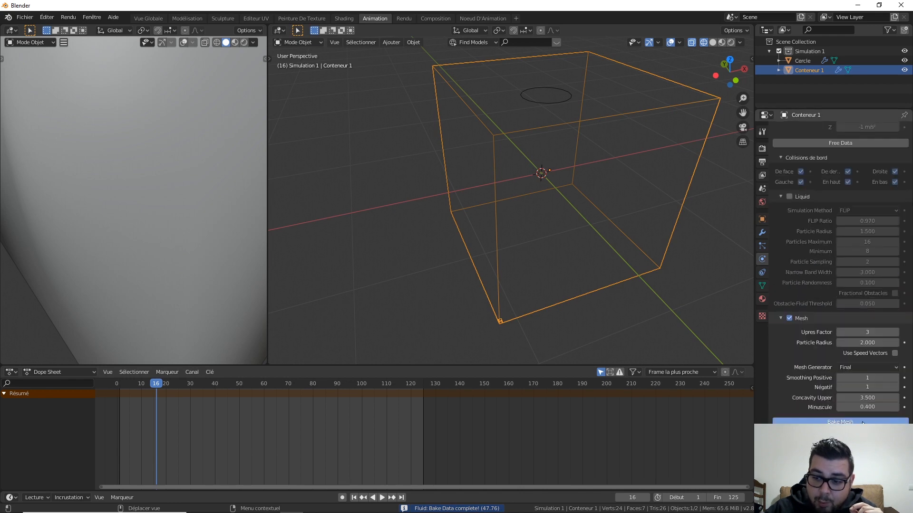
left_click(862, 422)
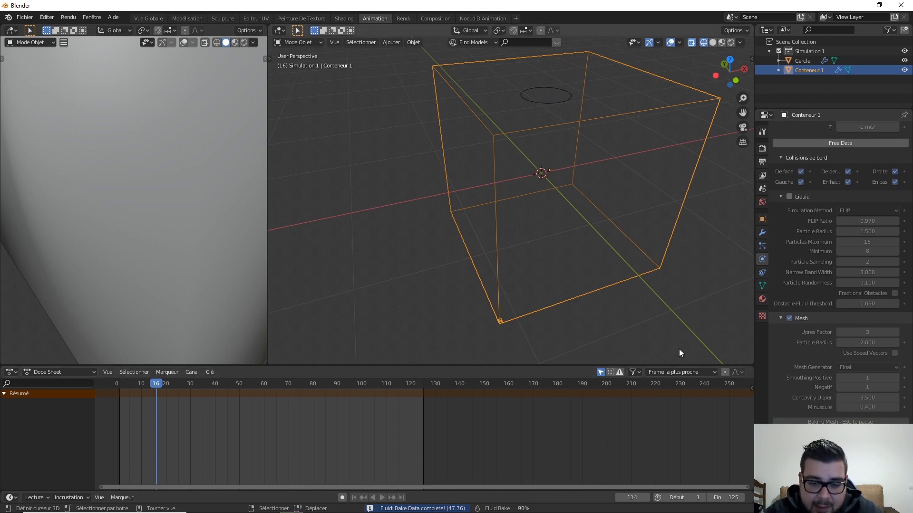
key("Escape")
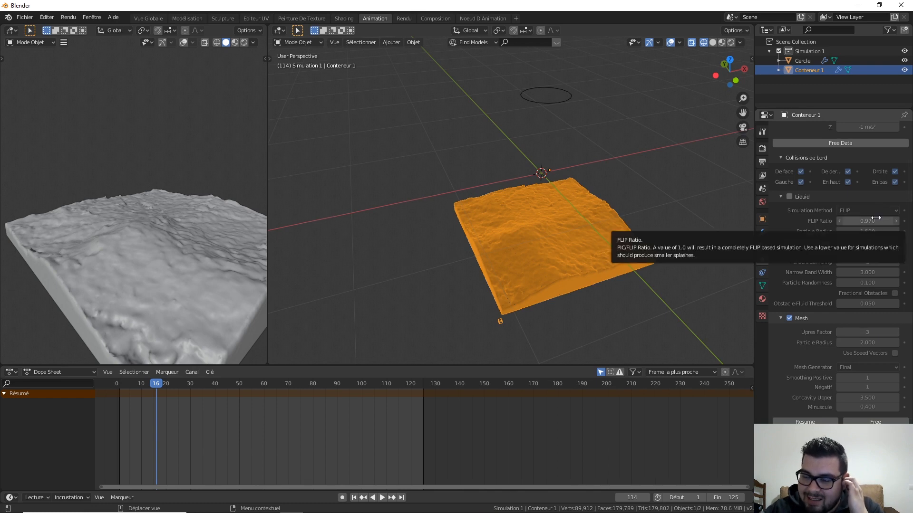
Review the domain's resolution and mesh settings, then play the fluid from frame 1 and stop at frame 81
scroll(875, 218, "up", 8)
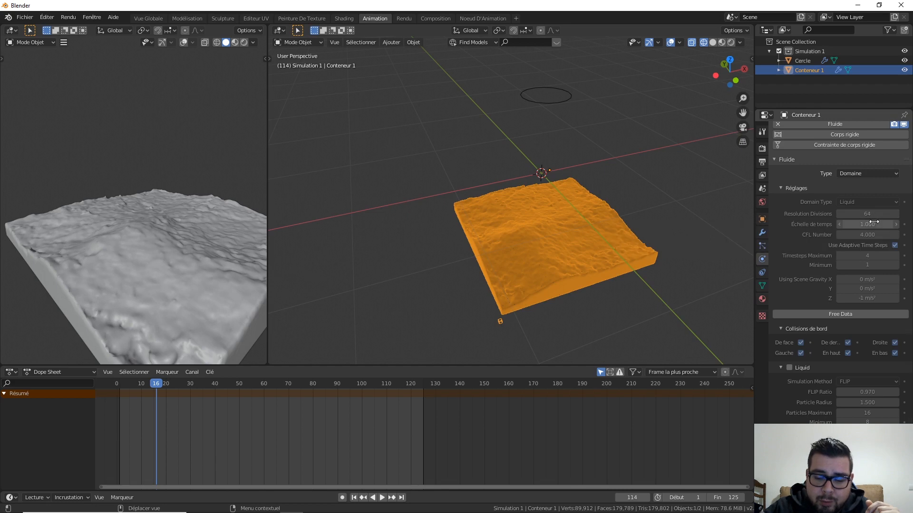
scroll(832, 397, "down", 5)
left_click_drag(856, 407, 872, 410)
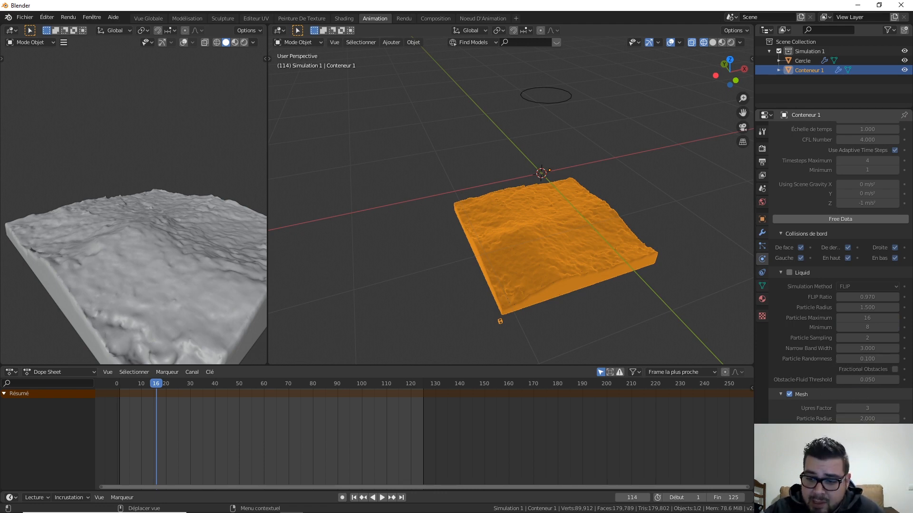
scroll(857, 367, "down", 2)
scroll(851, 332, "down", 3)
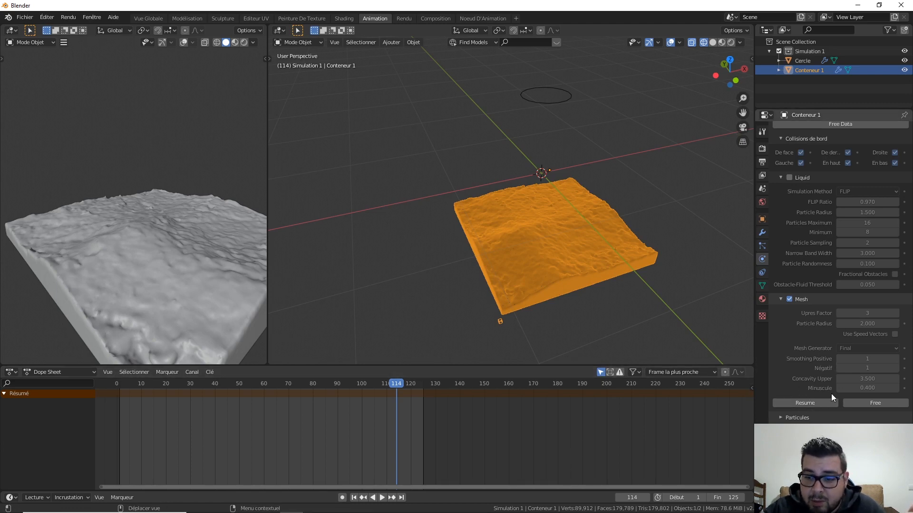
left_click(354, 497)
middle_click_drag(590, 124, 531, 179, "shift")
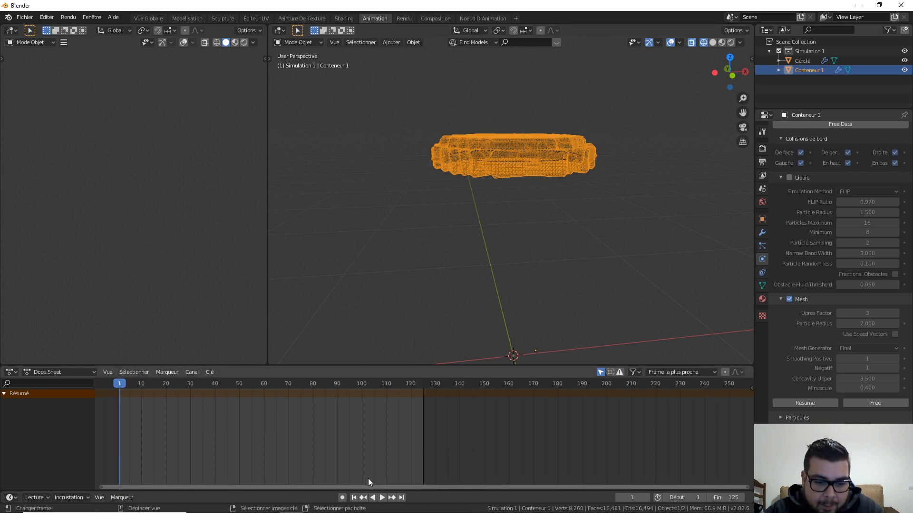
scroll(495, 295, "down", 5)
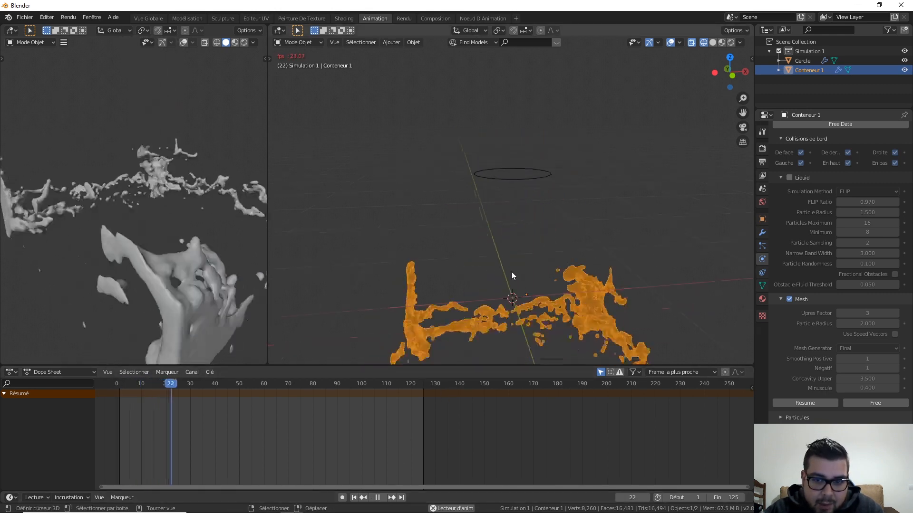
middle_click_drag(437, 308, 464, 250)
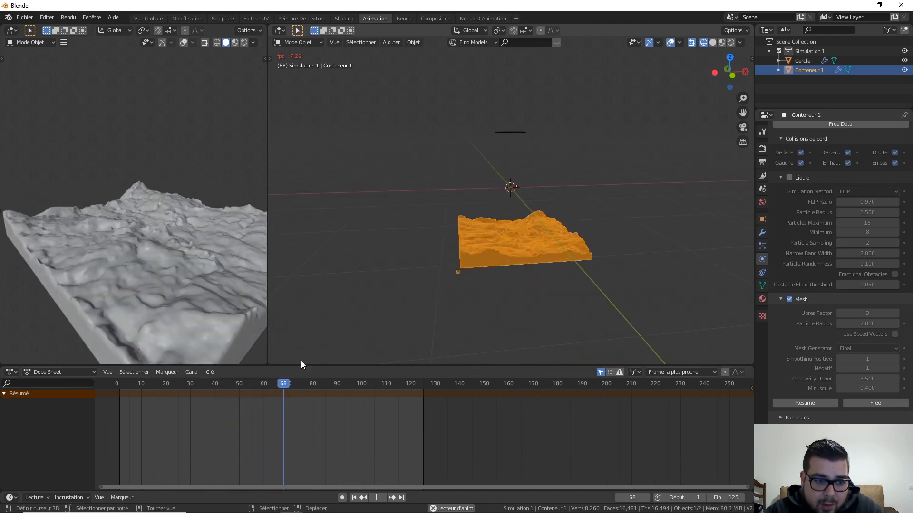
left_click(378, 498)
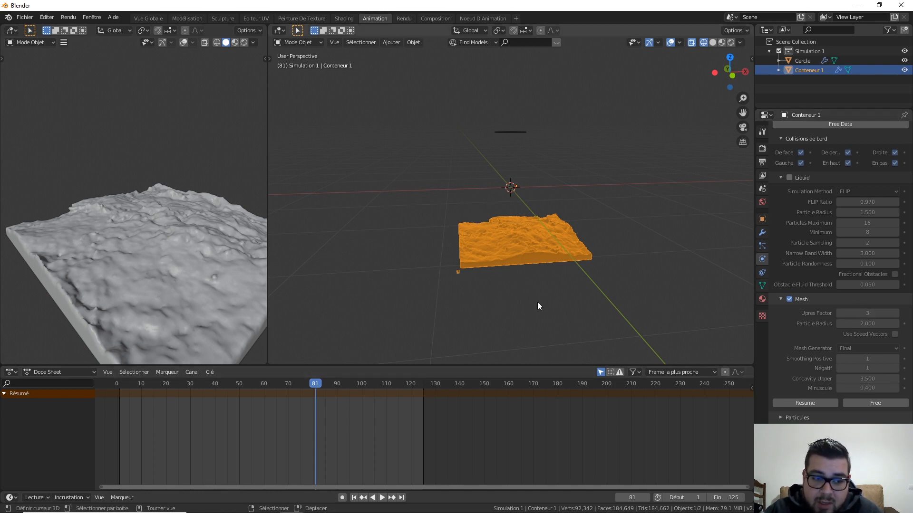
Scrub the timeline from around frame 70 to frame 109 and examine the fluid surface
left_click(287, 384)
key("space")
left_click_drag(286, 386, 383, 392)
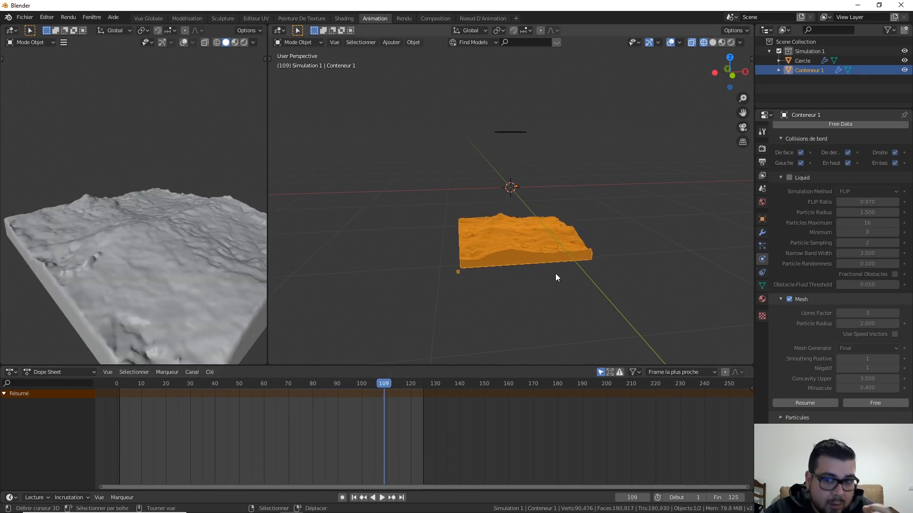
middle_click_drag(609, 212, 578, 188, "shift")
Free the container domain's baked data and set the mesh Upres Factor to 1
scroll(820, 268, "up", 10)
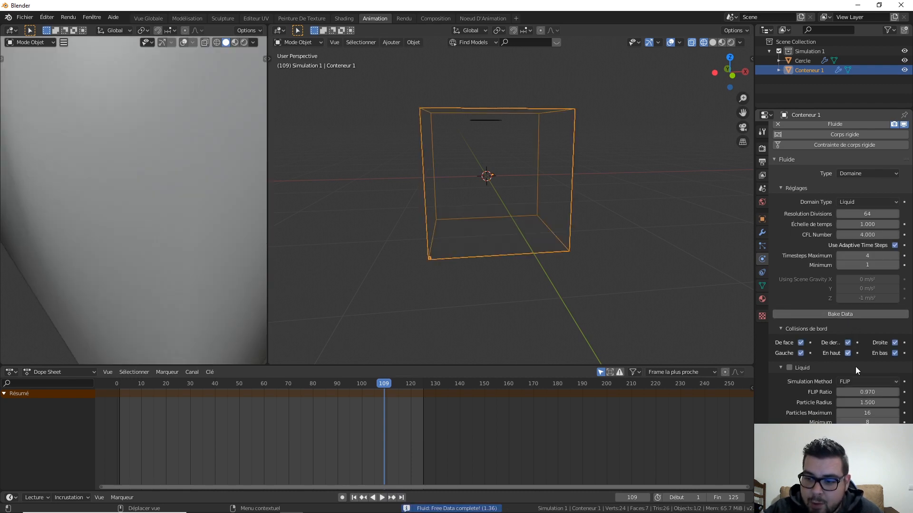
scroll(855, 367, "down", 6)
left_click(866, 389)
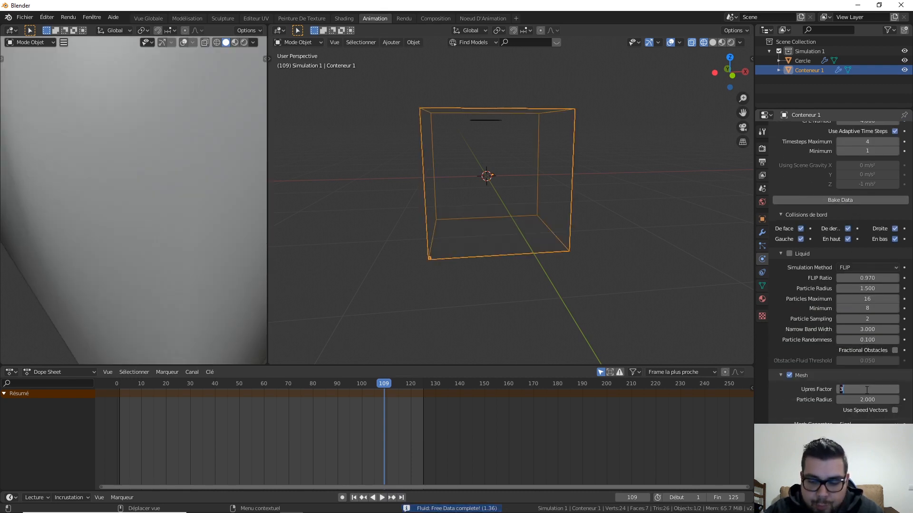
key("Return")
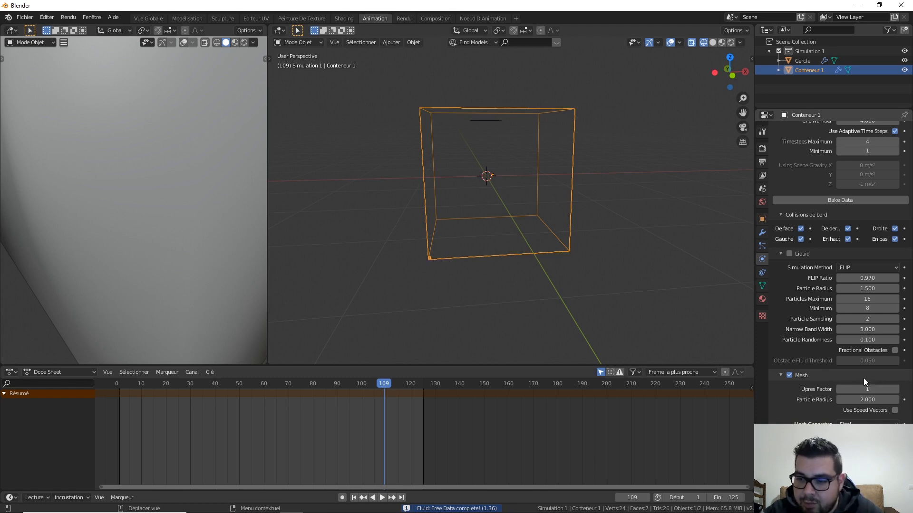
Set the container domain's resolution divisions to 32
scroll(864, 378, "up", 8)
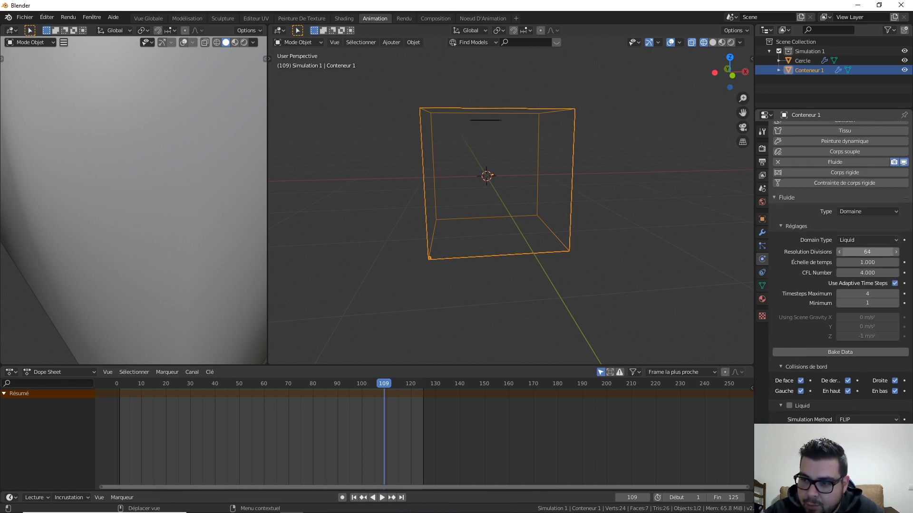
left_click(863, 252)
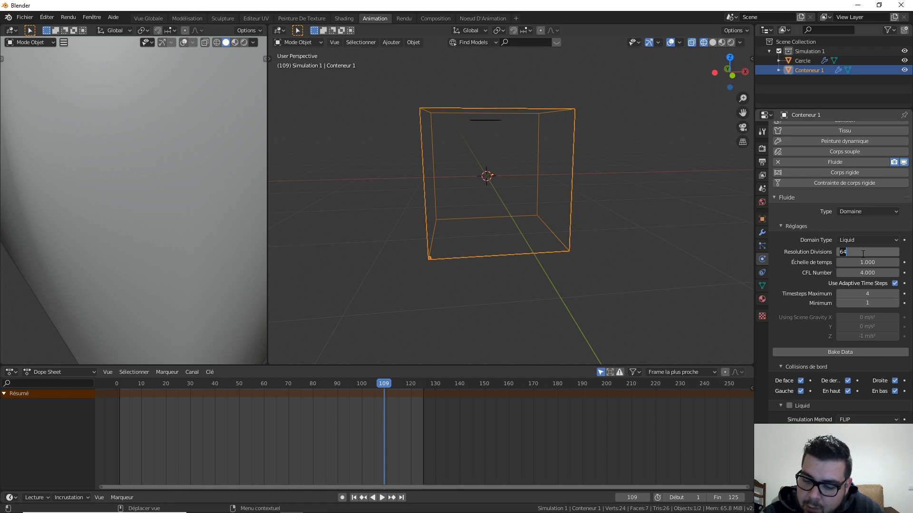
type("32")
key("Return")
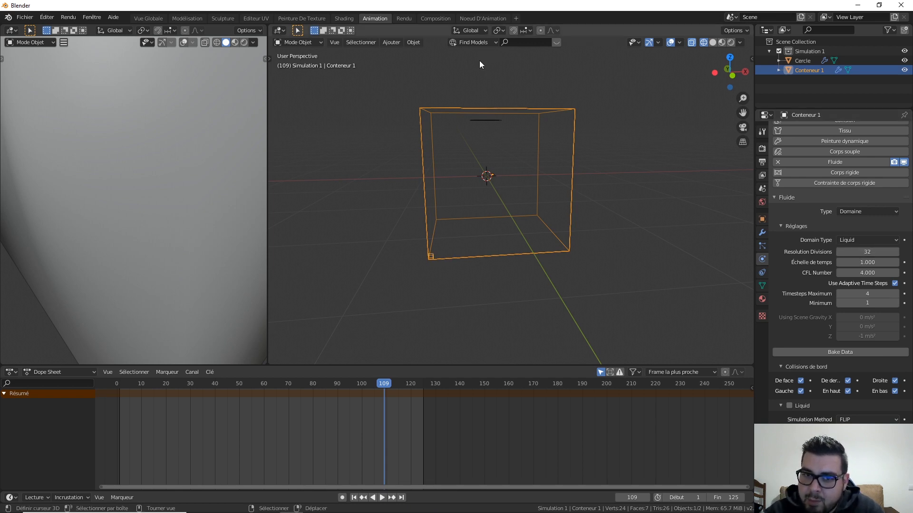
Delete the circle that emits the liquid inside the container
left_click(495, 124)
key("x")
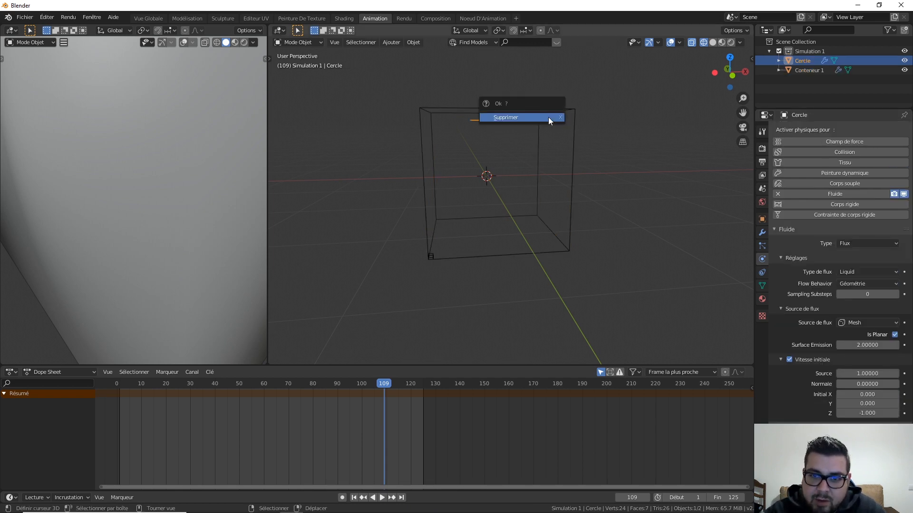
left_click(549, 117)
Add an icosphere at the origin with 1 subdivision and a radius of 0.25 m
key("shift+a")
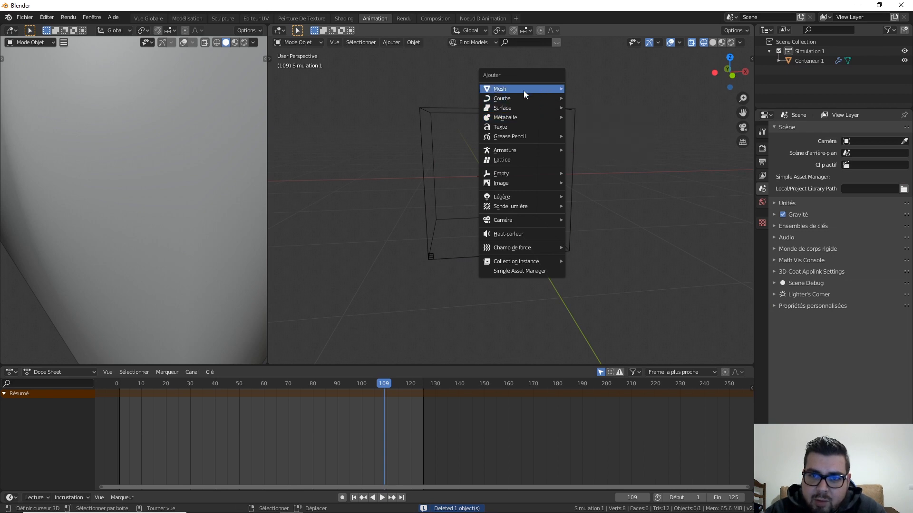
mouse_move(523, 91)
left_click(606, 126)
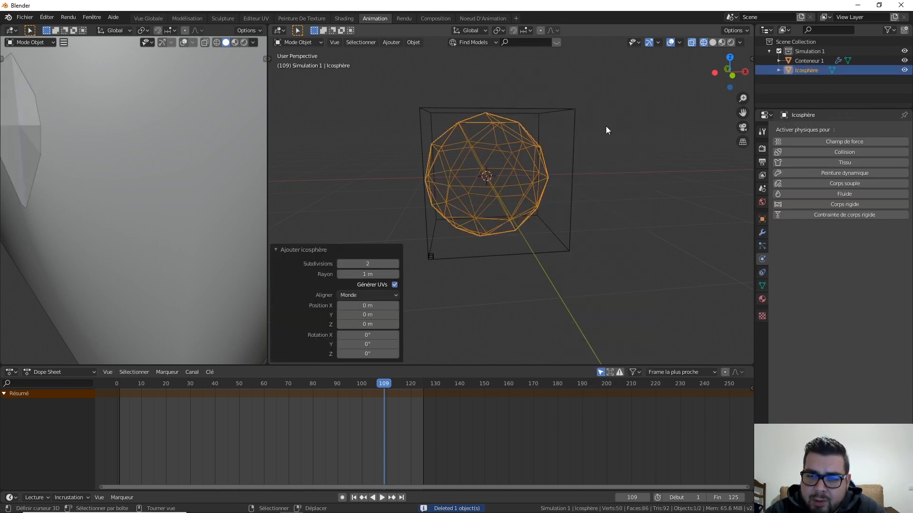
left_click(339, 264)
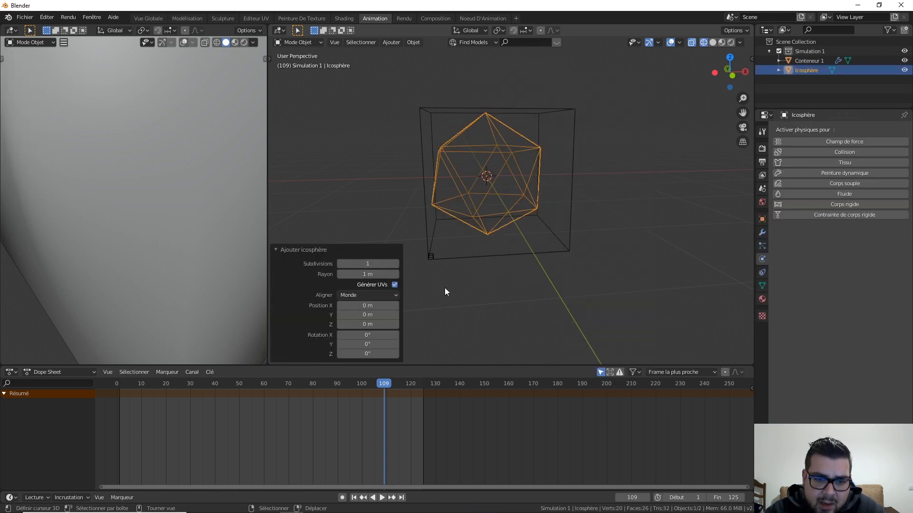
left_click(371, 274)
type("0.25")
key("Return")
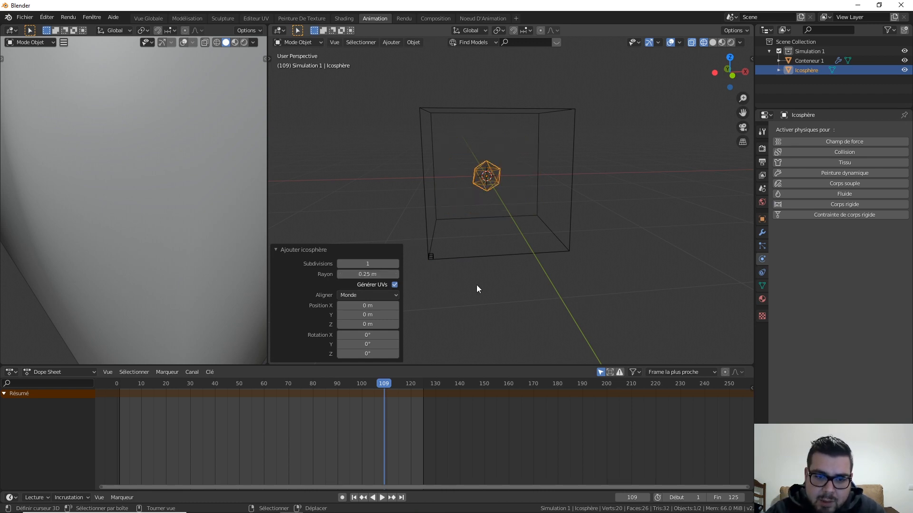
left_click(279, 250)
Move the icosphere straight up along the Z axis until it sits clear above the container
key("g")
key("z")
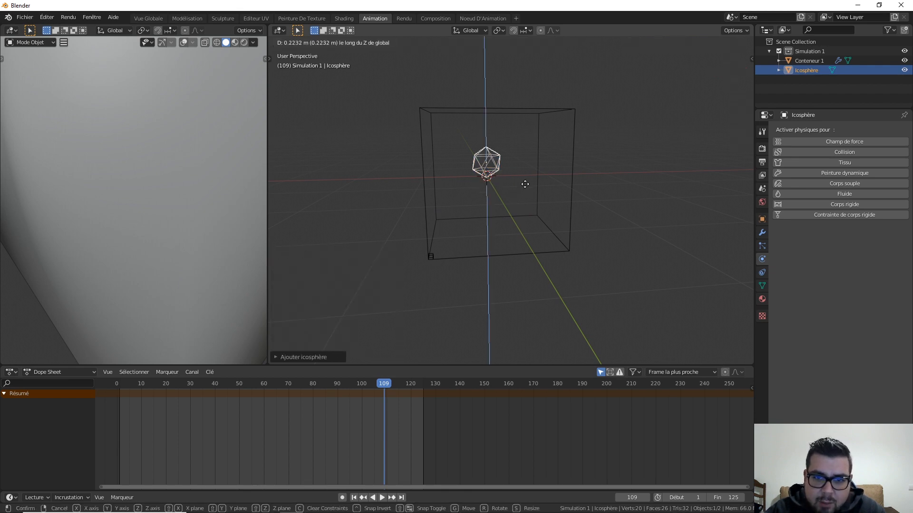
left_click(540, 158)
mouse_move(534, 152)
middle_mouse_down()
mouse_move(599, 212)
mouse_move(556, 124)
mouse_move(522, 159)
middle_mouse_up()
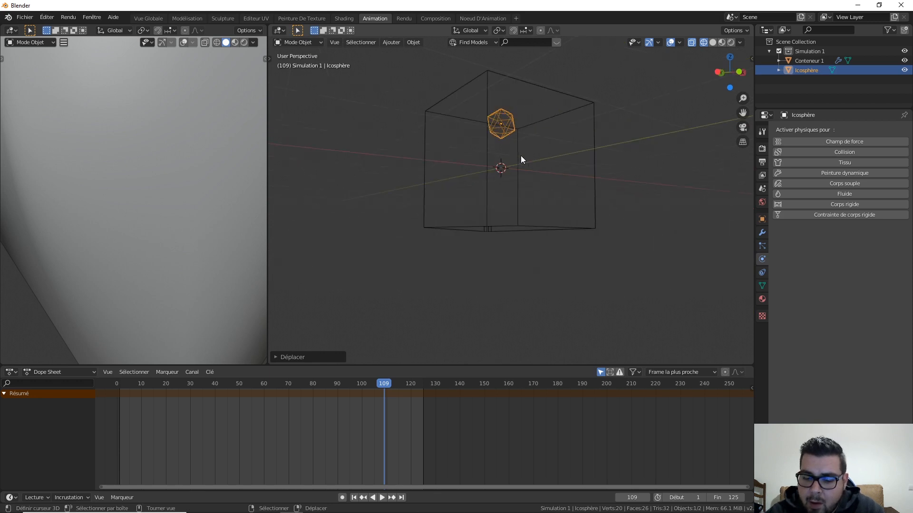
key("KP_1")
middle_click_drag(532, 159, 546, 212, "shift")
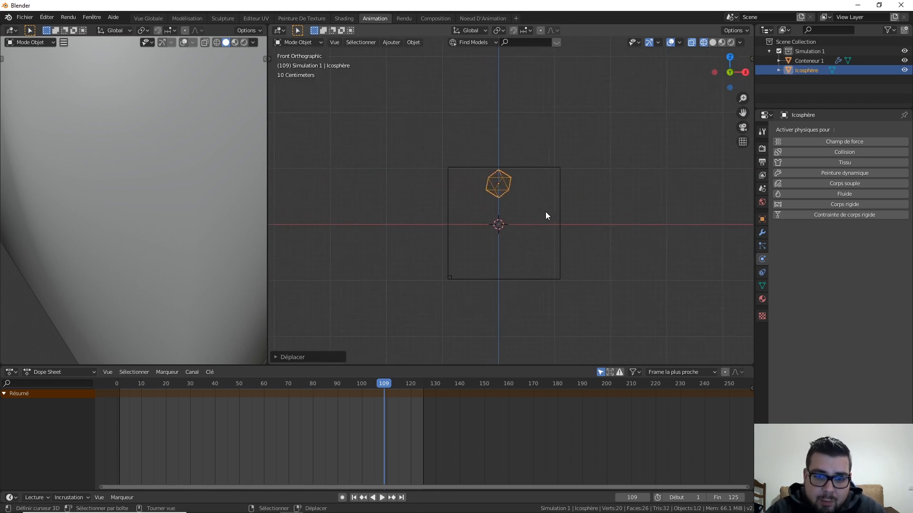
key("g")
key("z")
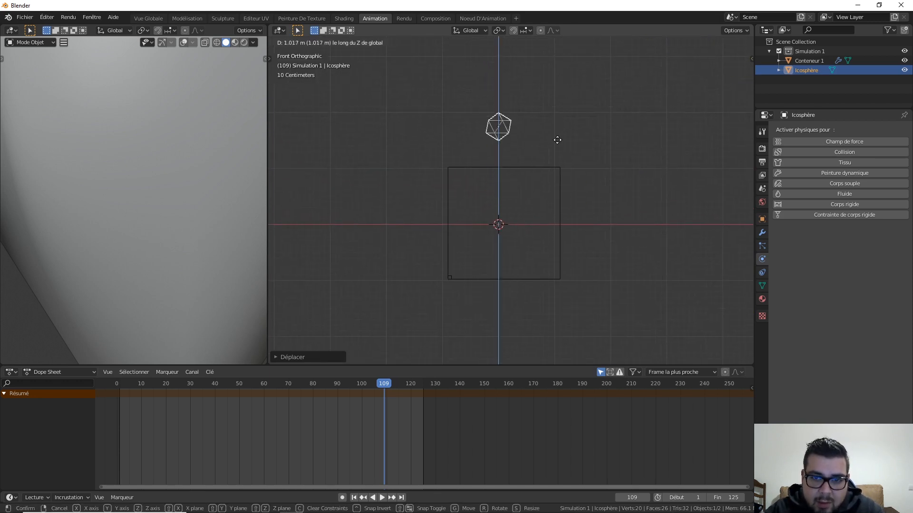
left_click(565, 113)
left_click(537, 166)
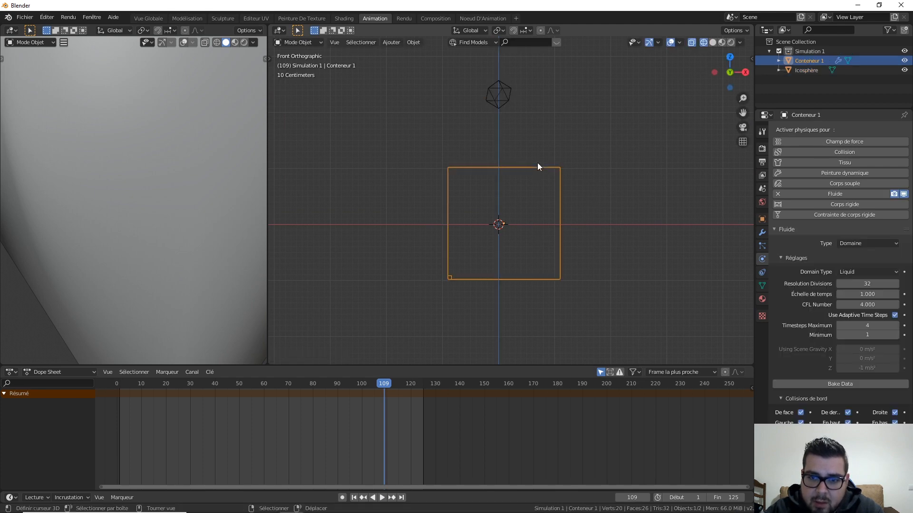
left_click(855, 384)
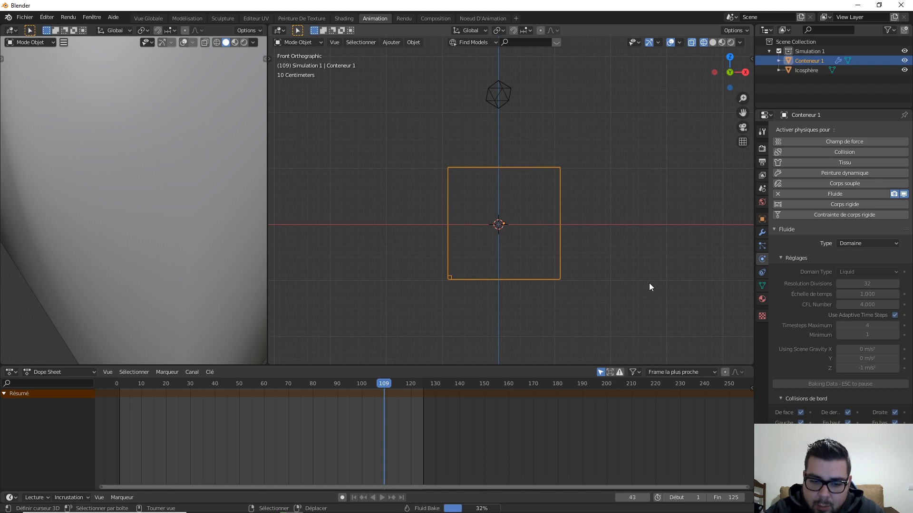
key("Escape")
left_click(821, 384)
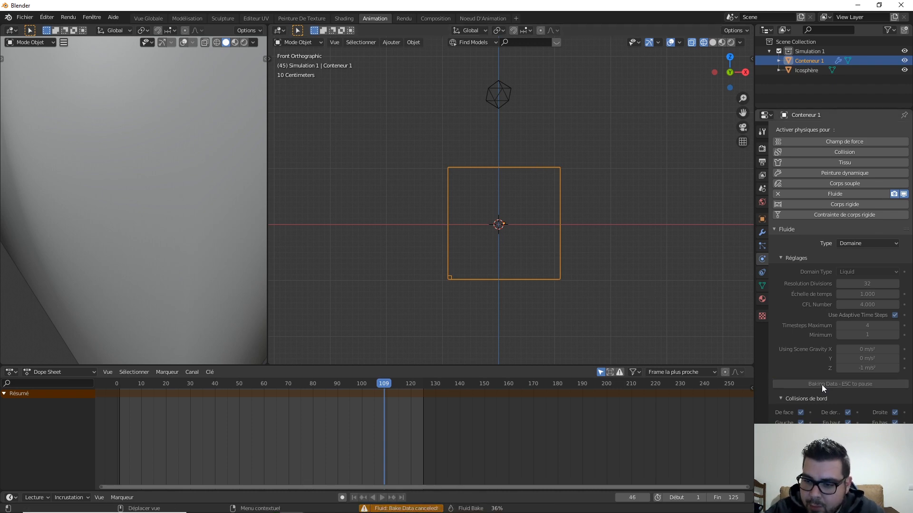
key("Escape")
left_click(875, 384)
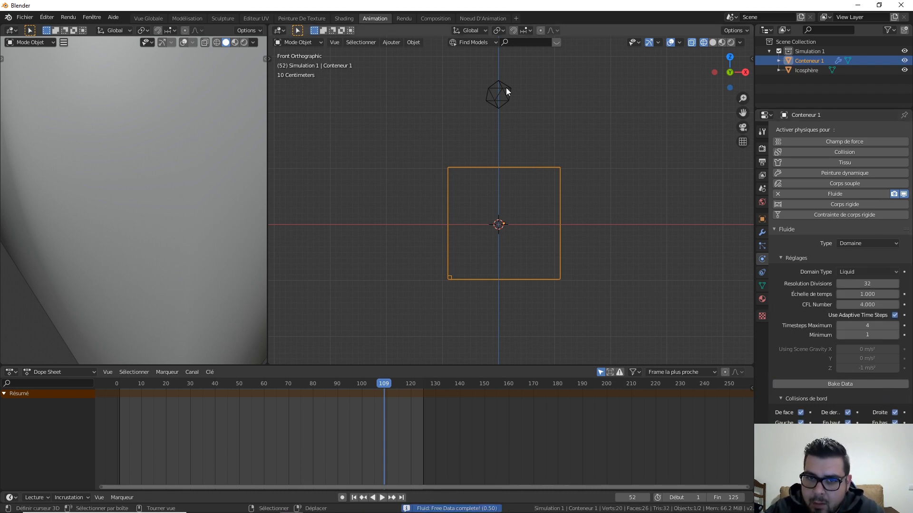
Enable fluid physics on the icosphere as a Flux object with flow type Liquid and Géométrie behavior
left_click(506, 89)
left_click(854, 195)
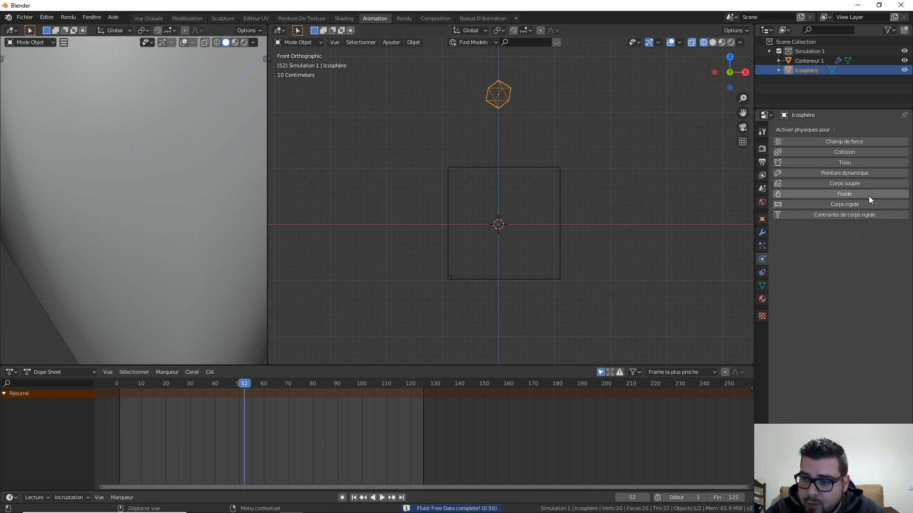
left_click(801, 232)
left_click(867, 244)
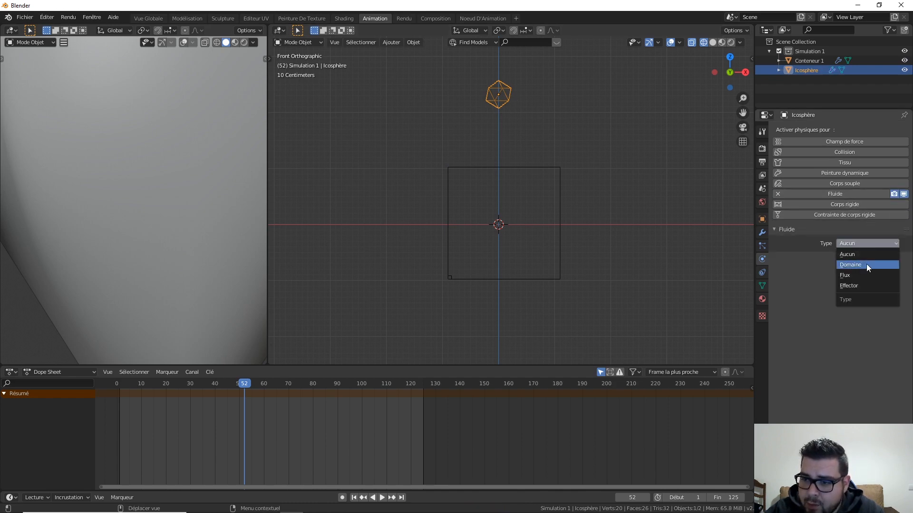
left_click(860, 274)
left_click(879, 273)
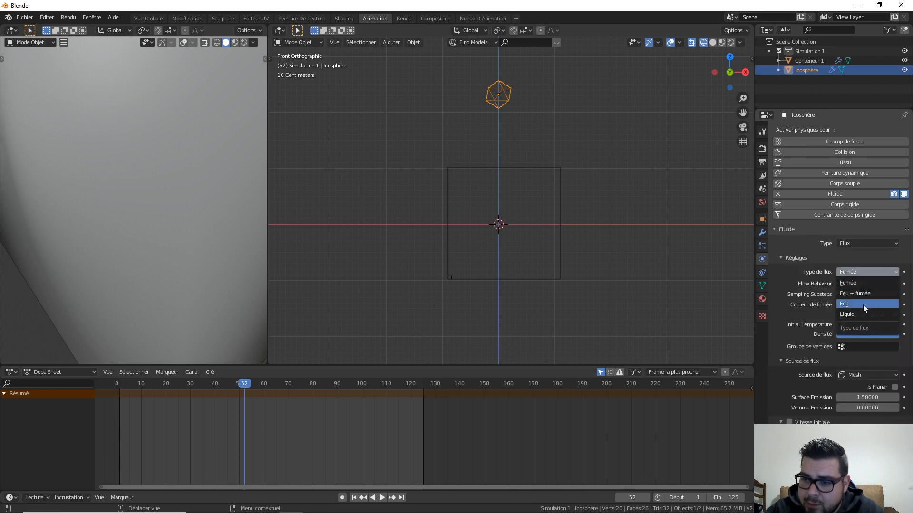
left_click(865, 311)
left_click(875, 284)
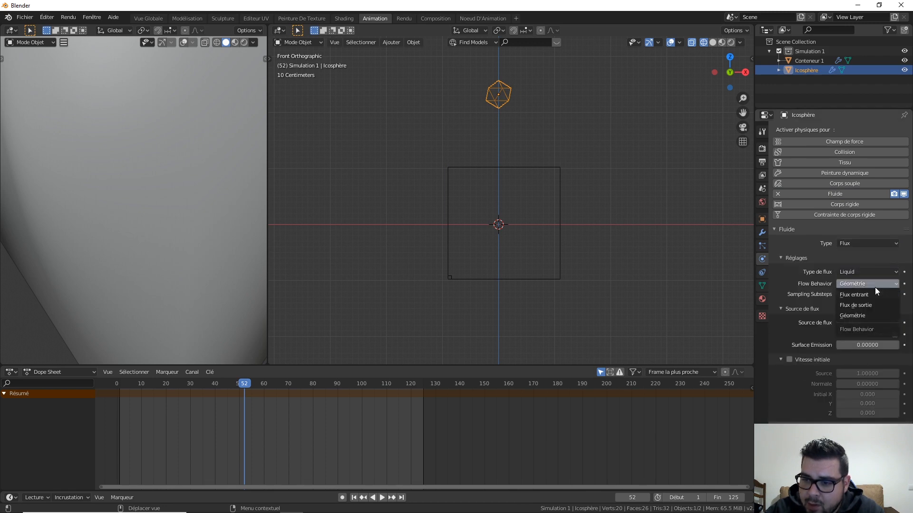
left_click(877, 284)
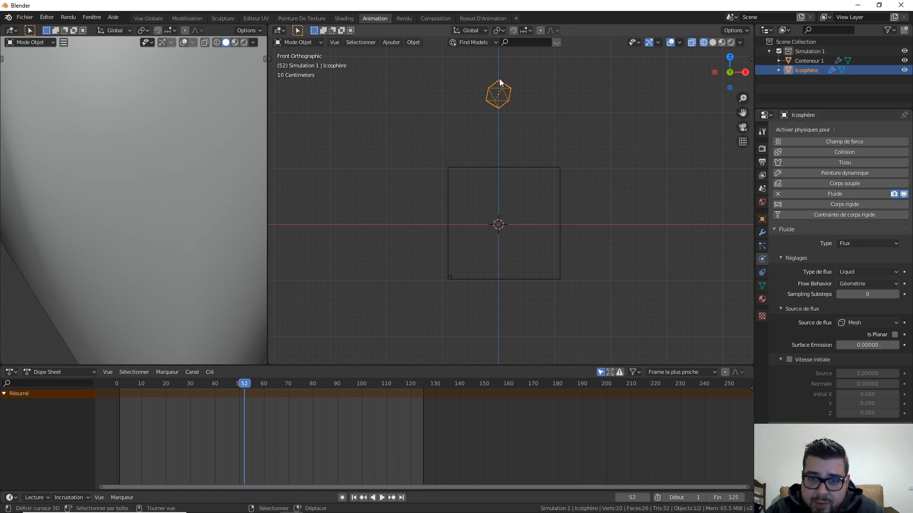
Enable initial velocity on the icosphere's flow and set its Z velocity to -1
middle_click_drag(597, 158, 599, 166)
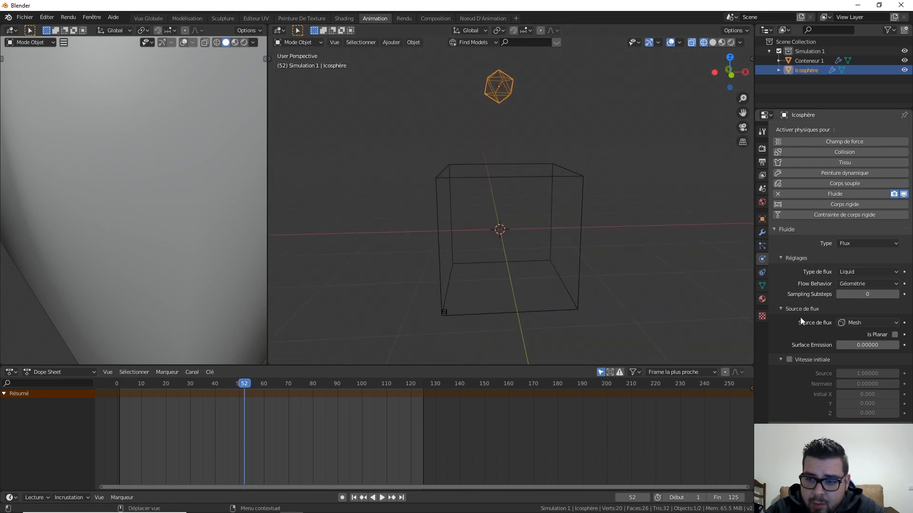
left_click(789, 360)
left_click(854, 413)
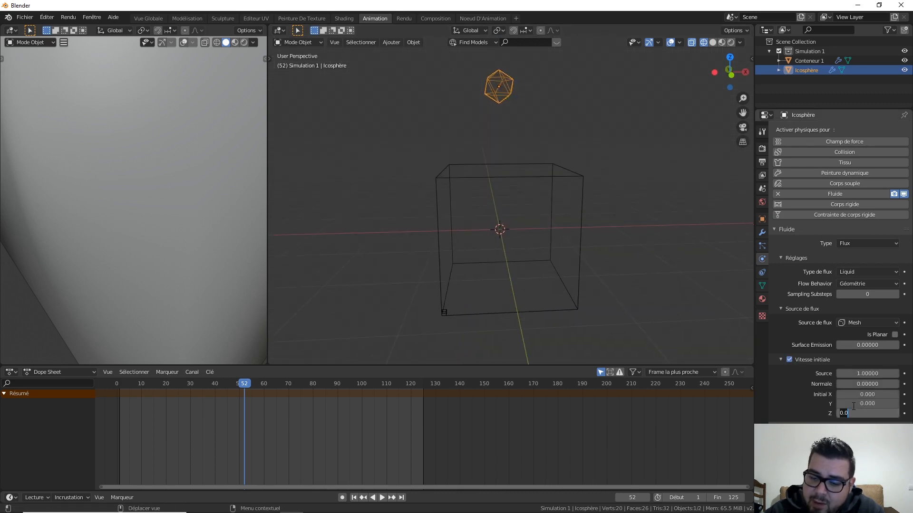
key("Return")
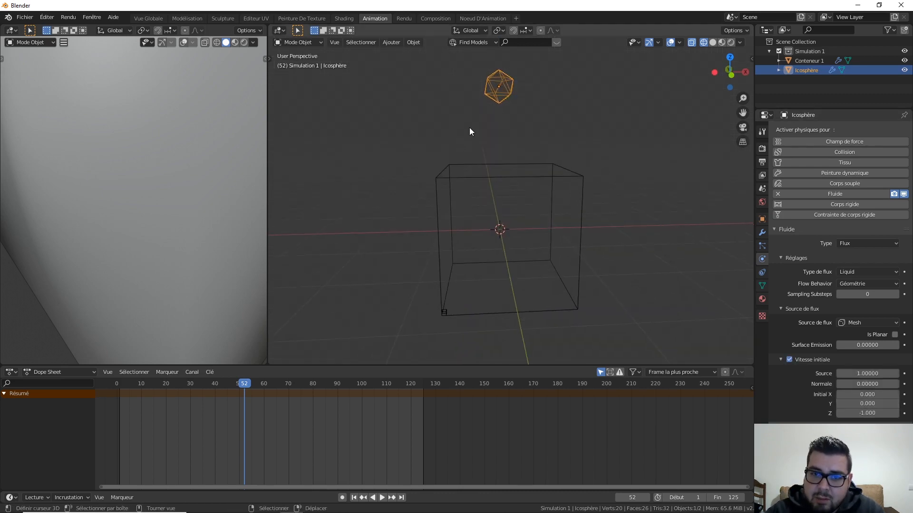
Bake the container's fluid data and mesh from the first frame, play the result and rewind
left_click(552, 250)
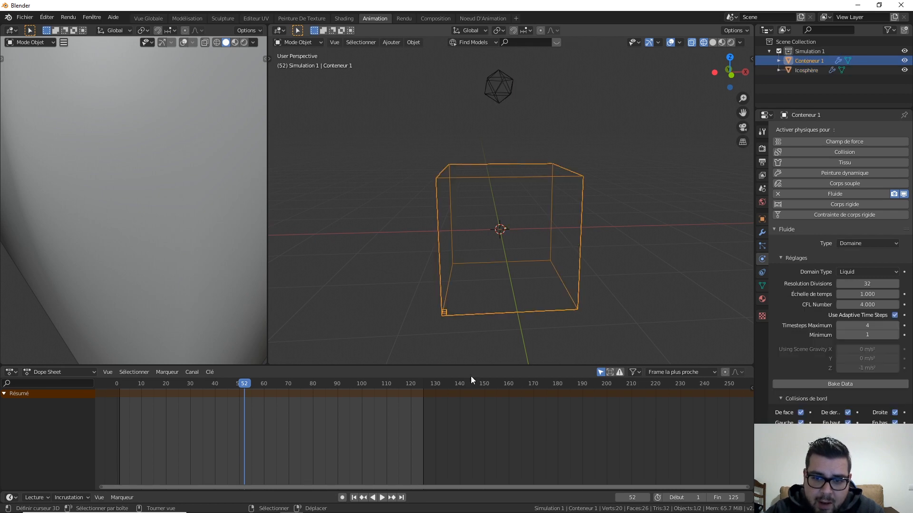
left_click(354, 497)
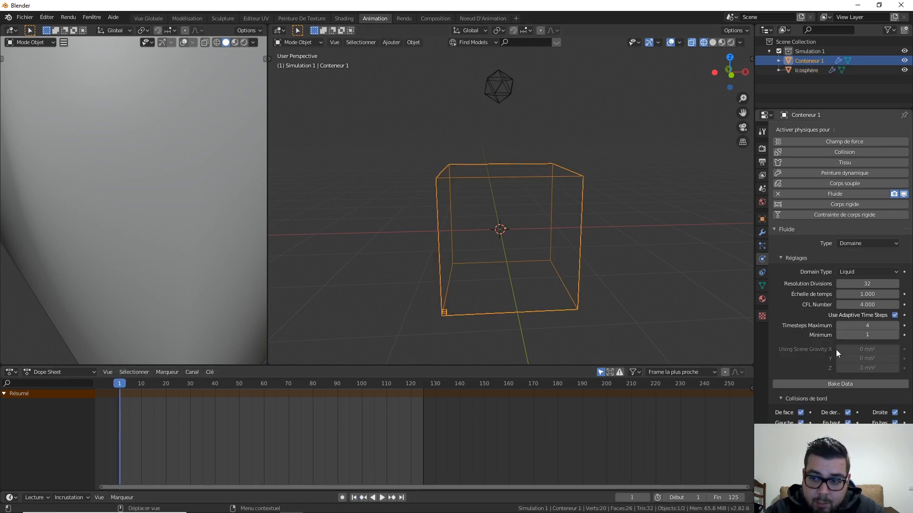
left_click(856, 385)
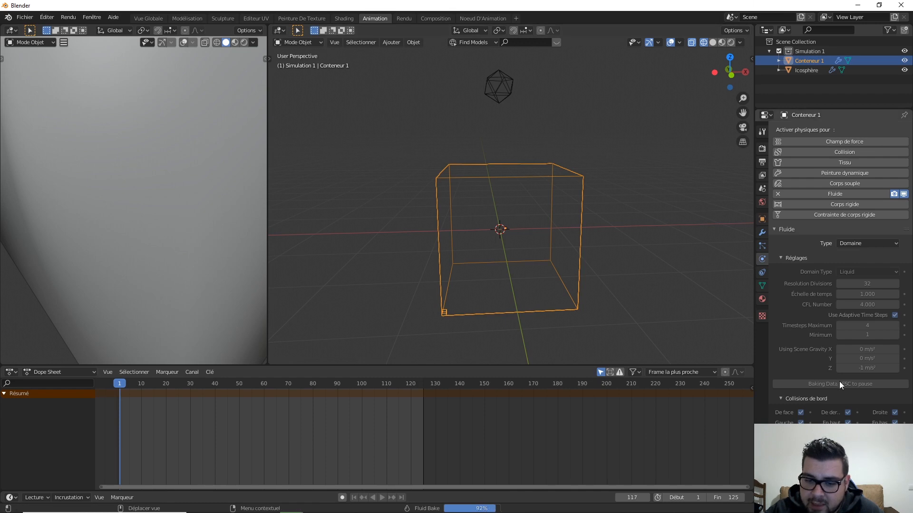
scroll(839, 389, "down", 10)
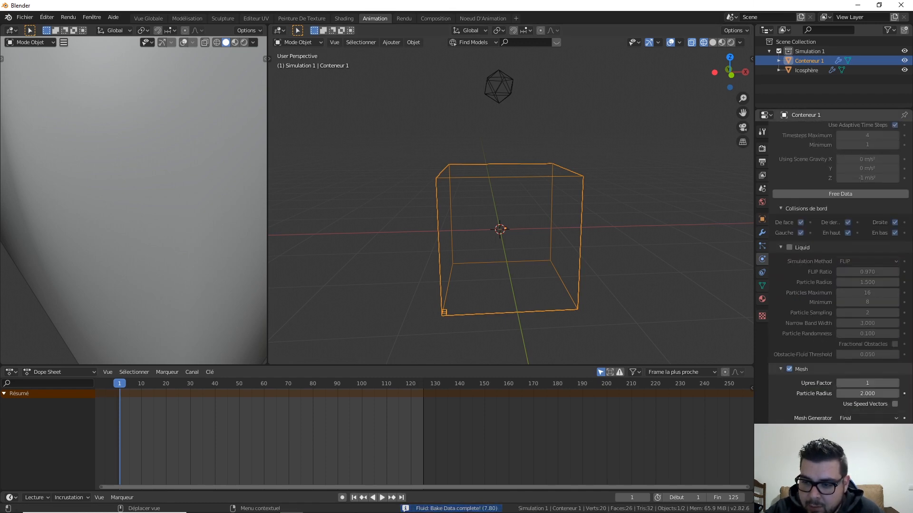
left_click(839, 474)
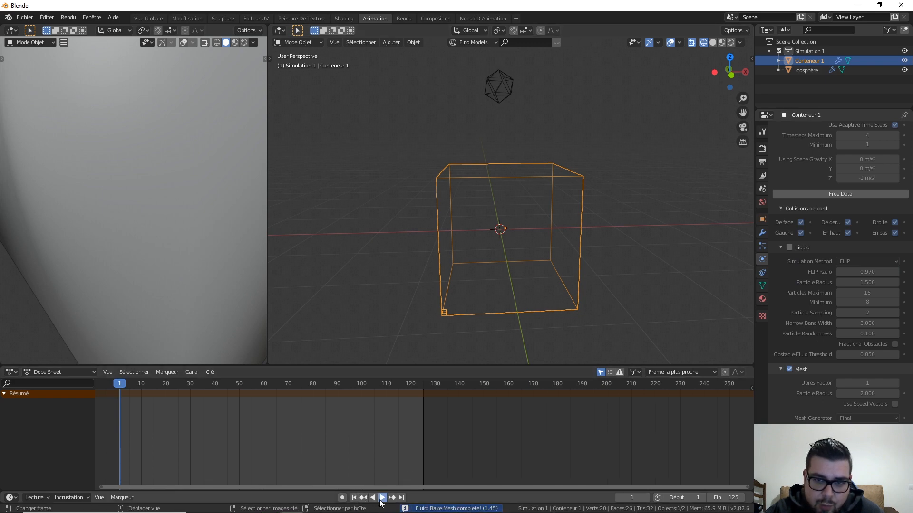
left_click(381, 499)
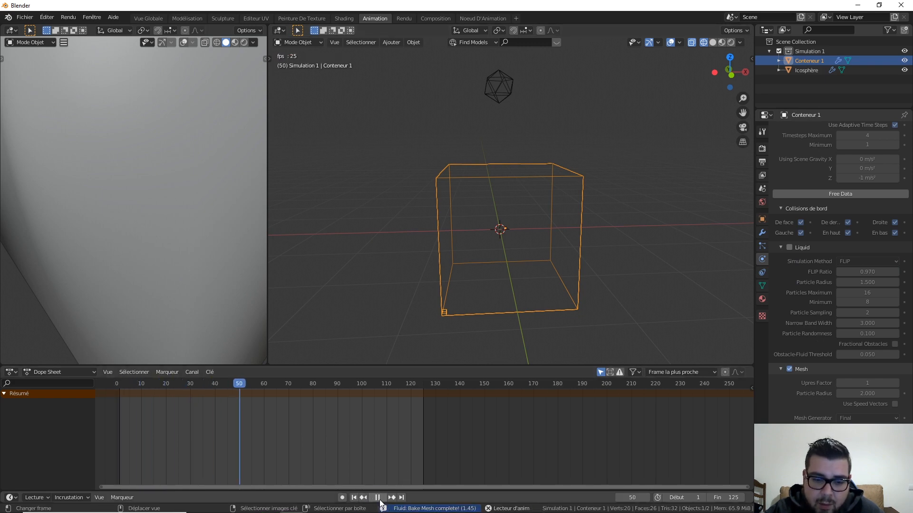
left_click(354, 498)
left_click(509, 98)
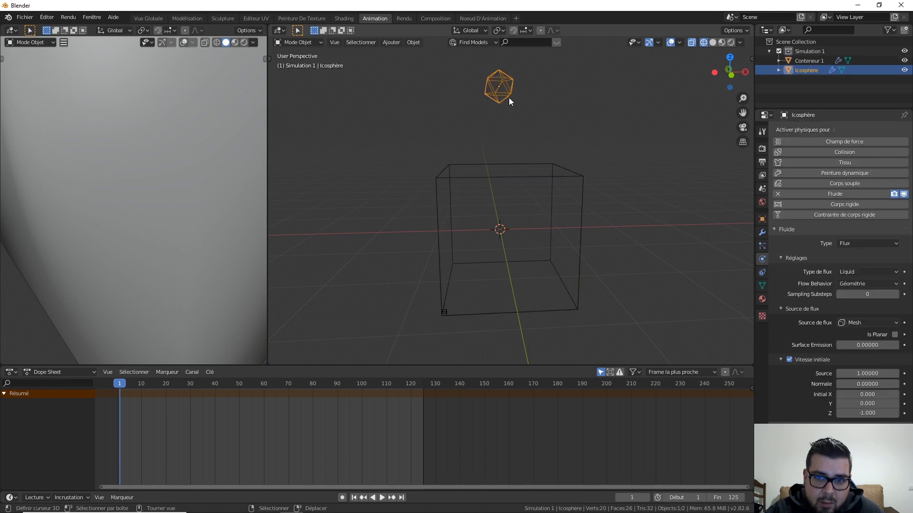
key("g")
key("z")
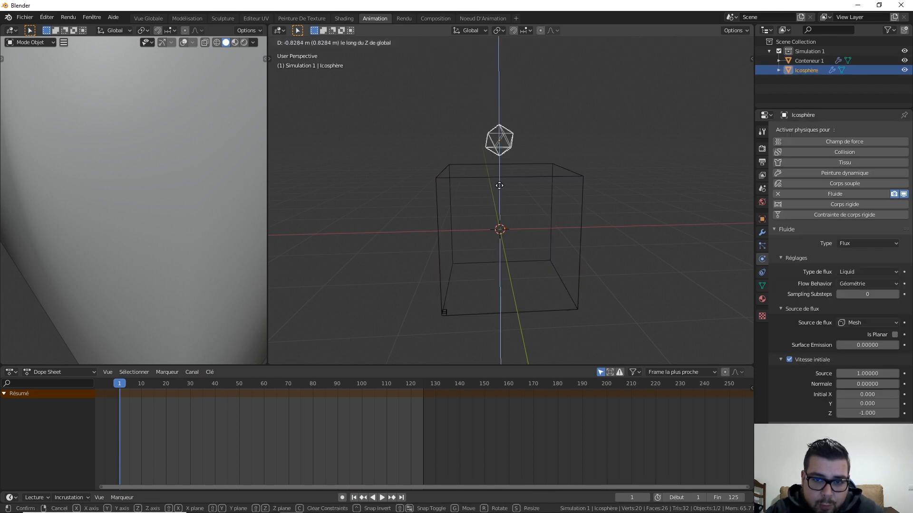
right_click(508, 212)
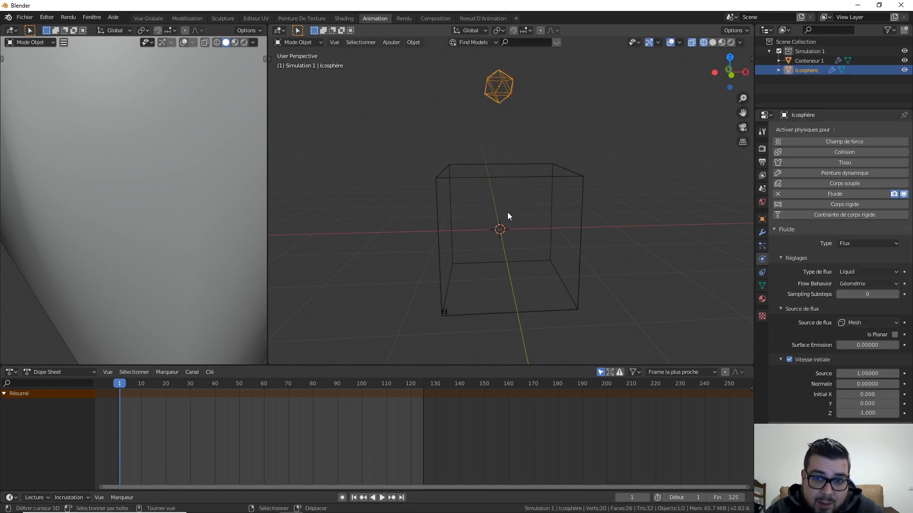
Move the icosphere down along the Z axis in front view until it sits inside the container, just below its upper face
key("KP_1")
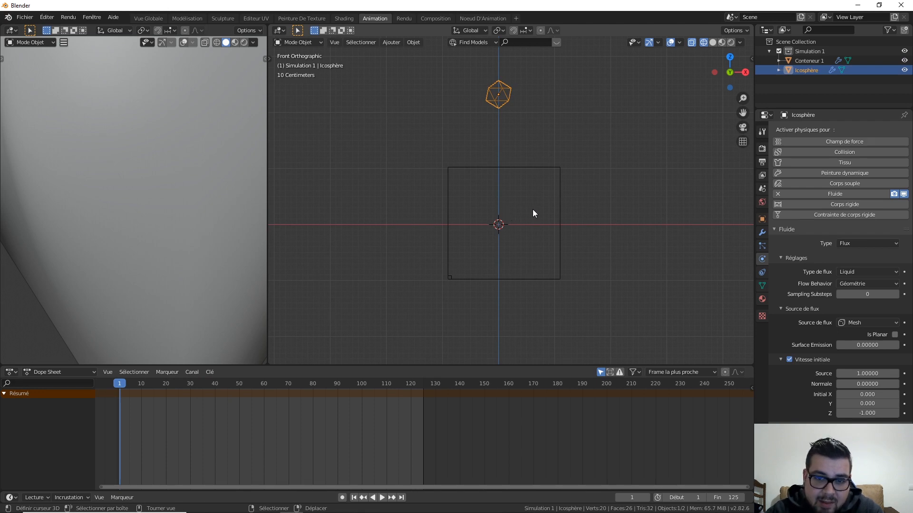
key("g")
key("z")
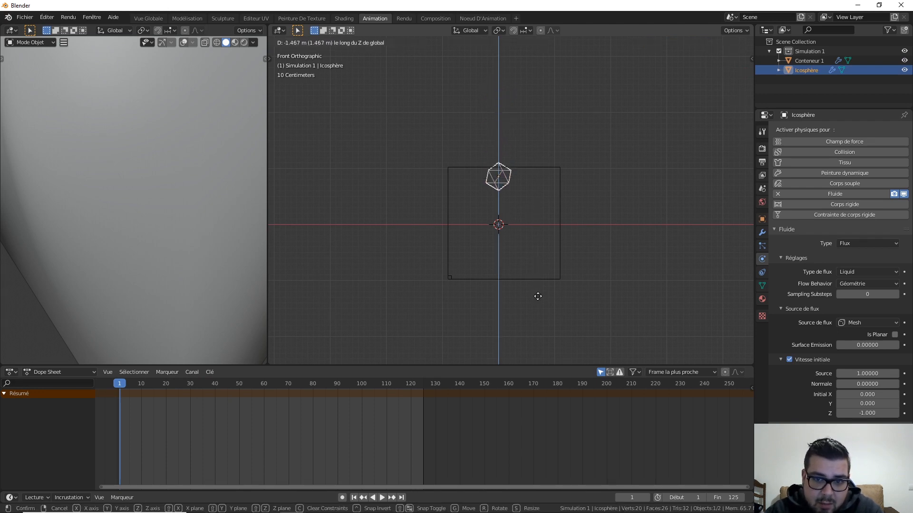
left_click(536, 301)
scroll(203, 301, "down", 5)
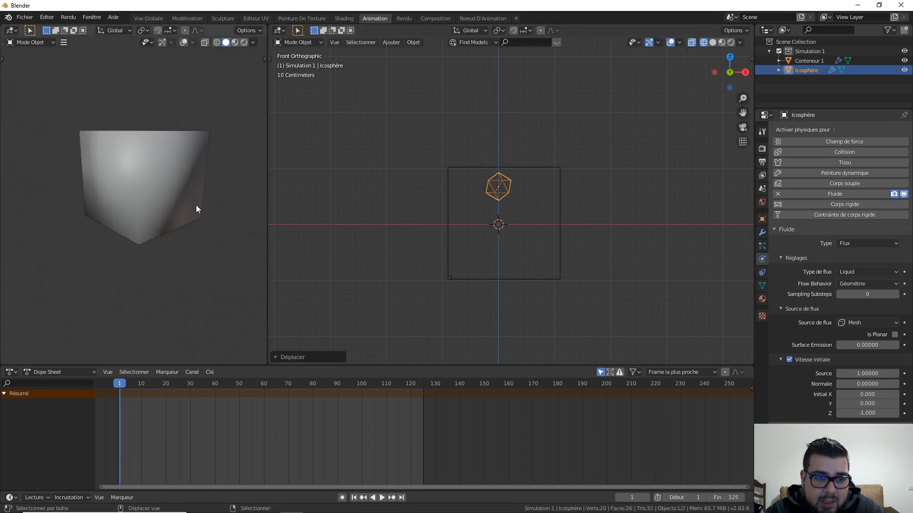
middle_click_drag(196, 208, 190, 233)
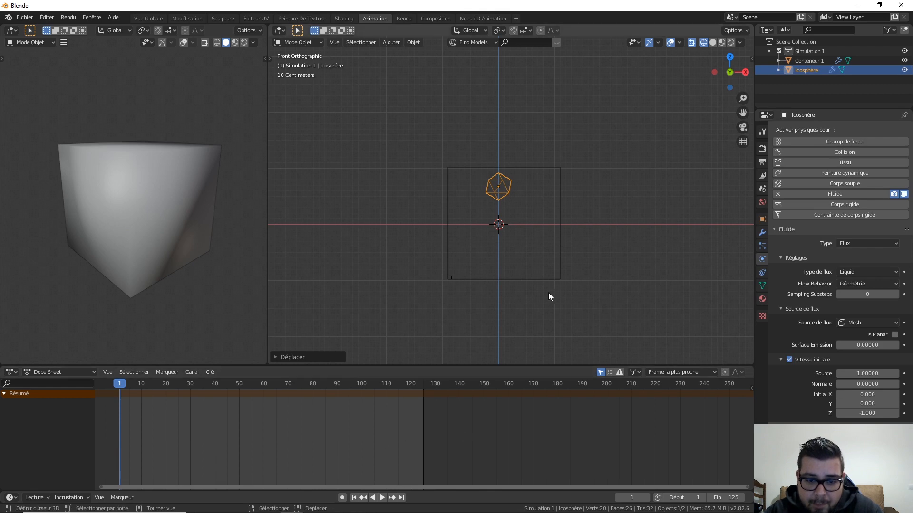
Rebake the container's fluid data and mesh with the icosphere inside the domain
left_click(560, 222)
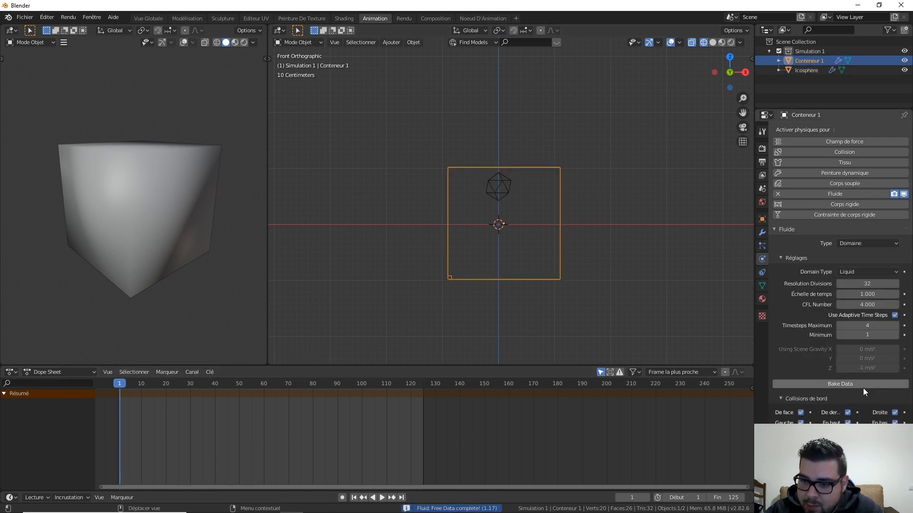
left_click(863, 385)
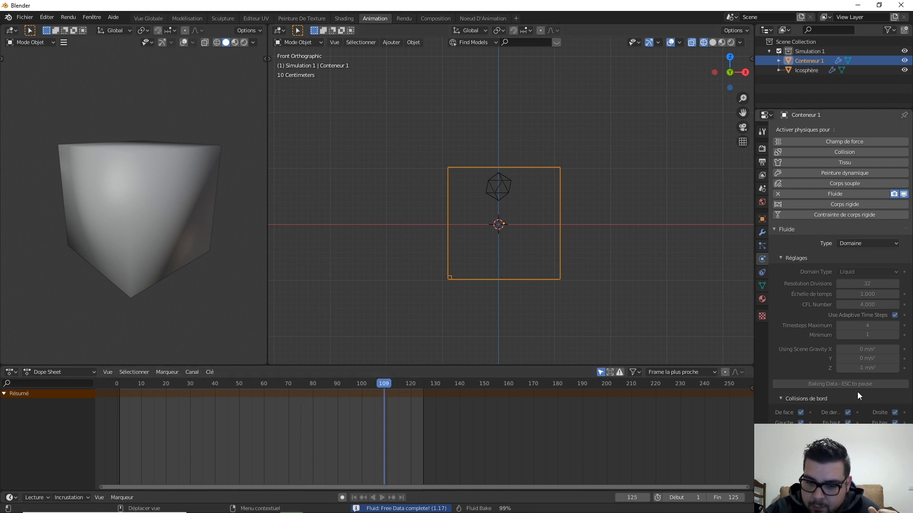
scroll(856, 409, "down", 10)
scroll(876, 418, "down", 3)
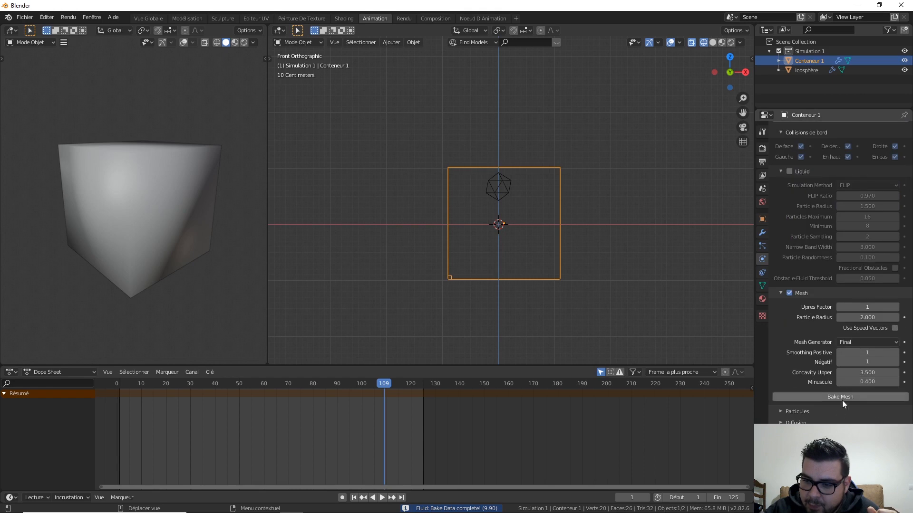
left_click(842, 398)
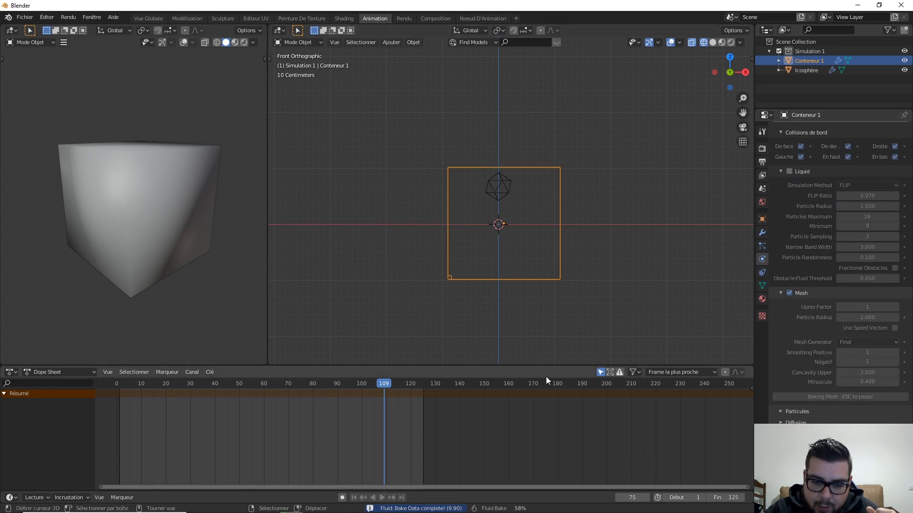
Play the baked liquid simulation from the first frame, stop it and return to frame 1
left_click(356, 500)
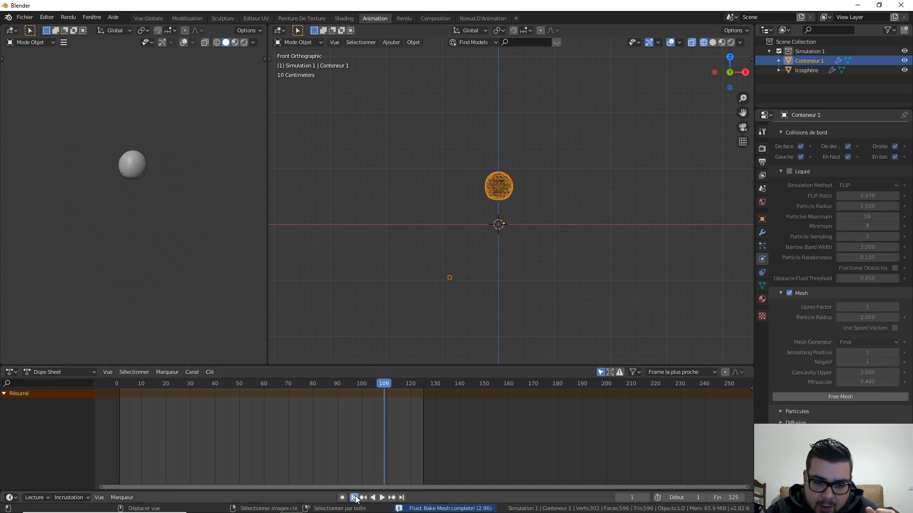
left_click(381, 498)
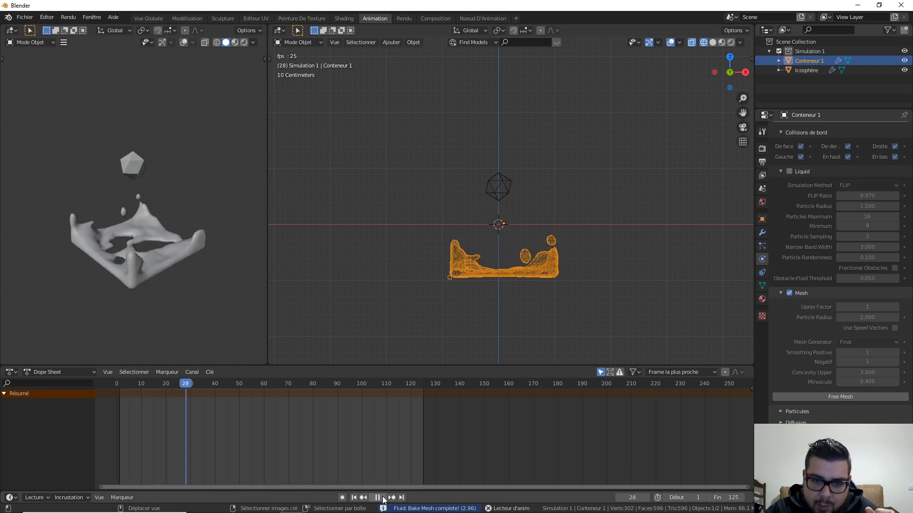
left_click(382, 498)
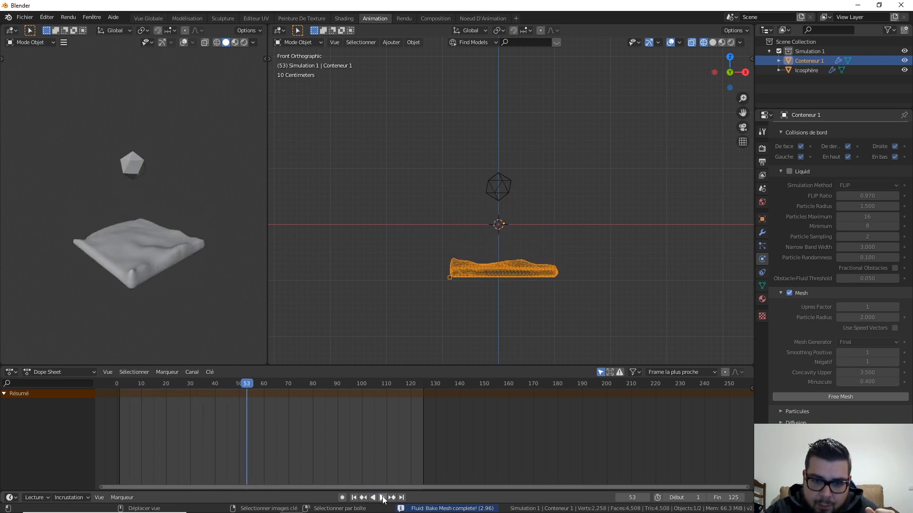
left_click(354, 497)
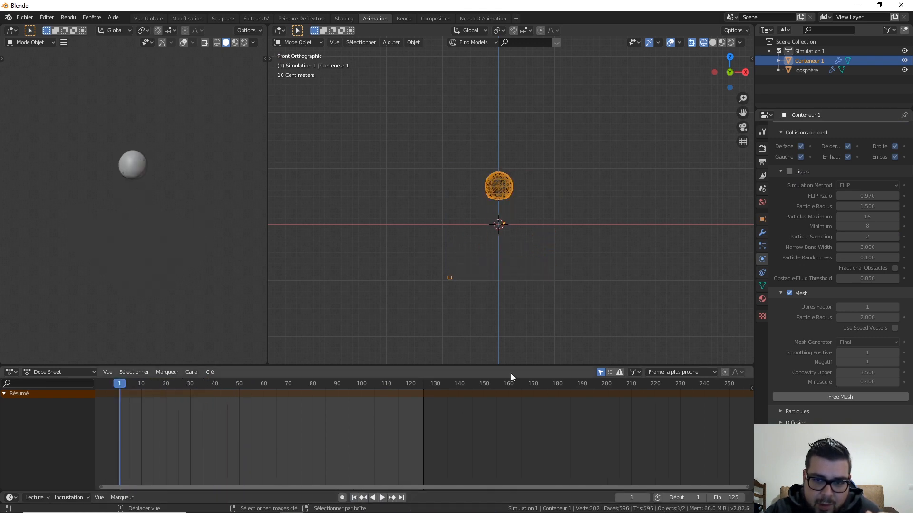
Examine the liquid mesh around the icosphere at frame 1, and play up to frame 40 to inspect the splash
middle_click_drag(506, 161, 518, 208)
scroll(492, 159, "up", 2)
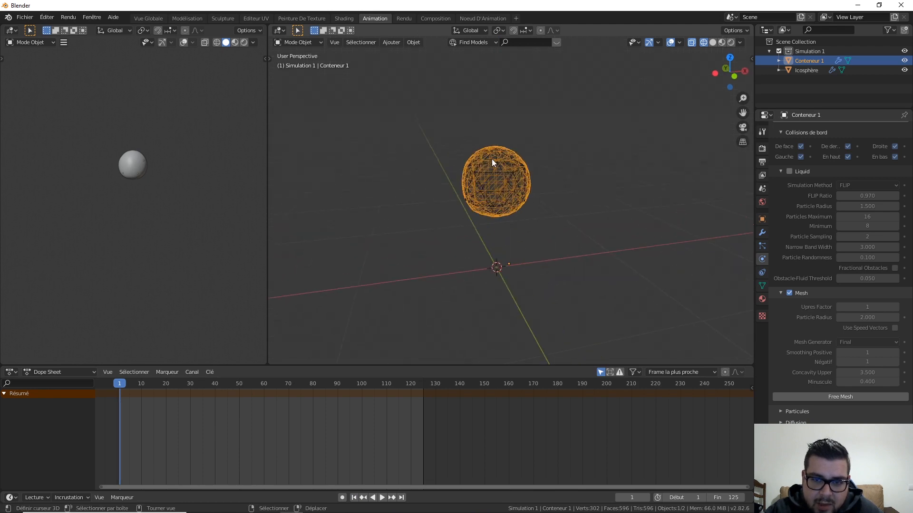
middle_click_drag(474, 177, 465, 178)
scroll(467, 181, "up", 3)
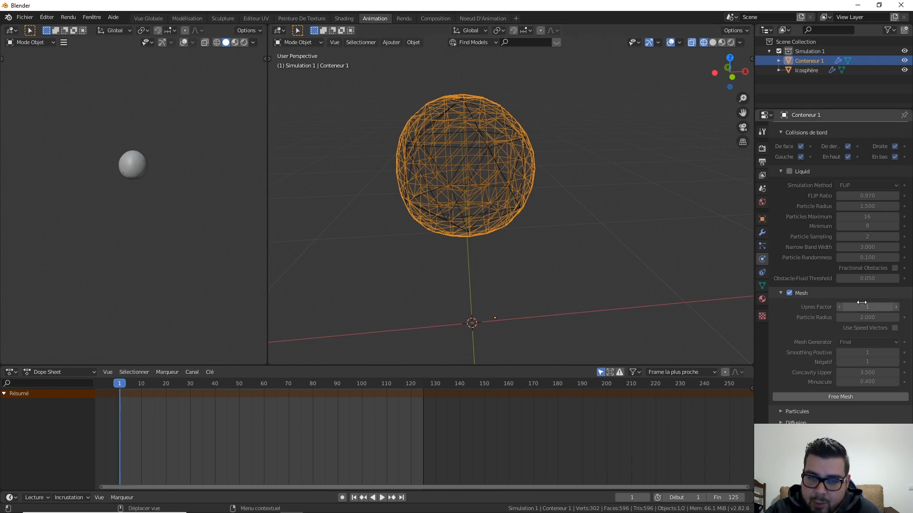
scroll(514, 283, "down", 3)
left_click(381, 499)
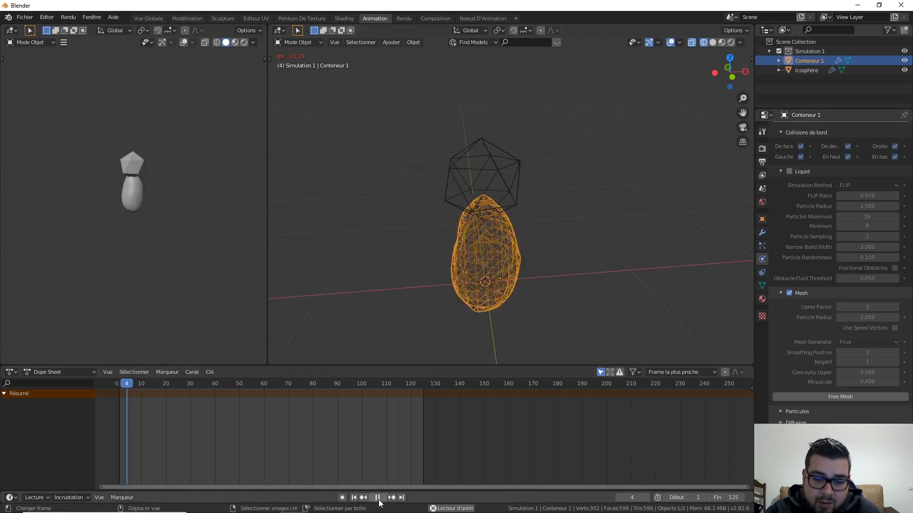
left_click(378, 497)
scroll(523, 274, "down", 2)
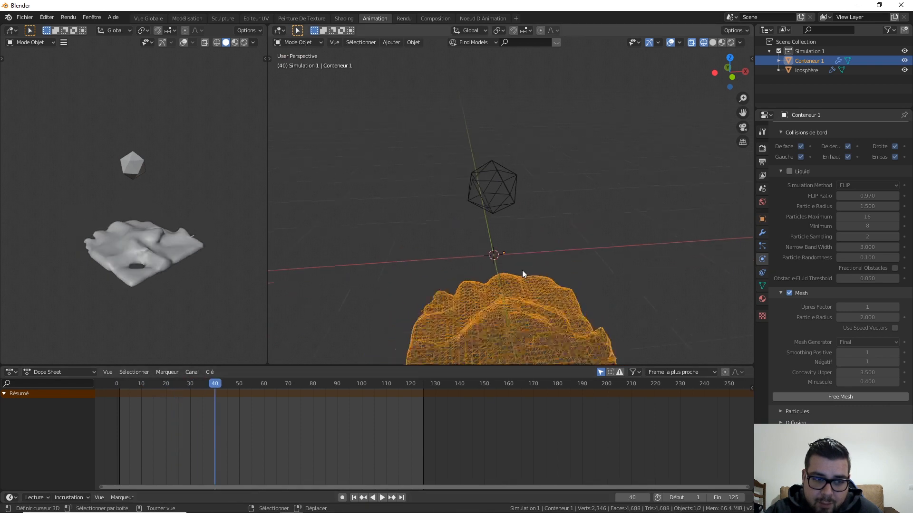
scroll(523, 274, "down", 1)
Free the container's baked fluid data so its domain settings can be edited again
scroll(863, 210, "up", 5)
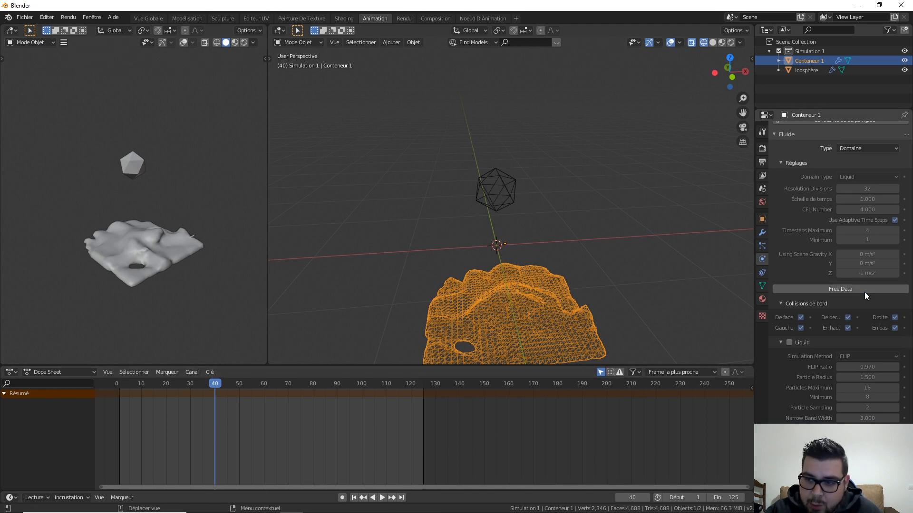
left_click(840, 289)
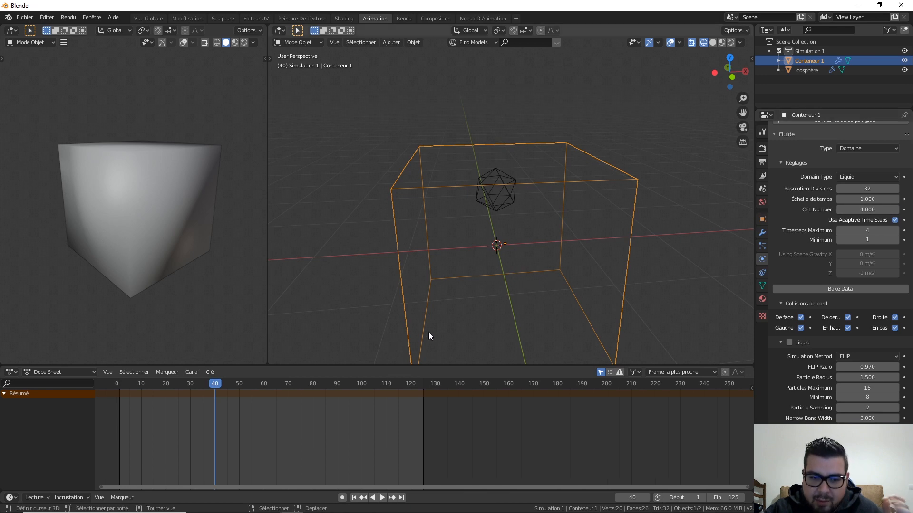
Bake the container's liquid fluid data and its mesh with a time scale of 1
left_click(840, 287)
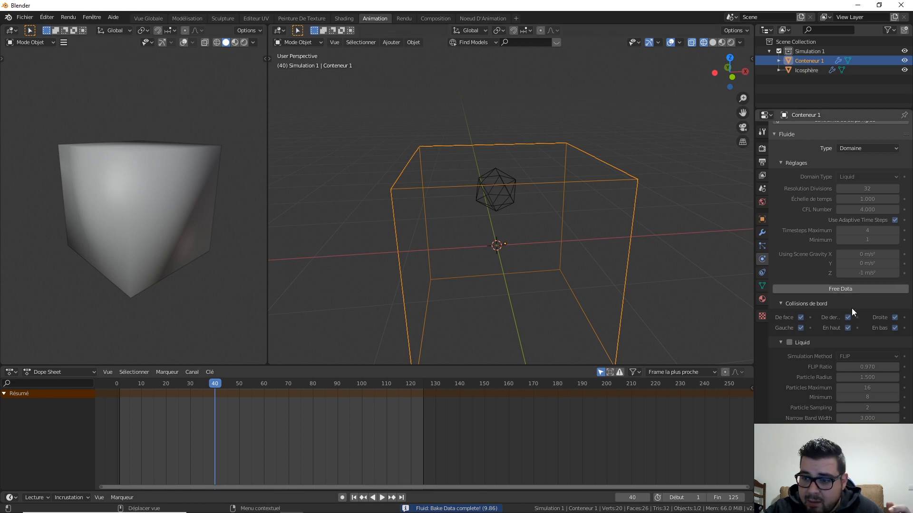
scroll(852, 313, "down", 5)
left_click(851, 475)
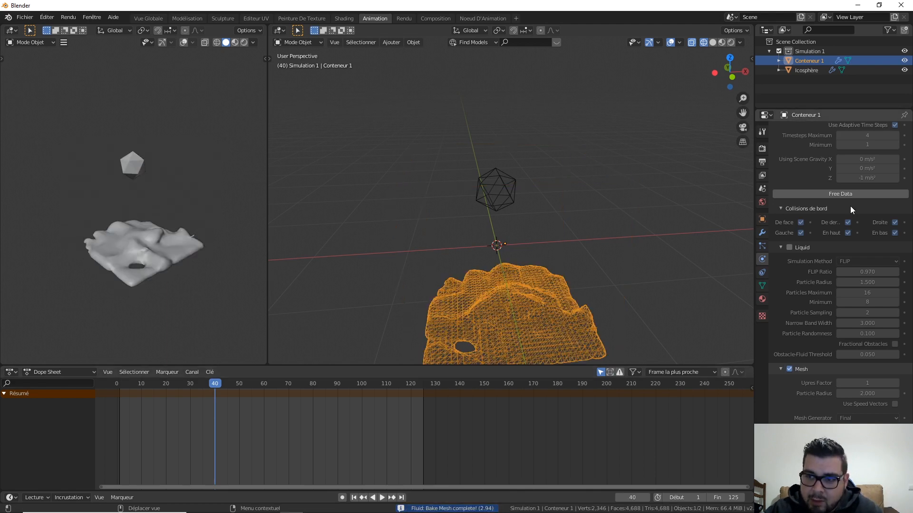
scroll(851, 209, "up", 3)
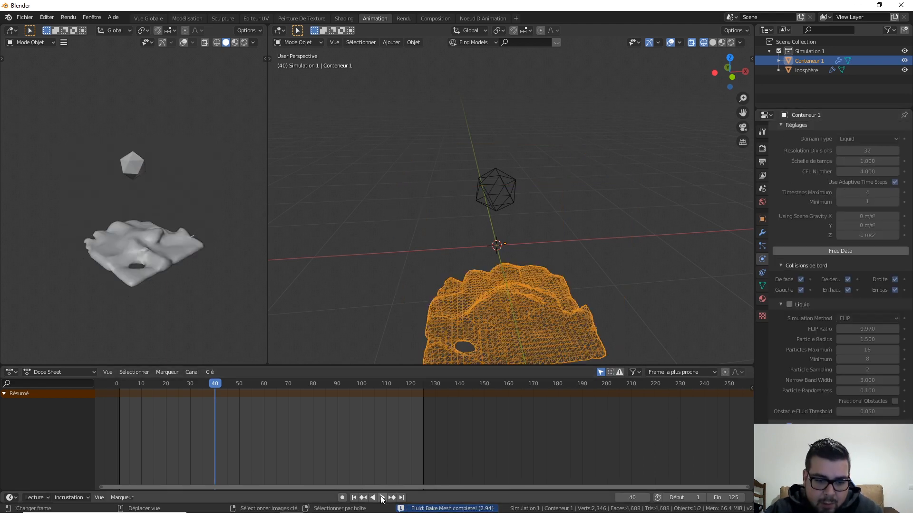
Play the baked simulation from the first frame, scrub back to frame 18 to inspect the splash, and return to frame 1
left_click(354, 497)
left_click(382, 497)
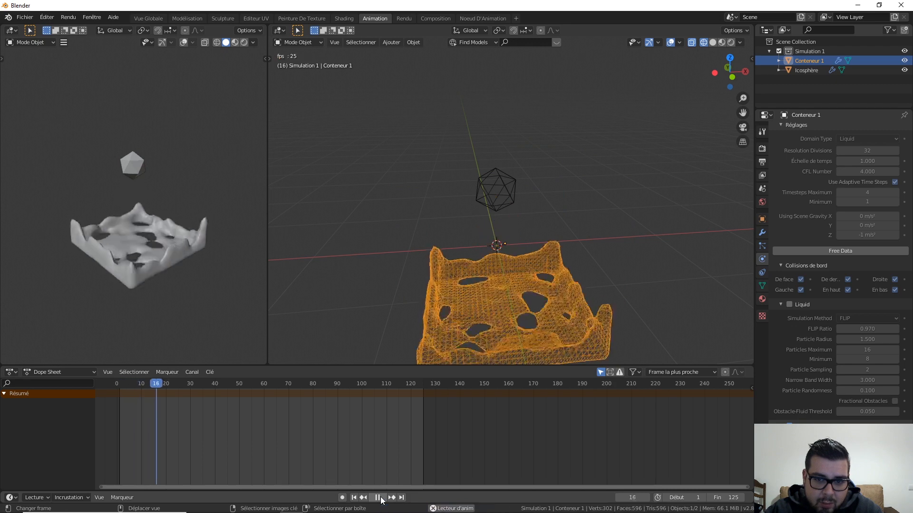
left_click(378, 497)
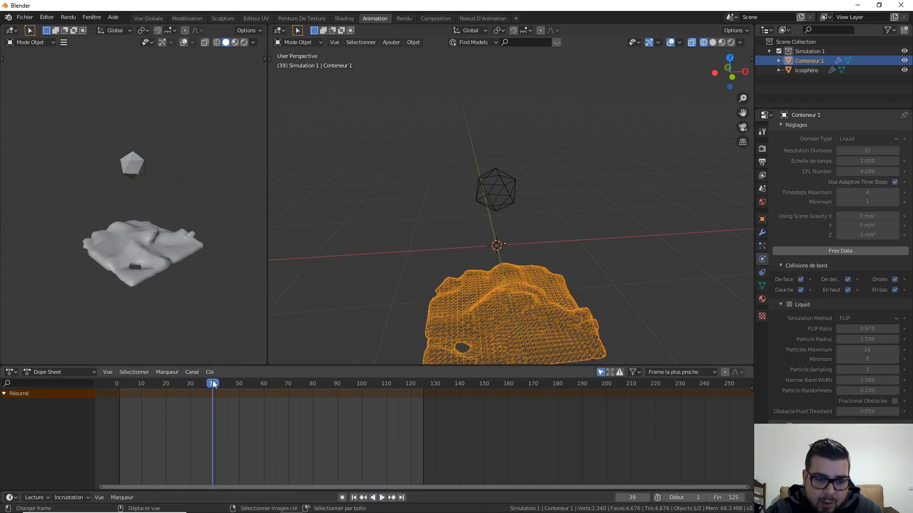
left_click_drag(213, 384, 162, 385)
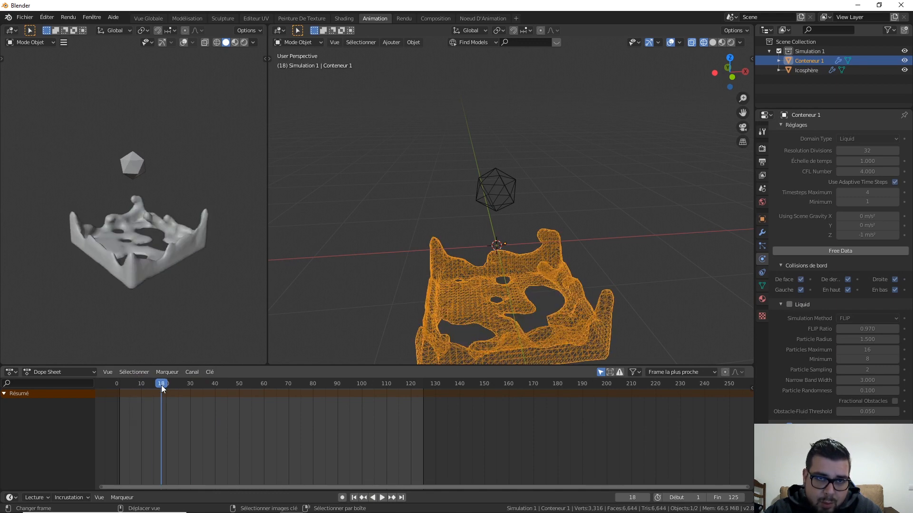
left_click(354, 498)
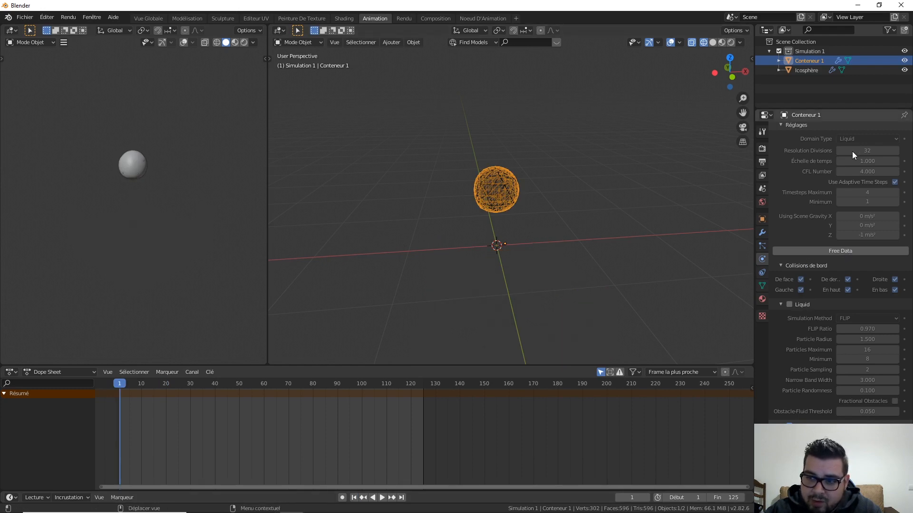
Set the container's time scale to 0.5 and rebake its fluid data and mesh
left_click(863, 162)
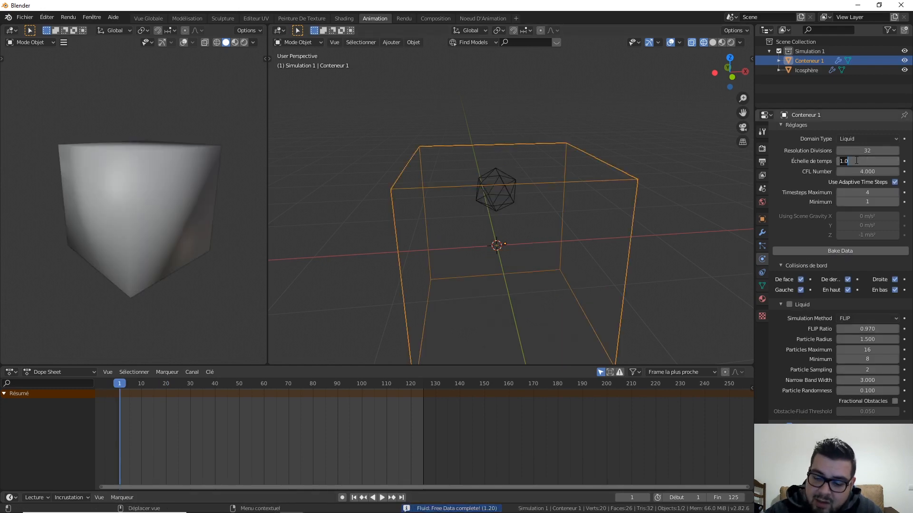
key("Return")
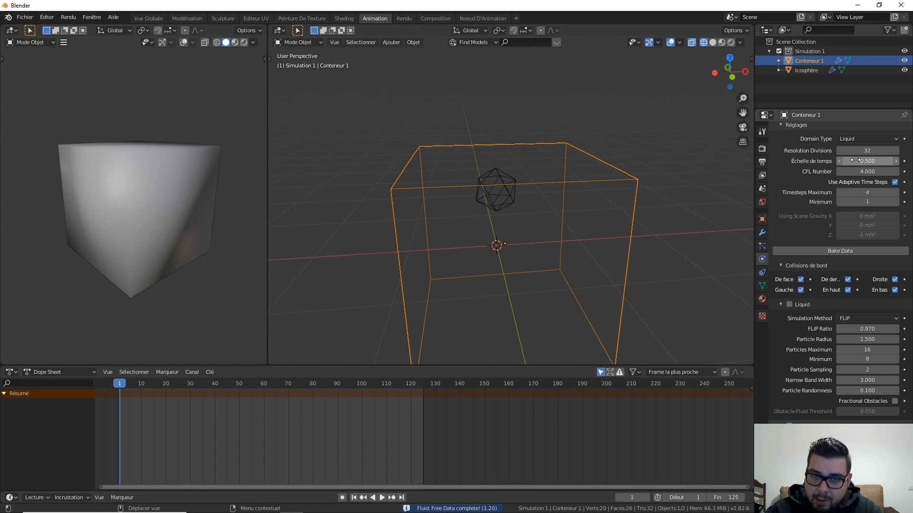
left_click(845, 250)
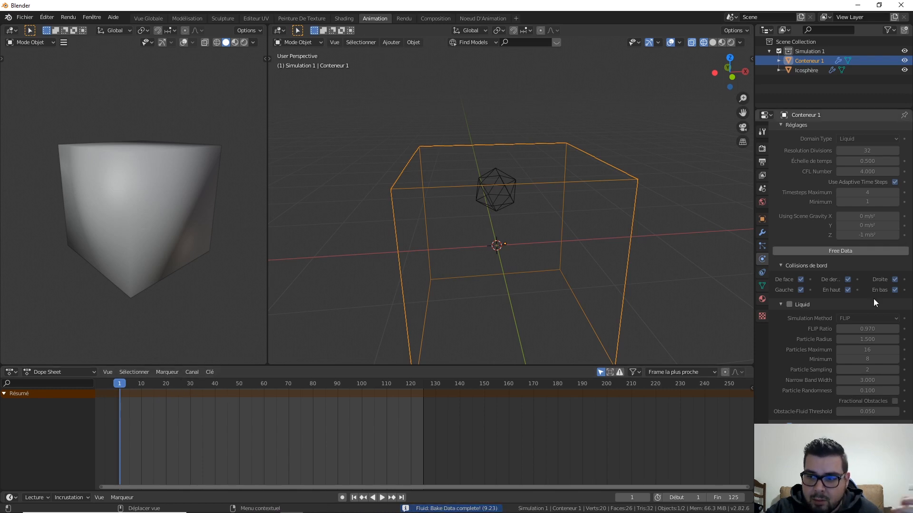
scroll(876, 371, "down", 4)
left_click(842, 455)
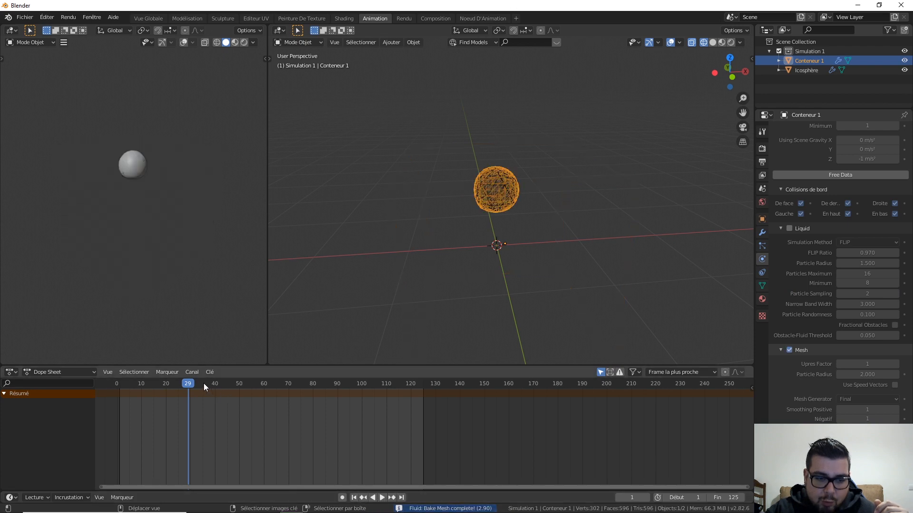
Play the slower simulation from the first frame, inspect the liquid at frames 16, 30 and 62, and return to frame 1
left_click(354, 499)
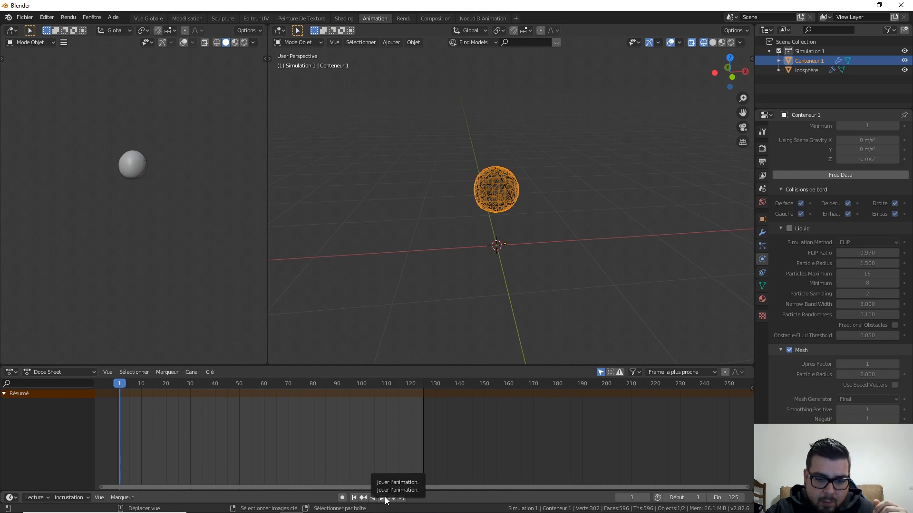
left_click(382, 499)
left_click(387, 499)
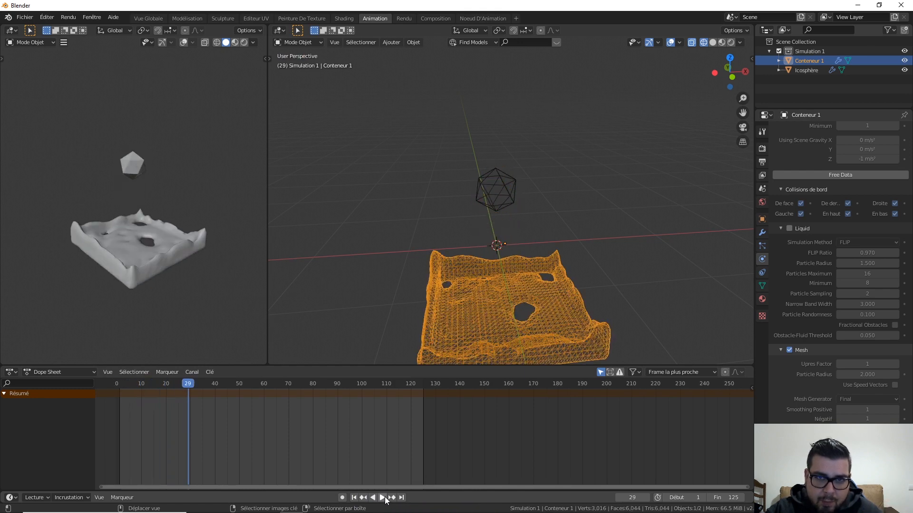
left_click_drag(187, 384, 156, 392)
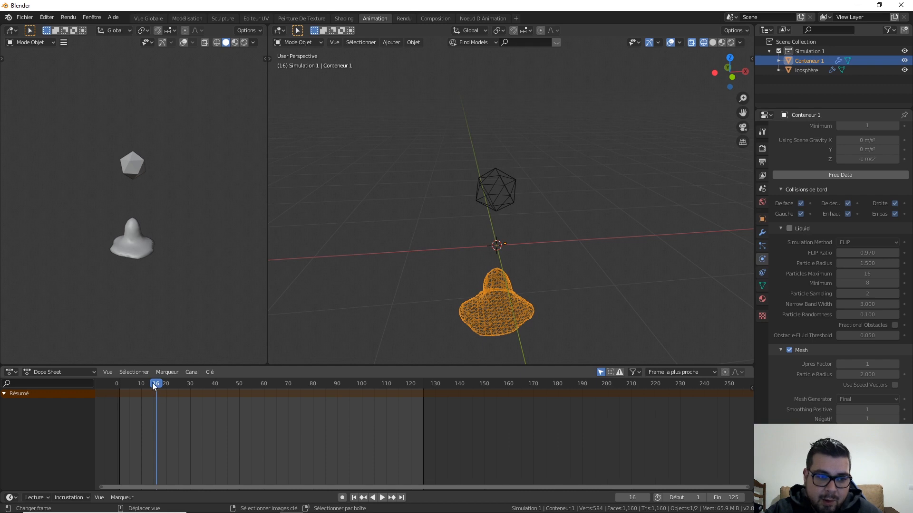
left_click_drag(158, 384, 191, 394)
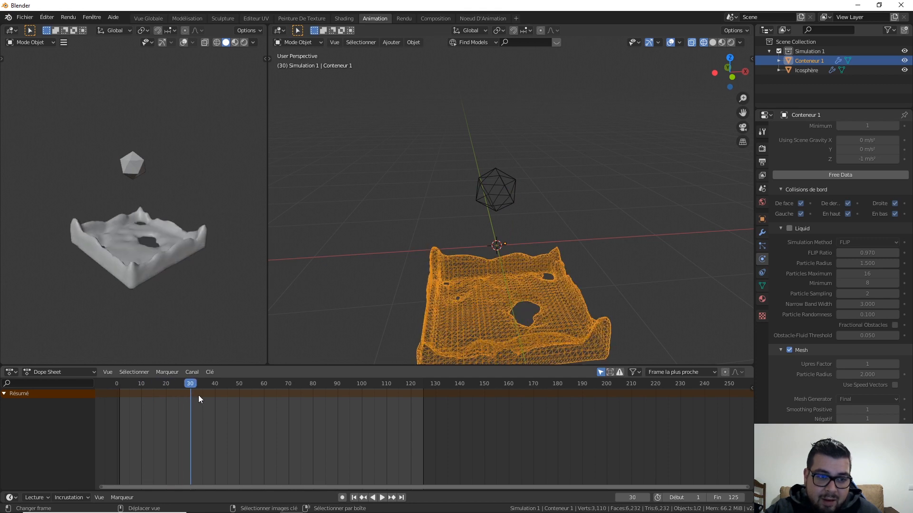
middle_click_drag(486, 286, 493, 244)
left_click_drag(192, 389, 269, 389)
middle_click_drag(444, 164, 372, 177)
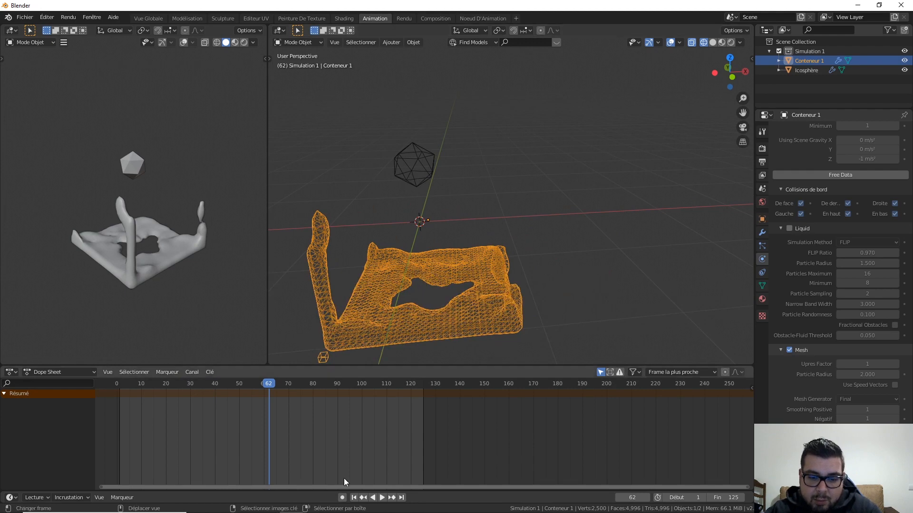
key("shift+Left")
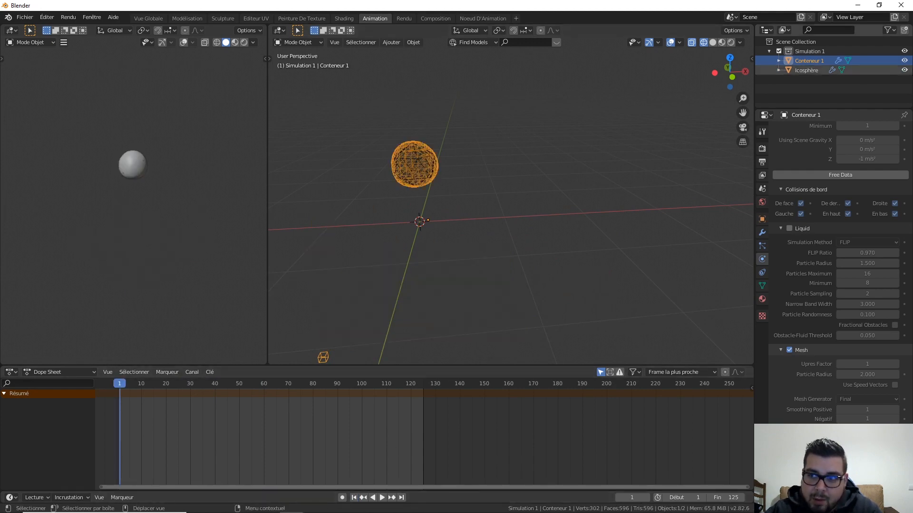
Duplicate the Simulation 1 collection with its container and icosphere, and hide the original collection
left_click(813, 52)
right_click(813, 53)
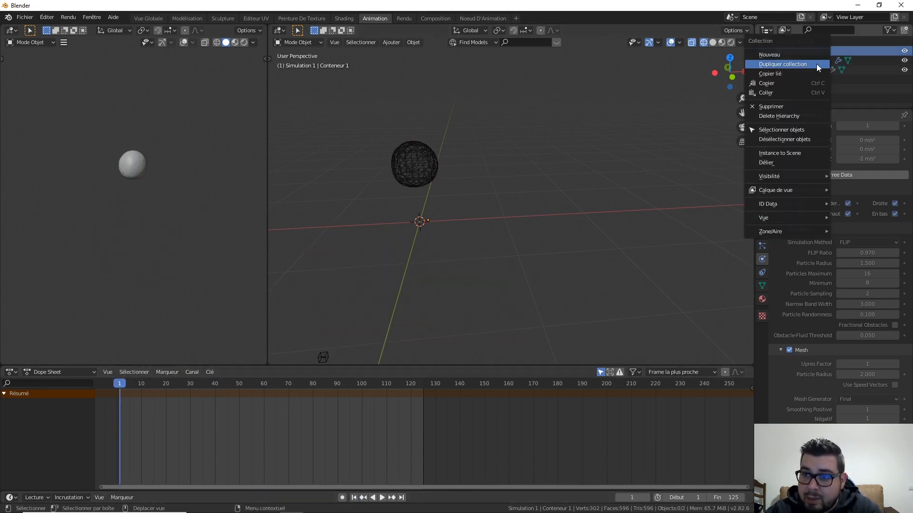
left_click(803, 65)
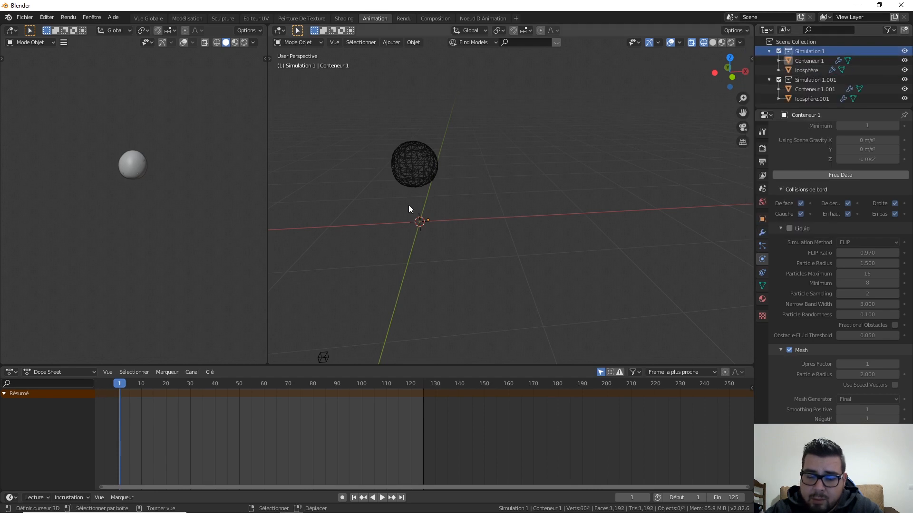
left_click(821, 80)
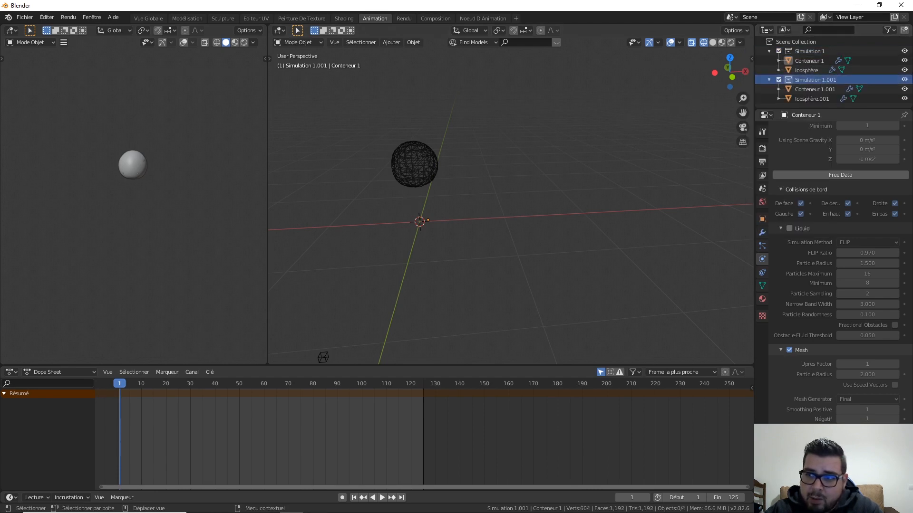
left_click(905, 51)
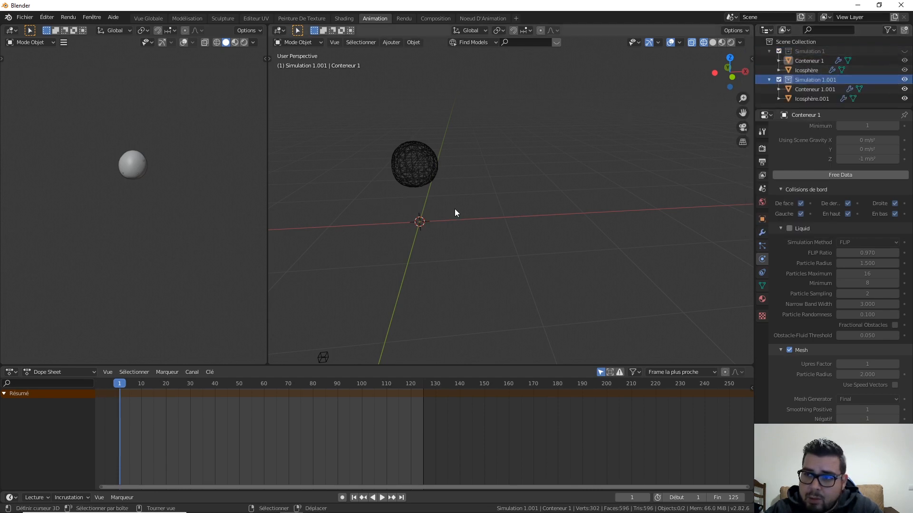
Move the duplicated container and icosphere together along the X axis beside the original, and show the Simulation 1 collection again
left_click(822, 88, "shift")
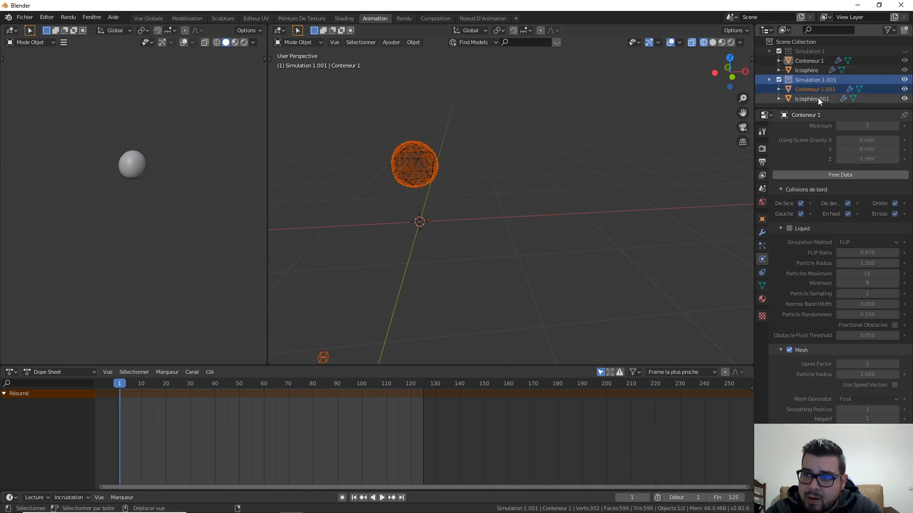
left_click(818, 99, "shift")
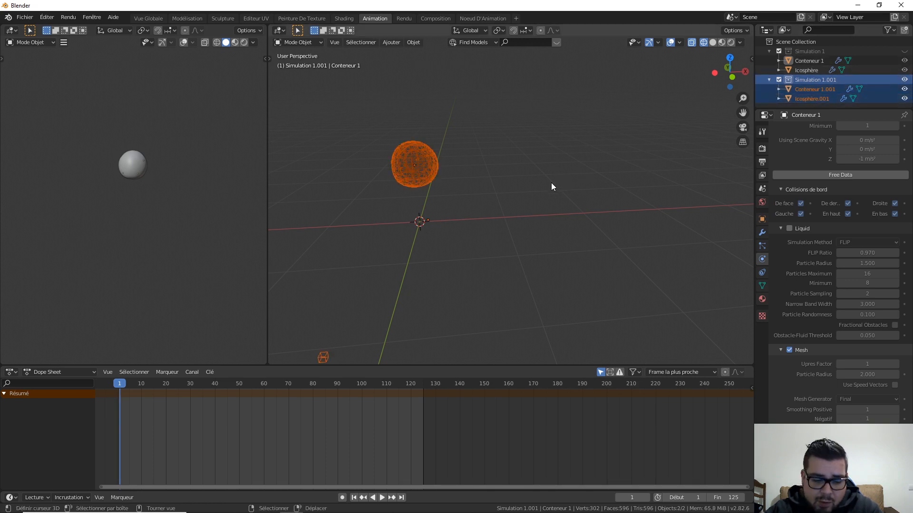
key("g")
key("x")
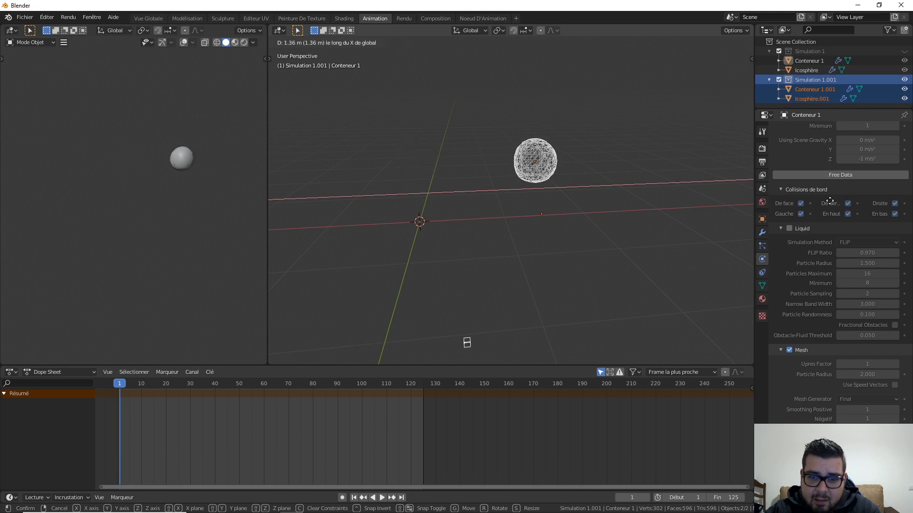
left_click(391, 196)
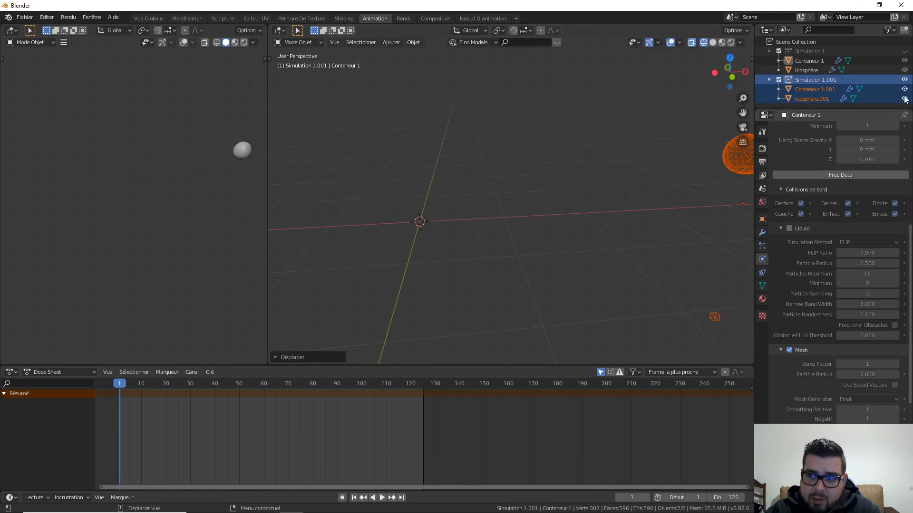
left_click(905, 51)
scroll(578, 233, "down", 4)
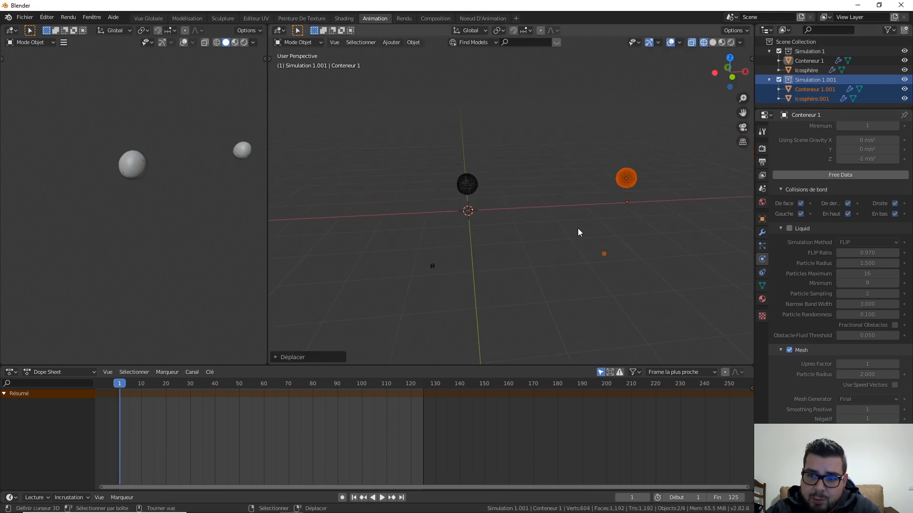
left_click(357, 497)
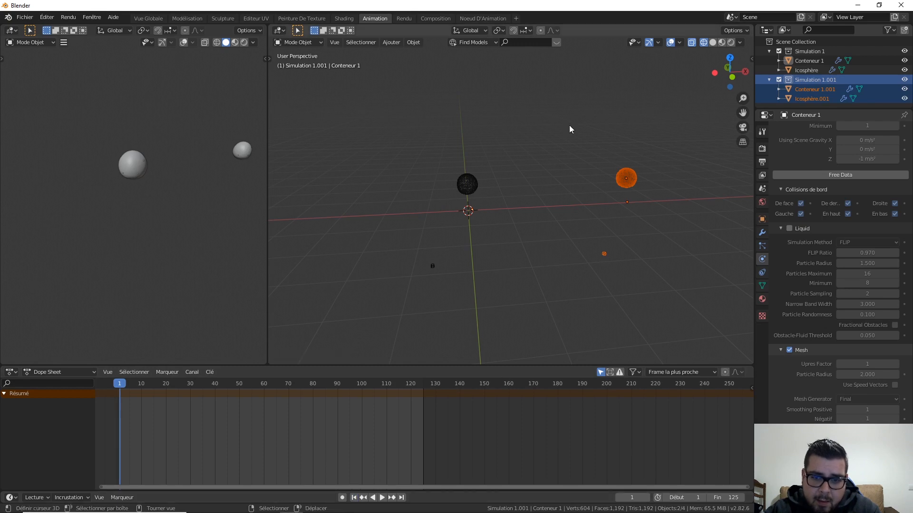
Free the original container's baked fluid data and set its time scale back to 1
left_click(472, 188)
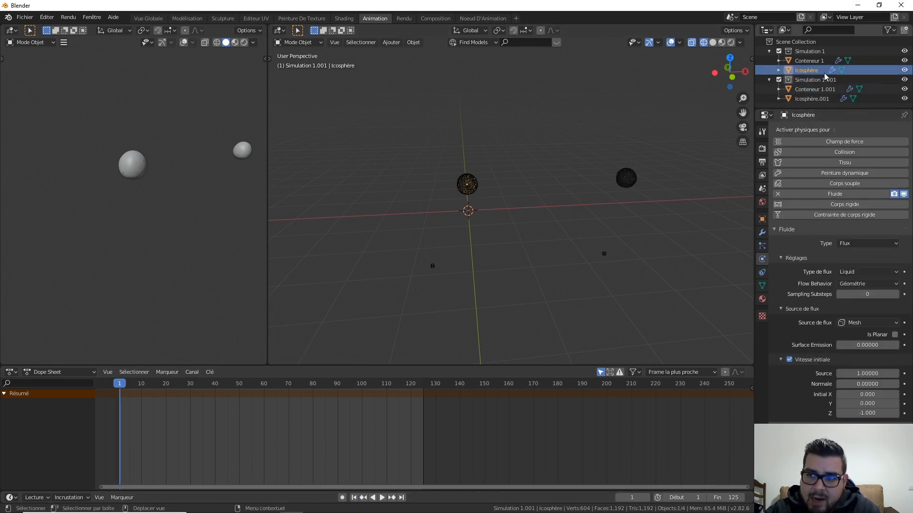
left_click(814, 61)
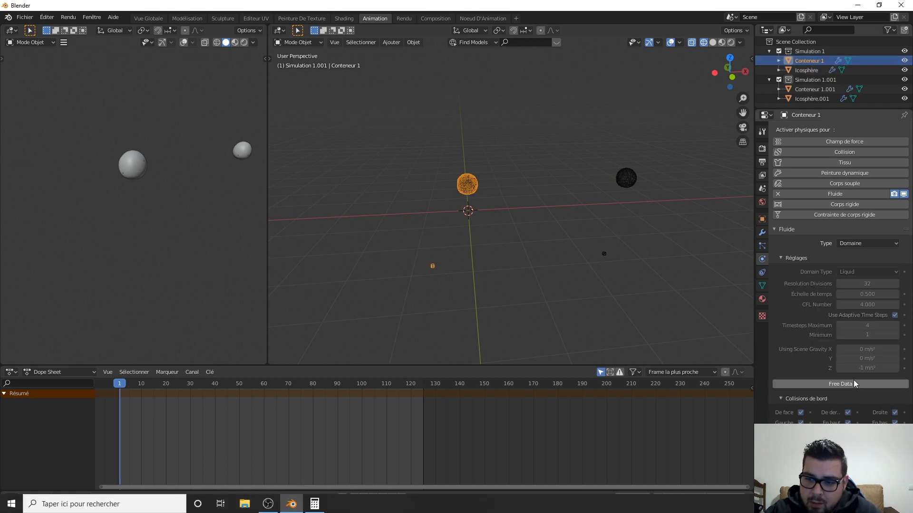
left_click(854, 384)
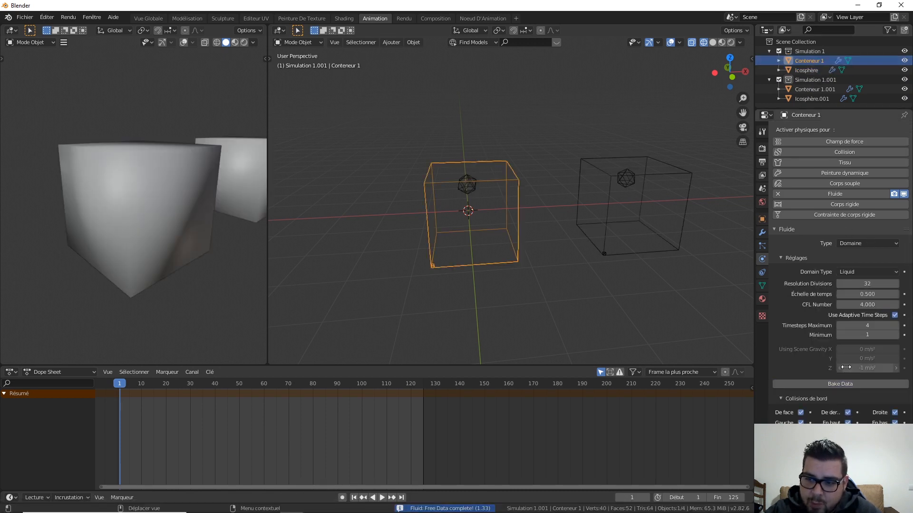
left_click(873, 294)
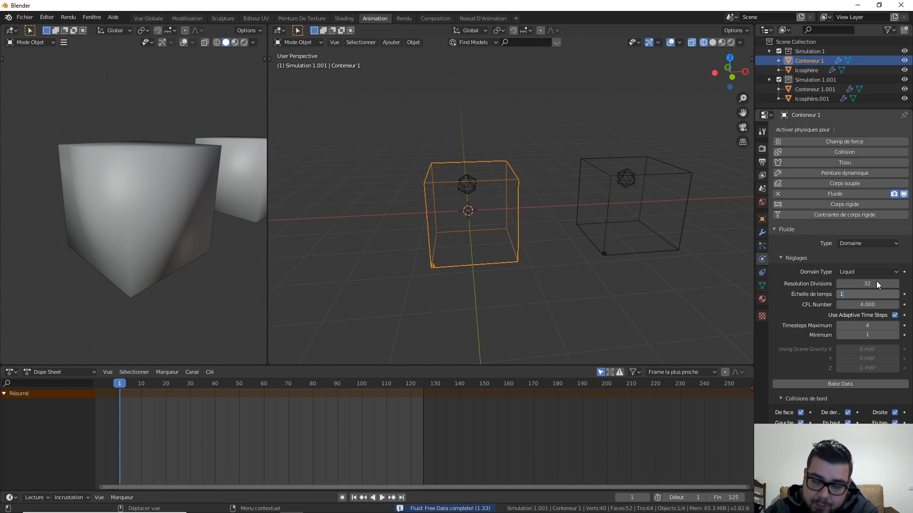
type("1")
key("Return")
Free the baked data of the duplicated container Conteneur 1.001 and review its liquid, mesh and field weight settings
left_click(664, 176)
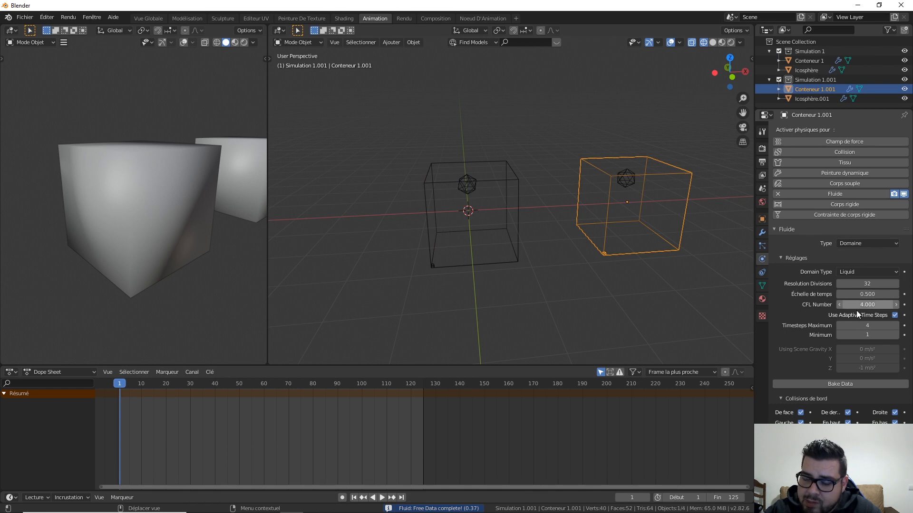
scroll(814, 337, "down", 12)
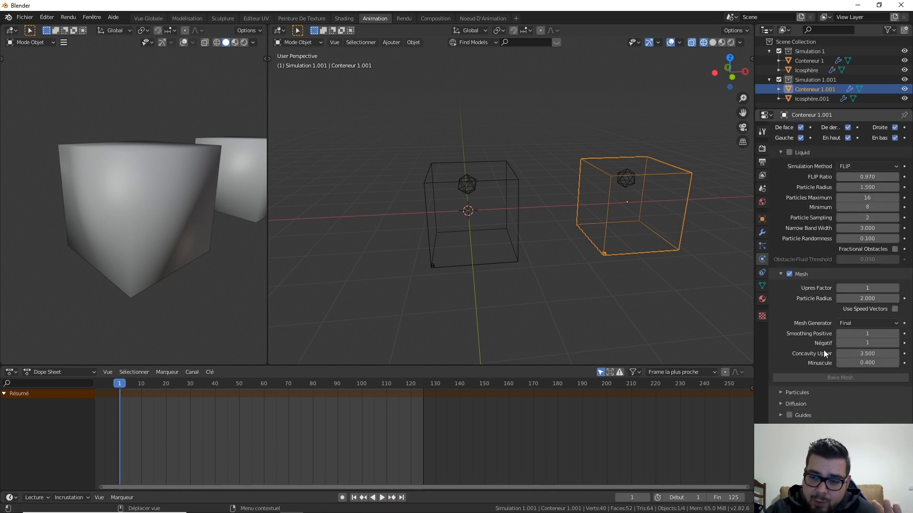
scroll(826, 361, "down", 4)
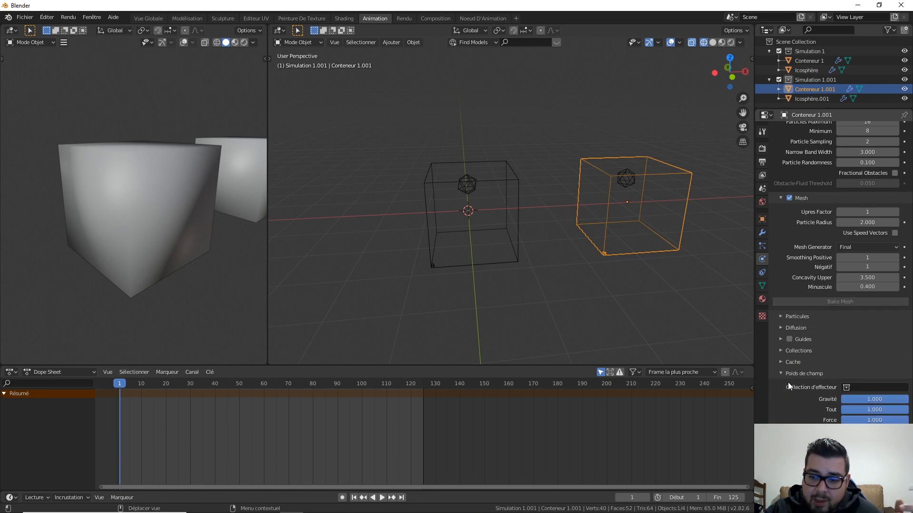
scroll(784, 372, "up", 5)
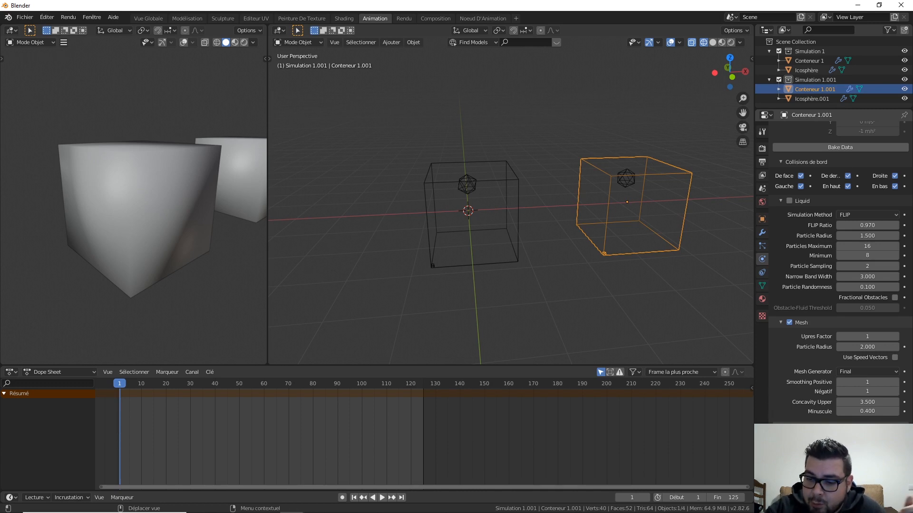
Create a folder named Sim2 inside cache_fluid and assign it as the cache directory of the duplicated container Conteneur 1.001
scroll(875, 399, "down", 3)
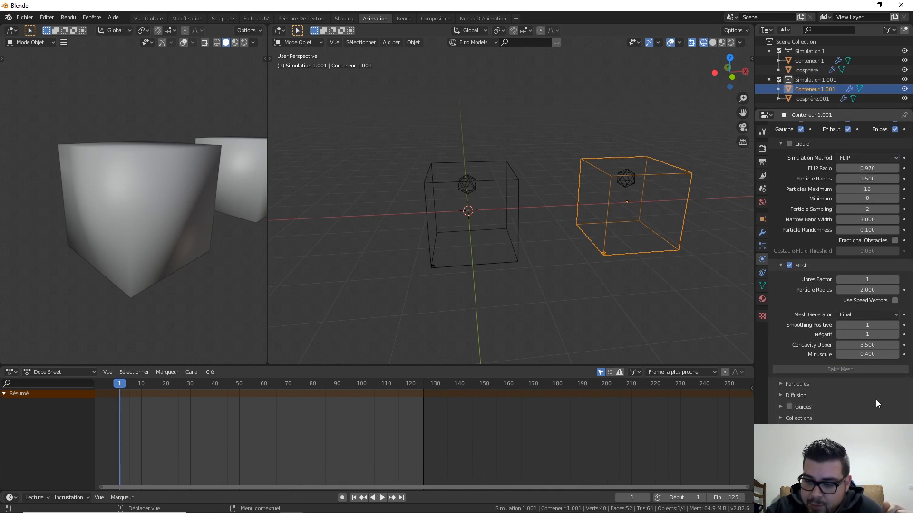
left_click(896, 444)
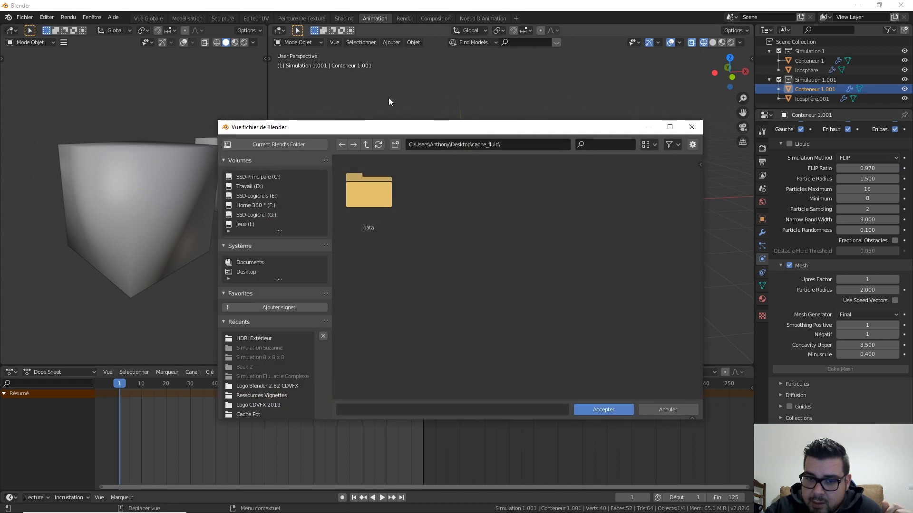
left_click(395, 145)
type("S")
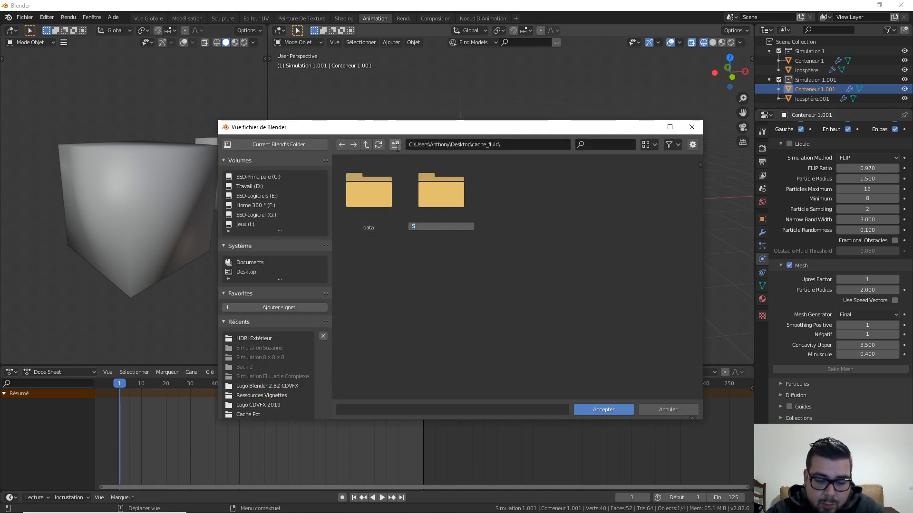
type("im2")
key("Return")
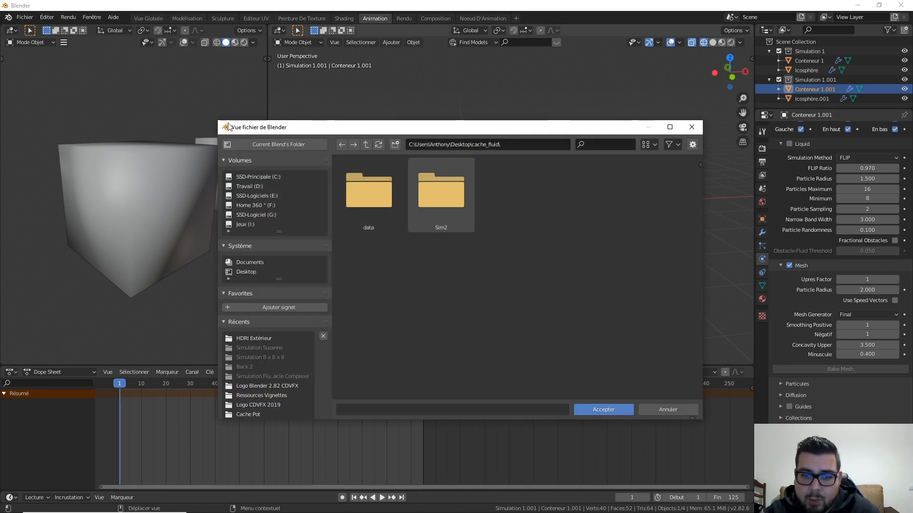
double_click(425, 207)
left_click(618, 411)
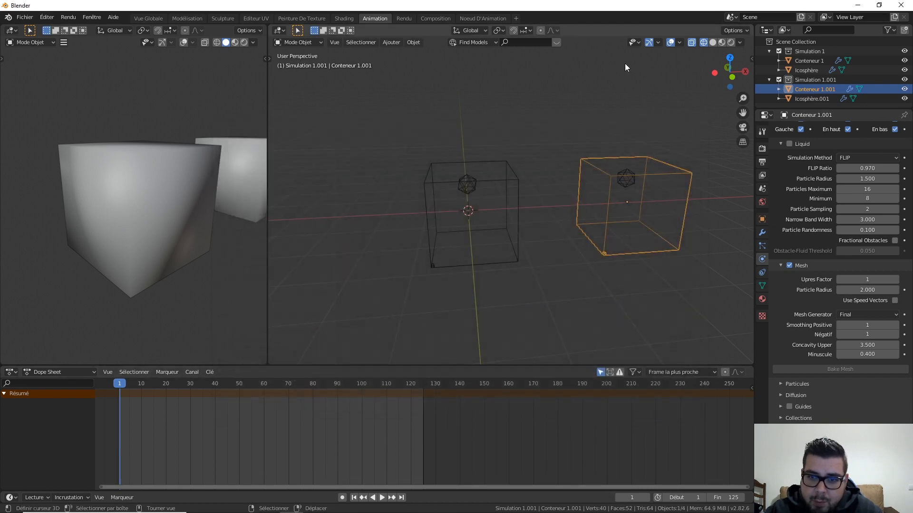
Create a folder named Sim1 inside cache_fluid and assign it as the cache directory of the original container Conteneur 1
left_click(510, 184)
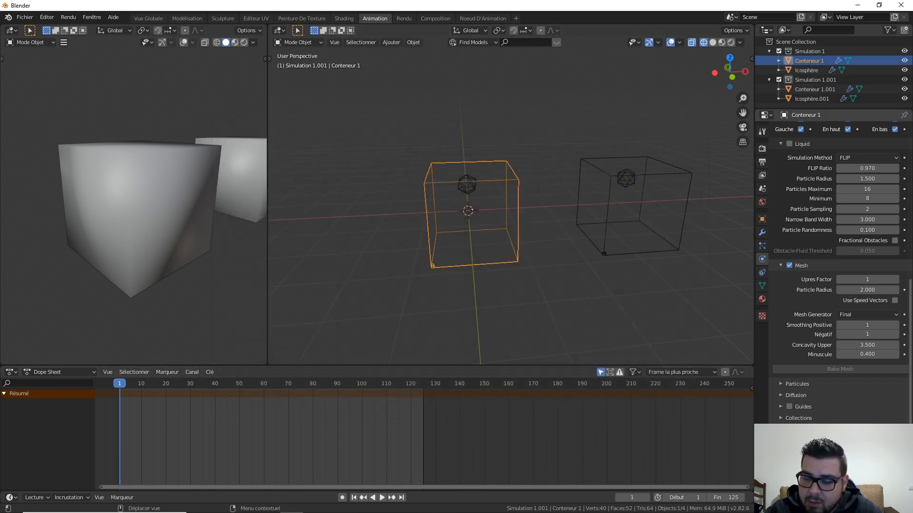
left_click(903, 444)
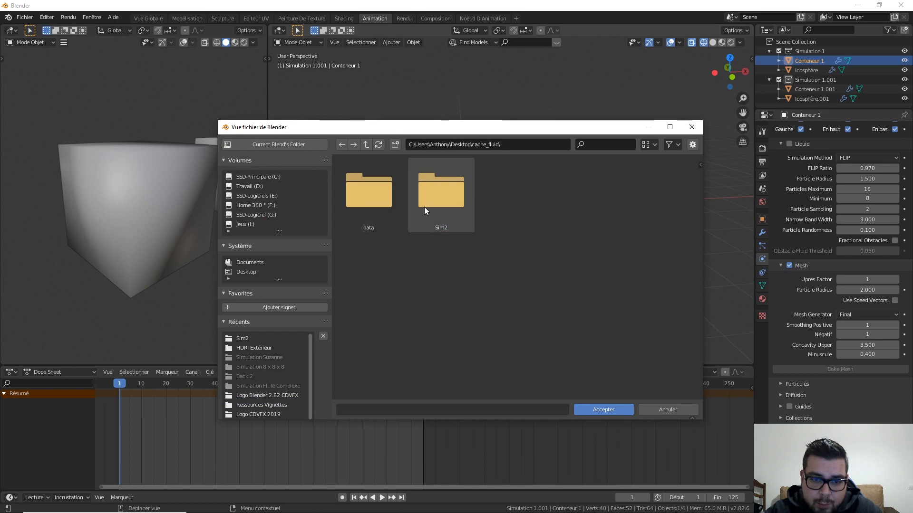
left_click(395, 144)
type("S")
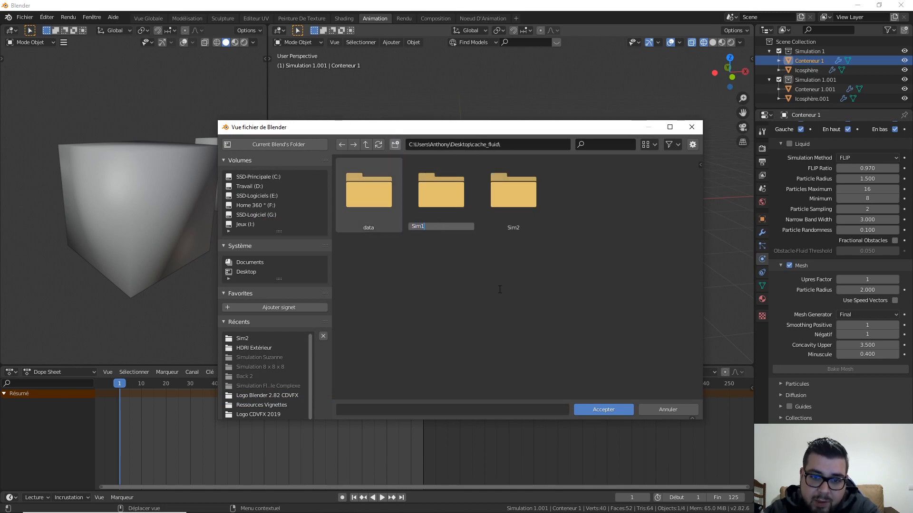
type("im1")
key("Return")
double_click(427, 191)
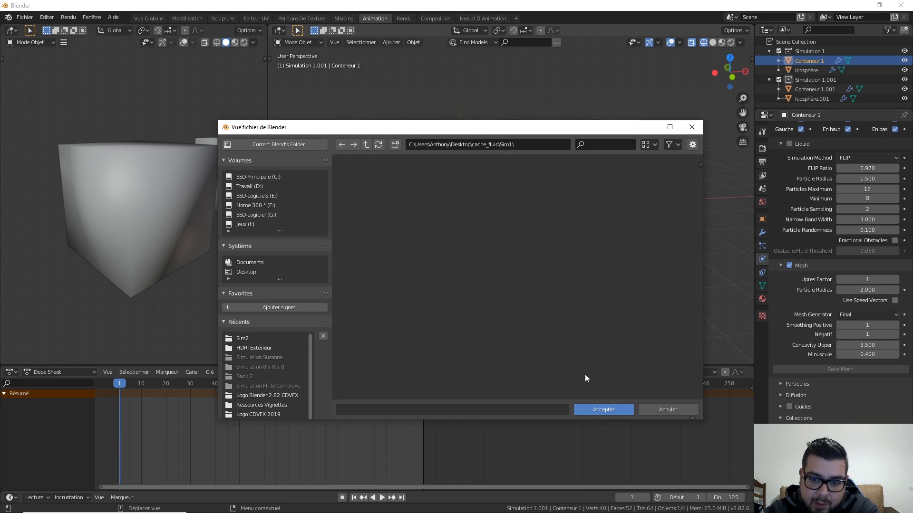
left_click(604, 409)
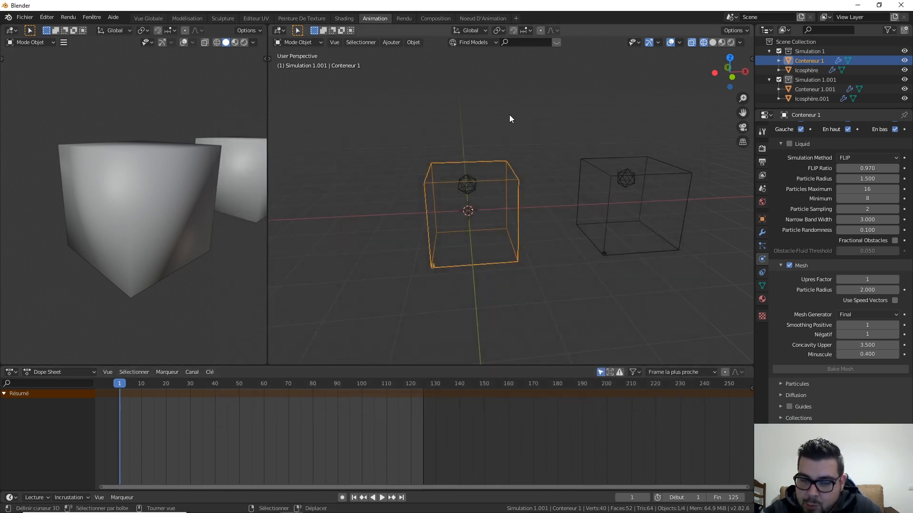
Compare the time scale settings of both containers and bake the fluid data of Conteneur 1 and Conteneur 1.001
left_click(685, 185)
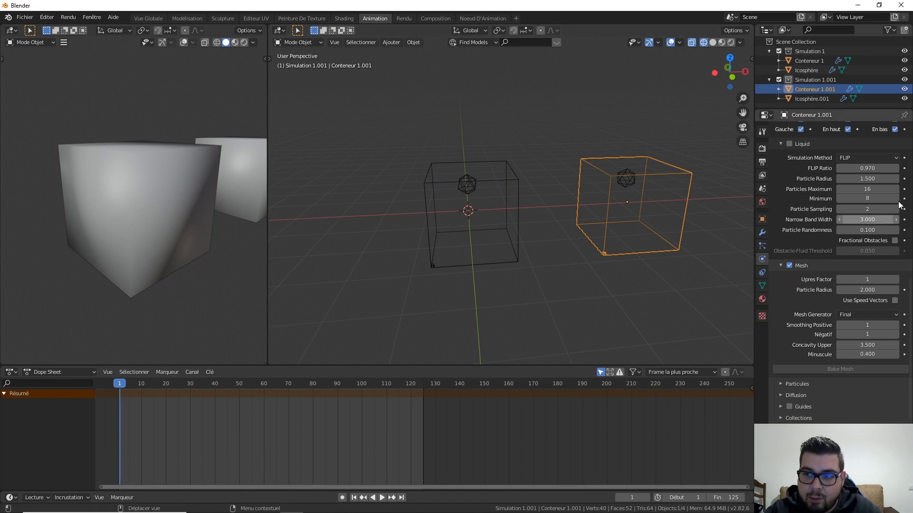
scroll(613, 257, "up", 2)
scroll(615, 256, "down", 1)
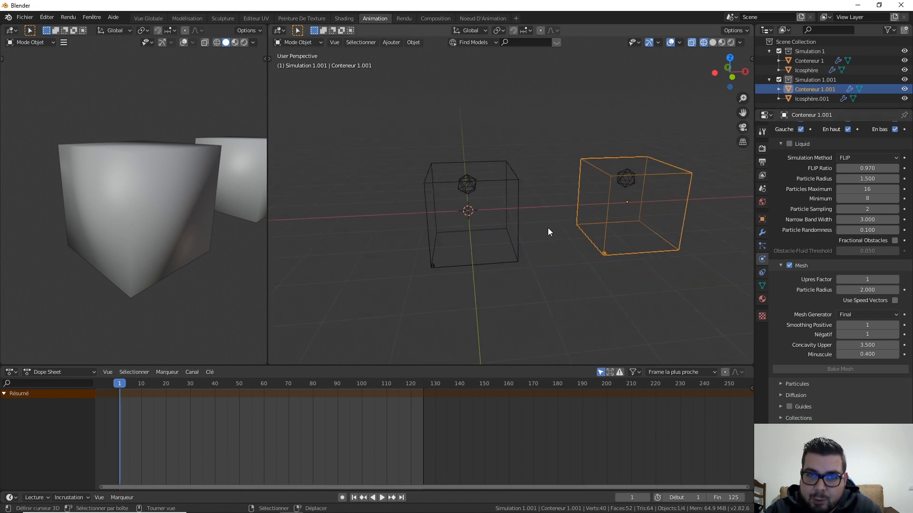
scroll(884, 300, "up", 8)
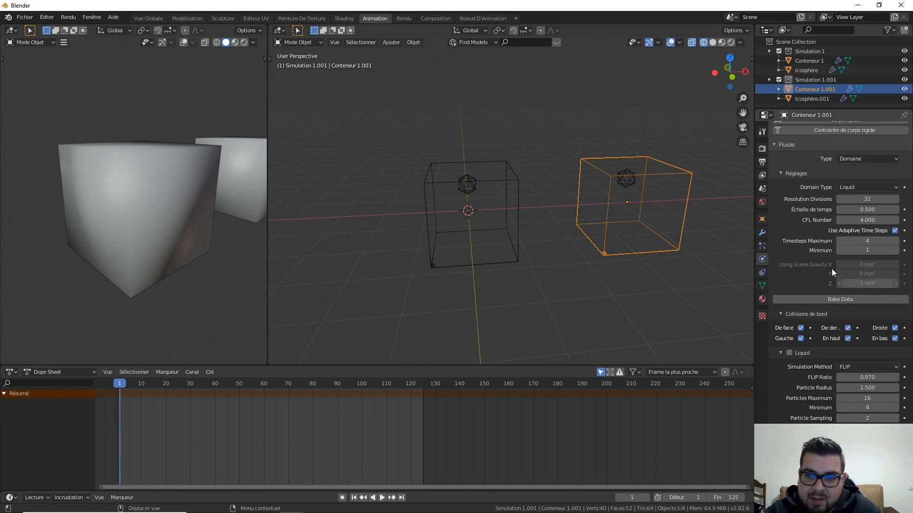
left_click(514, 187)
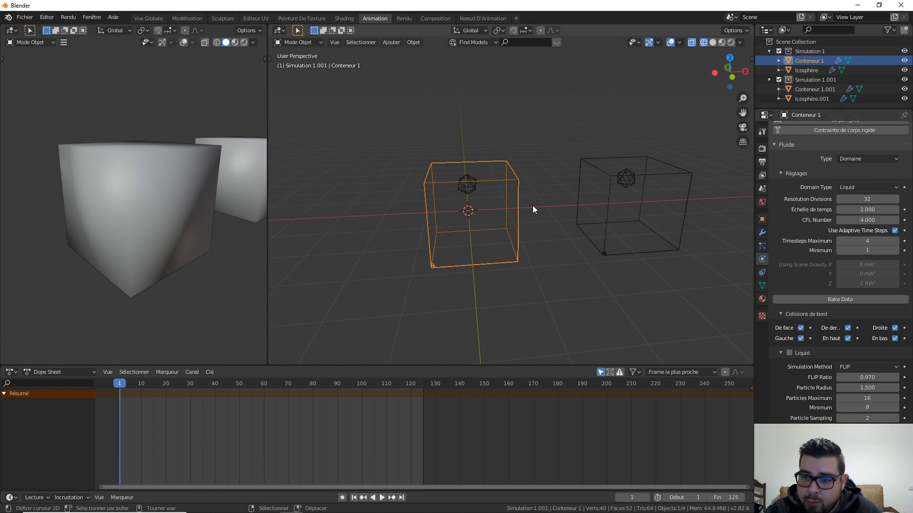
left_click(656, 179)
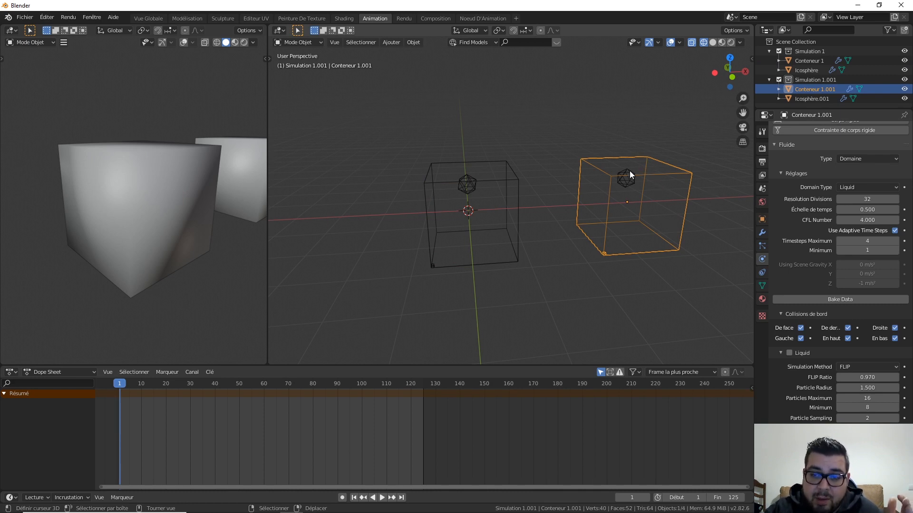
left_click(490, 173)
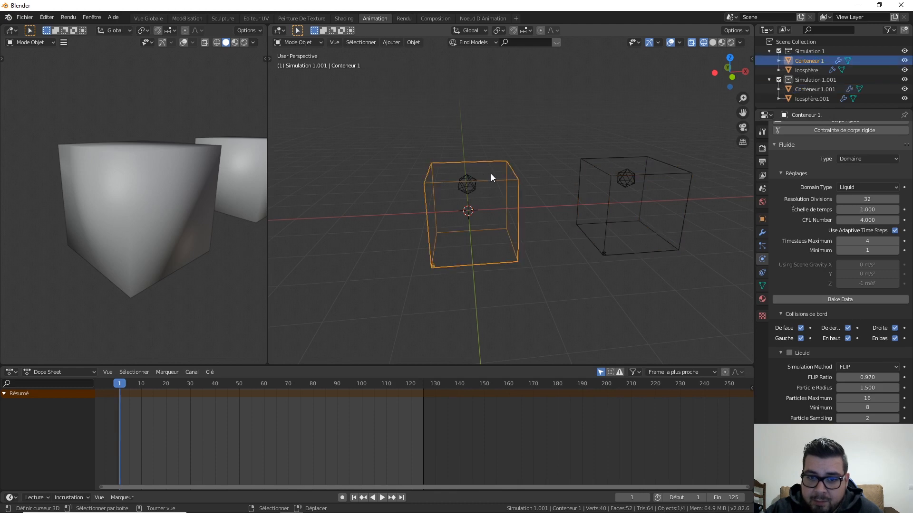
left_click(859, 301)
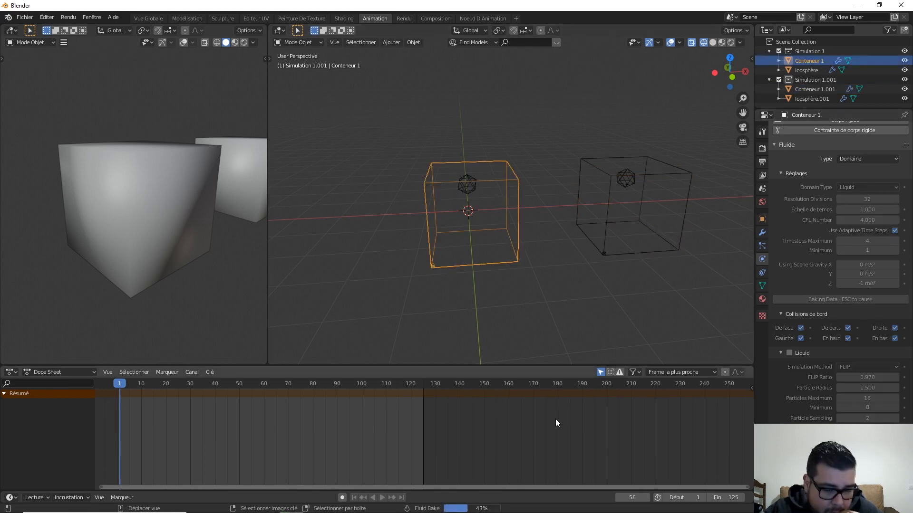
left_click(687, 178)
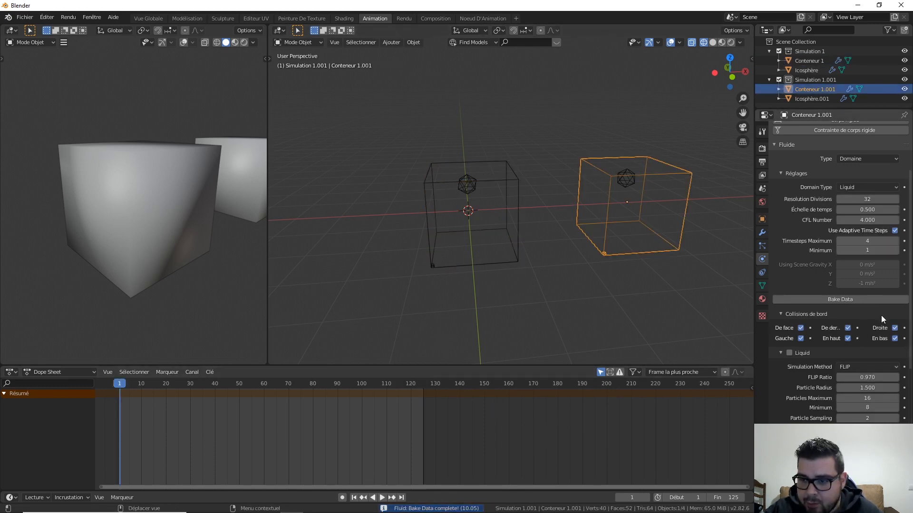
left_click(863, 301)
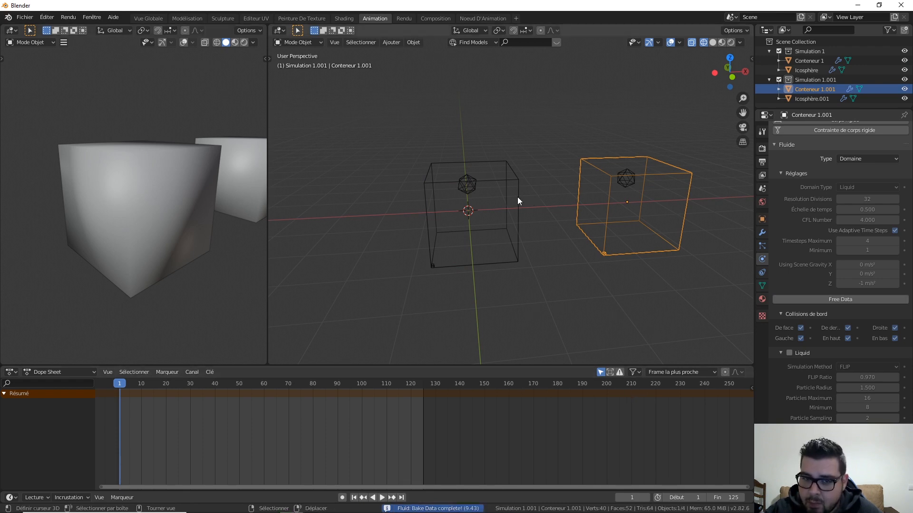
Bake the liquid mesh of Conteneur 1 and of Conteneur 1.001
left_click(511, 181)
scroll(874, 371, "down", 10)
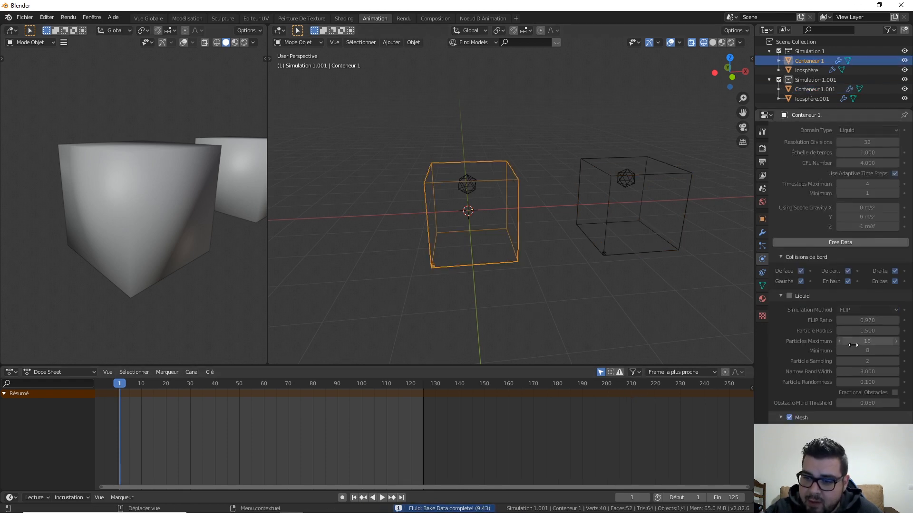
left_click(850, 370)
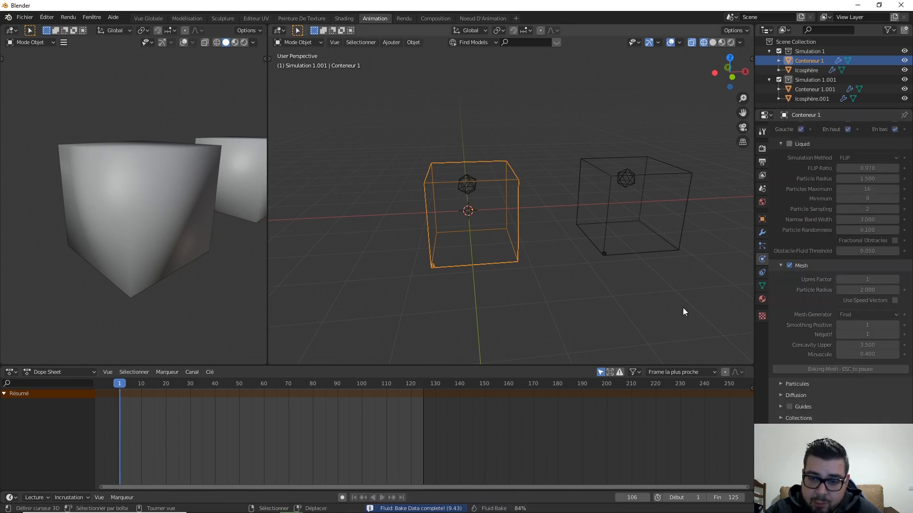
left_click(680, 170)
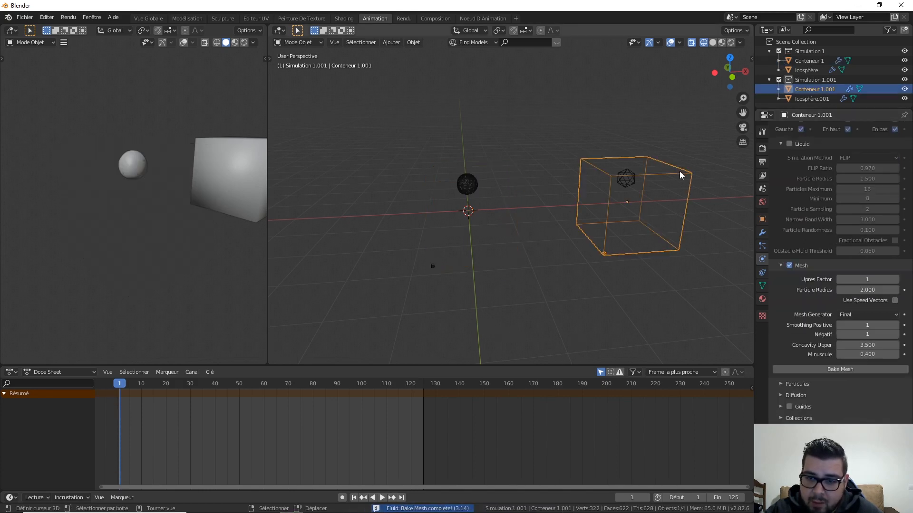
left_click(861, 370)
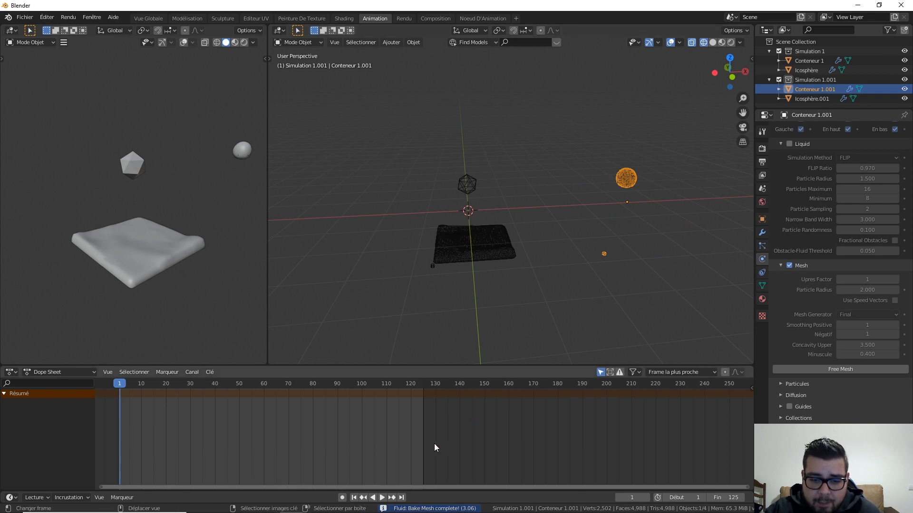
Return to the first frame and play both baked simulations side by side to compare their speed
left_click(355, 498)
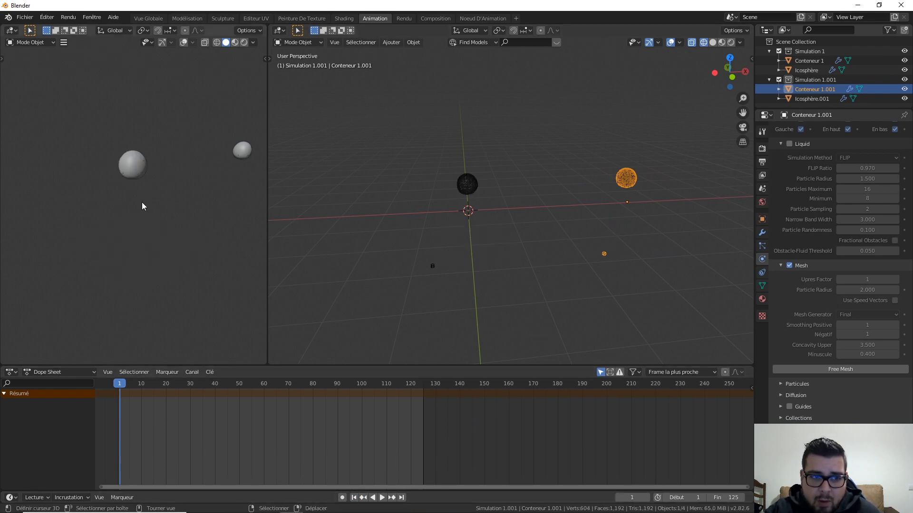
mouse_move(143, 203)
middle_mouse_down()
mouse_move(117, 228)
mouse_move(157, 226)
mouse_move(144, 213)
middle_mouse_up()
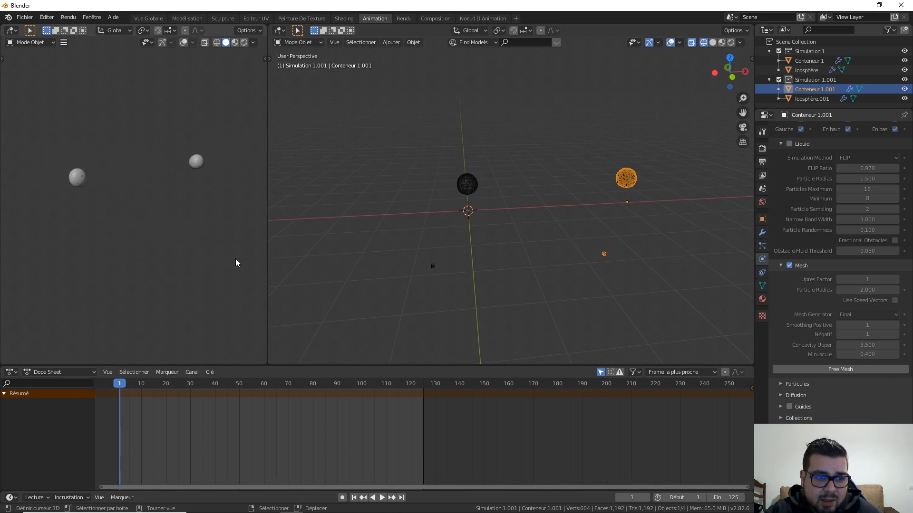
left_click(382, 498)
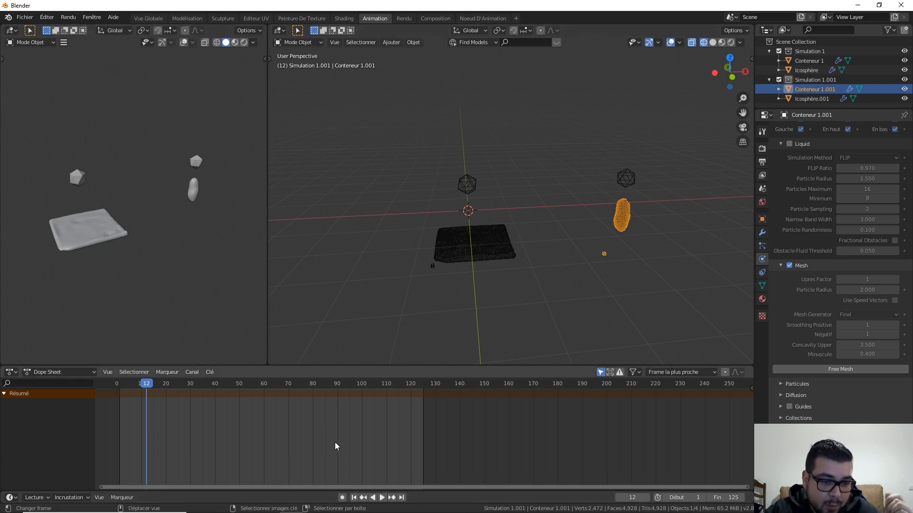
left_click(383, 499)
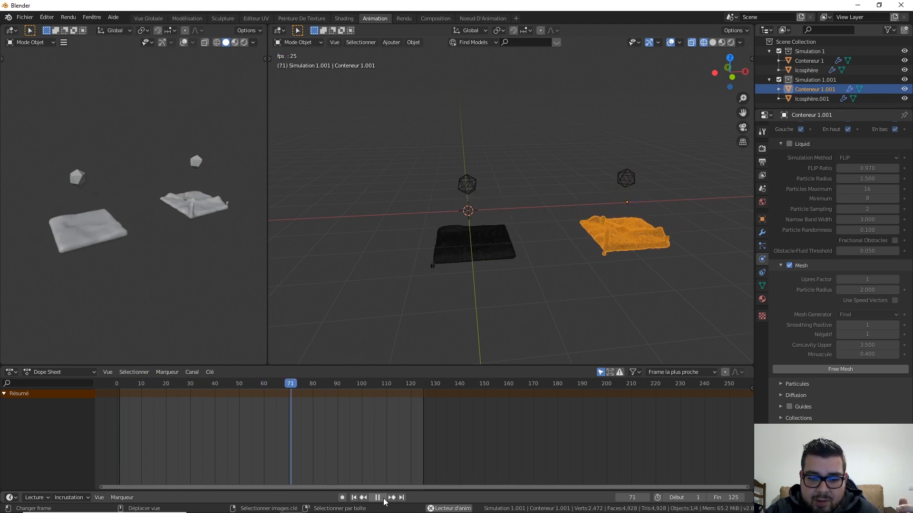
left_click(380, 499)
Scrub and replay the timeline from top and perspective views to compare how both liquids fall, splash and settle
left_click_drag(321, 386, 180, 386)
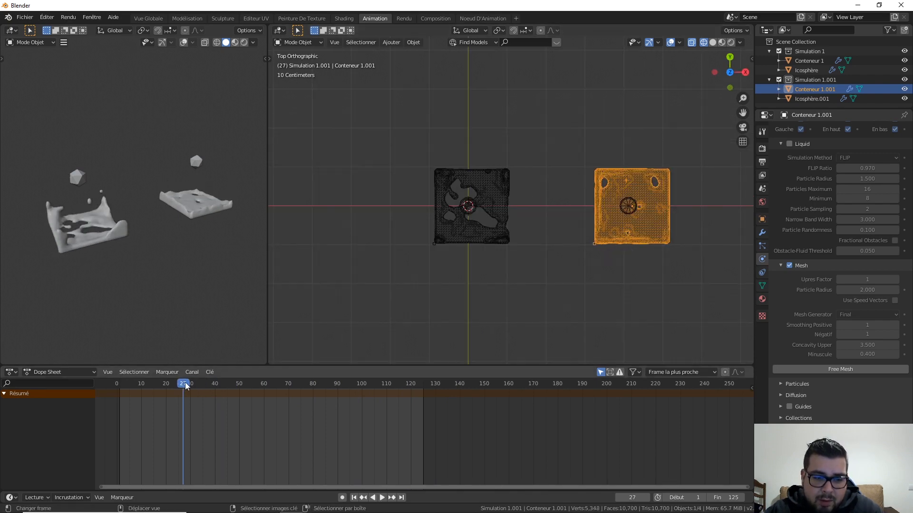
left_click_drag(186, 386, 134, 383)
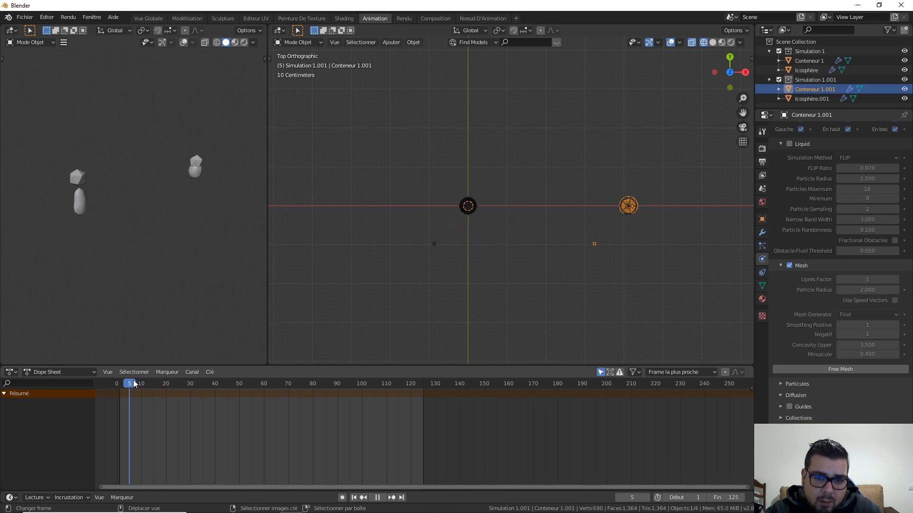
middle_click_drag(424, 253, 454, 179)
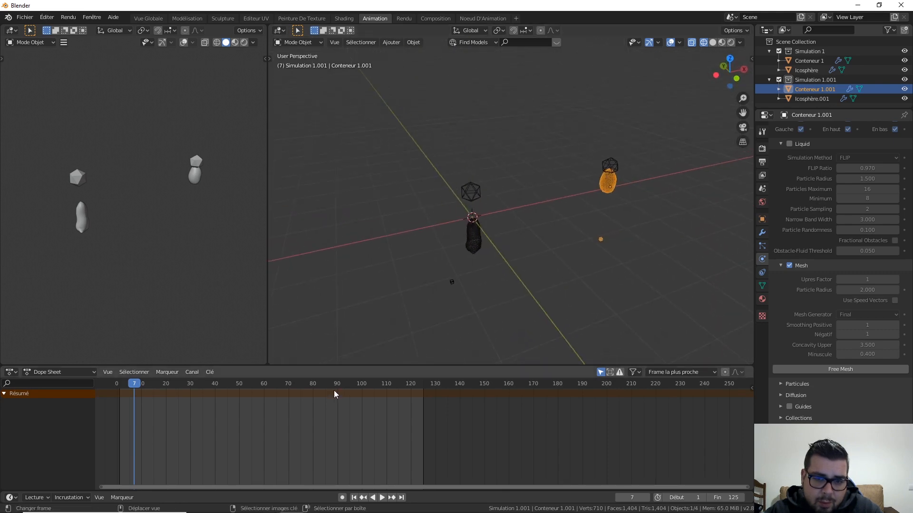
key("space")
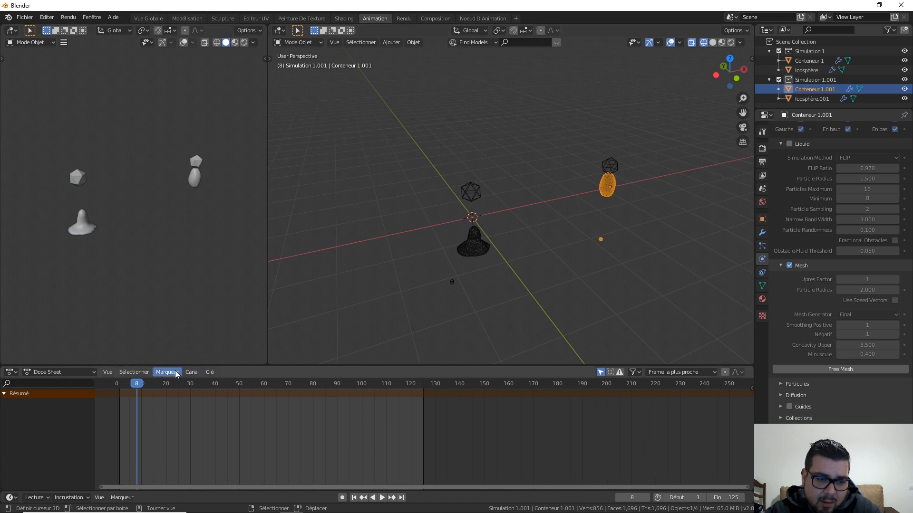
key("space")
left_click_drag(153, 387, 153, 386)
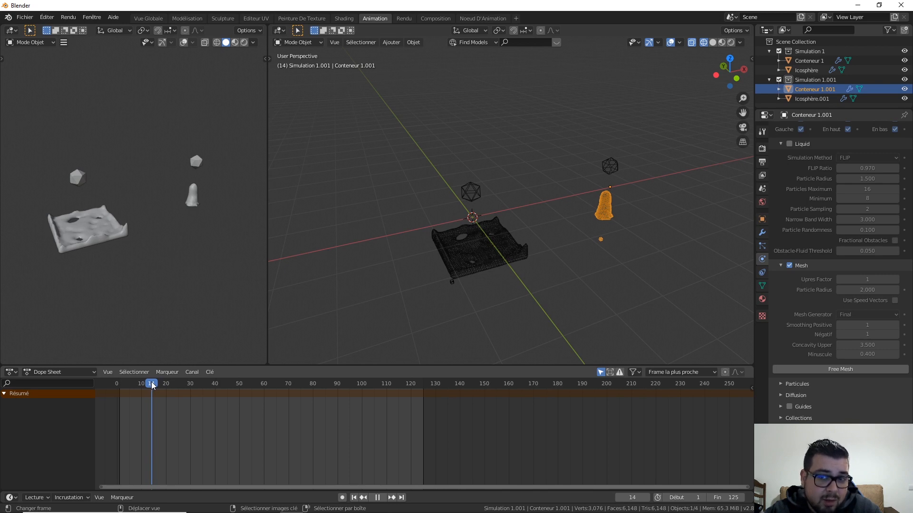
left_click_drag(153, 387, 237, 390)
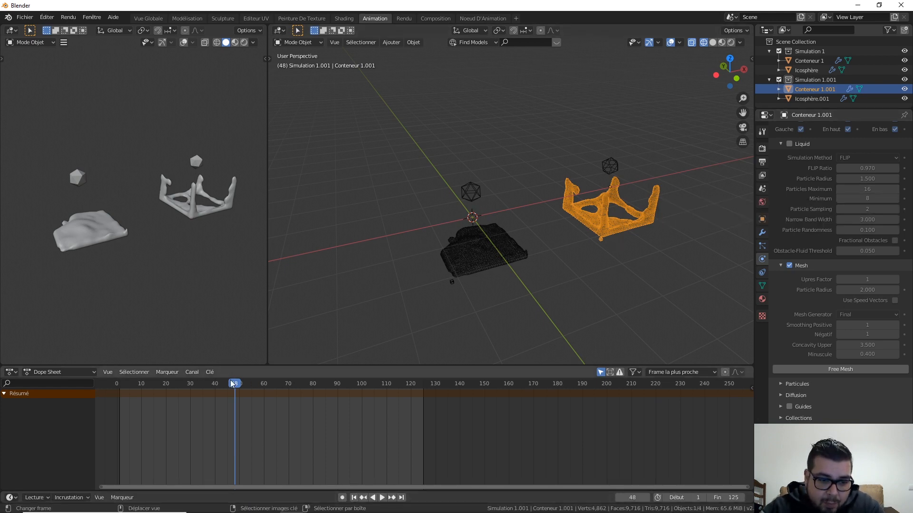
key("space")
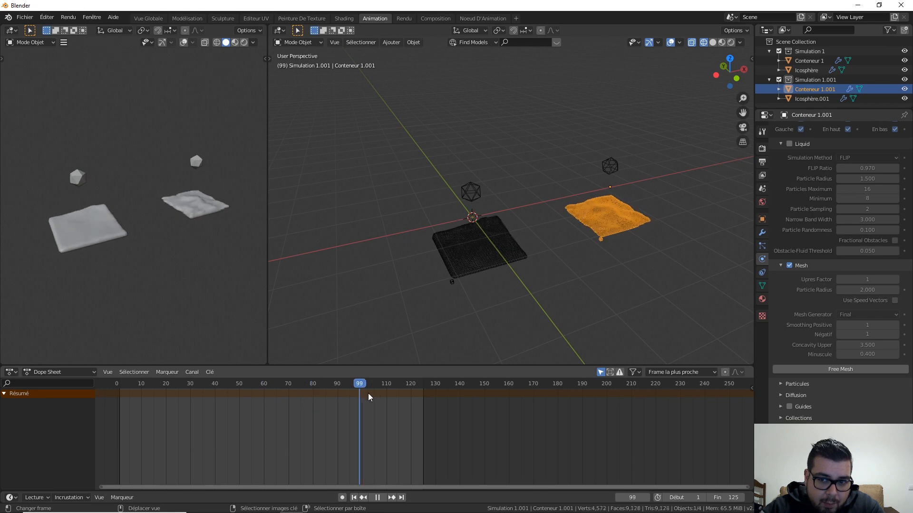
key("space")
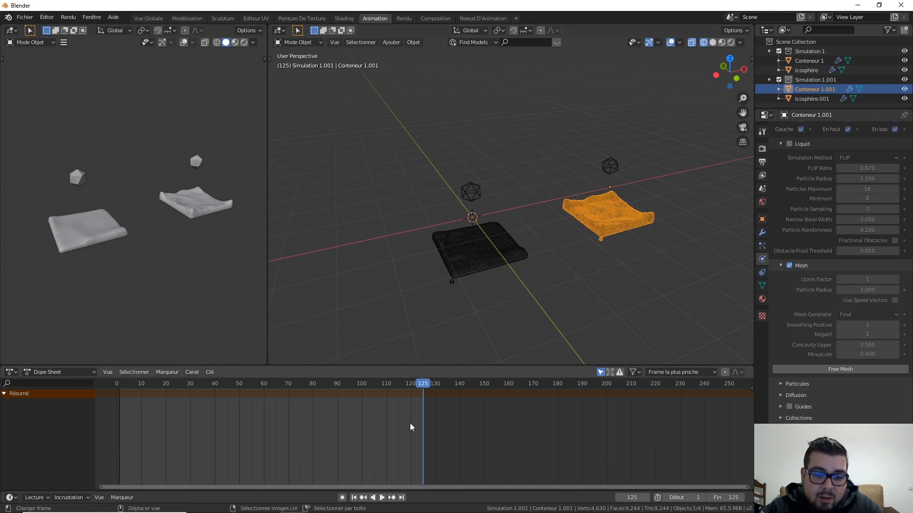
Replay and scrub both baked simulations to compare how the liquids settle, and return to the first frame
key("space")
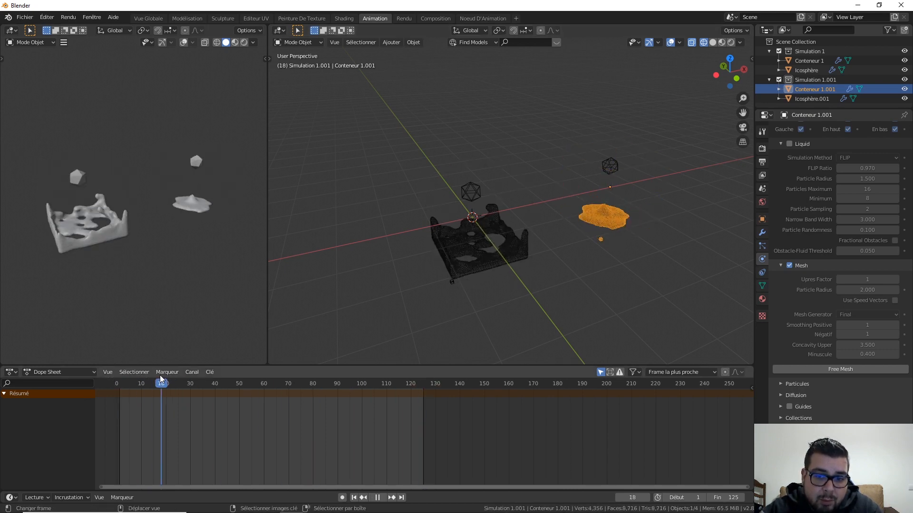
key("space")
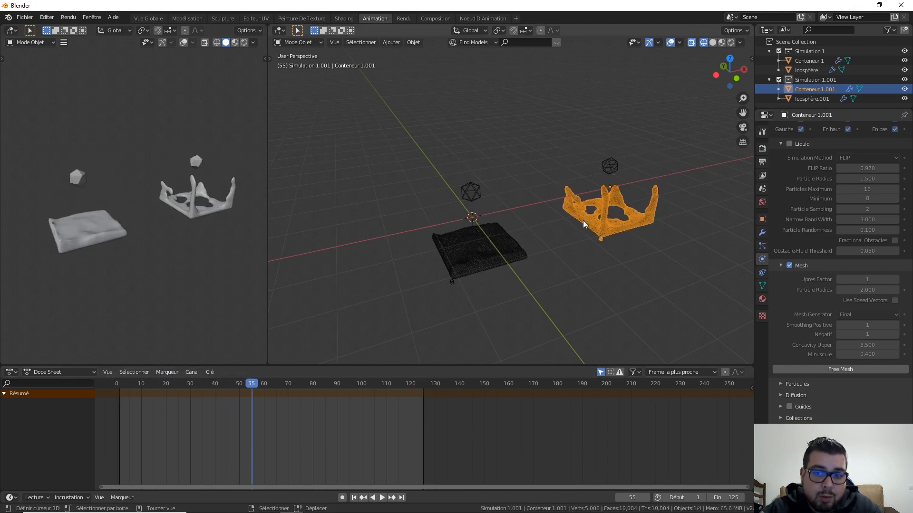
left_click_drag(252, 384, 408, 388)
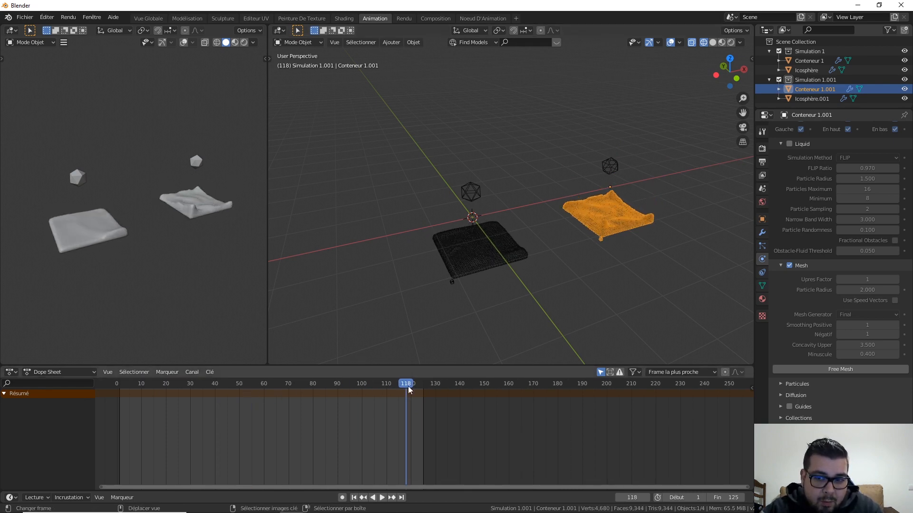
left_click(354, 497)
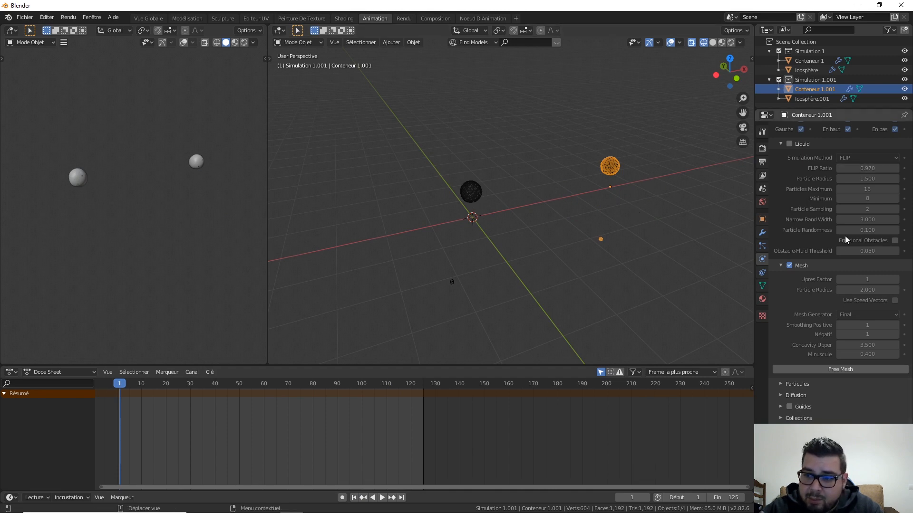
Free the baked fluid data of Conteneur 1.001 and set its time scale to 2
scroll(845, 236, "up", 5)
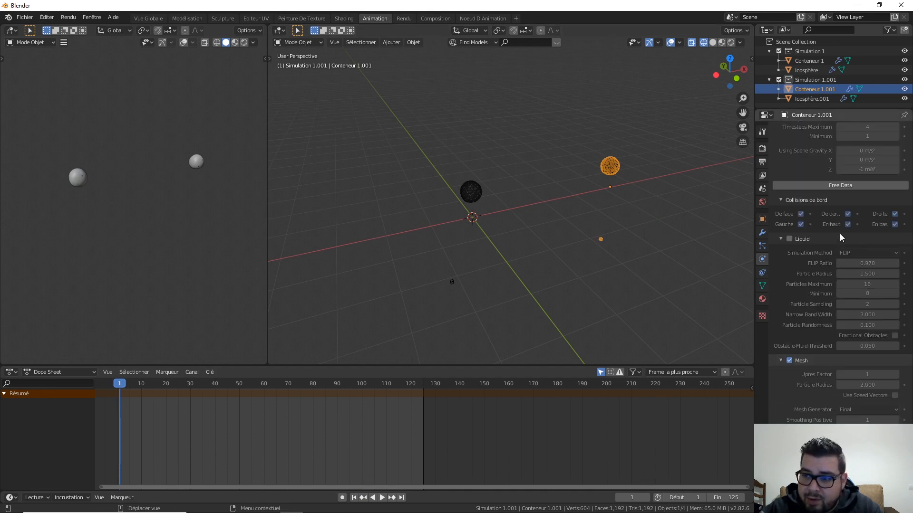
left_click(861, 185)
scroll(856, 266, "up", 4)
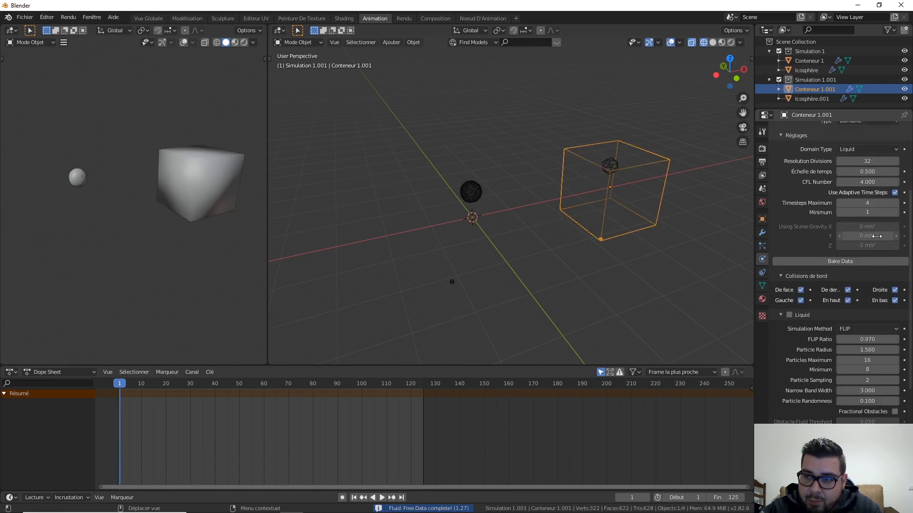
double_click(867, 171)
type("0.5")
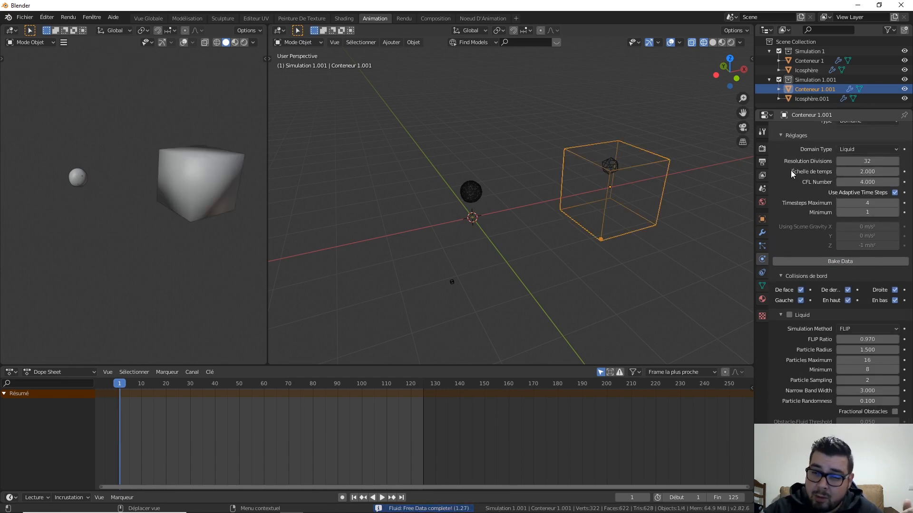
Bake the fluid data and the liquid mesh of Conteneur 1.001
left_click(849, 261)
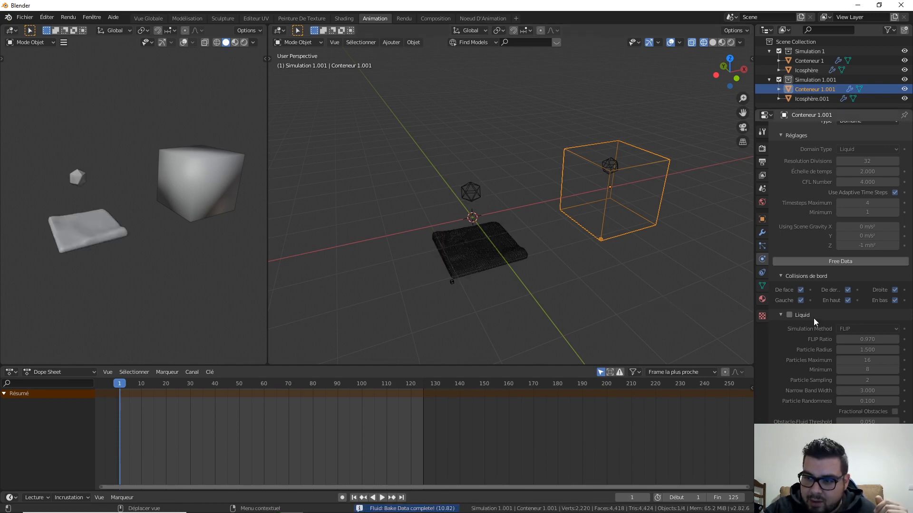
scroll(860, 362, "down", 4)
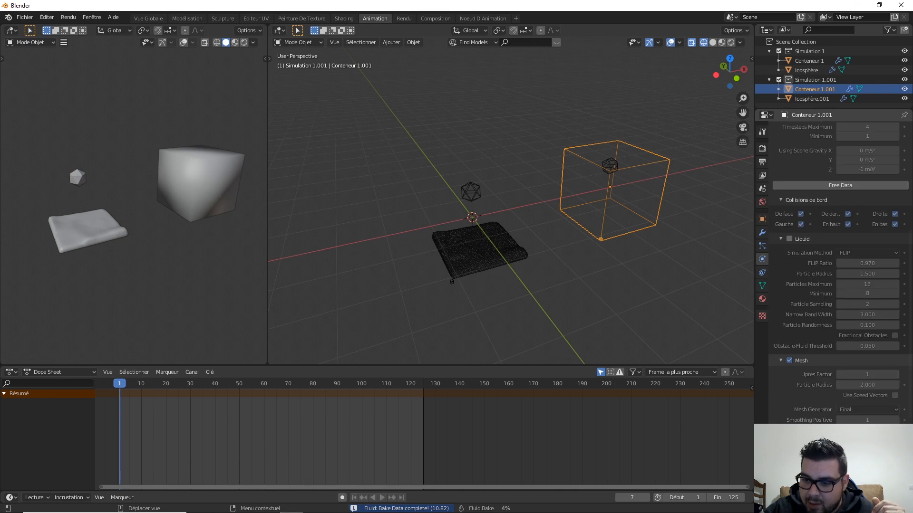
Play both simulations side by side and scrub back to frame 4 to compare the start of the fall
left_click(382, 498)
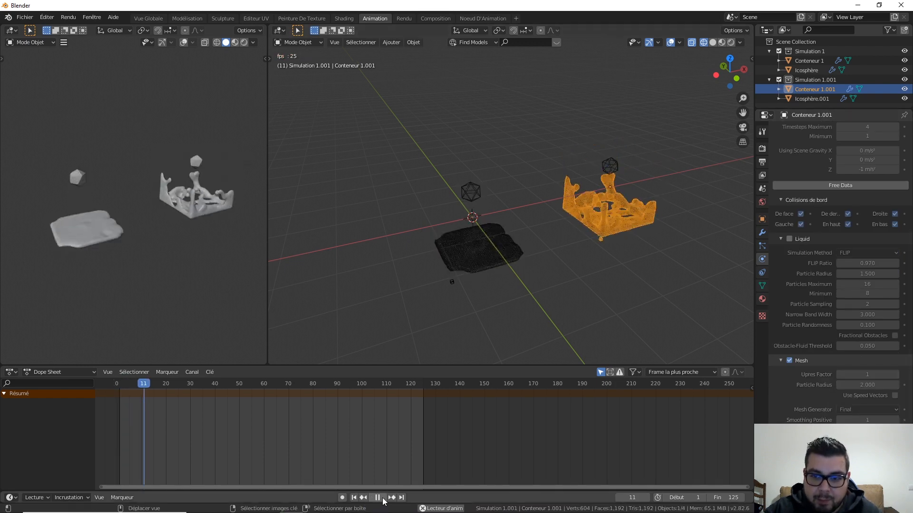
left_click(382, 498)
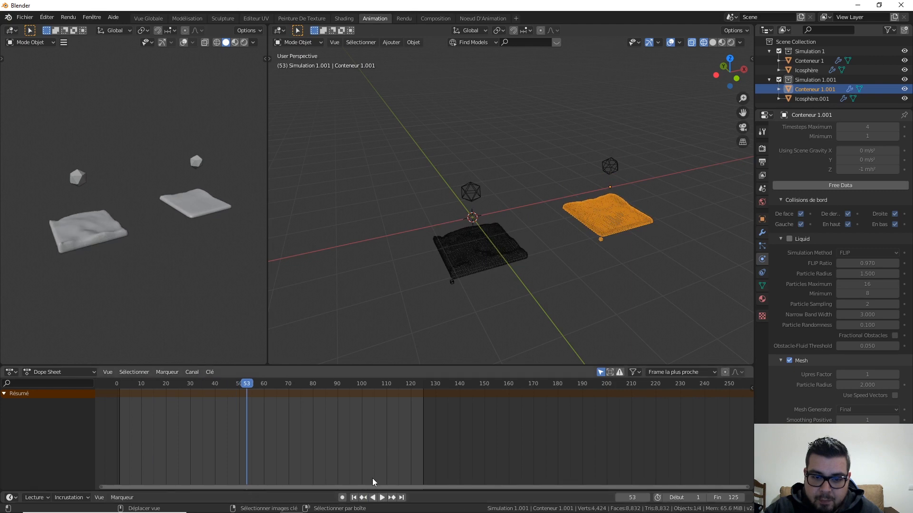
left_click_drag(254, 385, 121, 383)
key("space")
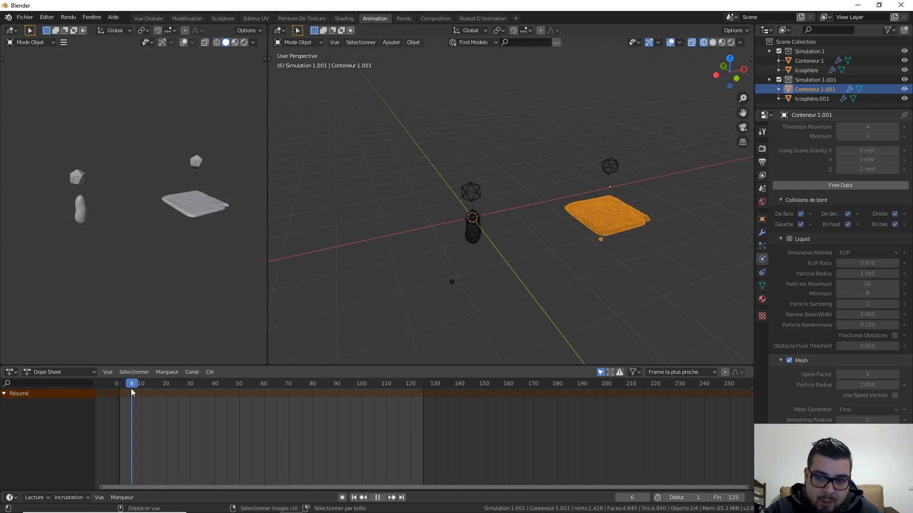
left_click_drag(130, 389, 127, 388)
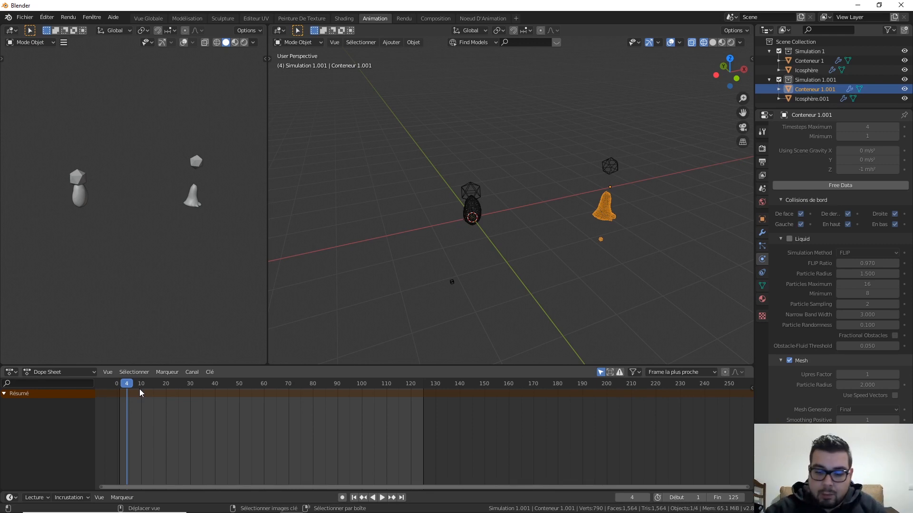
Step frame by frame back and forth through the first ten frames to compare both liquids' fall and splash
key("Right")
key("Left")
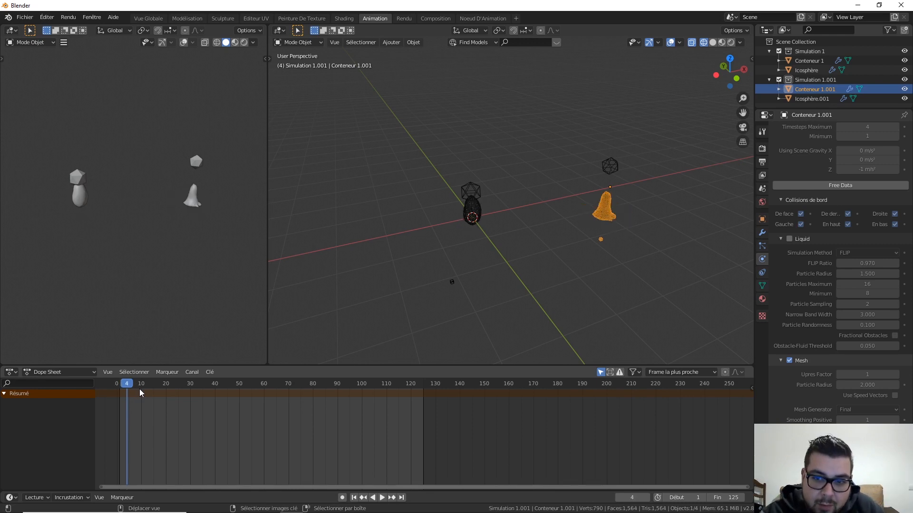
key("Right")
key("Left")
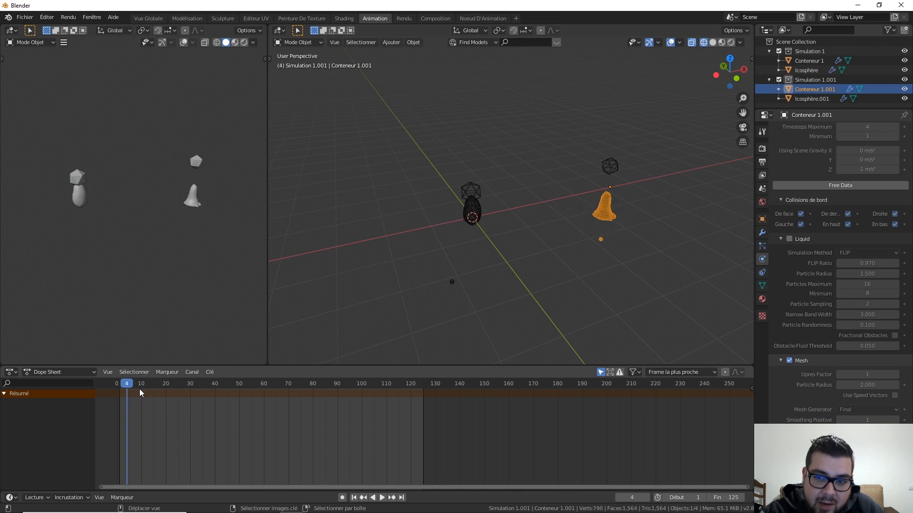
key("Right")
key("Right")
key("Right")
key("Right")
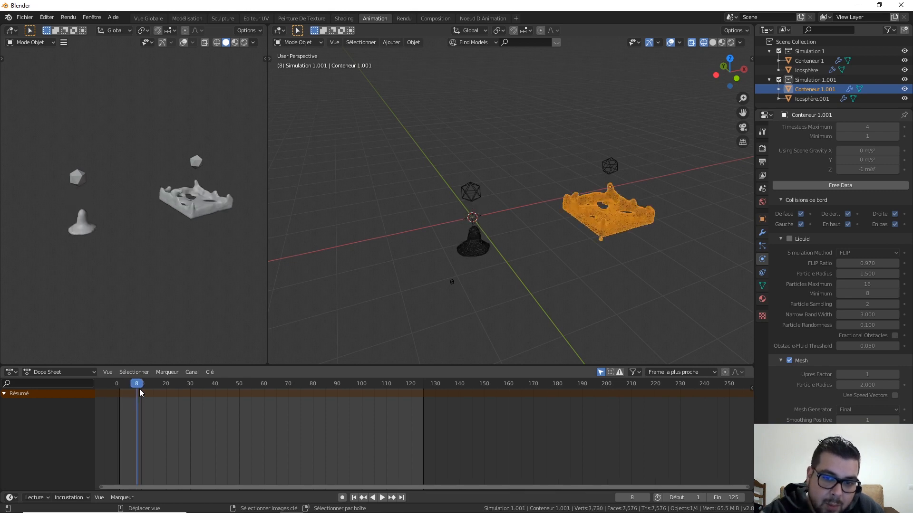
key("Right")
key("Left")
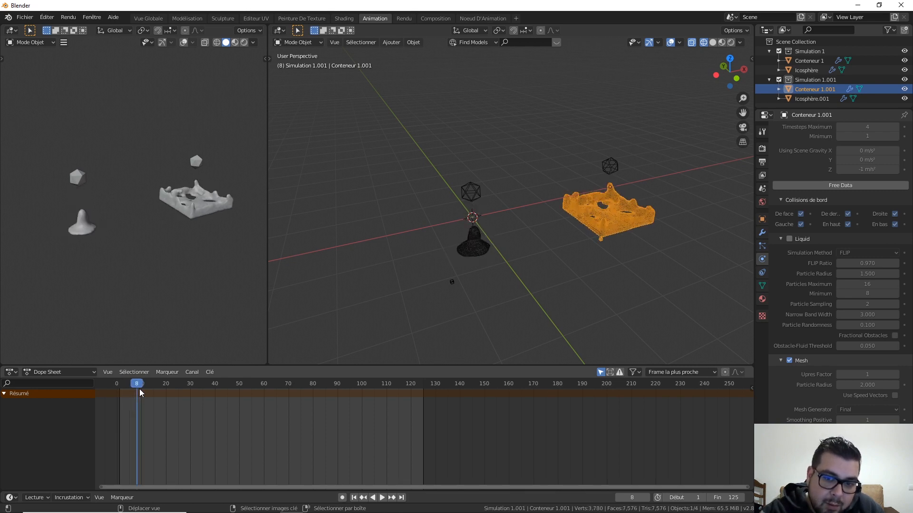
key("Right")
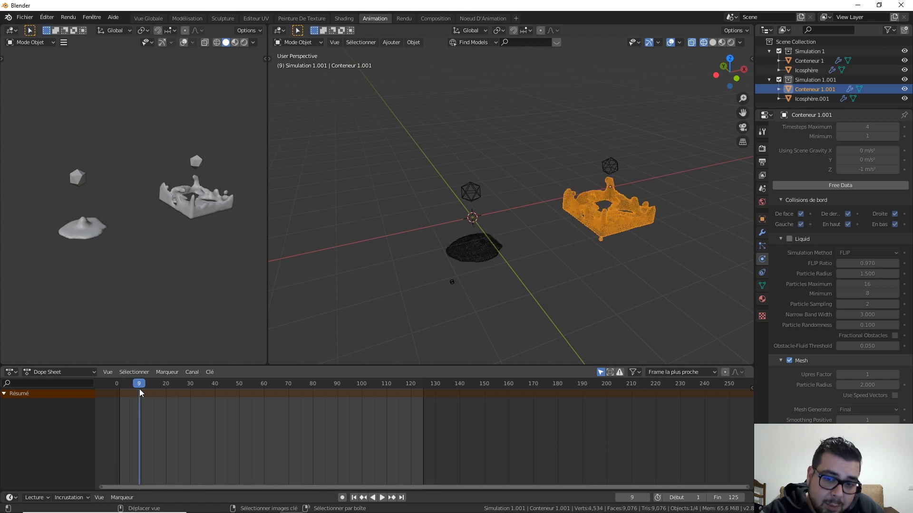
key("Right")
key("Left")
key("Left")
key("Left")
key("Left")
key("Left")
key("Left")
key("Left")
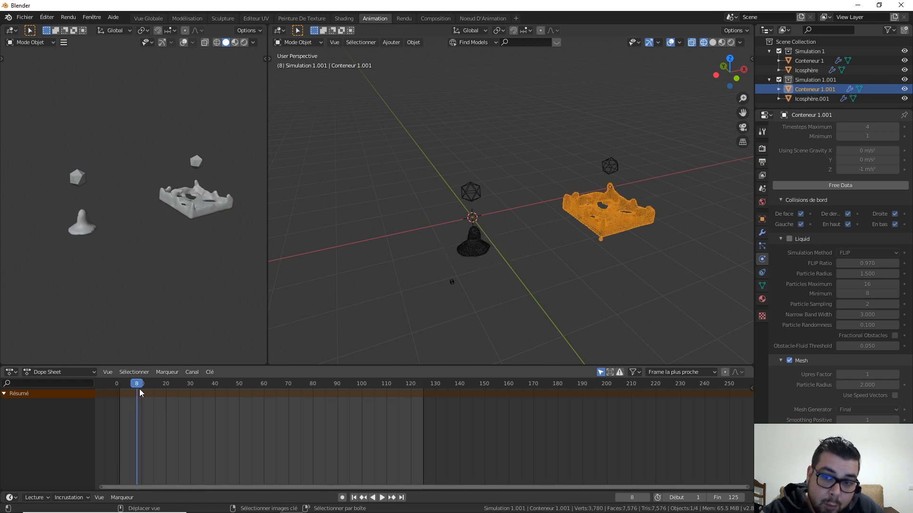
key("Right")
key("Right")
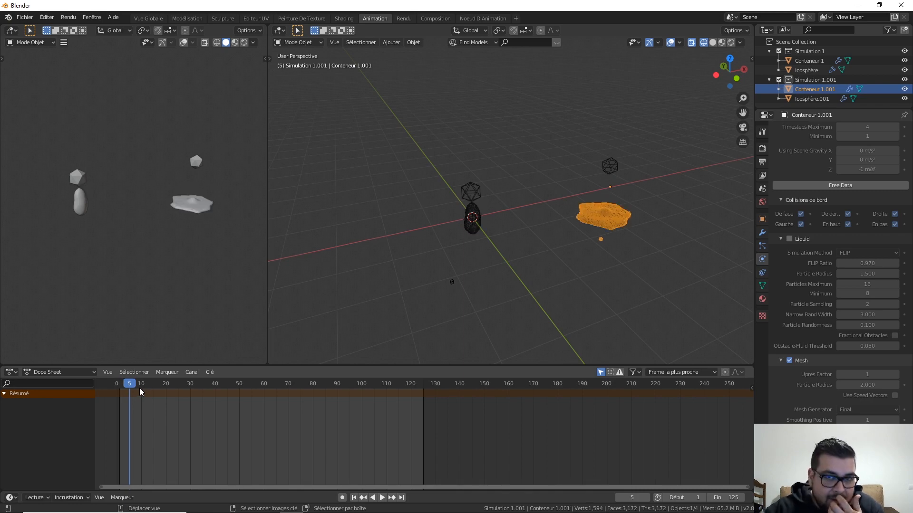
Free the baked fluid data of Conteneur 1.001 and of Conteneur 1
left_click(864, 188)
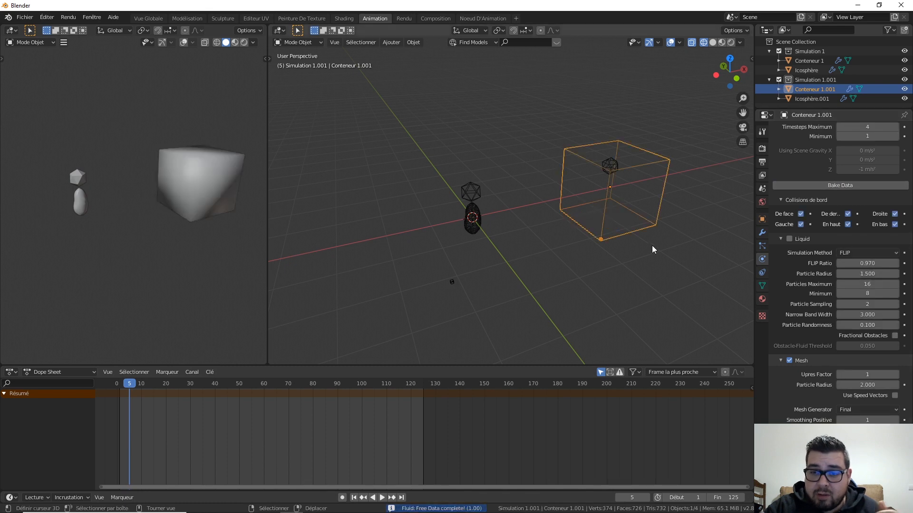
left_click(475, 216)
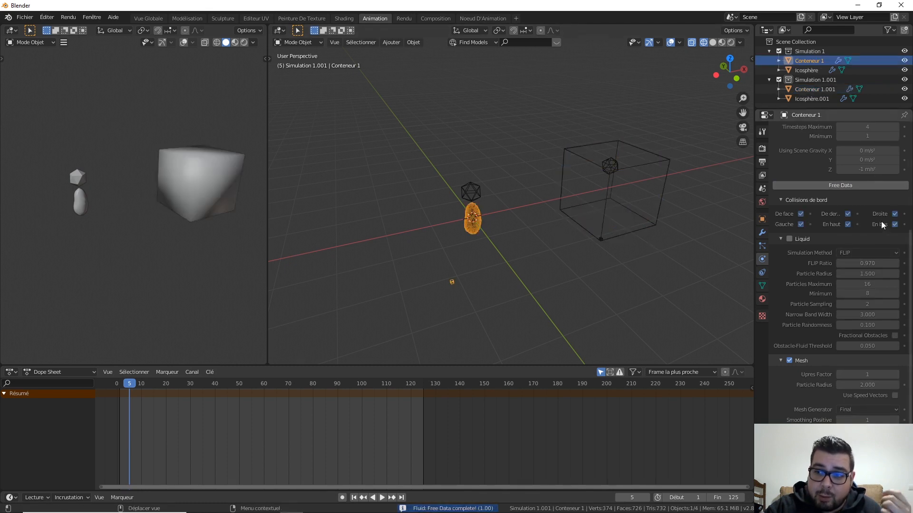
left_click(858, 184)
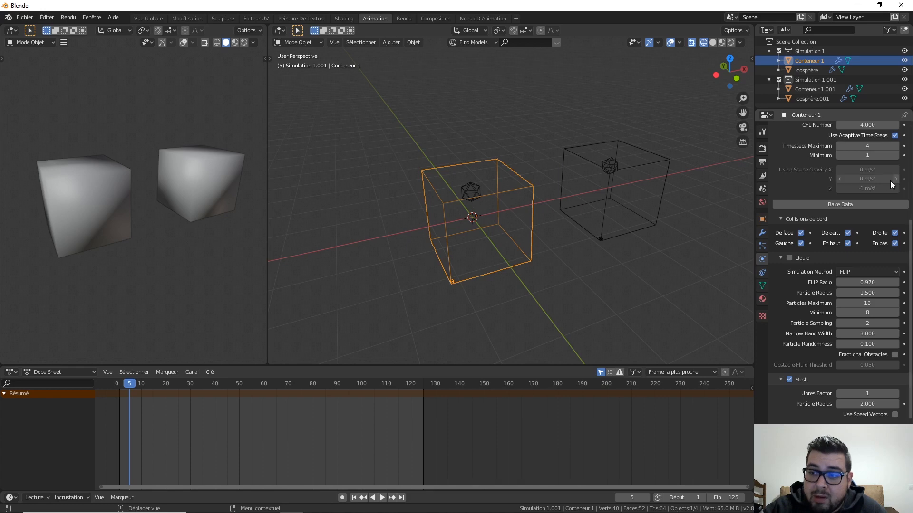
Set the CFL number to 2 for Conteneur 1 and to 10 for Conteneur 1.001
scroll(880, 198, "up", 5)
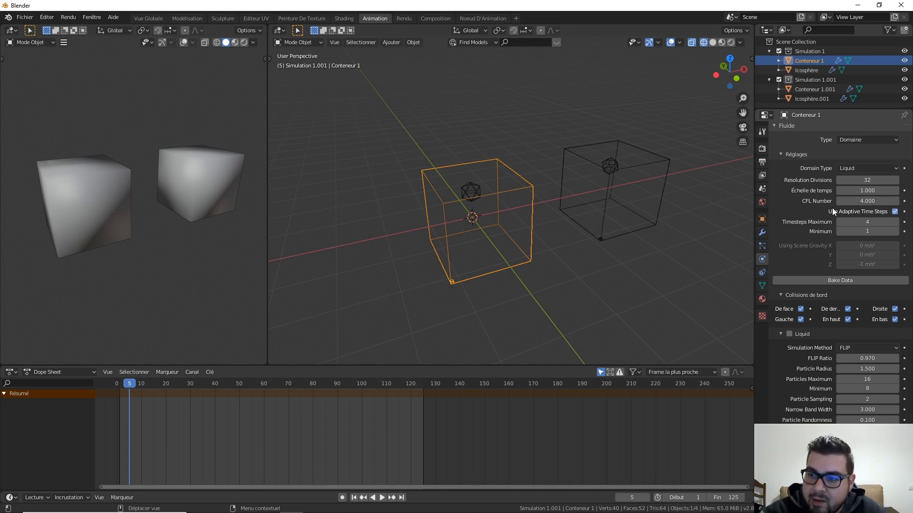
left_click(863, 201)
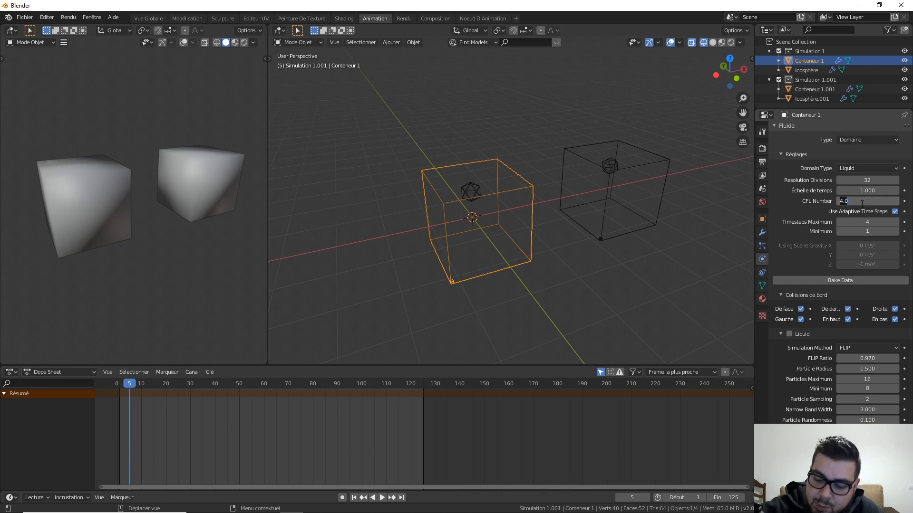
type("2")
key("Return")
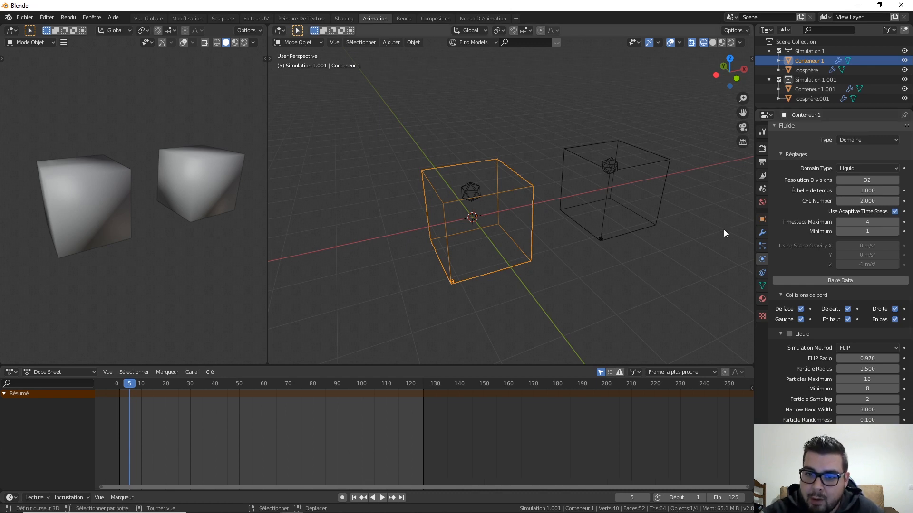
left_click(661, 170)
left_click(876, 200)
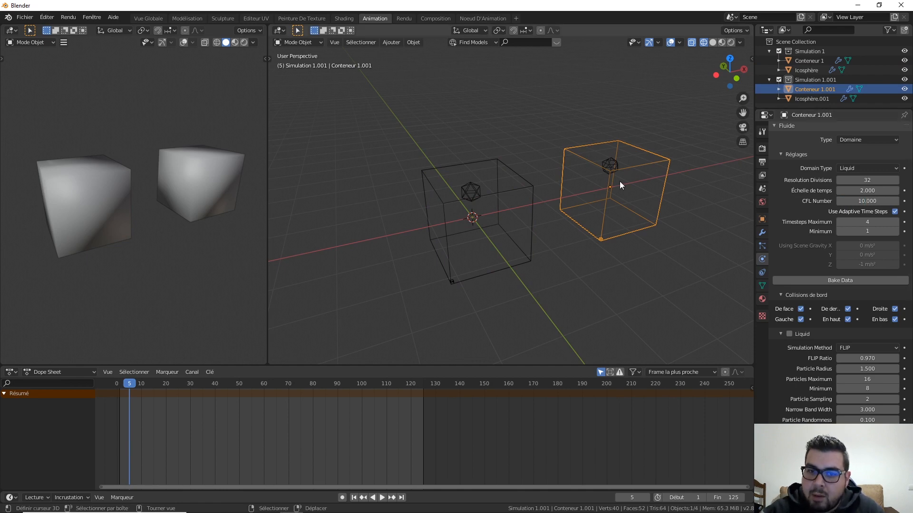
Bake the fluid data of Conteneur 1 and of Conteneur 1.001 with their new CFL numbers
left_click(512, 190)
left_click(851, 280)
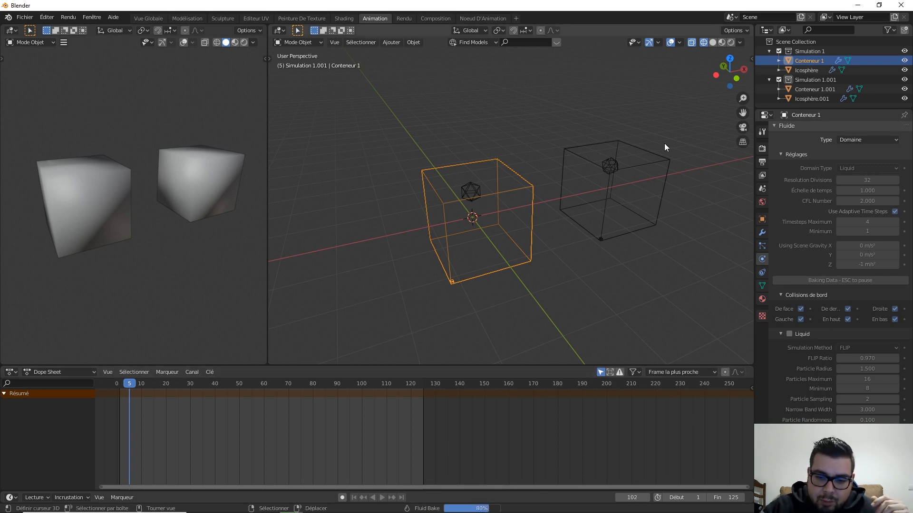
left_click(658, 170)
left_click(854, 279)
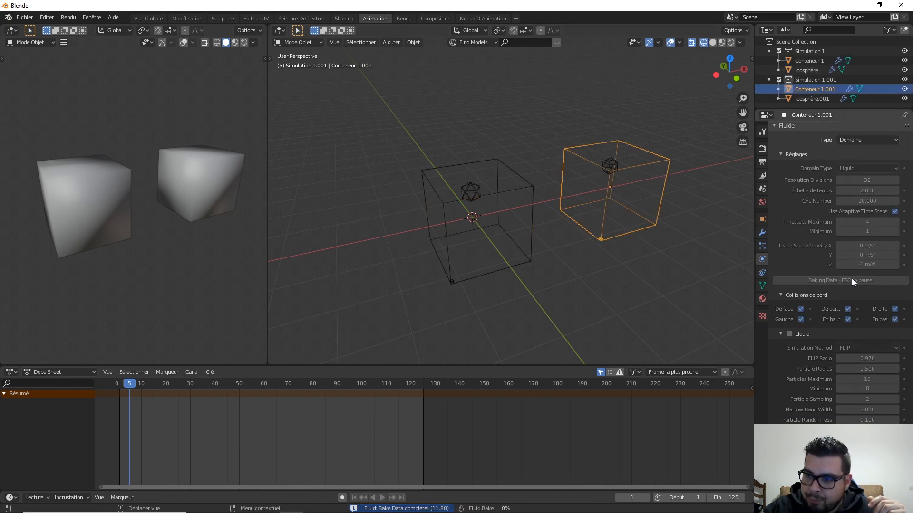
Bake the liquid mesh of Conteneur 1.001 and of Conteneur 1 with the existing mesh settings
scroll(884, 333, "down", 3)
scroll(833, 417, "down", 4)
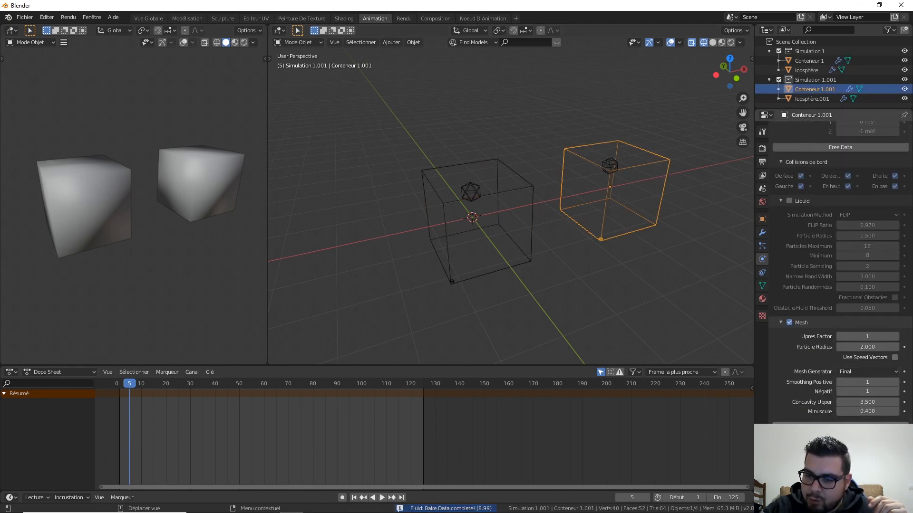
left_click(835, 427)
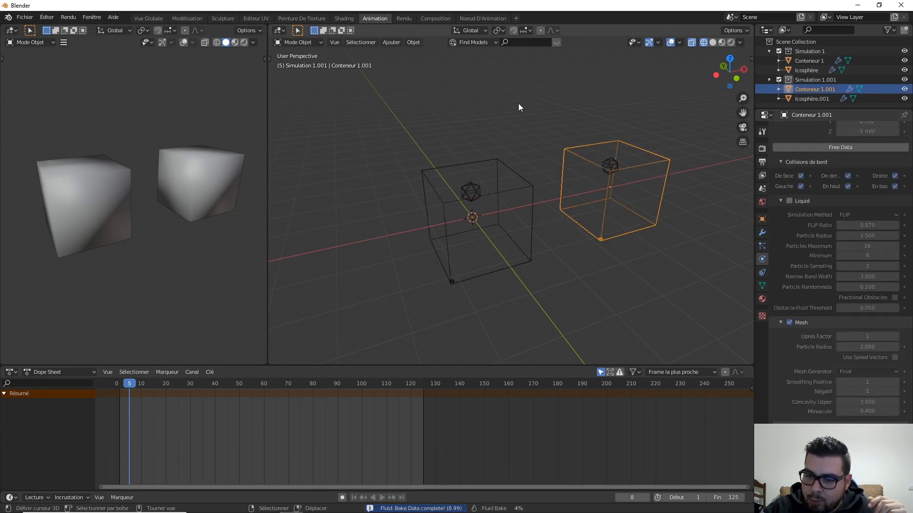
left_click(517, 190)
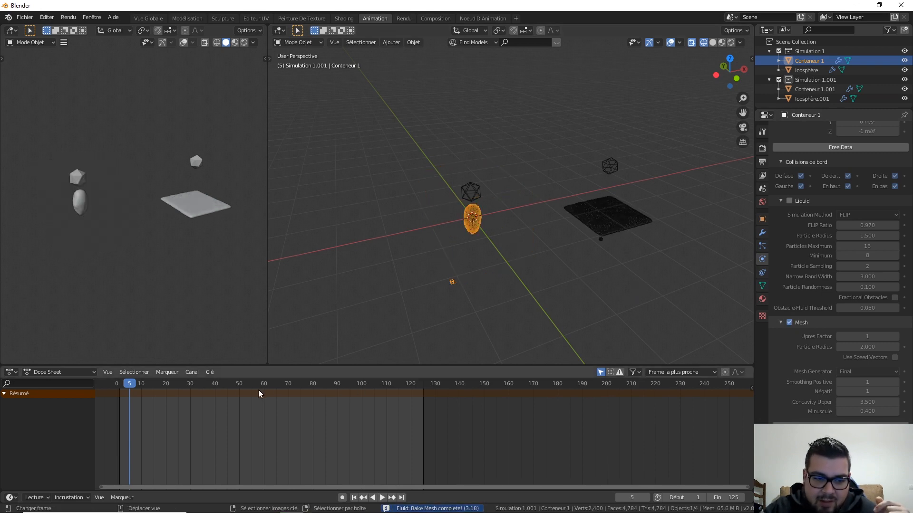
Free the baked fluid data of Conteneur 1.001 and set its time scale to 1
left_click(629, 200)
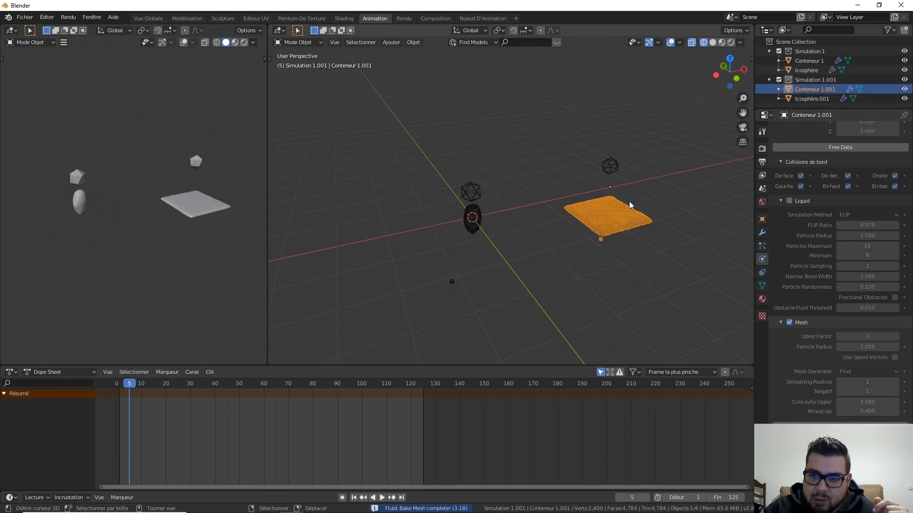
scroll(898, 179, "up", 8)
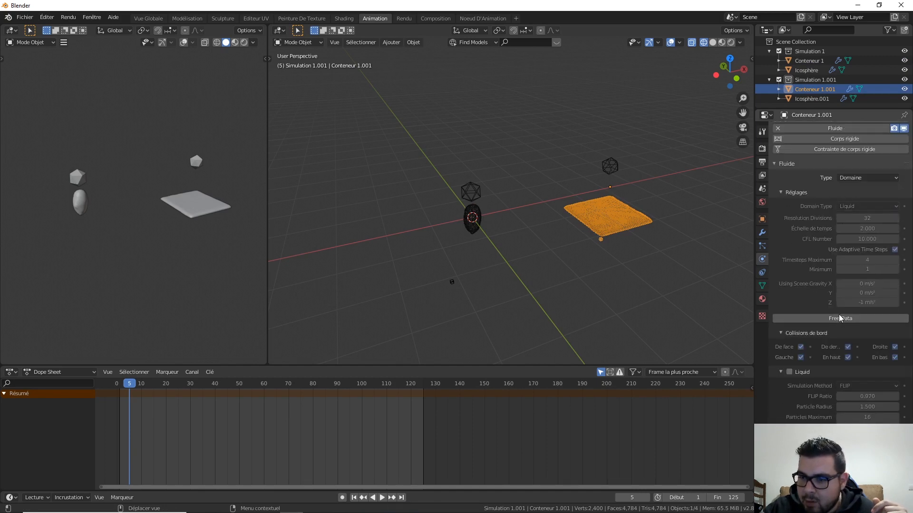
left_click(863, 228)
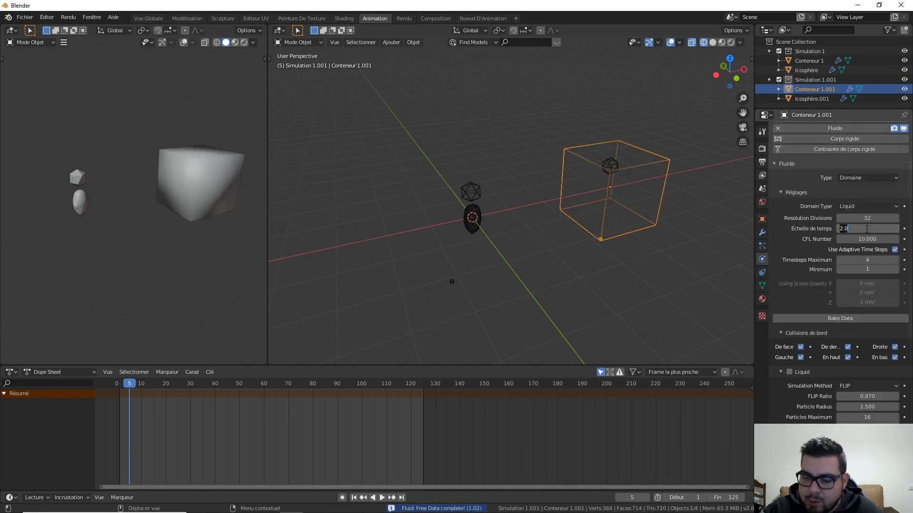
key("Escape")
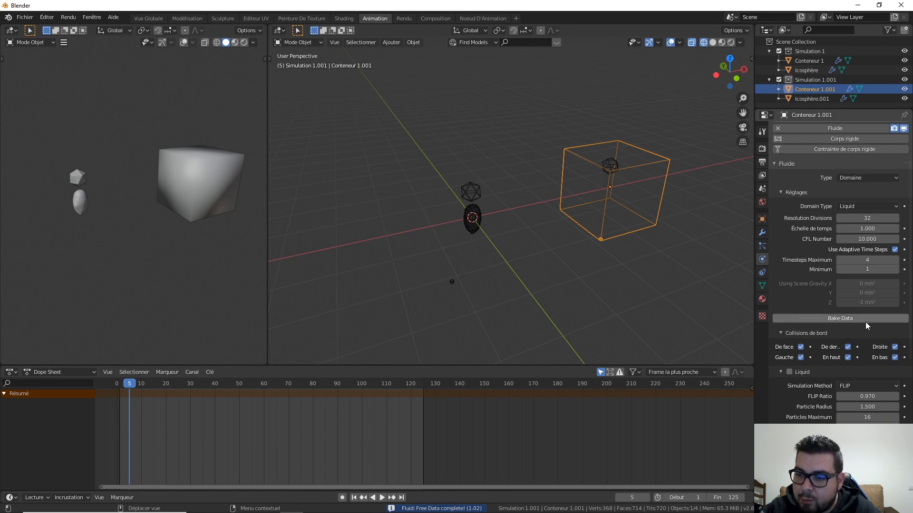
Bake the fluid data and the liquid mesh of Conteneur 1.001 at the new time scale
left_click(865, 320)
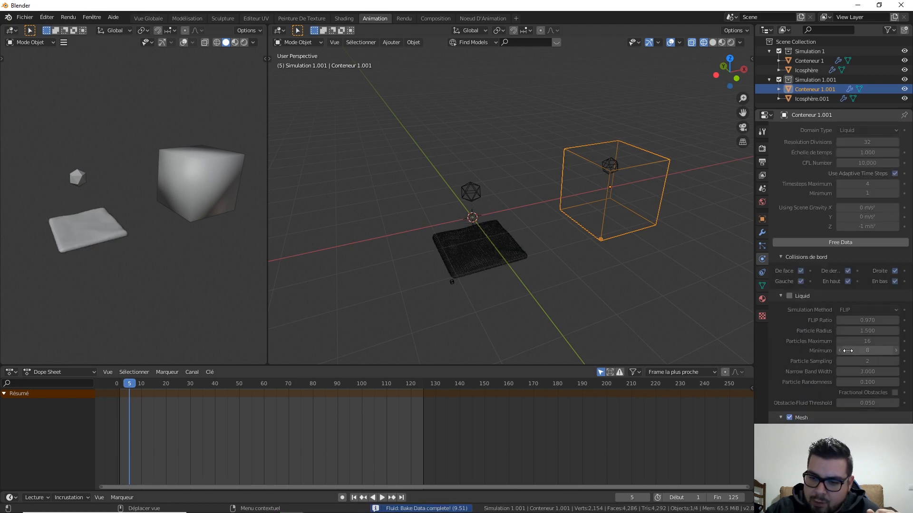
scroll(839, 390, "down", 6)
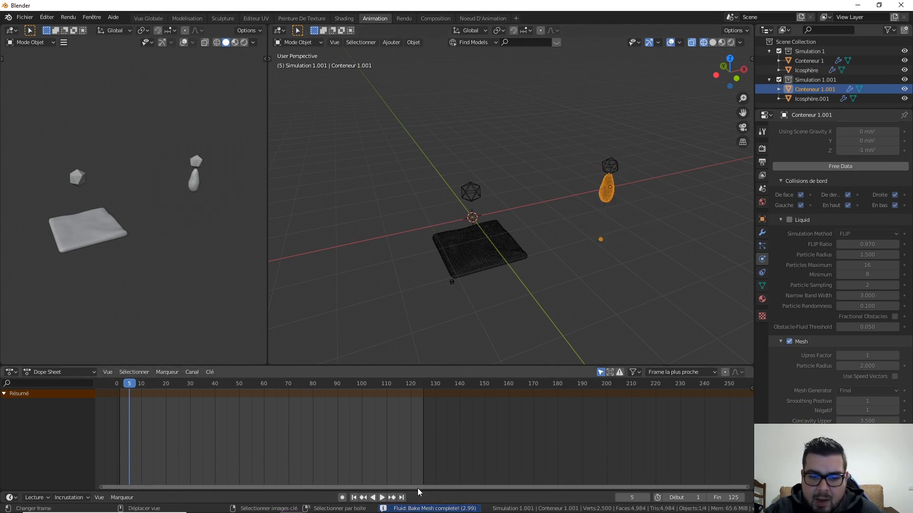
Restart the animation at frame 1 and compare both falling liquids from the front, frame by frame up to frame 8
left_click(354, 498)
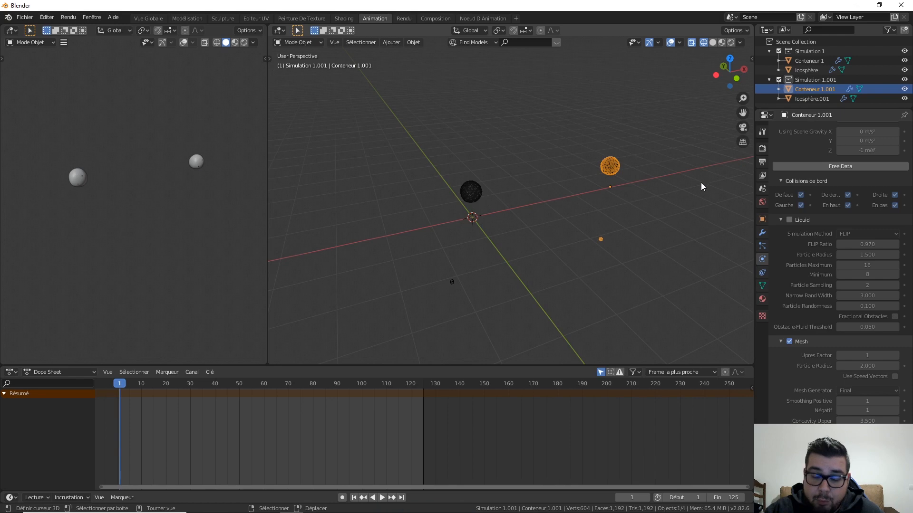
key("space")
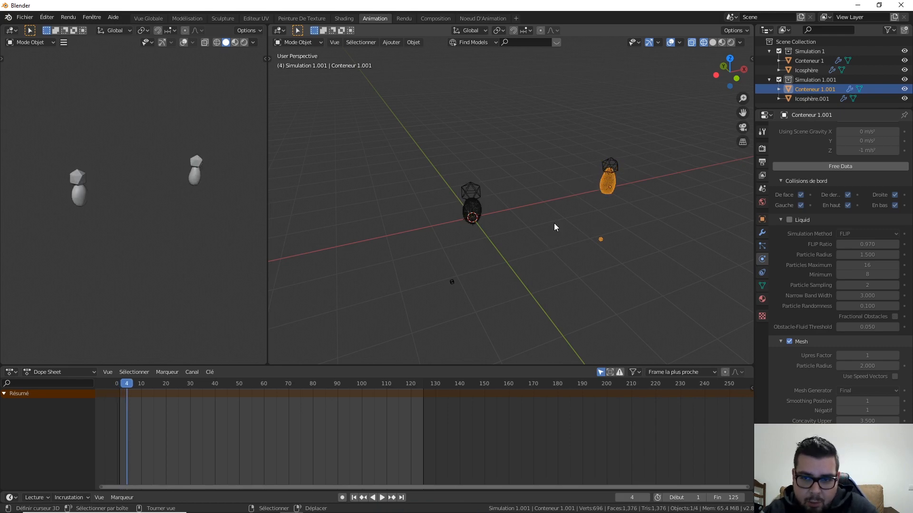
key("KP_1")
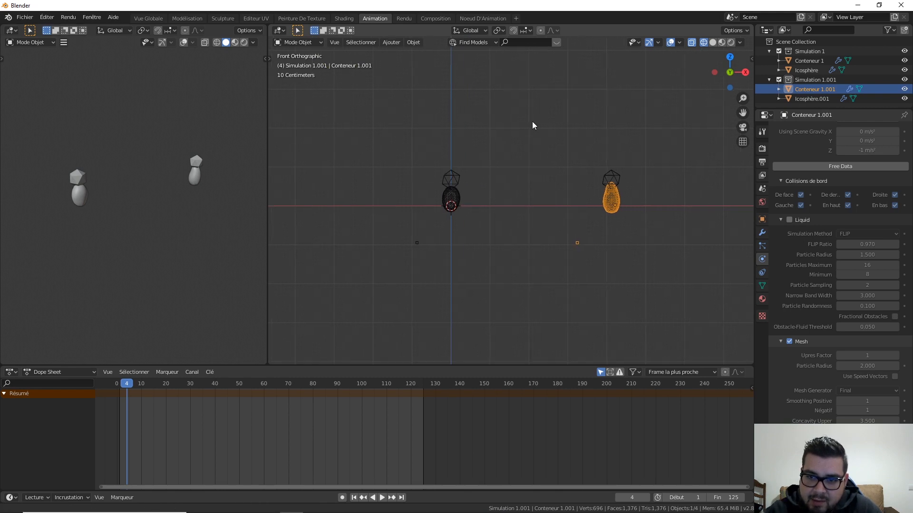
scroll(525, 129, "up", 4)
middle_click_drag(500, 145, 483, 144, "shift")
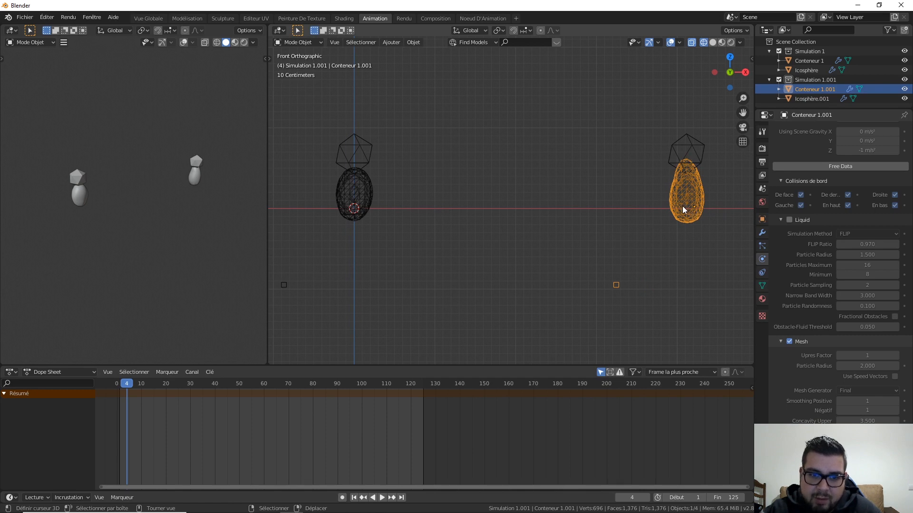
key("Right")
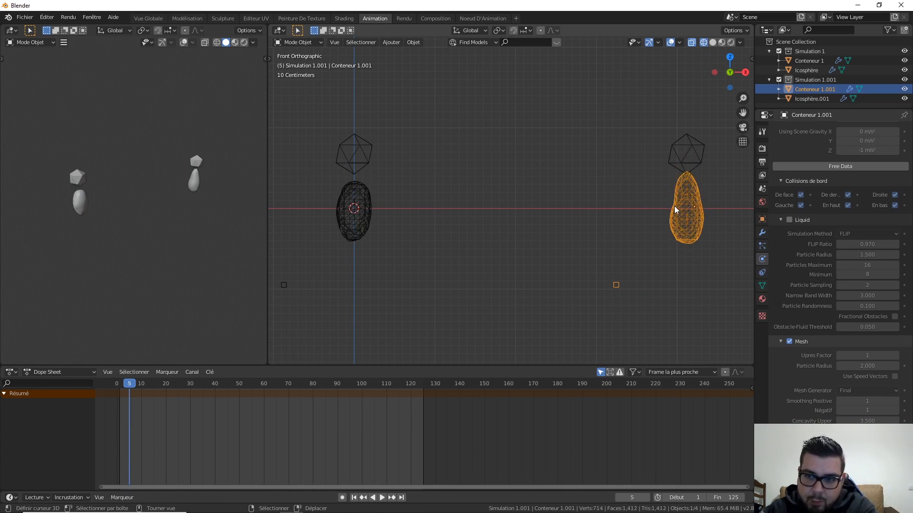
scroll(674, 206, "down", 1)
key("Right")
key("Right")
key("Right")
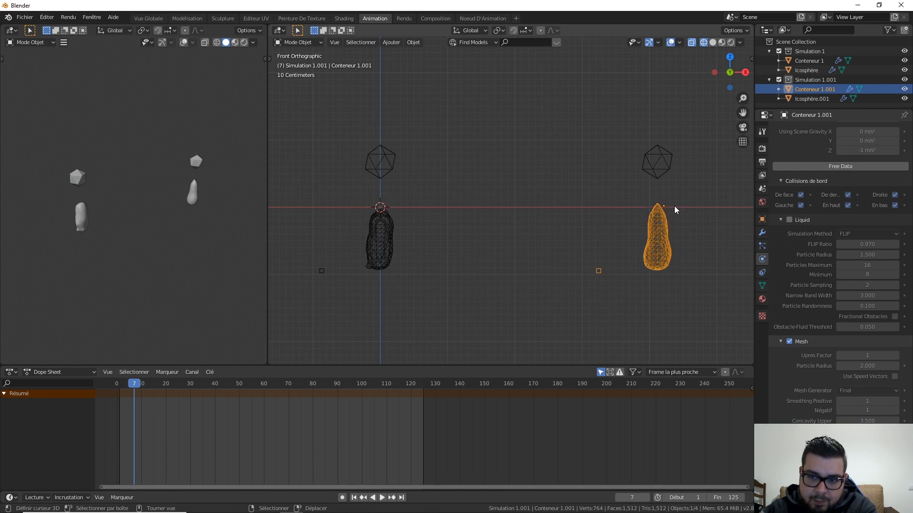
Compare the shapes of both liquids at frames 7 and 8 from several angles
middle_click_drag(671, 227, 606, 255)
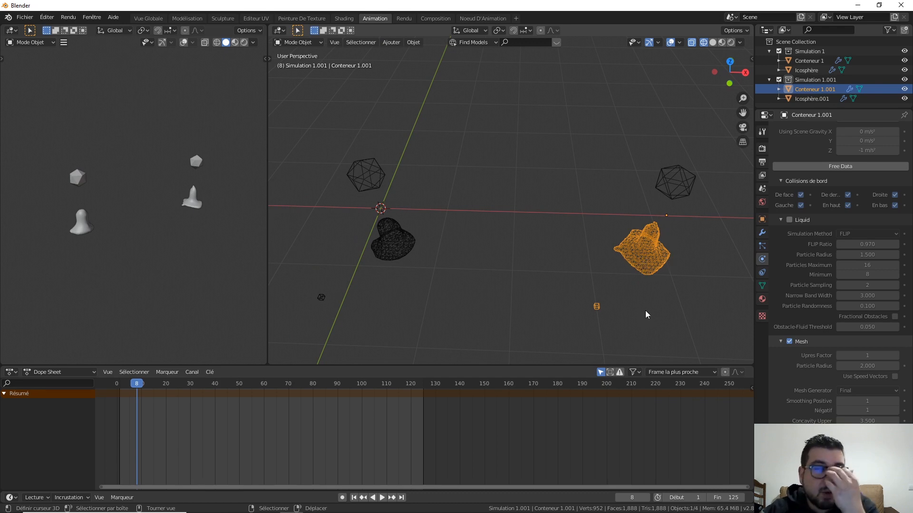
key("Left")
middle_click_drag(620, 270, 636, 220)
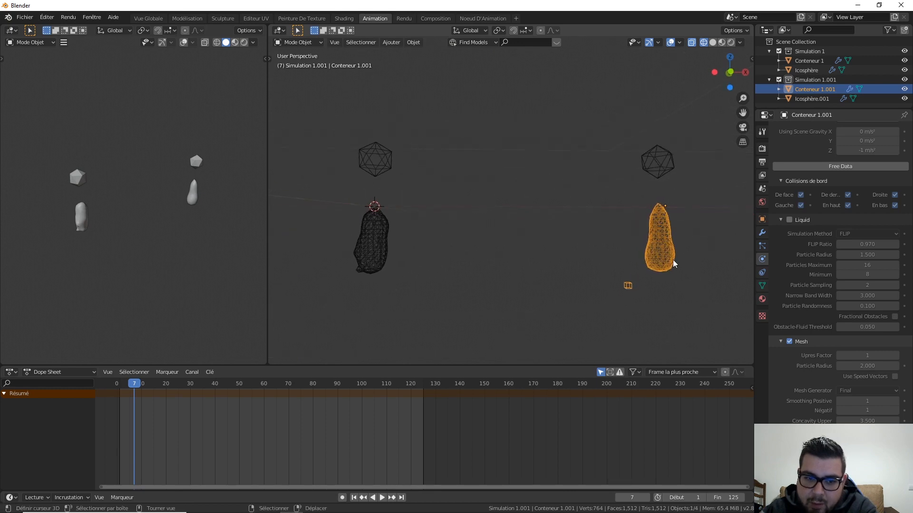
key("Right")
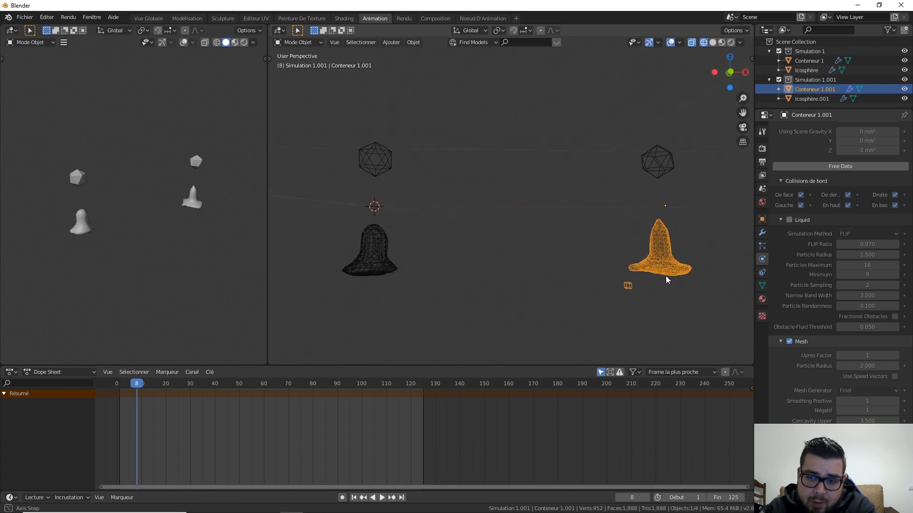
middle_click_drag(666, 280, 660, 332)
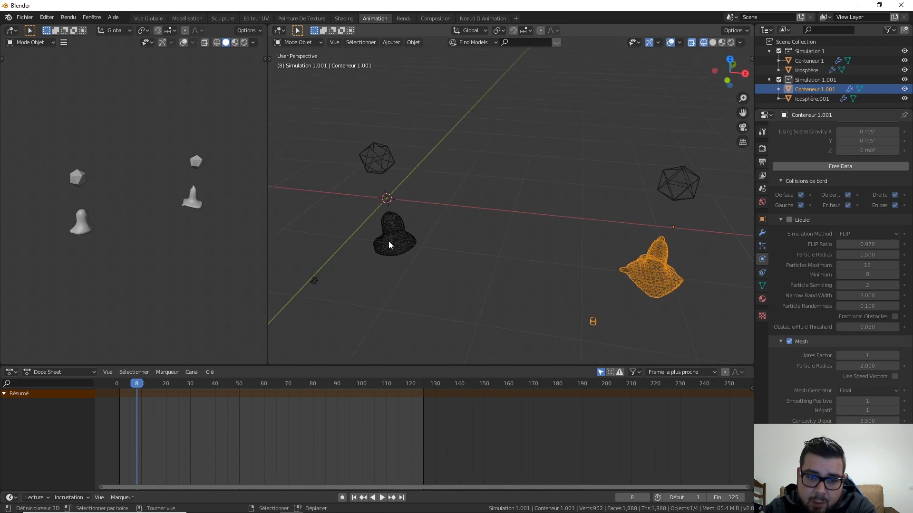
Advance frame by frame to frame 18 and compare how both splashes spread in perspective
key("Right")
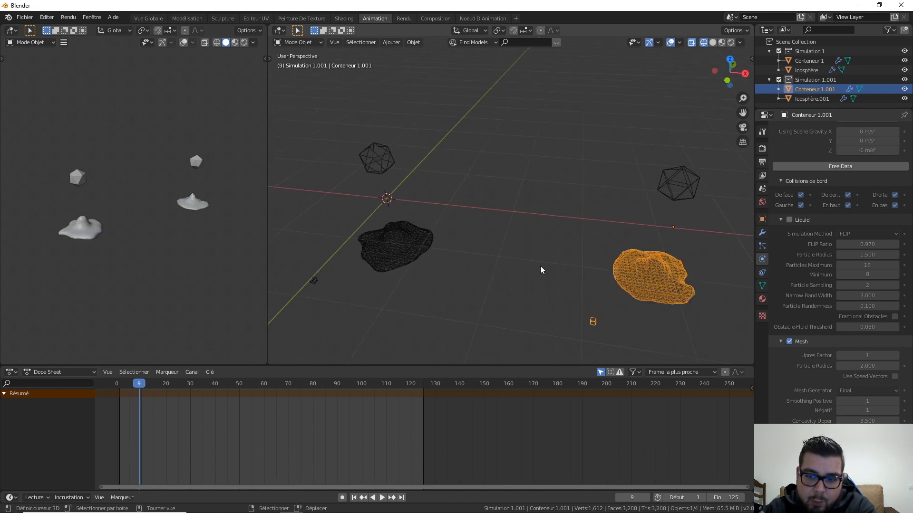
key("Right")
key("Right")
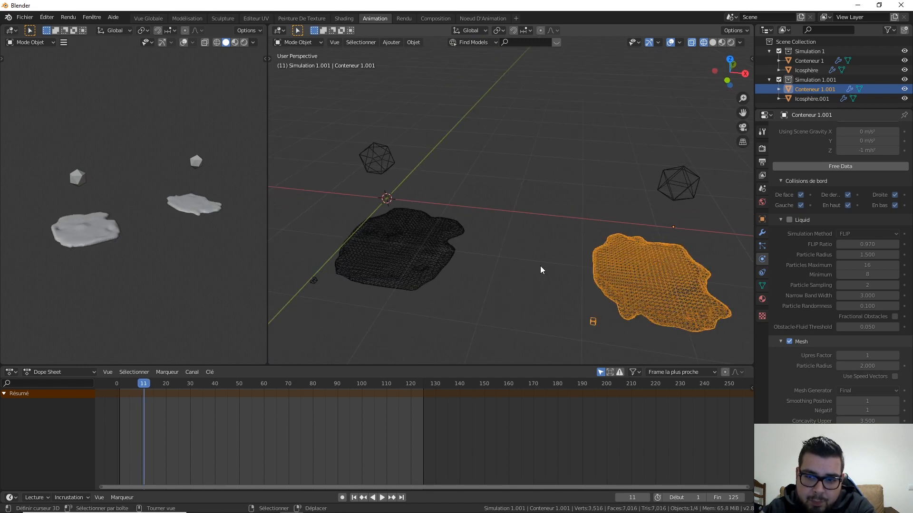
key("Right")
key("Right")
key("Right")
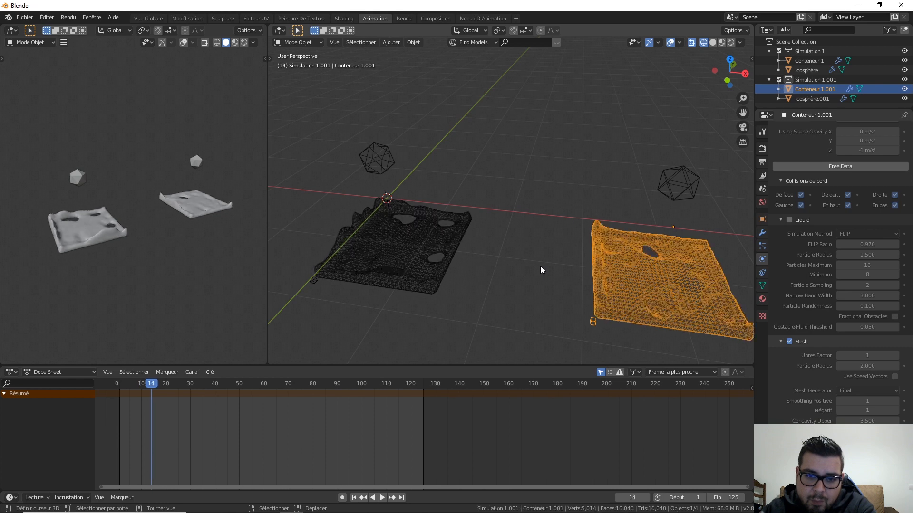
key("Right")
key("Right")
key("Right")
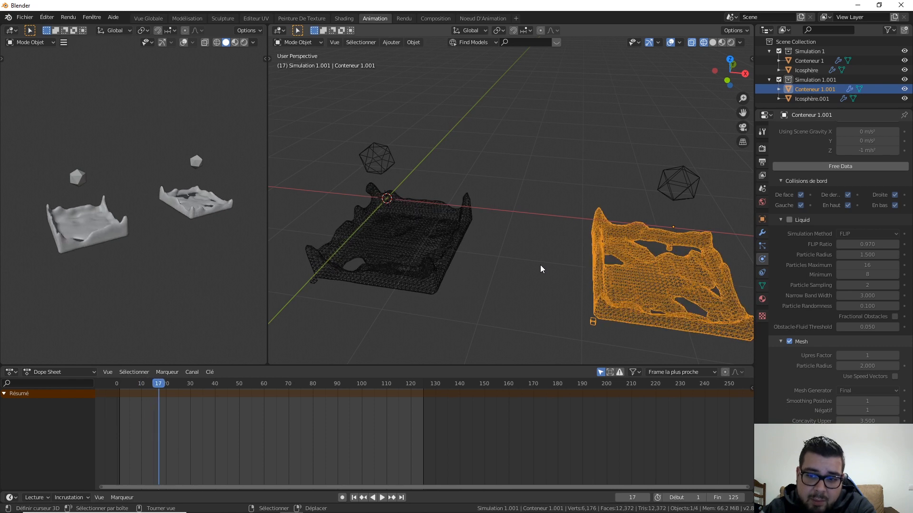
key("Right")
middle_click_drag(526, 241, 585, 238)
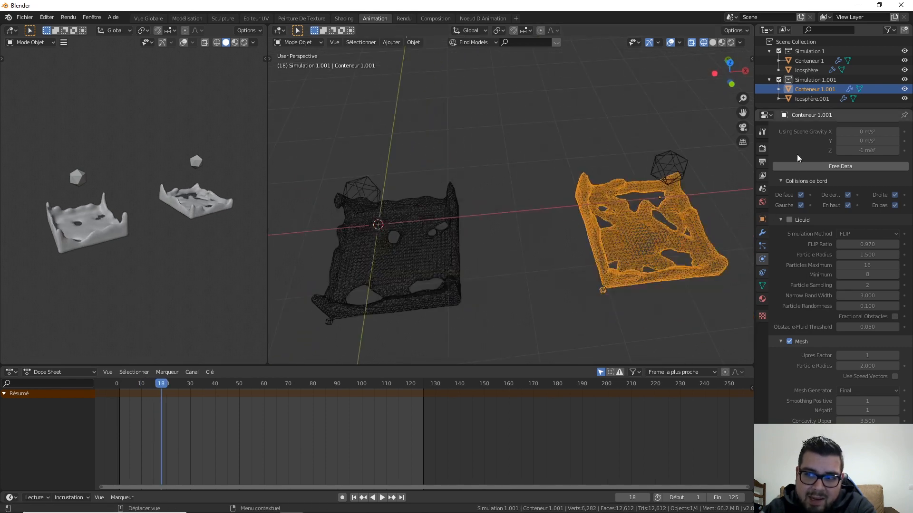
middle_click_drag(484, 178, 495, 158)
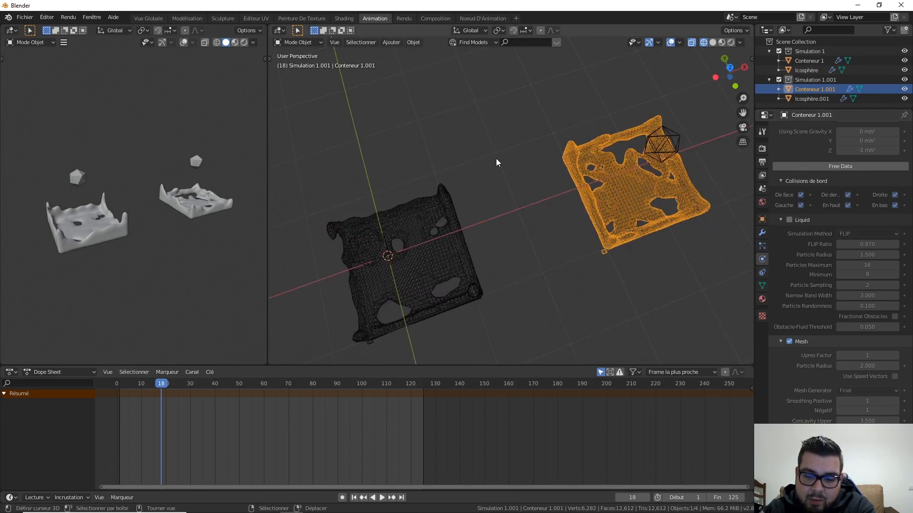
Compare both liquids from the top view, advancing frame by frame to frame 53
key("KP_7")
key("Right")
key("Right")
key("Right")
key("Right")
key("Right")
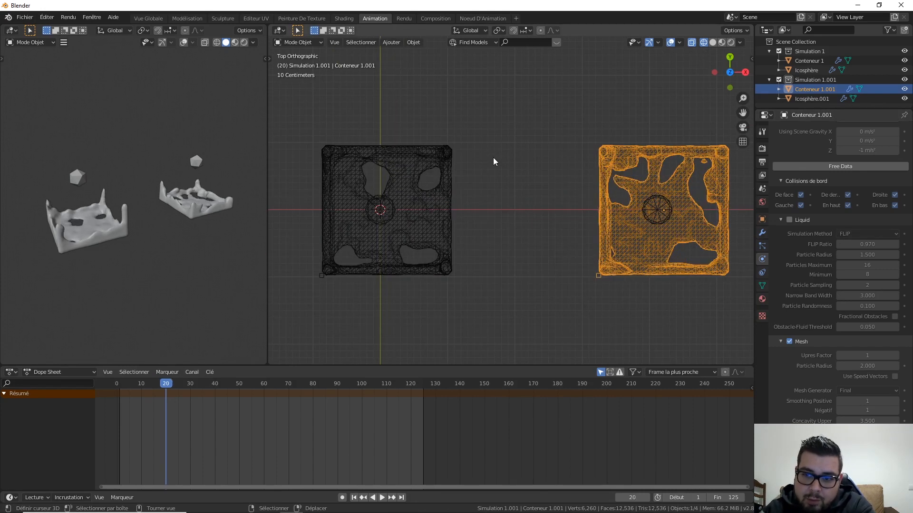
key("Right")
key("Right")
key("Right")
key("Right")
key("Right")
key("Right")
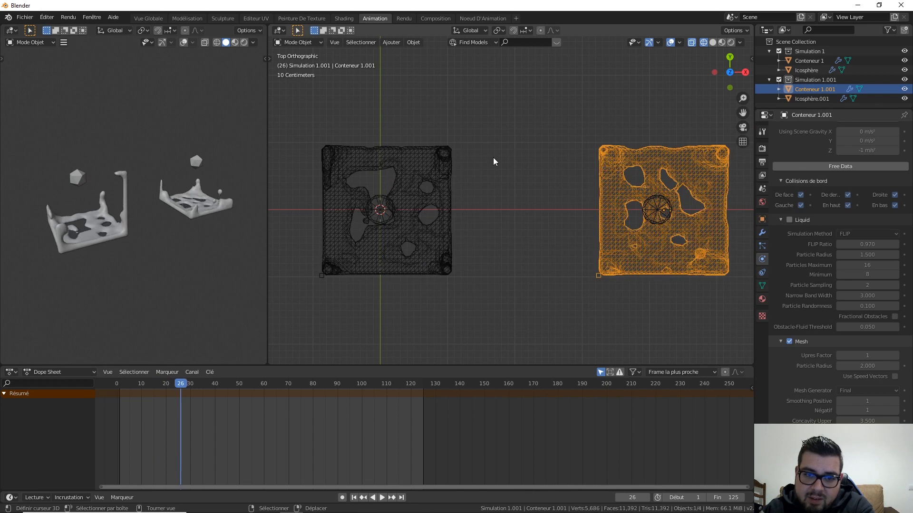
key("Right")
key("Right")
key("Right")
key("Right")
key("Right")
key("Right")
key("Right")
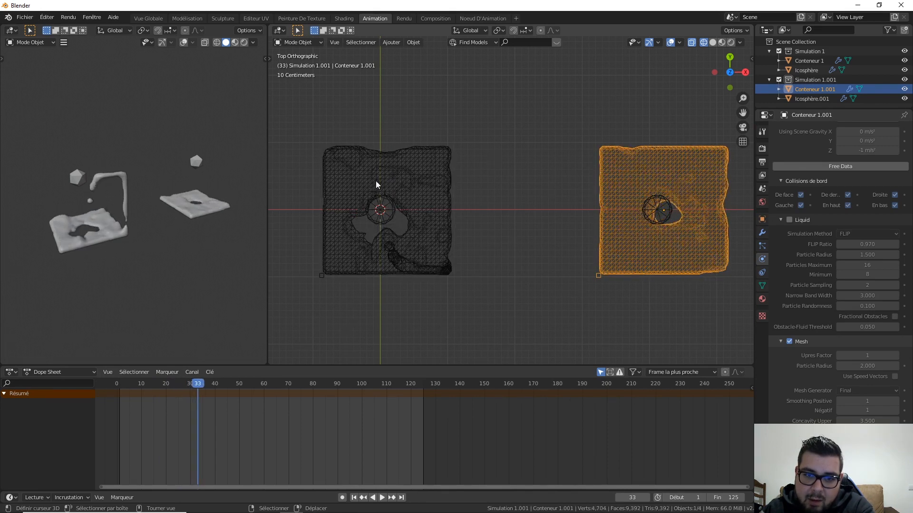
key("Right")
key("Right")
key("Right")
key("Right")
key("Right")
key("Right")
key("Right")
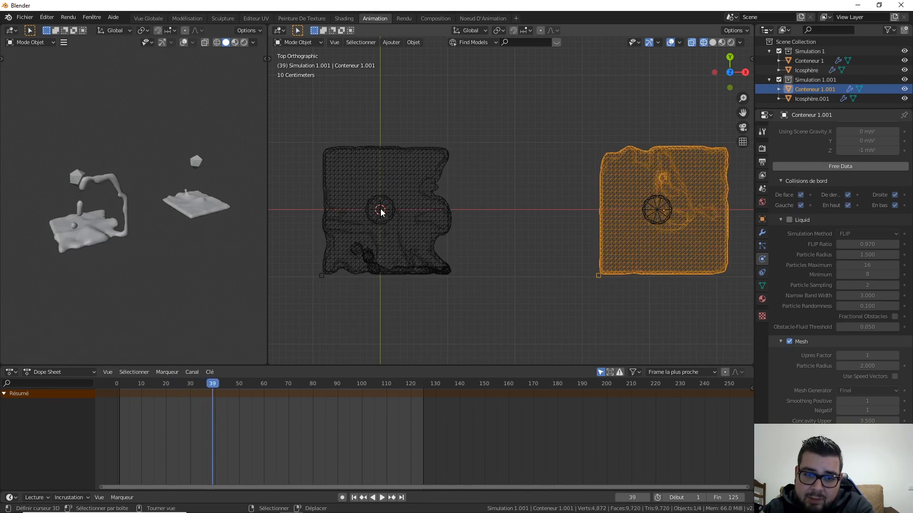
key("Right")
key("Right")
key("Right")
key("Right")
key("Right")
key("Right")
key("Right")
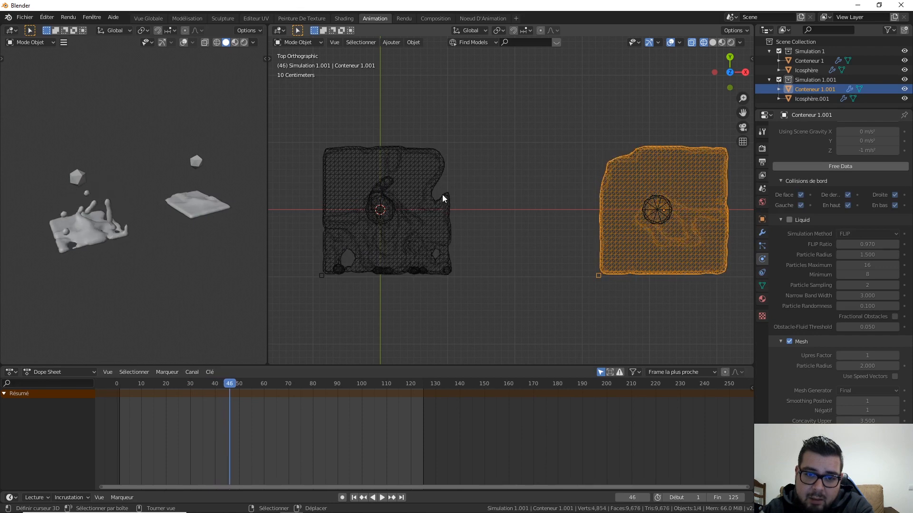
key("Right")
key("Right")
key("Right")
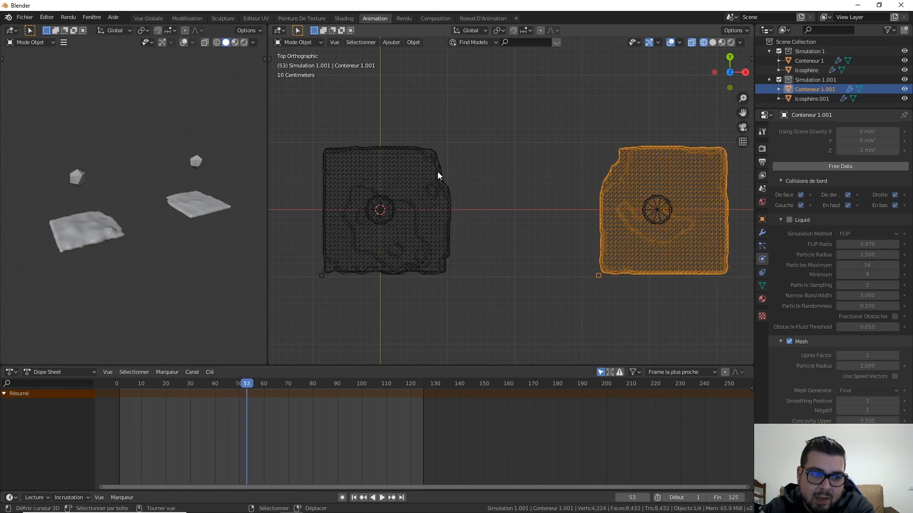
Go back to frame 49 to examine the splash droplets, and return to frame 53
key("Left")
key("Left")
key("Left")
key("Left")
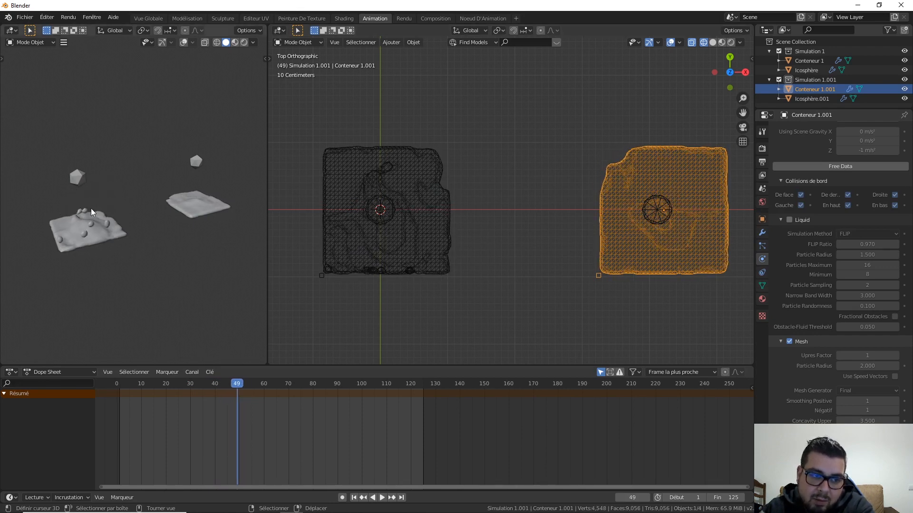
key("Right")
key("Right")
key("Right")
key("Right")
key("Right")
key("Right")
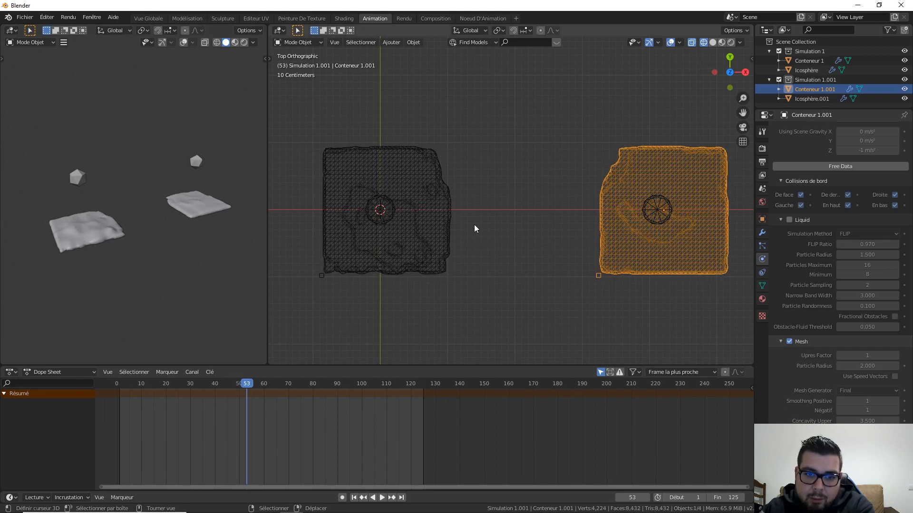
Advance through the remaining frames to end frame 125, comparing how both liquids settle from above
key("Right")
key("Right")
key("Right")
key("Right")
key("Right")
key("Right")
key("Right")
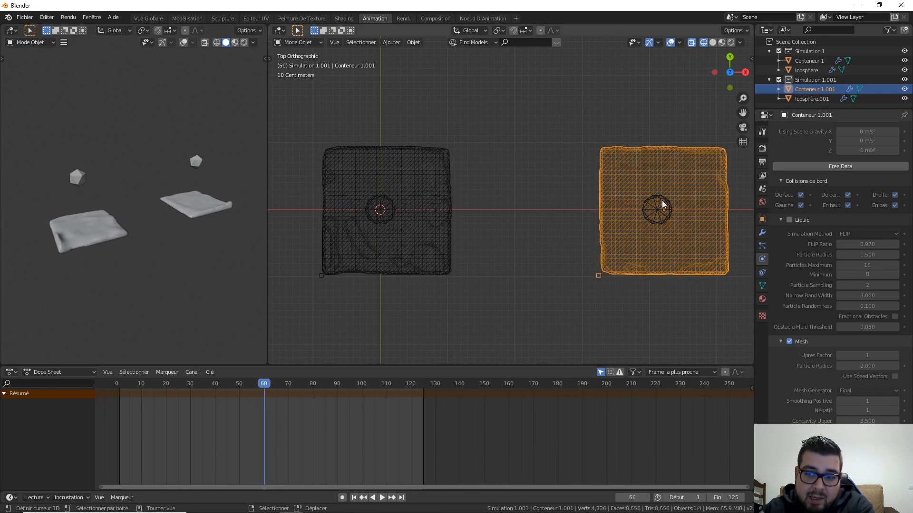
key("Right")
key("Right")
key("Right")
key("Right")
key("Right")
key("Right")
key("Right")
key("Right")
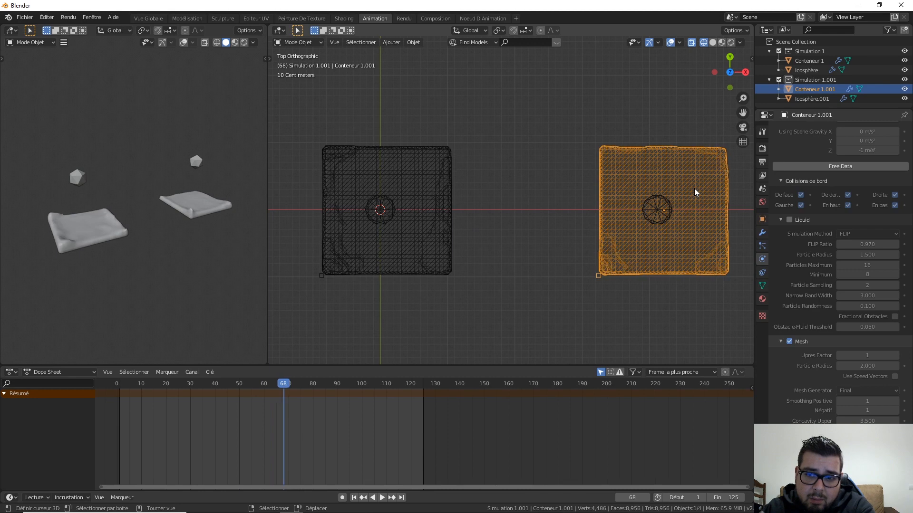
key("Right")
key("Right")
key("Right")
key("Right")
key("Right")
key("Right")
key("Right")
key("Right")
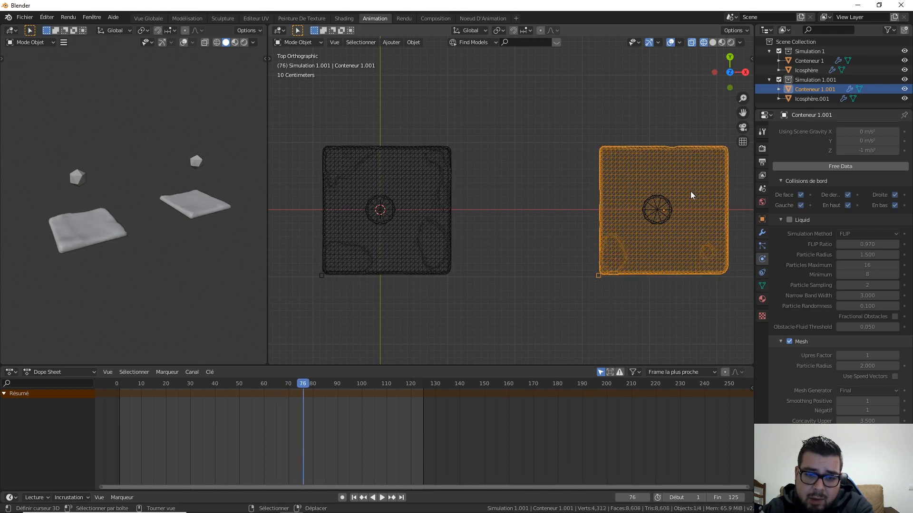
key("Right")
key("Right")
key("Right")
key("Right")
key("Right")
key("Right")
key("Right")
key("Right")
key("Right")
key("Right")
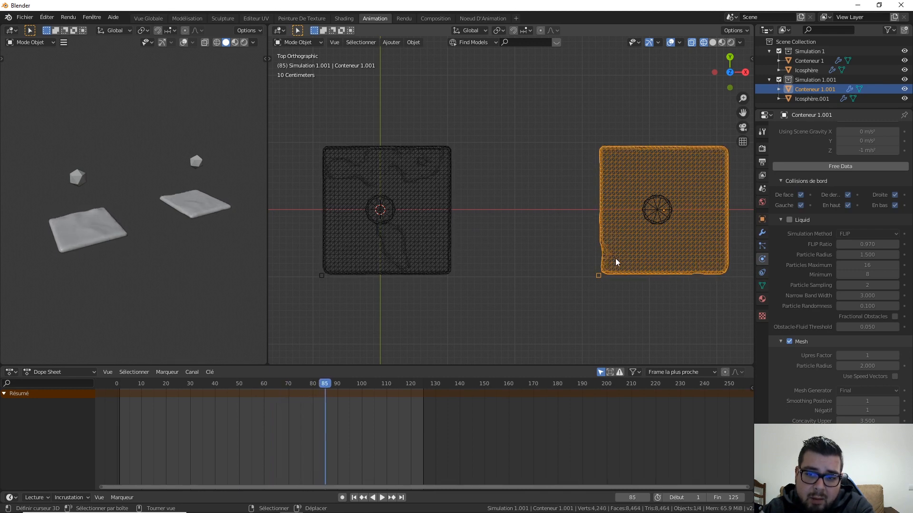
key("Right")
key("Right")
key("Right")
key("Right")
key("Right")
key("Right")
key("Right")
key("Right")
key("Right")
key("Right")
key("Right")
key("Right")
key("Right")
key("Right")
key("Right")
key("Right")
key("Right")
key("Right")
key("Right")
key("Right")
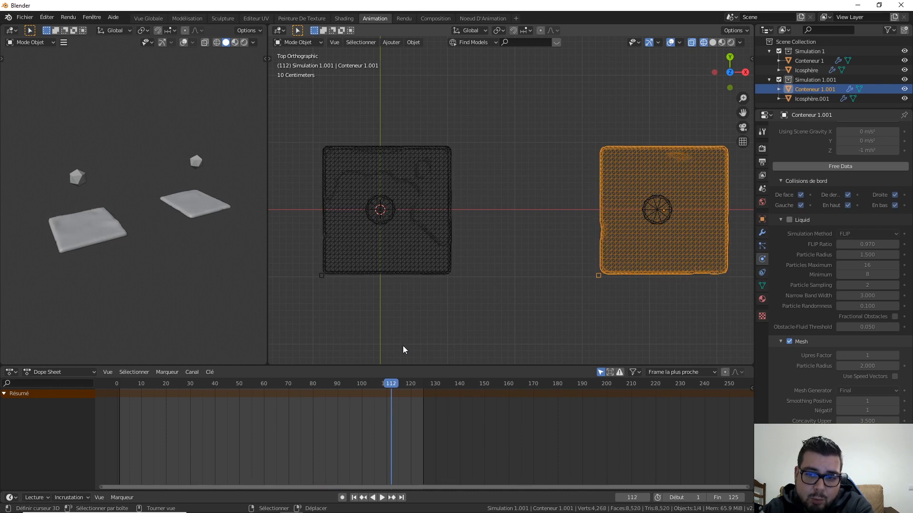
key("Right")
key("Right")
key("Right")
key("Right")
key("Right")
key("Right")
key("Right")
key("Left")
key("Left")
key("Left")
key("Left")
key("Left")
key("Left")
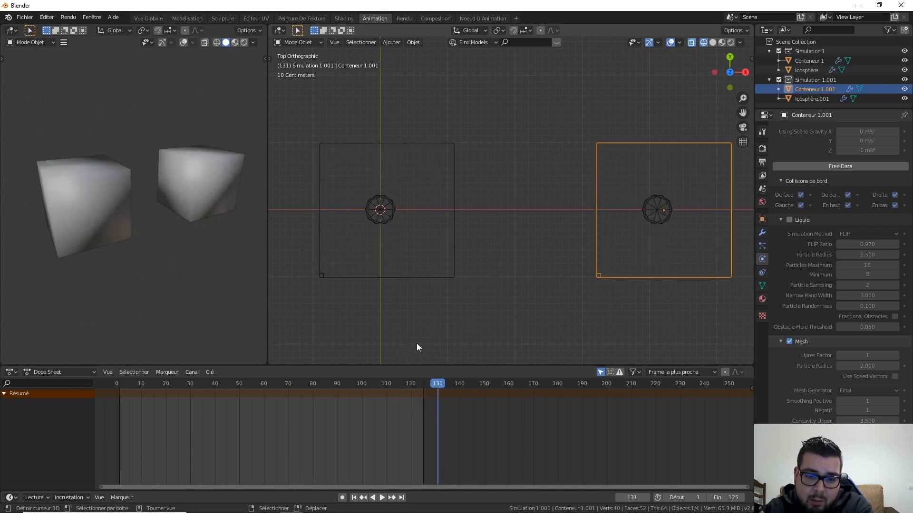
key("Left")
key("Left")
key("Left")
key("Left")
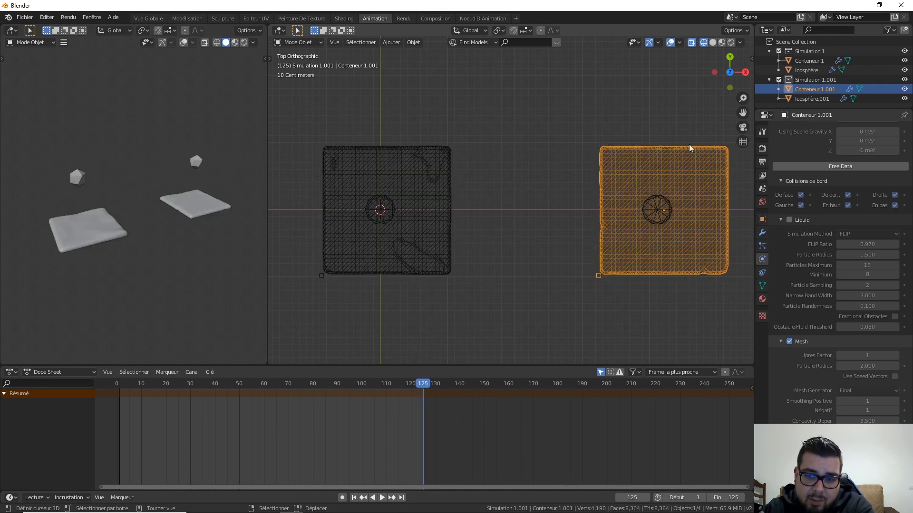
Scrub back to frame 5 in perspective view to review both simulations in reverse
middle_click_drag(422, 255, 379, 376)
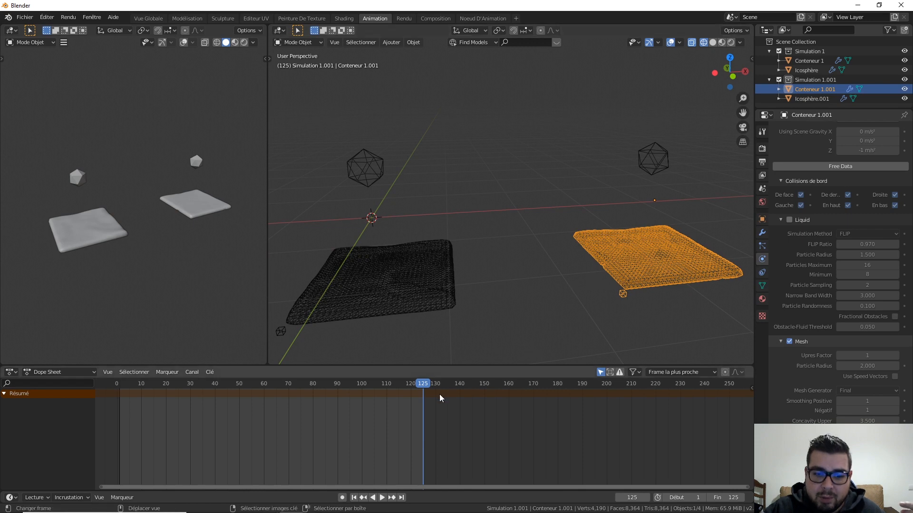
left_click_drag(424, 384, 129, 365)
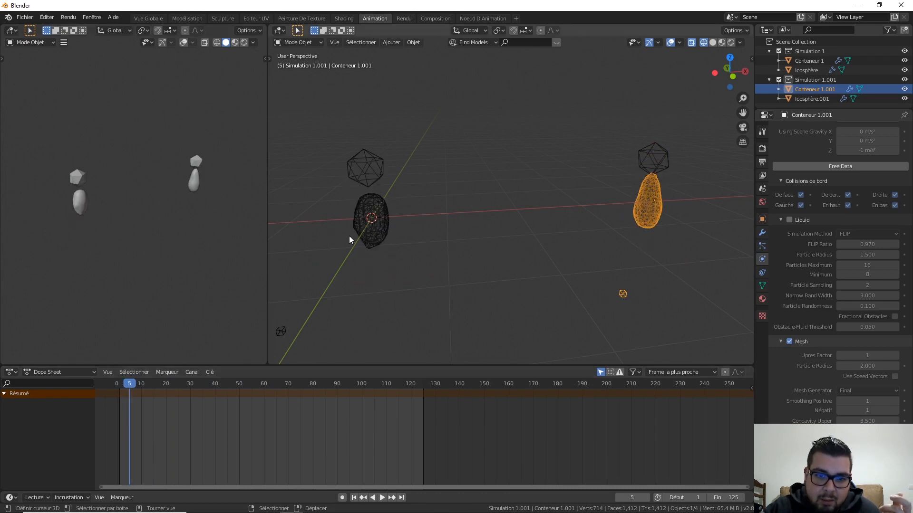
Return to the first frame and free the baked fluid data of Conteneur 1.001 and Conteneur 1
middle_click_drag(350, 240, 376, 228)
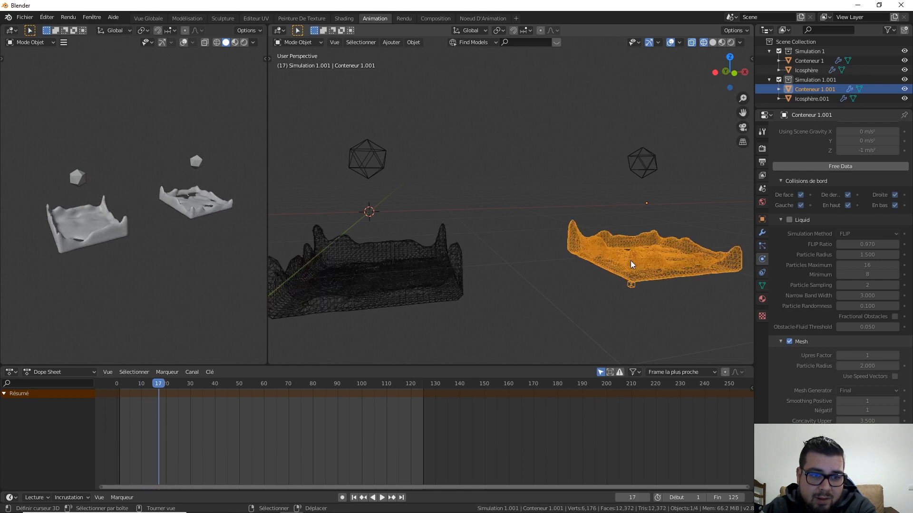
left_click(353, 497)
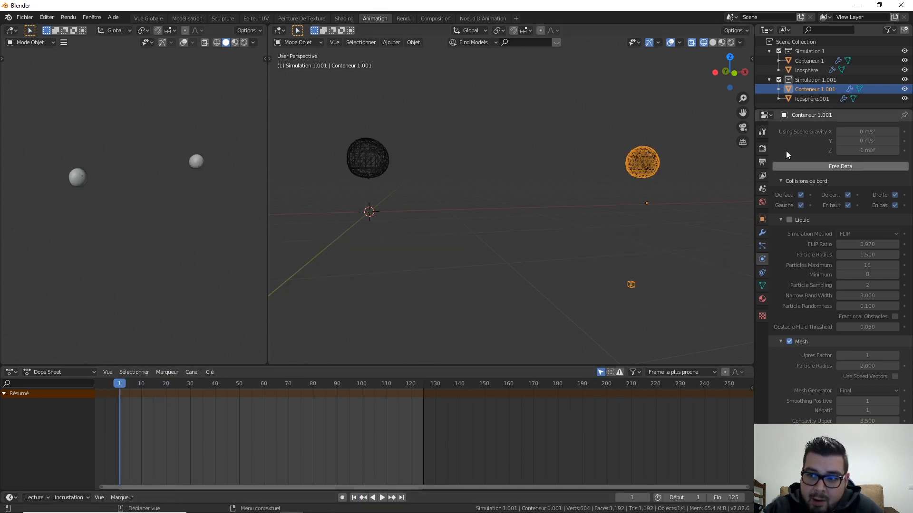
scroll(837, 290, "up", 10)
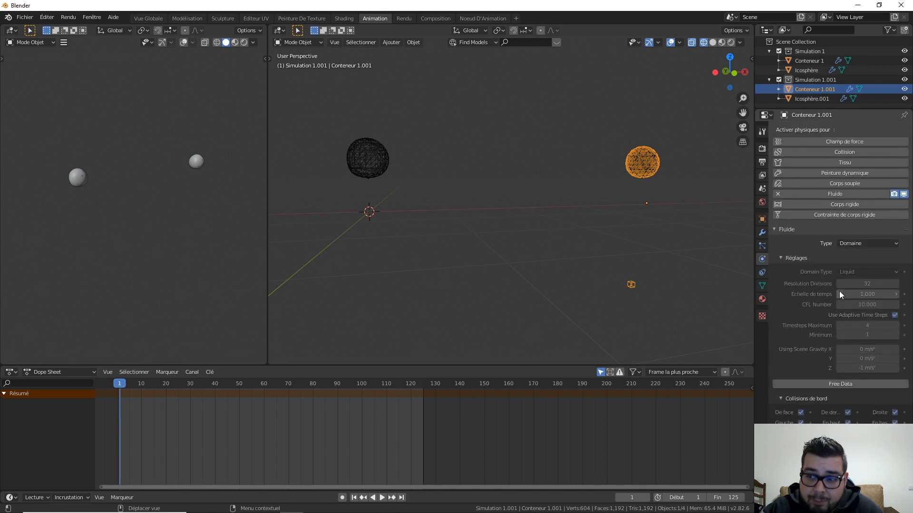
scroll(830, 283, "down", 1)
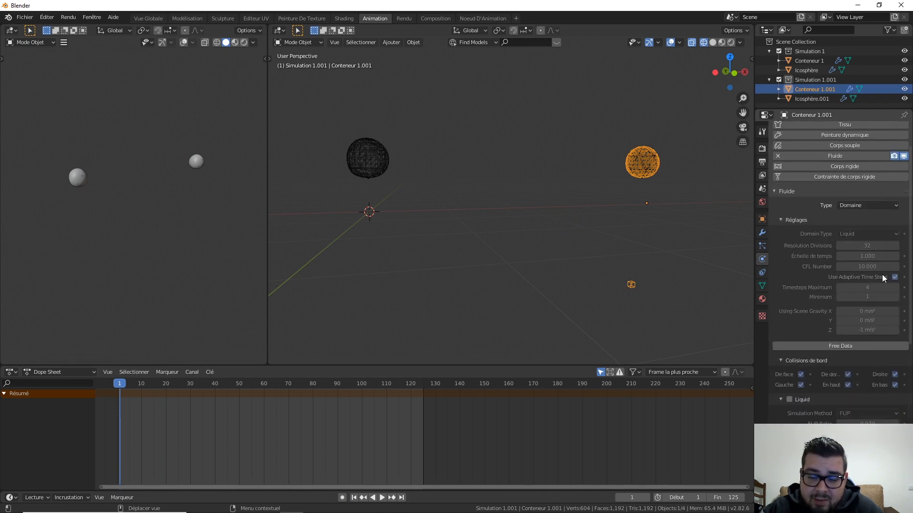
left_click(854, 344)
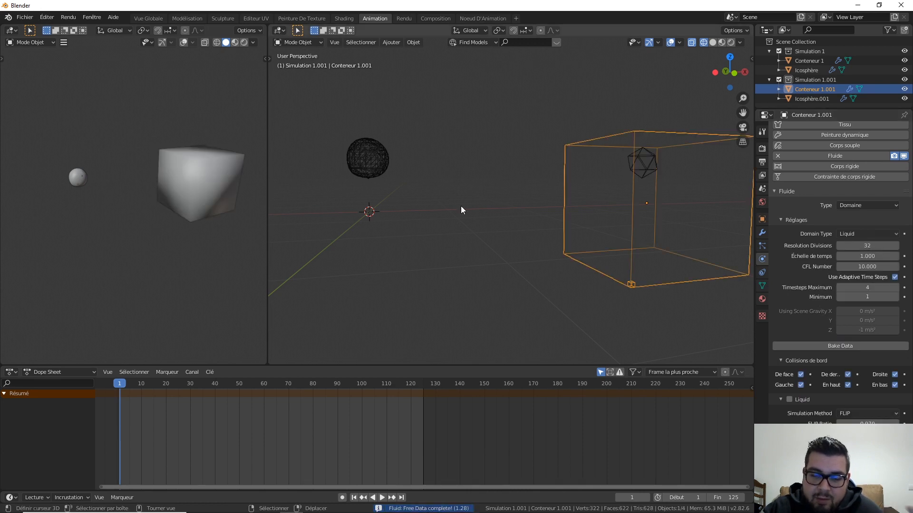
left_click(375, 160)
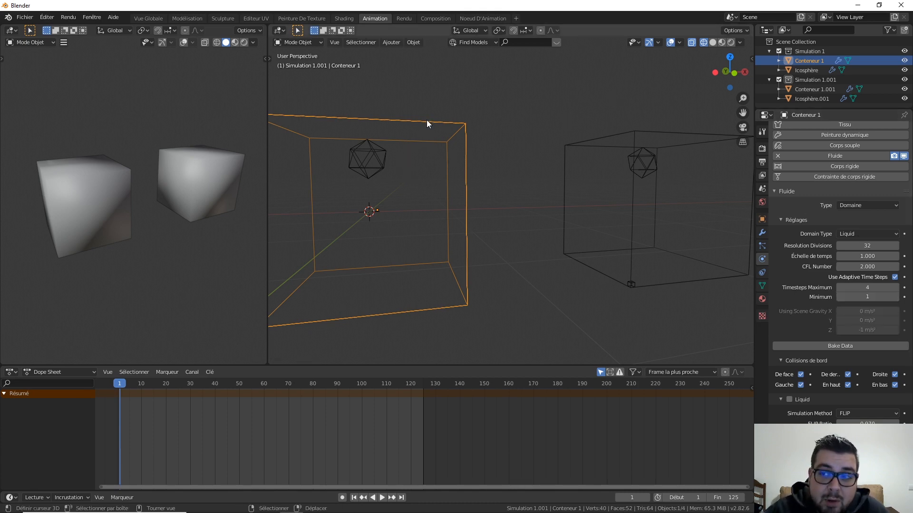
Set Conteneur 1's maximum timesteps to 16 and minimum timesteps to 8
left_click(859, 288)
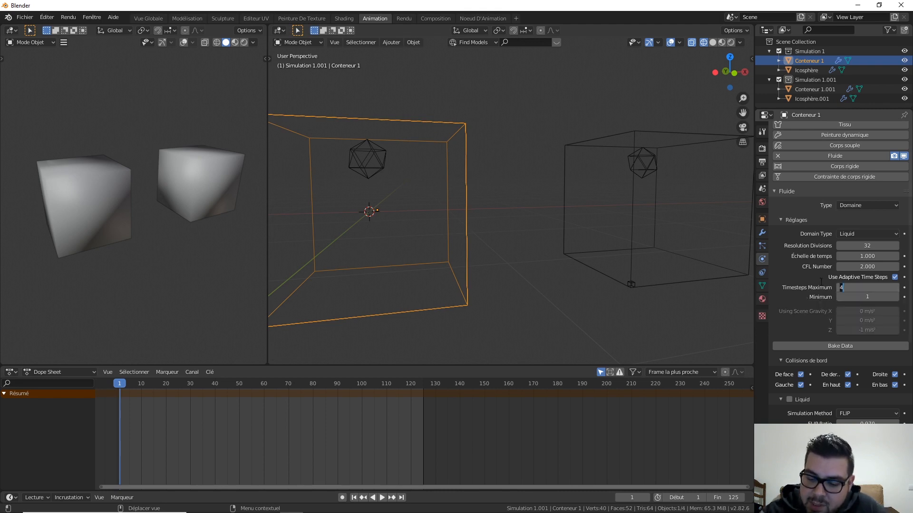
type("16")
key("Return")
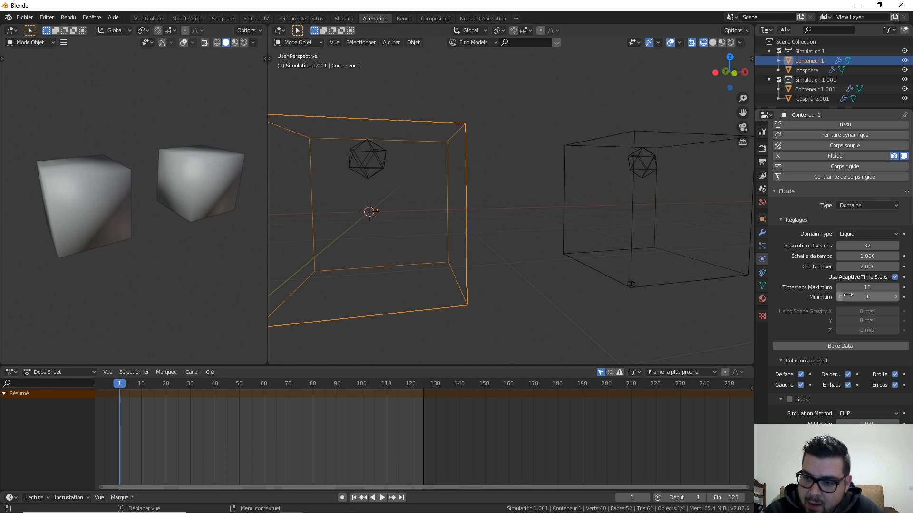
left_click(865, 295)
type("8")
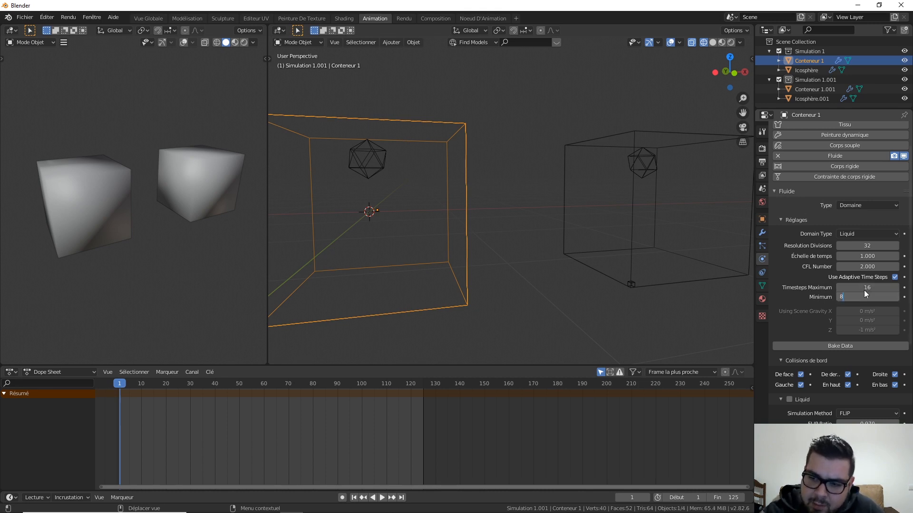
key("Return")
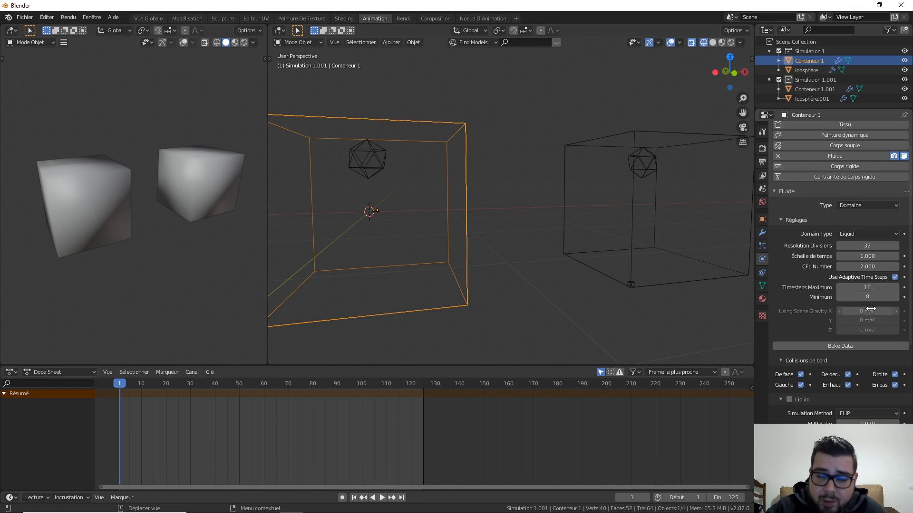
Set Conteneur 1.001's maximum timesteps to 50 and minimum timesteps to 25
left_click(667, 138)
left_click(868, 287)
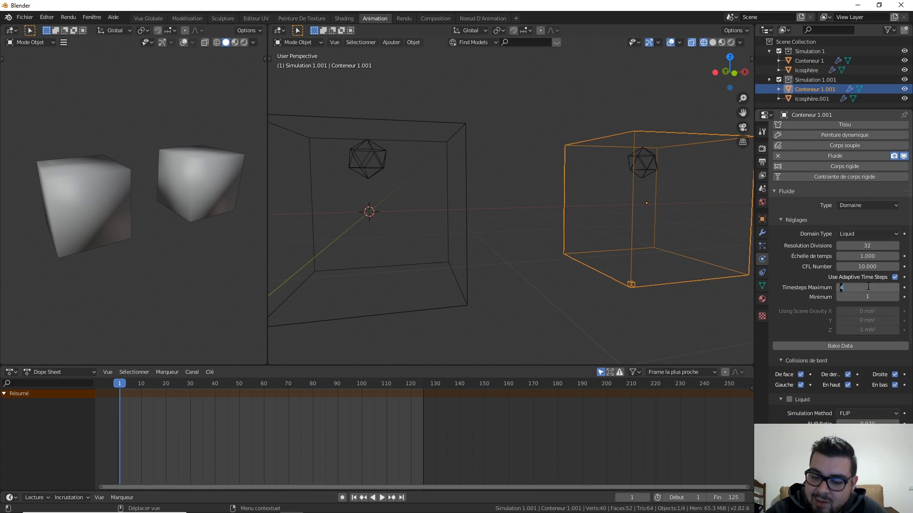
type("50")
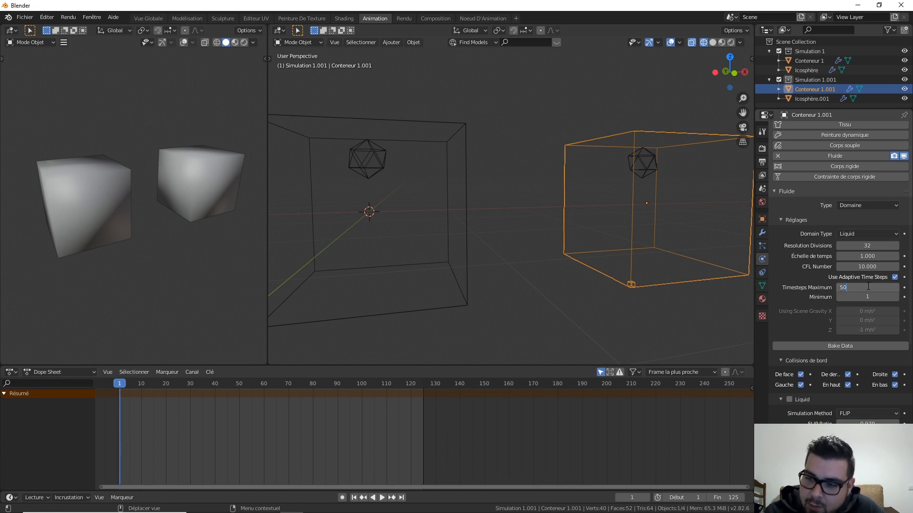
key("Return")
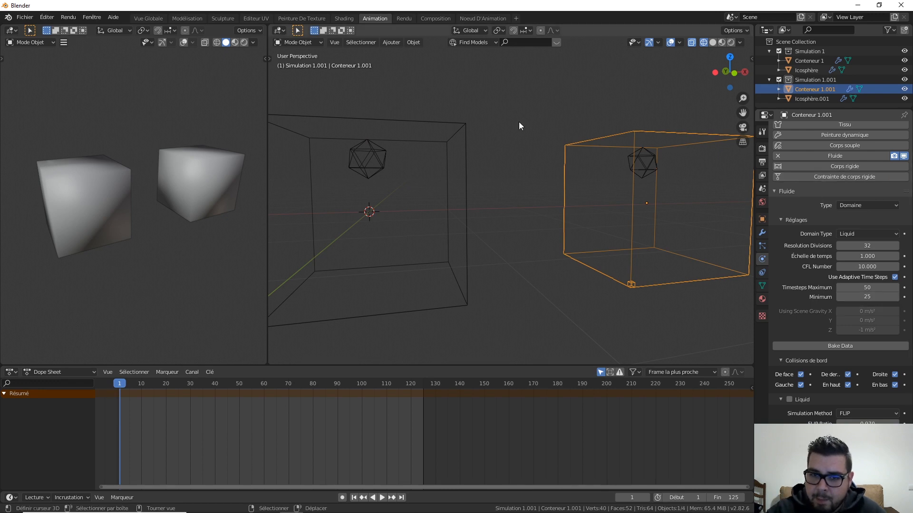
left_click(448, 129)
left_click(828, 346)
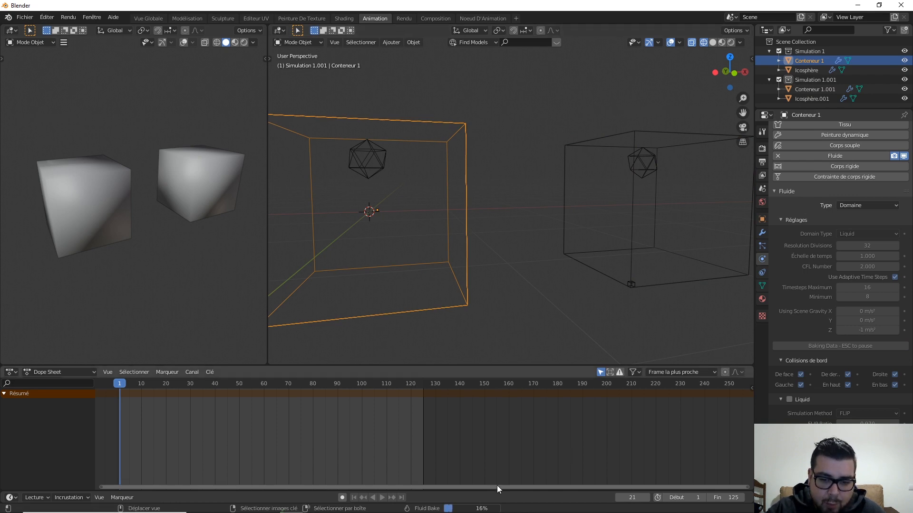
mouse_move(483, 512)
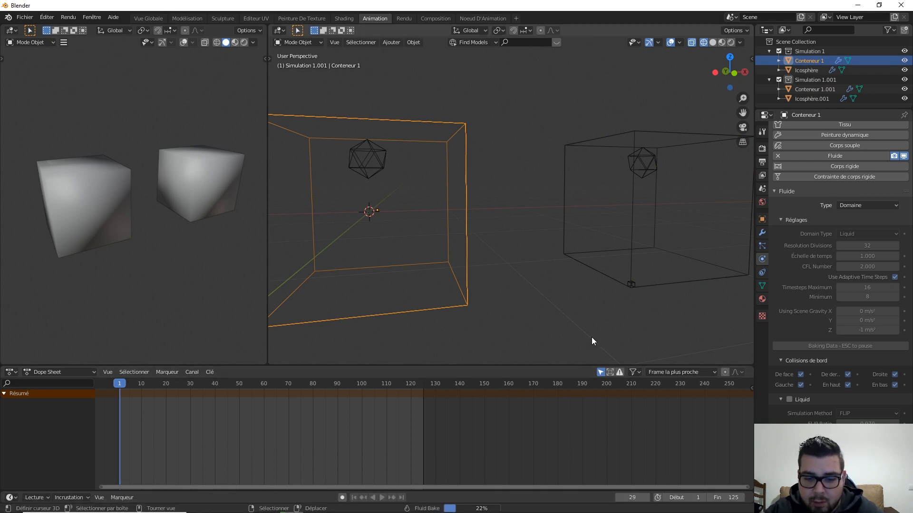
key("Escape")
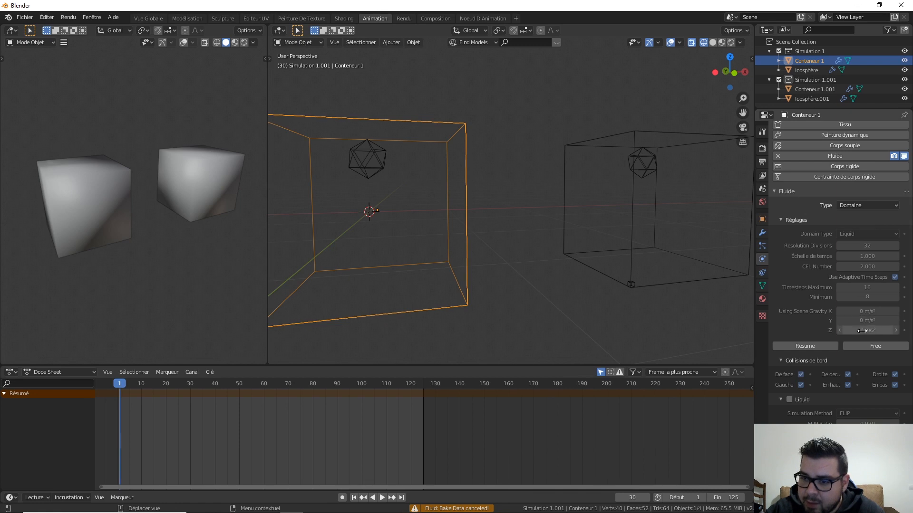
left_click(863, 348)
Set the Resolution Divisions to 16 on both fluid domains, Conteneur 1 and Conteneur 1.001
left_click(869, 246)
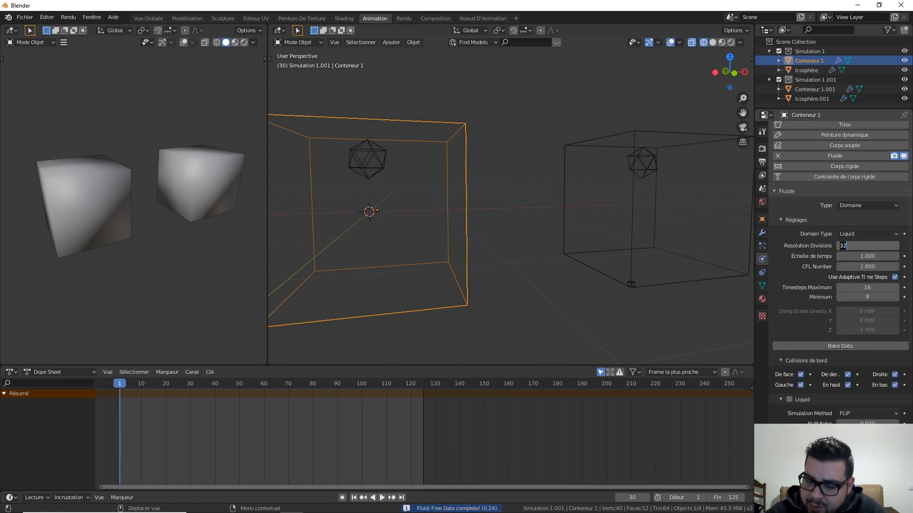
type("16")
key("Return")
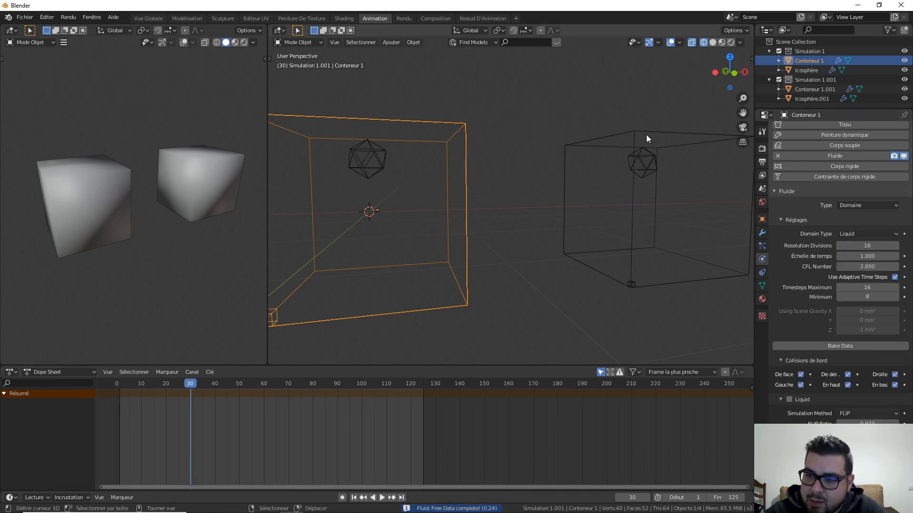
left_click(646, 135)
left_click(870, 257)
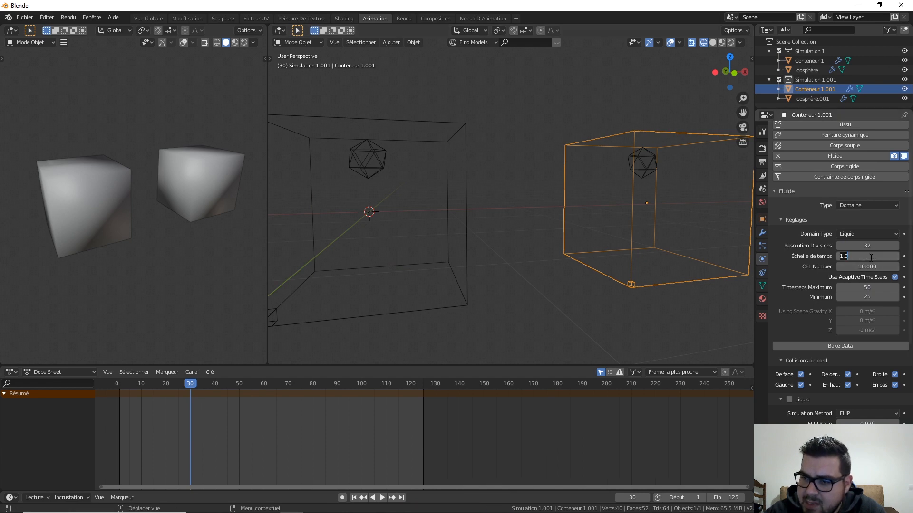
double_click(885, 247)
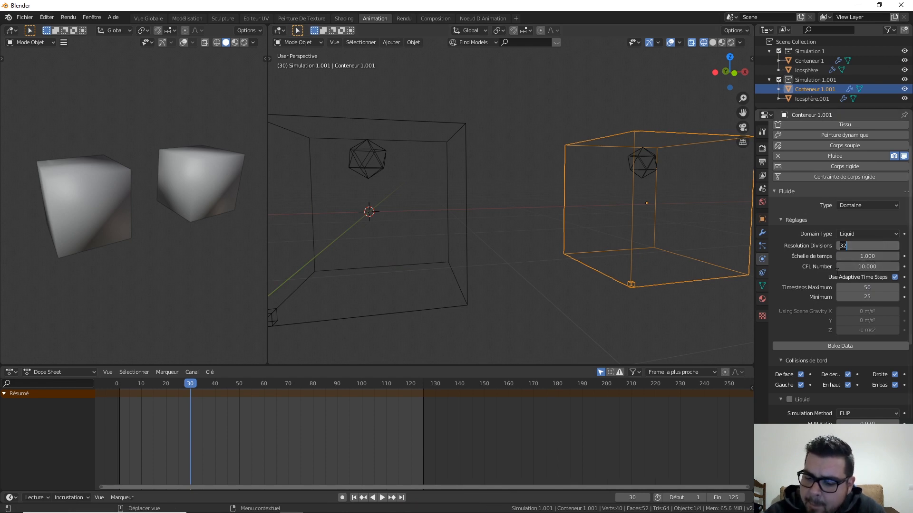
type("16")
key("Return")
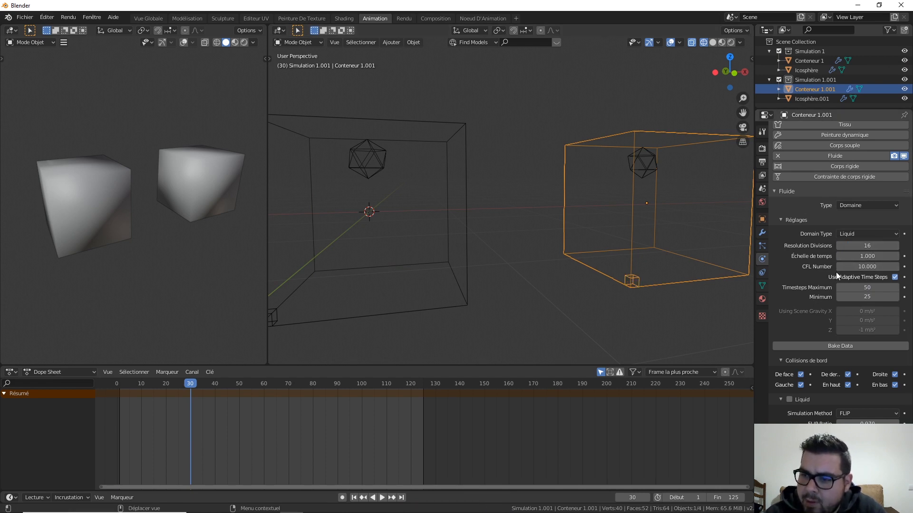
Set the CFL Number to 4 on both fluid domains, Conteneur 1 and Conteneur 1.001
left_click(466, 213)
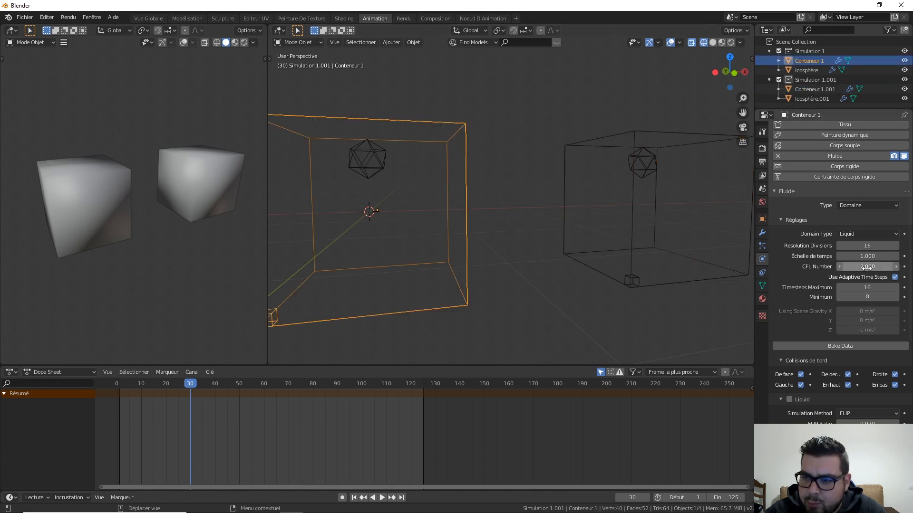
left_click(864, 266)
key("Return")
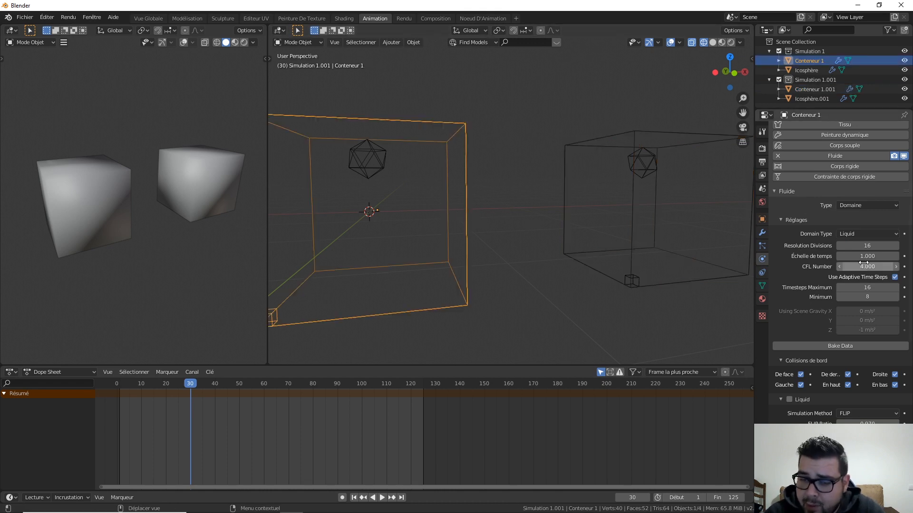
left_click(635, 208)
left_click(866, 267)
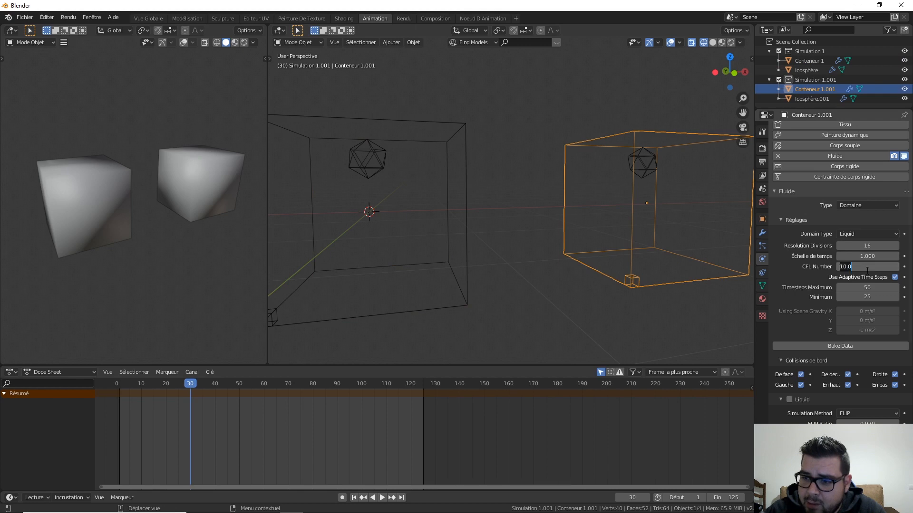
type("4")
key("Return")
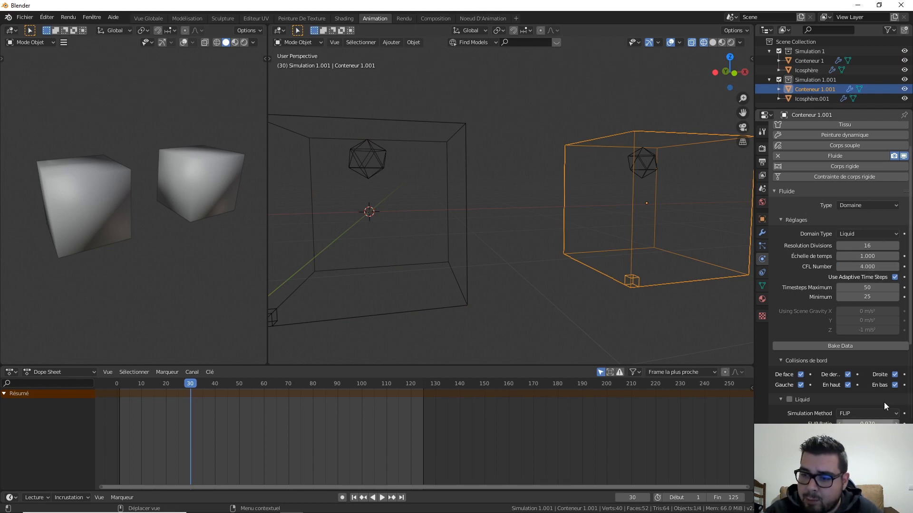
Bake the fluid data of Conteneur 1, followed by that of Conteneur 1.001
left_click(467, 136)
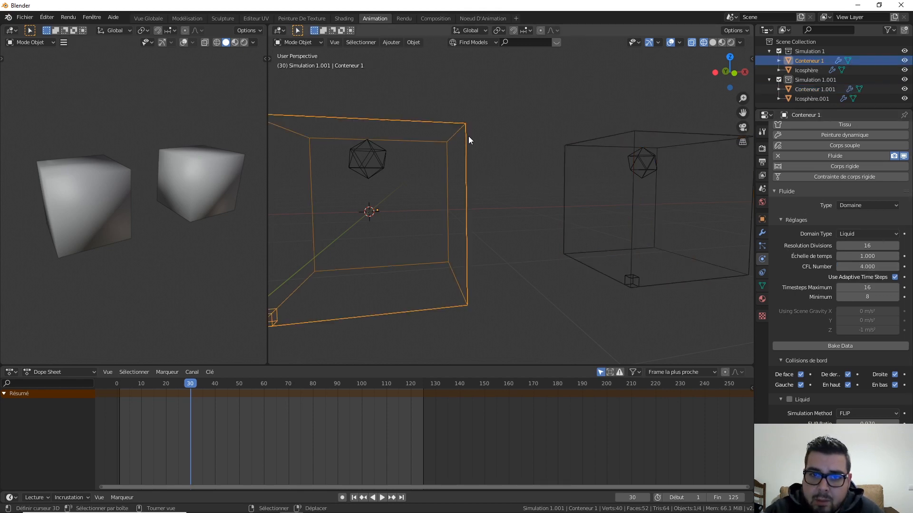
left_click(832, 347)
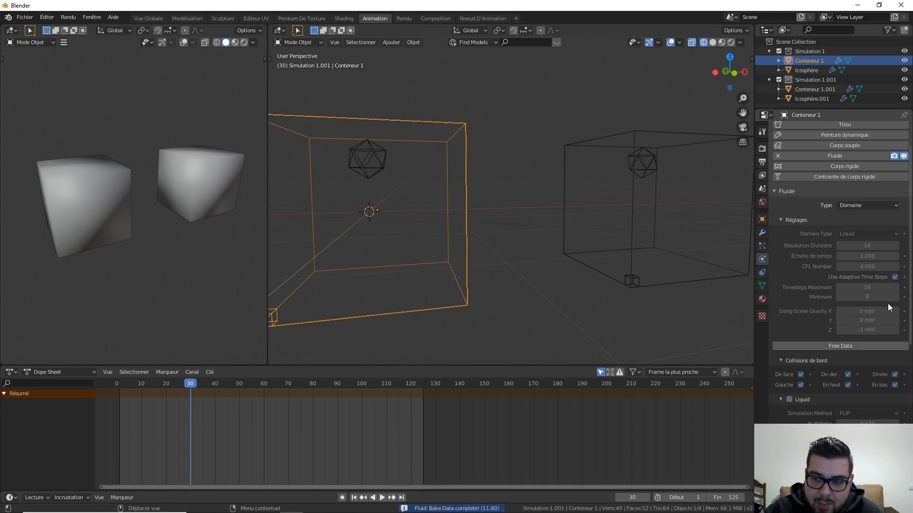
left_click(632, 232)
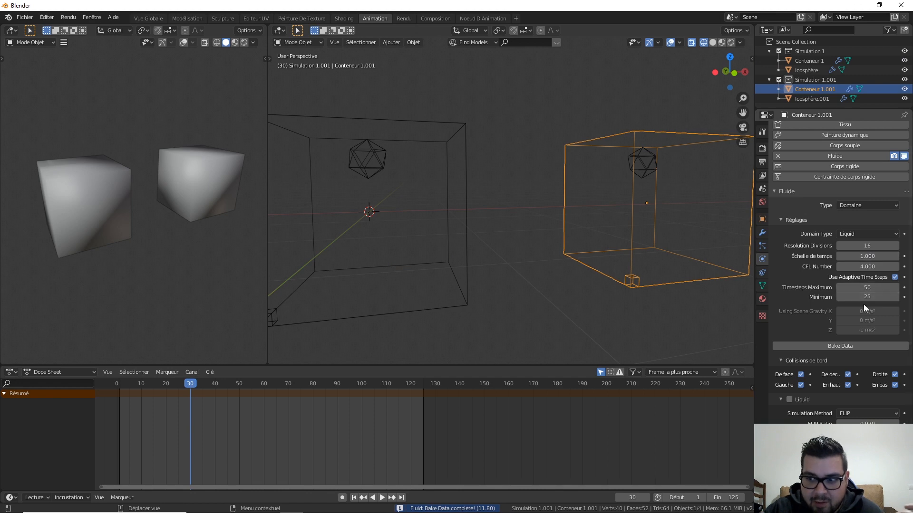
left_click(861, 345)
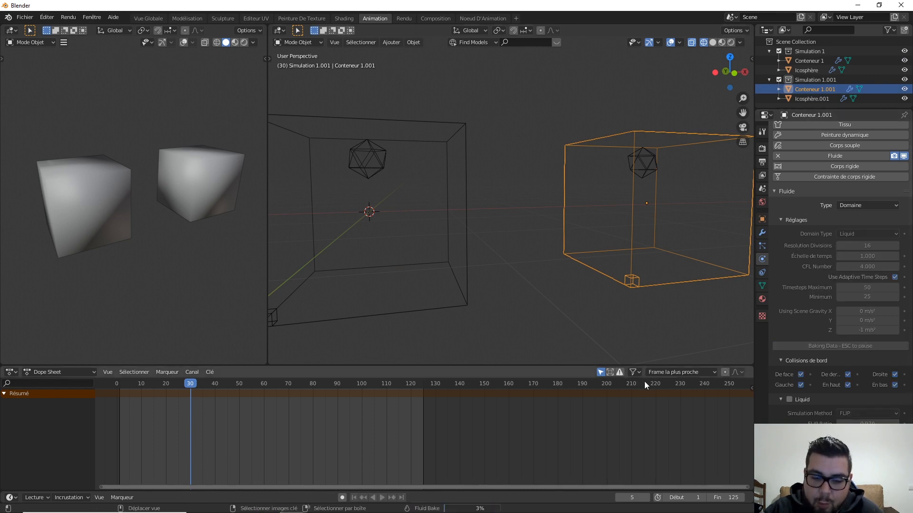
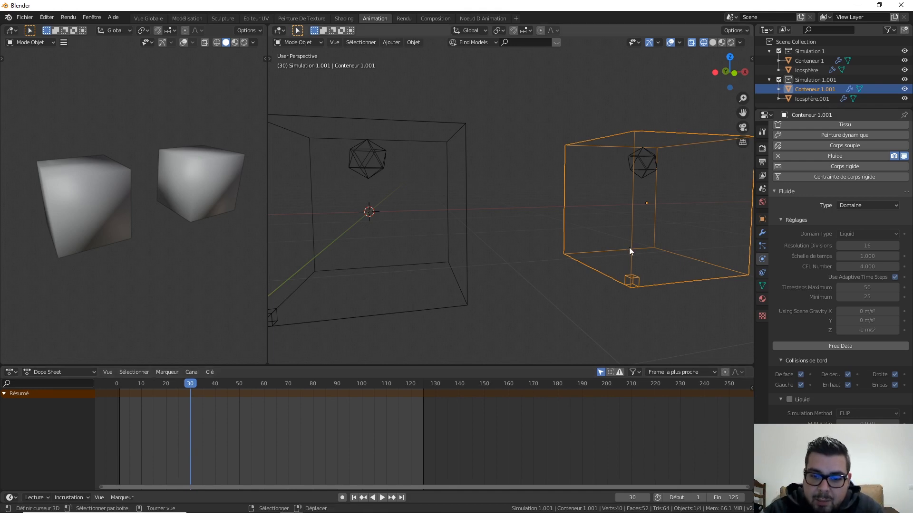
Bake the liquid mesh of both fluid domains, Conteneur 1 and Conteneur 1.001
scroll(854, 362, "down", 6)
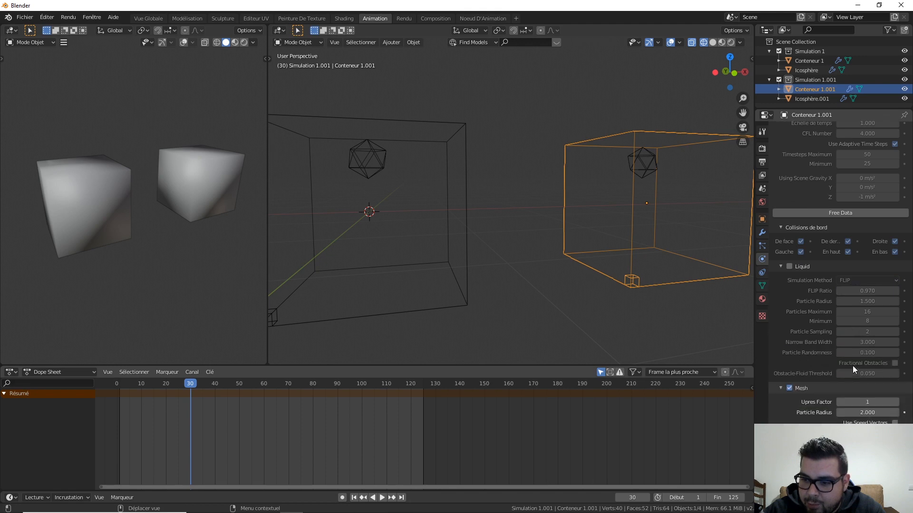
scroll(852, 366, "down", 1)
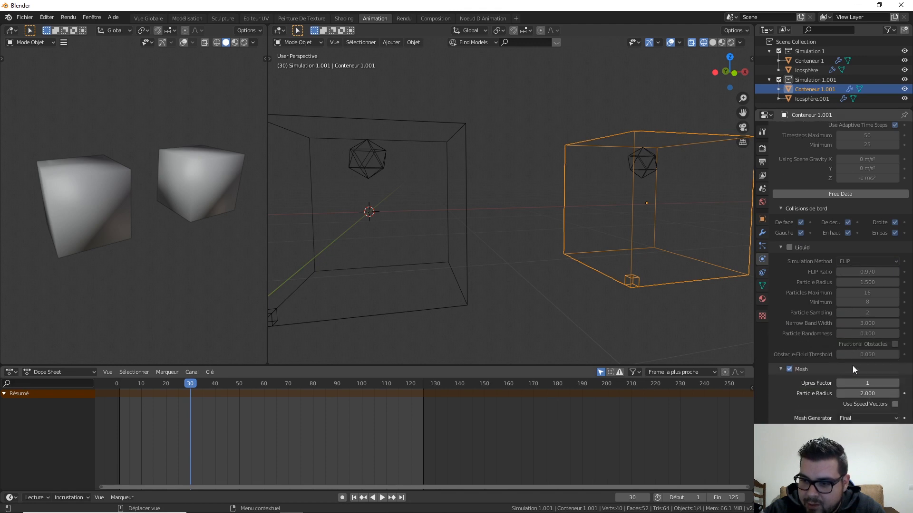
left_click(460, 224)
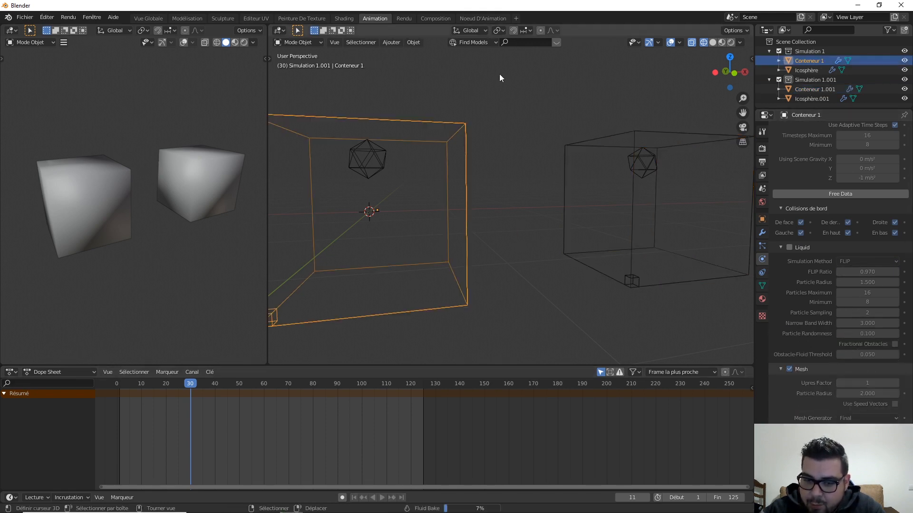
left_click(632, 265)
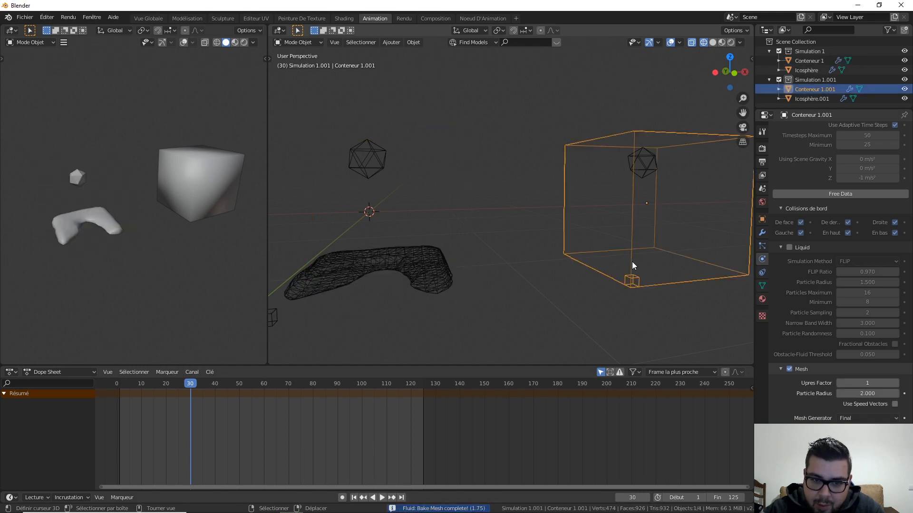
left_click(840, 474)
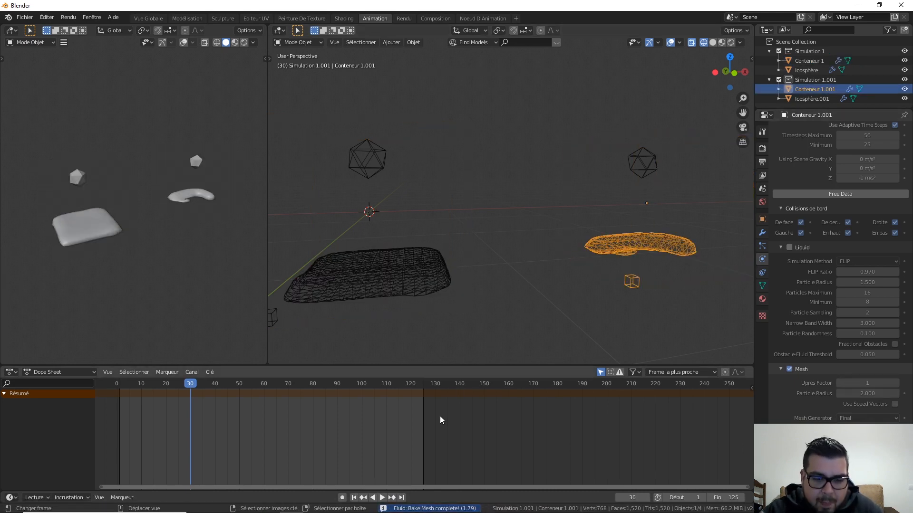
Rewind to frame 1, advance to frame 3, and compare the timestep settings of Conteneur 1.001 and Conteneur 1
left_click(363, 497)
left_click(353, 497)
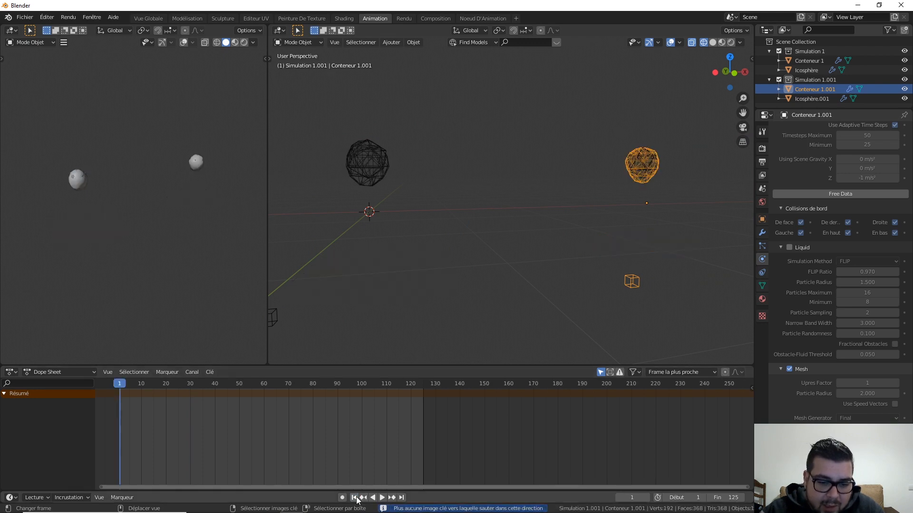
key("Right")
key("Right")
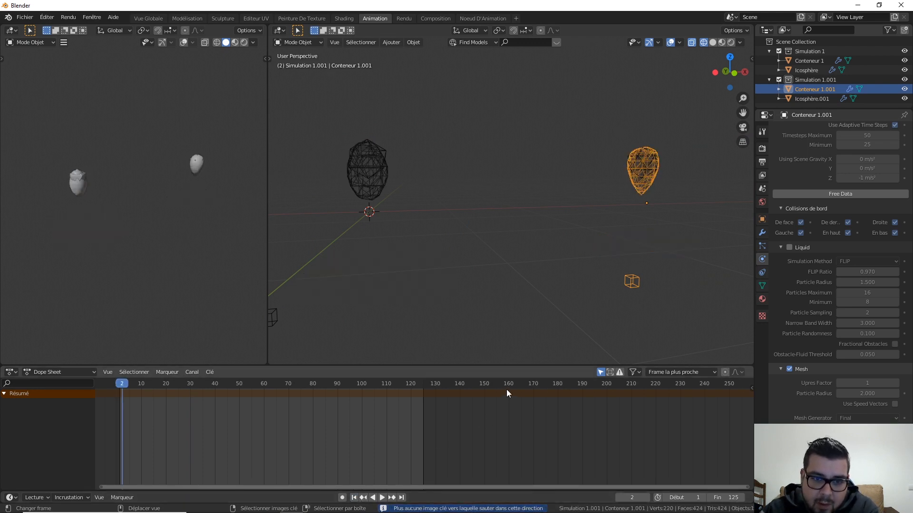
scroll(843, 234, "up", 8)
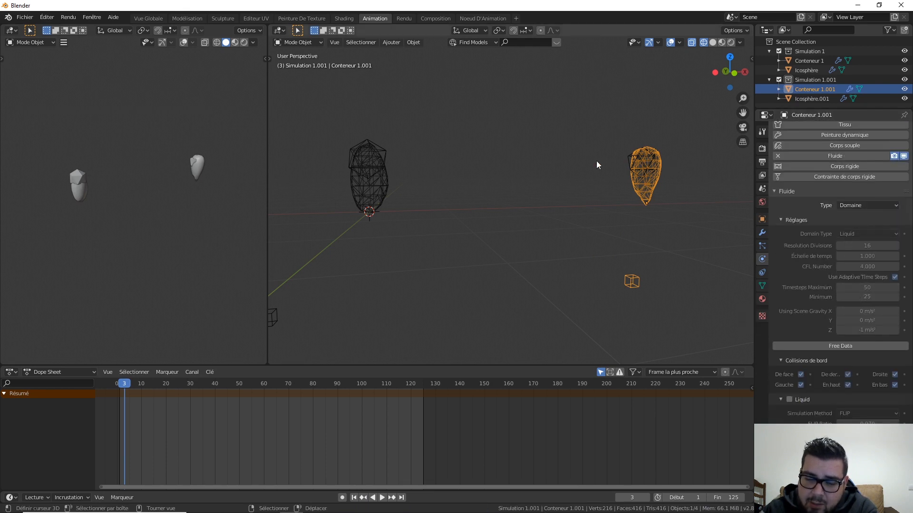
left_click(380, 181)
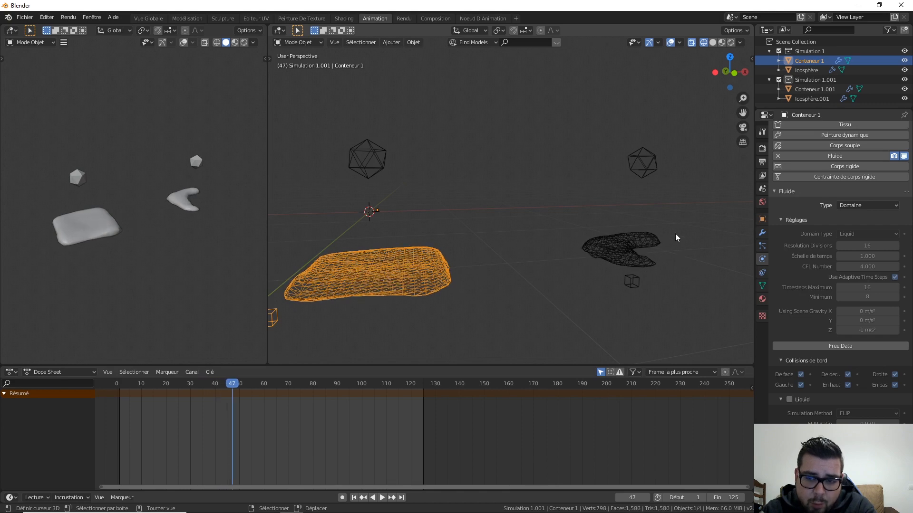
Step the animation back from frame 140 to frame 1, viewing both liquid simulations from a higher angle
middle_click_drag(675, 233, 625, 281)
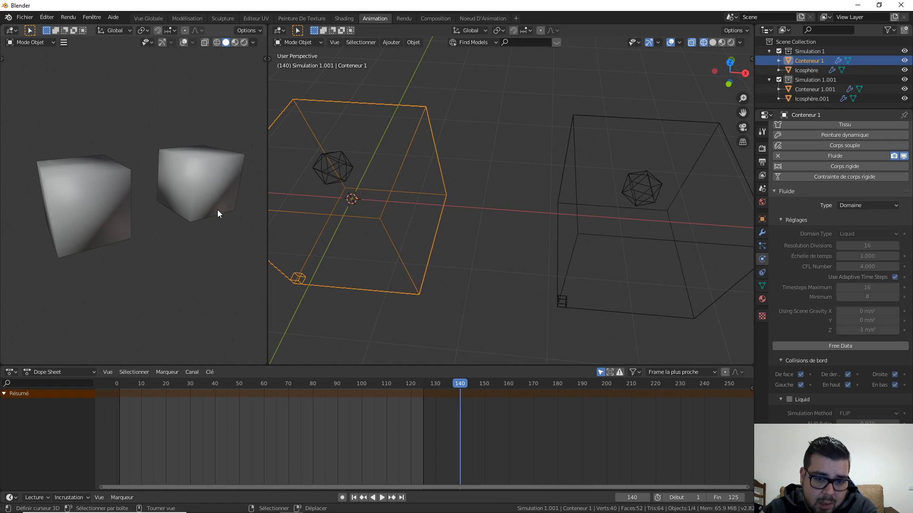
key("Left")
key("Left")
key("Left")
key("Left")
key("Left")
key("Left")
key("Left")
key("Left")
key("Left")
key("Left")
key("Left")
key("Left")
key("Left")
key("Left")
key("Left")
key("Left")
key("Left")
key("Left")
key("Left")
key("Left")
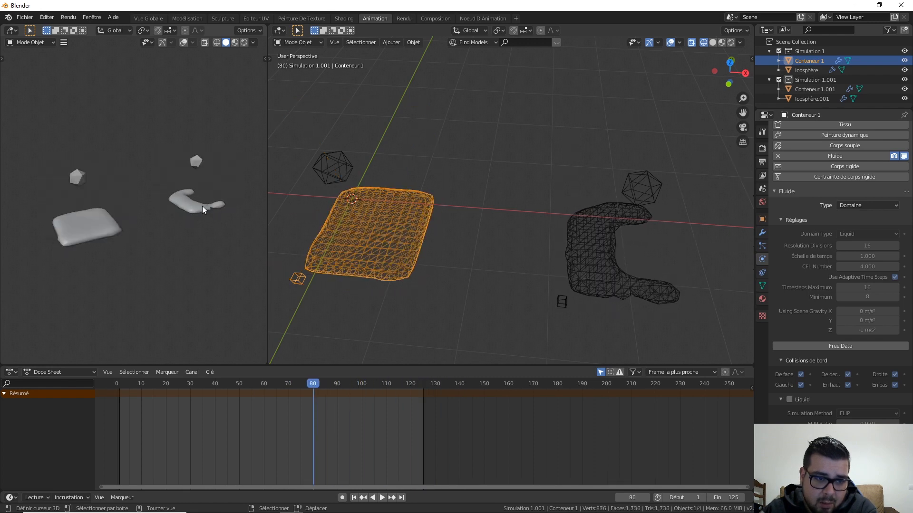
key("Left")
key("Left")
key("Left")
key("Left")
key("Left")
key("Left")
key("Left")
key("Left")
key("Left")
key("Left")
key("Left")
key("Left")
key("Left")
key("Left")
key("Left")
key("Left")
key("Left")
key("Left")
key("Left")
key("Left")
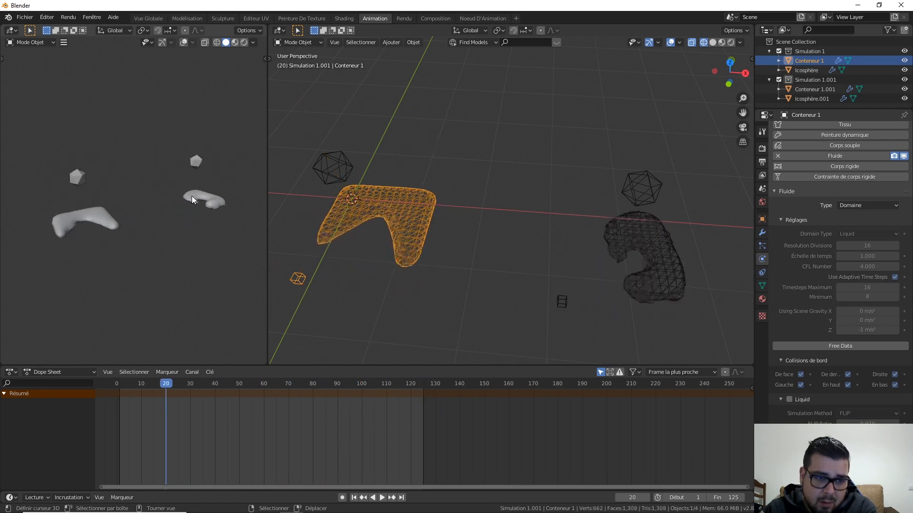
key("Left")
key("Left")
key("Left")
key("Left")
key("Left")
key("Left")
key("Left")
key("Left")
key("Left")
key("Left")
key("Left")
key("Left")
key("Left")
key("Left")
key("Left")
key("Left")
key("Left")
key("Left")
key("Left")
Advance frame by frame from frame 1 to frame 86, comparing how the liquid falls and spreads in both domains
key("Right")
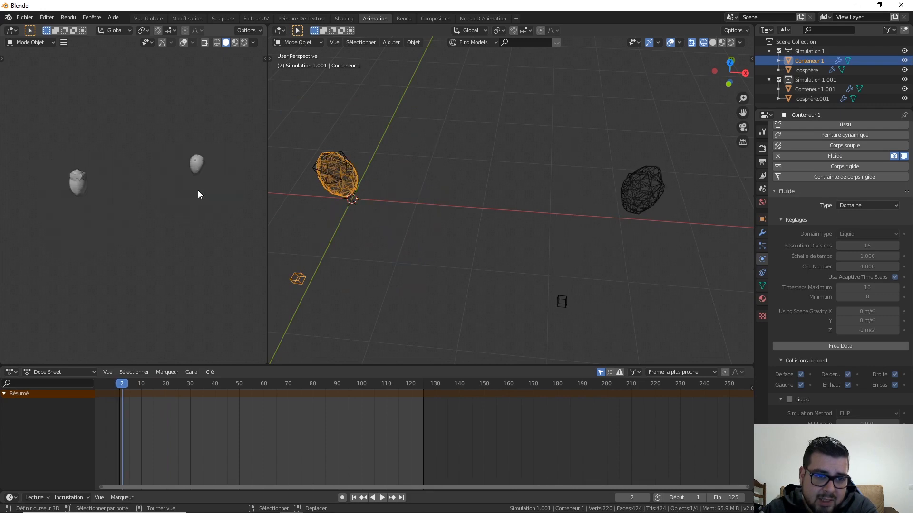
key("Right")
key("Right")
key("Right")
key("Right")
key("Right")
key("Right")
key("Right")
key("Right")
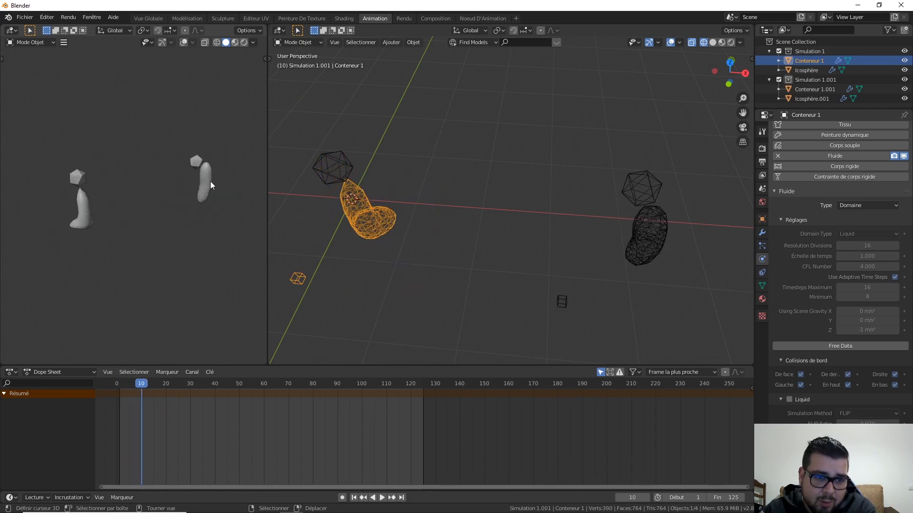
key("Right")
key("Right")
key("Right")
key("Right")
key("Right")
key("Right")
key("Right")
key("Right")
key("Right")
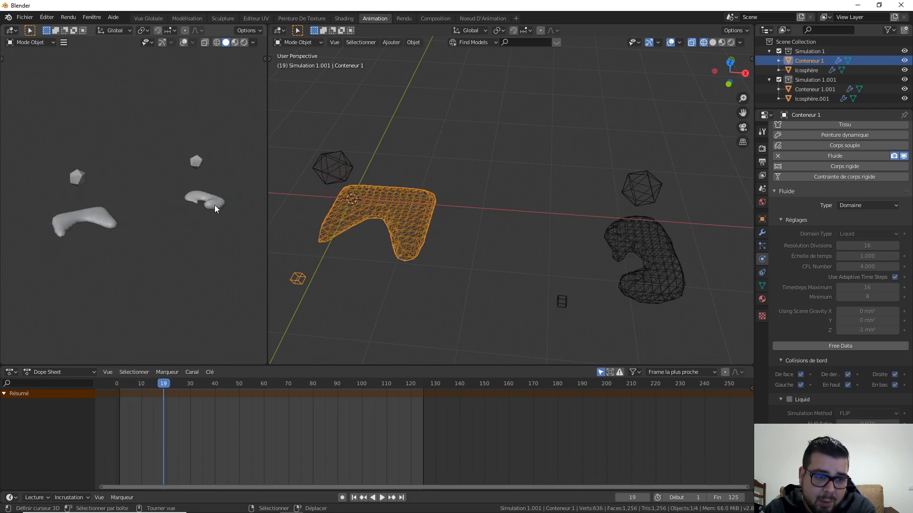
key("Right")
key("Right")
key("Right")
key("Right")
key("Right")
key("Right")
key("Right")
key("Right")
key("Right")
key("Right")
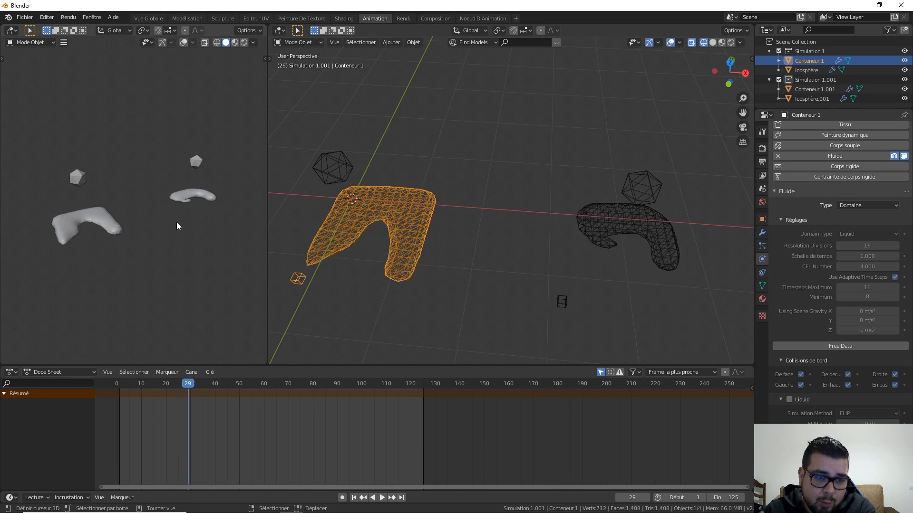
key("Right")
key("Right")
key("Right")
key("Right")
key("Right")
key("Right")
key("Right")
key("Right")
key("Right")
key("Right")
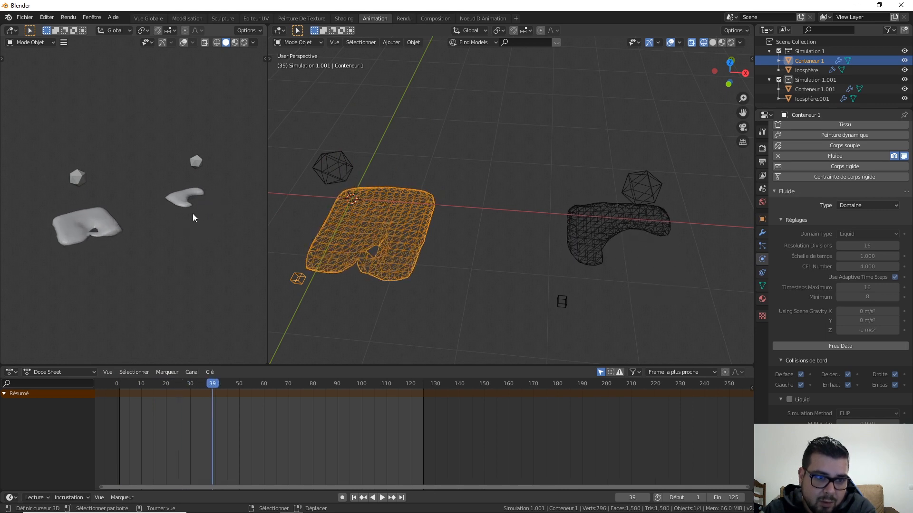
key("Right")
key("Right")
key("Right")
key("Right")
key("Right")
key("Right")
key("Right")
key("Right")
key("Right")
key("Right")
key("Right")
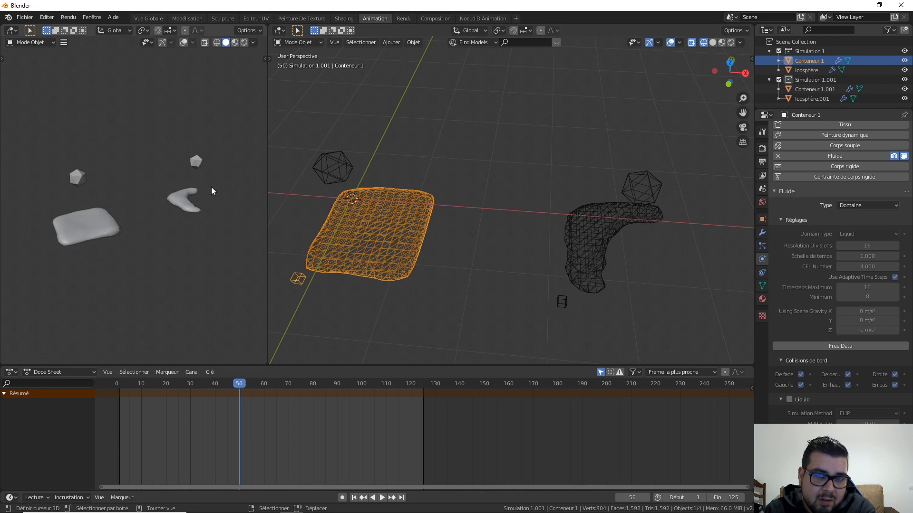
key("Right")
key("Right")
key("Right")
key("Right")
key("Right")
key("Right")
key("Right")
key("Right")
key("Right")
key("Right")
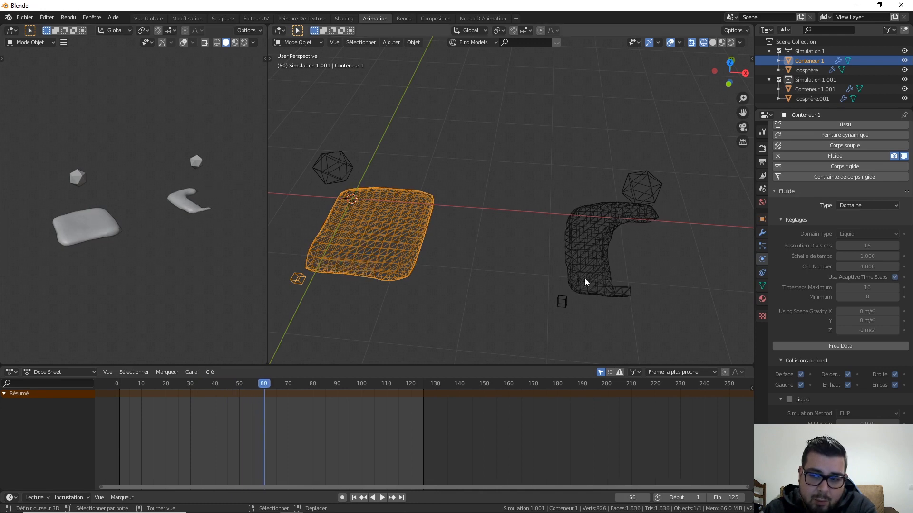
key("Right")
key("Right")
key("Right")
key("Right")
key("Right")
key("Right")
key("Right")
key("Right")
key("Right")
key("Right")
key("Right")
key("Right")
key("Right")
key("Right")
key("Right")
key("Right")
key("Right")
key("Right")
key("Right")
key("Right")
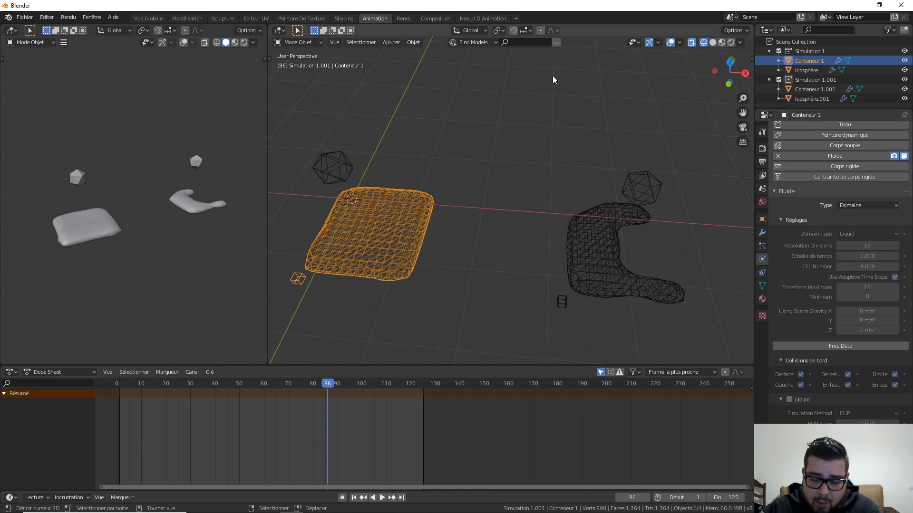
Advance frame by frame from frame 86 to frame 125, comparing how the liquid settles in both domains
key("Right")
key("Right")
key("Right")
key("Right")
key("Right")
key("Right")
key("Right")
key("Right")
key("Right")
key("Right")
key("Right")
key("Right")
key("Right")
key("Right")
key("Right")
key("Right")
key("Right")
key("Right")
key("Right")
key("Right")
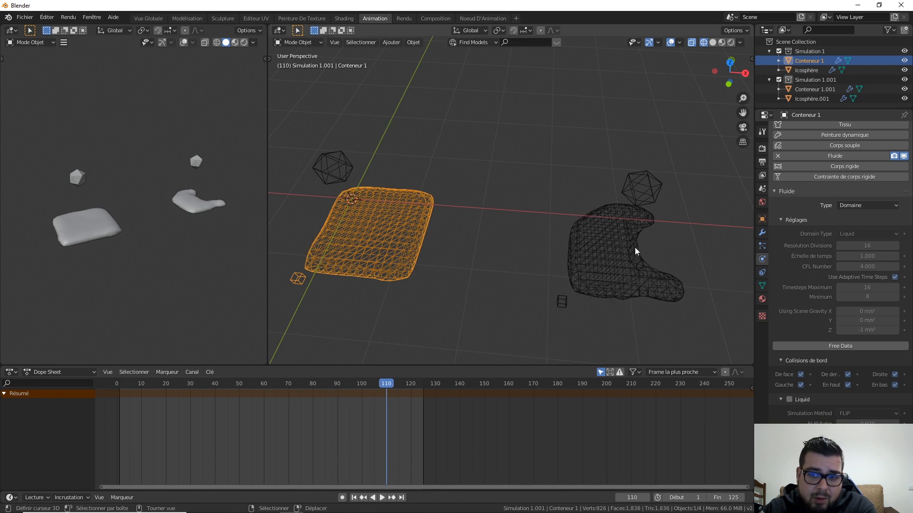
key("Right")
key("Right")
key("Right")
key("Right")
key("Right")
key("Right")
key("Right")
key("Right")
key("Right")
key("Right")
key("Right")
key("Right")
key("Right")
key("Right")
key("Right")
key("Right")
key("Right")
key("Right")
key("Right")
key("Right")
Step the animation back from frame 125 to frame 4, reviewing both liquid simulations in reverse
key("Left")
key("Left")
key("Left")
key("Left")
key("Left")
key("Left")
key("Left")
key("Left")
key("Left")
key("Left")
key("Left")
key("Left")
key("Left")
key("Left")
key("Left")
key("Left")
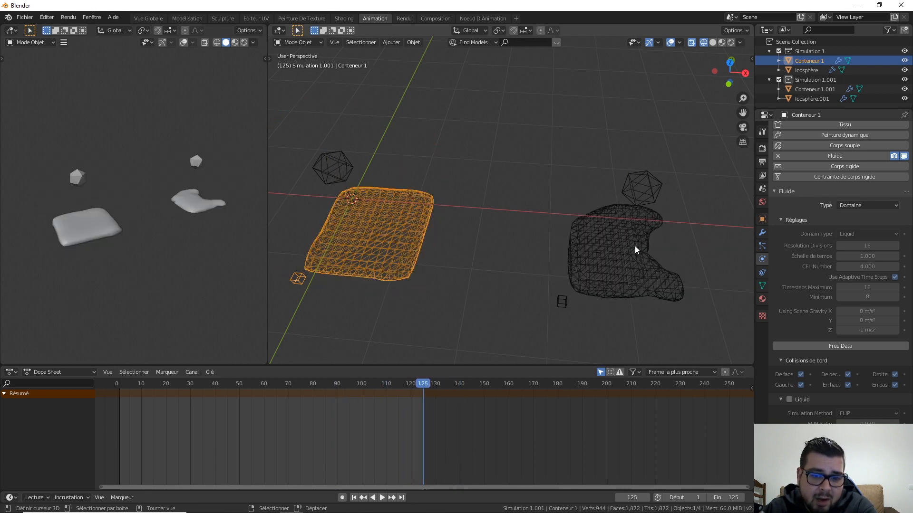
key("Left")
key("Left")
key("Left")
key("Left")
key("Left")
key("Left")
key("Left")
key("Left")
key("Left")
key("Left")
key("Left")
key("Left")
key("Left")
key("Left")
key("Left")
key("Left")
key("Left")
key("Left")
key("Left")
key("Left")
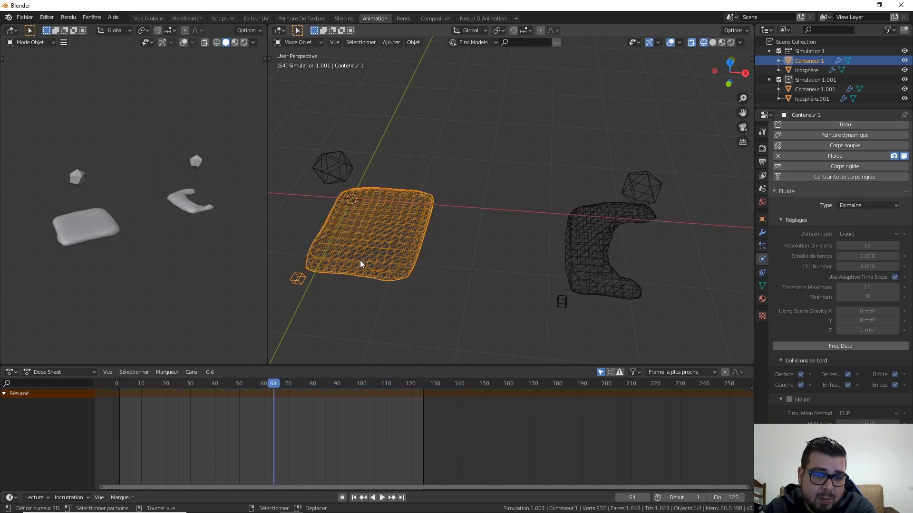
key("Left")
key("Left")
key("Left")
key("Left")
key("Left")
key("Left")
key("Left")
key("Left")
key("Left")
key("Left")
key("Left")
key("Left")
key("Left")
key("Left")
key("Left")
key("Left")
key("Left")
key("Left")
key("Left")
key("Left")
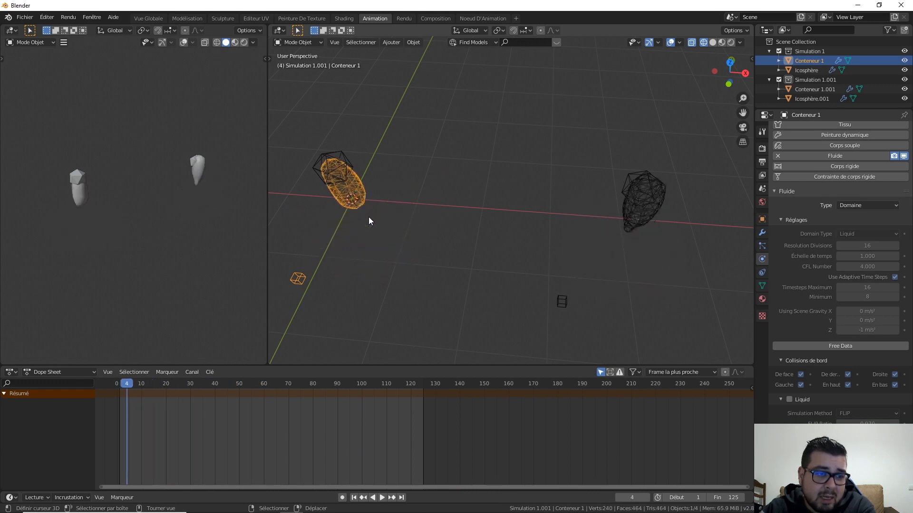
Step back and forth through the first four frames, ending on frame 2, to compare the initial fall of both liquids
key("Left")
key("Left")
key("Left")
key("Left")
key("Right")
key("Right")
key("Right")
key("Right")
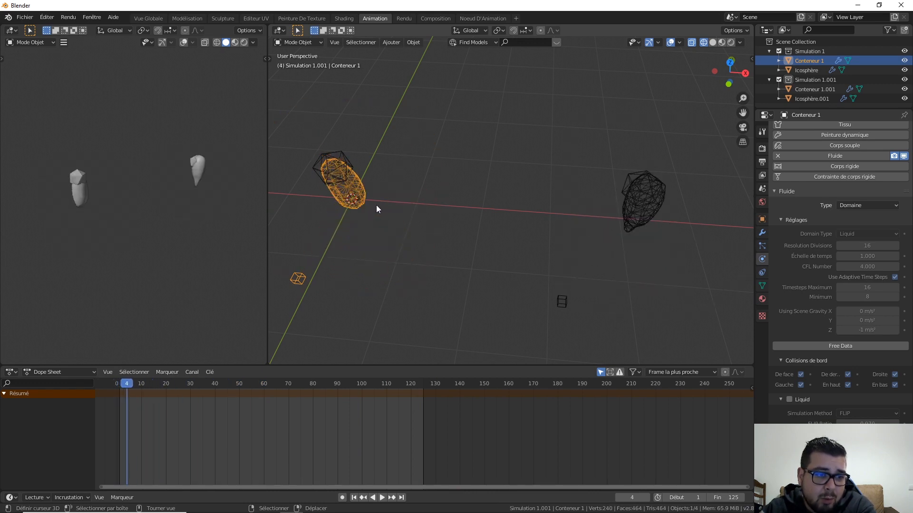
key("Left")
key("Left")
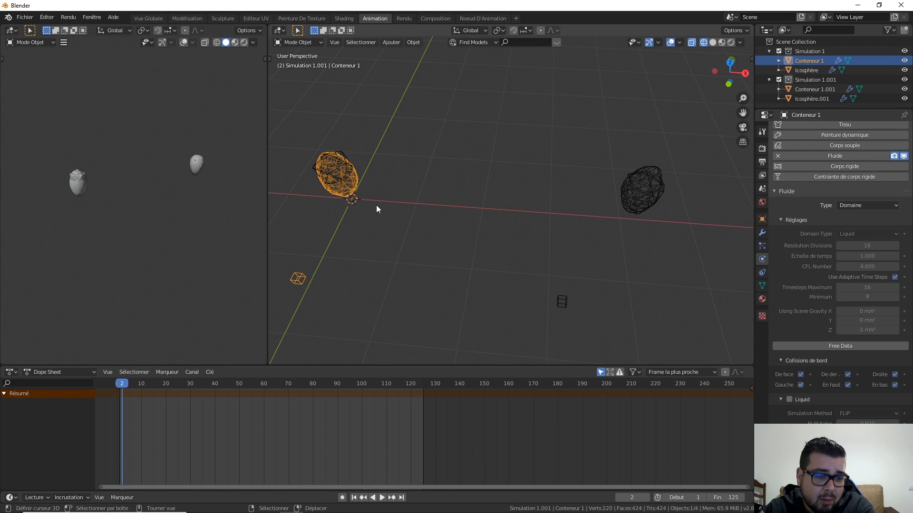
Advance frame by frame from frame 2 to frame 46, comparing the impact and spread of the liquid in both domains
key("Right")
key("Right")
key("Right")
key("Right")
key("Right")
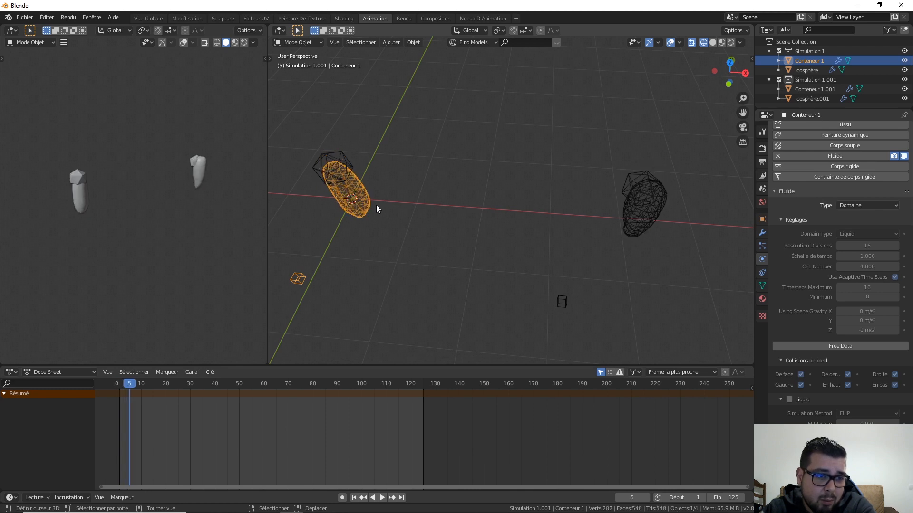
key("Right")
key("Right")
key("Right")
key("Right")
key("Right")
key("Right")
key("Right")
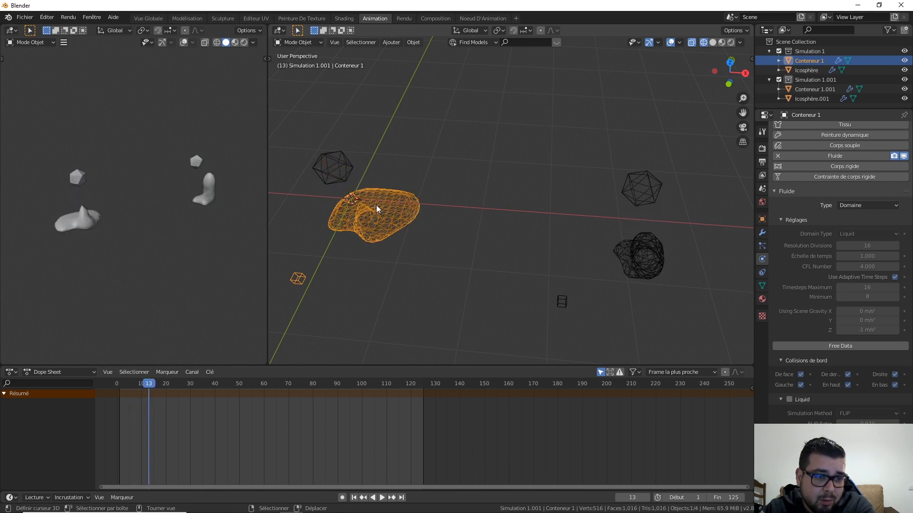
key("Right")
key("Right")
key("Right")
key("Right")
key("Right")
key("Right")
key("Right")
key("Right")
key("Right")
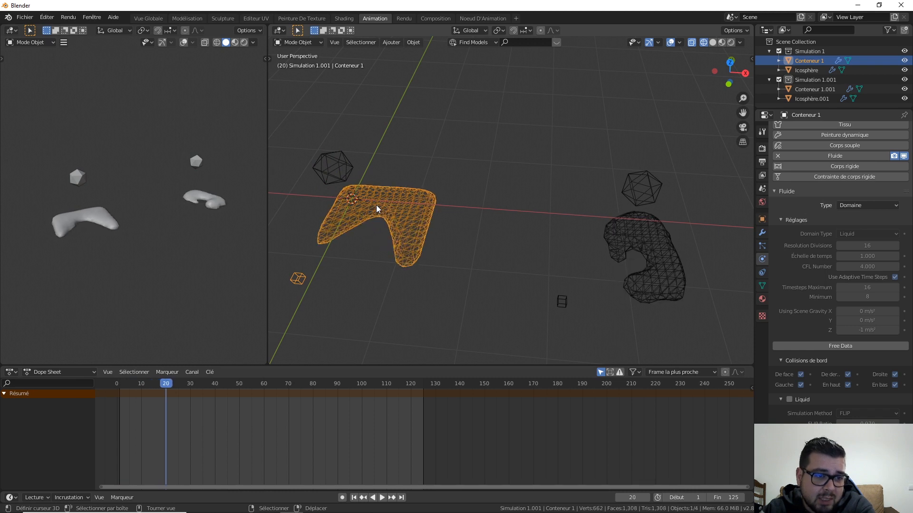
key("Right")
key("Right")
key("Right")
key("Right")
key("Right")
key("Right")
key("Right")
key("Right")
key("Right")
key("Right")
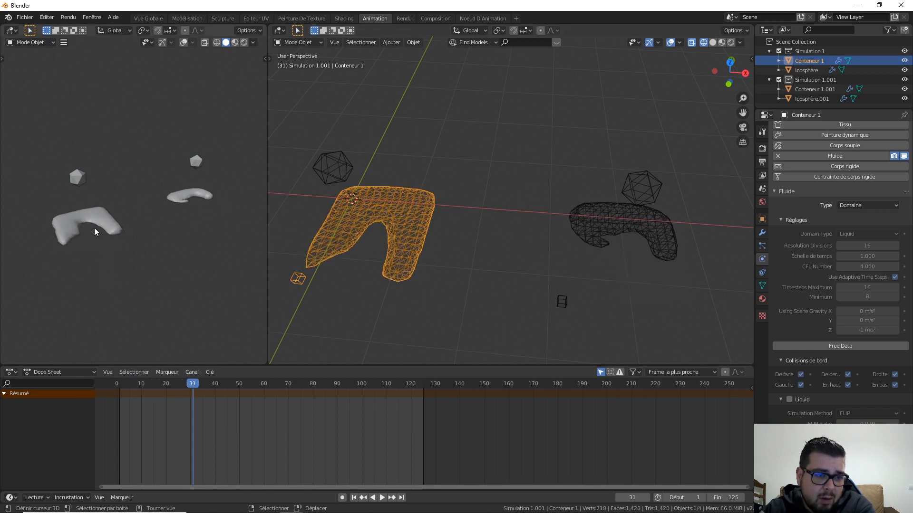
key("Right")
key("Right")
key("Right")
key("Right")
key("Right")
key("Right")
key("Right")
key("Right")
key("Right")
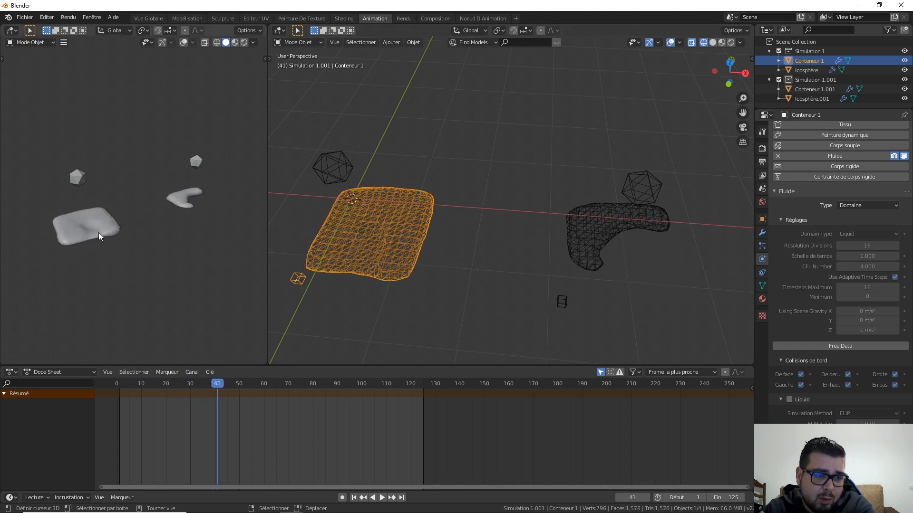
key("Right")
key("Right")
key("Right")
key("Right")
key("Right")
key("Right")
key("Right")
key("Right")
key("Right")
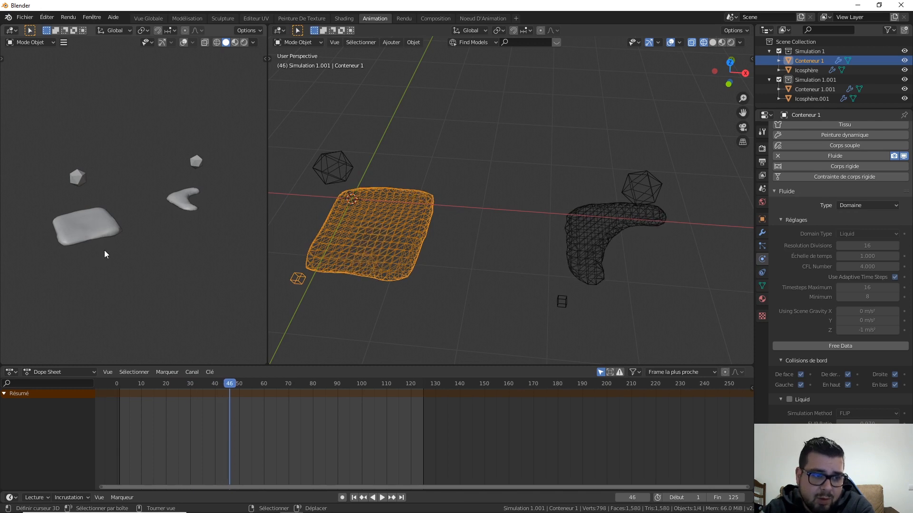
Advance frame by frame from frame 46 to frame 89, comparing how the liquid spreads in both domains
key("Right")
key("Right")
key("Right")
key("Right")
key("Right")
key("Right")
key("Right")
key("Right")
key("Right")
key("Right")
key("Right")
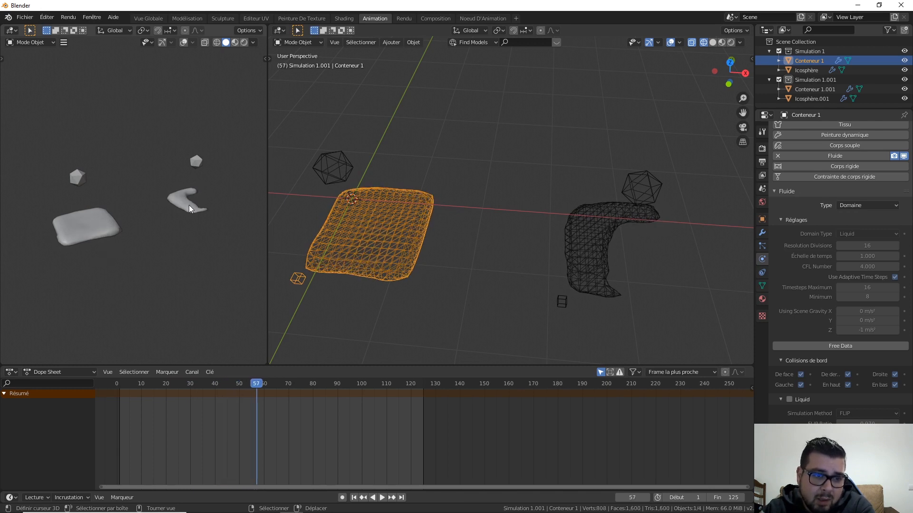
key("Right")
key("Right")
key("Right")
key("Right")
key("Right")
key("Right")
key("Right")
key("Right")
key("Right")
key("Right")
key("Right")
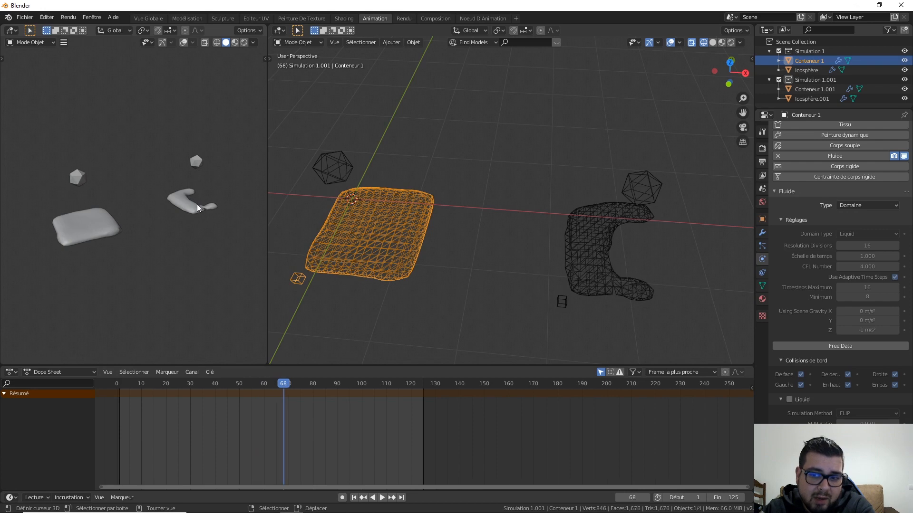
key("Right")
key("Right")
key("Right")
key("Right")
key("Right")
key("Right")
key("Right")
key("Right")
key("Right")
key("Right")
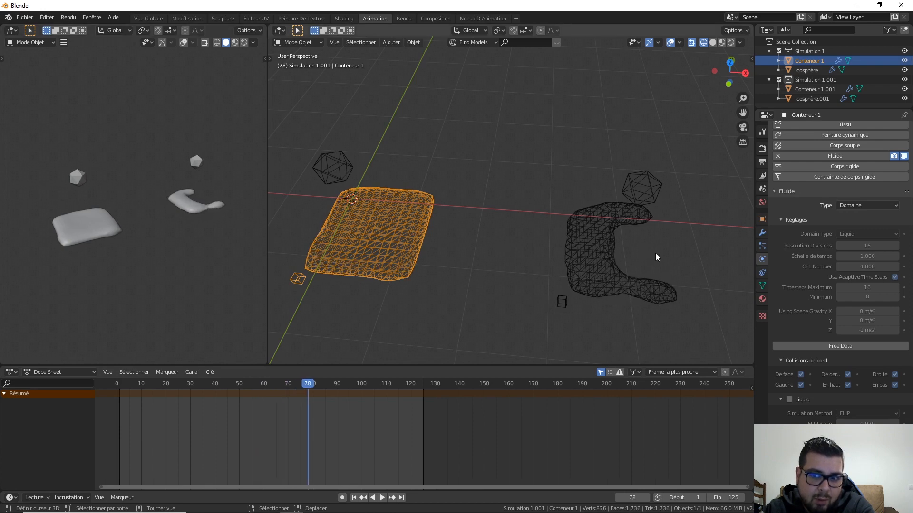
key("Right")
key("Right")
key("Right")
key("Right")
key("Right")
key("Right")
key("Right")
key("Right")
key("Right")
key("Right")
key("Right")
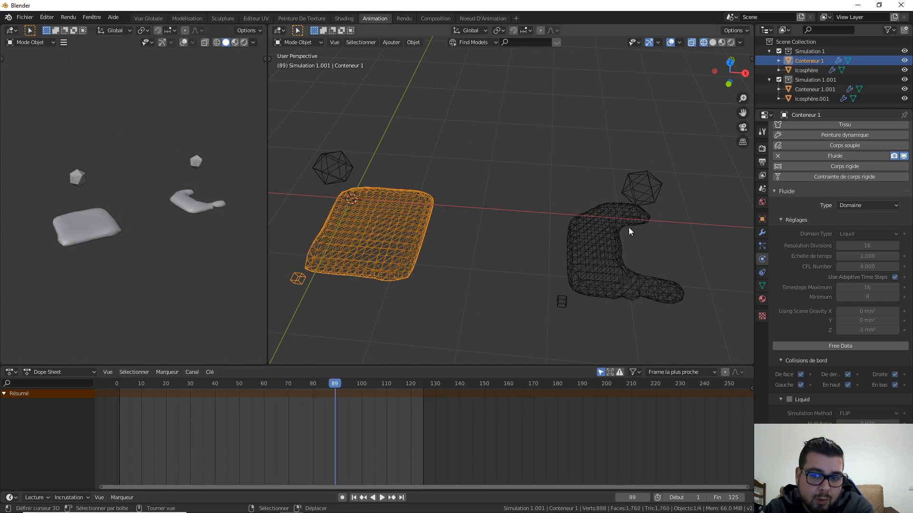
Advance from frame 89 past the animation's end to frame 130, and return to frame 125 to compare the final liquid shapes
key("Right")
key("Right")
key("Right")
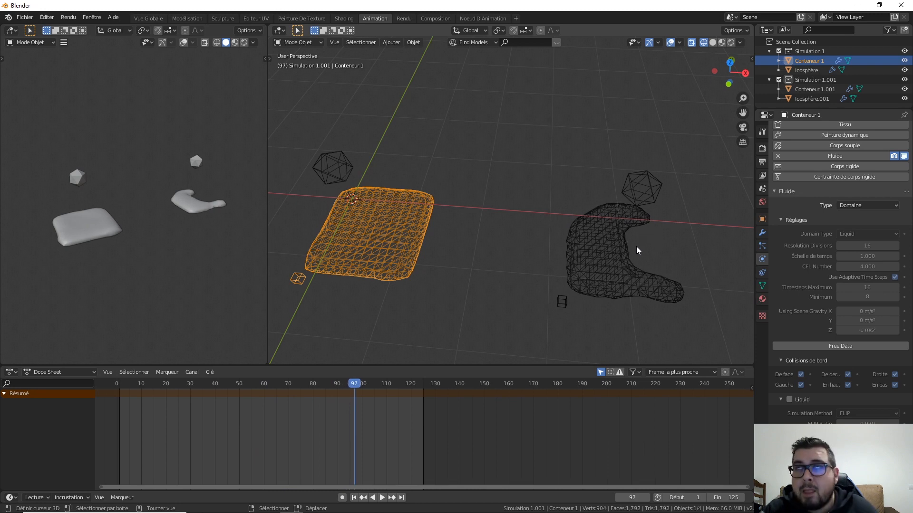
key("Right")
key("Right")
key("Right")
key("Right")
key("Right")
key("Right")
key("Right")
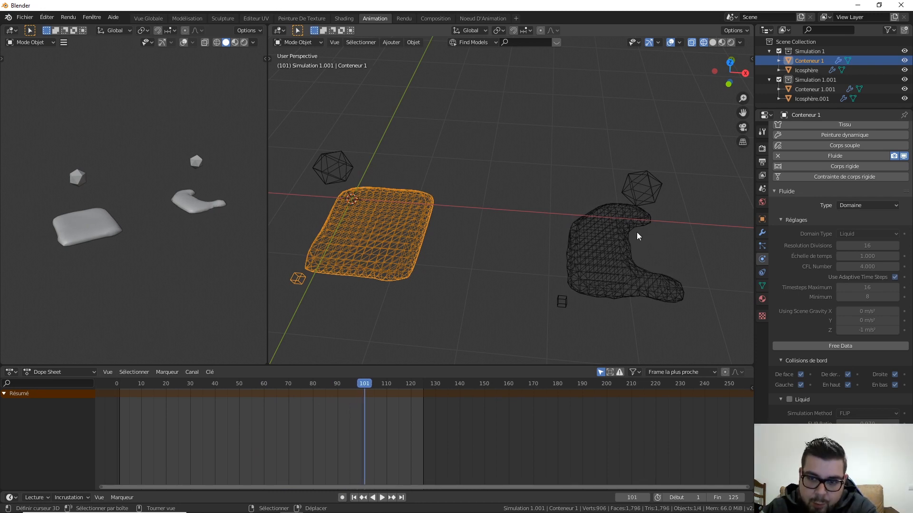
key("Right")
key("Right")
key("Right")
key("Right")
key("Right")
key("Right")
key("Right")
key("Right")
key("Right")
key("Right")
key("Right")
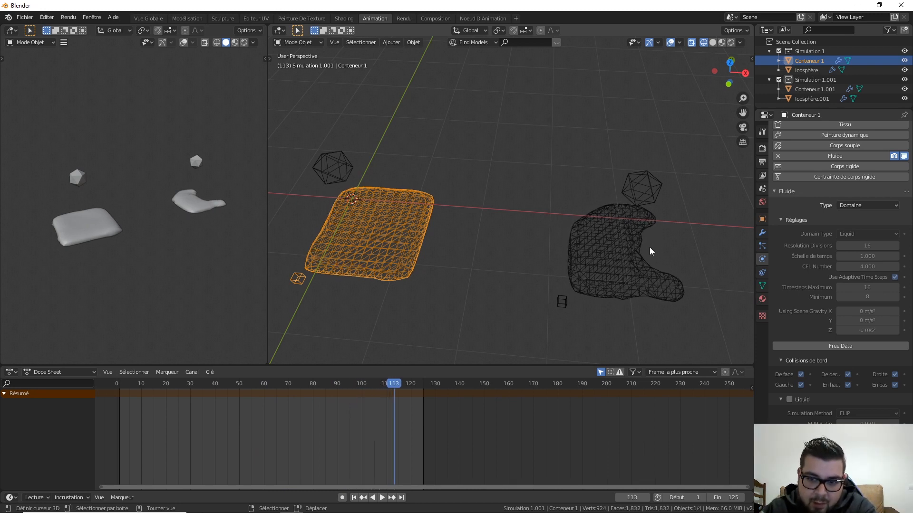
key("Right")
key("Right")
key("Right")
key("Right")
key("Right")
key("Right")
key("Right")
key("Right")
key("Right")
key("Right")
key("Right")
key("Right")
key("Right")
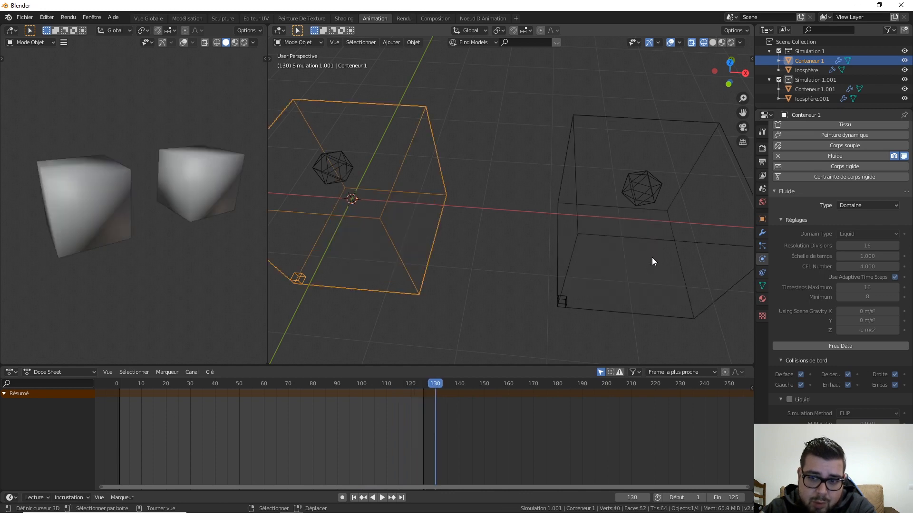
key("Left")
key("Left")
key("Left")
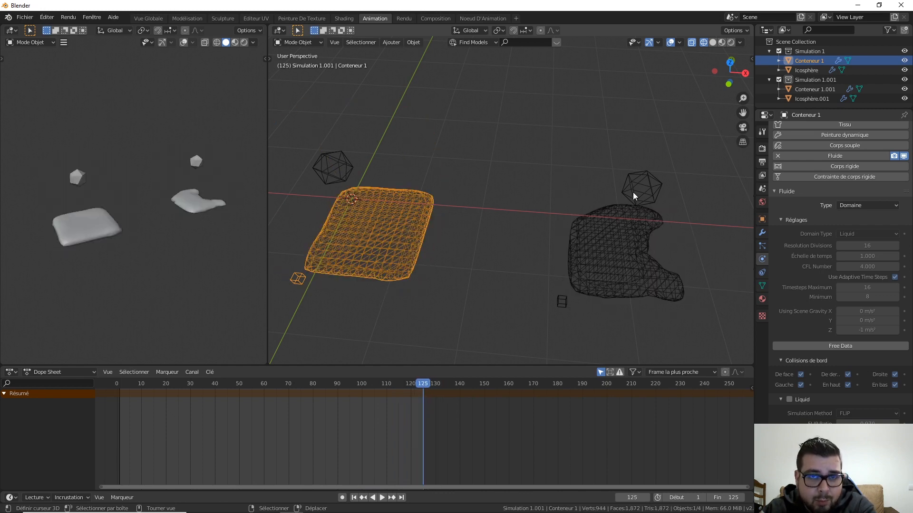
Step the animation back from frame 125 to frame 0, reviewing both liquids in reverse, and move forward to frame 2
key("Left")
key("Left")
key("Left")
key("Left")
key("Left")
key("Left")
key("Left")
key("Left")
key("Left")
key("Left")
key("Left")
key("Left")
key("Left")
key("Left")
key("Left")
key("Left")
key("Left")
key("Left")
key("Left")
key("Left")
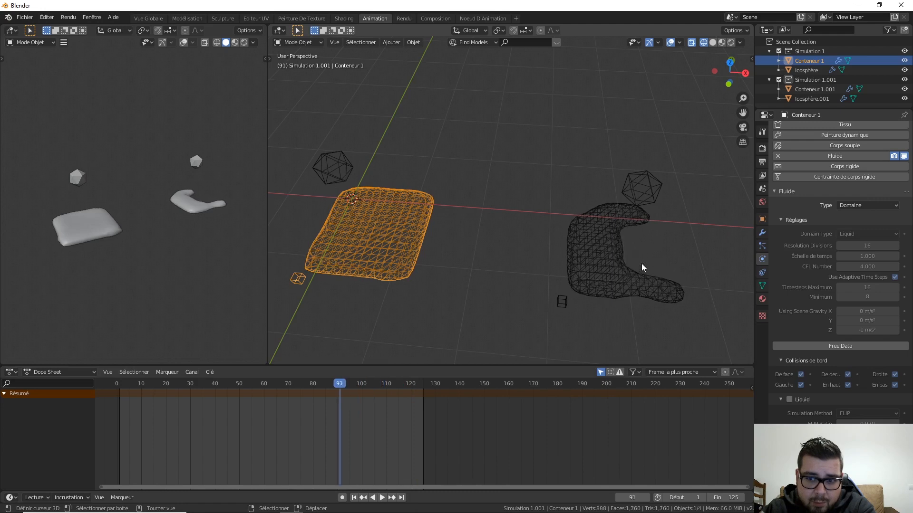
key("Left")
key("Left")
key("Left")
key("Left")
key("Left")
key("Left")
key("Left")
key("Left")
key("Left")
key("Left")
key("Left")
key("Left")
key("Left")
key("Left")
key("Left")
key("Left")
key("Left")
key("Left")
key("Left")
key("Left")
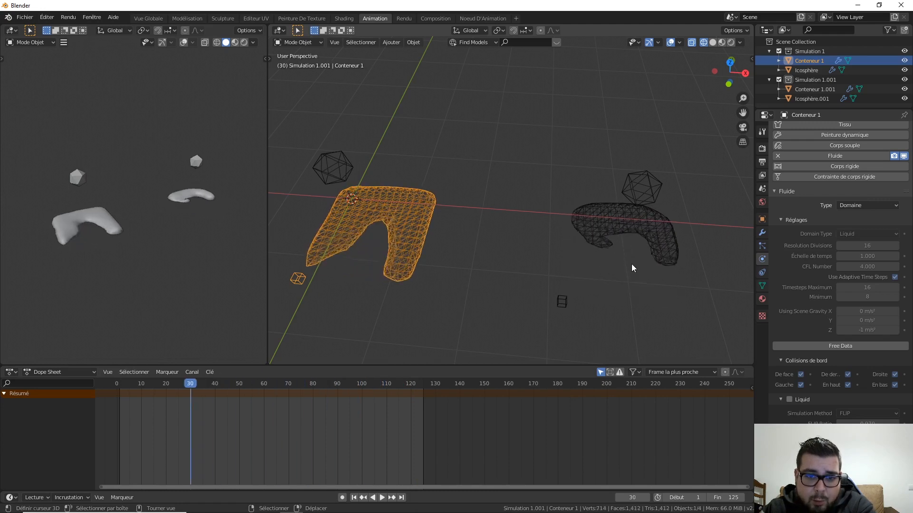
key("Left")
key("Left")
key("Left")
key("Left")
key("Left")
key("Left")
key("Left")
key("Left")
key("Left")
key("Left")
key("Left")
key("Left")
key("Left")
key("Left")
key("Left")
key("Left")
key("Left")
key("Left")
key("Left")
key("Left")
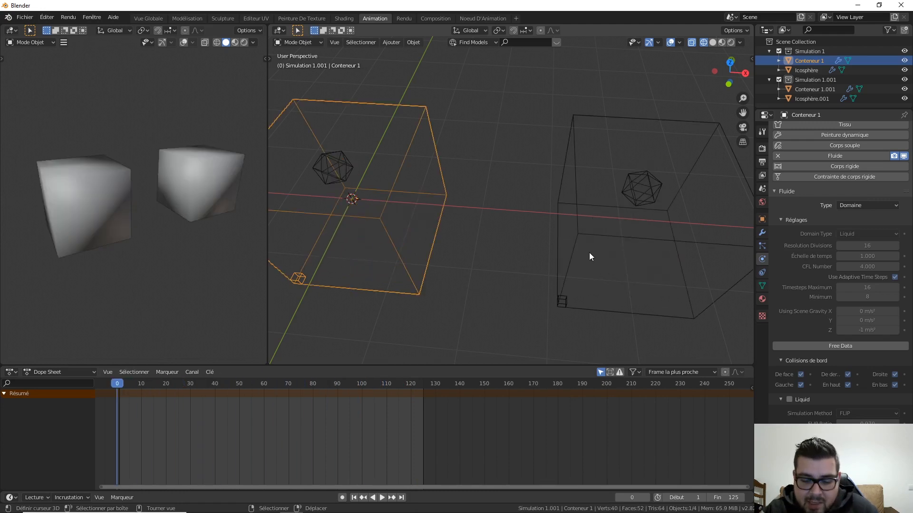
key("Right")
key("Right")
Free the baked fluid data of Conteneur 1 and set its timesteps to a minimum of 1 and a maximum of 8
middle_click_drag(394, 198, 443, 162)
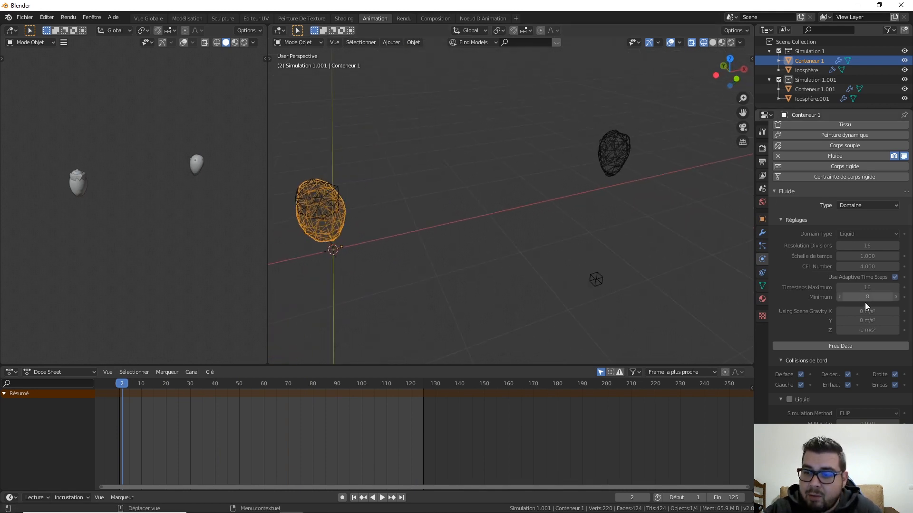
left_click(834, 347)
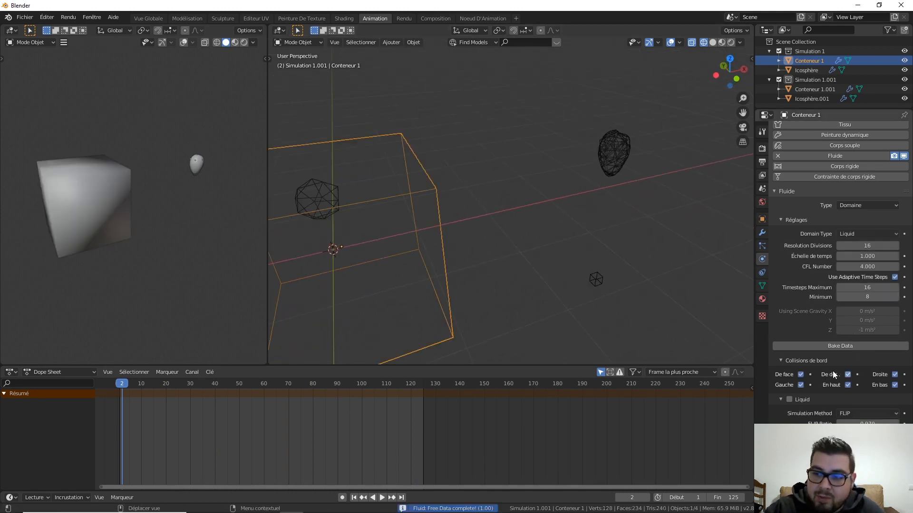
scroll(858, 352, "down", 4)
scroll(847, 374, "down", 5)
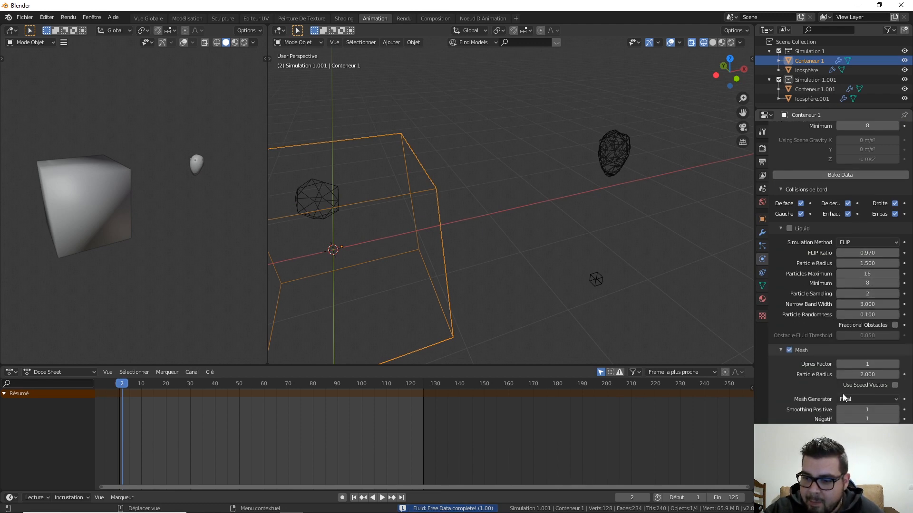
scroll(822, 313, "up", 4)
scroll(822, 312, "up", 4)
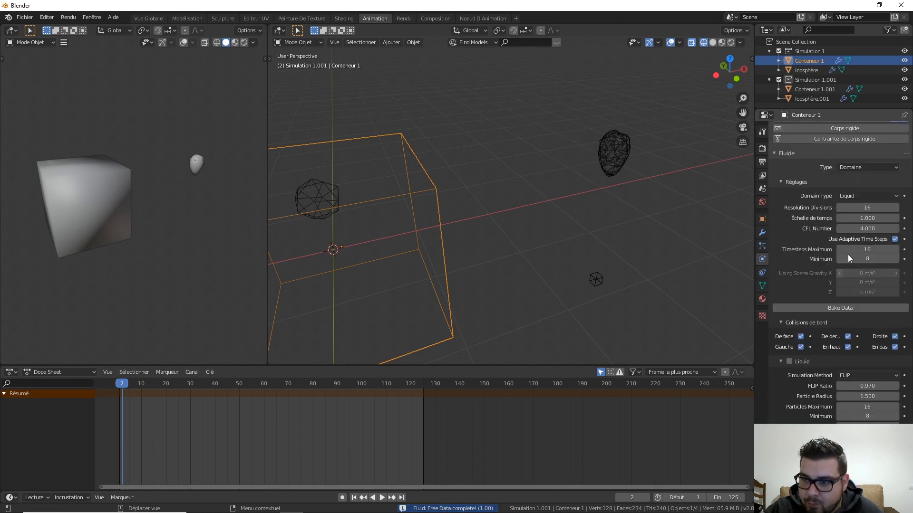
double_click(868, 259)
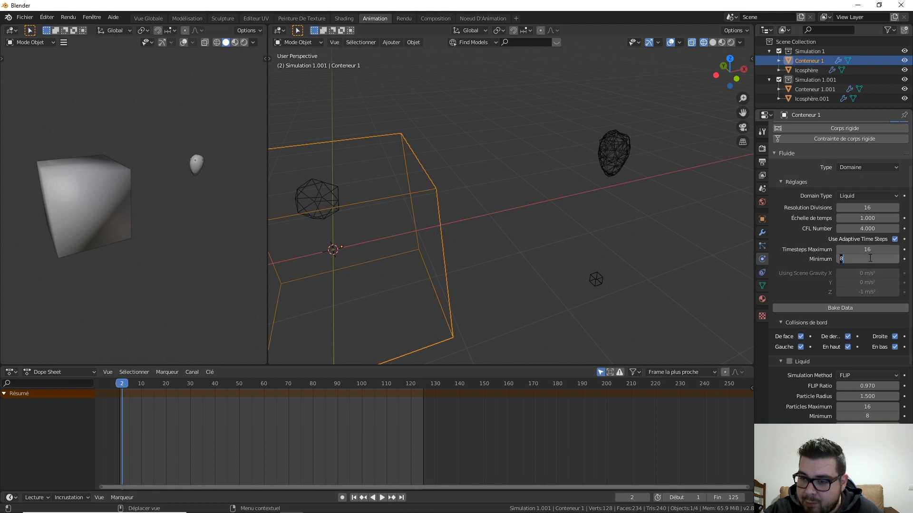
type("01")
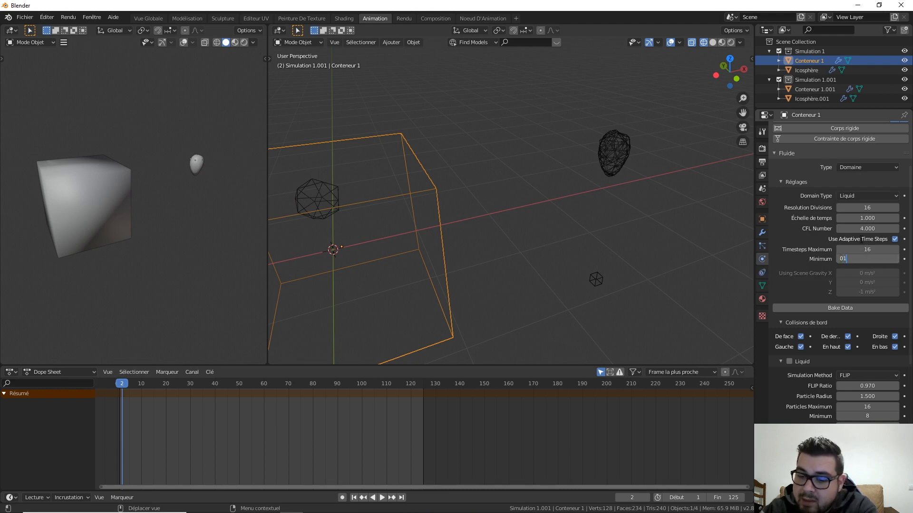
key("BackSpace")
key("BackSpace")
left_click(858, 250)
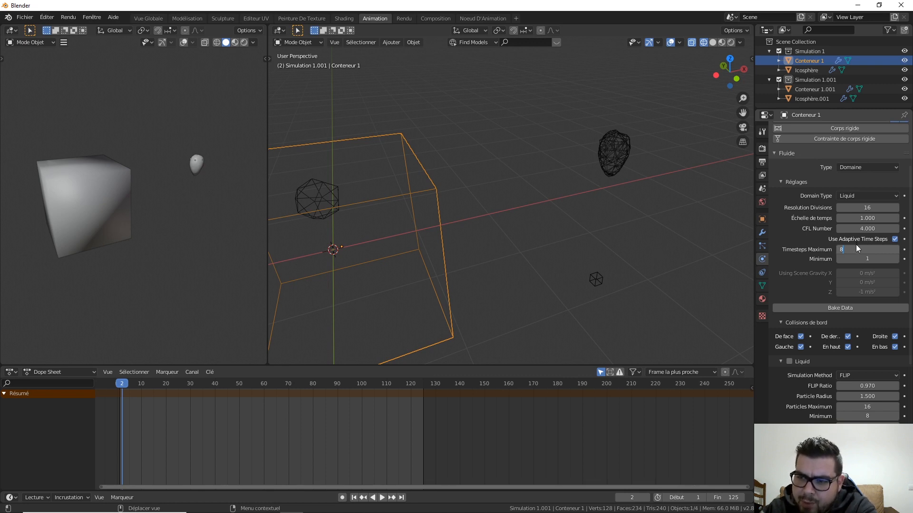
key("Return")
Free the baked fluid data of Conteneur 1.001 and set its timesteps to a minimum of 1 and a maximum of 8
left_click(617, 162)
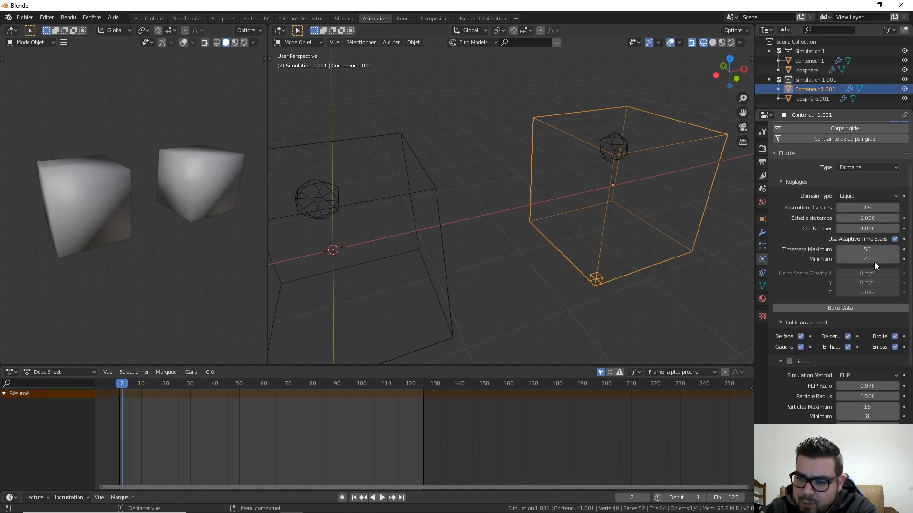
left_click(866, 259)
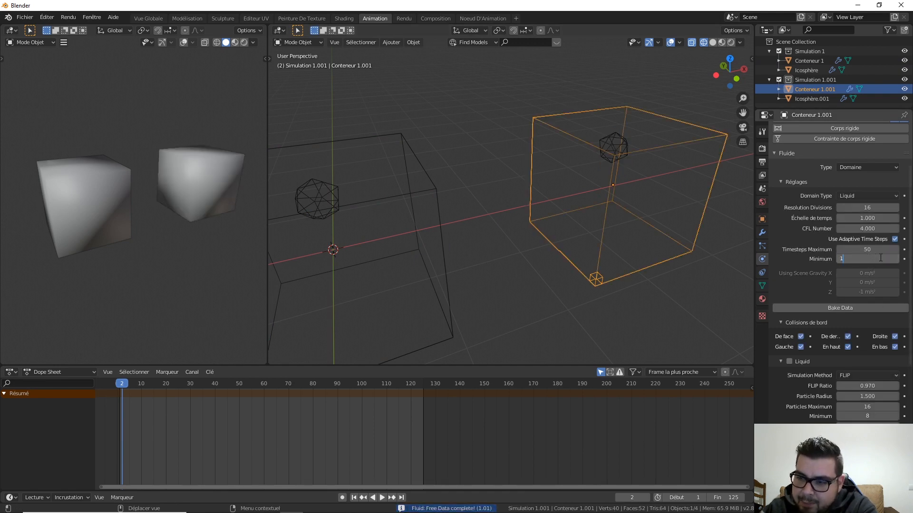
left_click(868, 256)
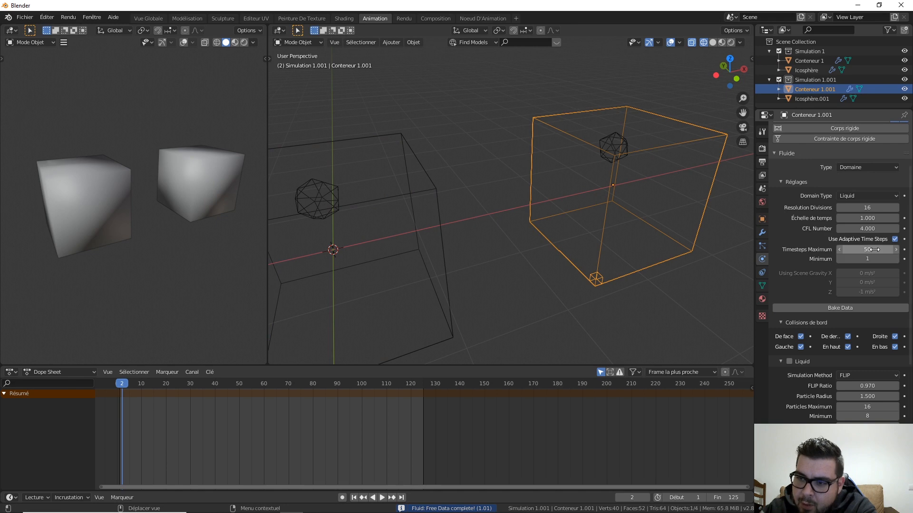
left_click(873, 249)
type("8")
key("Return")
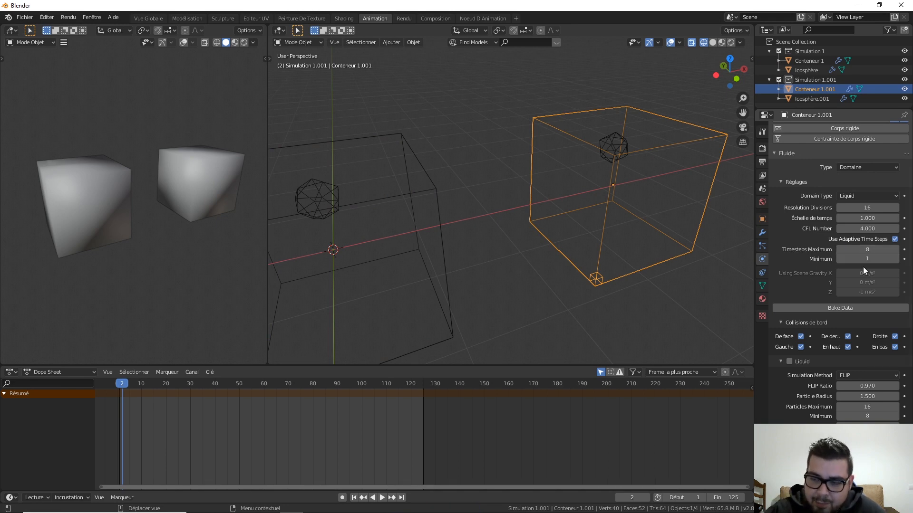
Turn adaptive time steps for Conteneur 1.001 off and back on
left_click(894, 239)
left_click(895, 240)
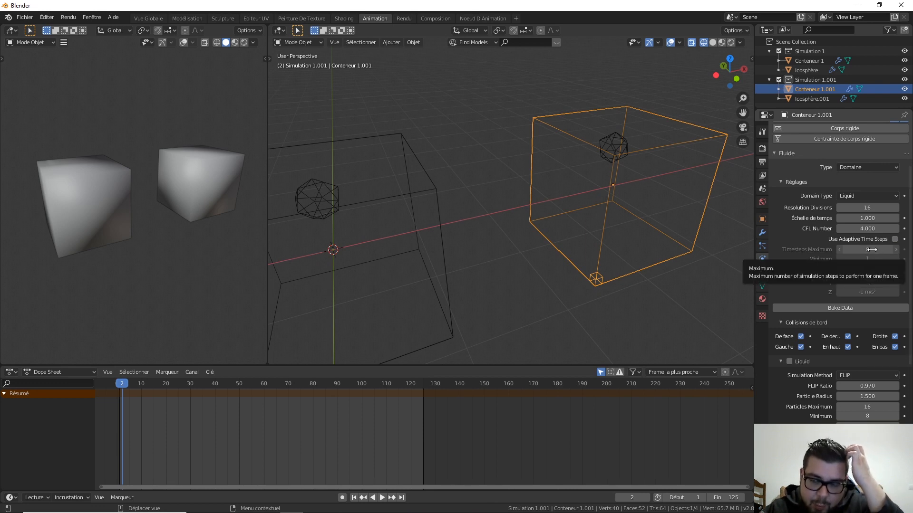
left_click(895, 240)
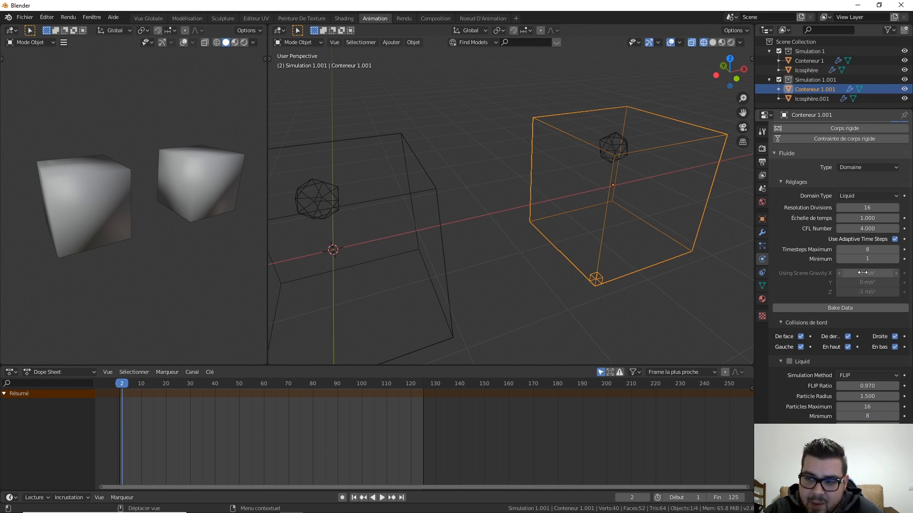
Disable the scene's gravity and set the Z gravity of the Conteneur 1.001 fluid domain to -5 m/s²
left_click(762, 203)
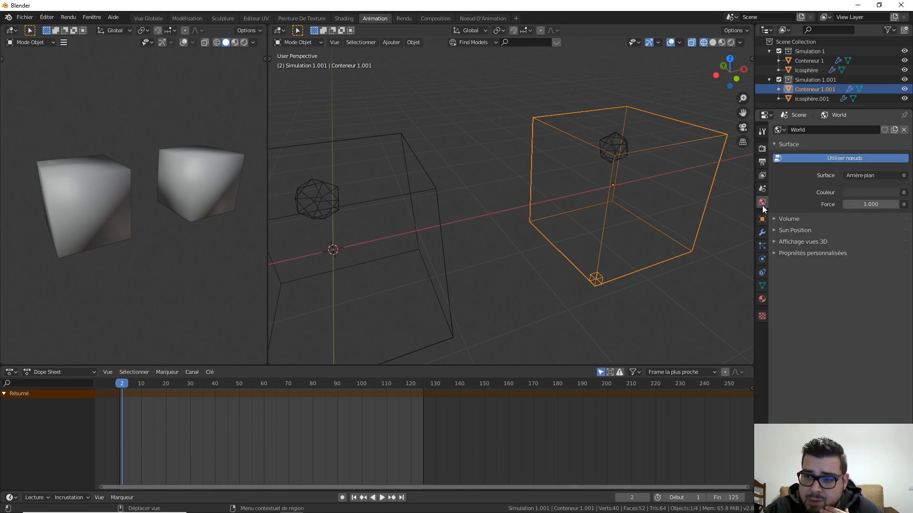
left_click(762, 189)
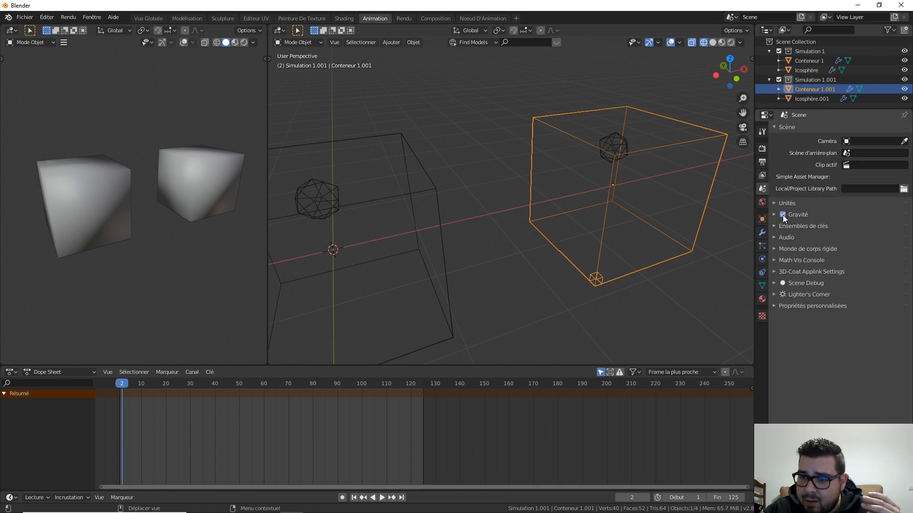
left_click(762, 259)
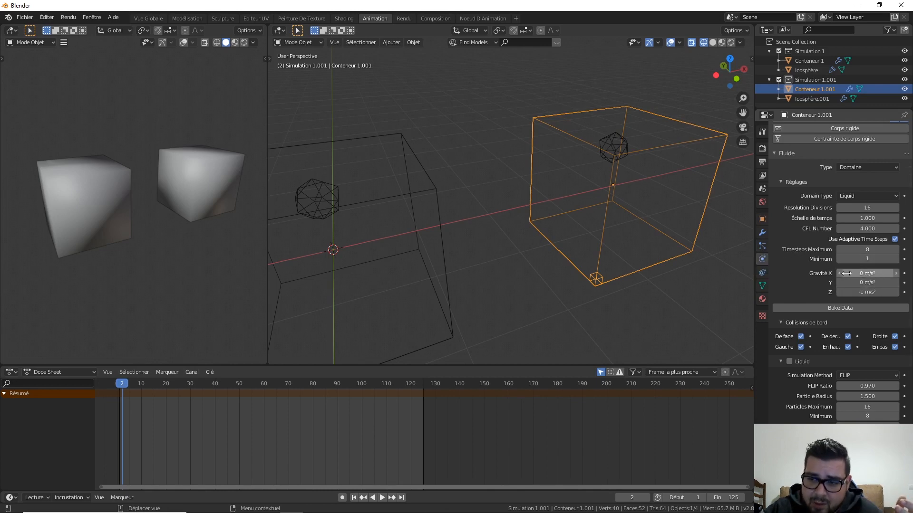
left_click(865, 292)
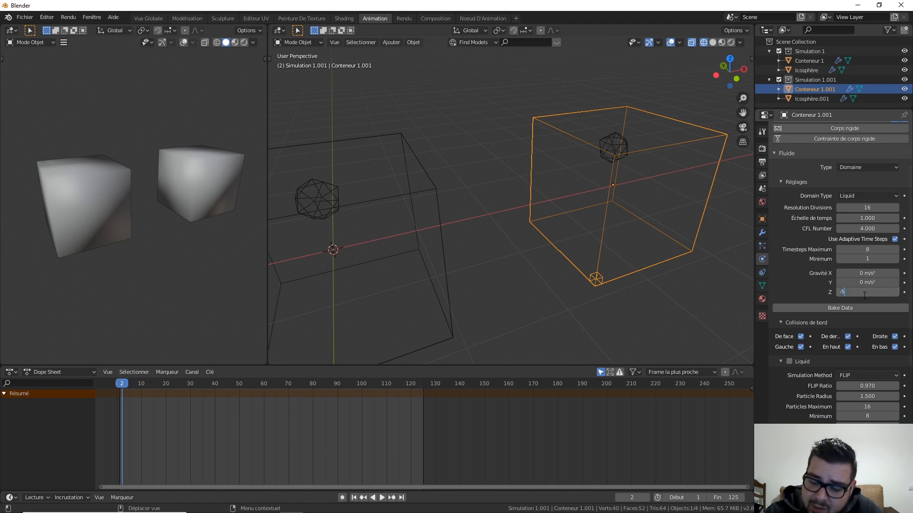
type("-5")
key("Return")
Set the Z gravity of the Conteneur 1 fluid domain to -20 m/s² and bake its mesh
left_click(426, 188)
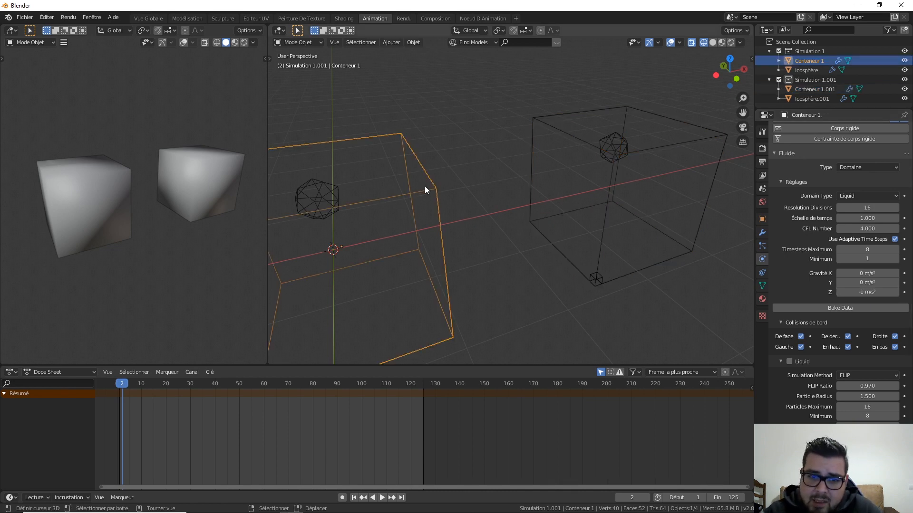
left_click(865, 292)
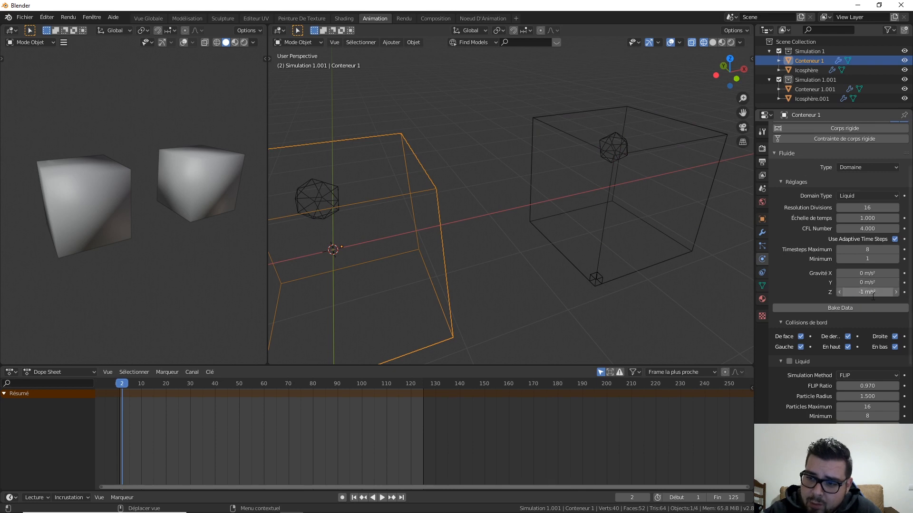
type("-20")
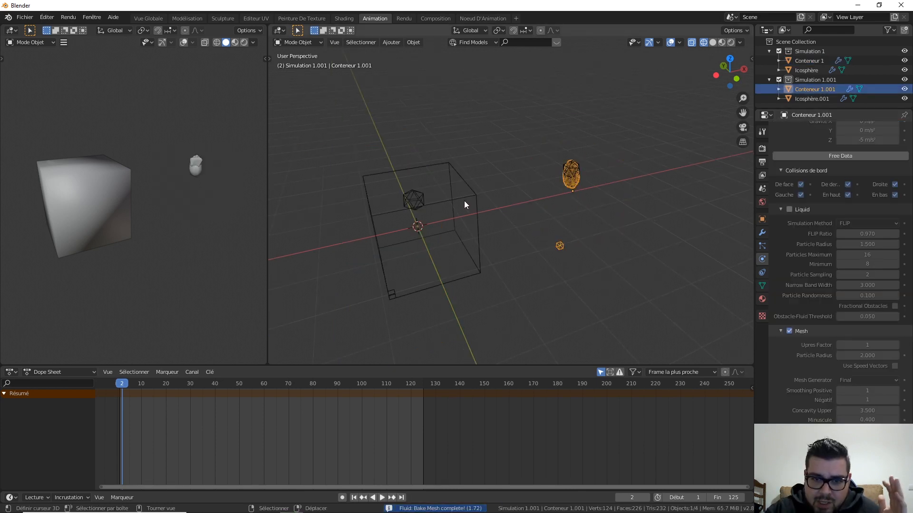
left_click(465, 201)
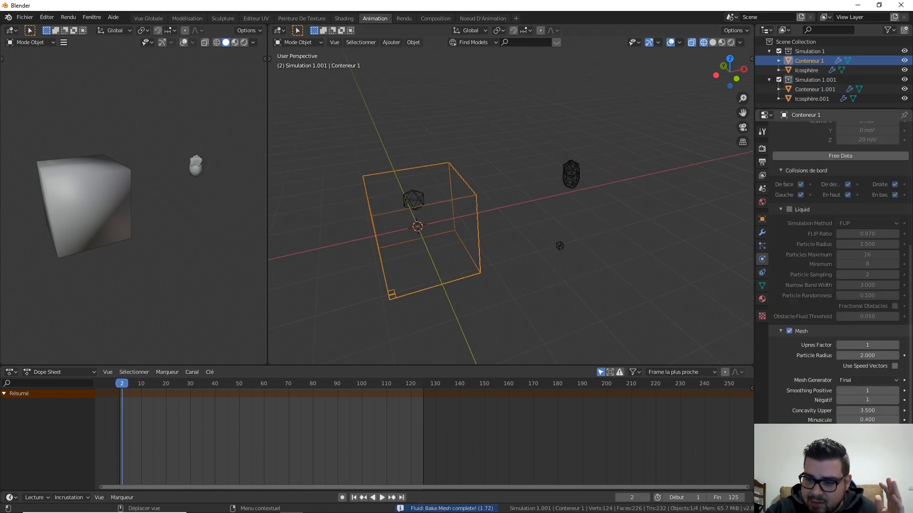
left_click(840, 436)
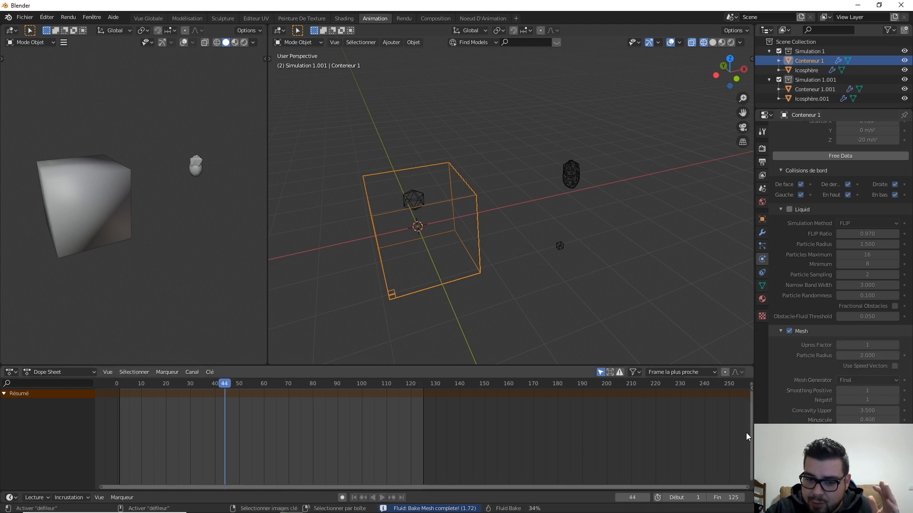
Play the animation several times from frame 1 to compare how fast the two liquids fall, stopping at frame 49
left_click(354, 498)
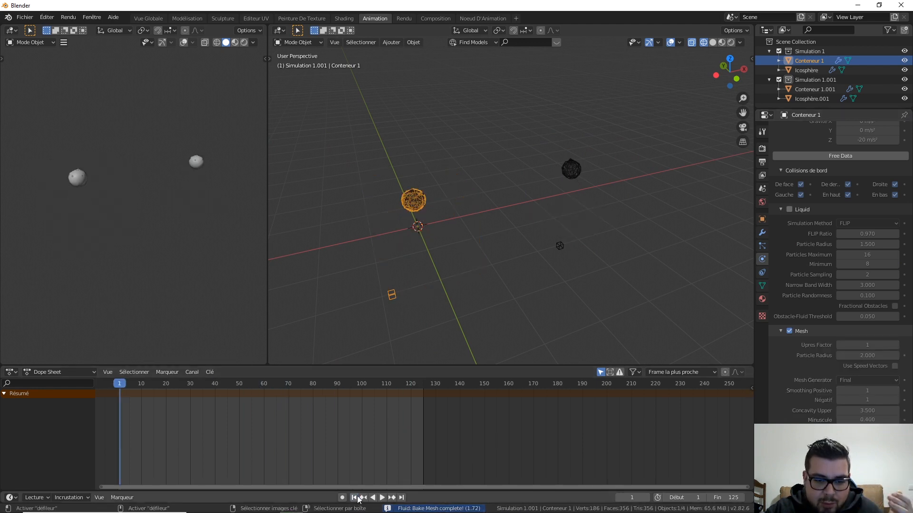
left_click(383, 497)
left_click(383, 498)
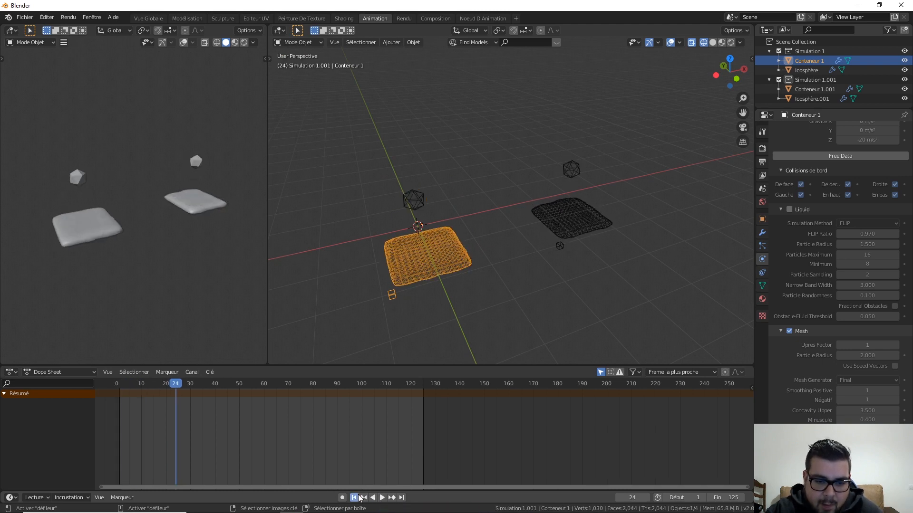
left_click(357, 497)
left_click(382, 497)
left_click(379, 497)
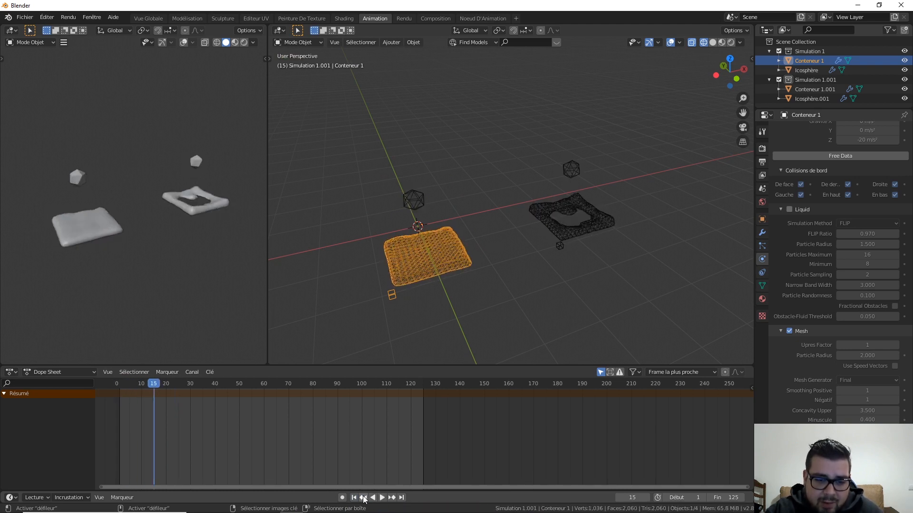
left_click(356, 498)
left_click(382, 498)
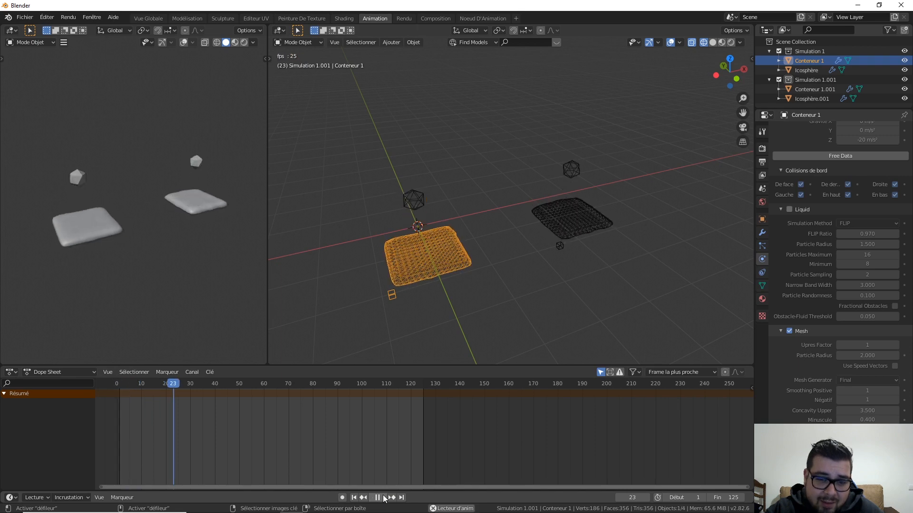
left_click(382, 497)
left_click(354, 498)
left_click(381, 498)
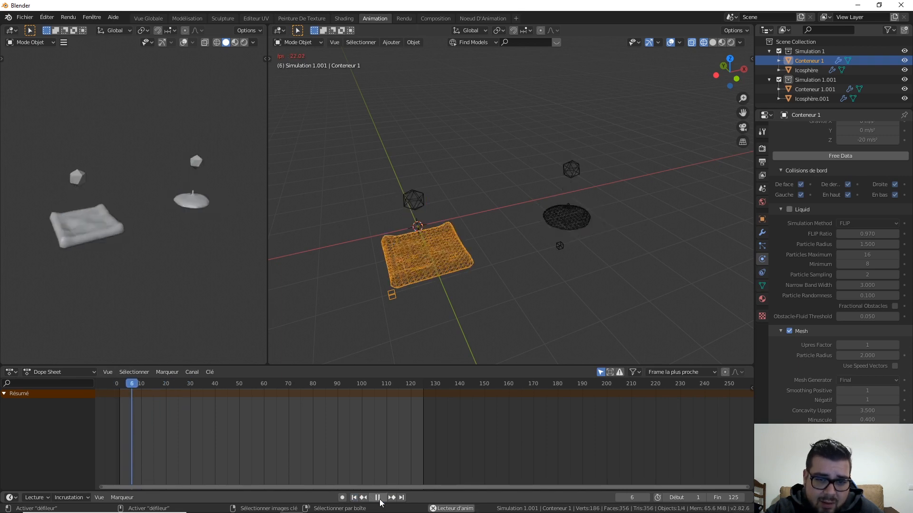
left_click(382, 497)
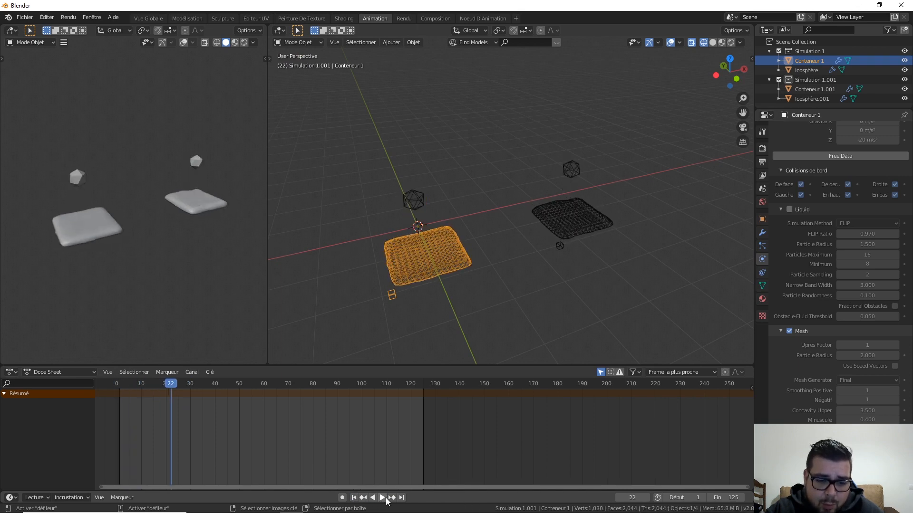
left_click(353, 498)
left_click(382, 498)
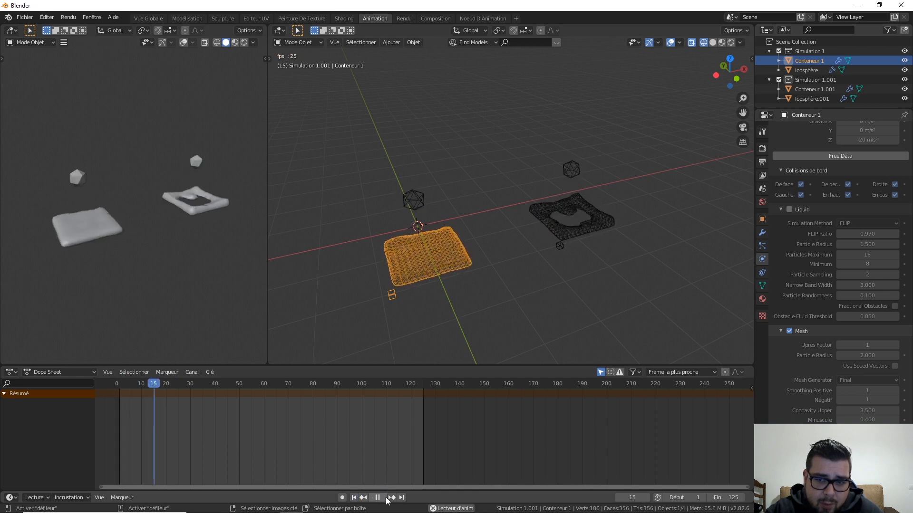
left_click(378, 498)
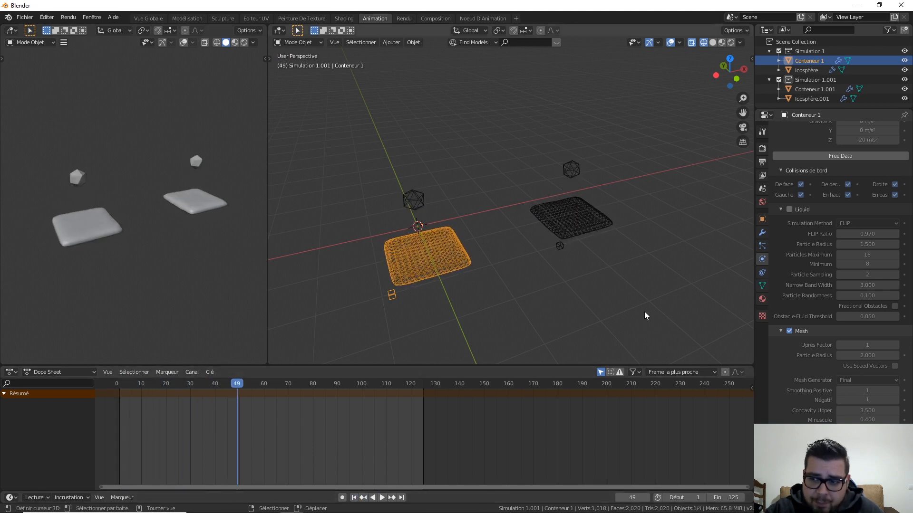
Select Conteneur 1.001 and re-enable gravity for the scene
left_click(571, 231)
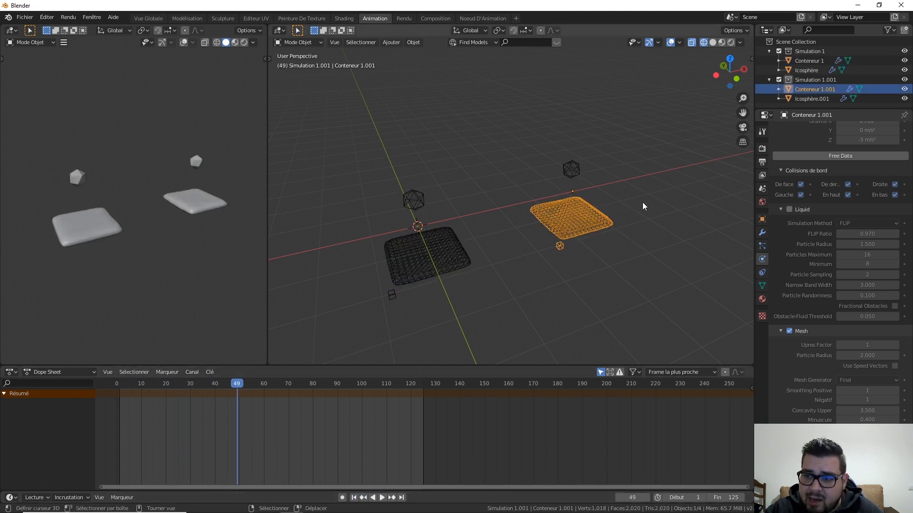
left_click(763, 189)
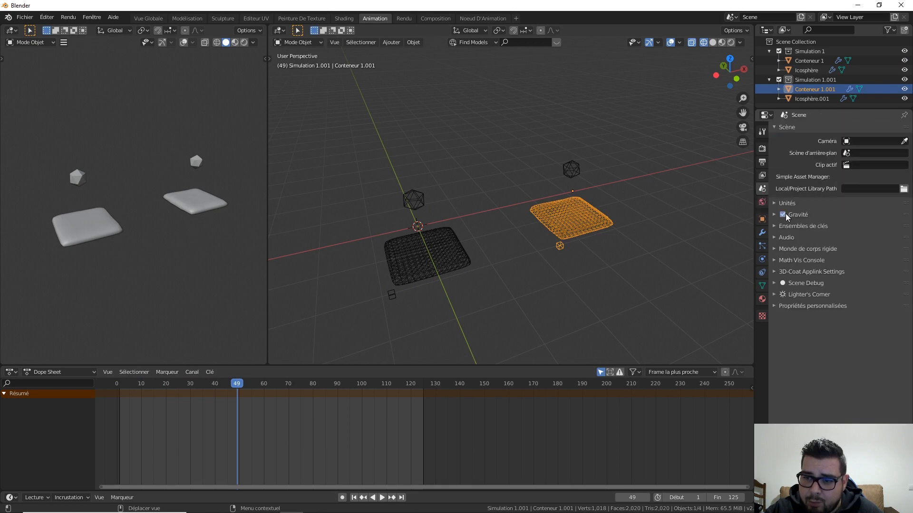
left_click(785, 213)
left_click(762, 232)
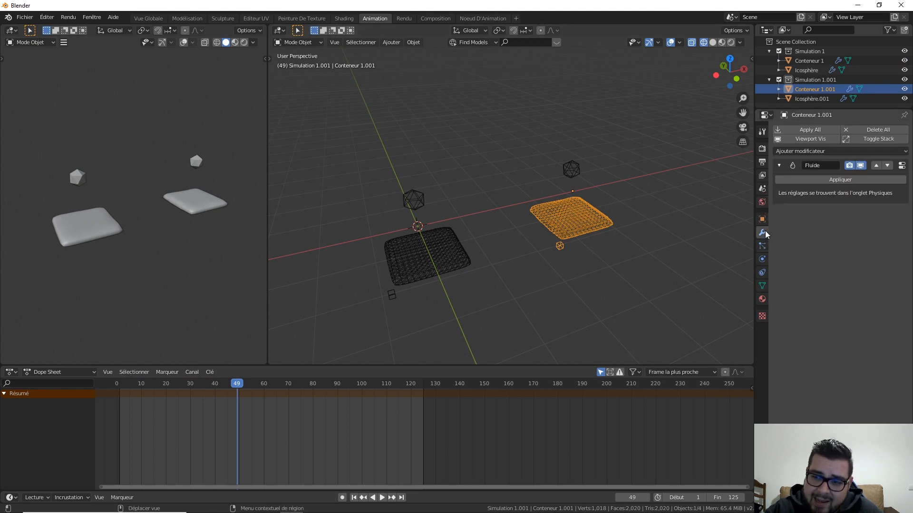
Free the baked fluid data of Conteneur 1.001 and Conteneur 1
left_click(762, 260)
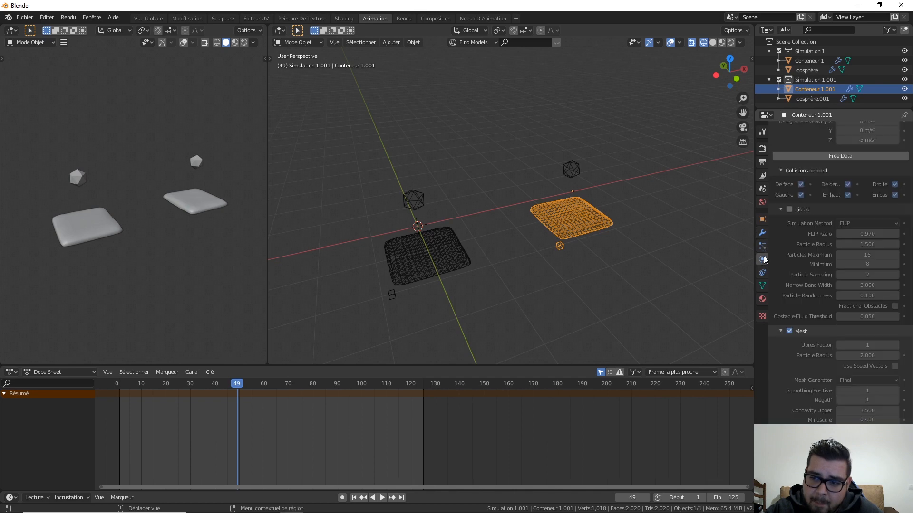
scroll(831, 212, "up", 4)
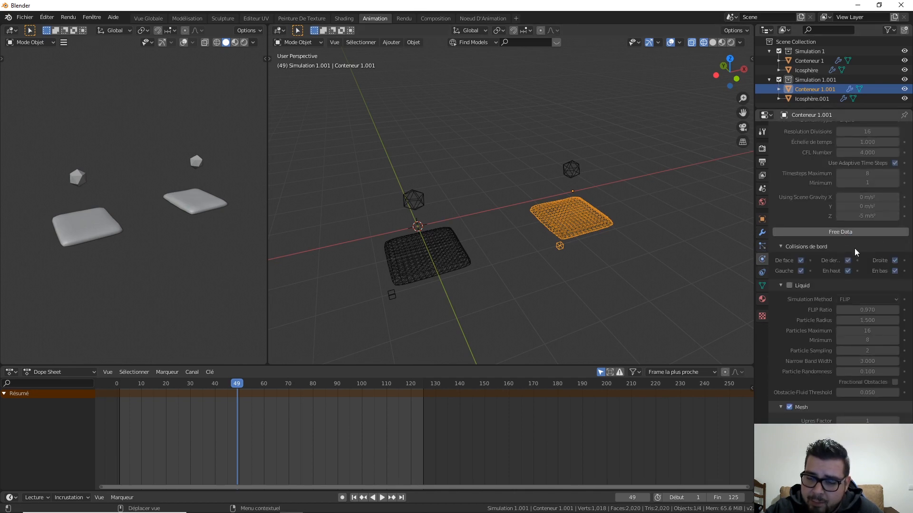
left_click(839, 231)
left_click(437, 241)
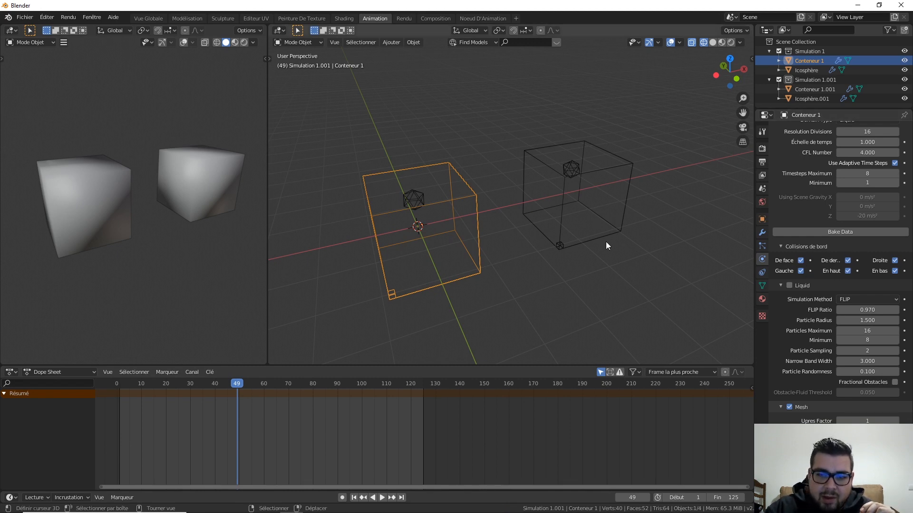
Examine both domains from the front, right, back, top, left and bottom views, and return to a perspective view
middle_click_drag(605, 241, 597, 230)
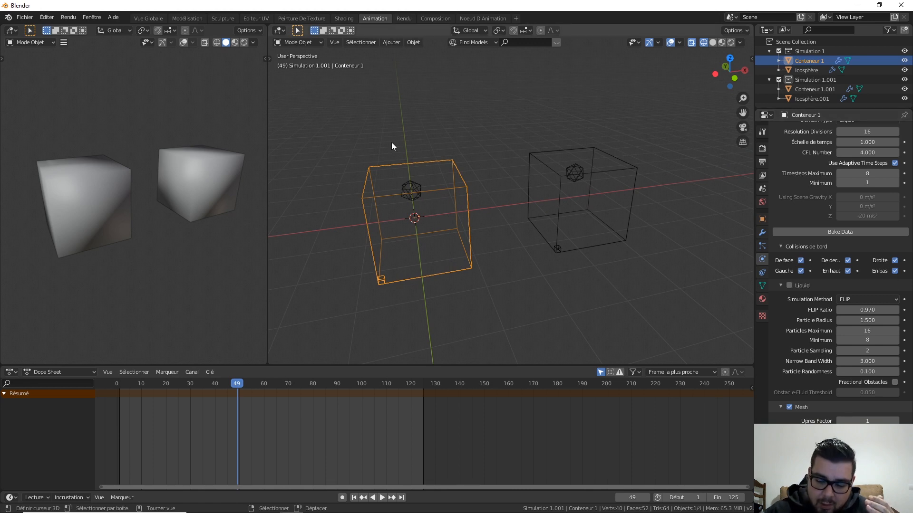
key("KP_1")
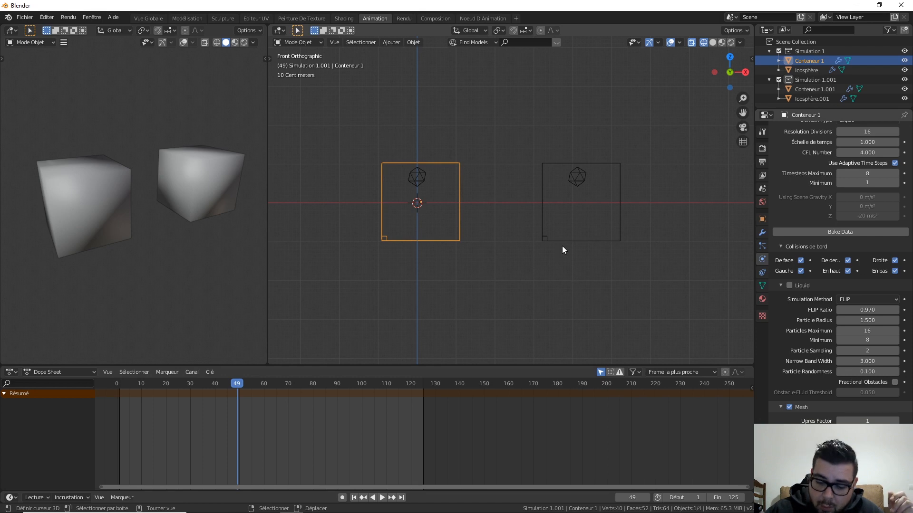
key("KP_3")
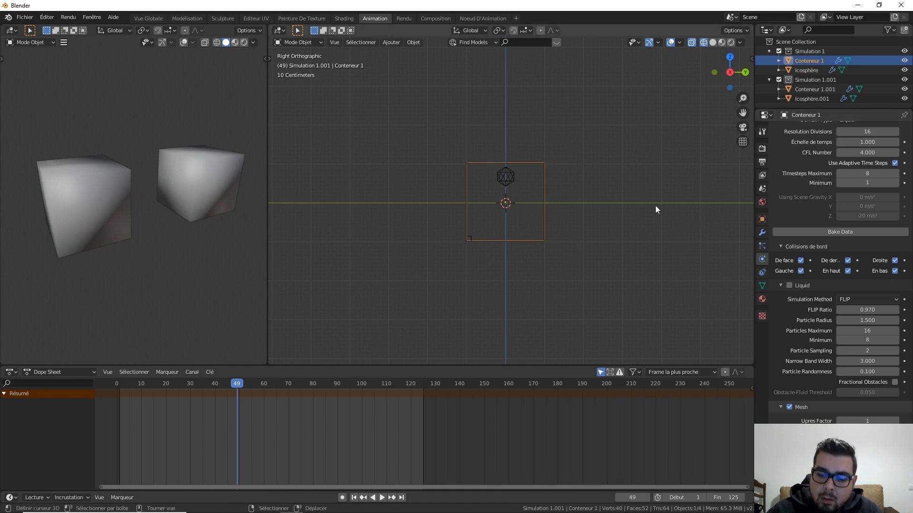
key("ctrl+KP_1")
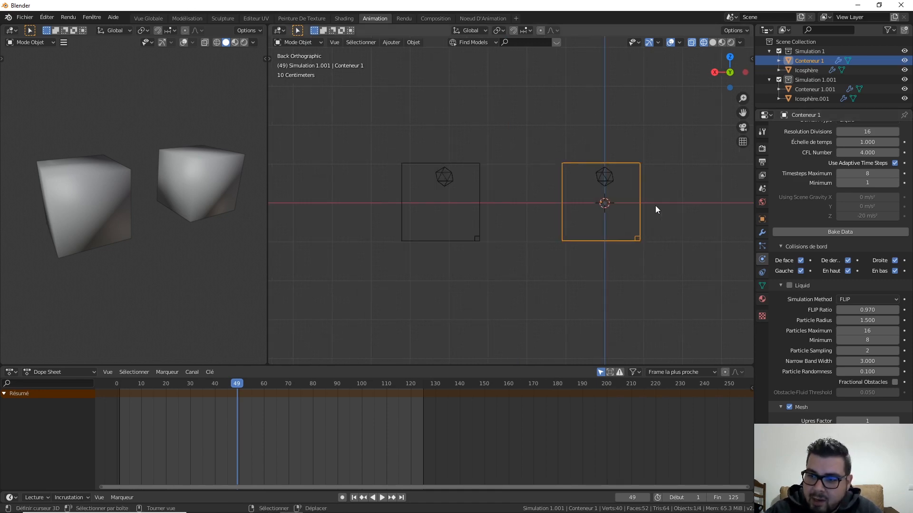
key("KP_7")
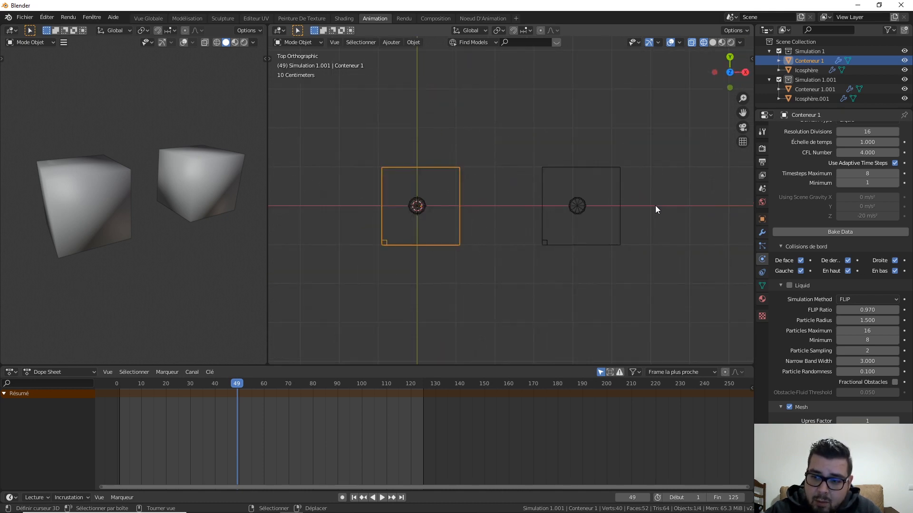
key("ctrl+KP_3")
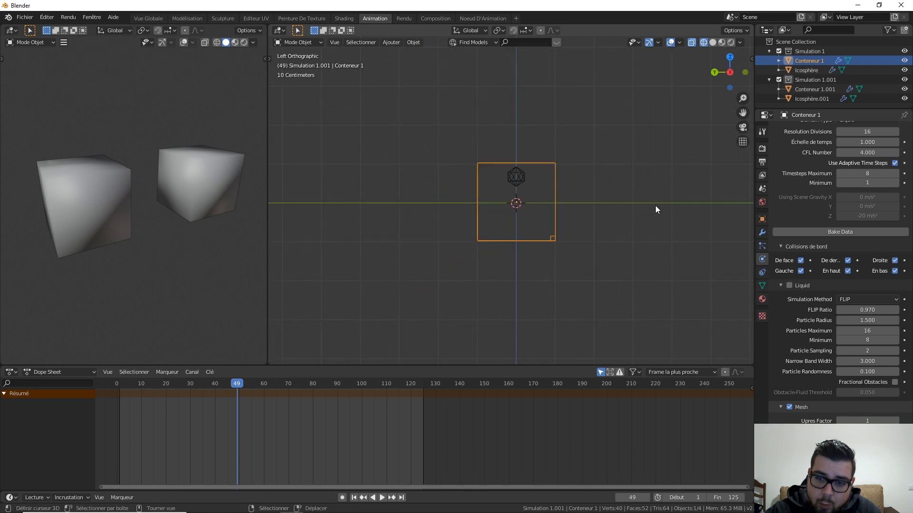
key("KP_3")
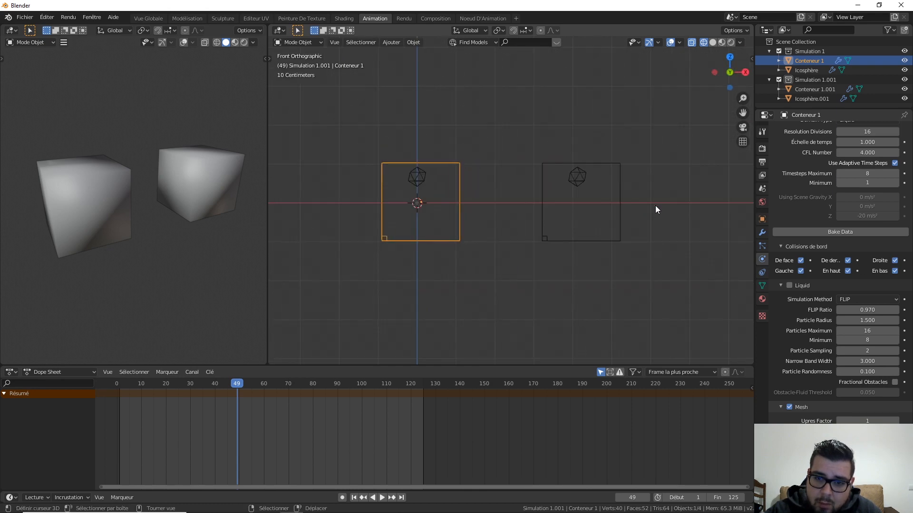
key("ctrl+KP_3")
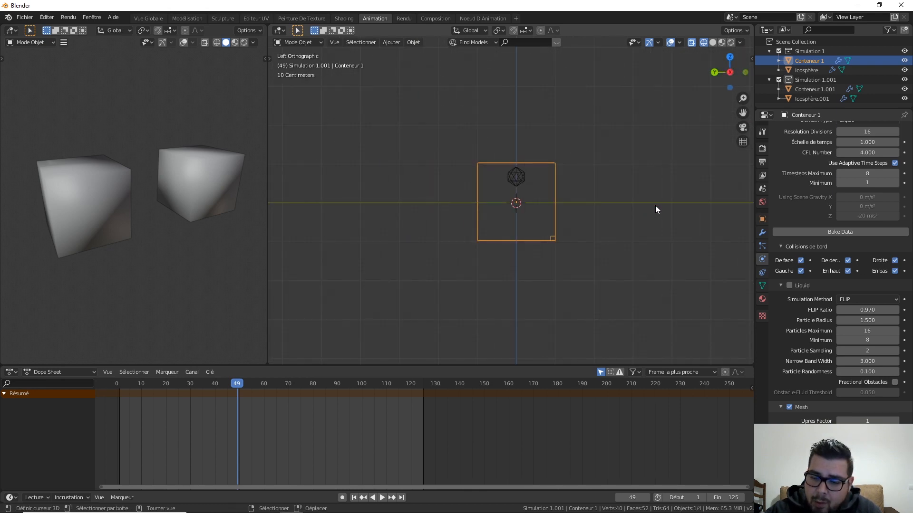
key("ctrl+KP_7")
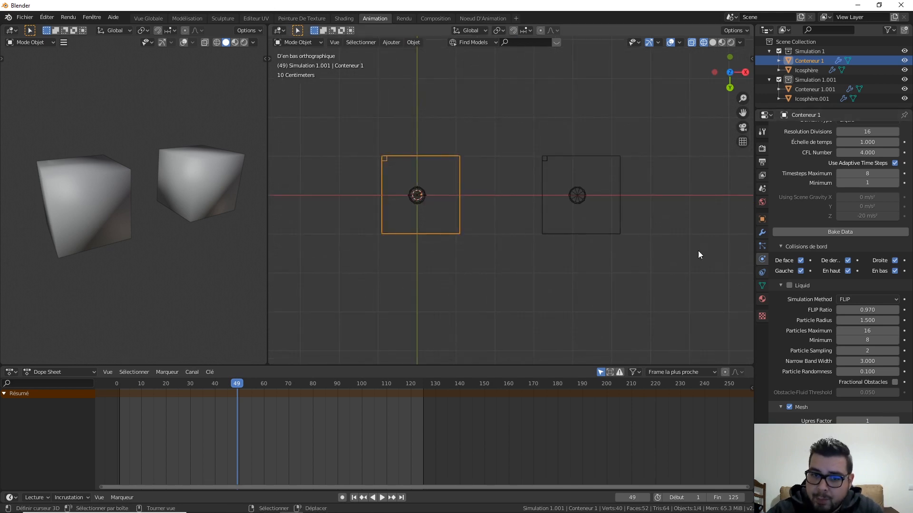
middle_click_drag(697, 254, 368, 248)
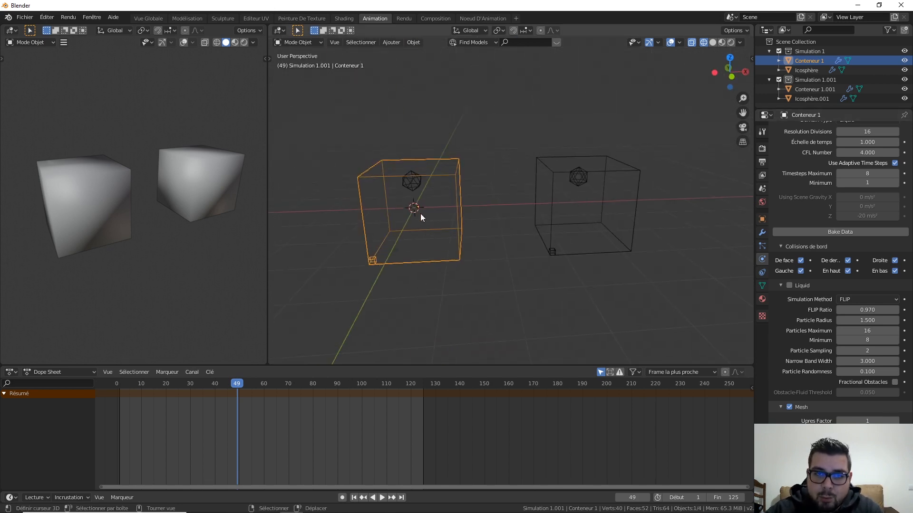
Turn off the En bas border collision for Conteneur 1 and bake its fluid data
left_click(800, 261)
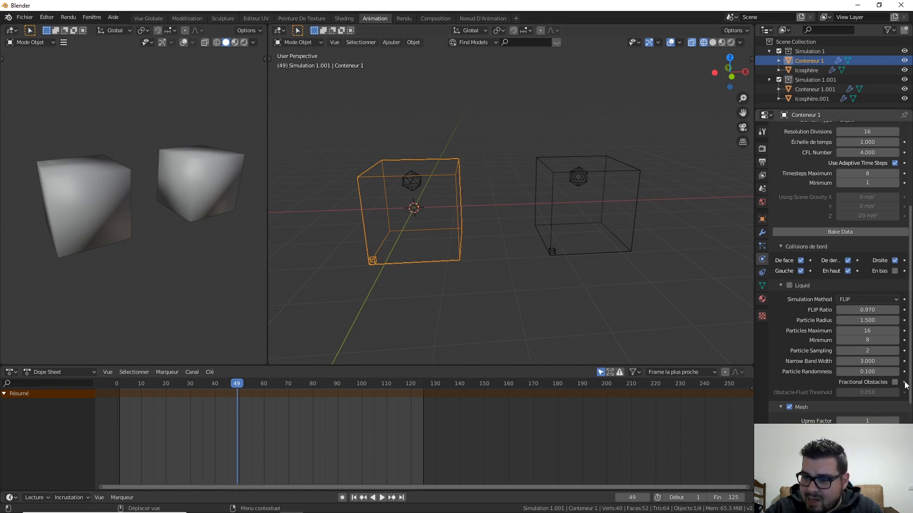
scroll(839, 291, "up", 1)
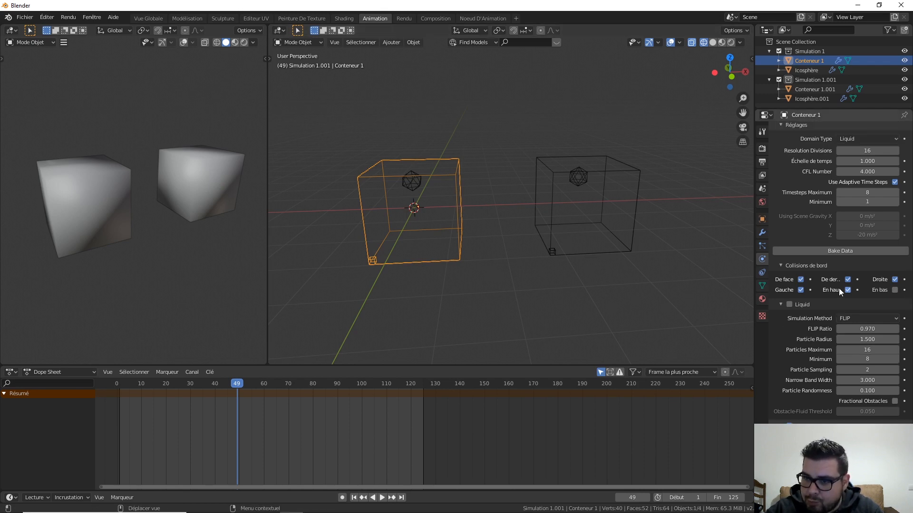
left_click(846, 252)
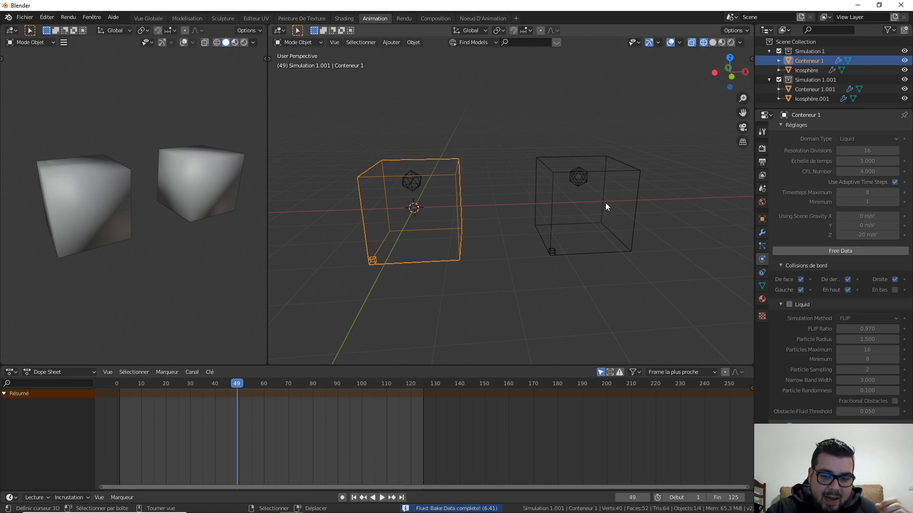
Select Conteneur 1.001, turn off its En bas border collision and bake its fluid data with that setting
left_click(640, 174)
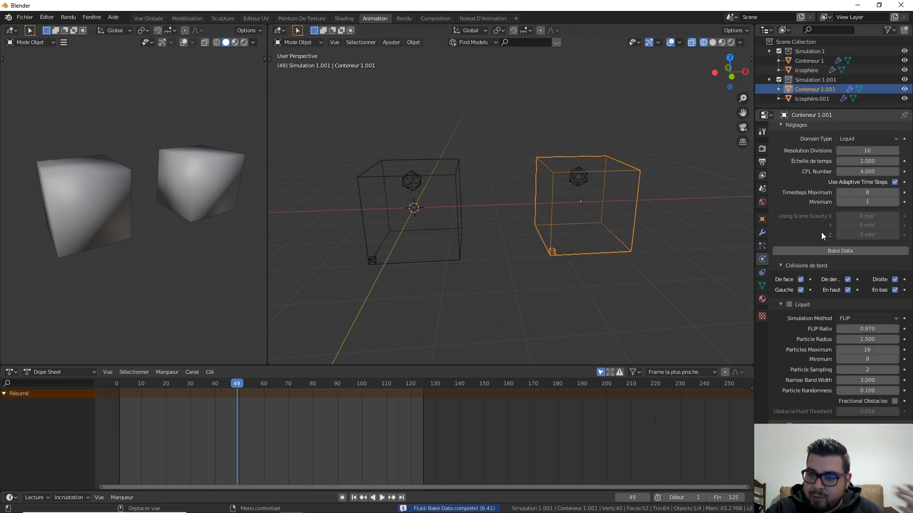
left_click(844, 250)
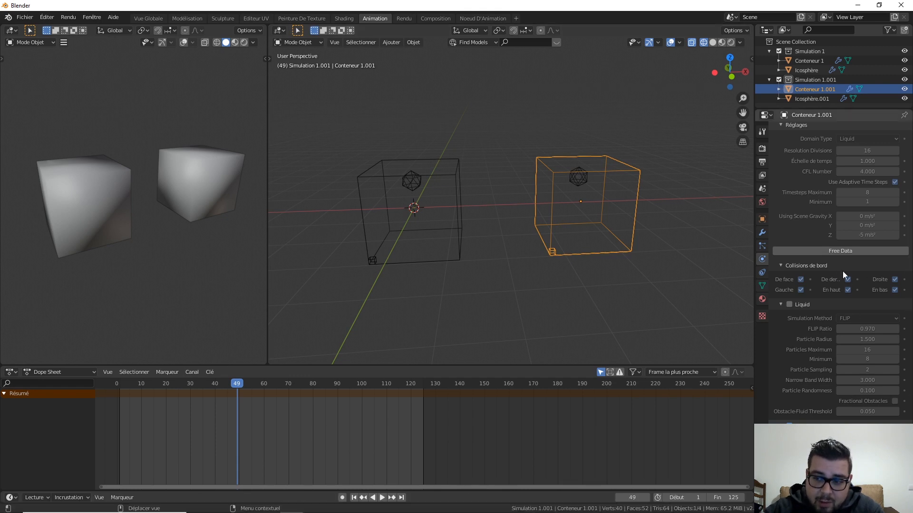
left_click(841, 251)
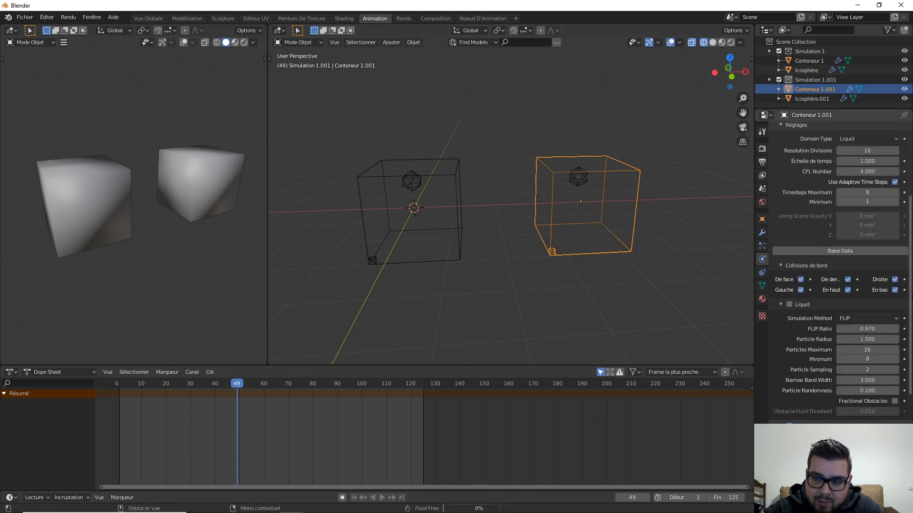
left_click(875, 251)
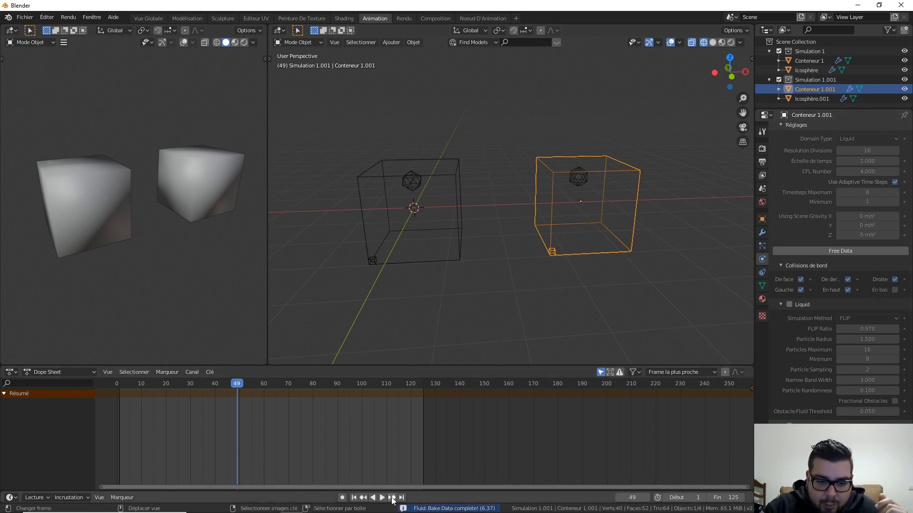
Play the animation from the first frame, stop it and return to frame 1
left_click(354, 498)
left_click(382, 498)
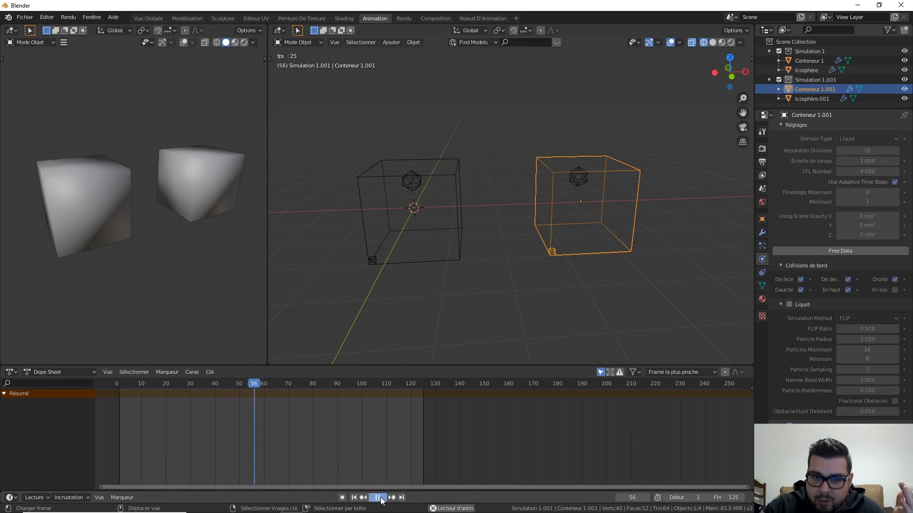
left_click(379, 498)
key("shift+Left")
Bake the liquid mesh for Conteneur 1 and for Conteneur 1.001
left_click(461, 193)
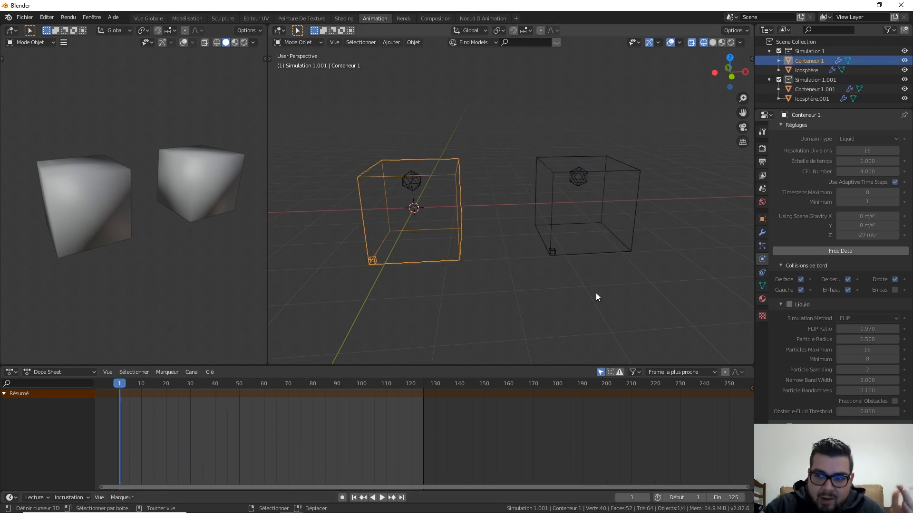
scroll(885, 378, "down", 1)
scroll(886, 378, "down", 2)
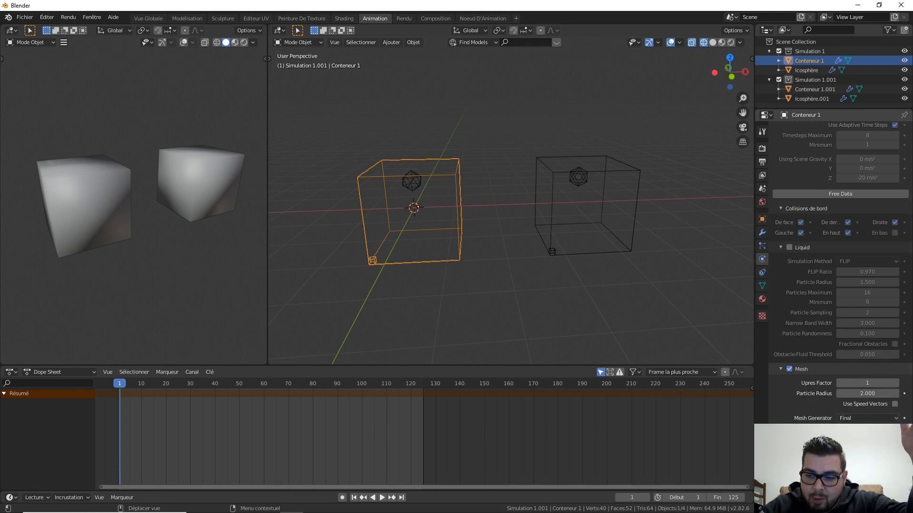
left_click(849, 475)
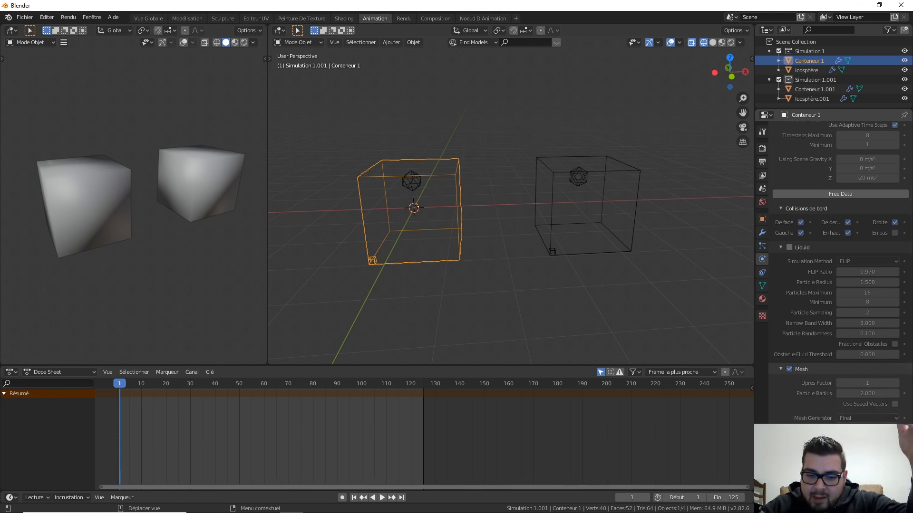
left_click(628, 224)
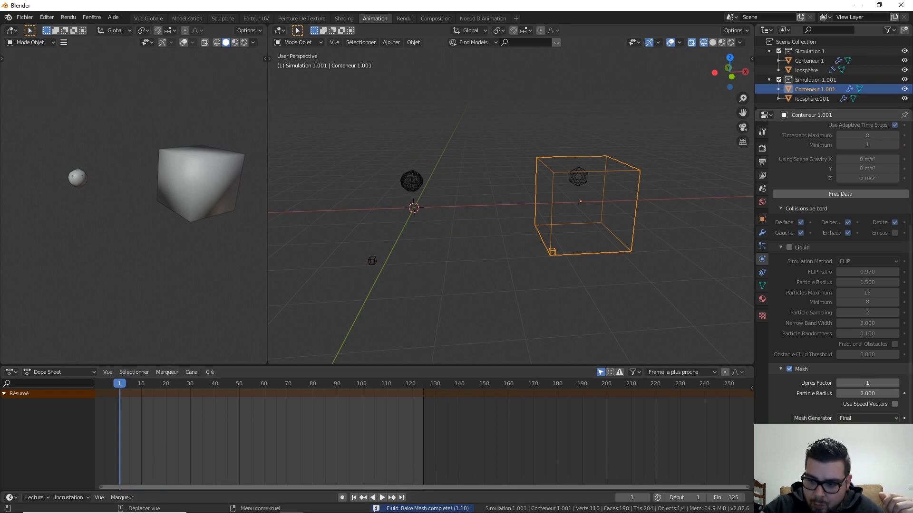
left_click(844, 474)
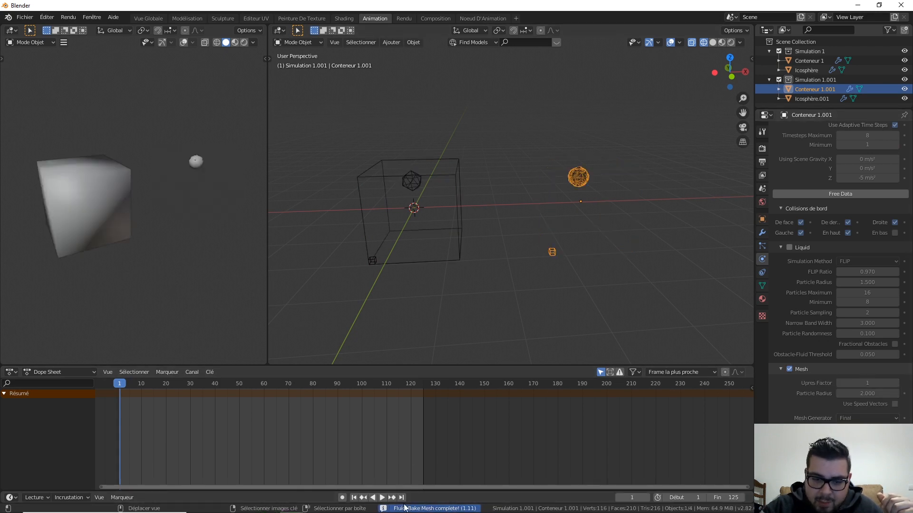
Replay the animation several times from frame 1 to examine both liquids without bottom collision, stopping at frame 19
left_click(362, 498)
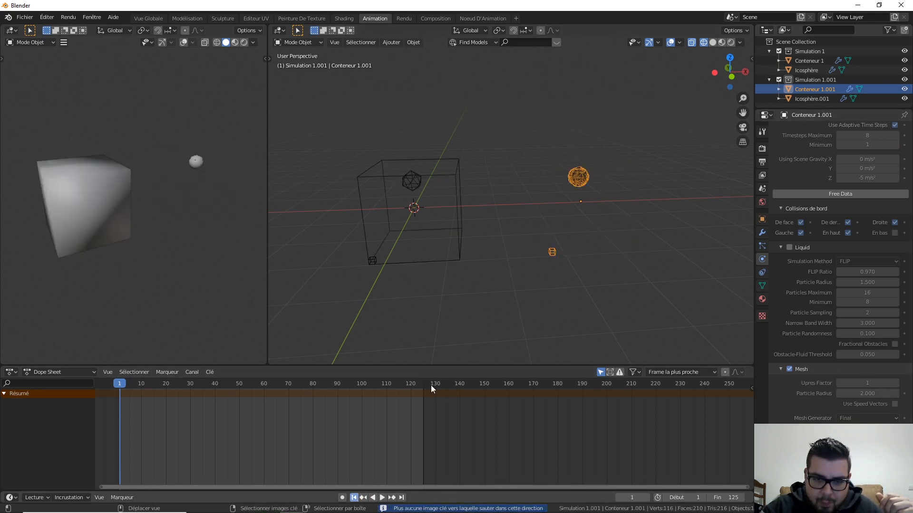
left_click(381, 498)
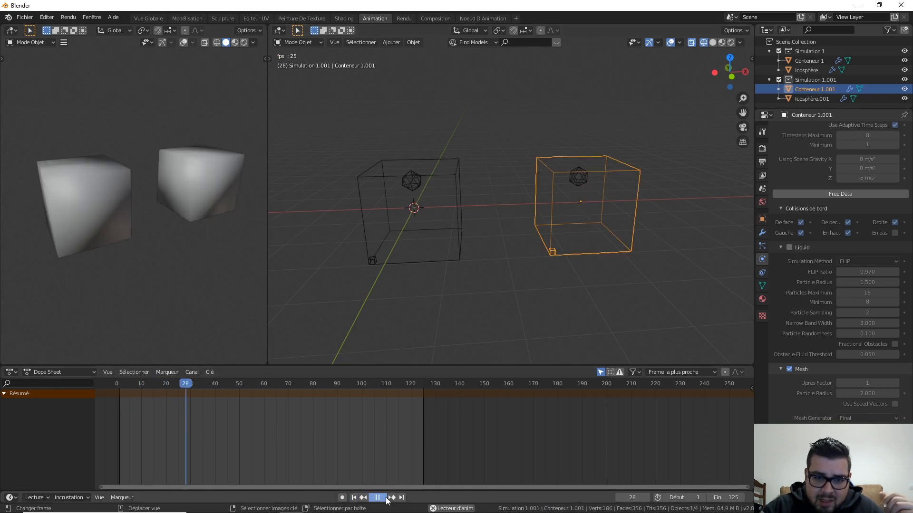
left_click(377, 498)
left_click(354, 498)
left_click(382, 498)
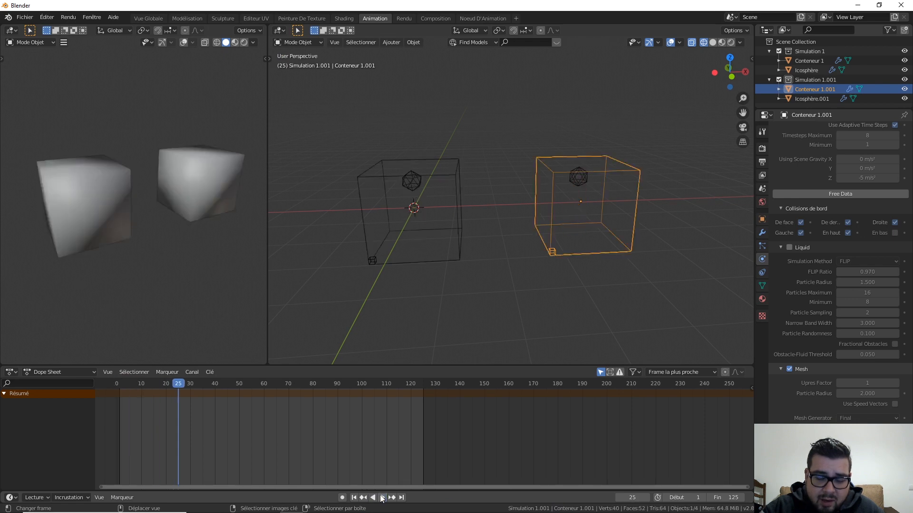
left_click(354, 497)
left_click(382, 497)
left_click(382, 497)
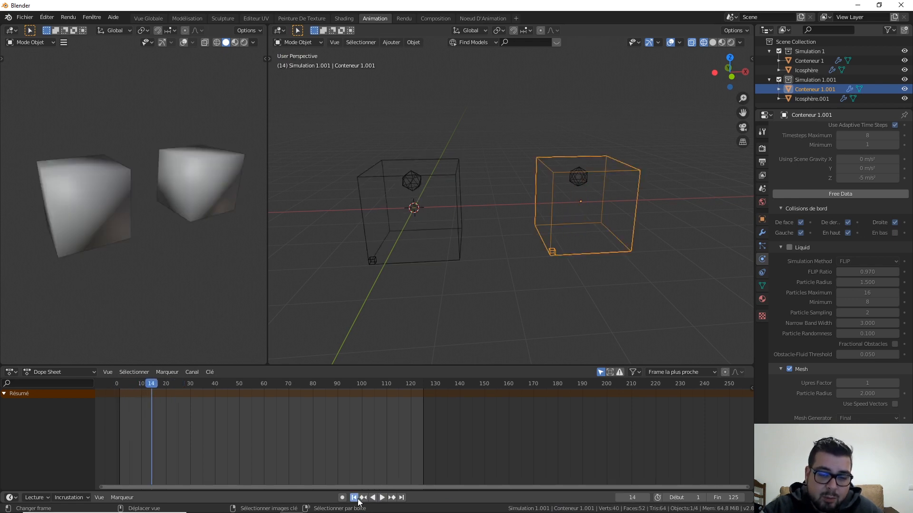
left_click(355, 497)
left_click(381, 498)
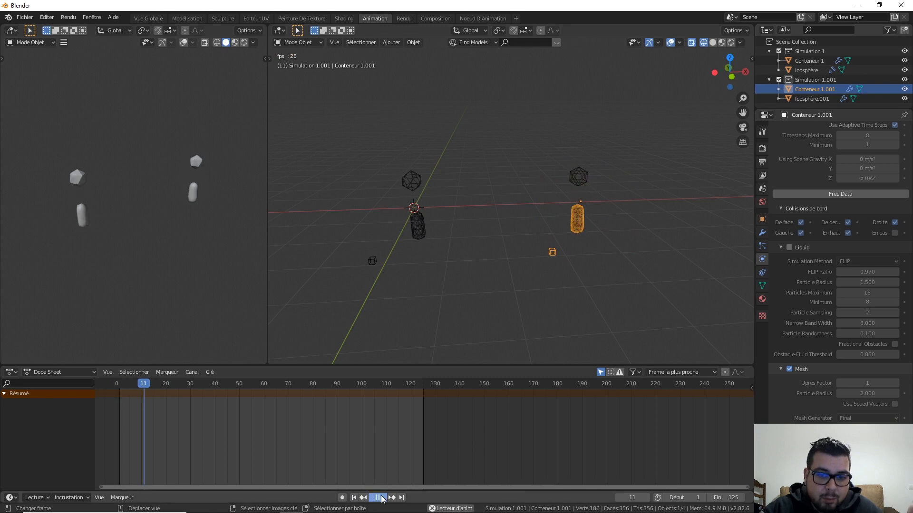
left_click(381, 497)
left_click(354, 497)
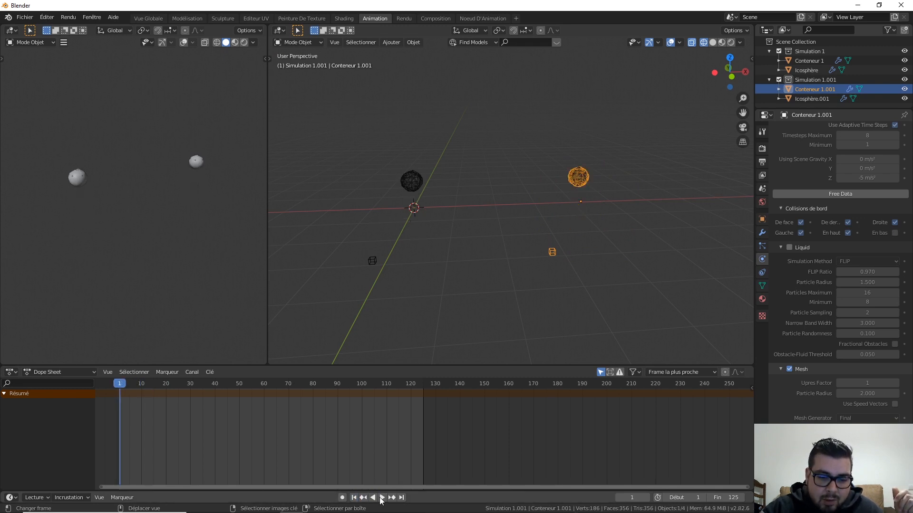
left_click(382, 497)
left_click(381, 497)
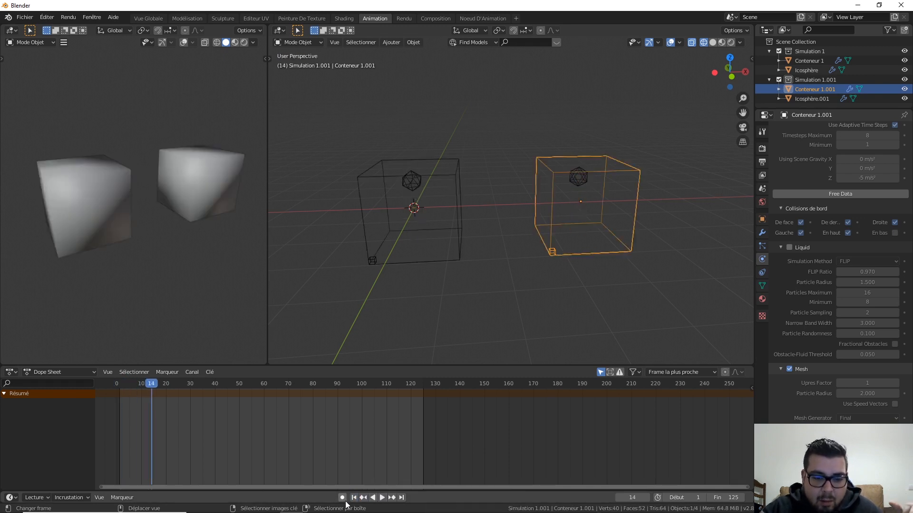
left_click(354, 498)
left_click(381, 497)
left_click(382, 497)
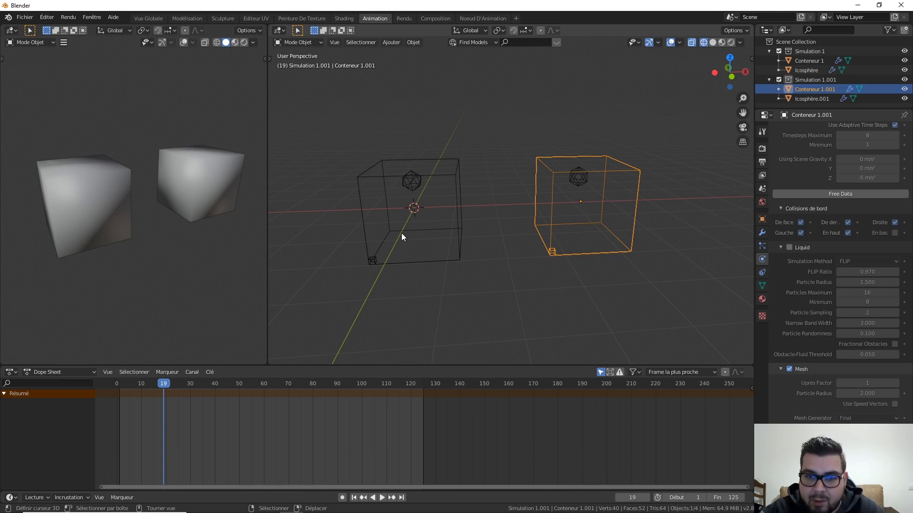
Free the baked data of Conteneur 1.001 and Conteneur 1 and re-enable the En bas border collision on both
left_click(848, 195)
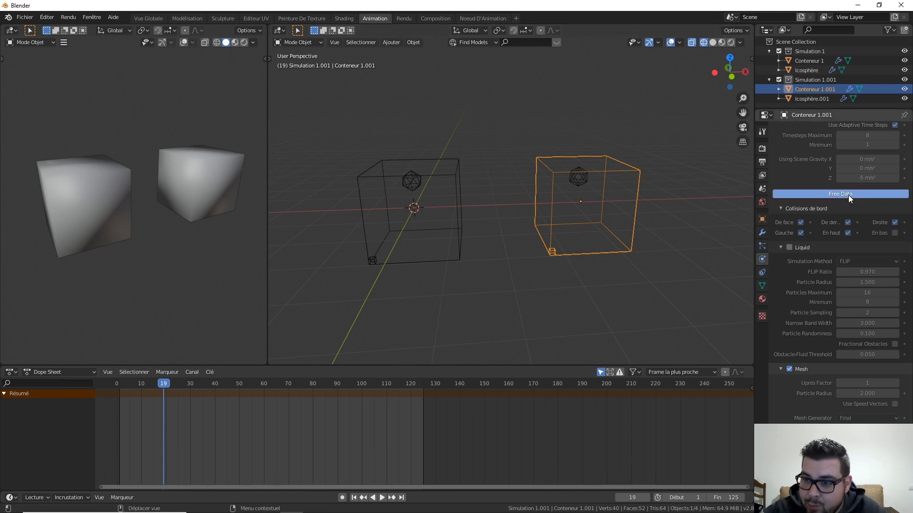
left_click(895, 233)
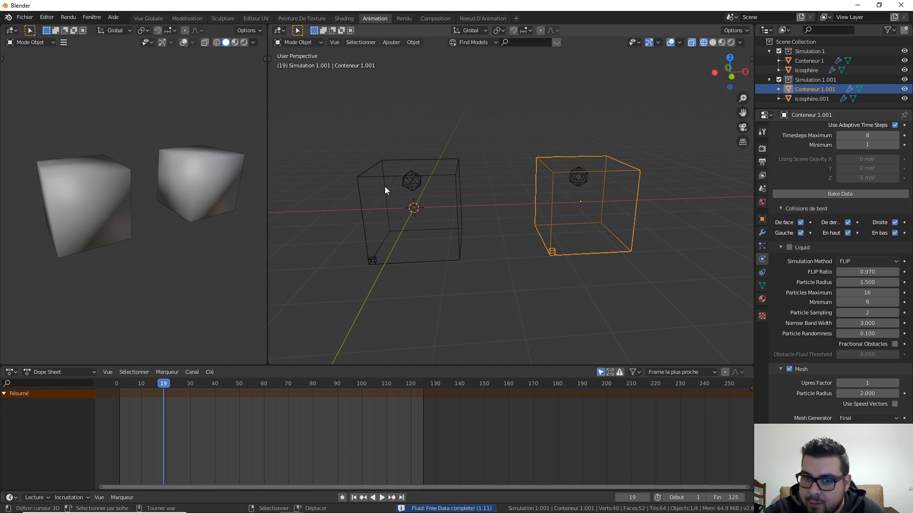
left_click(436, 176)
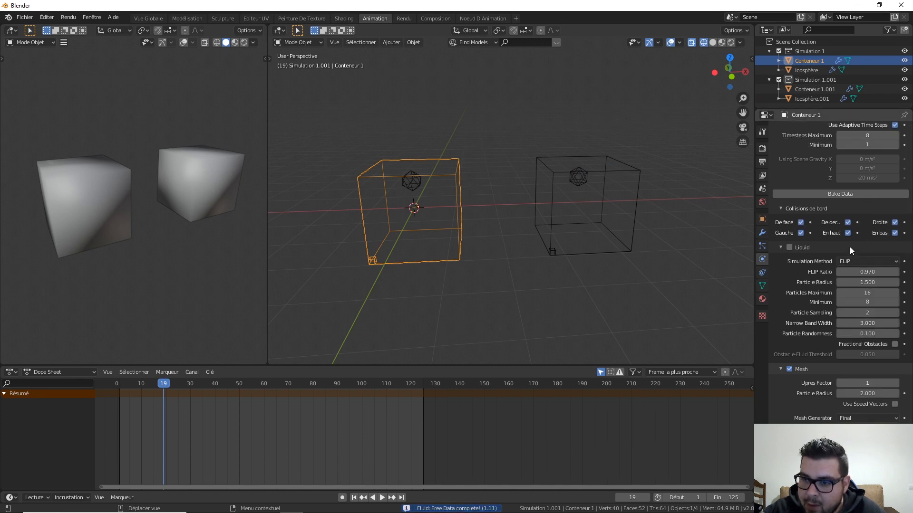
Collapse the Liquid settings of Conteneur 1 and bring its Mesh settings, including Particle Radius, into view
scroll(849, 247, "up", 1)
scroll(852, 264, "up", 6)
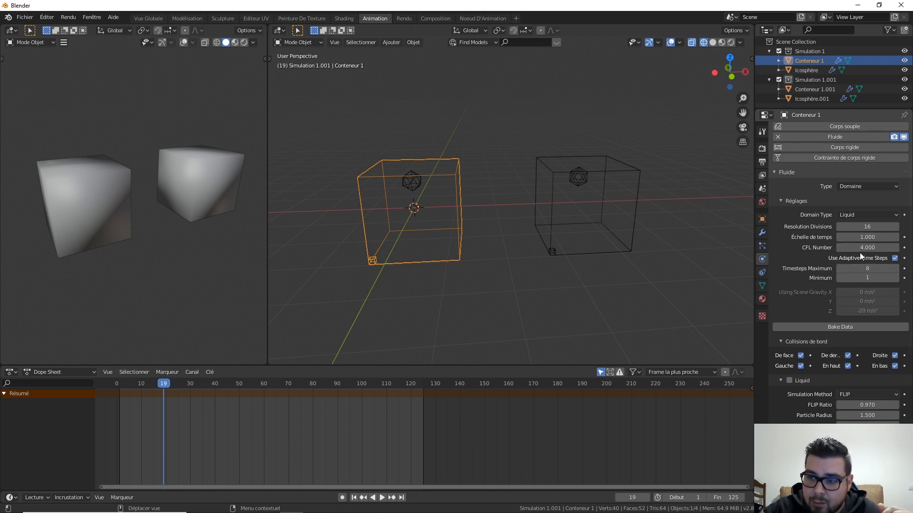
scroll(863, 320, "down", 3)
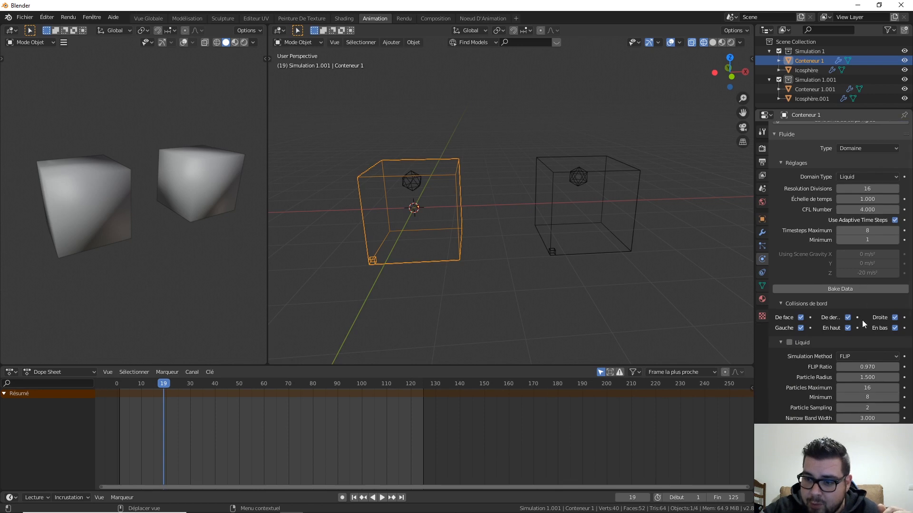
left_click(780, 324)
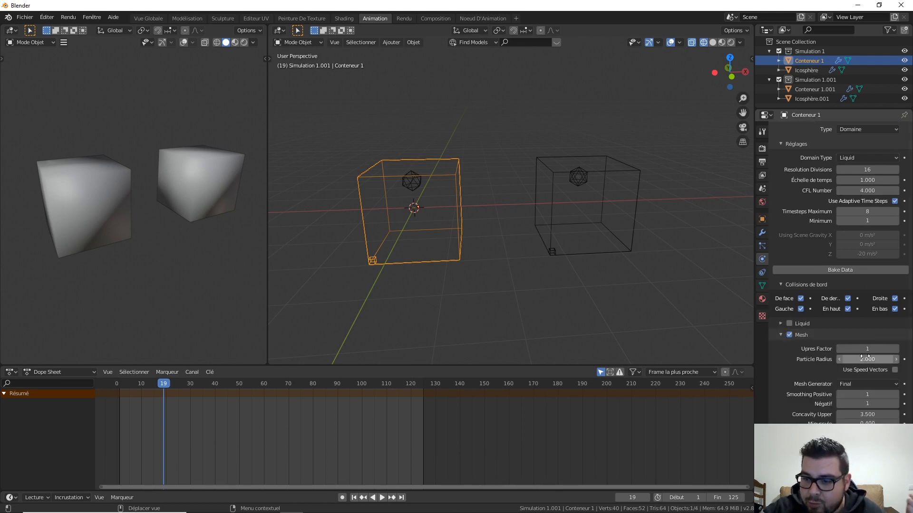
scroll(851, 352, "down", 3)
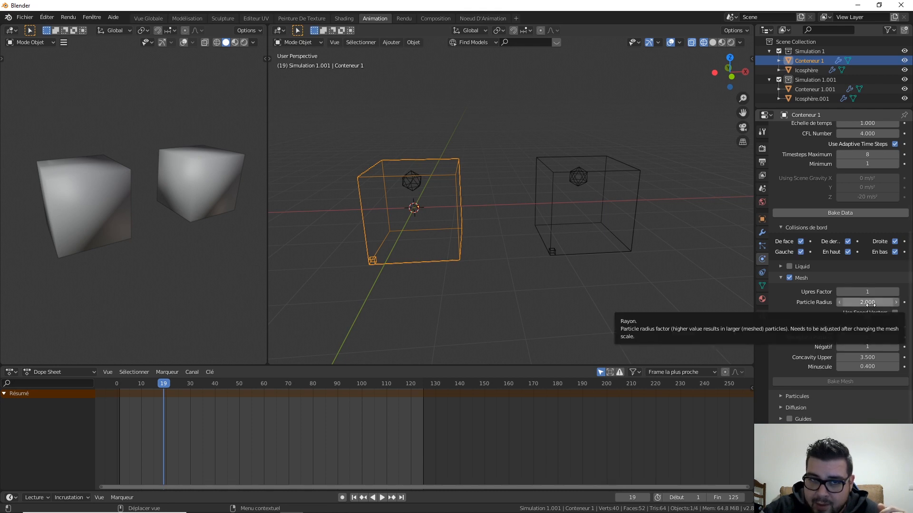
Add a Balle metaball and move it up and well away from the two containers
key("shift+a")
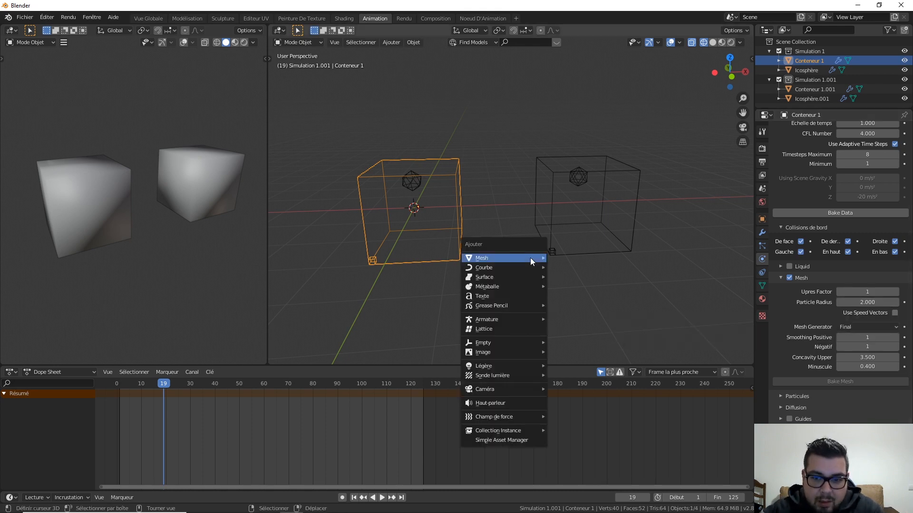
mouse_move(530, 258)
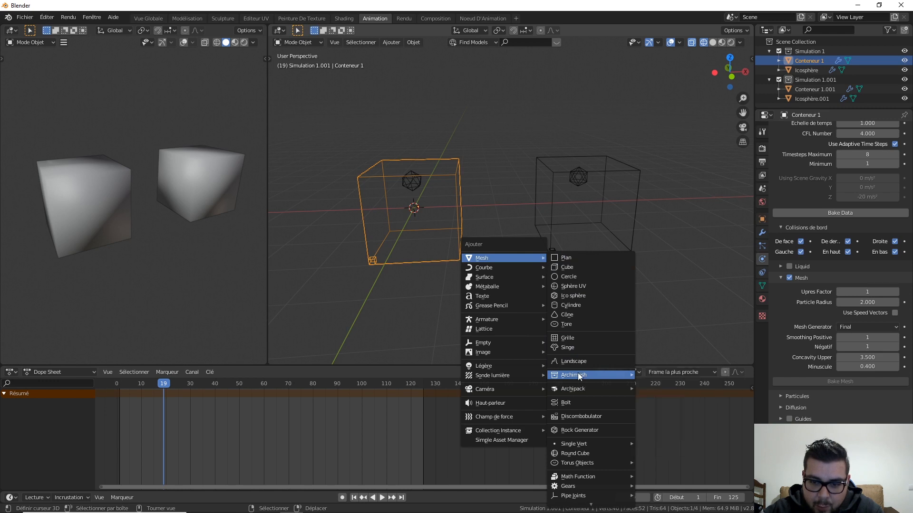
mouse_move(493, 287)
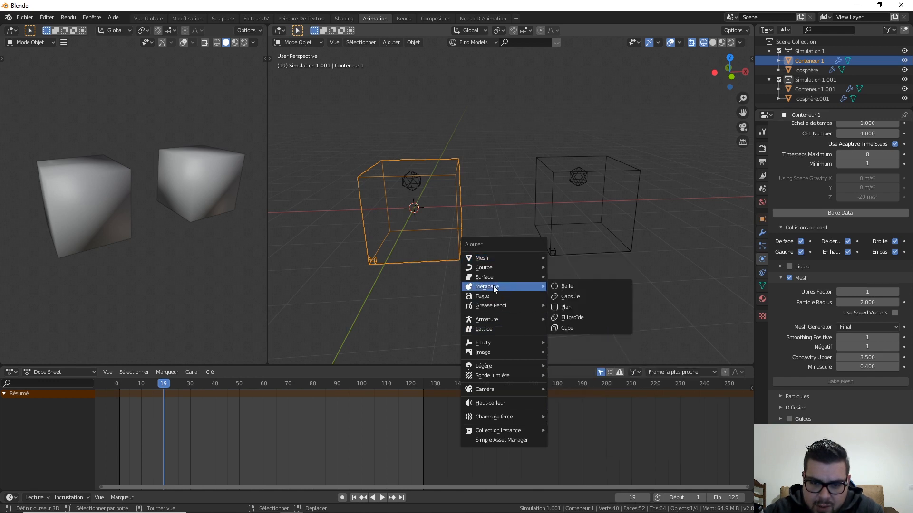
left_click(568, 286)
key("g")
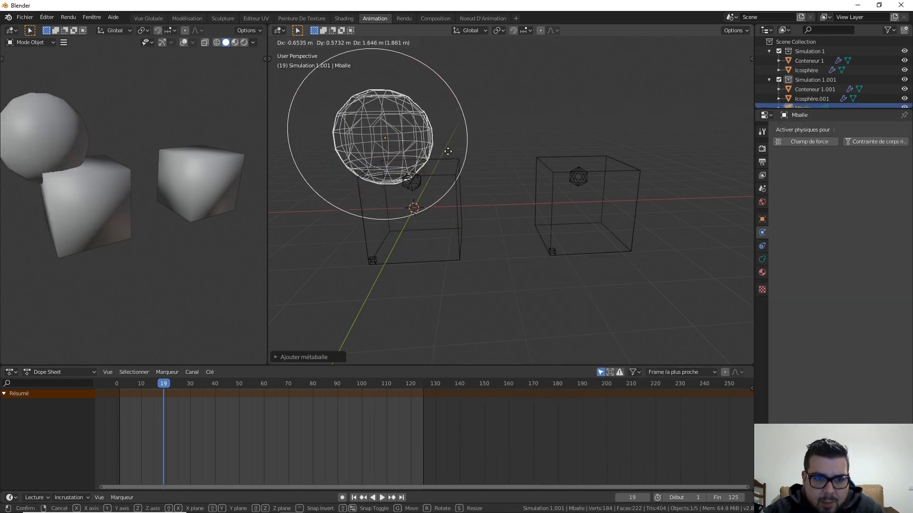
left_click(401, 128)
middle_click_drag(410, 181, 628, 240, "shift")
key("g")
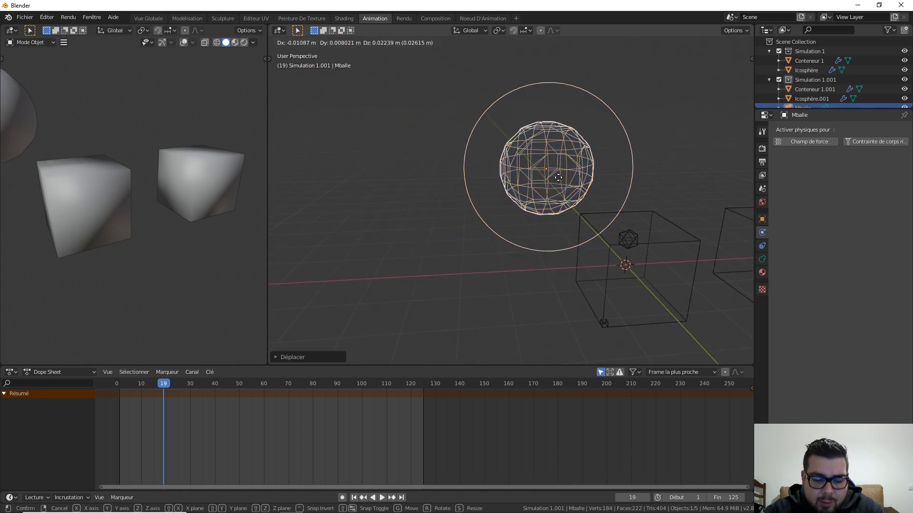
left_click(450, 128)
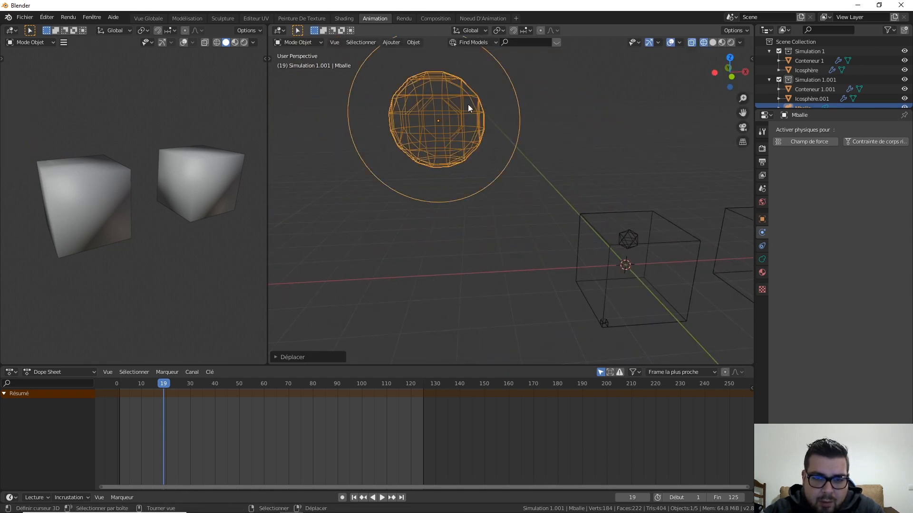
scroll(413, 124, "down", 2)
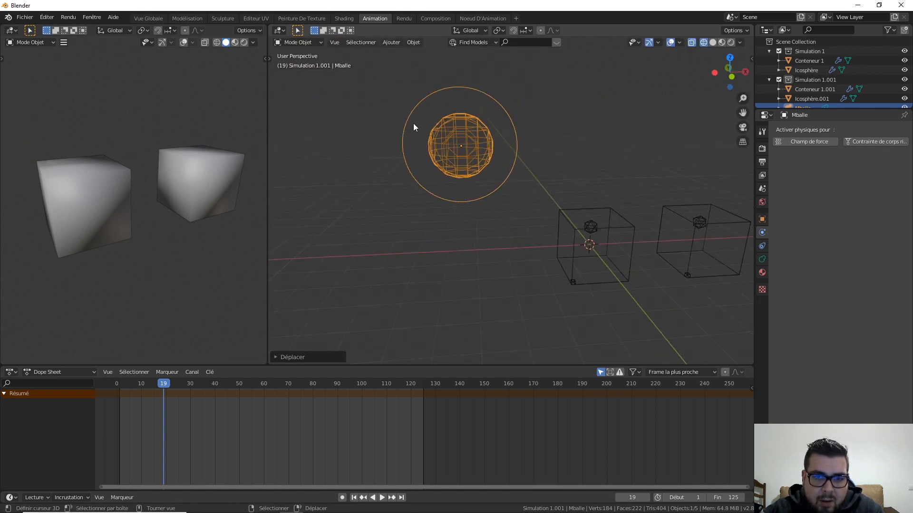
Delete the metaball from the scene
key("x")
left_click(460, 137)
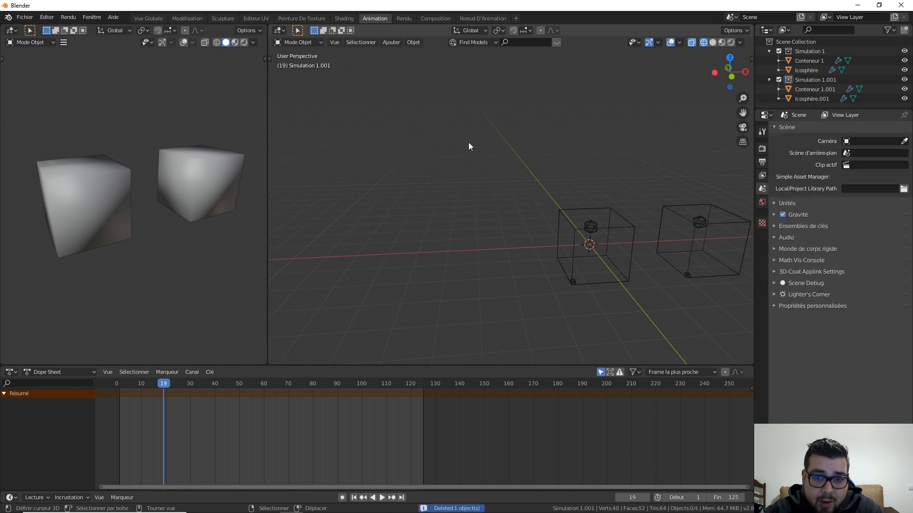
middle_click_drag(469, 142, 466, 162)
scroll(522, 189, "up", 3)
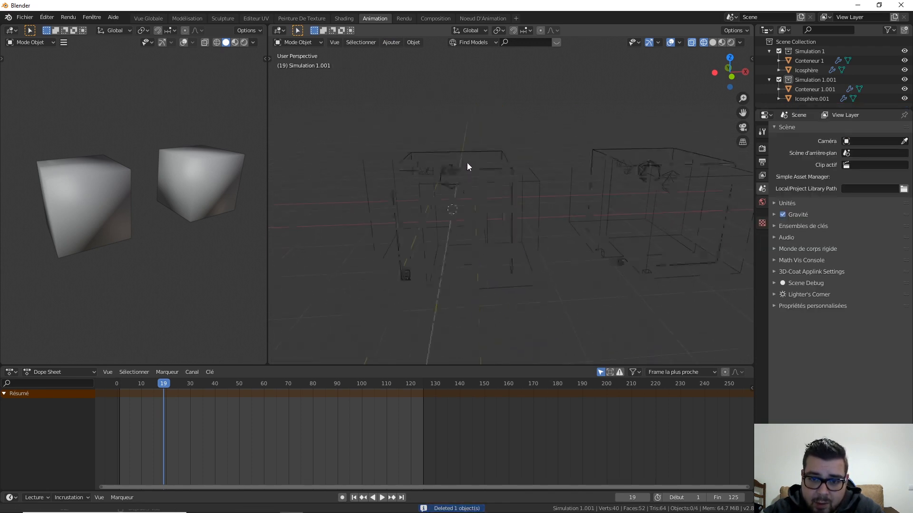
Set the mesh Particle Radius of Conteneur 1 to 0.1
right_click(465, 161)
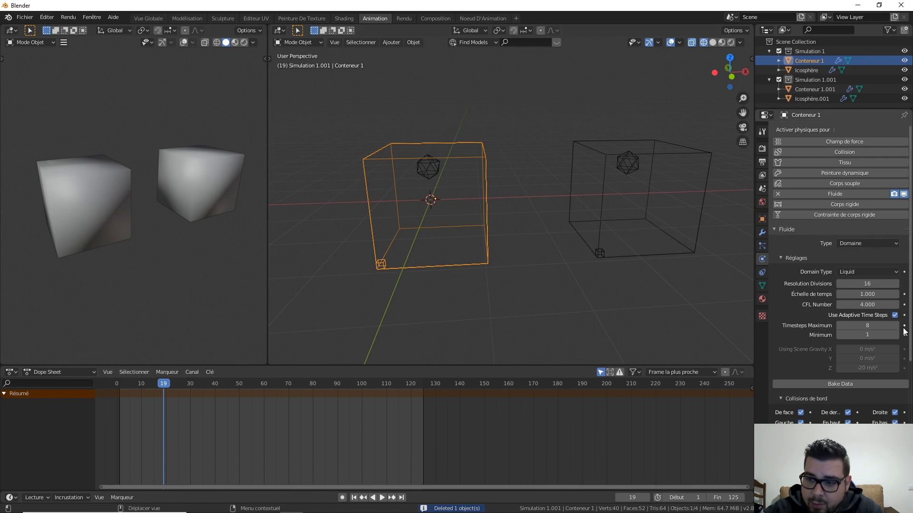
scroll(855, 371, "down", 4)
left_click(867, 397)
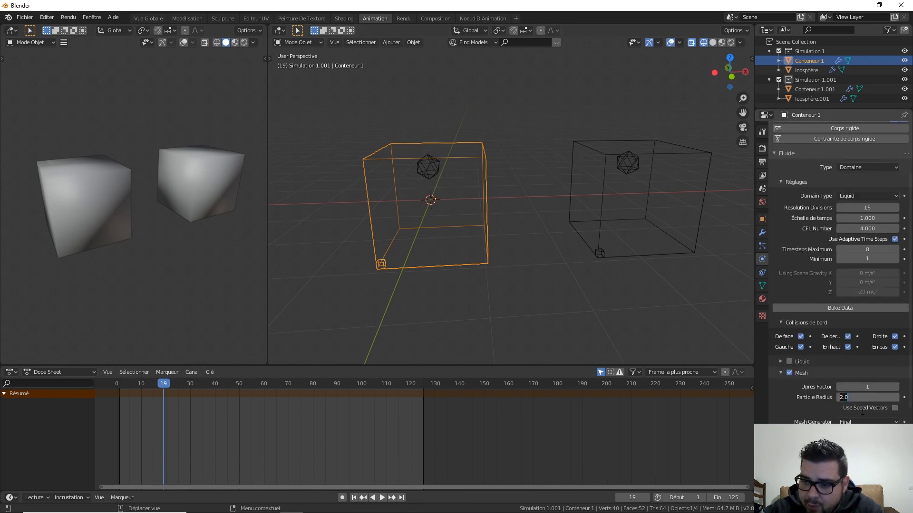
type("2.0")
type("0.")
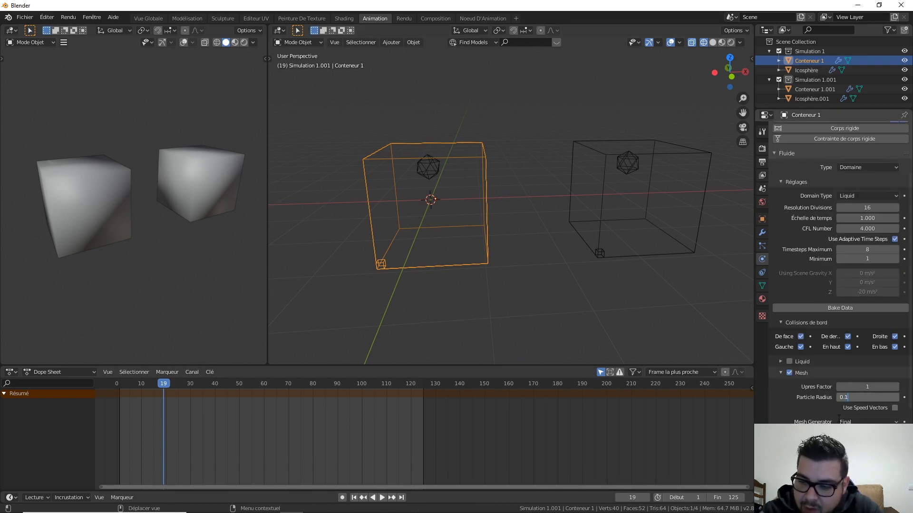
type("1")
key("Return")
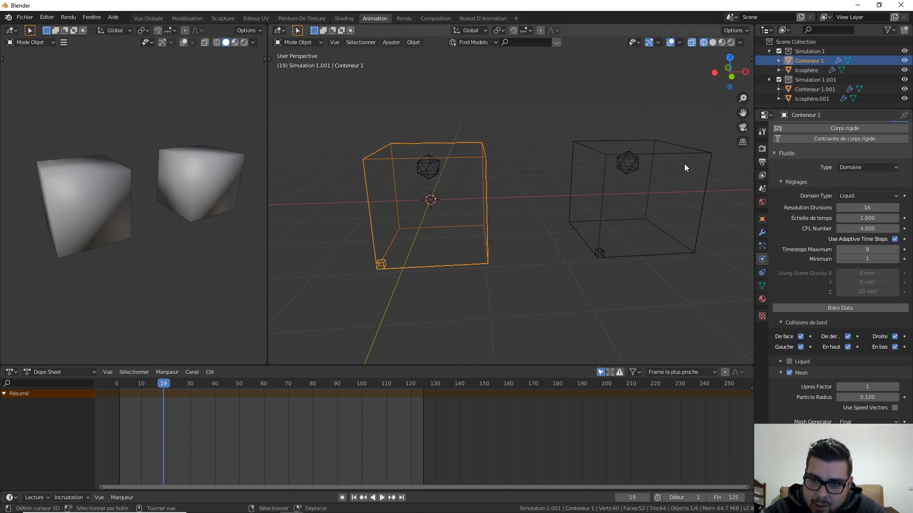
Set the mesh Particle Radius of Conteneur 1.001 to 3
left_click(694, 157)
left_click(868, 397)
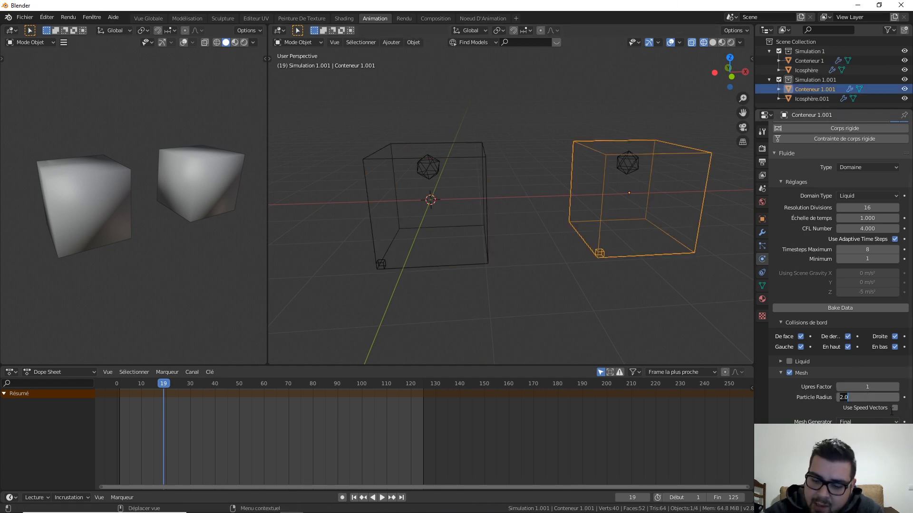
type("3")
key("Return")
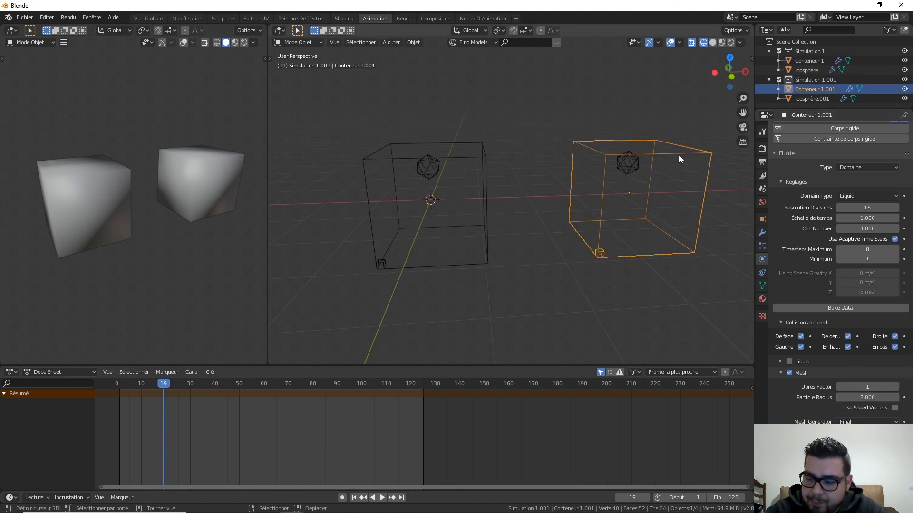
Bake the fluid data and the mesh of both Conteneur 1.001 and Conteneur 1
left_click(819, 308)
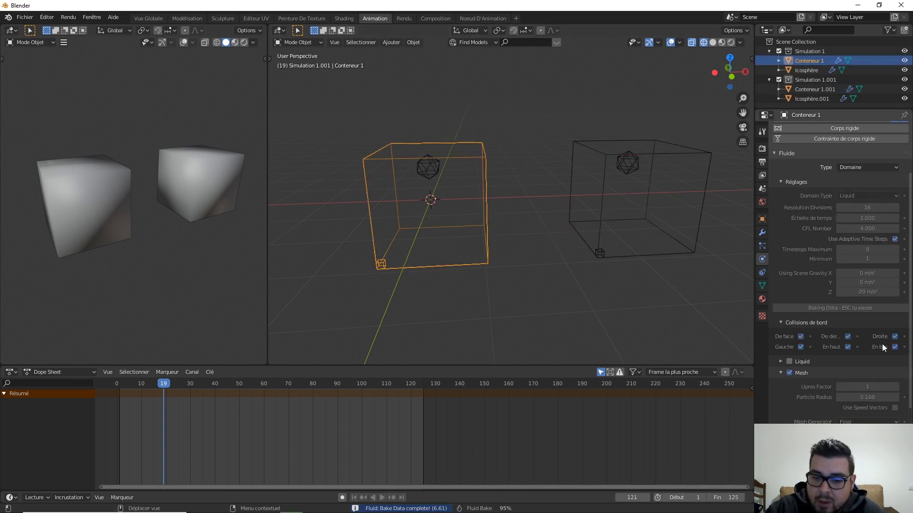
scroll(865, 349, "down", 6)
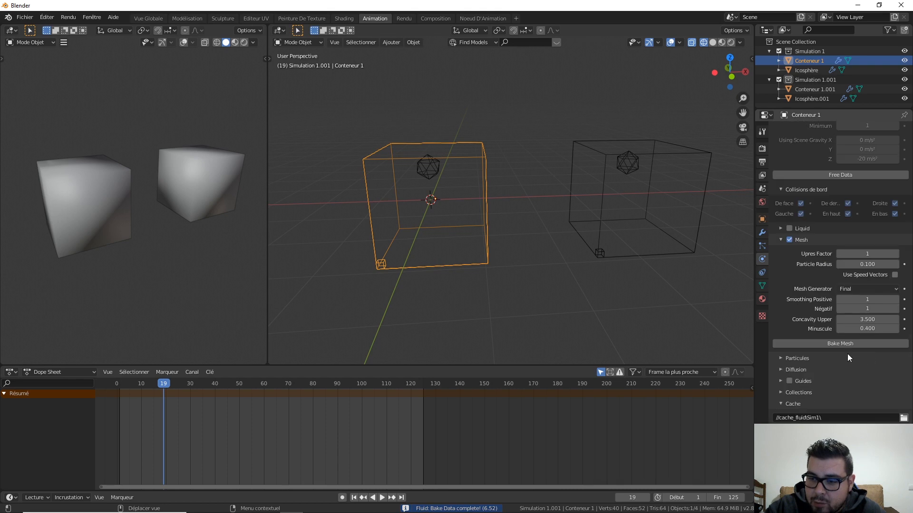
left_click(847, 343)
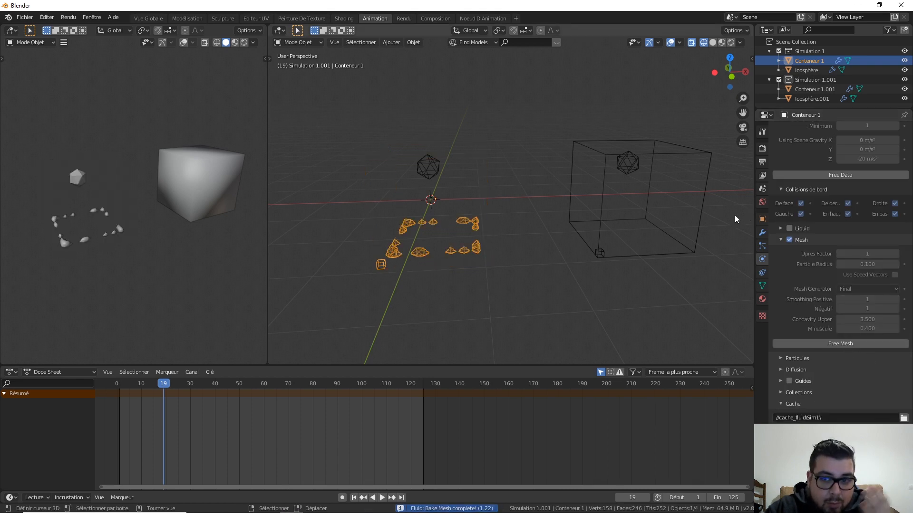
left_click(686, 153)
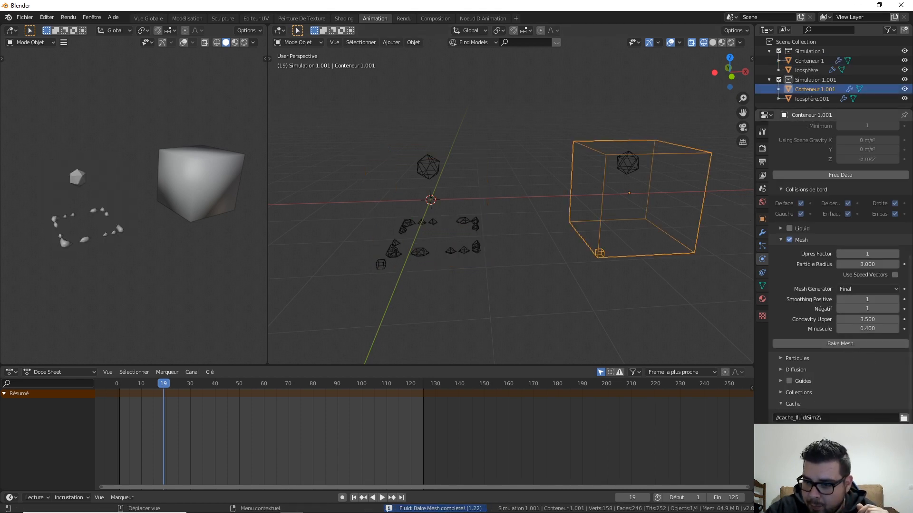
left_click(863, 343)
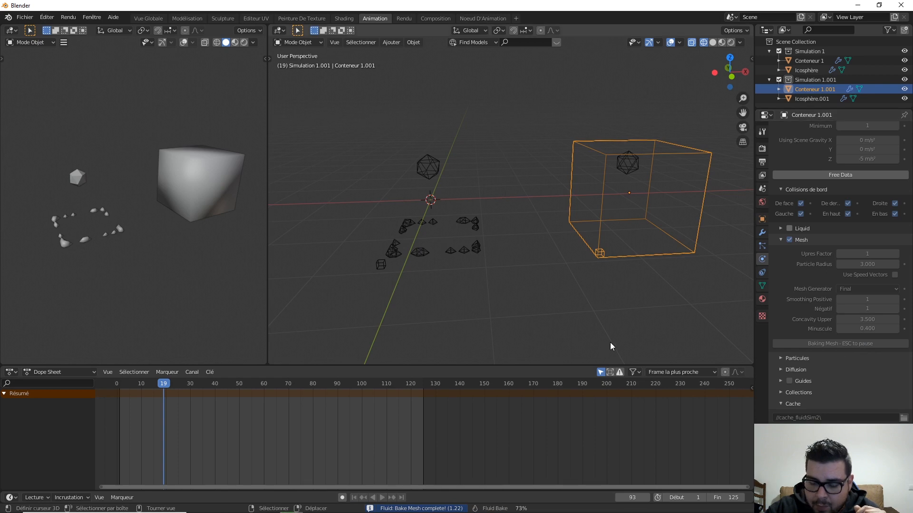
Play the animation from frame 1 and examine the liquid mesh of Conteneur 1 close up against its icosphere
mouse_move(360, 494)
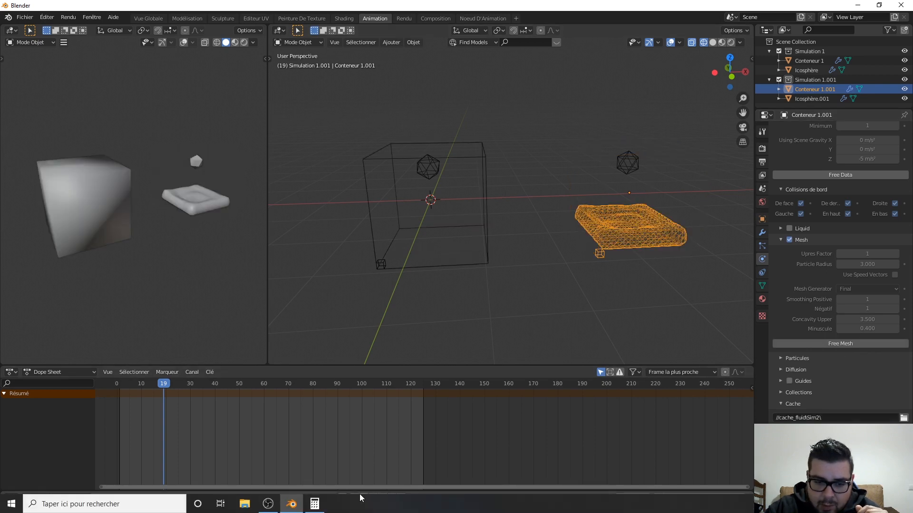
left_click(353, 498)
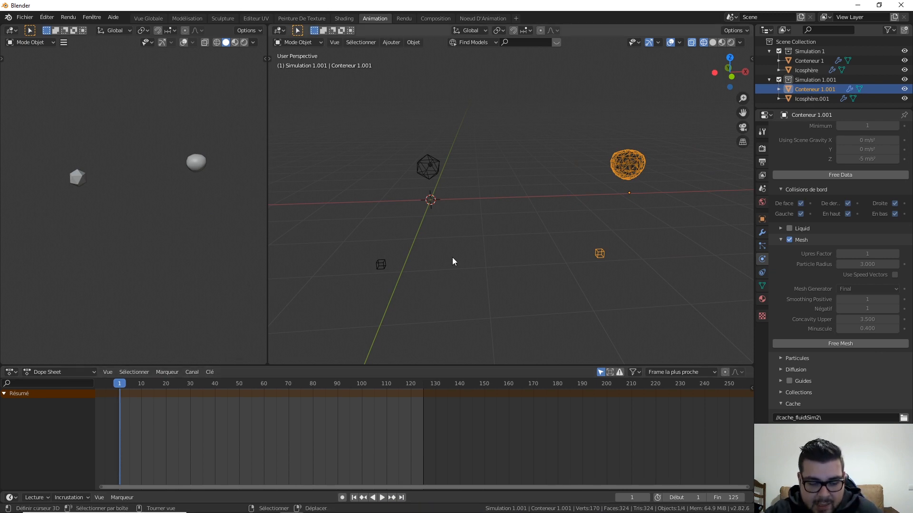
middle_click_drag(438, 215, 499, 226, "shift")
scroll(477, 266, "up", 4)
scroll(434, 238, "up", 4)
middle_click_drag(437, 236, 503, 204, "shift")
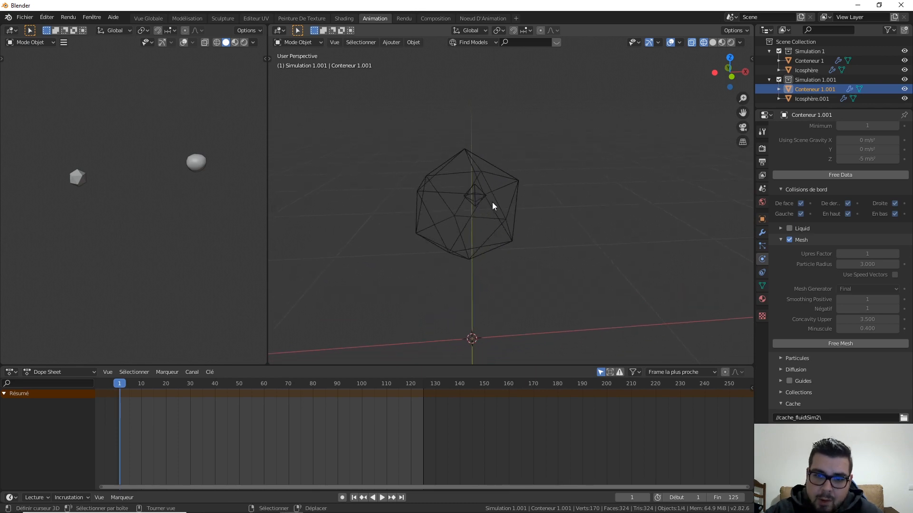
left_click(382, 498)
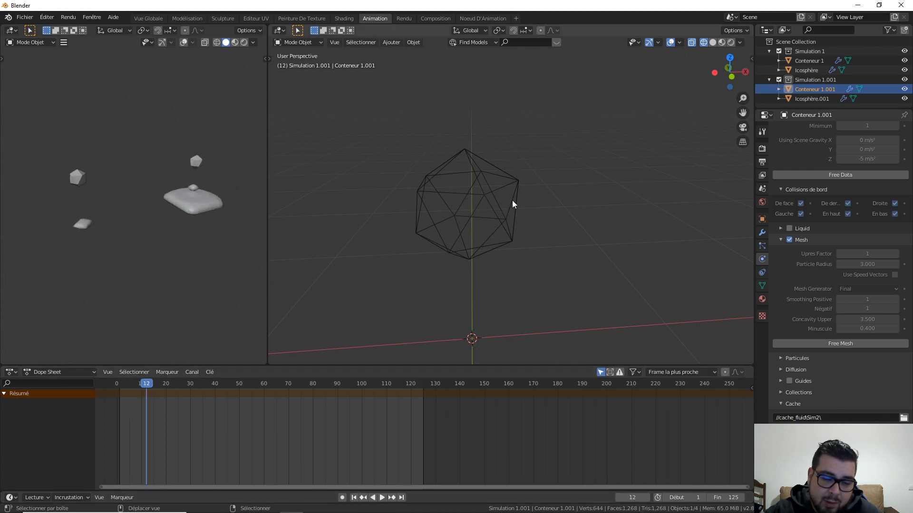
middle_click_drag(512, 200, 520, 84, "shift")
middle_click_drag(510, 255, 516, 207, "shift")
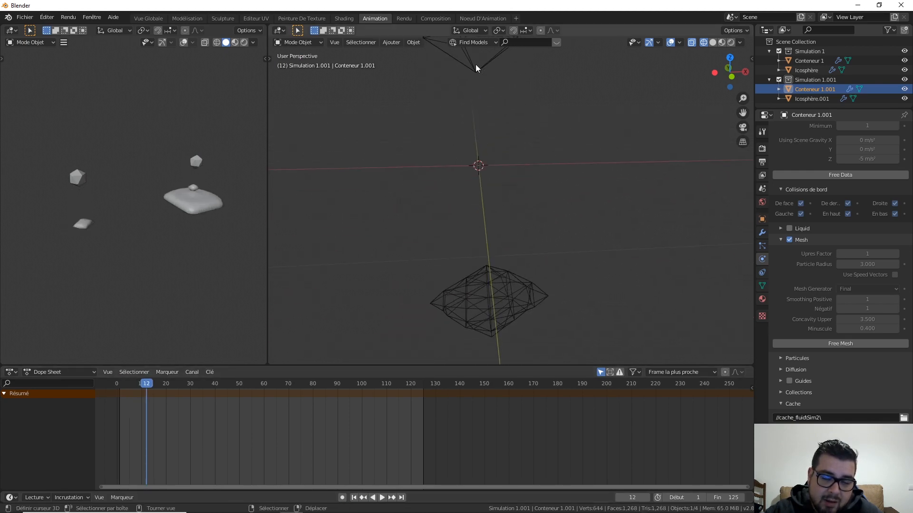
middle_click_drag(518, 85, 510, 189, "shift")
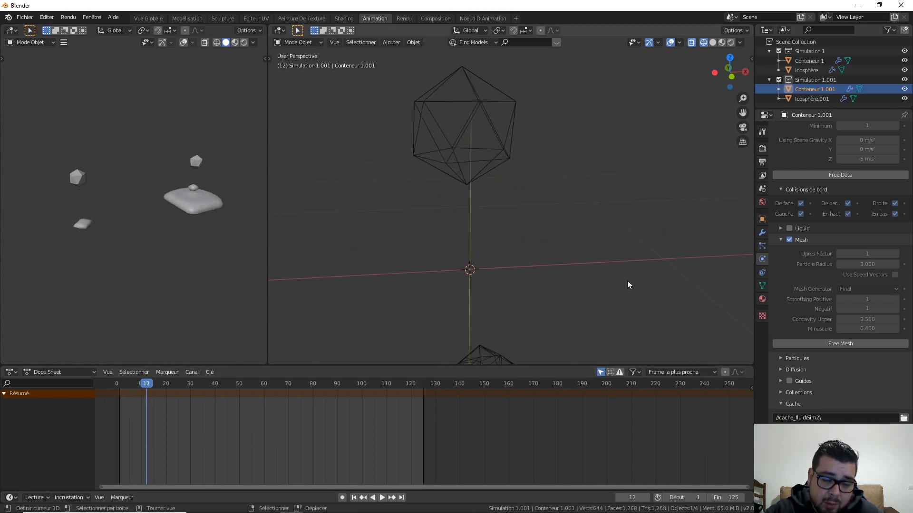
middle_click_drag(627, 284, 626, 154, "shift")
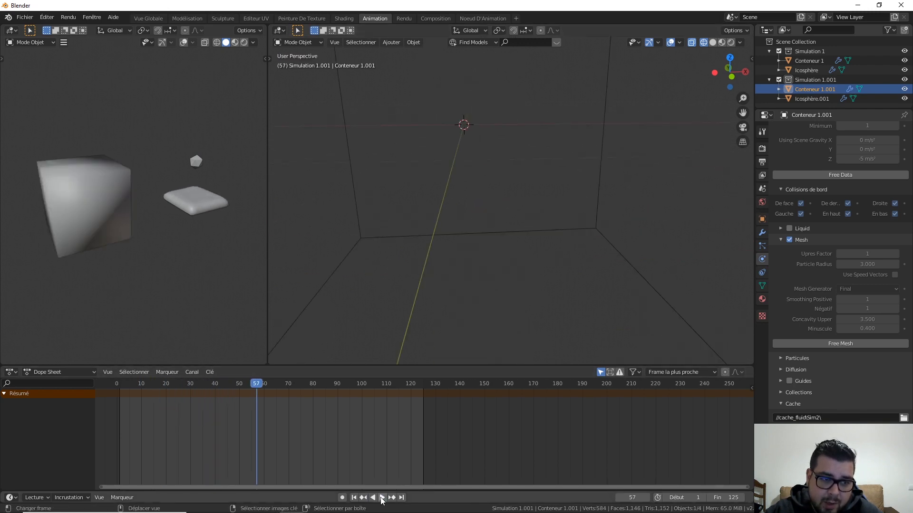
Return to frame 1 and scrub to frame 24, comparing the liquid mesh of Conteneur 1 with that of Conteneur 1.001
key("shift+Left")
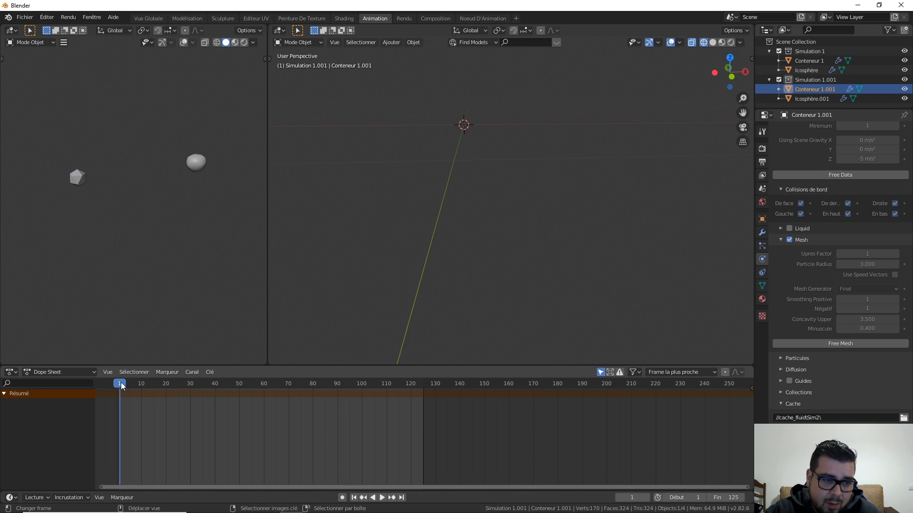
mouse_move(121, 386)
left_mouse_down()
mouse_move(230, 410)
mouse_move(129, 402)
left_mouse_up()
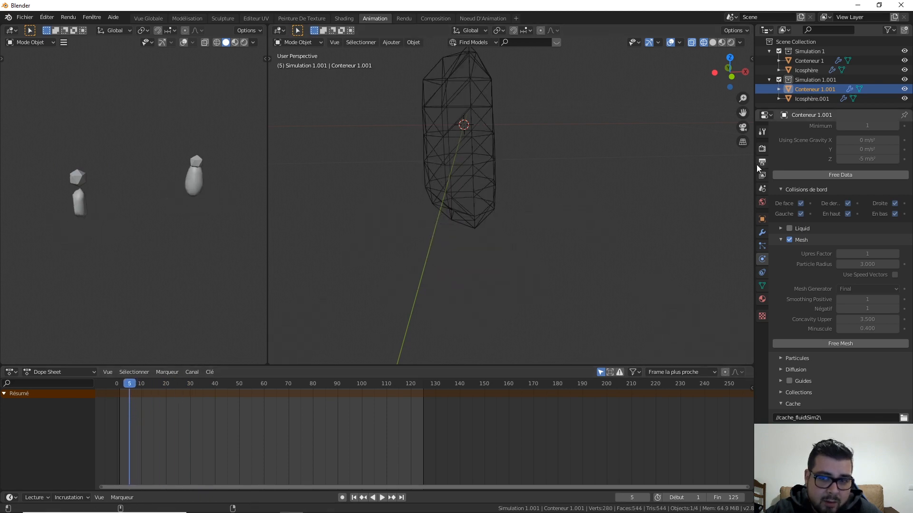
middle_click_drag(660, 173, 514, 174, "shift")
scroll(606, 188, "down", 2)
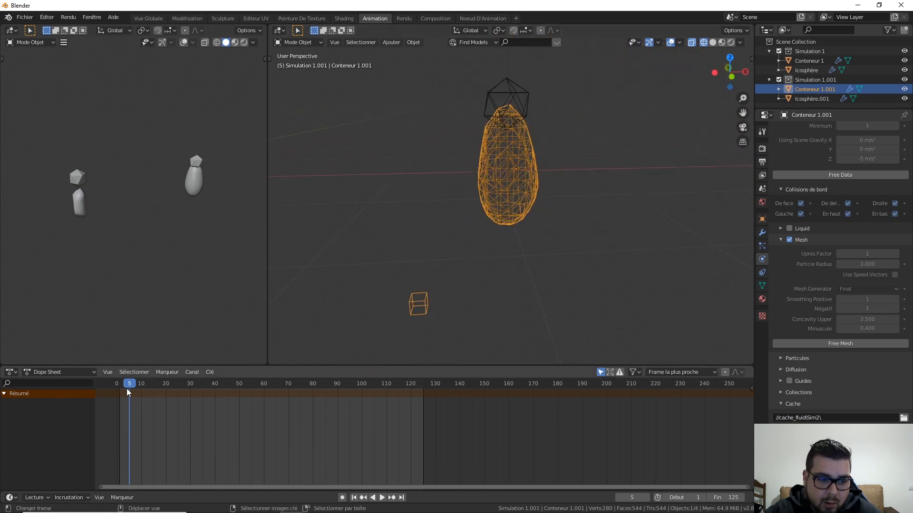
key("space")
left_click_drag(137, 390, 173, 393)
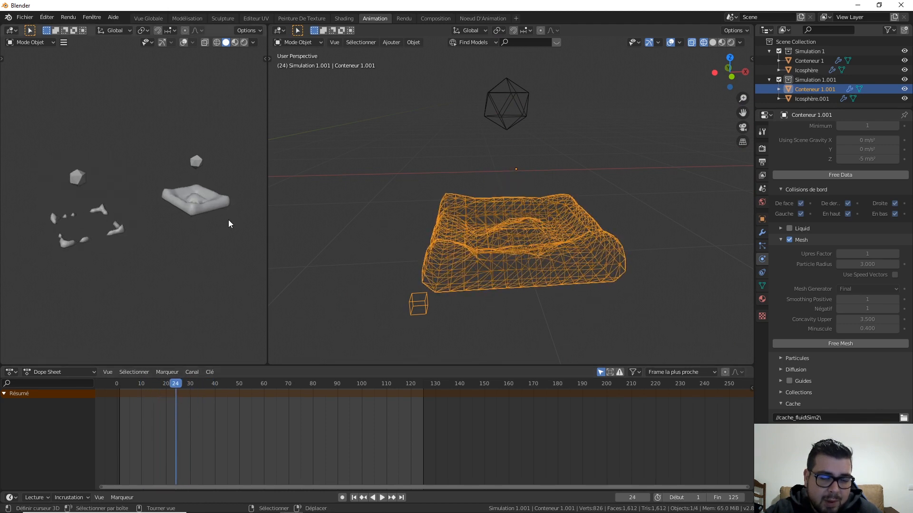
Examine both liquid meshes close up in the shaded view while scrubbing from frame 24 to frame 42
middle_click_drag(211, 285, 220, 202)
scroll(198, 256, "up", 2)
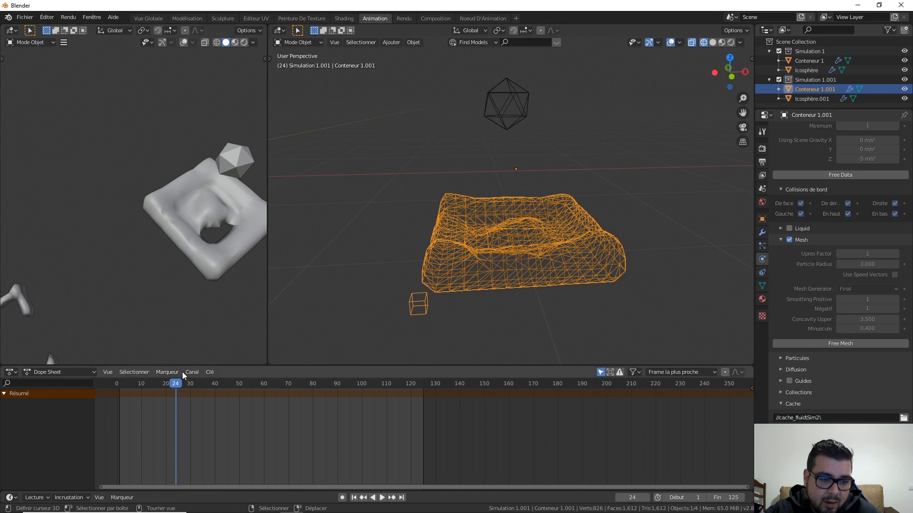
left_click_drag(172, 384, 175, 383)
middle_click_drag(185, 214, 147, 260)
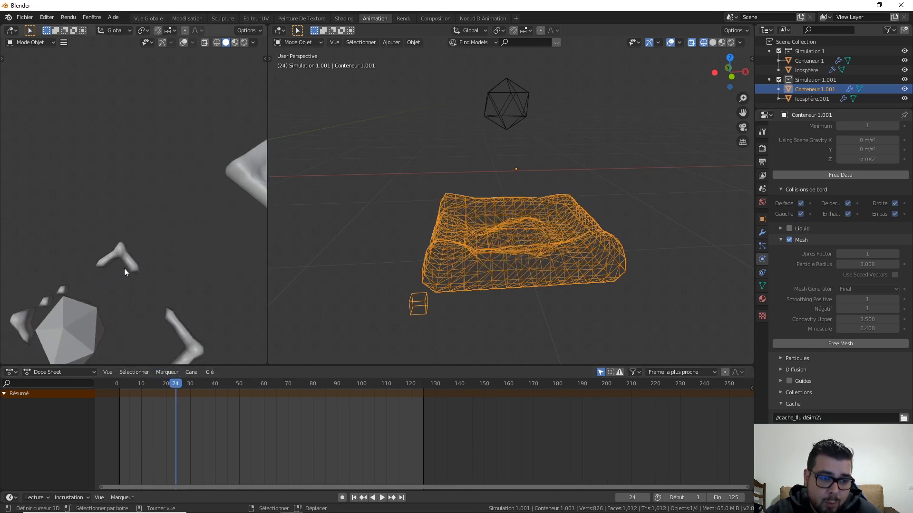
left_click_drag(176, 386, 220, 387)
middle_click_drag(207, 316, 180, 204)
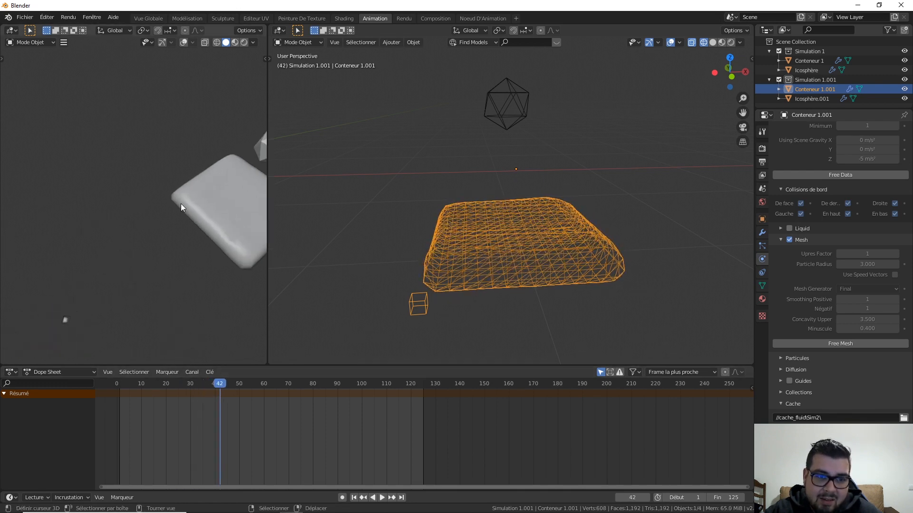
Free the baked mesh of Conteneur 1.001 and the baked data of Conteneur 1
left_click(857, 342)
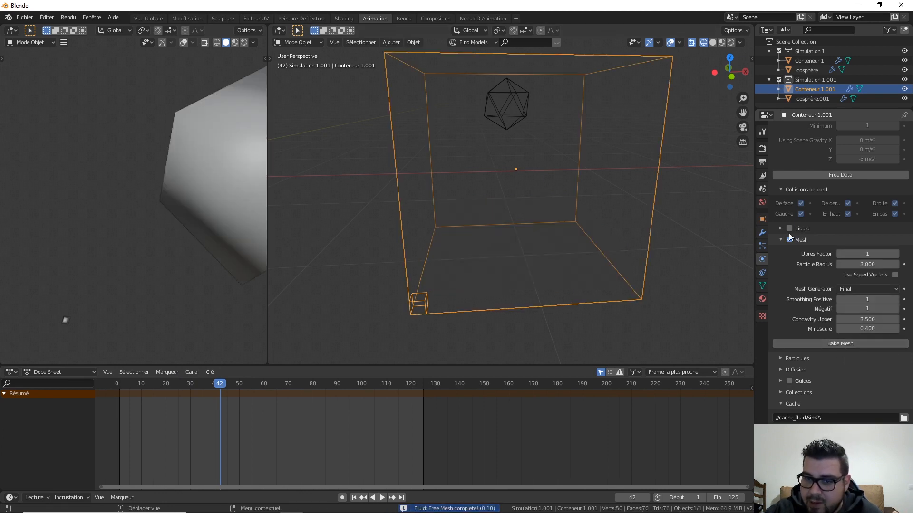
scroll(528, 271, "down", 6)
left_click(369, 236)
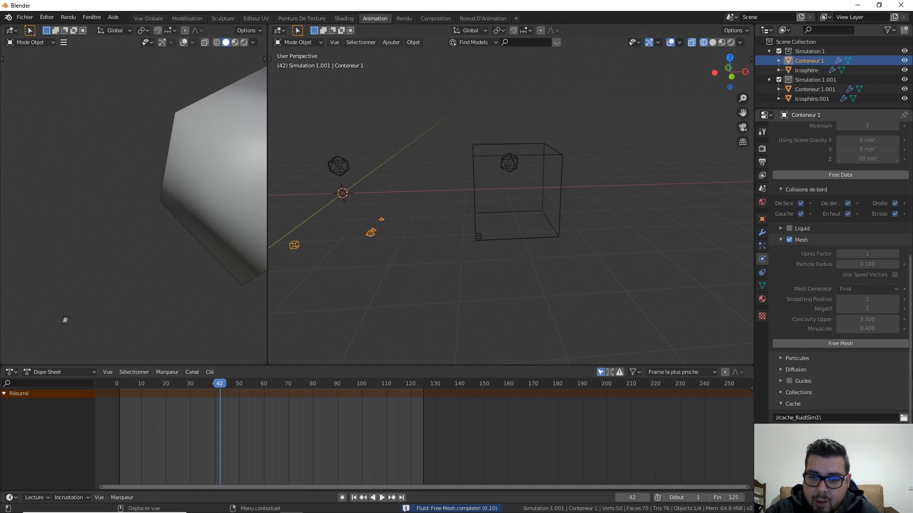
scroll(852, 292, "up", 2)
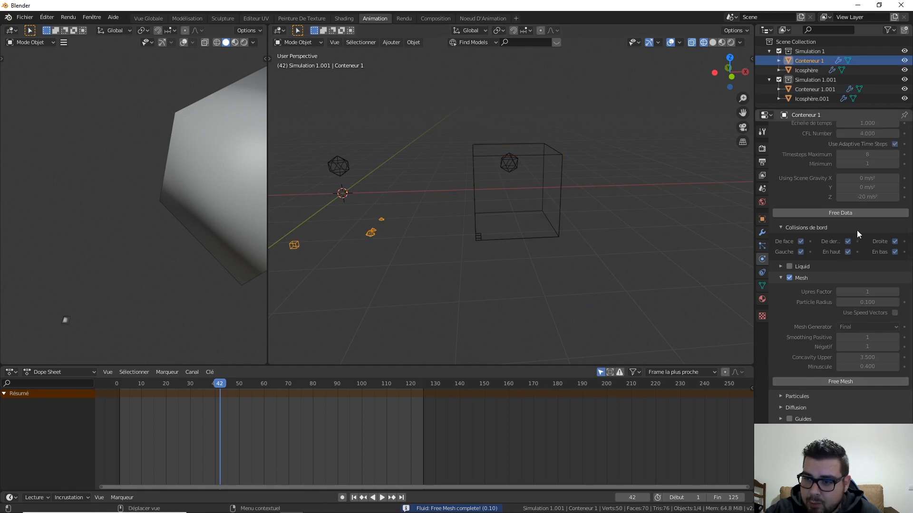
left_click(858, 213)
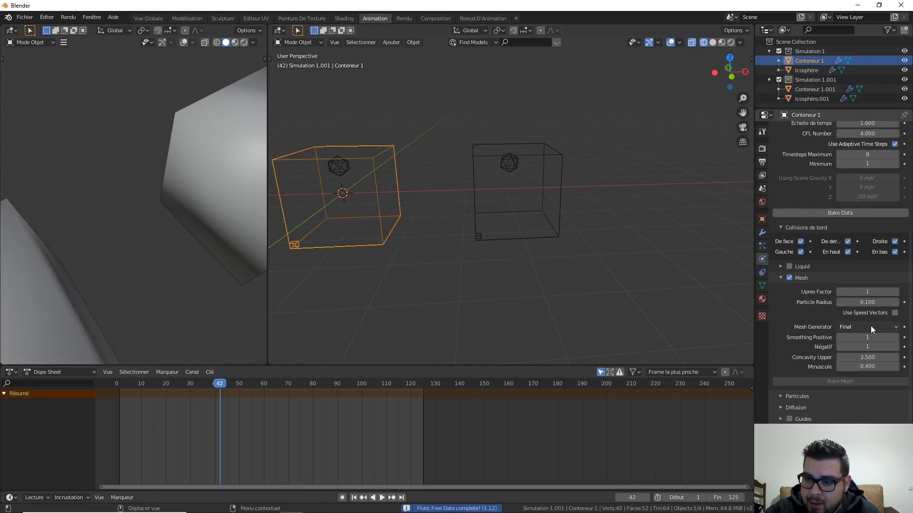
Set the mesh Particle Radius to 2 on both Conteneur 1 and Conteneur 1.001
left_click(867, 303)
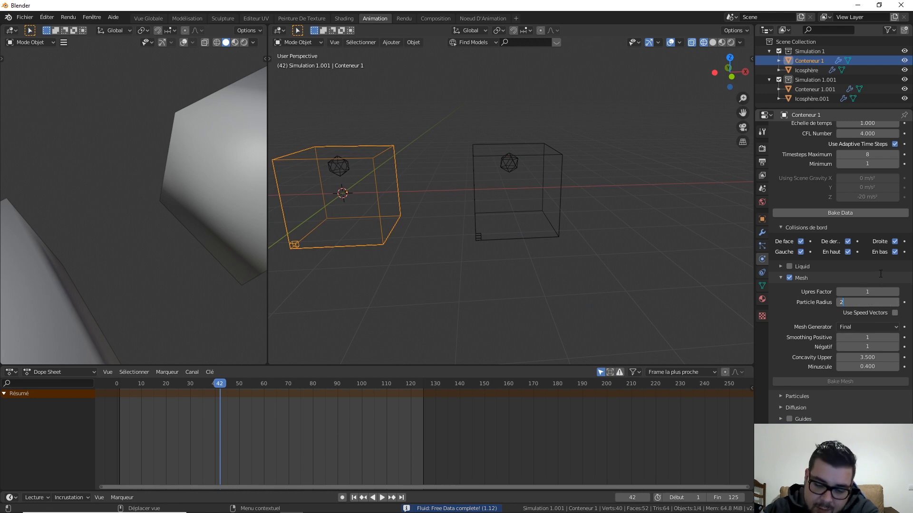
type("2")
key("Return")
left_click(541, 168)
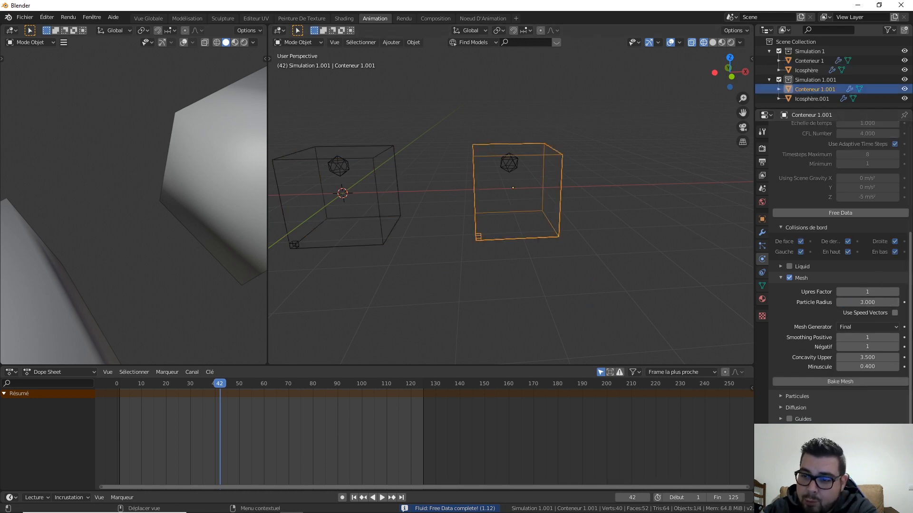
left_click(866, 303)
type("2")
key("Return")
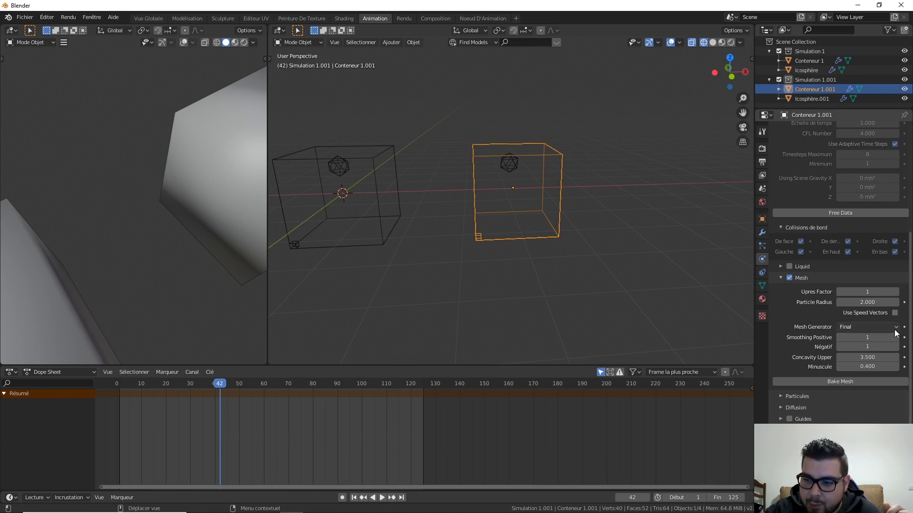
Set the mesh Upres Factor of Conteneur 1.001 to 5 and its Mesh Generator to Prévisualisation
left_click(877, 327)
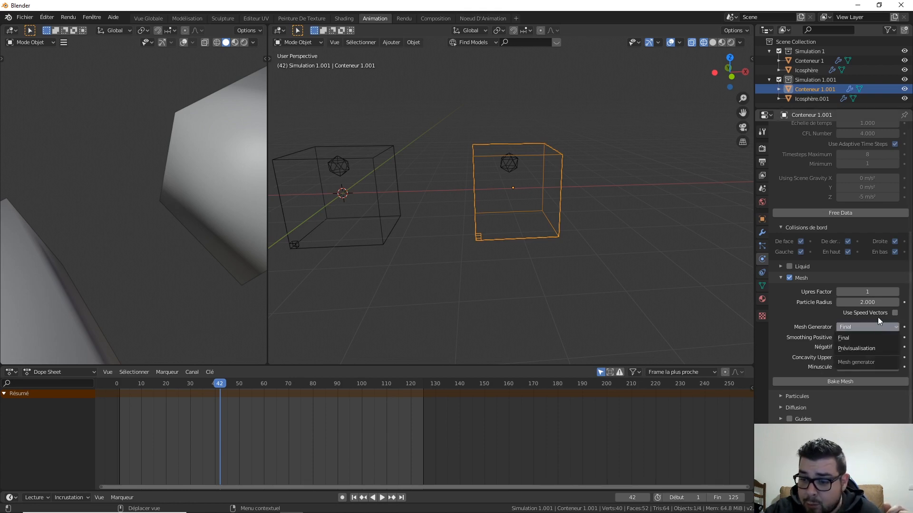
left_click(860, 338)
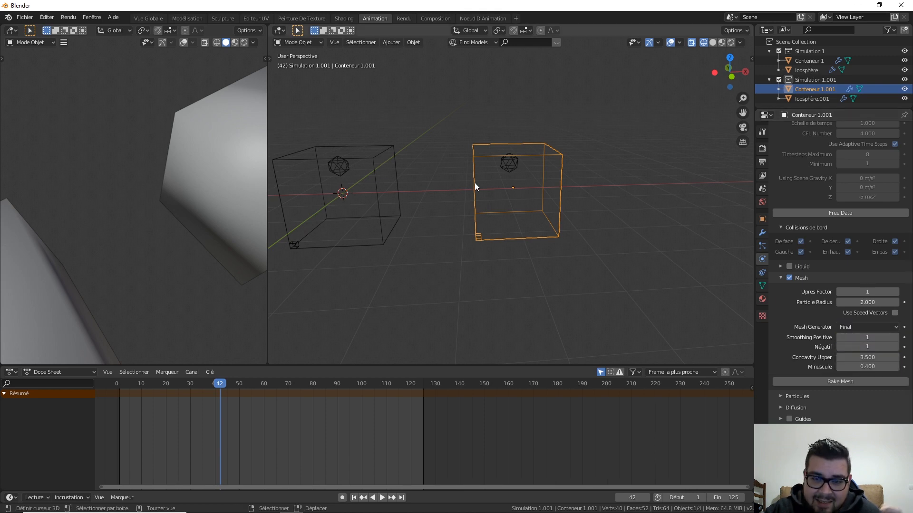
left_click(895, 292)
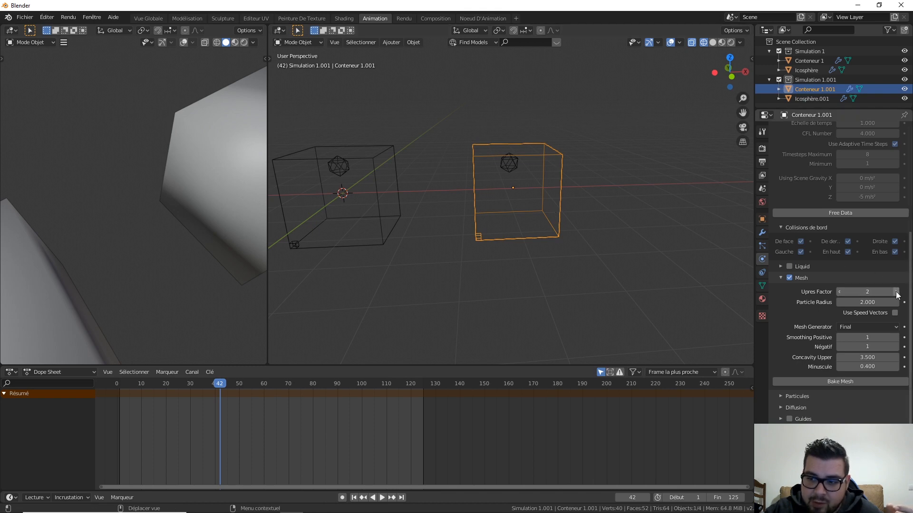
left_click(894, 292)
left_click(892, 292)
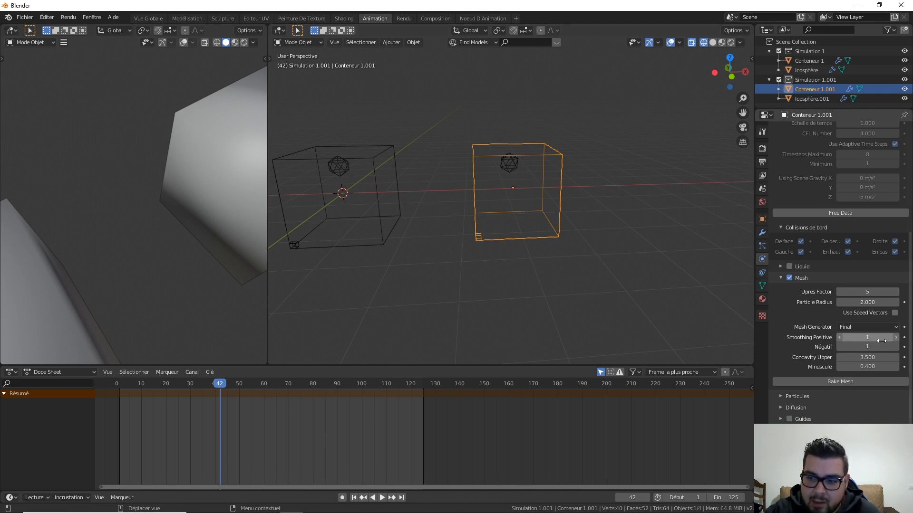
left_click(870, 327)
left_click(864, 349)
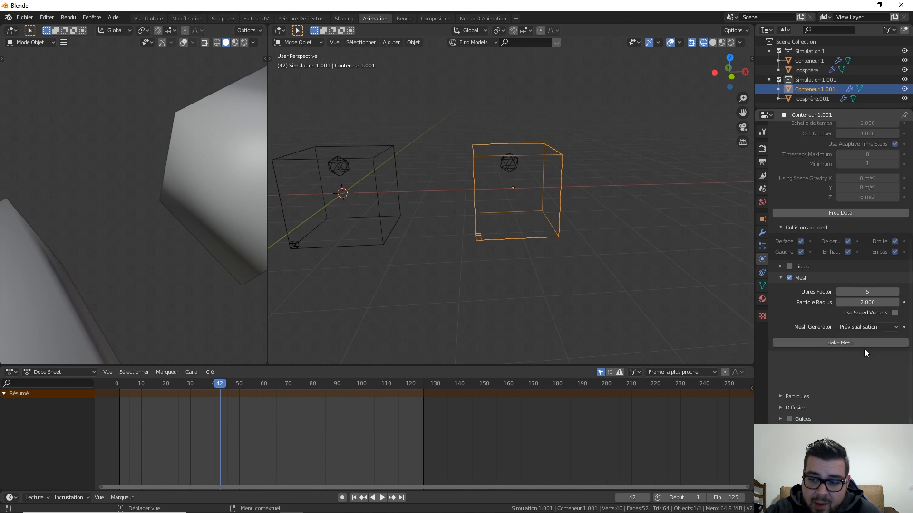
Set the mesh Upres Factor of Conteneur 1 to 5, keeping its Mesh Generator on Final
right_click(367, 158, "shift")
left_click(394, 189)
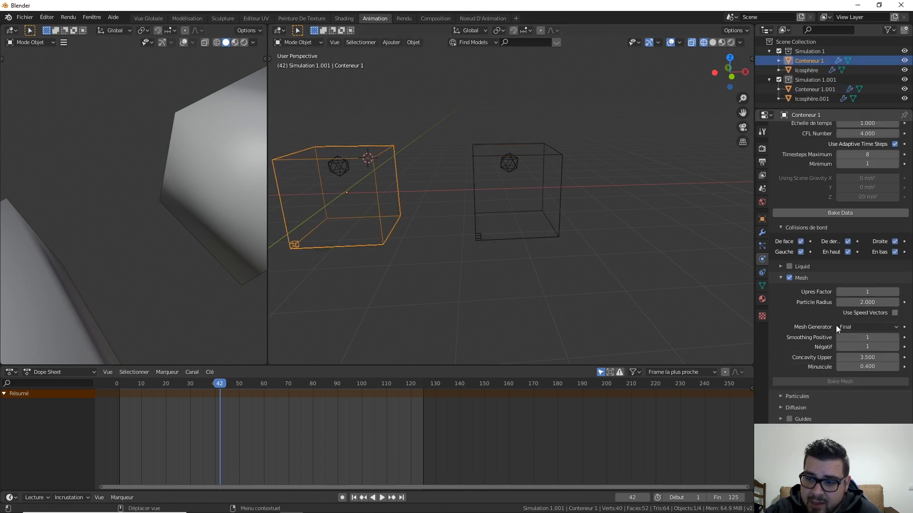
left_click(894, 293)
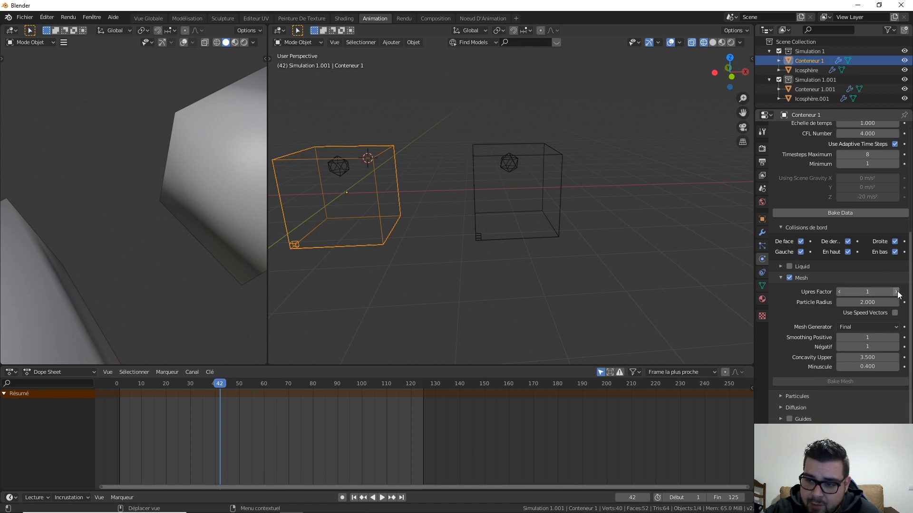
left_click(897, 292)
left_click(897, 292)
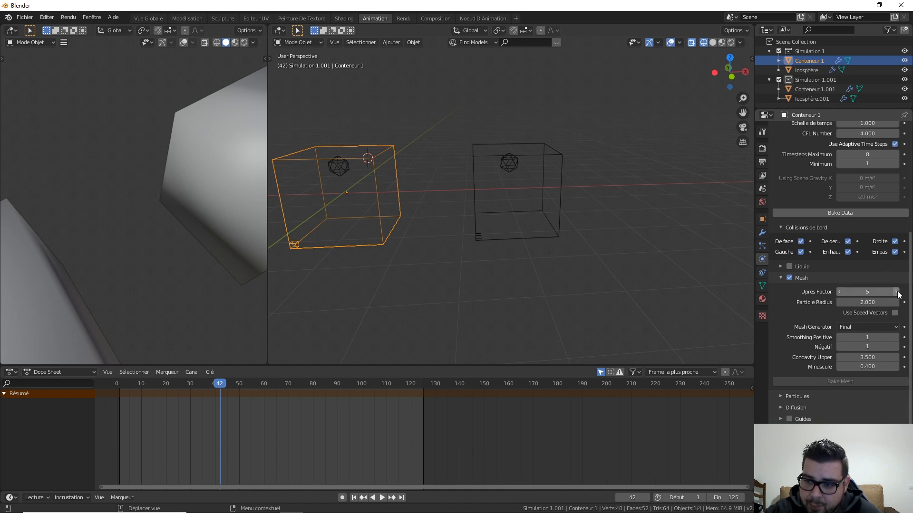
left_click(566, 201)
left_click(384, 195)
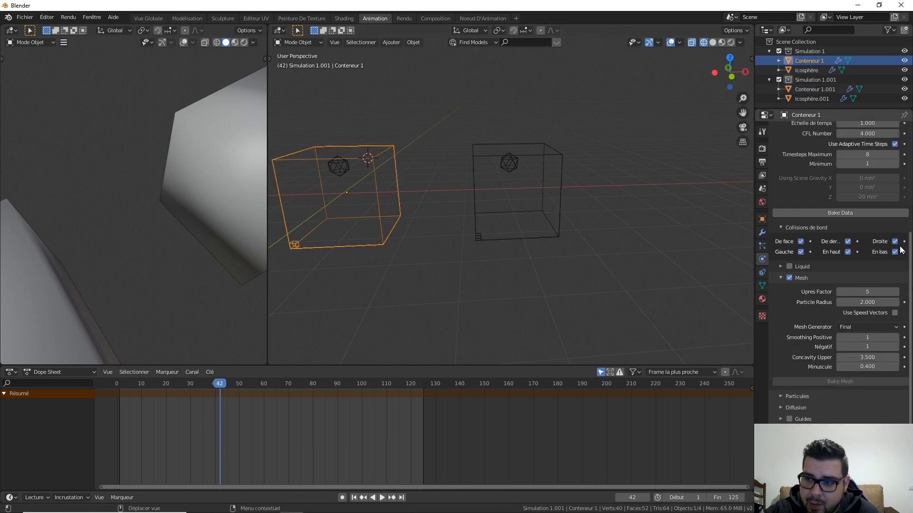
Bake the fluid data of Conteneur 1, and free and rebake the data of Conteneur 1.001
left_click(848, 214)
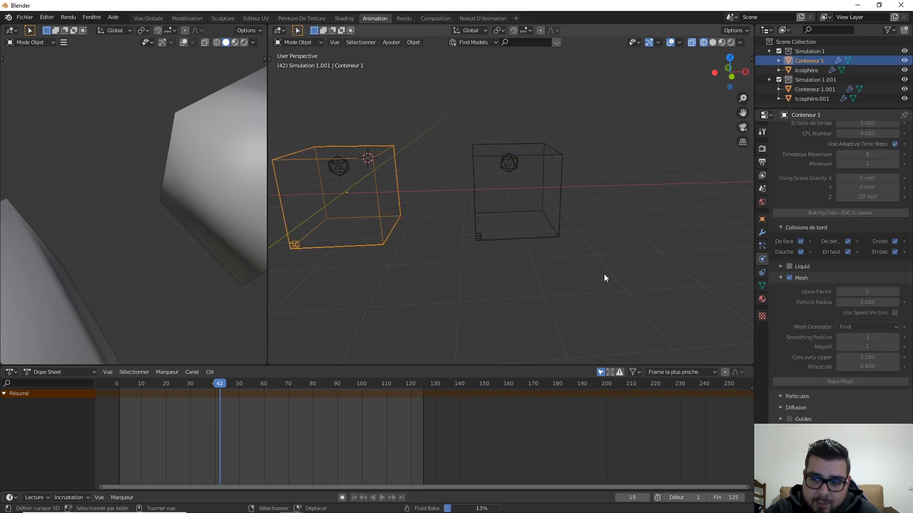
left_click(561, 204)
left_click(856, 341)
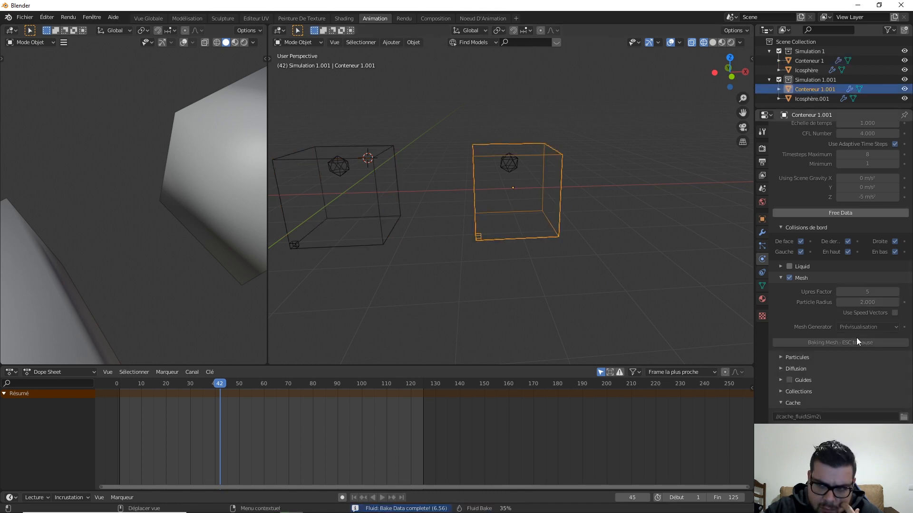
left_click(379, 186)
left_click(562, 205)
left_click(842, 214)
left_click(843, 214)
Bake the liquid mesh of both Conteneur 1 and Conteneur 1.001
left_click(378, 201)
left_click(842, 381)
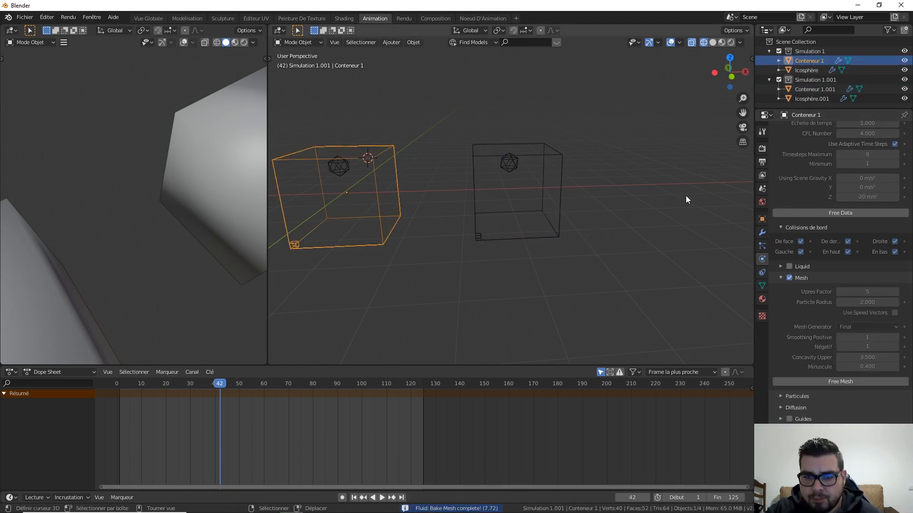
left_click(561, 202)
left_click(841, 342)
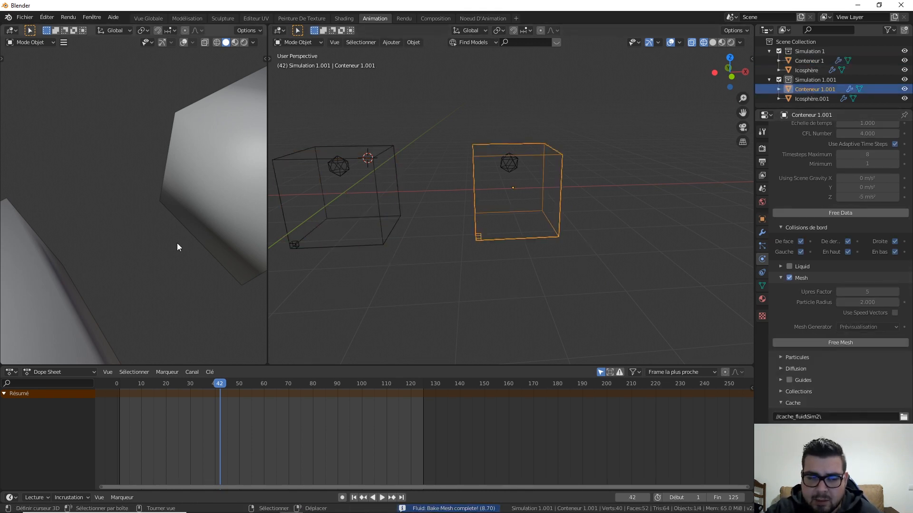
Go to frame 6 and examine the liquid mesh of Conteneur 1.001 close up in wireframe
scroll(177, 247, "down", 5)
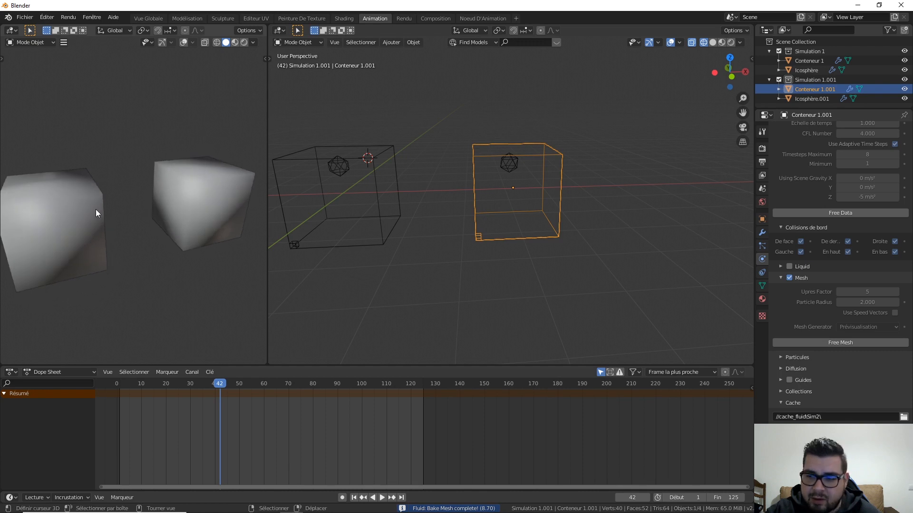
left_click(377, 188)
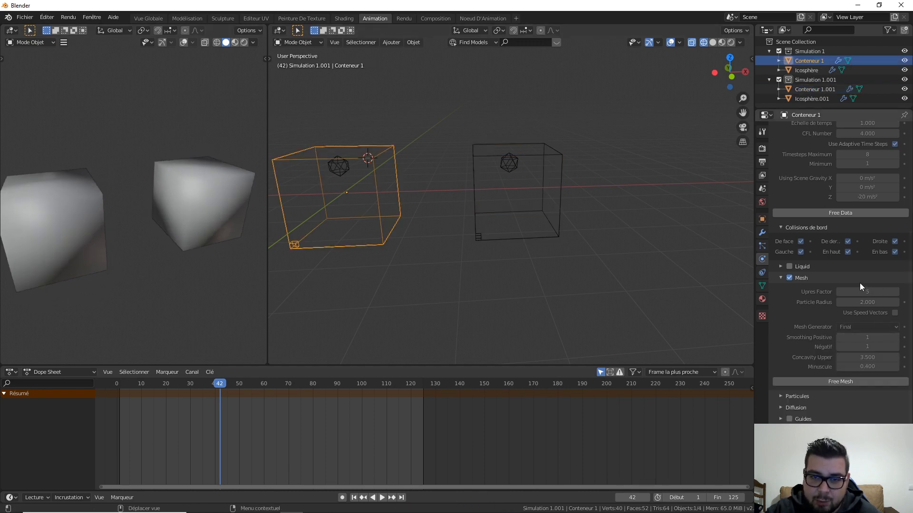
left_click(559, 169)
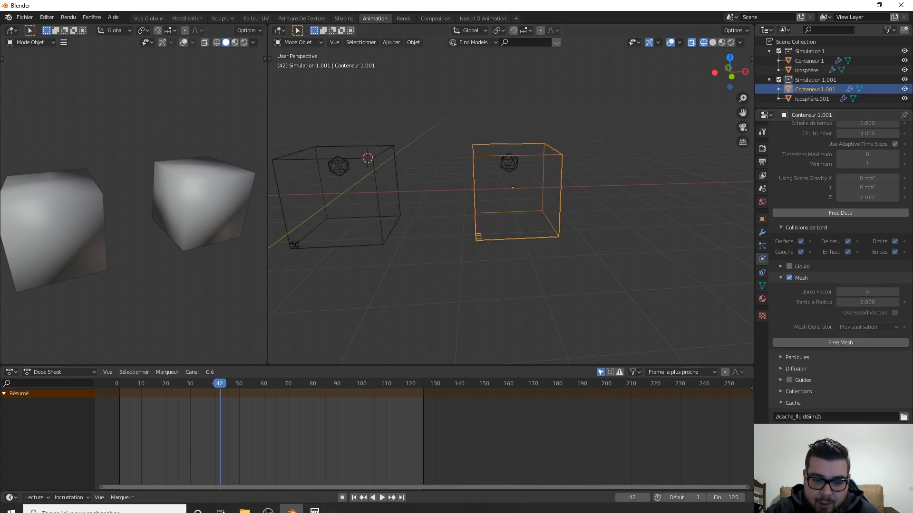
left_click(132, 383)
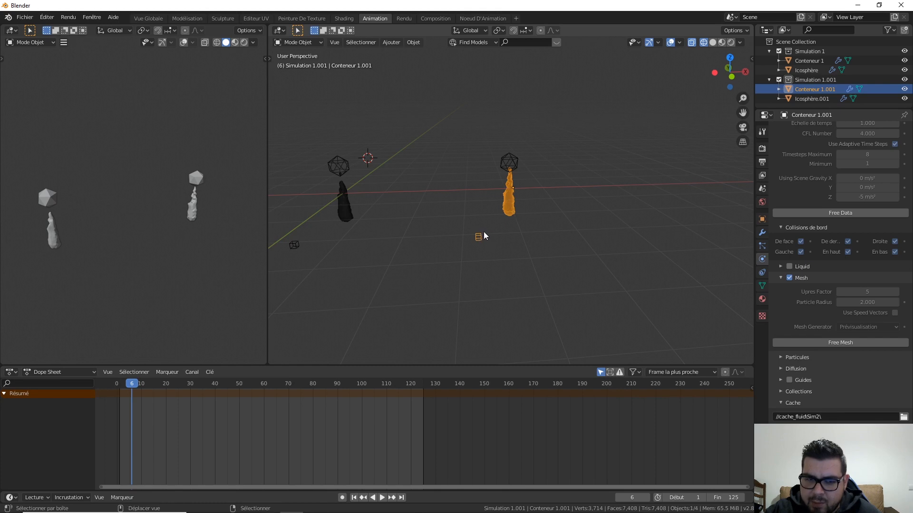
middle_click_drag(483, 232, 524, 249, "shift")
scroll(526, 249, "up", 6)
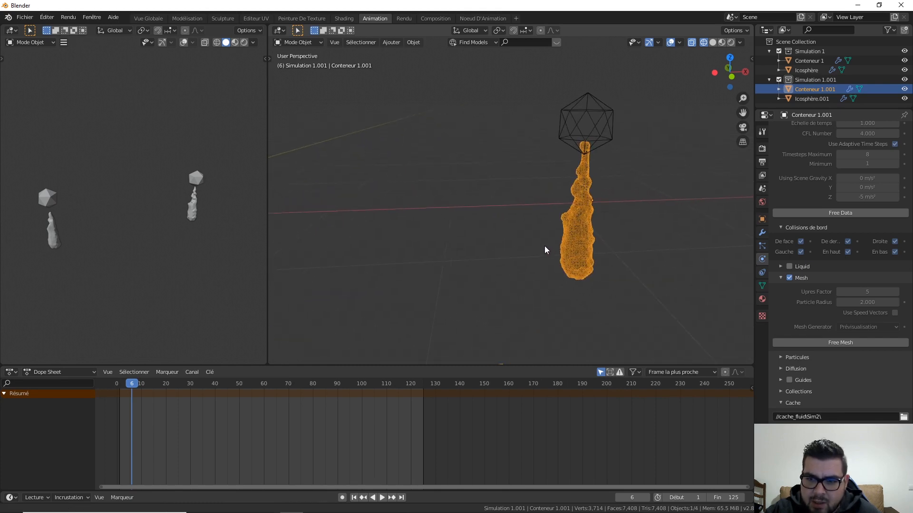
scroll(543, 246, "up", 6)
middle_click_drag(613, 248, 565, 207, "shift")
scroll(570, 255, "down", 2)
scroll(568, 250, "down", 2)
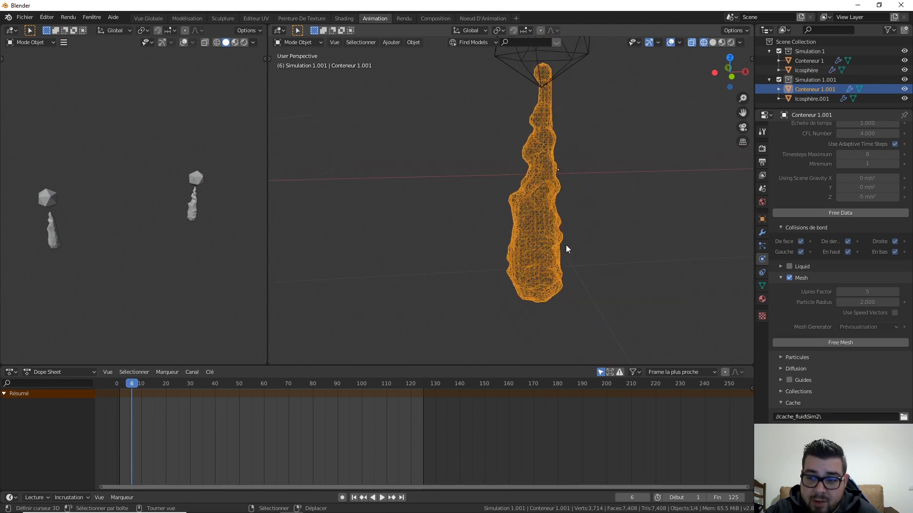
scroll(871, 335, "down", 1)
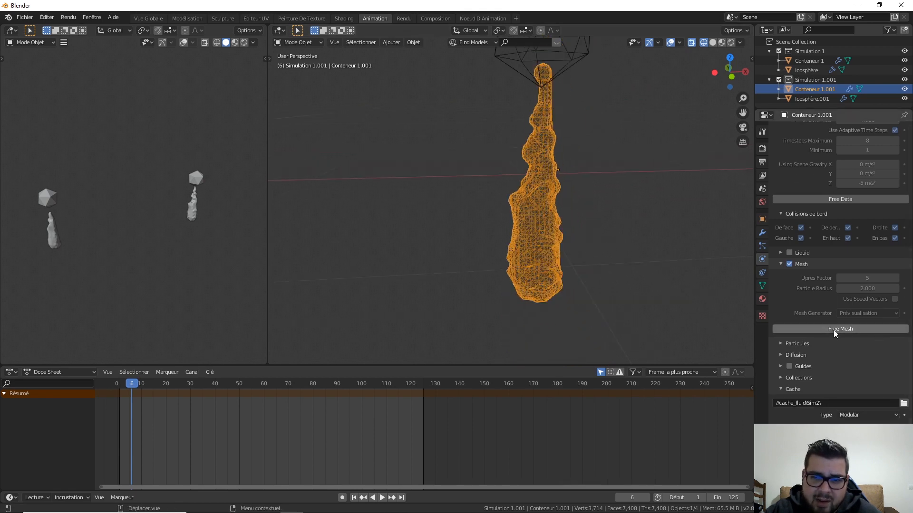
Examine the liquid mesh of Conteneur 1 close up and compare it with Conteneur 1.001 in the wireframe and shaded views
middle_click_drag(571, 276, 636, 254)
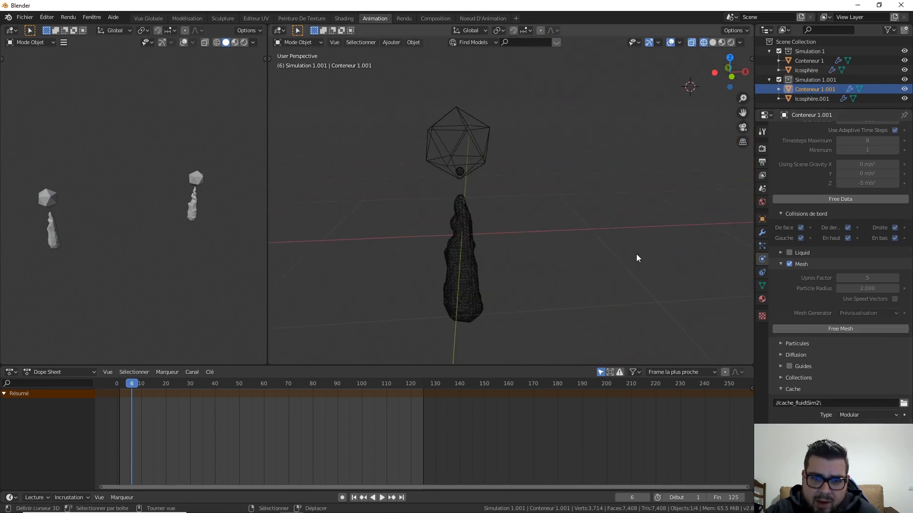
middle_click_drag(538, 246, 561, 239, "shift")
scroll(560, 238, "up", 7)
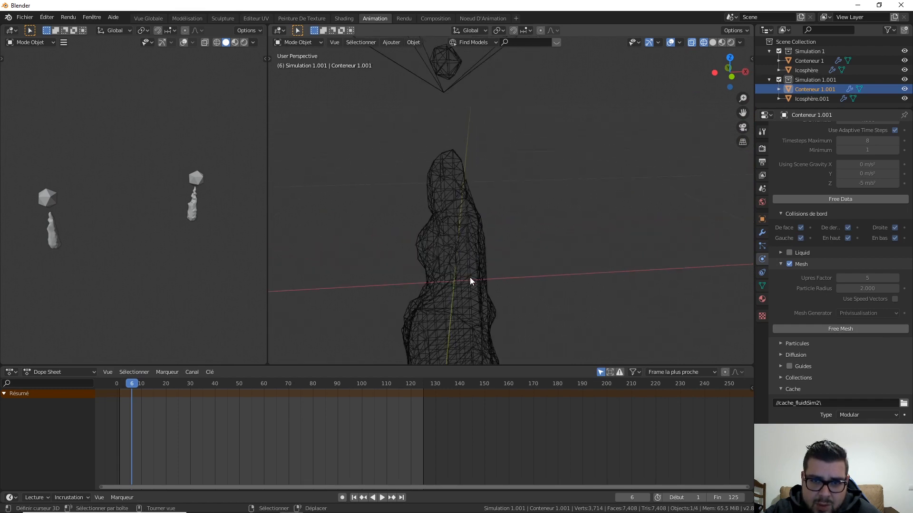
scroll(470, 278, "down", 6)
left_click(503, 264)
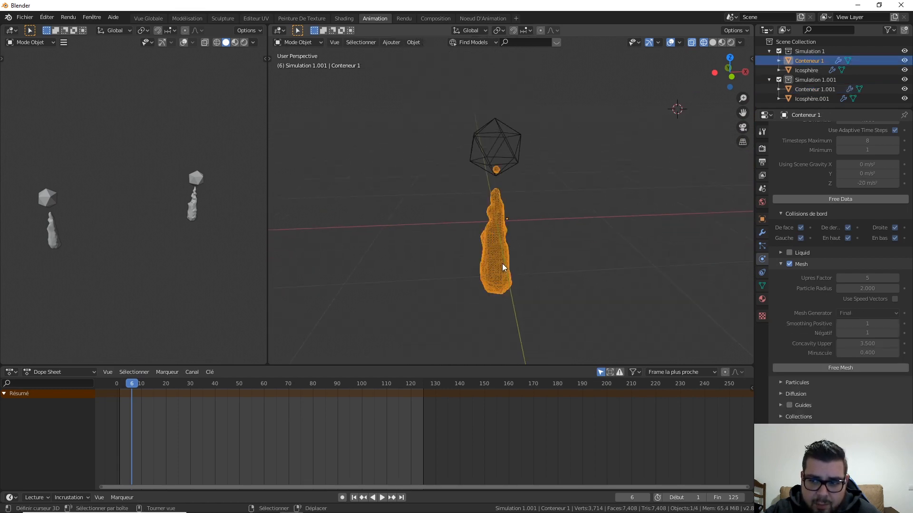
middle_click_drag(606, 259, 468, 246, "shift")
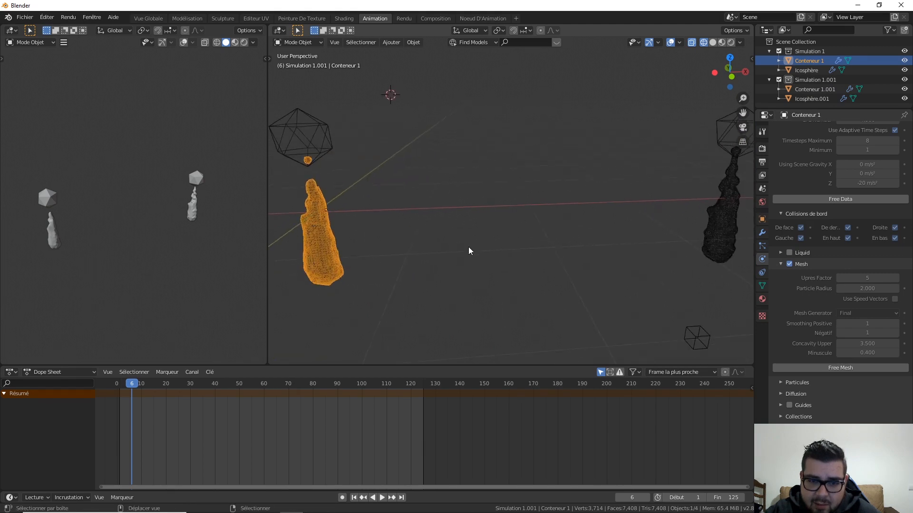
scroll(547, 245, "down", 2)
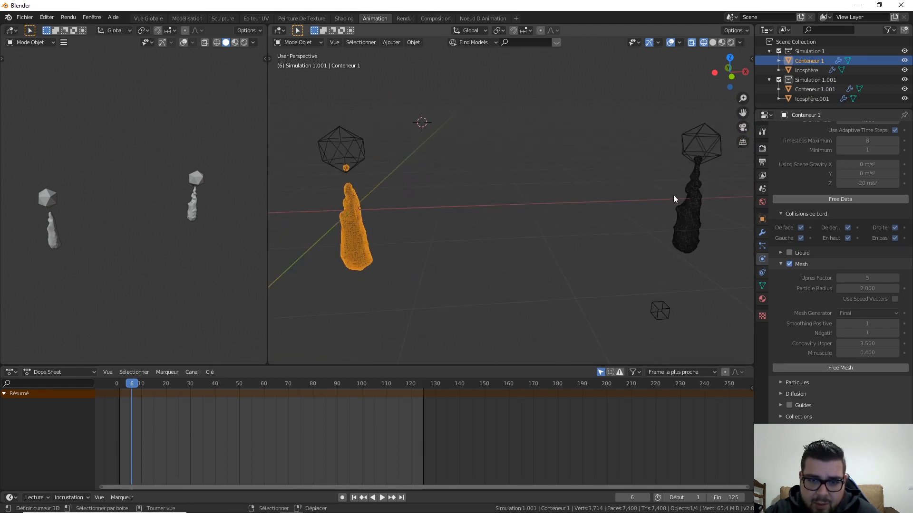
scroll(689, 193, "down", 2)
middle_click_drag(598, 211, 556, 210)
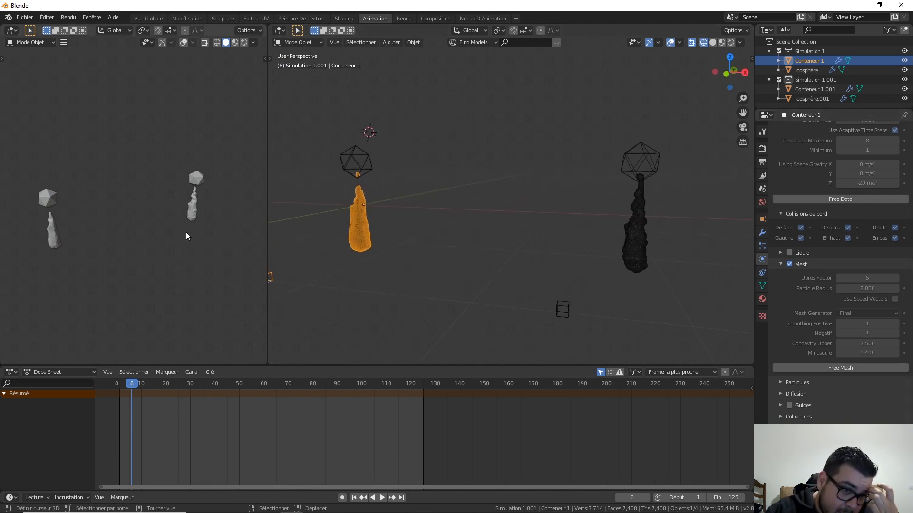
scroll(187, 232, "up", 2)
middle_click_drag(247, 239, 19, 204, "shift")
scroll(153, 250, "up", 4)
scroll(211, 224, "down", 5)
middle_click_drag(100, 204, 189, 201, "shift")
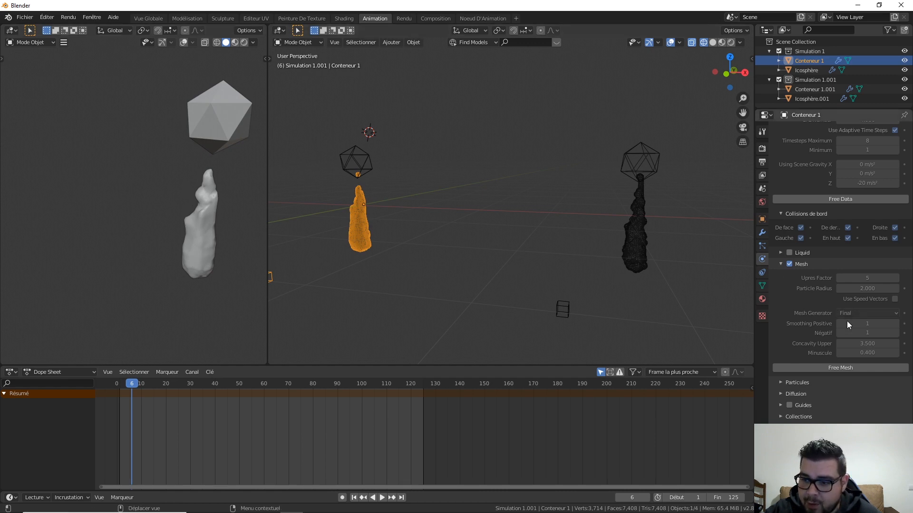
Free the baked meshes and fluid data of Conteneur 1 and Conteneur 1.001
left_click(843, 366)
left_click(635, 217)
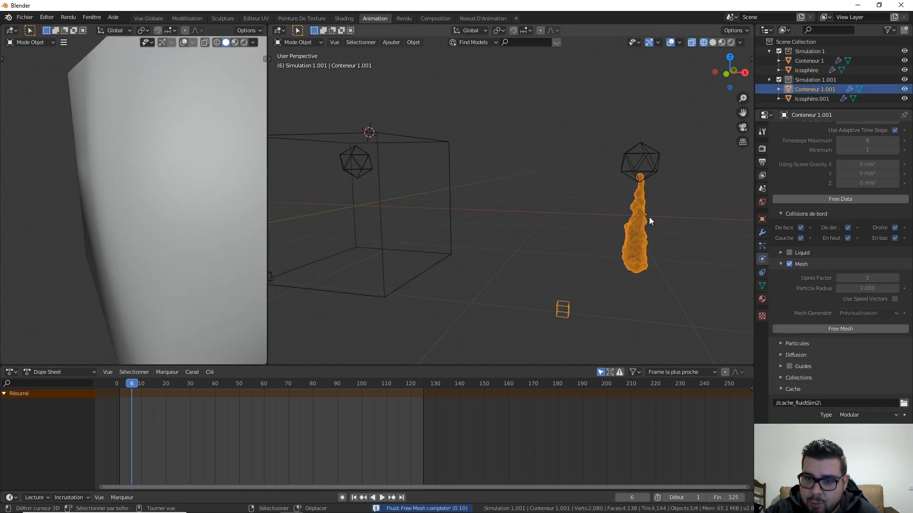
left_click(851, 329)
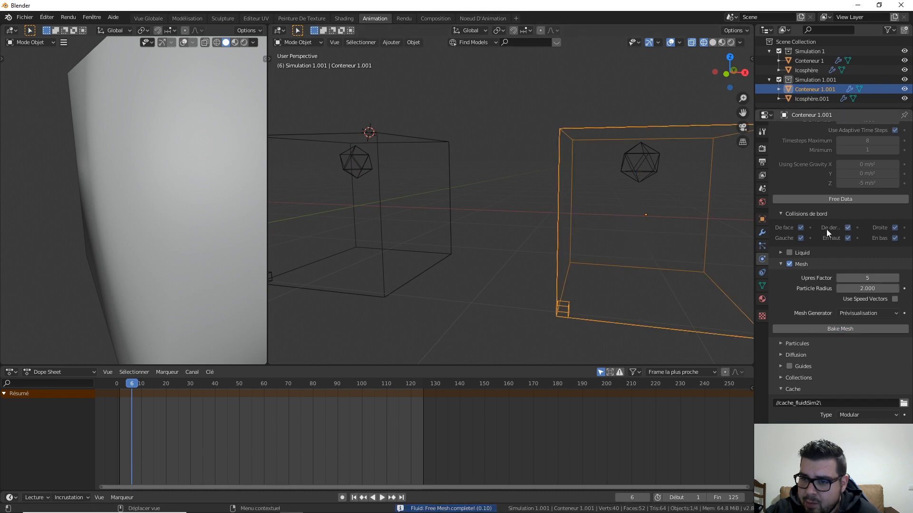
left_click(849, 200)
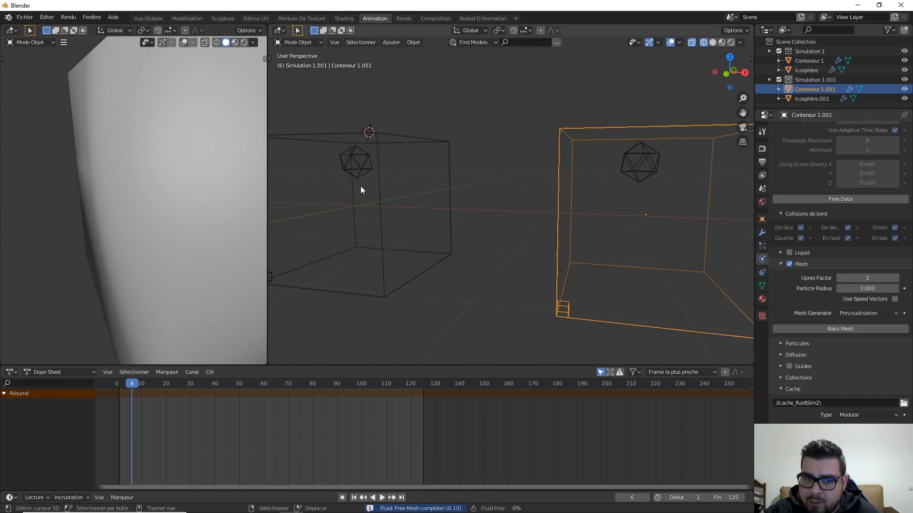
Switch the Mesh Generator of Conteneur 1 to Prévisualisation and back to Final to compare the available options
left_click(382, 206)
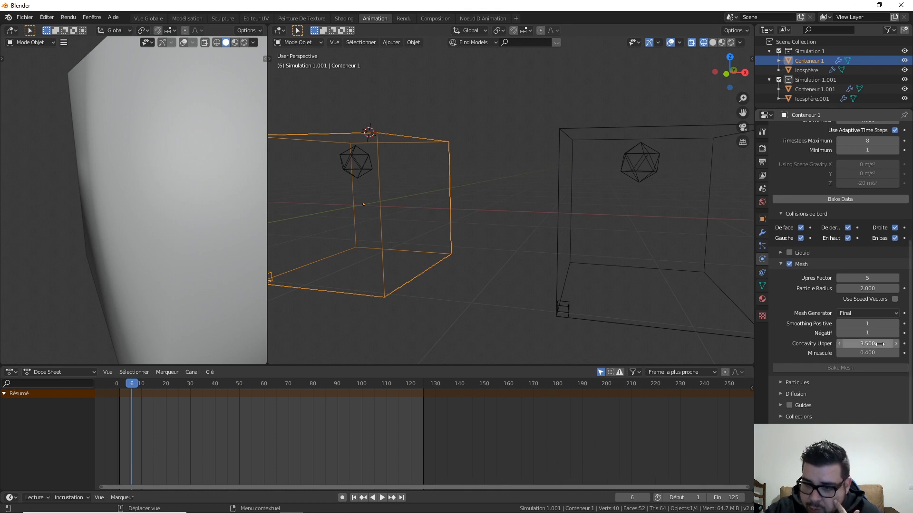
left_click(877, 313)
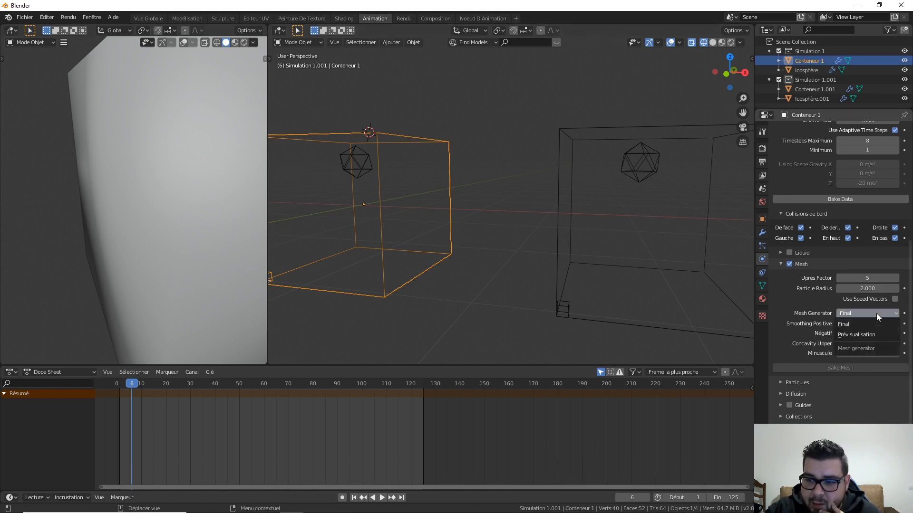
left_click(861, 337)
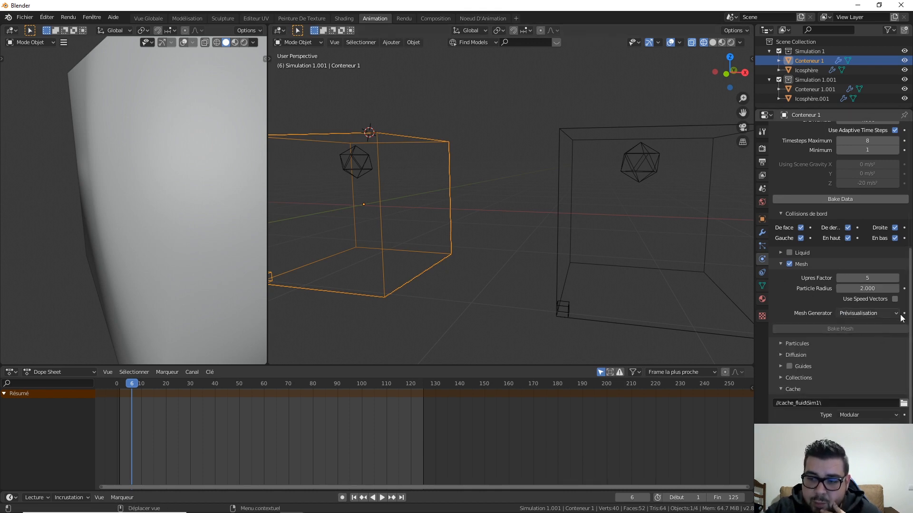
left_click(892, 315)
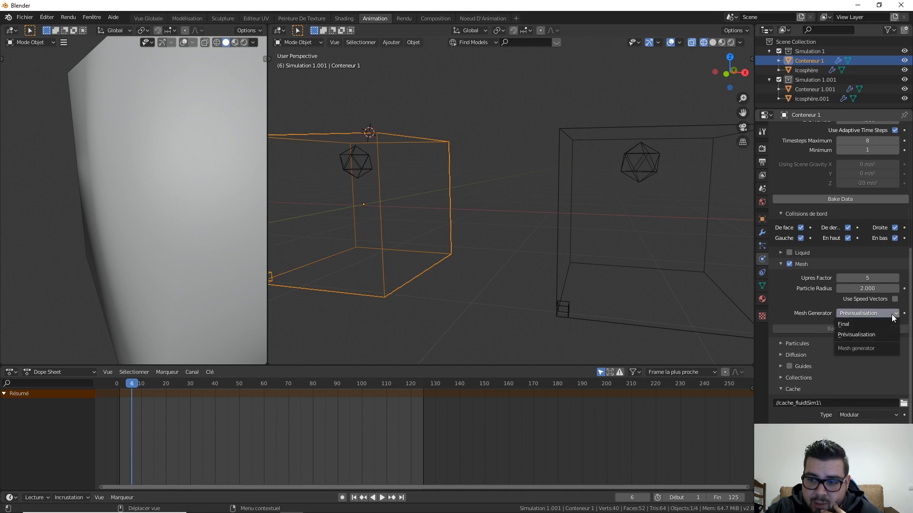
left_click(863, 324)
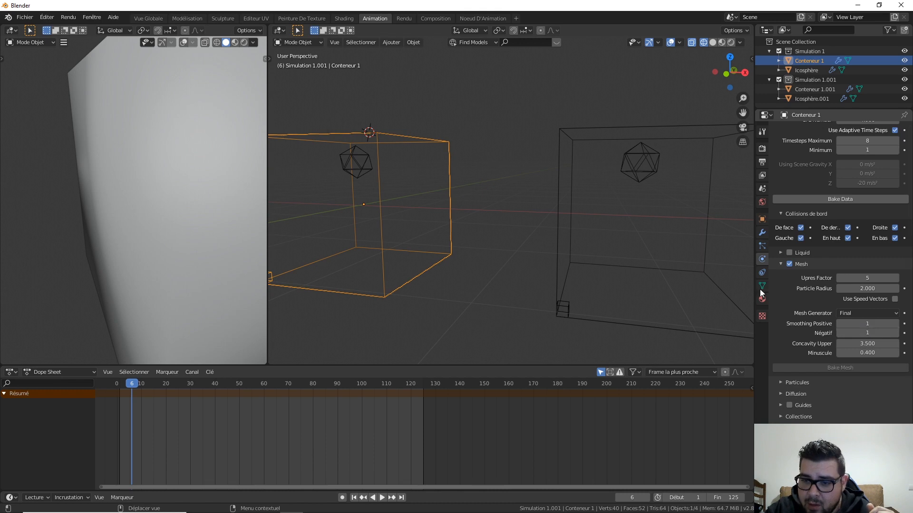
Apply flat shading (Ombrage plat) to Conteneur 1 and Conteneur 1.001
right_click(510, 245)
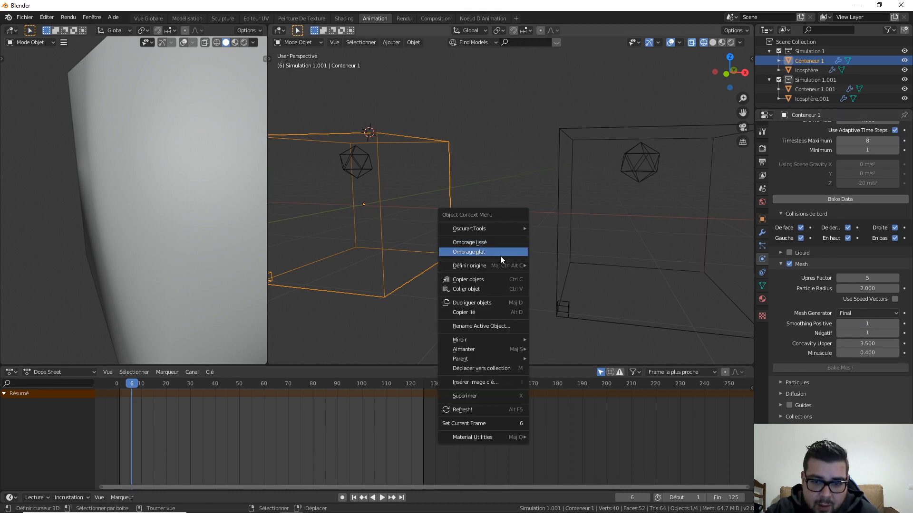
left_click(500, 252)
left_click(564, 217)
right_click(564, 217)
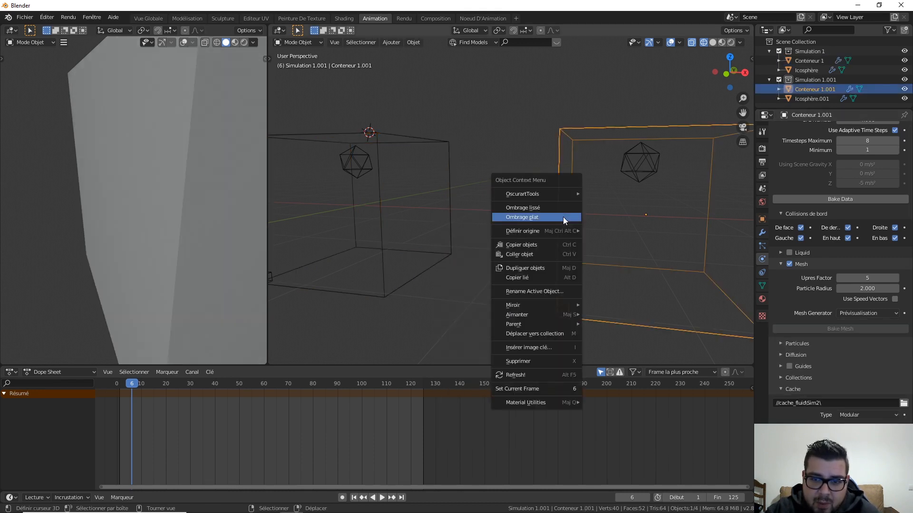
left_click(563, 217)
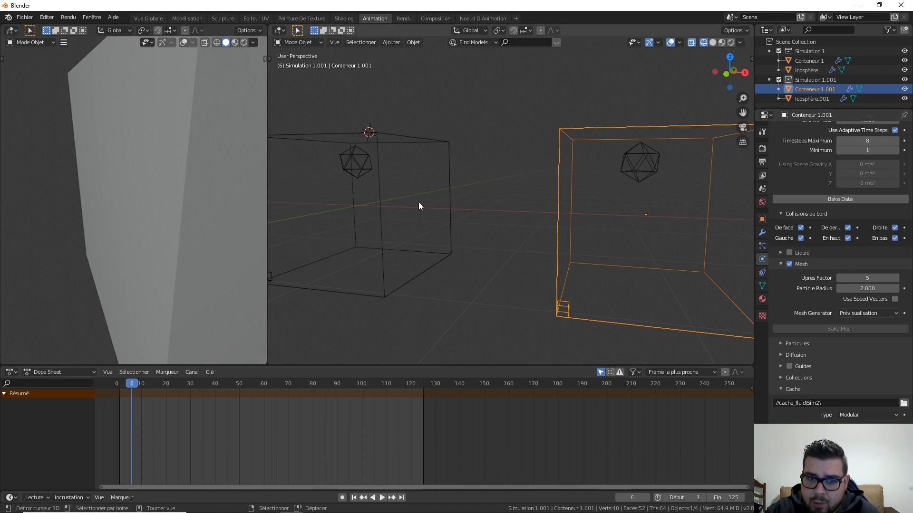
Set the Mesh Generator of Conteneur 1.001 to Final and compare its Mesh settings with those of Conteneur 1
left_click(386, 202)
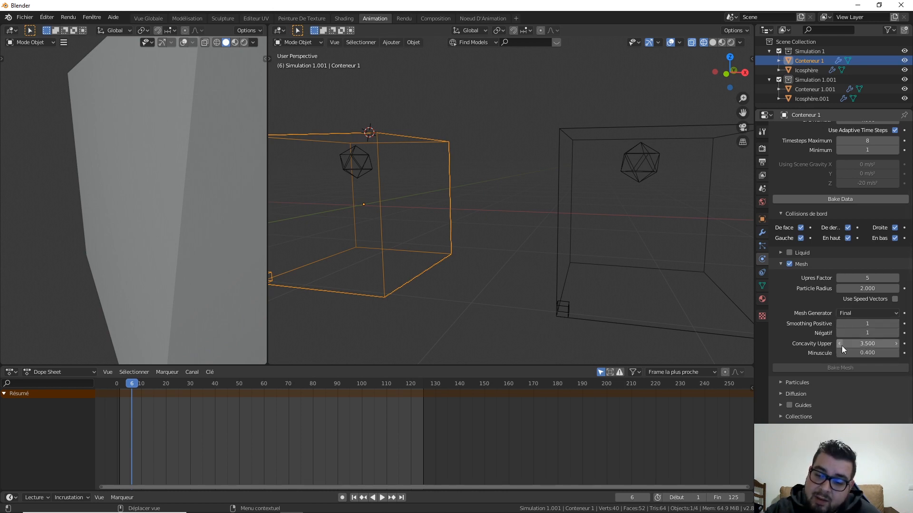
left_click(557, 204)
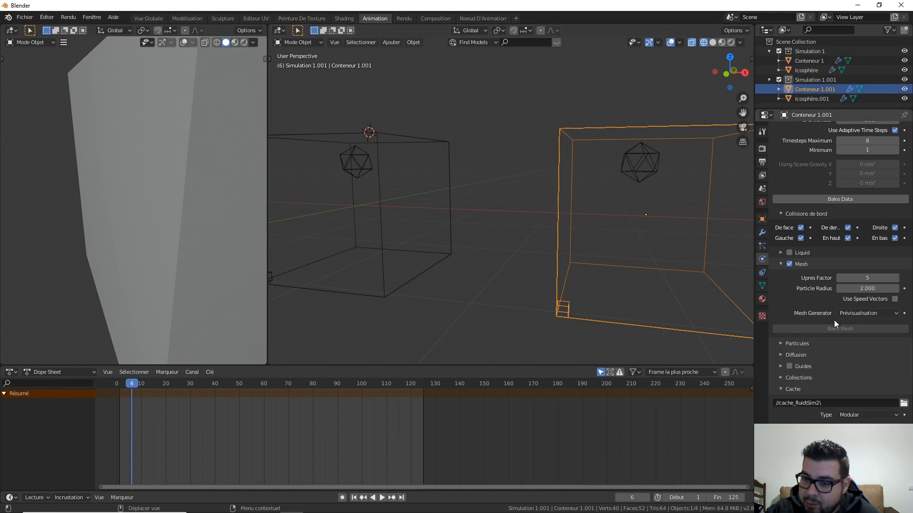
left_click(861, 313)
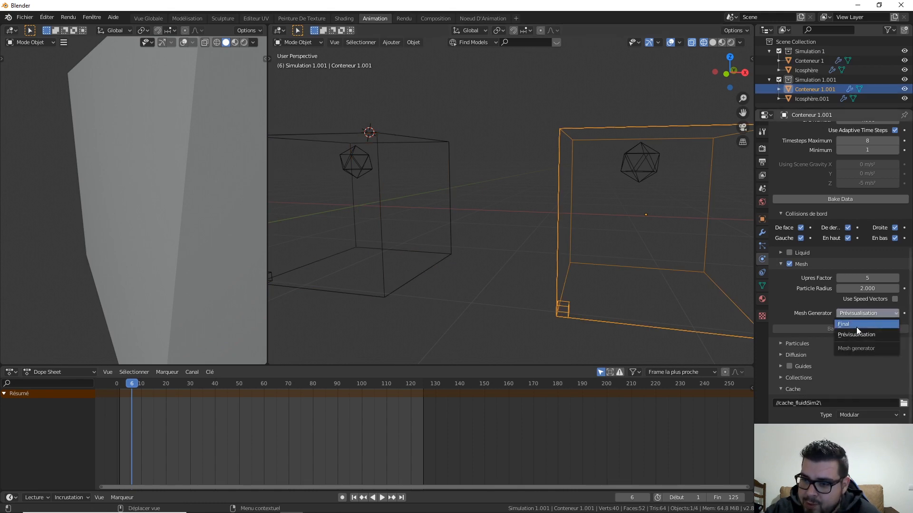
left_click(857, 326)
left_click(382, 172)
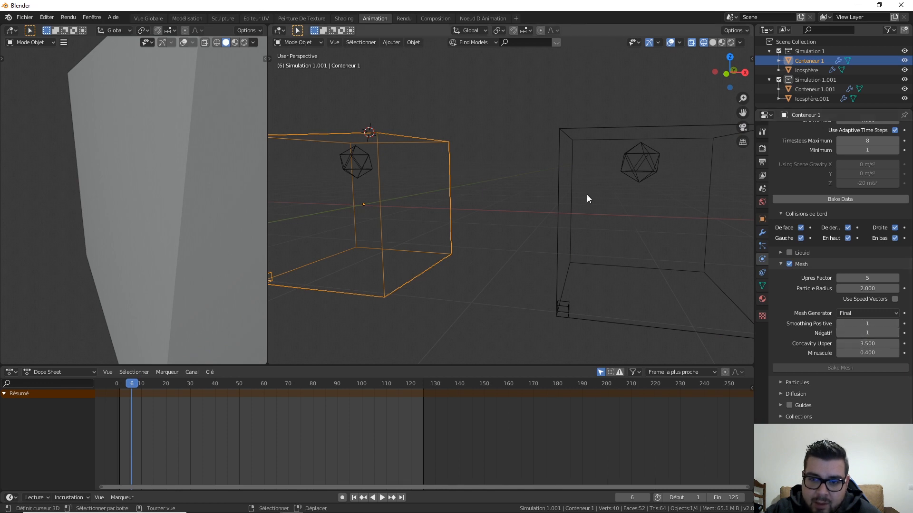
left_click(557, 191)
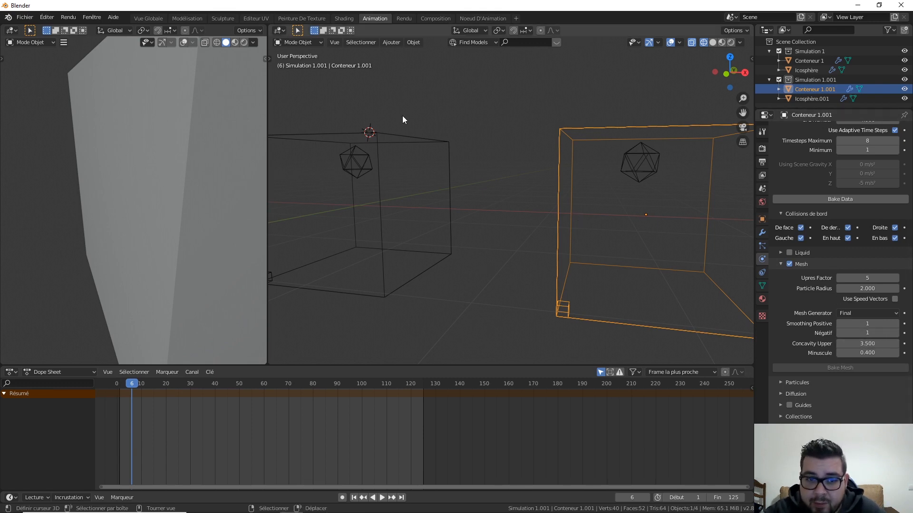
Bake the fluid data of Conteneur 1 and of Conteneur 1.001
scroll(453, 198, "down", 3)
middle_click_drag(453, 195, 492, 224)
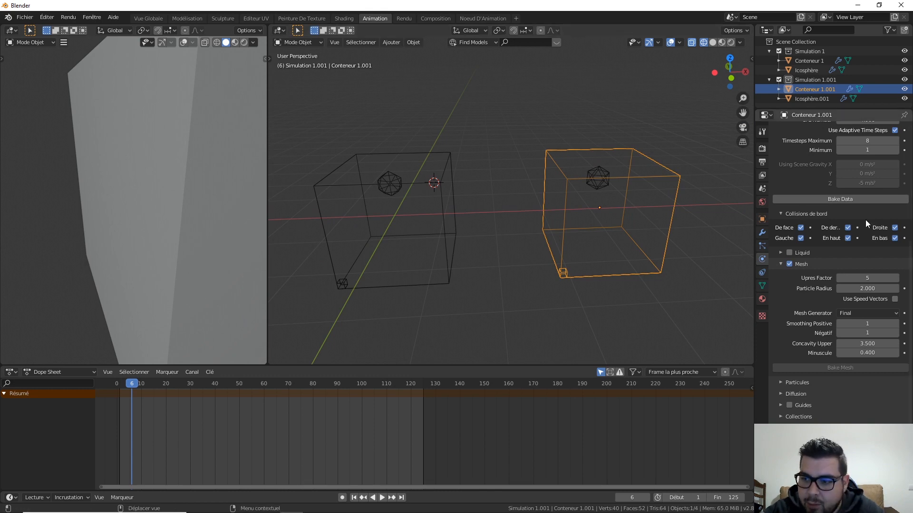
left_click(441, 208)
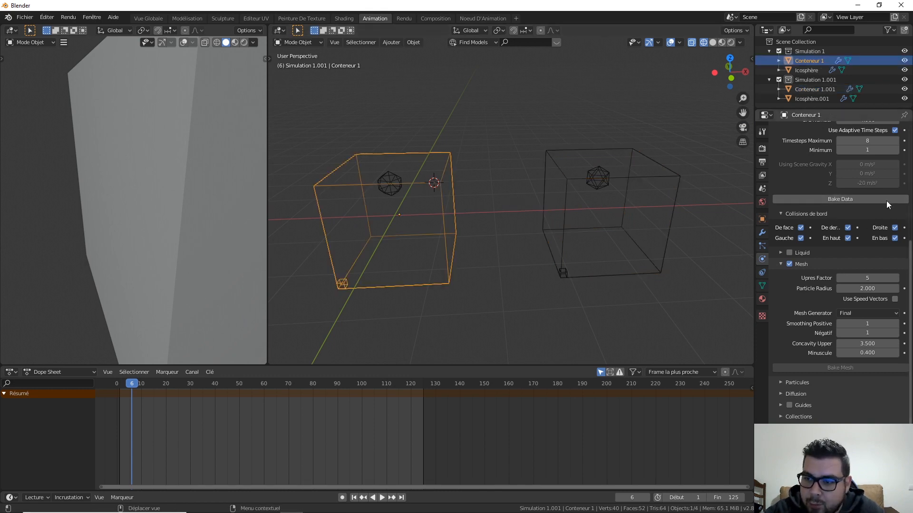
left_click(860, 198)
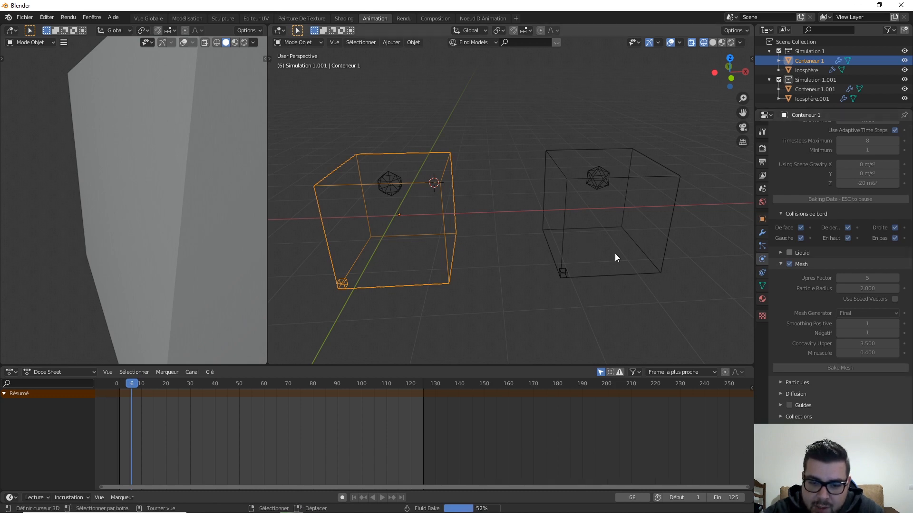
left_click(566, 197)
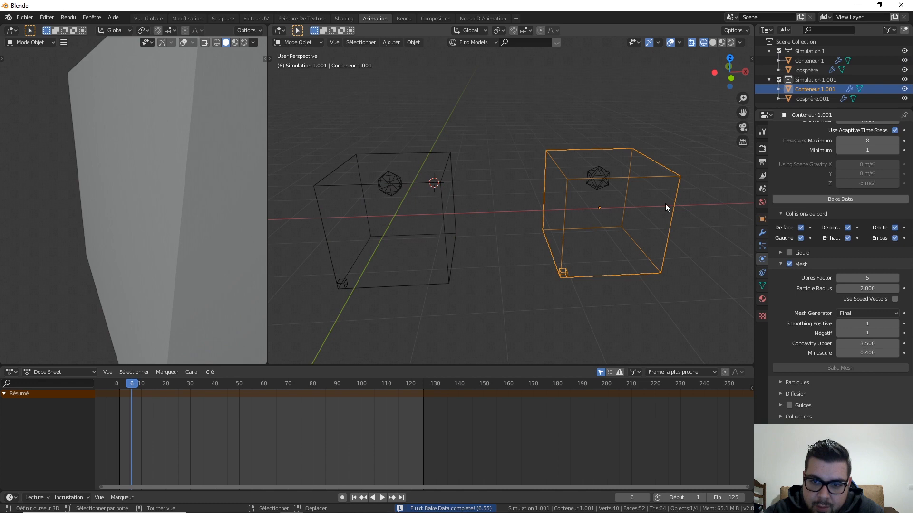
left_click(865, 198)
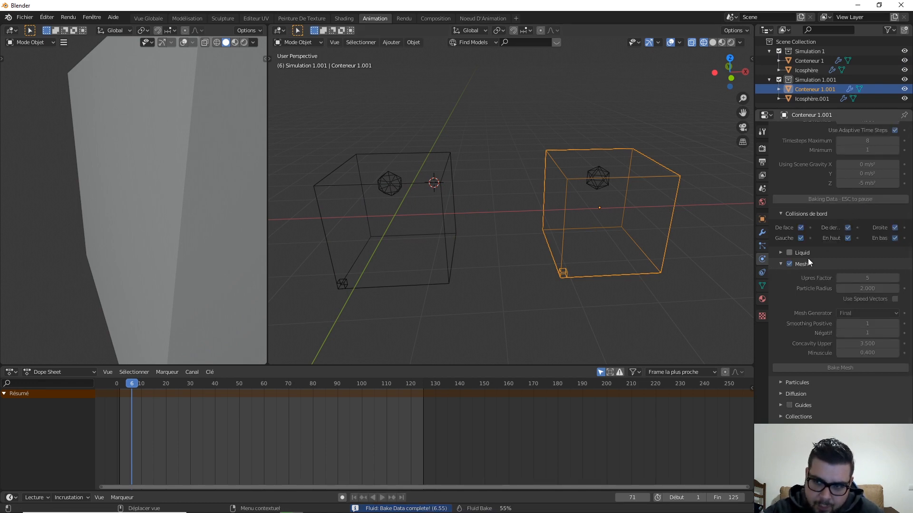
Set the mesh Concavity Upper to 0.5 for Conteneur 1 and to 5 for Conteneur 1.001
left_click(441, 205)
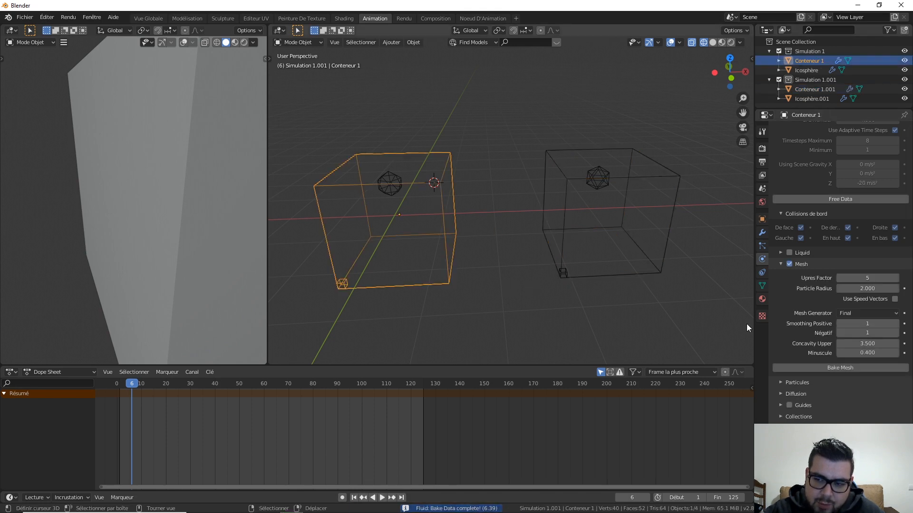
left_click(866, 342)
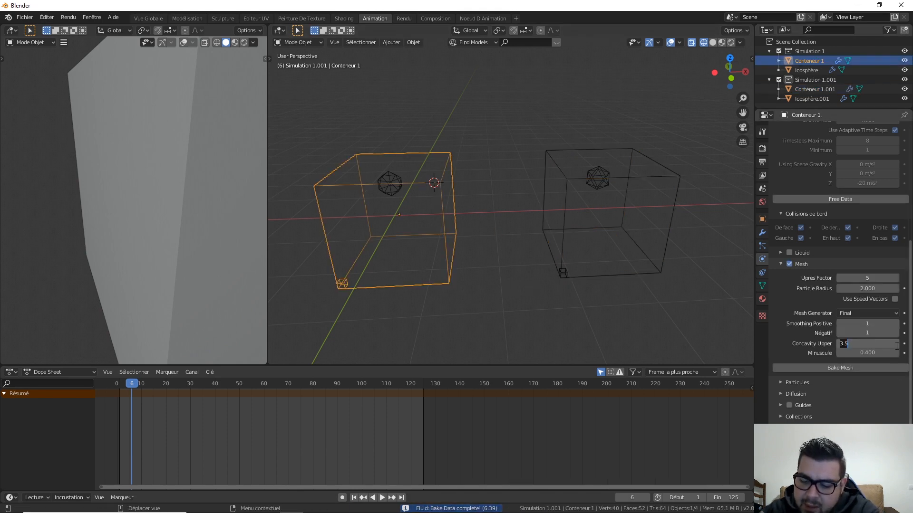
key("Return")
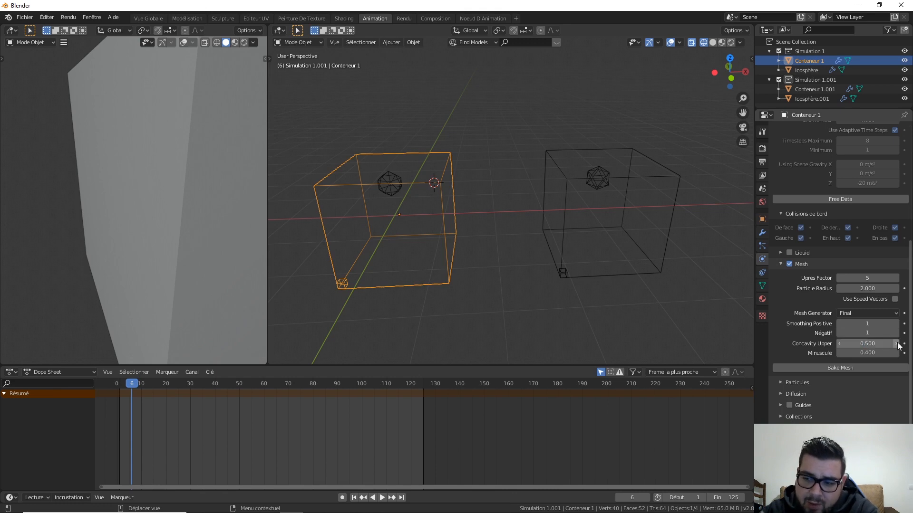
left_click(677, 215)
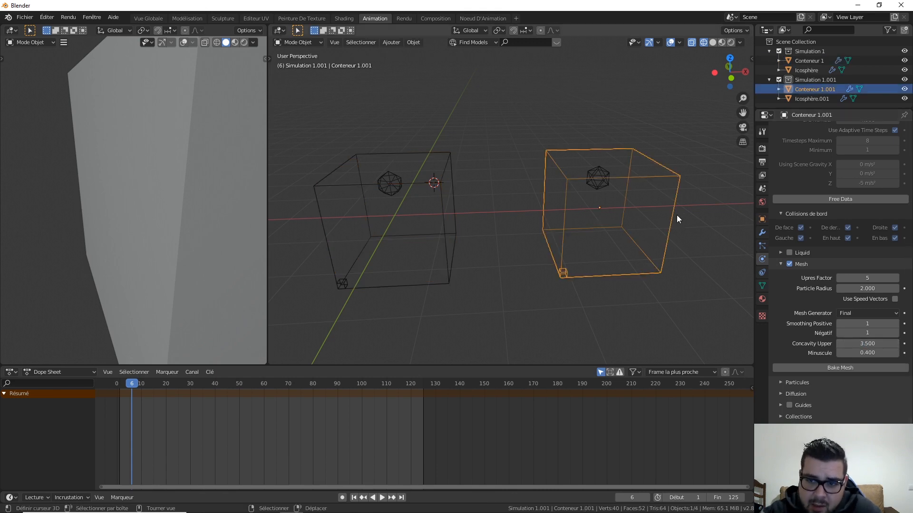
left_click(872, 342)
type("5")
key("Return")
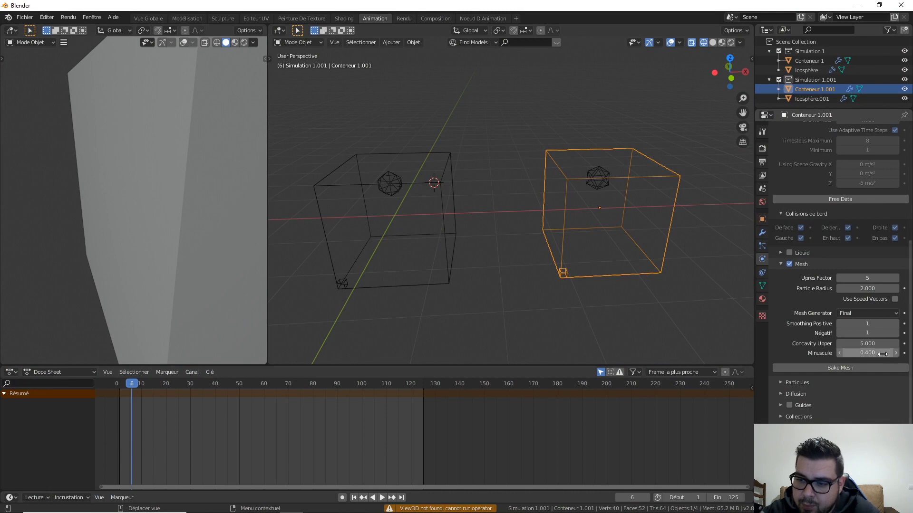
Bake the liquid meshes of Conteneur 1 and Conteneur 1.001
left_click(452, 202)
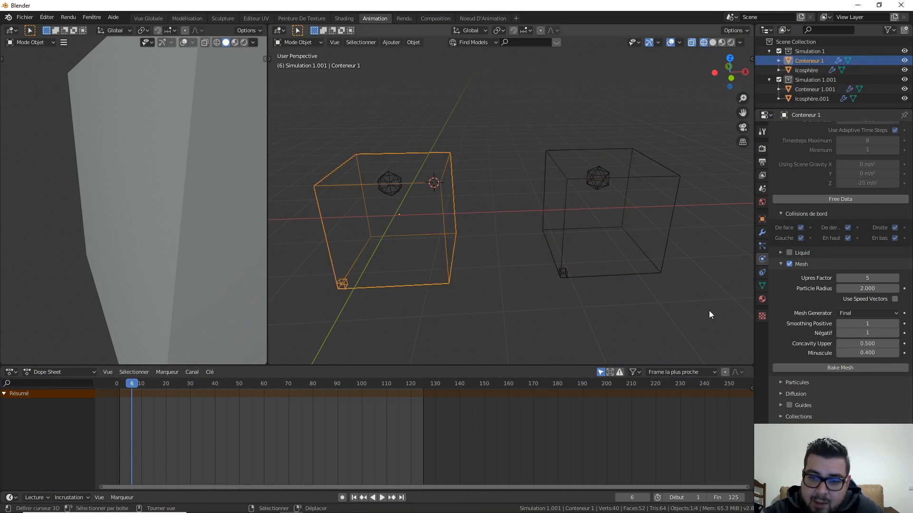
left_click(860, 367)
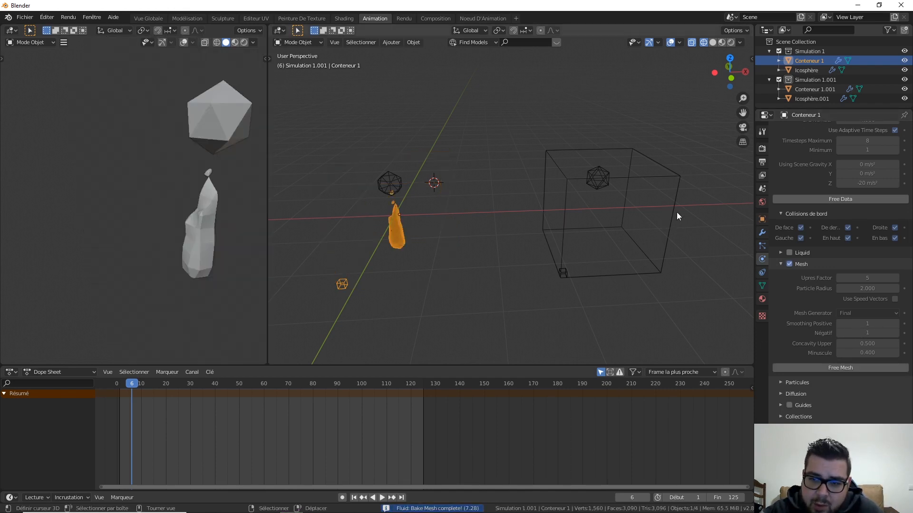
left_click(676, 212)
left_click(869, 369)
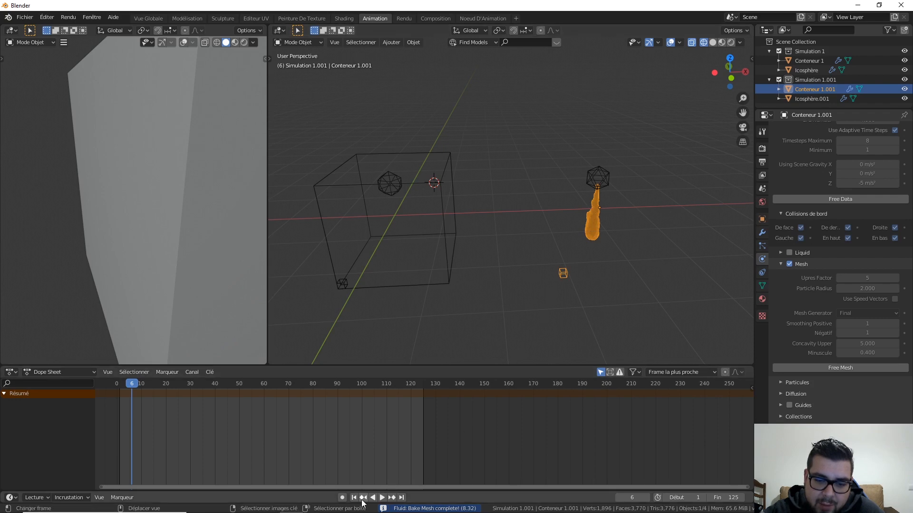
Play the animation from frame 1 to frame 6 and compare the two liquid meshes close up in wireframe
left_click(354, 501)
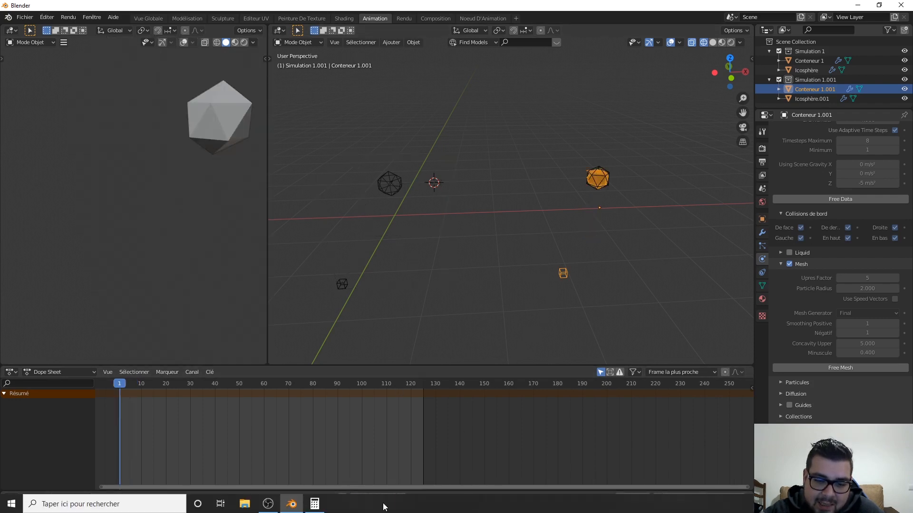
left_click(382, 497)
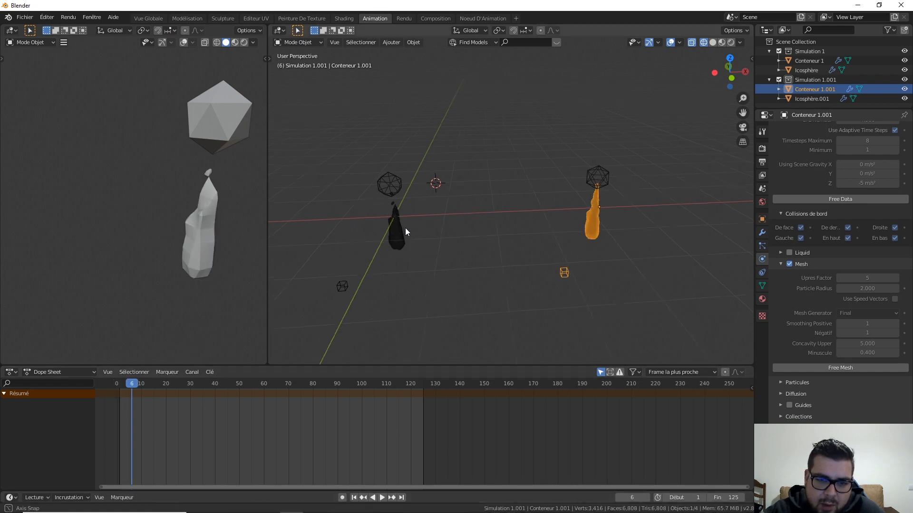
middle_click_drag(405, 228, 430, 202)
scroll(442, 228, "up", 4)
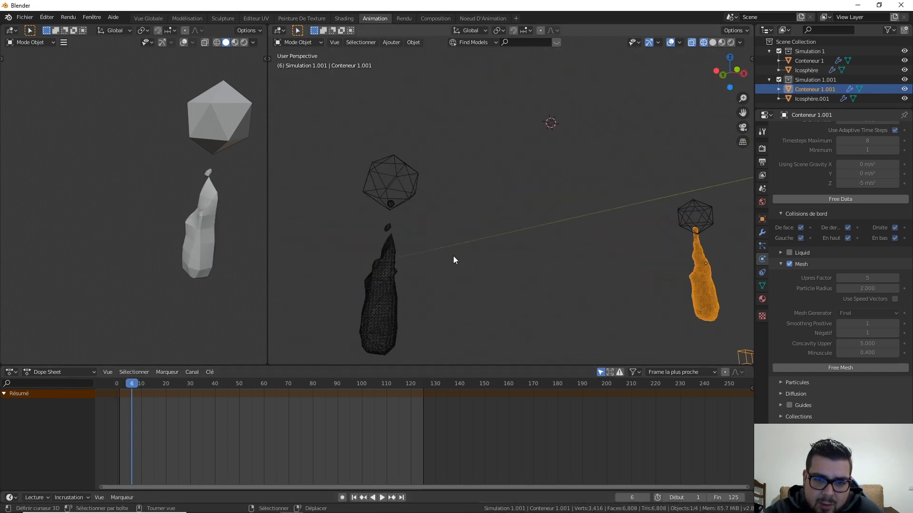
scroll(450, 253, "up", 3)
middle_click_drag(446, 250, 527, 228)
middle_click_drag(410, 170, 394, 156)
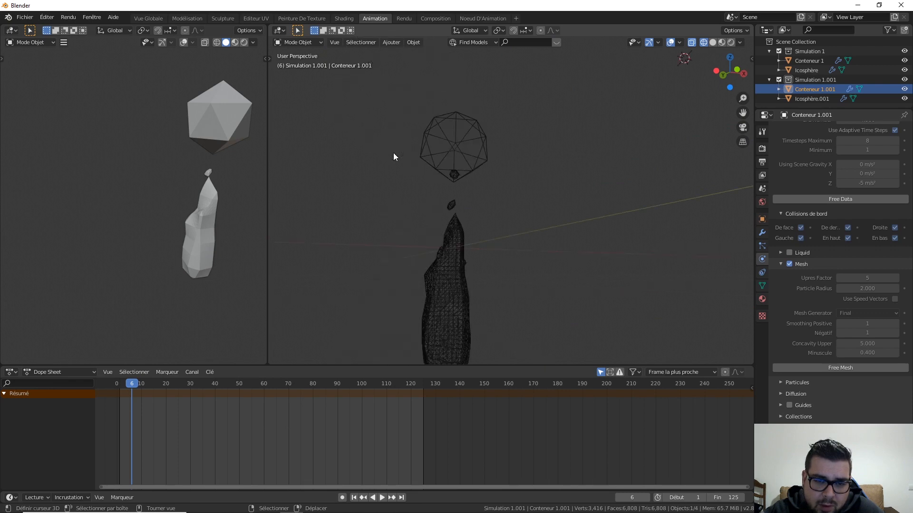
middle_click_drag(436, 192, 442, 232)
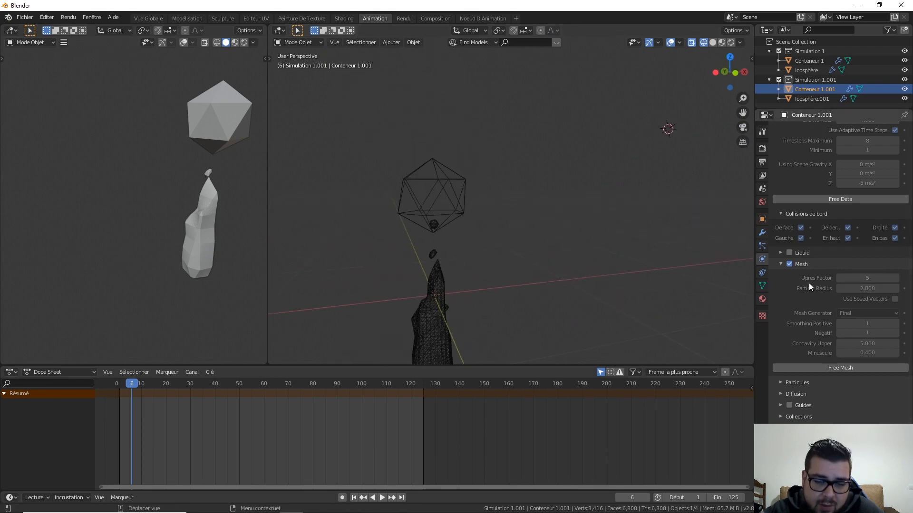
middle_click_drag(479, 293, 624, 205)
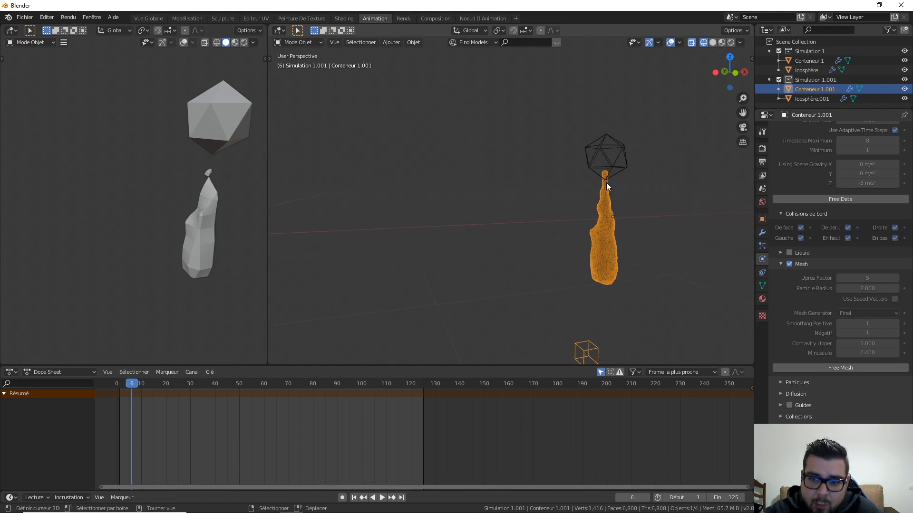
middle_click_drag(603, 250, 536, 217)
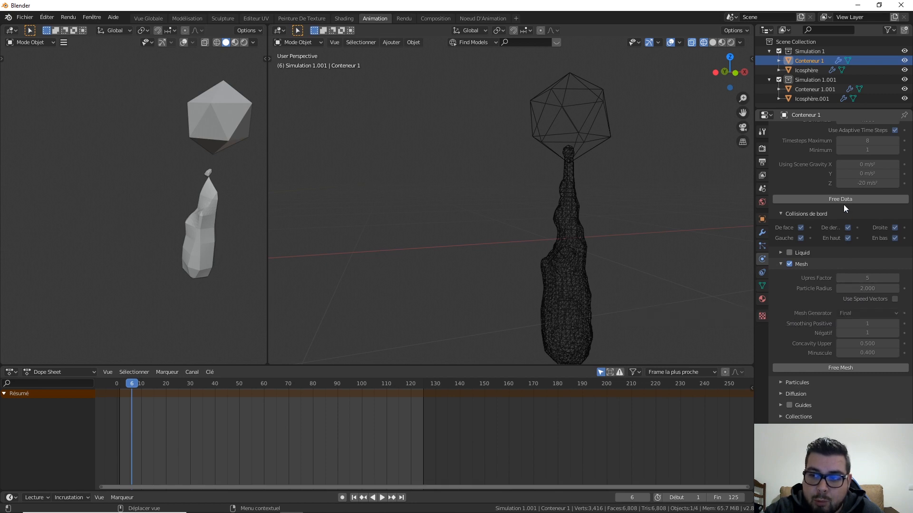
scroll(699, 247, "down", 2)
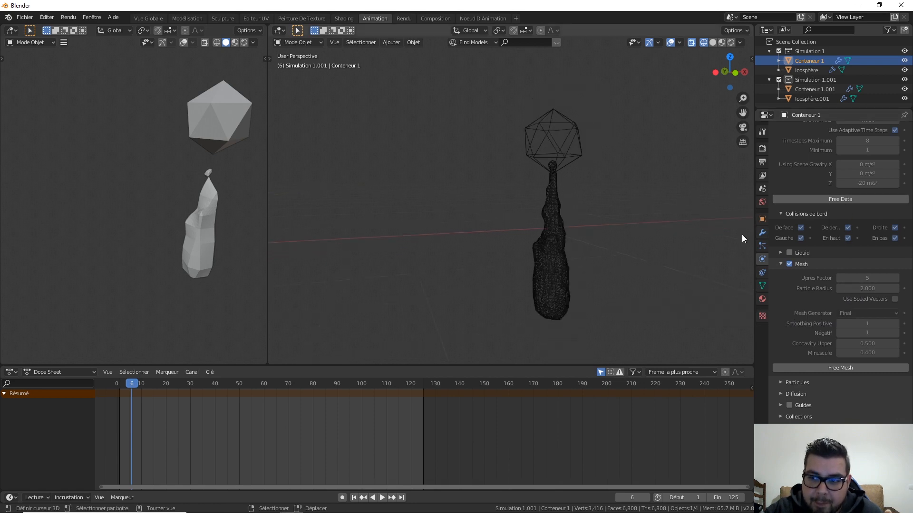
Free the baked data of Conteneur 1 and set its Concavity Upper to 3.5
left_click(865, 198)
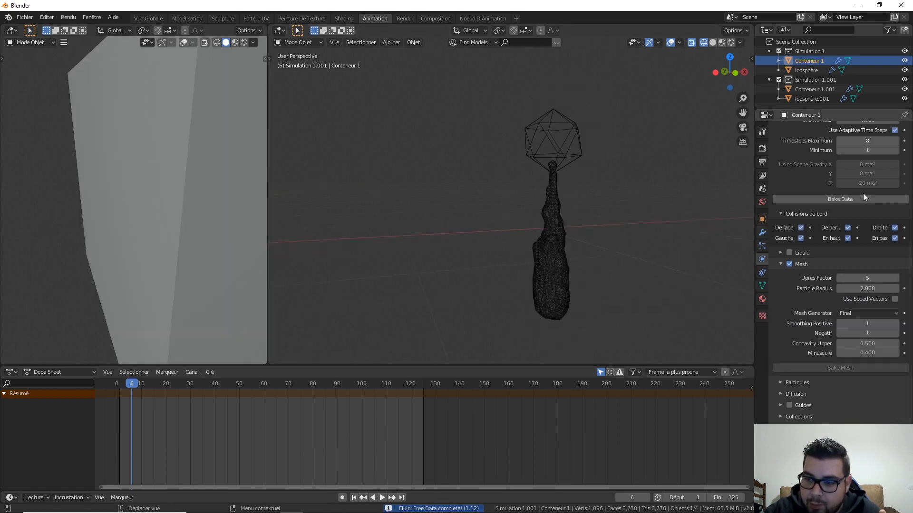
double_click(867, 343)
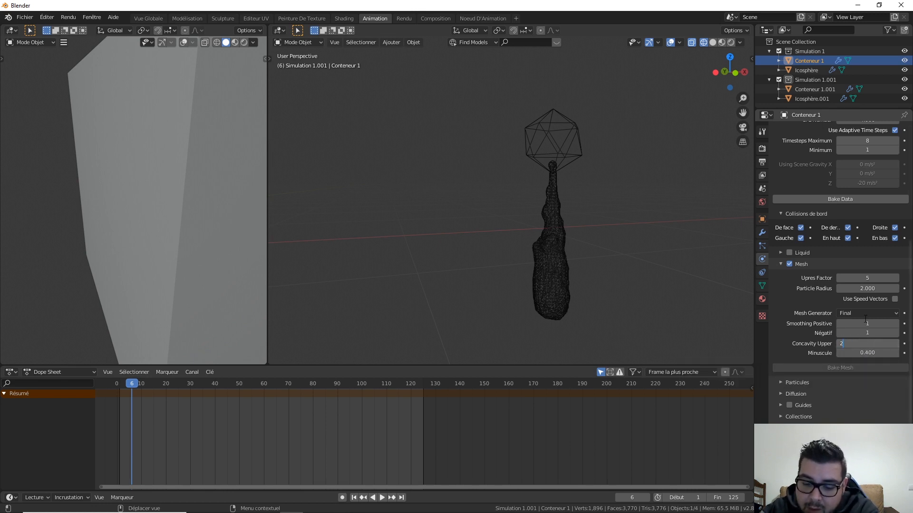
key("BackSpace")
type("3.5")
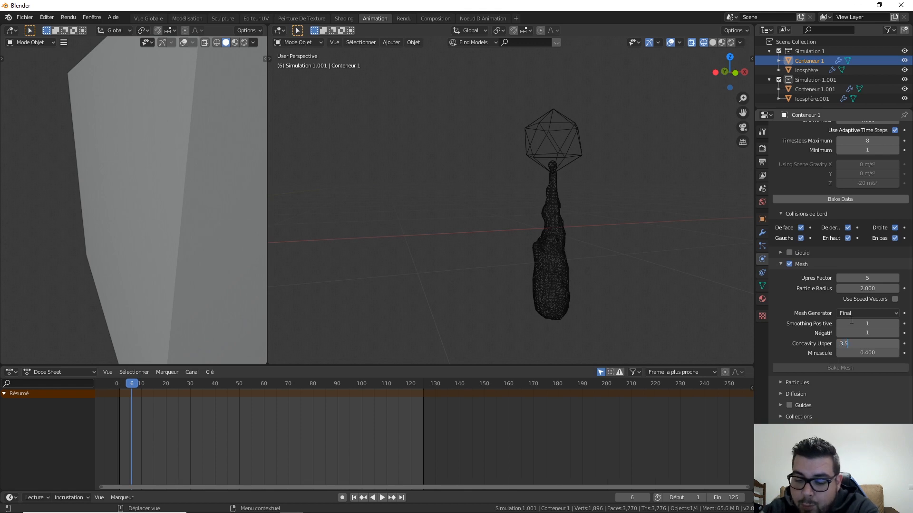
key("Return")
Free the baked mesh and data of Conteneur 1.001 and set its Concavity Upper to 3.5
left_click(560, 239)
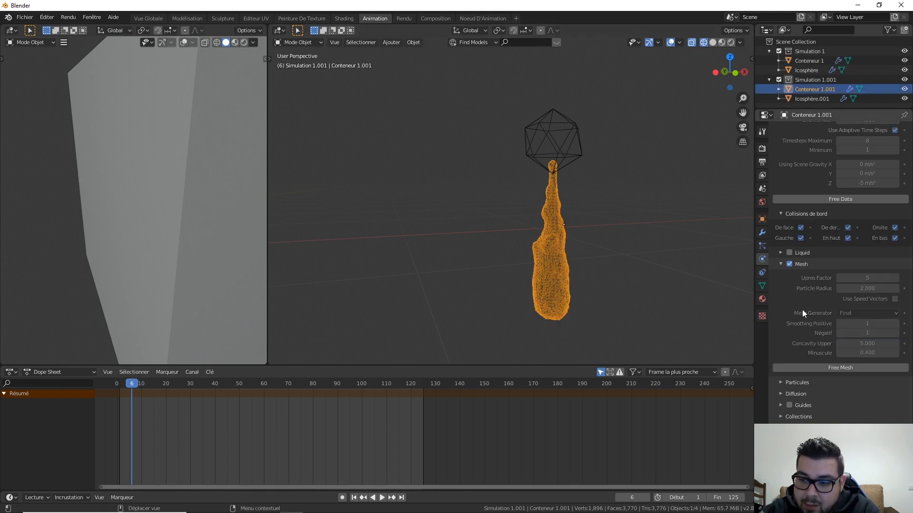
left_click(848, 368)
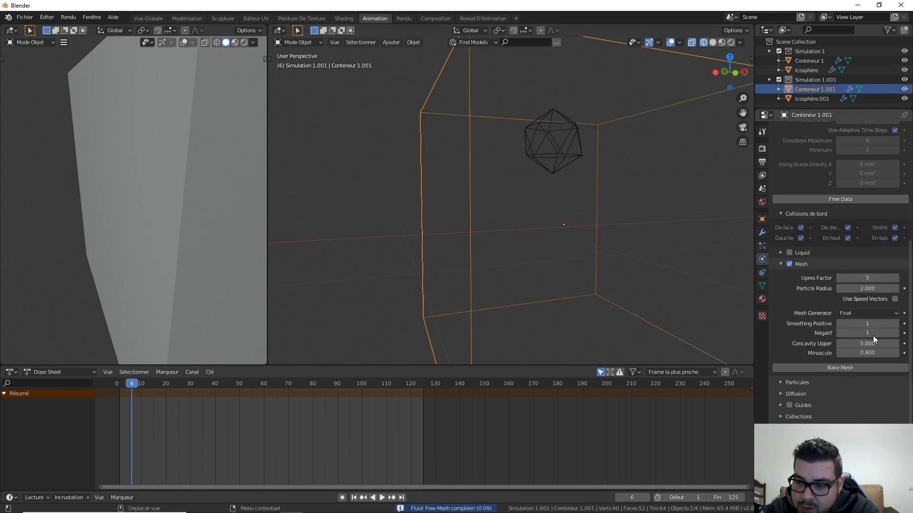
left_click(867, 344)
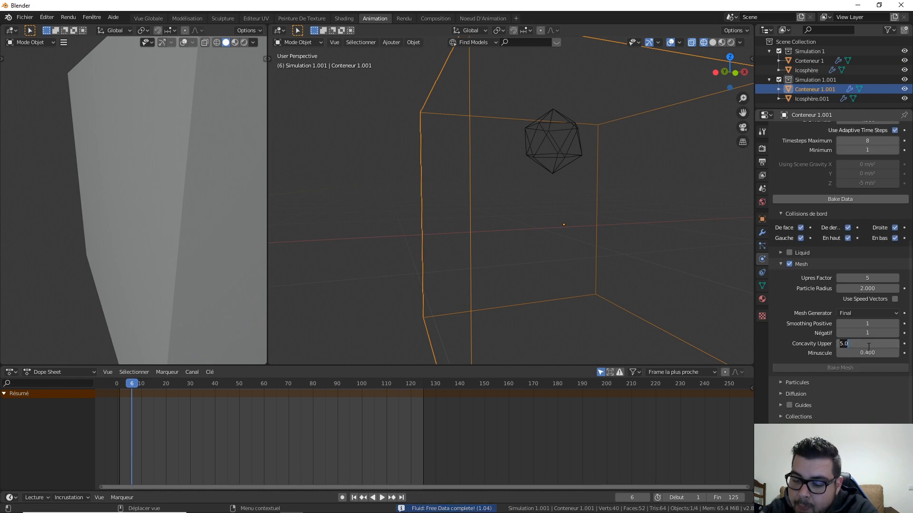
type("3.5")
key("Return")
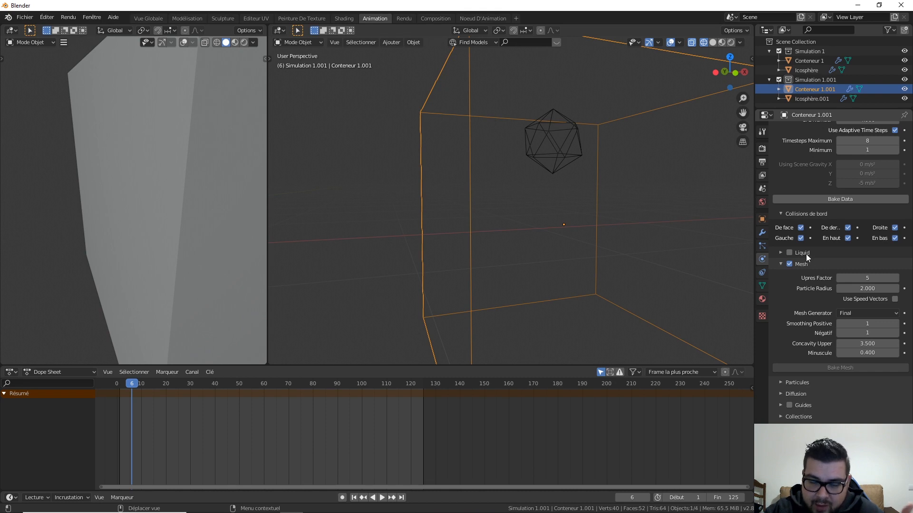
Look over the Mesh, Diffusion and neighbouring sections of the fluid domain settings of Conteneur 1.001
left_click(782, 263)
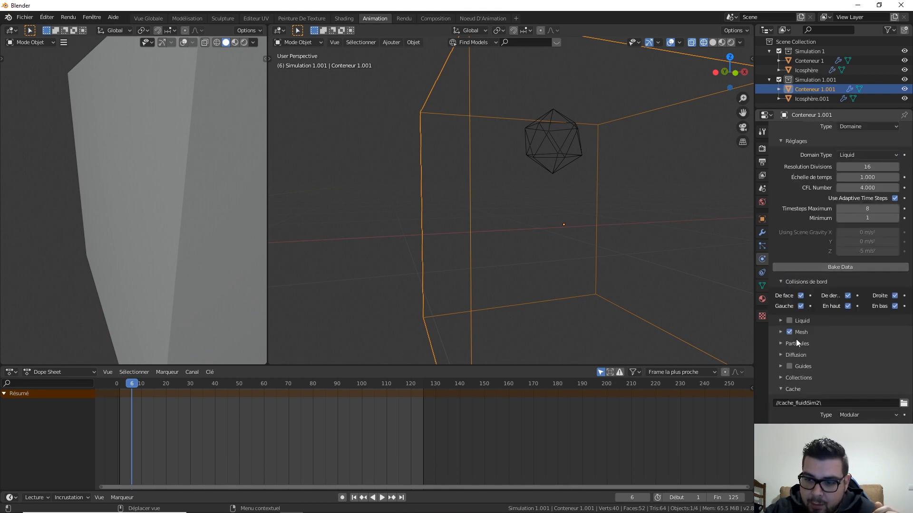
left_click(784, 355)
left_click(784, 355)
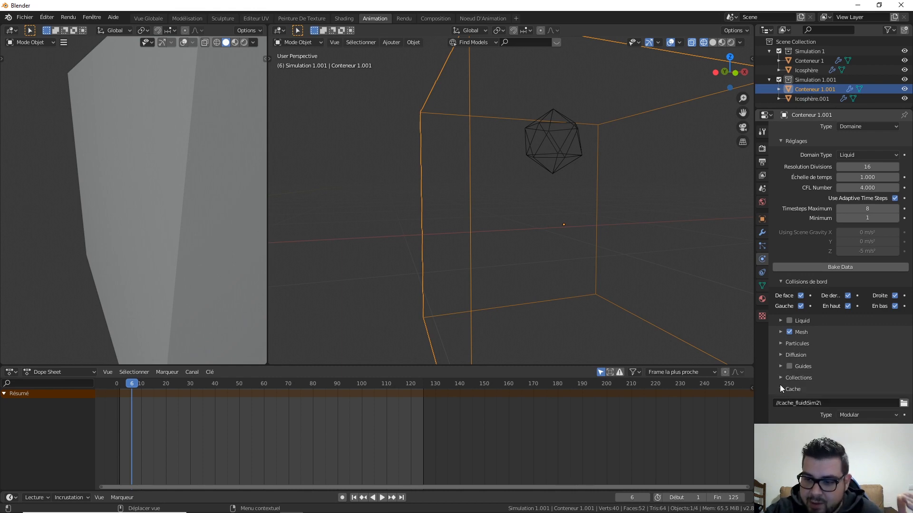
scroll(780, 389, "up", 5)
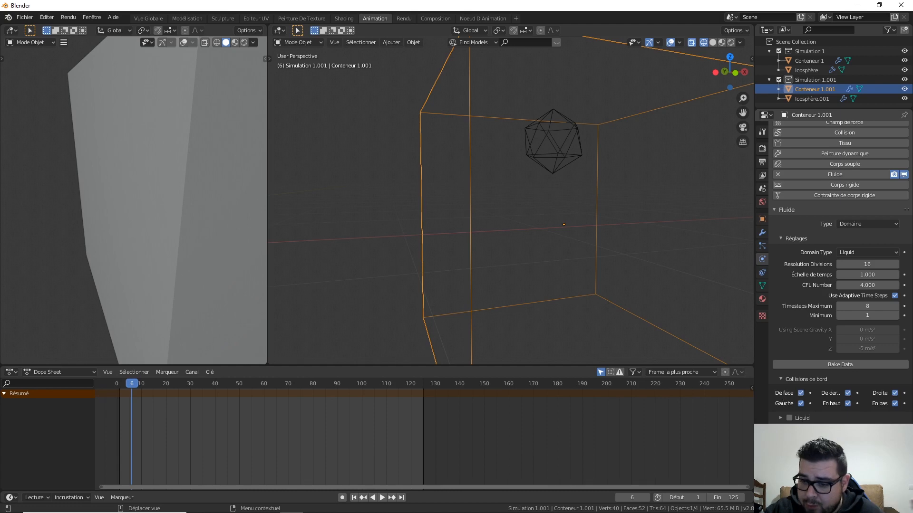
scroll(837, 266, "down", 10)
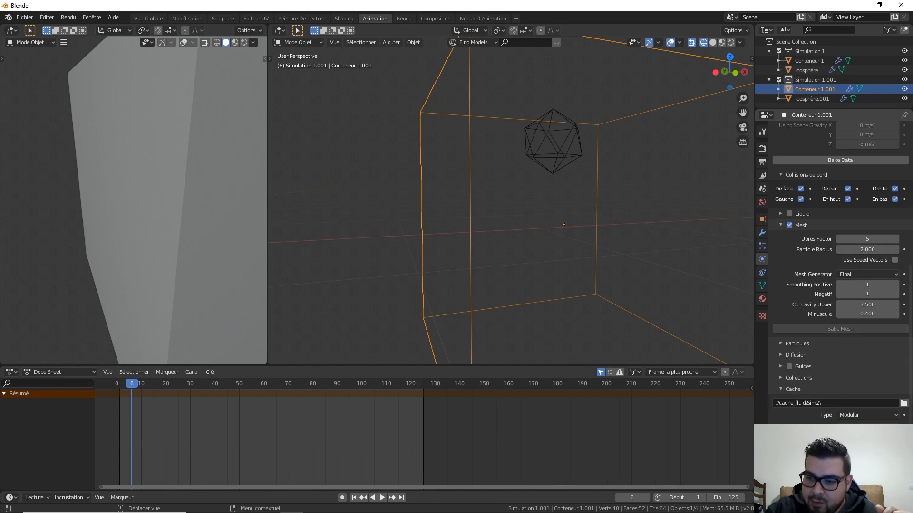
Try the Final cache type on Conteneur 1.001 and return it to Modular
left_click(867, 415)
left_click(877, 413)
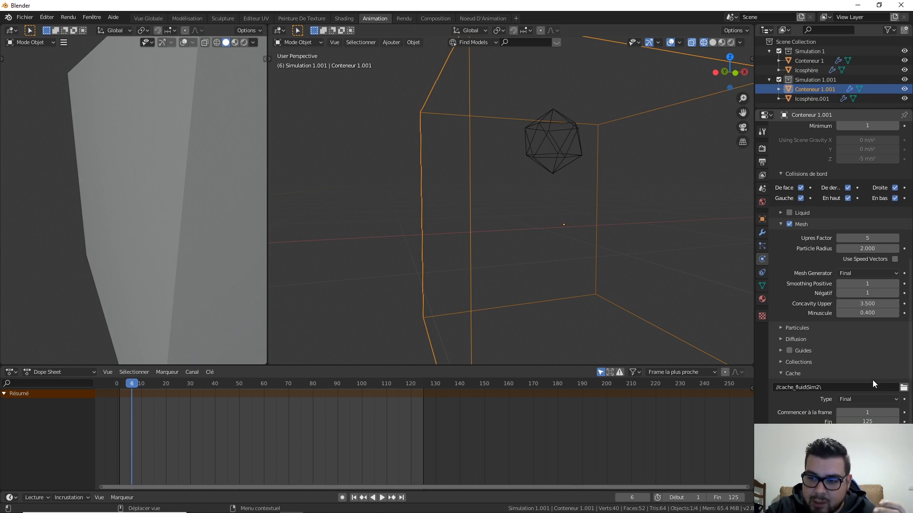
left_click(868, 400)
left_click(860, 420)
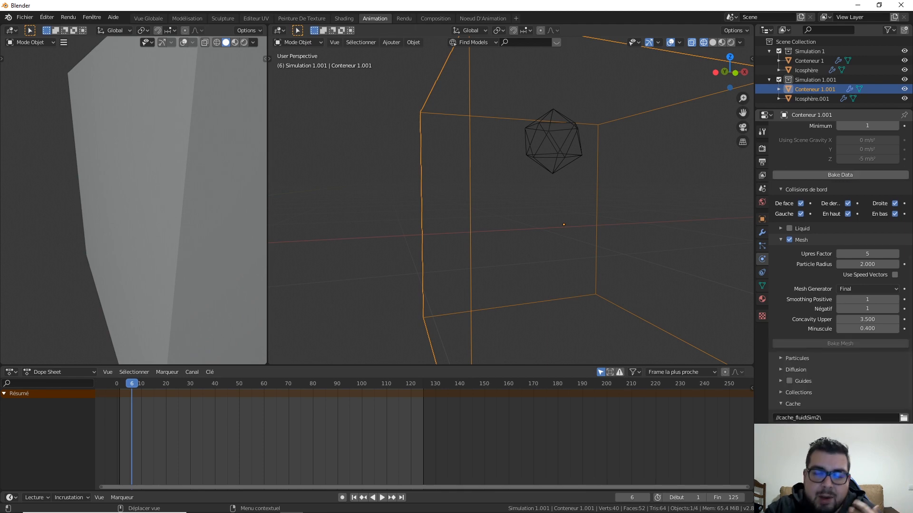
Review the domain settings of Conteneur 1.001, from resolution and time steps through Mesh and Cache to the gravity field weight
scroll(875, 400, "down", 1)
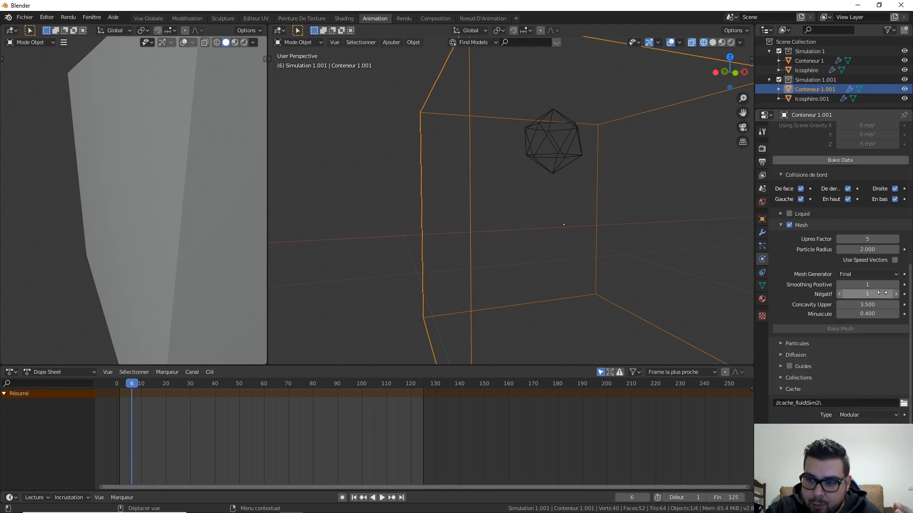
scroll(872, 339, "up", 4)
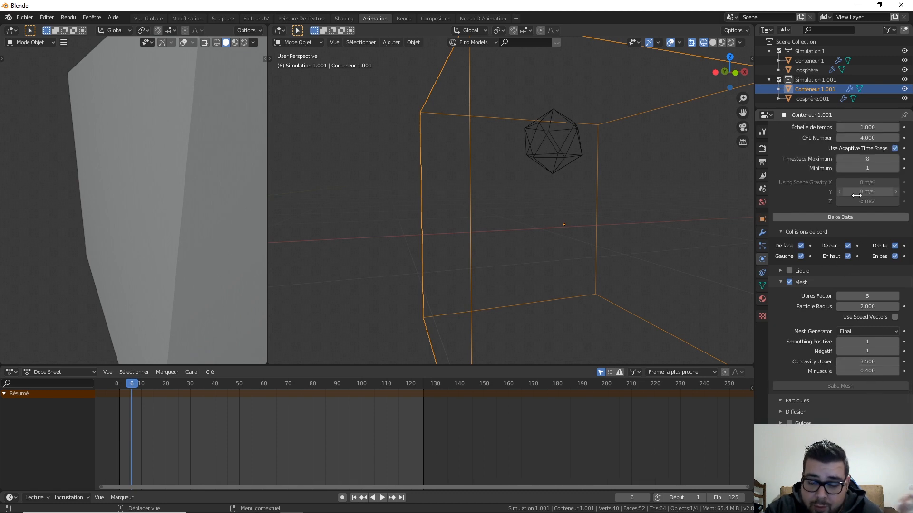
scroll(851, 386, "down", 4)
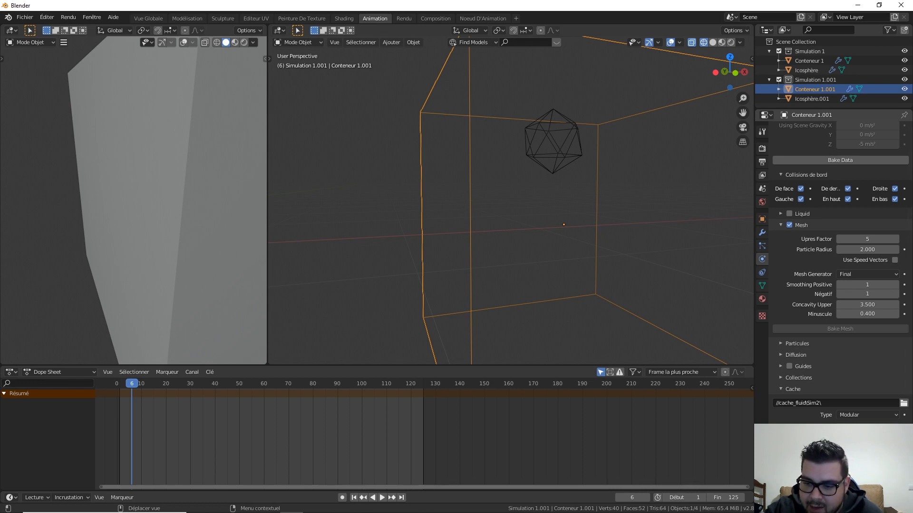
scroll(840, 274, "down", 1)
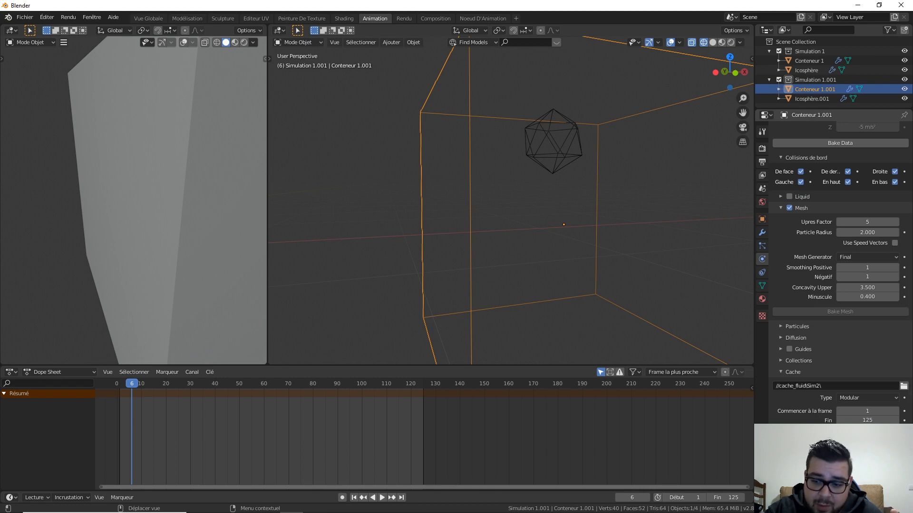
scroll(787, 392, "up", 1)
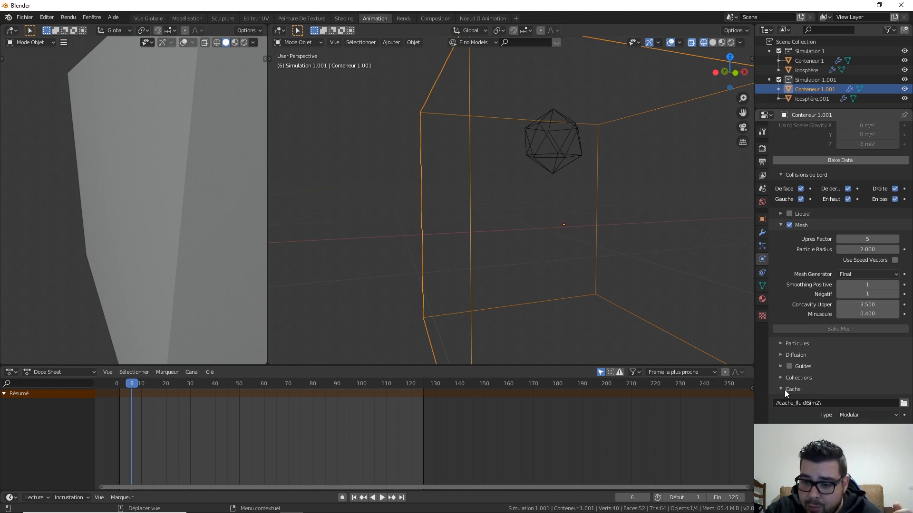
scroll(785, 390, "up", 5)
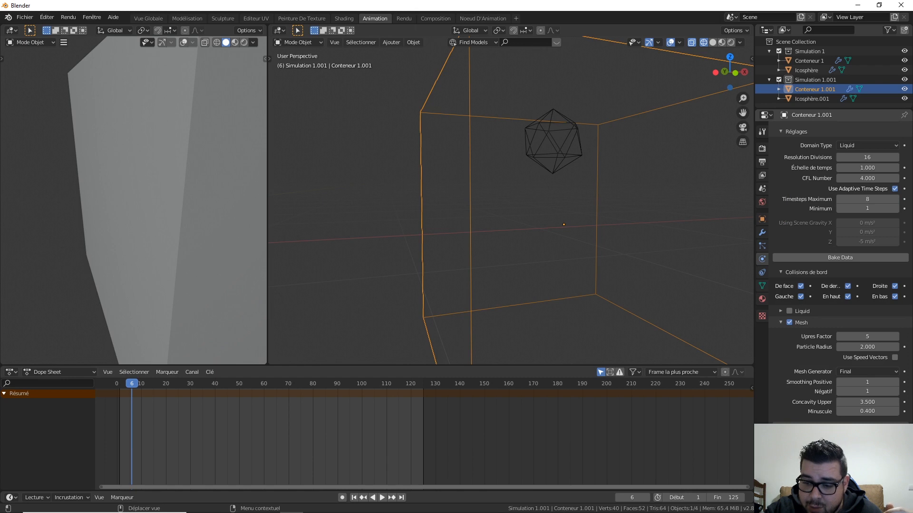
scroll(875, 420, "down", 4)
scroll(875, 420, "down", 5)
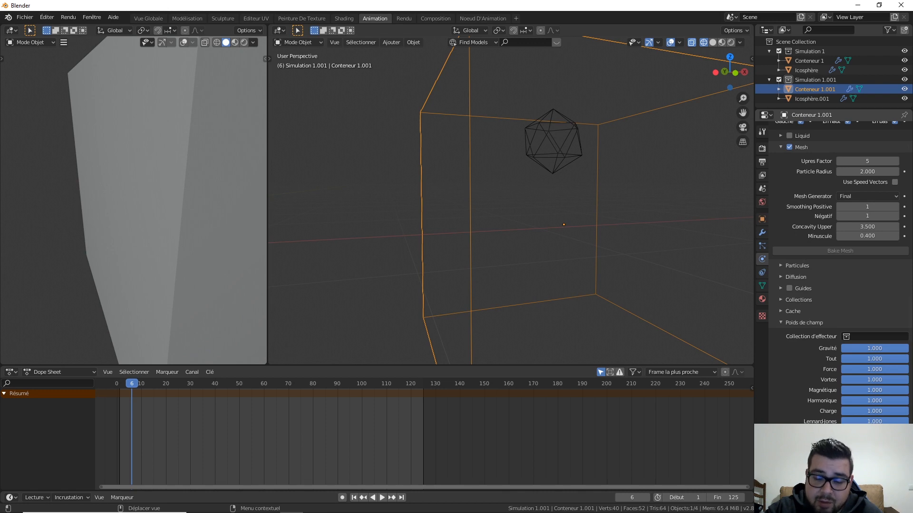
left_click_drag(881, 348, 906, 348)
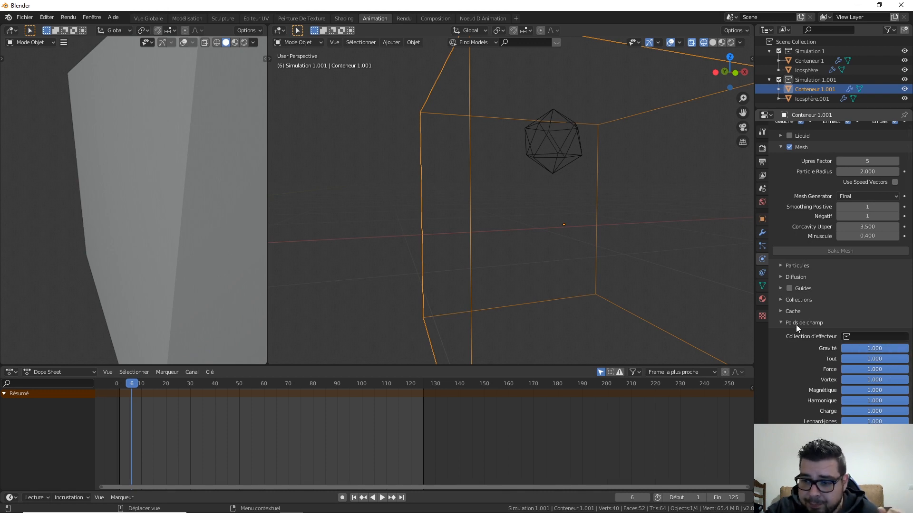
scroll(782, 321, "up", 8)
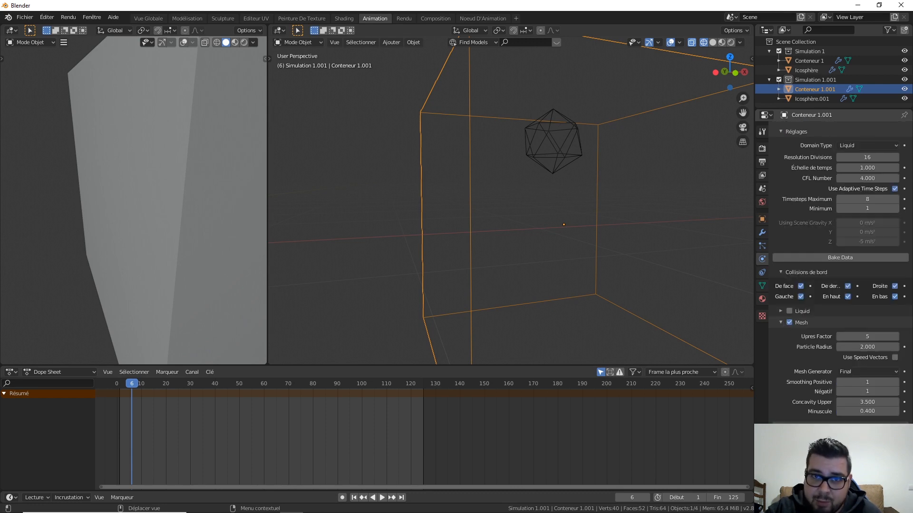
Choose Flux as the fluid type of Icosphère.001
left_click(567, 136)
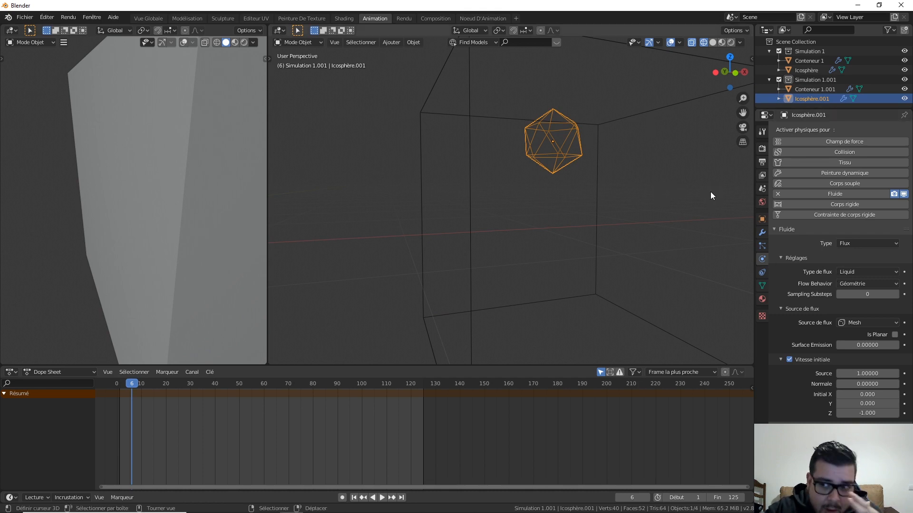
left_click(878, 245)
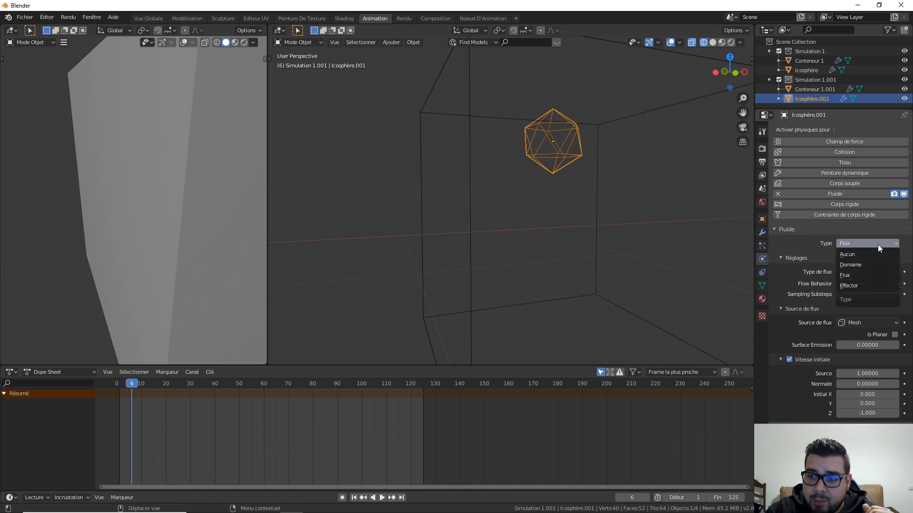
left_click(863, 273)
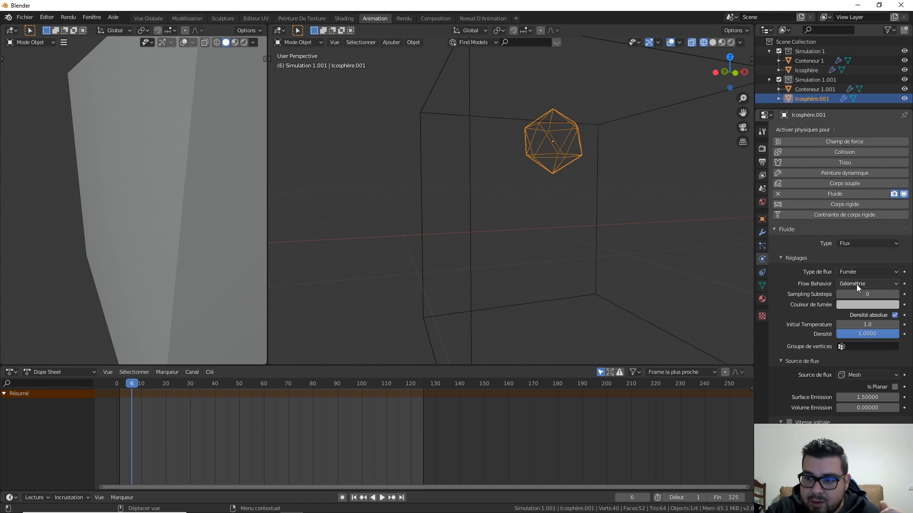